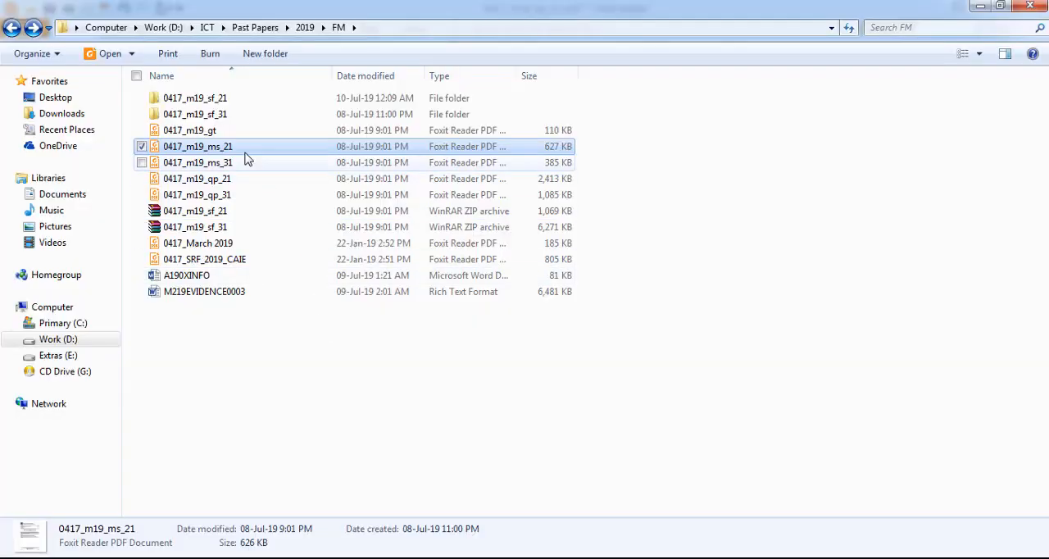
- Open the M219STUDENTS, M219ROOMS, M219FIELDTRIP and M219COURSES CSV files from the 0417_m19_sf_21 folder together in Notepad++
double_click(230, 103)
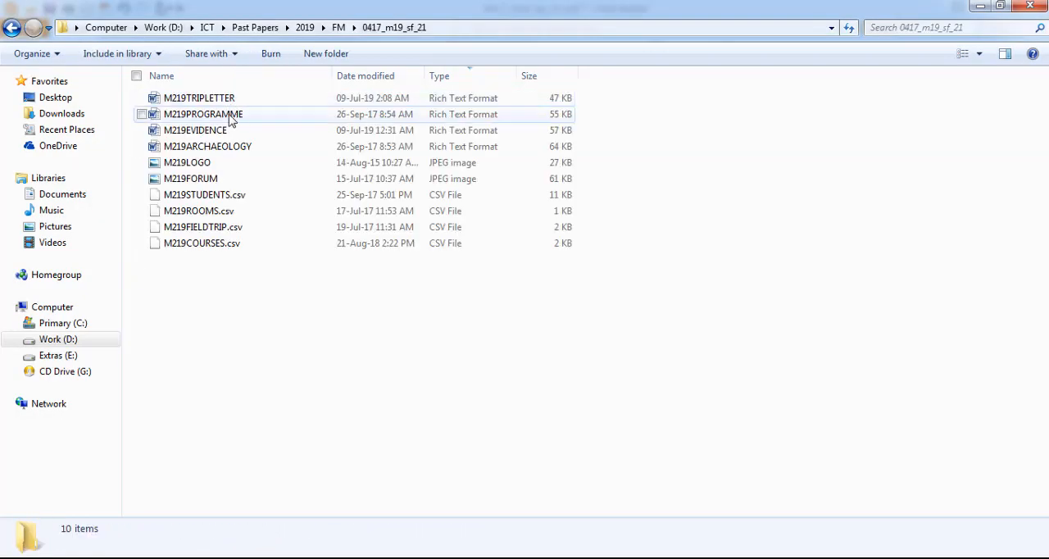
click(237, 194)
shift+click(253, 245)
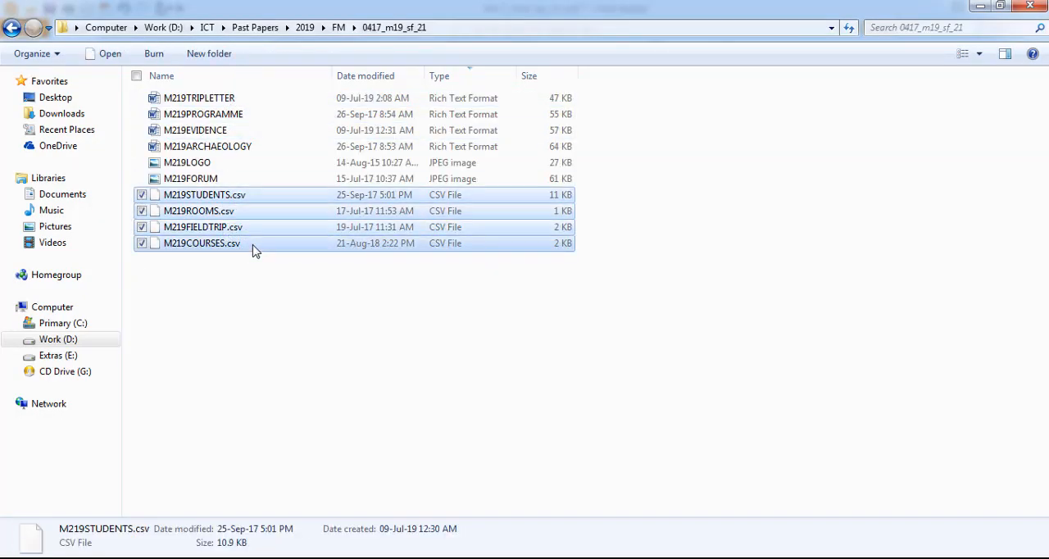
right_click(252, 245)
click(187, 293)
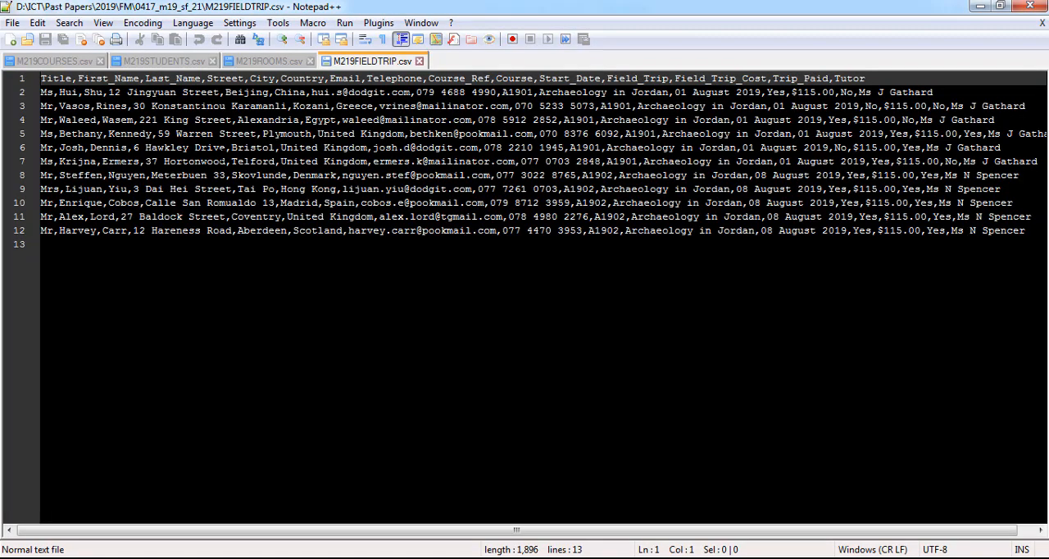
- Examine the fields and records of the courses, students, rooms and field trip CSV files, and close Notepad++
click(56, 62)
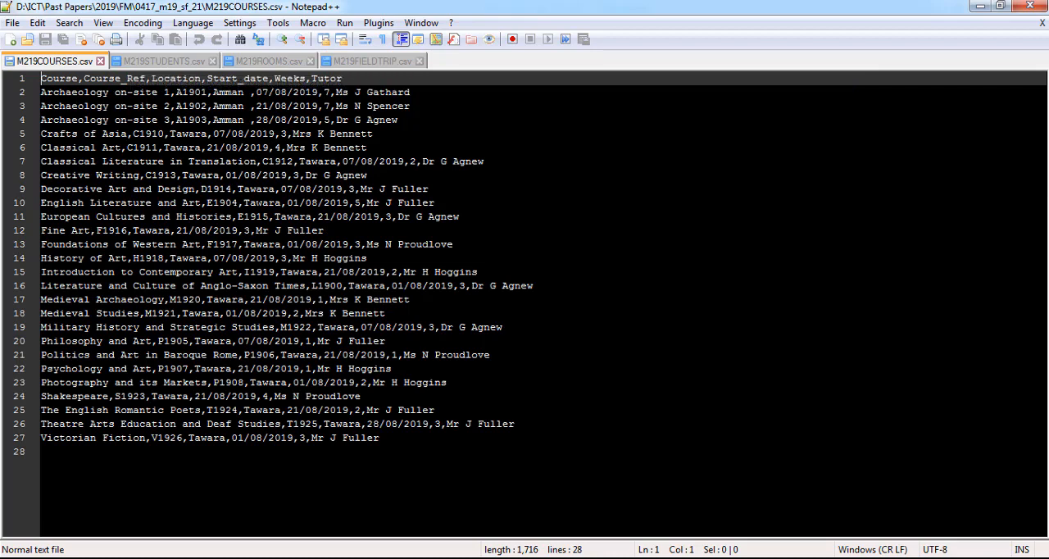
click(166, 63)
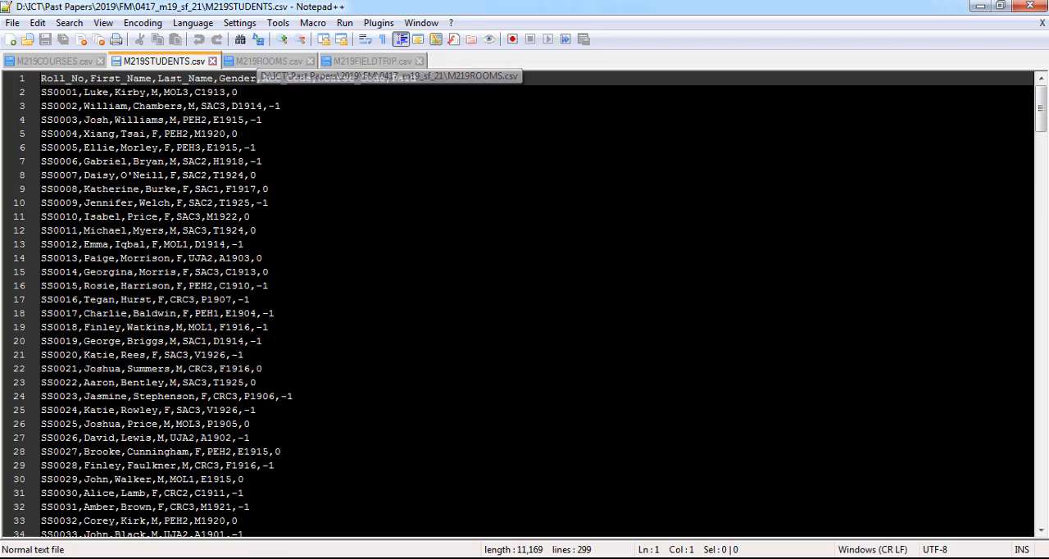
click(275, 63)
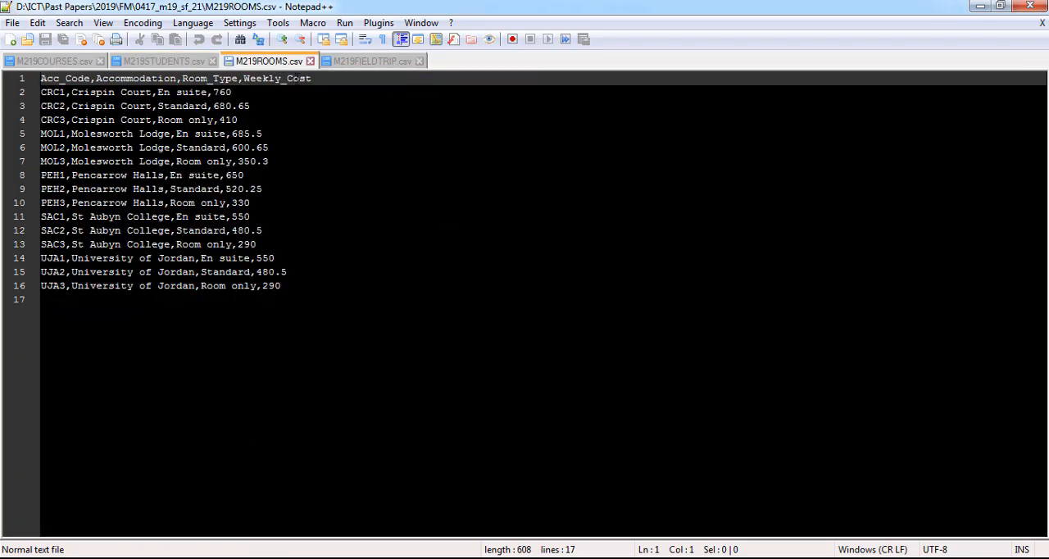
click(359, 63)
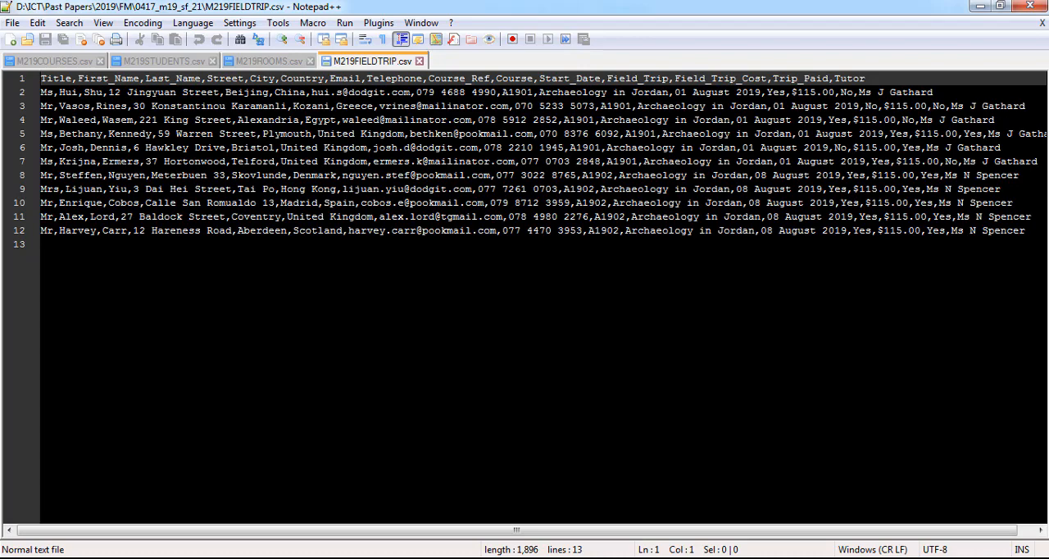
click(1043, 6)
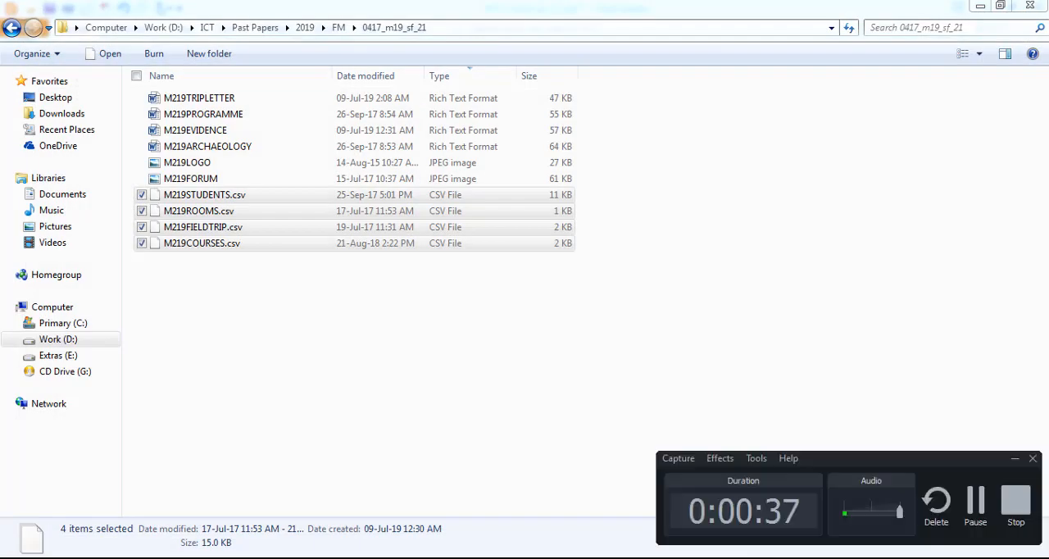
- Switch to the 0417_m19_qp_21 question paper in Foxit Reader and read question 18 with its Evidence 4 instruction
key(alt+Tab)
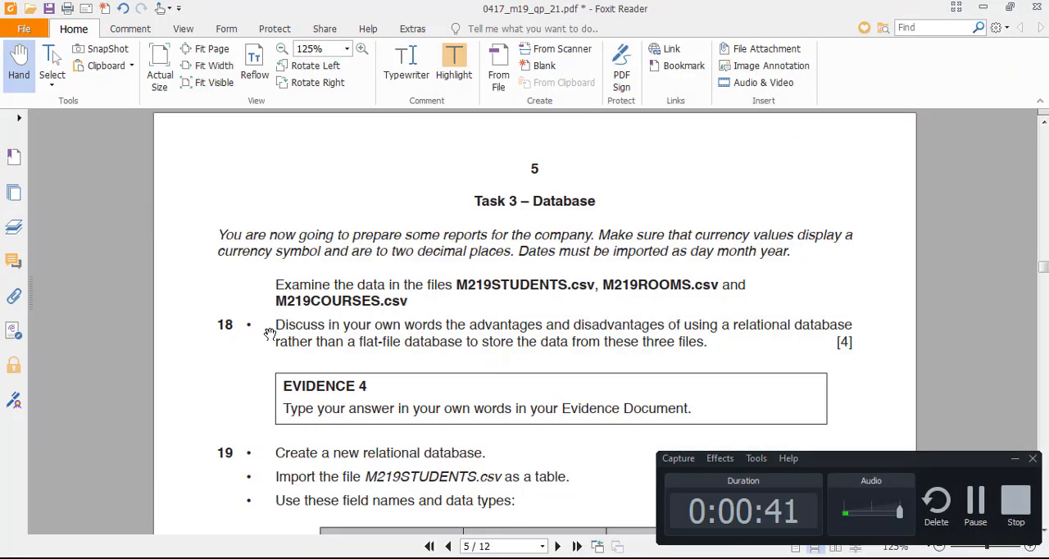
drag(262, 355, 269, 241)
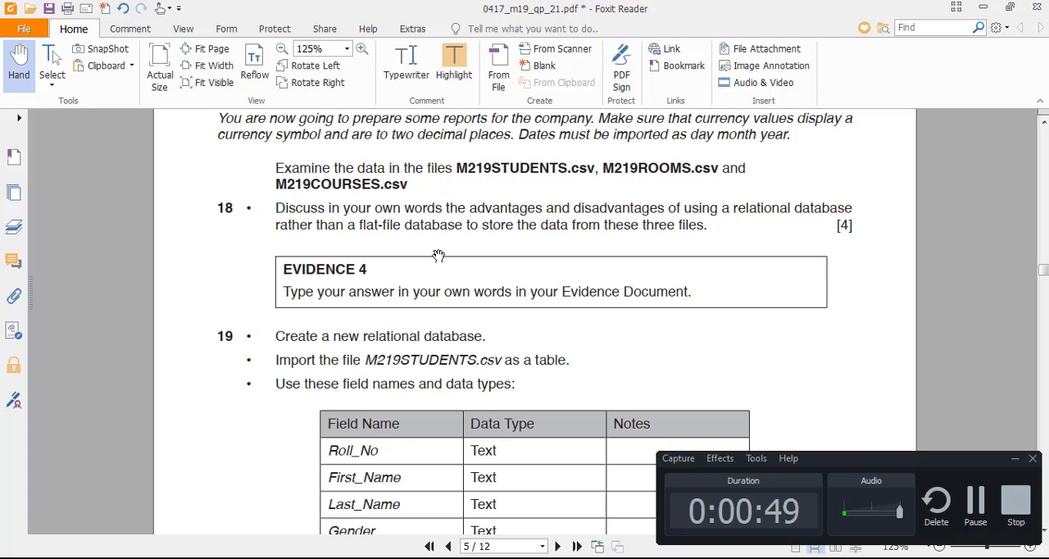
scroll(236, 296, down, 1)
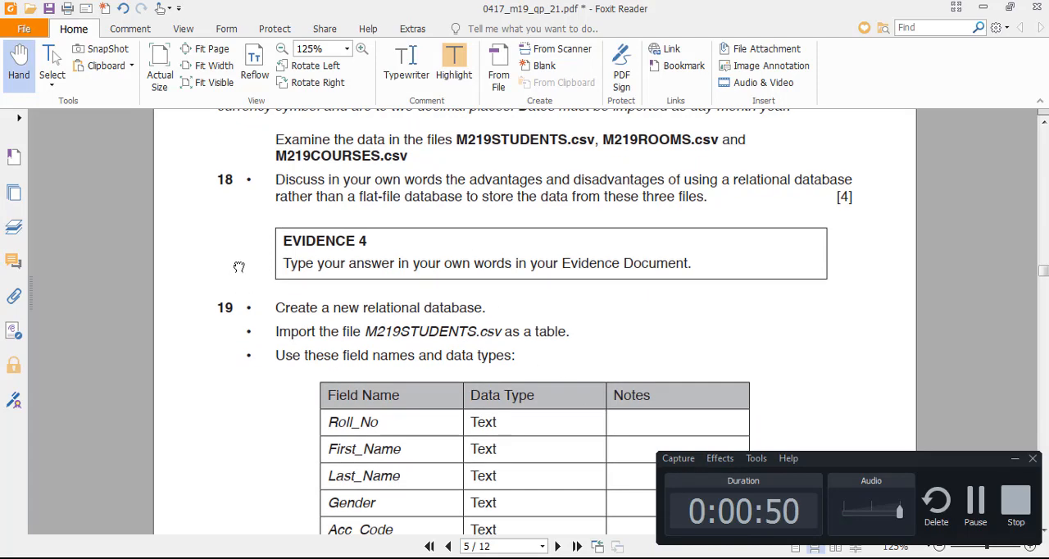
- Switch to the evidence document in Word and write "-RDBMS: helps us in creating reports and forms more efficiently" under Evidence 4
key(alt+Tab)
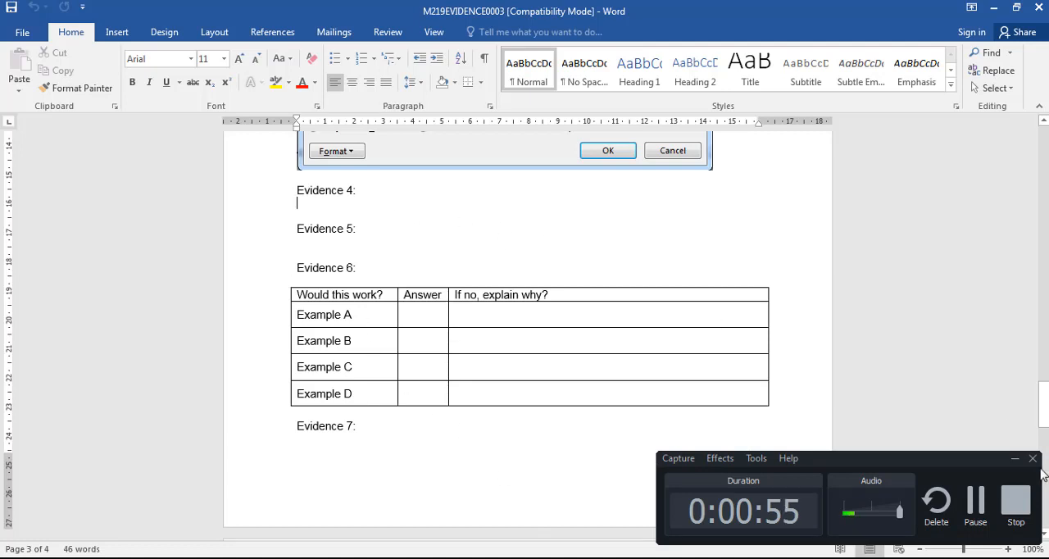
click(1015, 460)
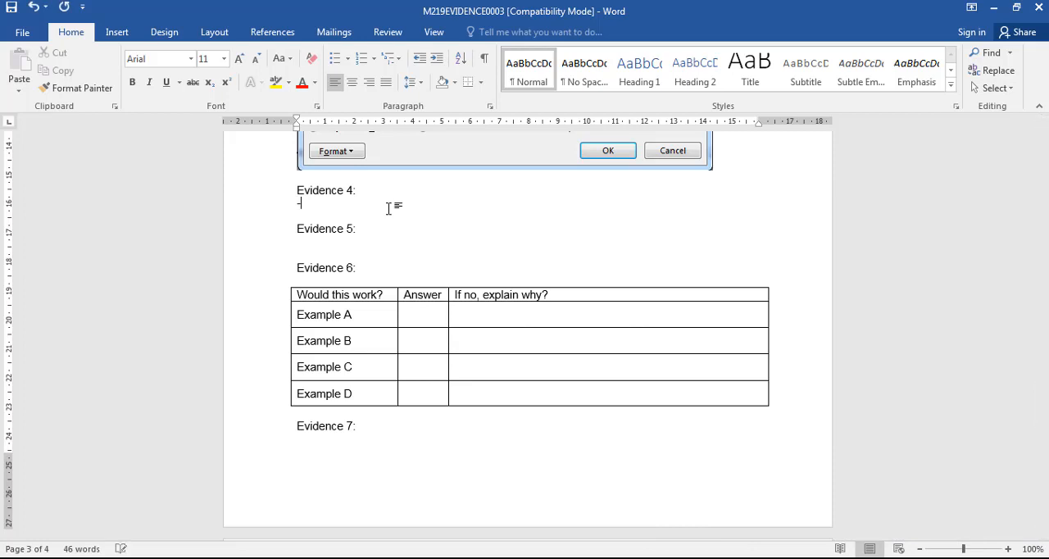
text(RDBMS:)
text(helps us in creating )
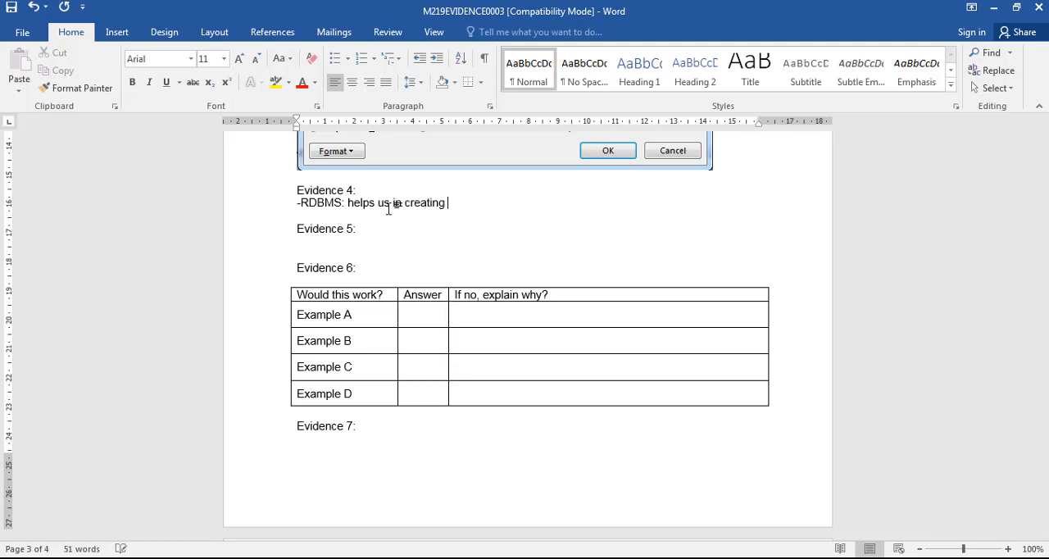
text(reports and forms more effeciently)
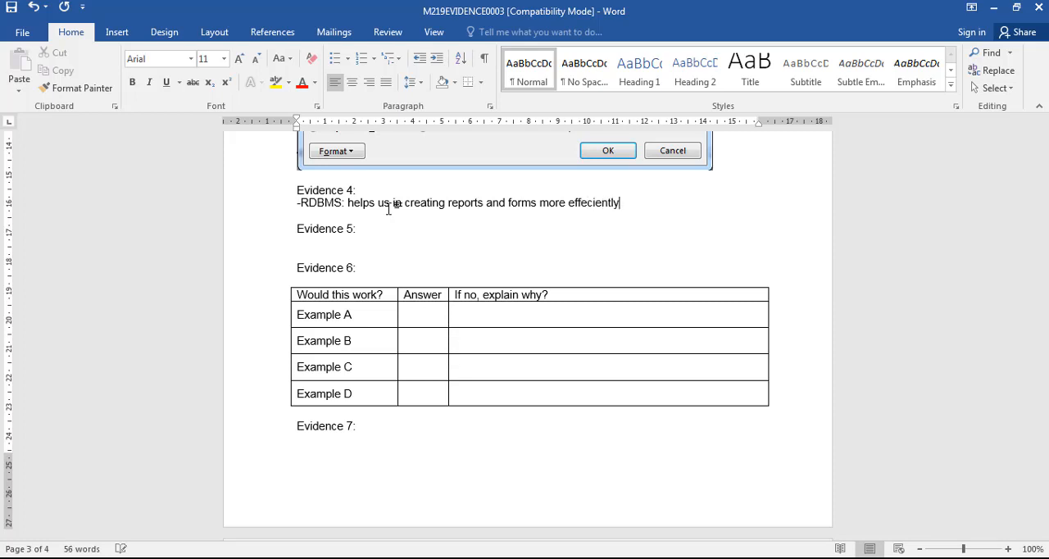
key(Return)
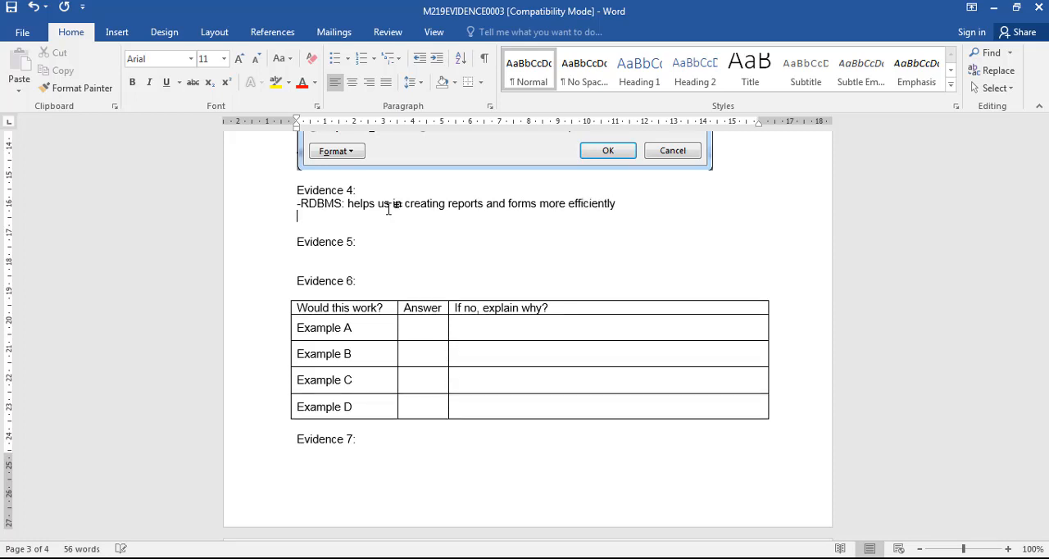
- Add a second Evidence 4 point reading "-the tables are linked hence more consistent and logical data"
text(-the tables are linked henc)
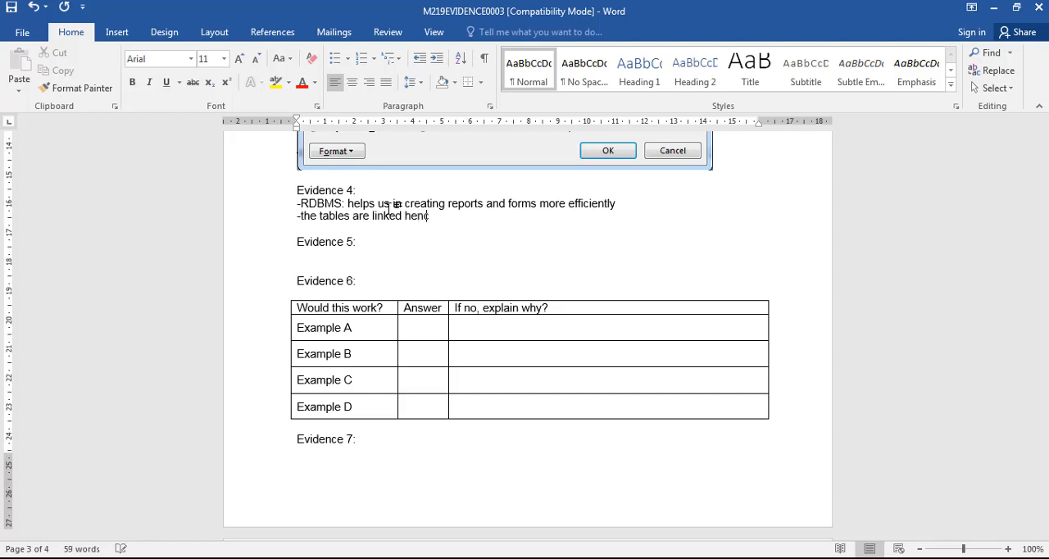
text(e more consistent and logical data)
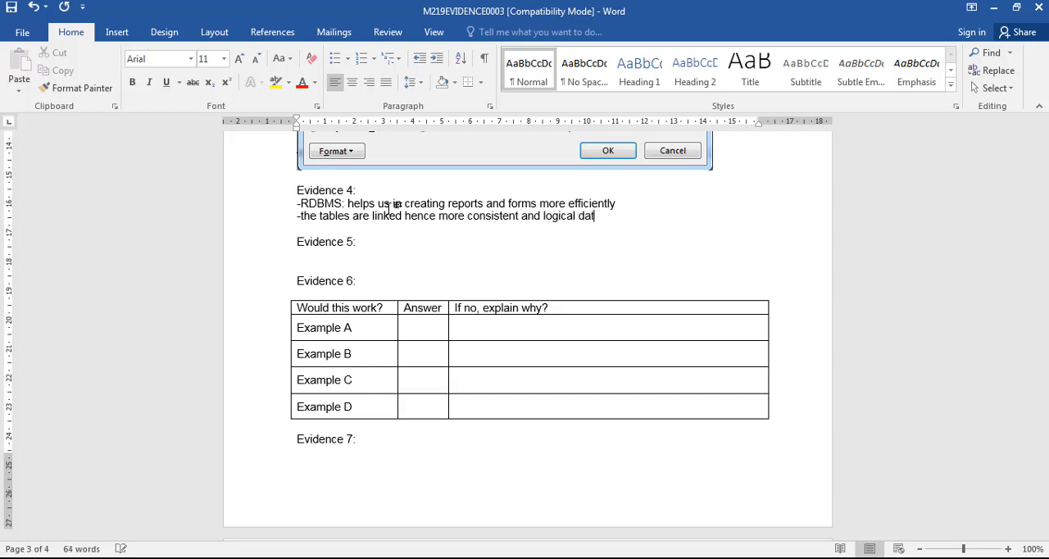
key(Return)
- Add a third Evidence 4 point reading "-avoid errors because of no redundant data entry"
text(-)
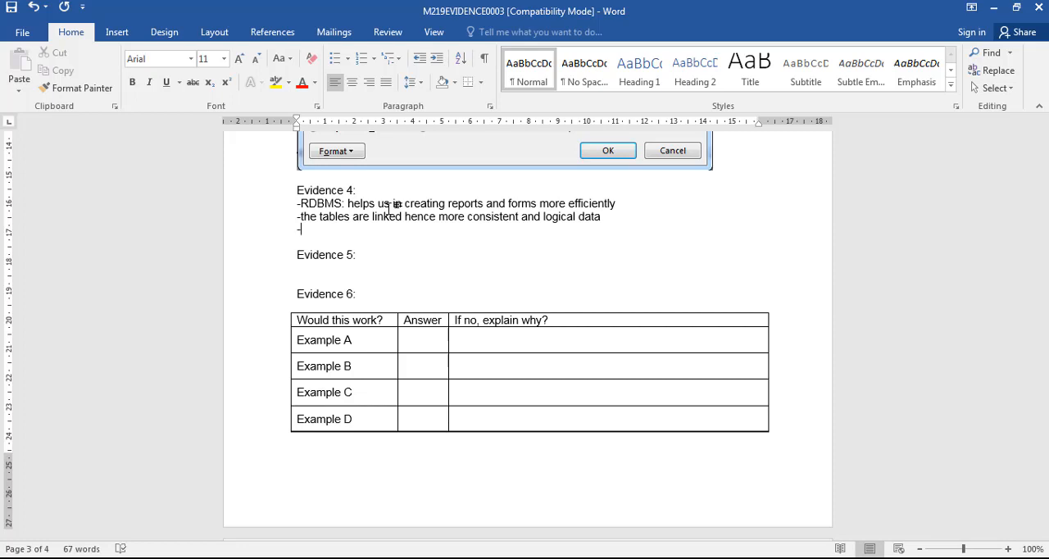
text(avoid errors because of)
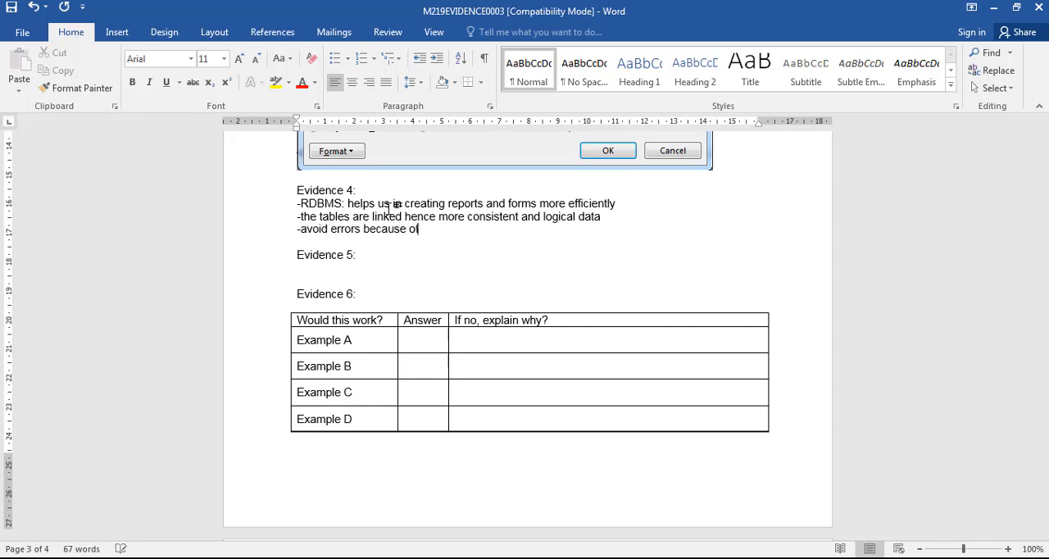
text( lower data)
key(shift+Left)
key(shift+Left)
key(shift+Left)
key(shift+Left)
key(shift+Left)
key(shift+Left)
key(shift+Left)
key(shift+Left)
key(shift+Left)
key(shift+Left)
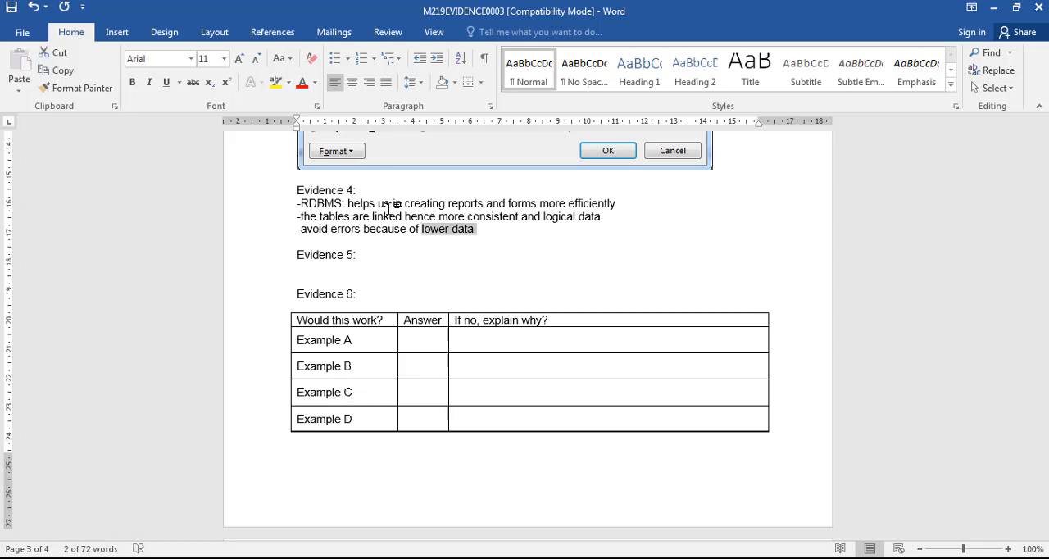
text(no redundant dada)
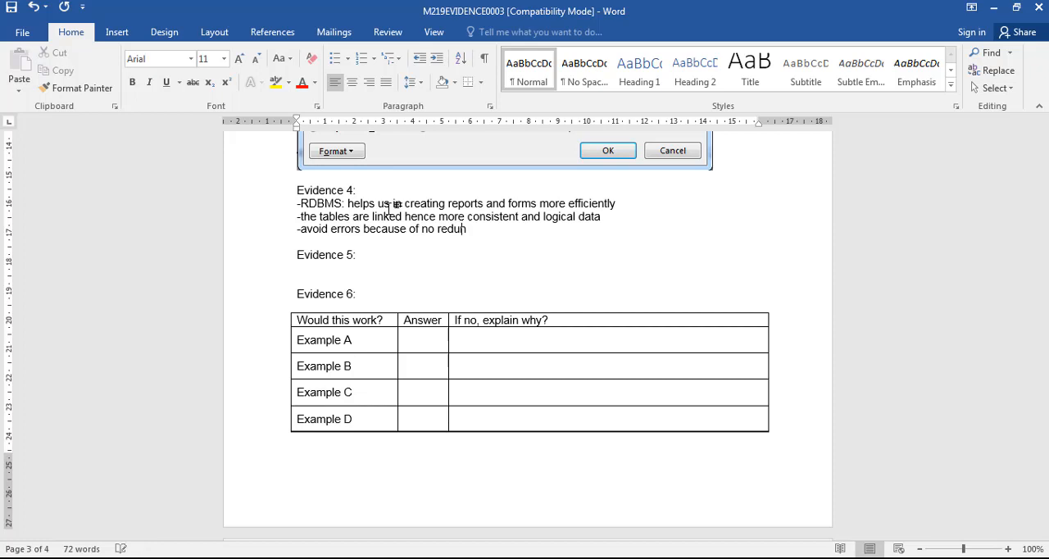
text( e)
key(BackSpace)
key(BackSpace)
key(BackSpace)
key(BackSpace)
text(ta entry)
key(Return)
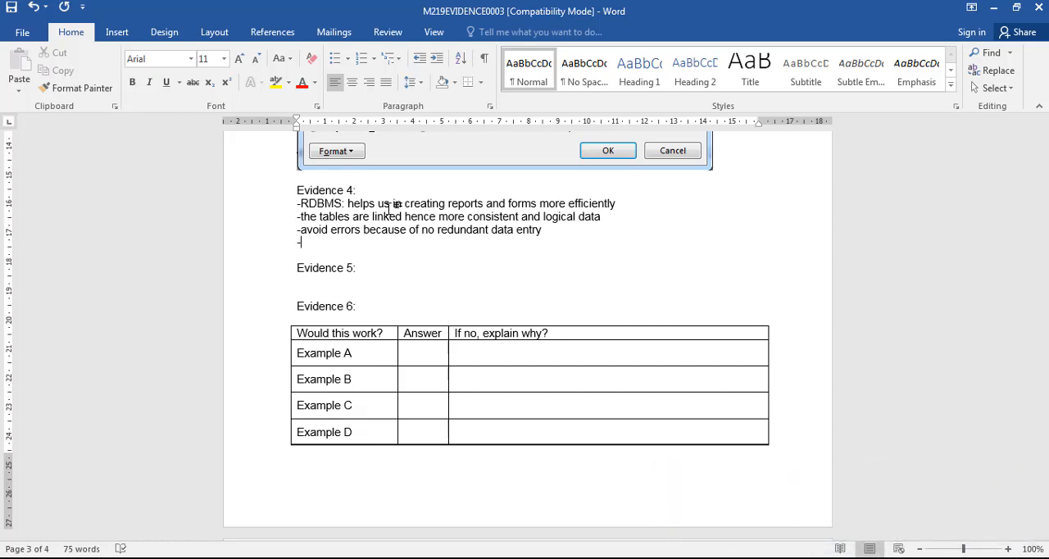
- Add a fourth Evidence 4 point reading "-flat file database takes a lot of storage space"
text(-flat file database a lo)
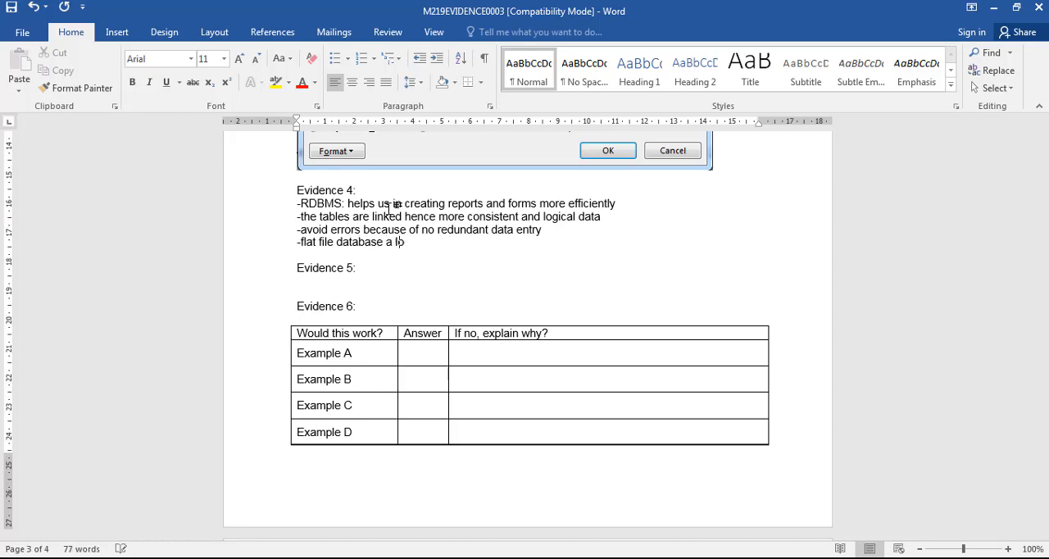
text(t)
key(ctrl+shift+Left)
key(ctrl+shift+Left)
text(takes al )
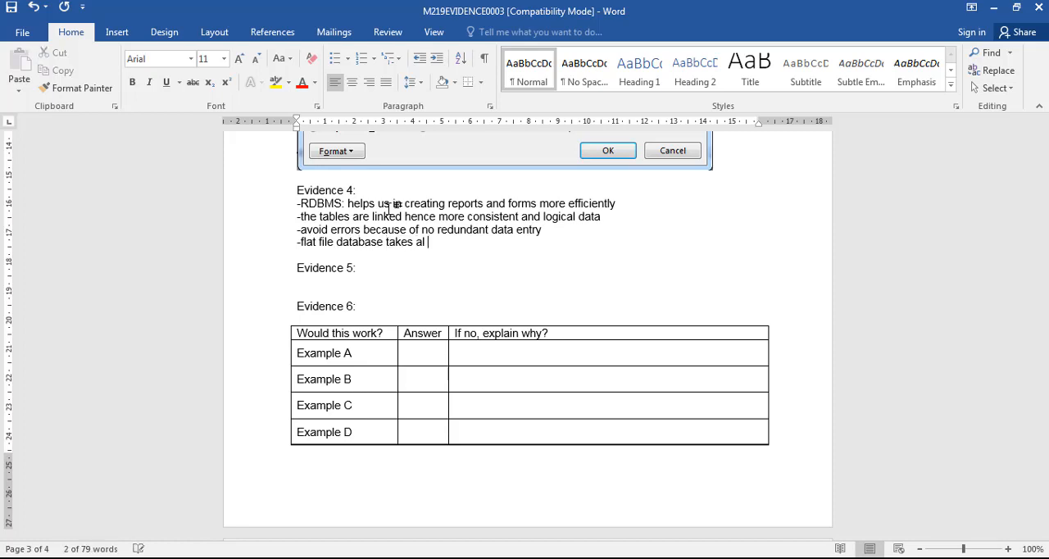
text(ot of sto)
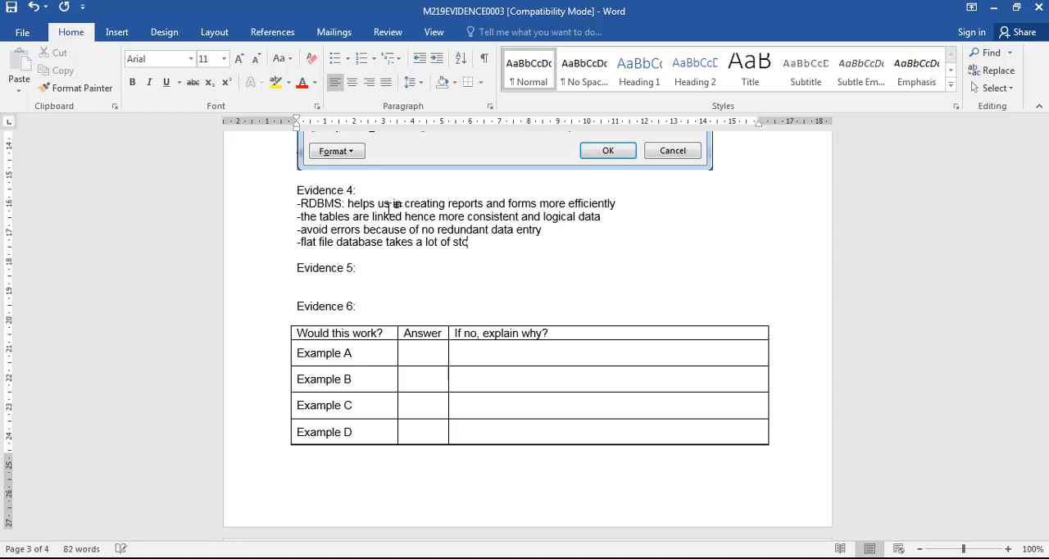
text(rage space)
- Continue the fourth Evidence 4 point with the sentence "Relational Database is much more convenient than flat-file."
text(Relational Database is much more)
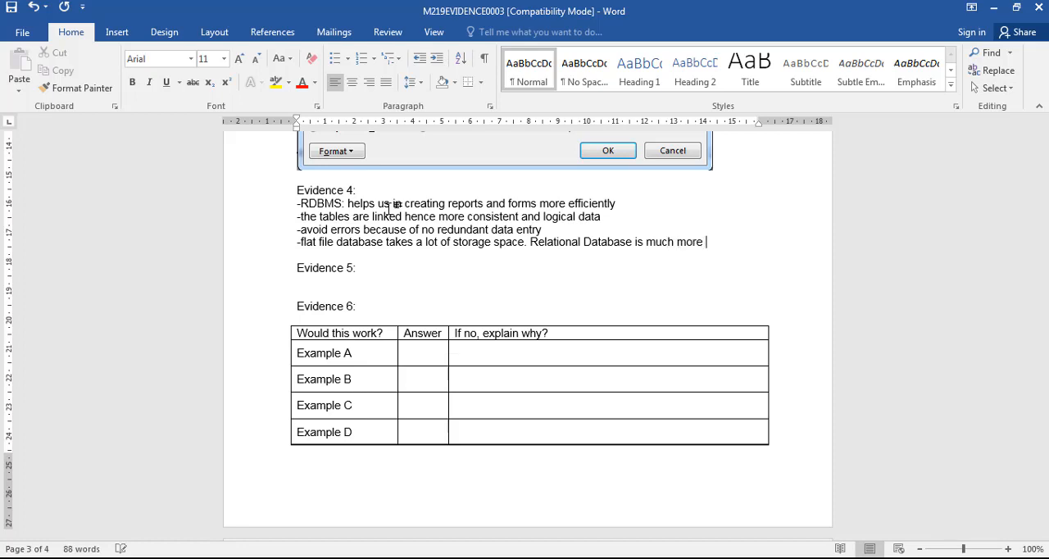
text( conventient)
key(BackSpace)
key(BackSpace)
key(BackSpace)
key(BackSpace)
key(BackSpace)
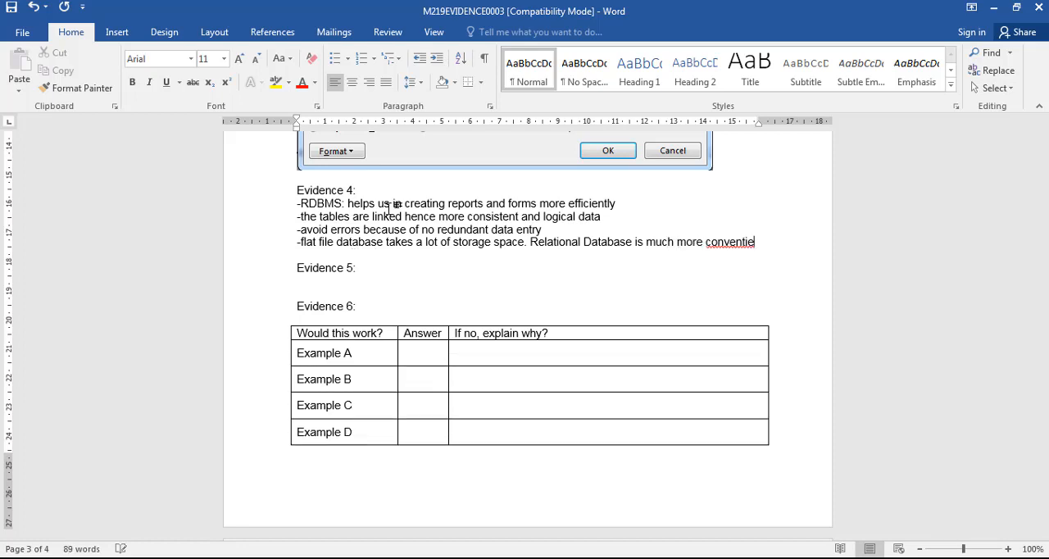
text(ient tha)
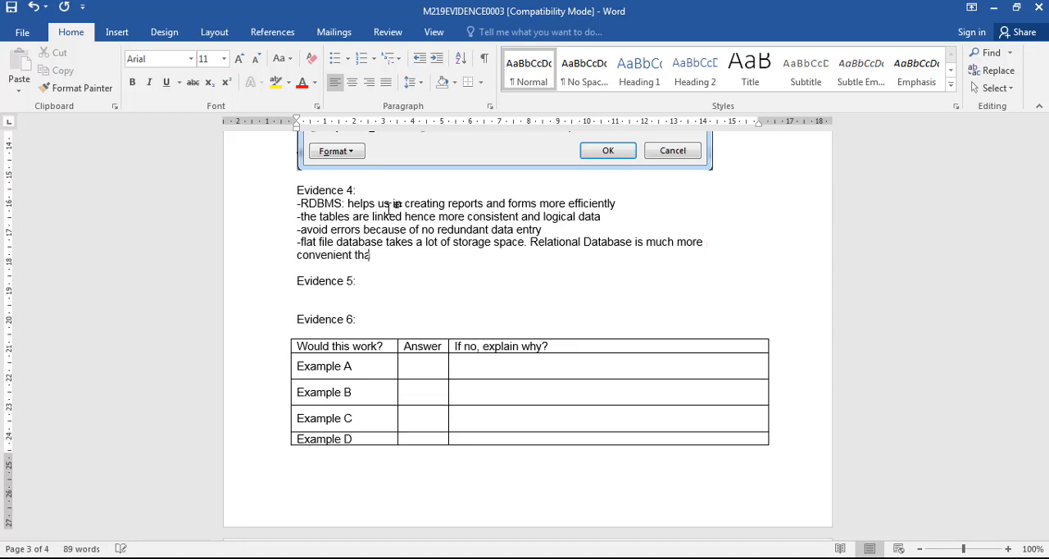
text(n flat-file.)
- Check question 19 in the exam paper and create a blank desktop database named FM2019_T3 in Access
key(alt+Tab)
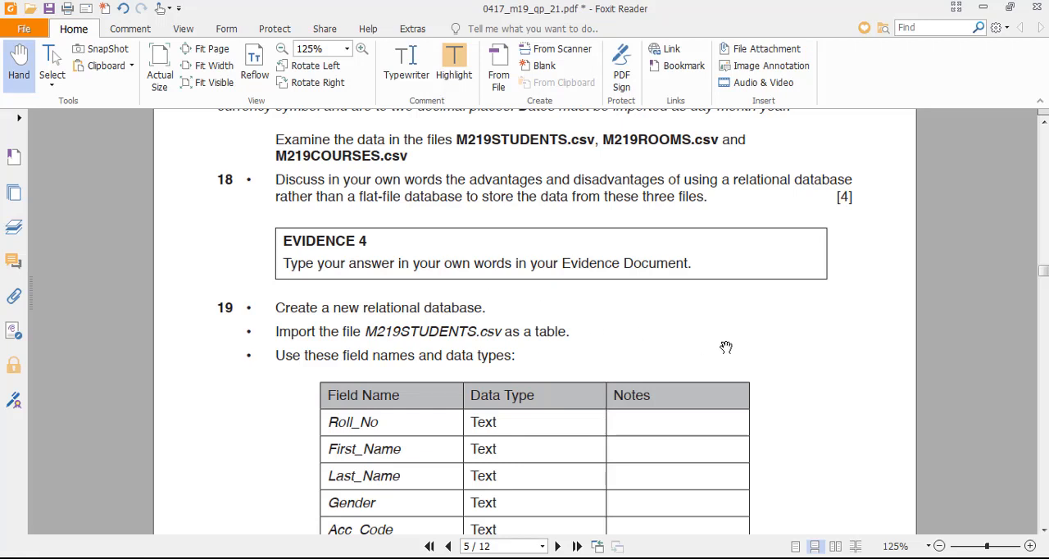
scroll(726, 347, down, 5)
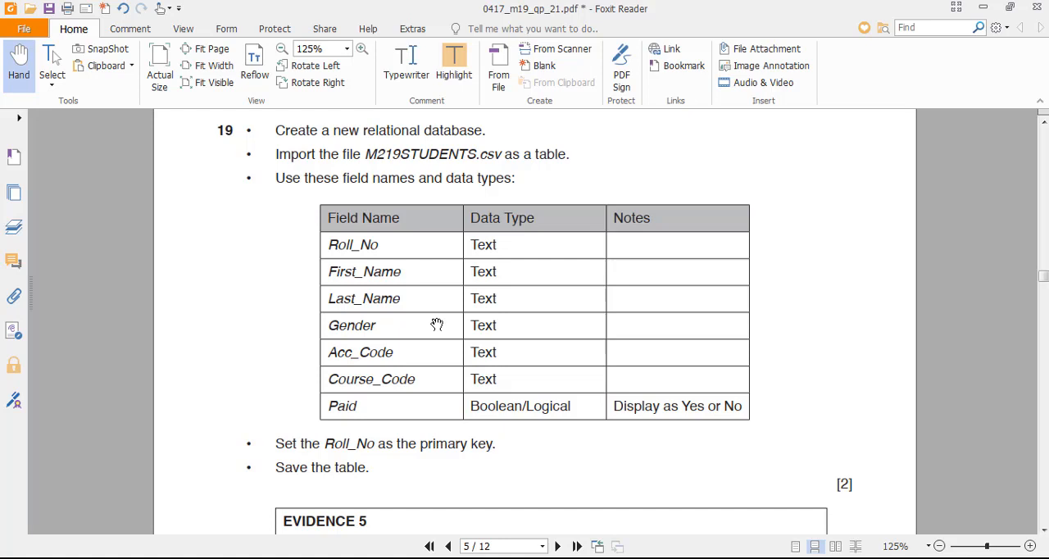
click(722, 558)
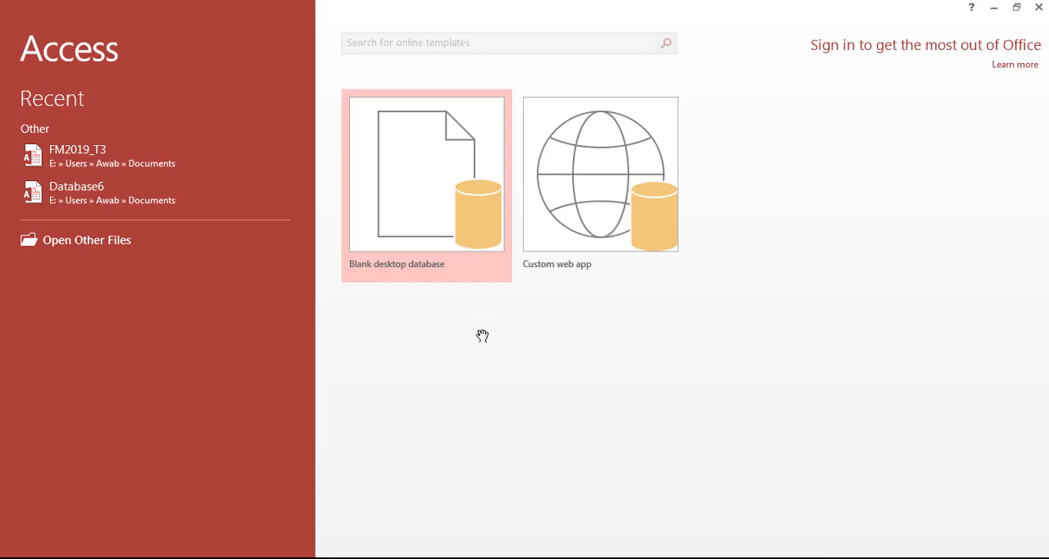
click(442, 216)
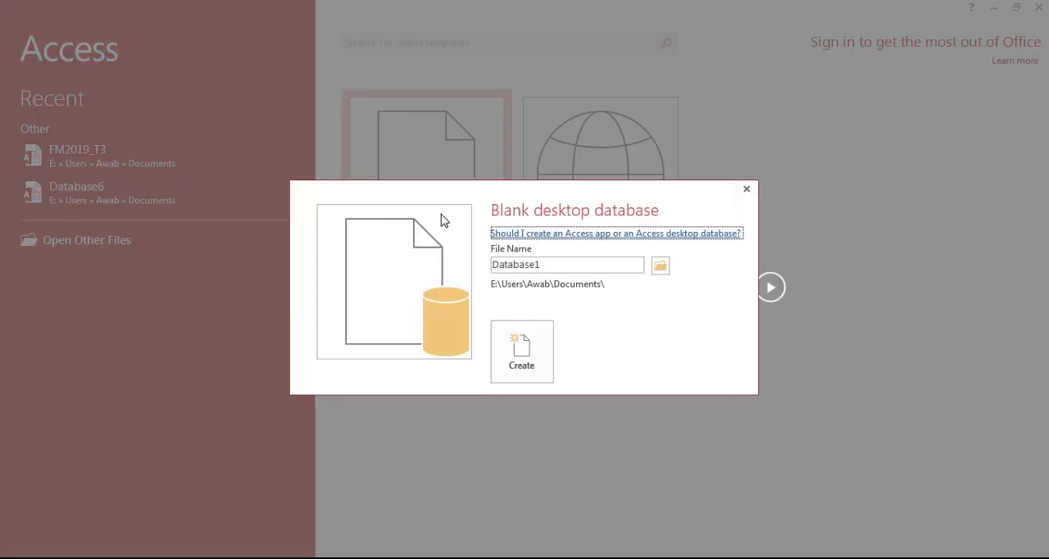
double_click(568, 264)
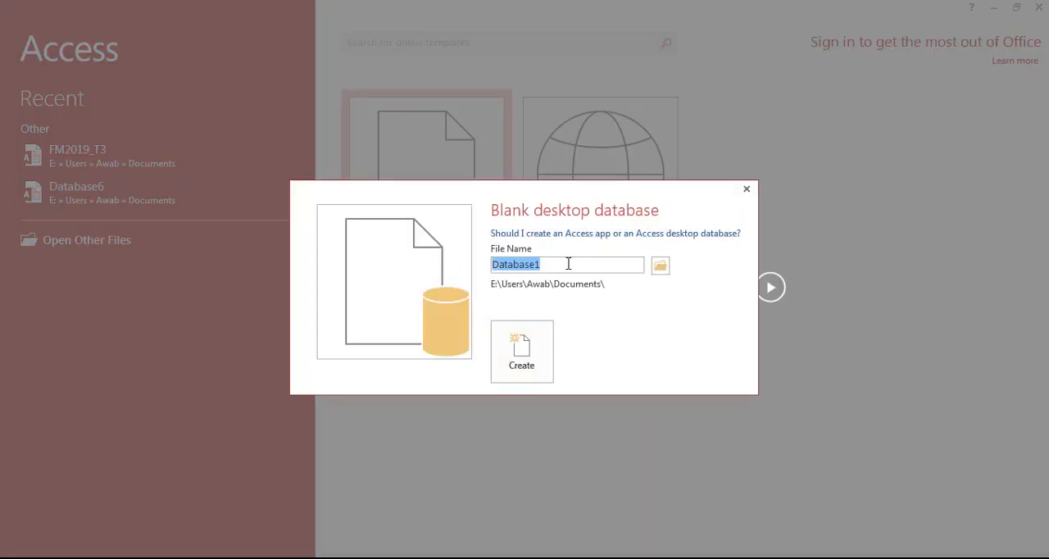
text(FM2019_)
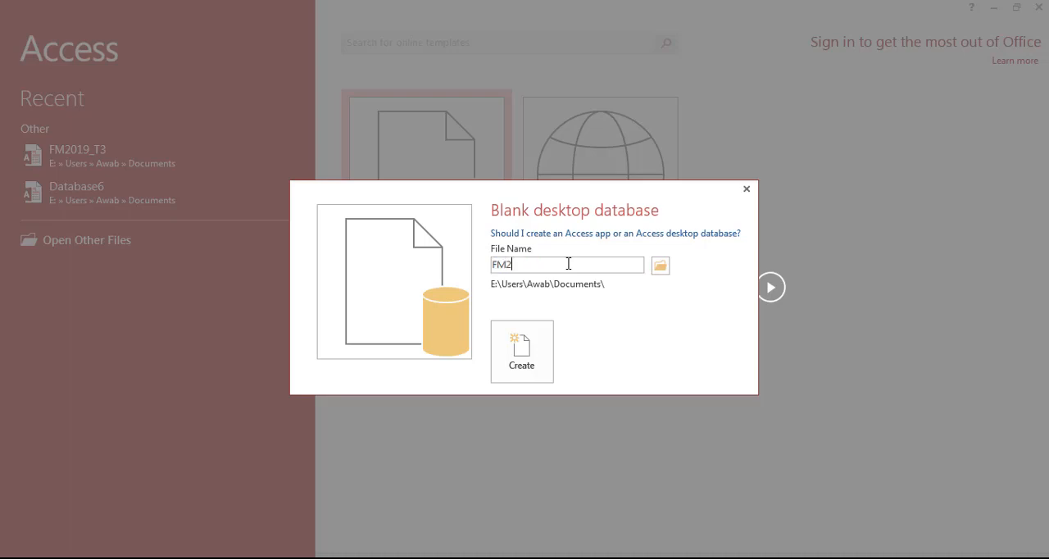
text(T3)
key(Return)
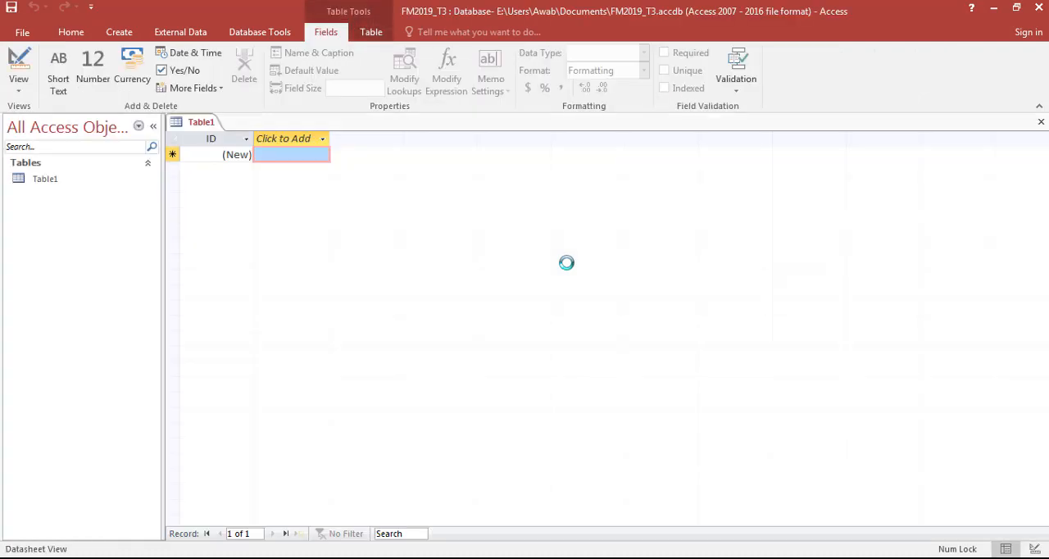
- Start a text file import and browse to the folder ICT\Past Papers\2019\FM\0417_m19_sf_21 for the source file
key(alt+Tab)
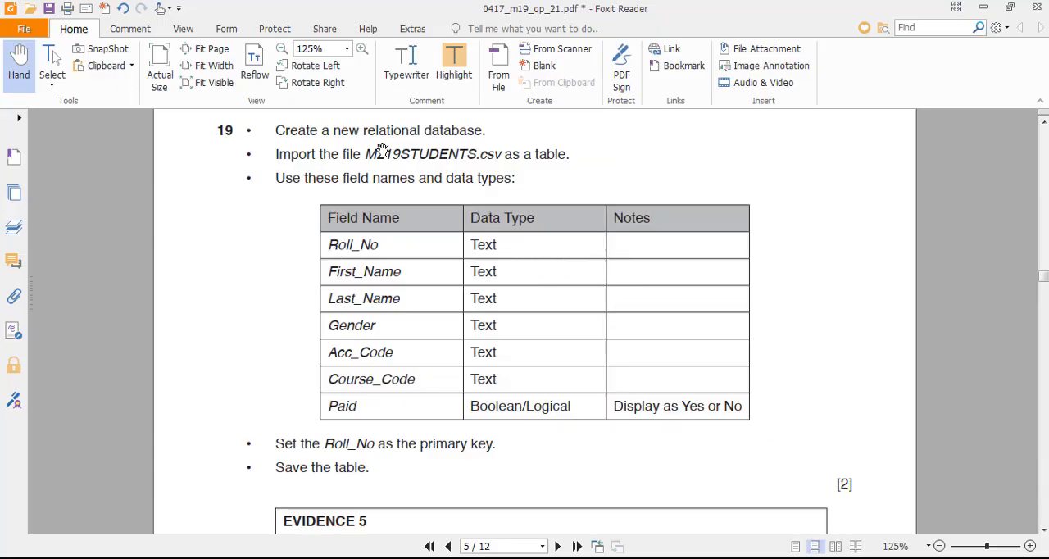
key(alt+Tab)
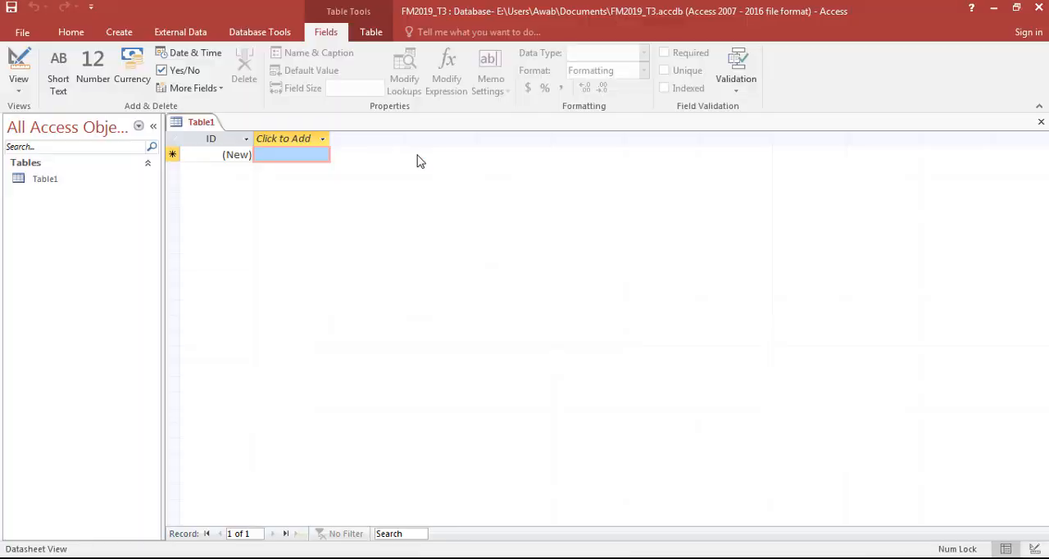
key(alt+Tab)
key(alt+Tab)
click(175, 34)
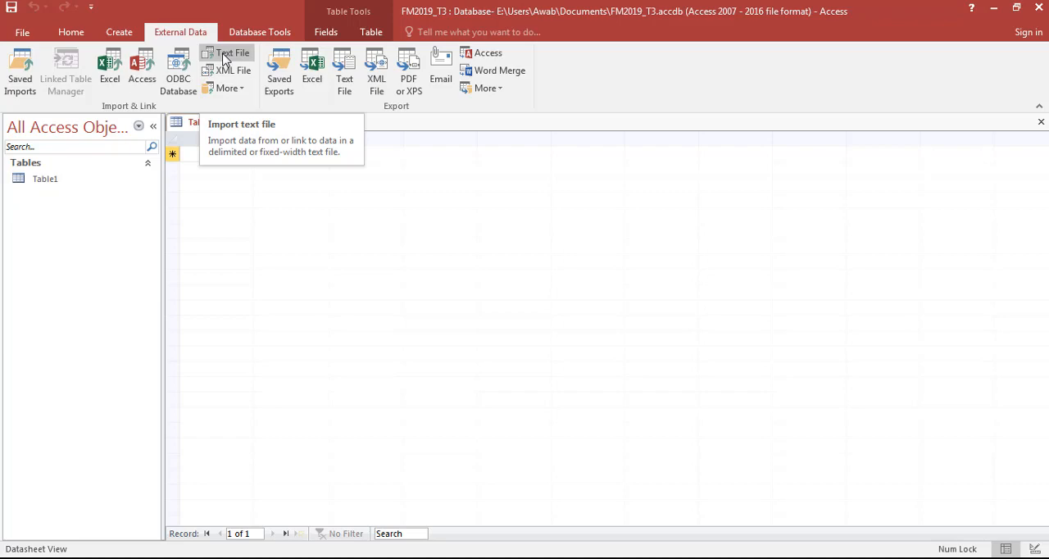
click(224, 56)
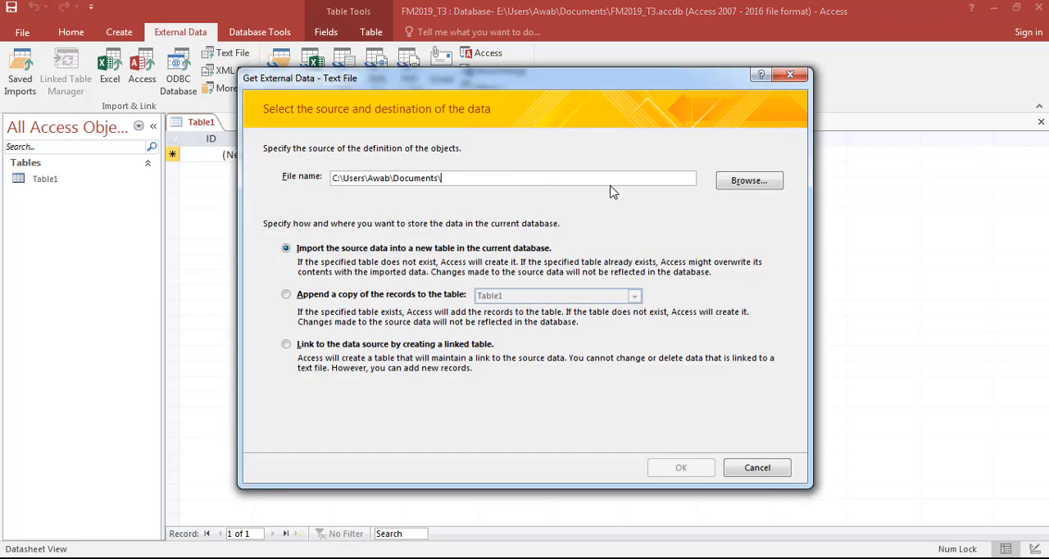
click(750, 181)
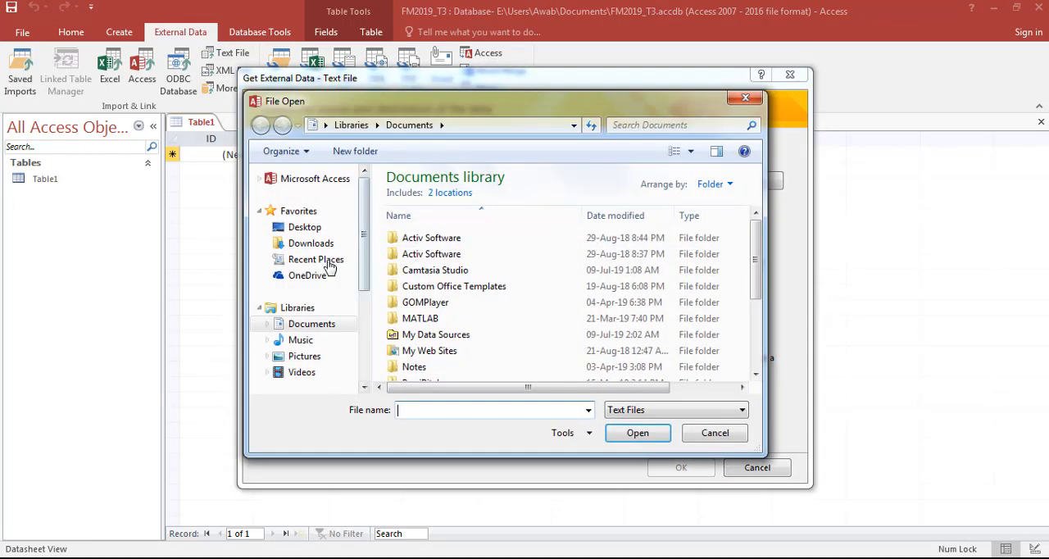
click(305, 227)
scroll(461, 274, down, 3)
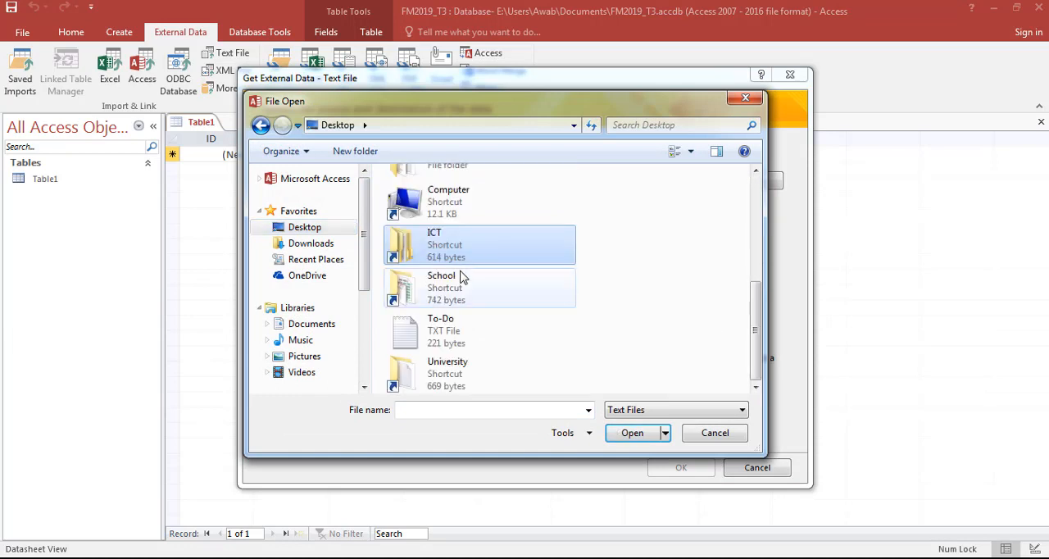
double_click(450, 247)
double_click(437, 213)
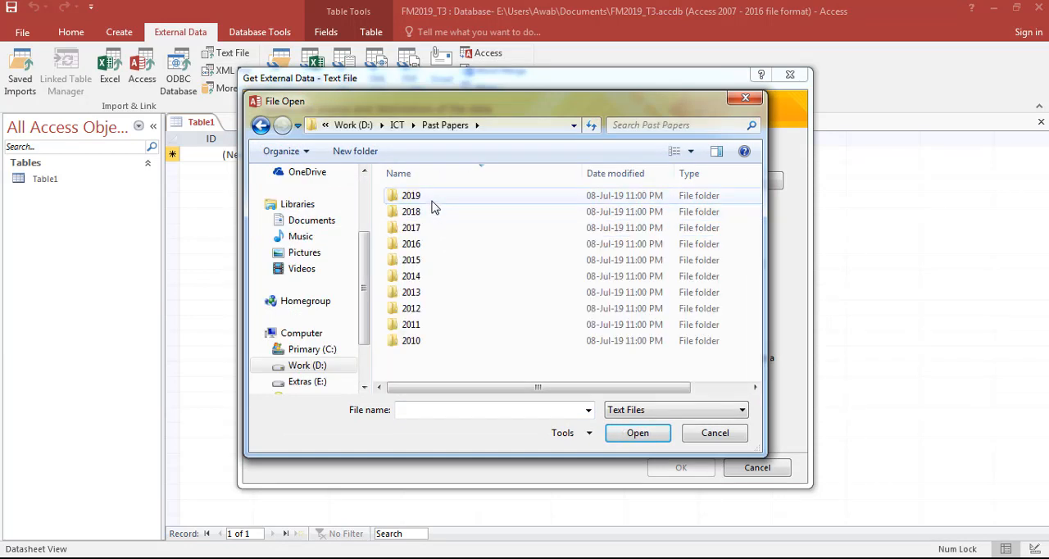
double_click(432, 199)
double_click(433, 198)
double_click(433, 198)
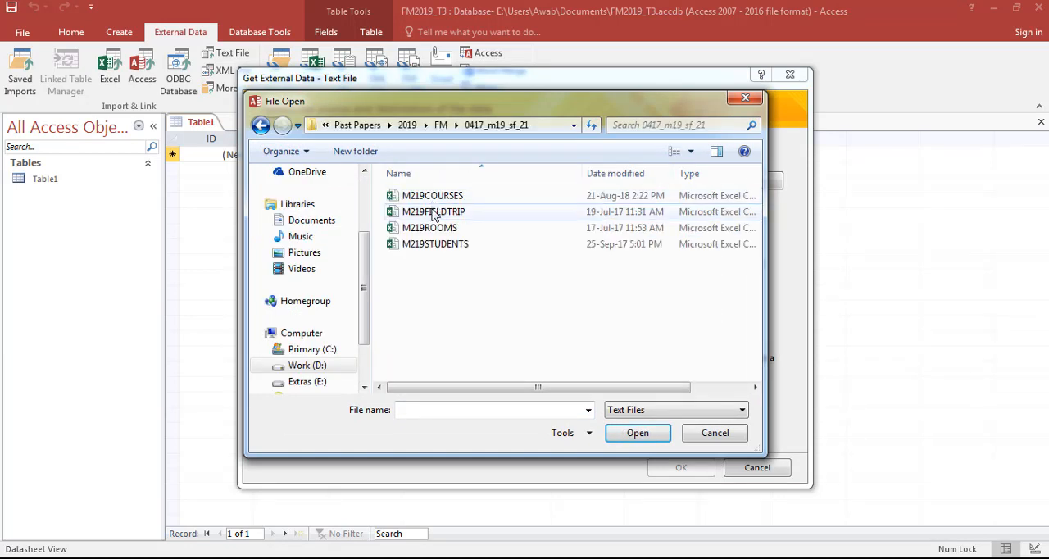
- Confirm the required file in question 19 and choose M219STUDENTS.csv as the source for a new table
click(611, 558)
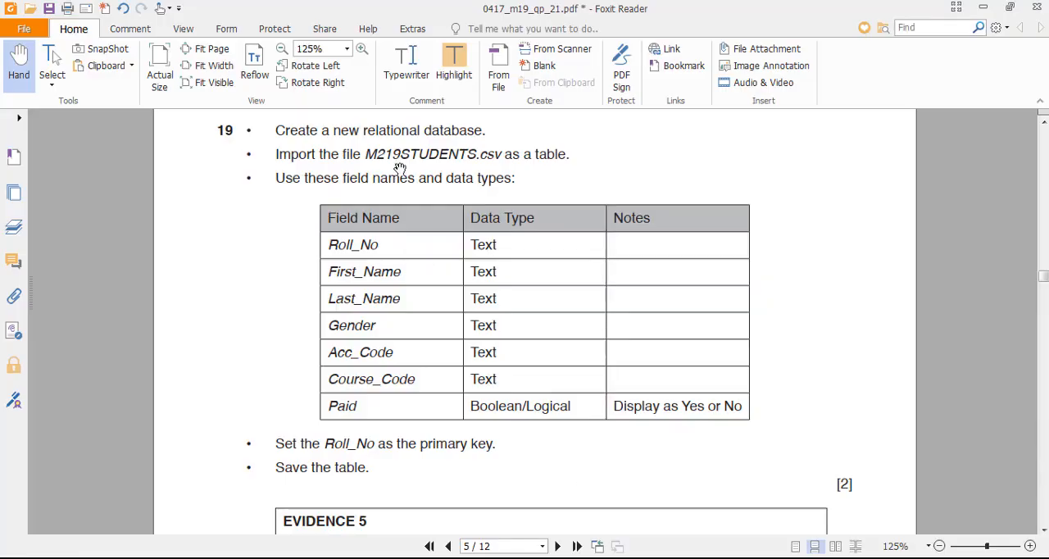
key(alt+Tab)
click(436, 245)
double_click(435, 244)
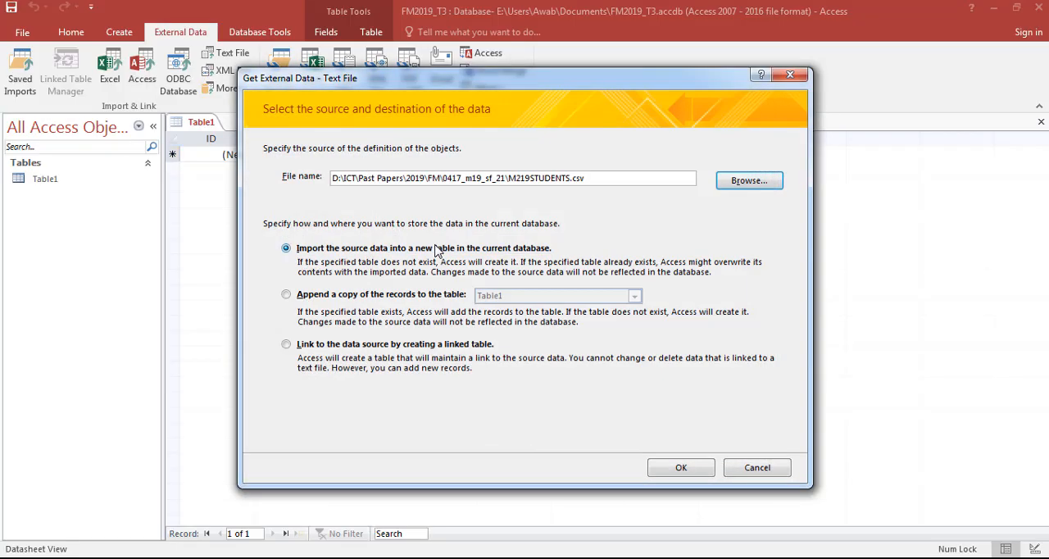
click(679, 467)
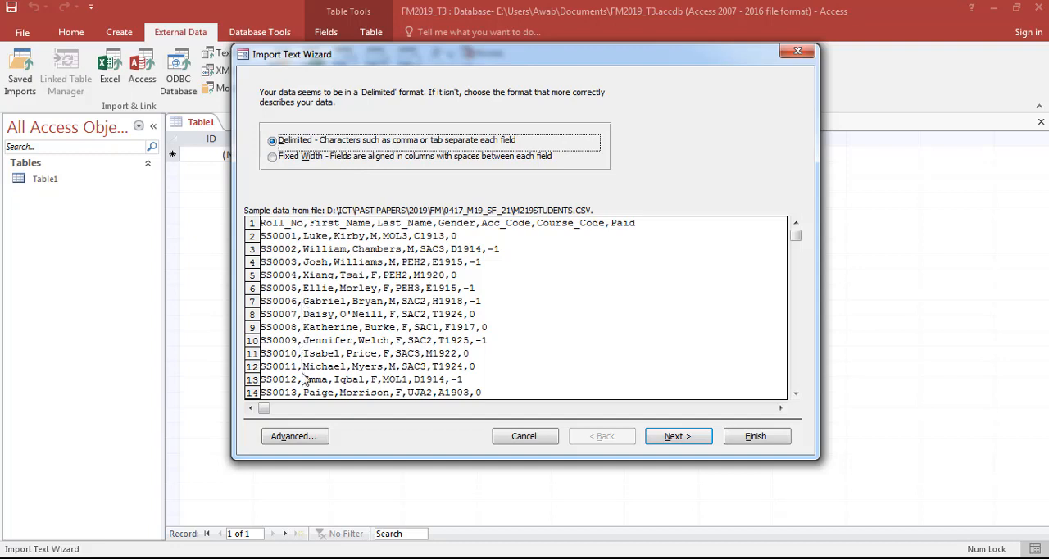
- Keep the delimited format with comma separators and treat the first row as field names
click(670, 439)
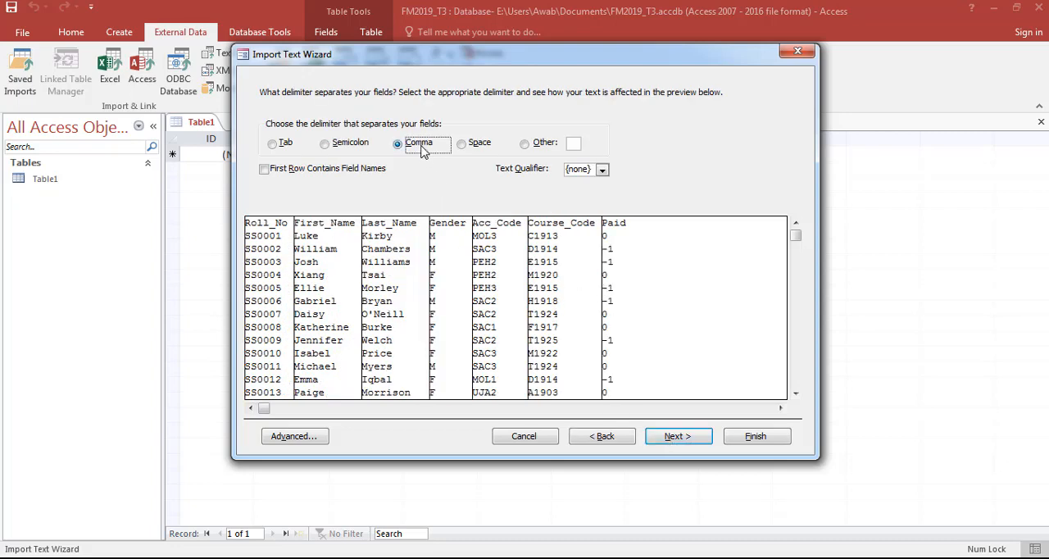
click(670, 439)
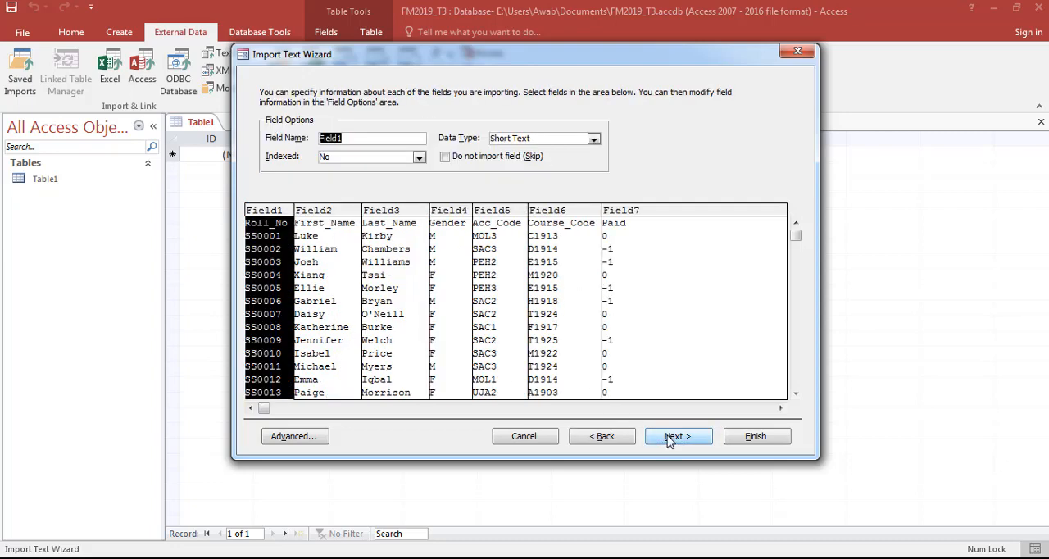
click(614, 436)
click(335, 174)
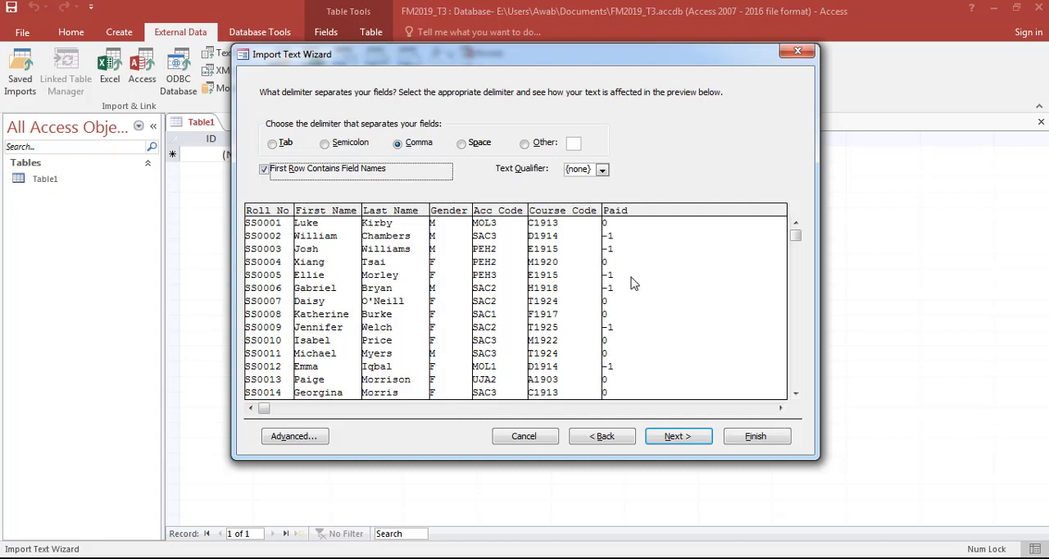
click(679, 437)
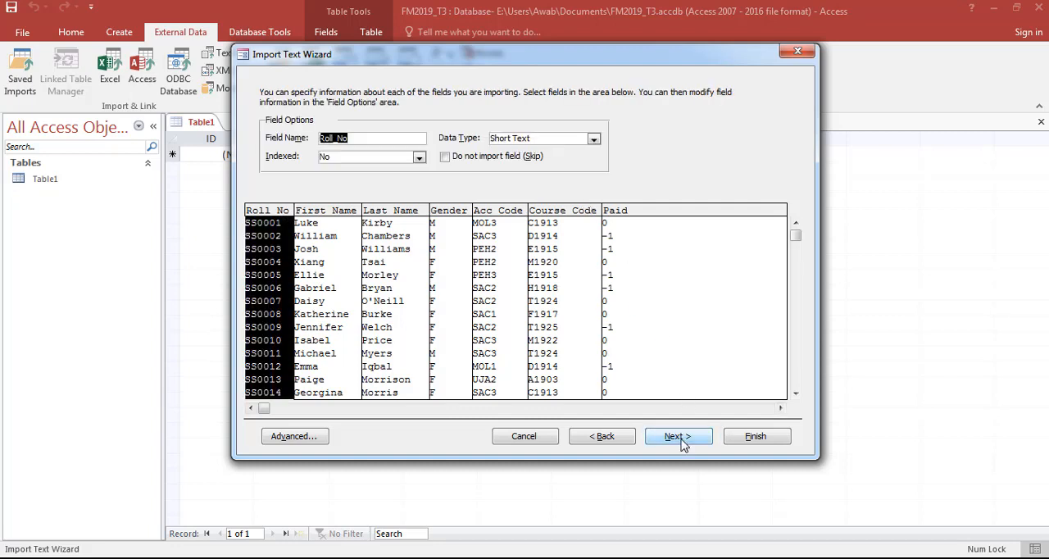
- Check the primary key requirement in question 19 and set Roll_No as the table's own primary key
click(679, 437)
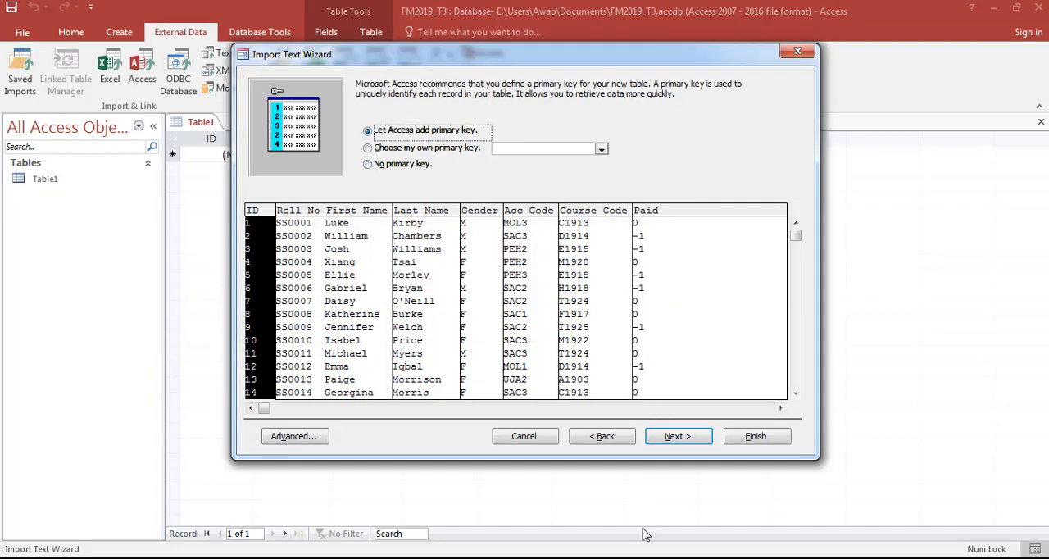
click(646, 557)
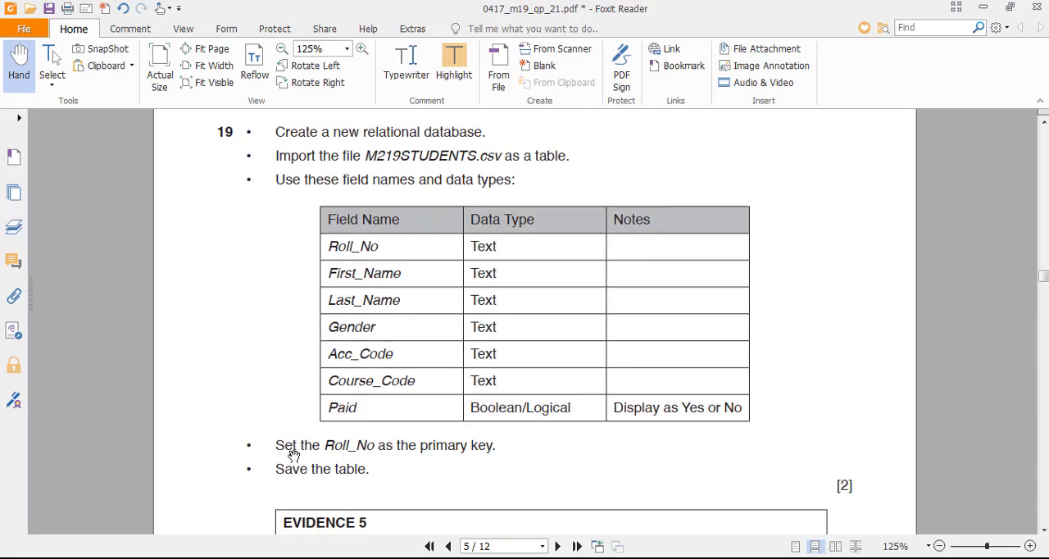
drag(325, 445, 375, 447)
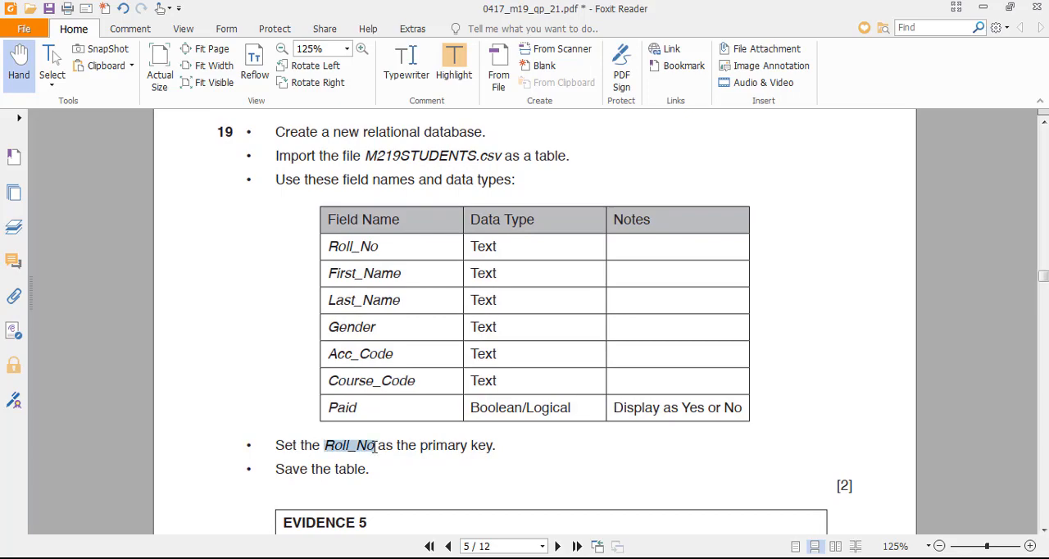
click(424, 478)
key(alt+Tab)
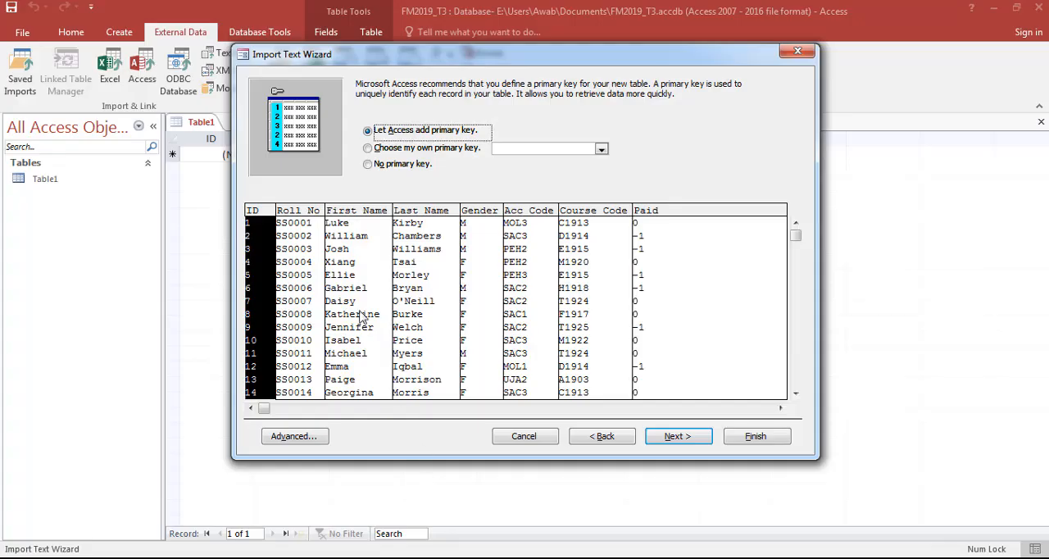
click(395, 150)
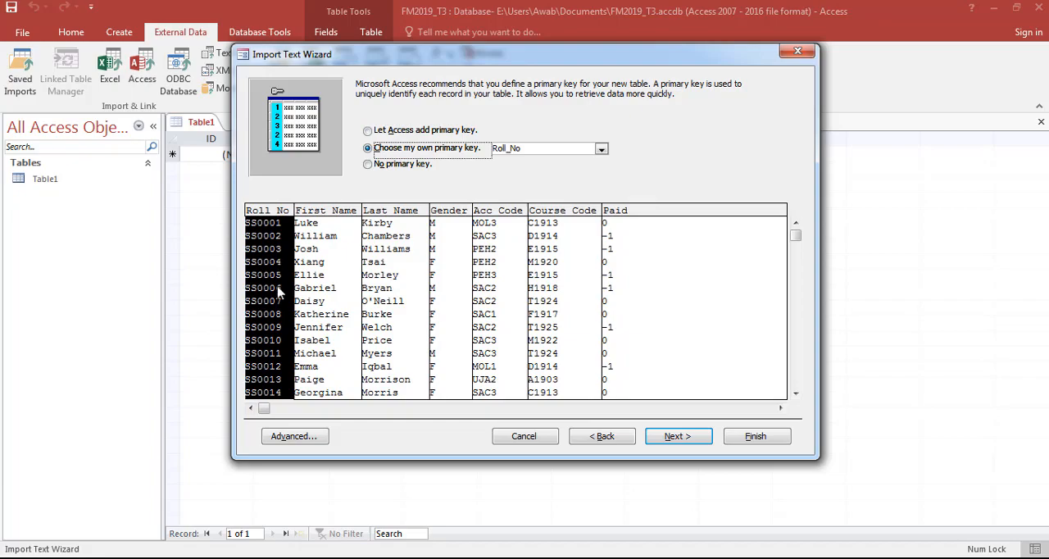
- Open the advanced import specification for M219STUDENTS and compare its field data types with the table in question 19
key(alt+Tab)
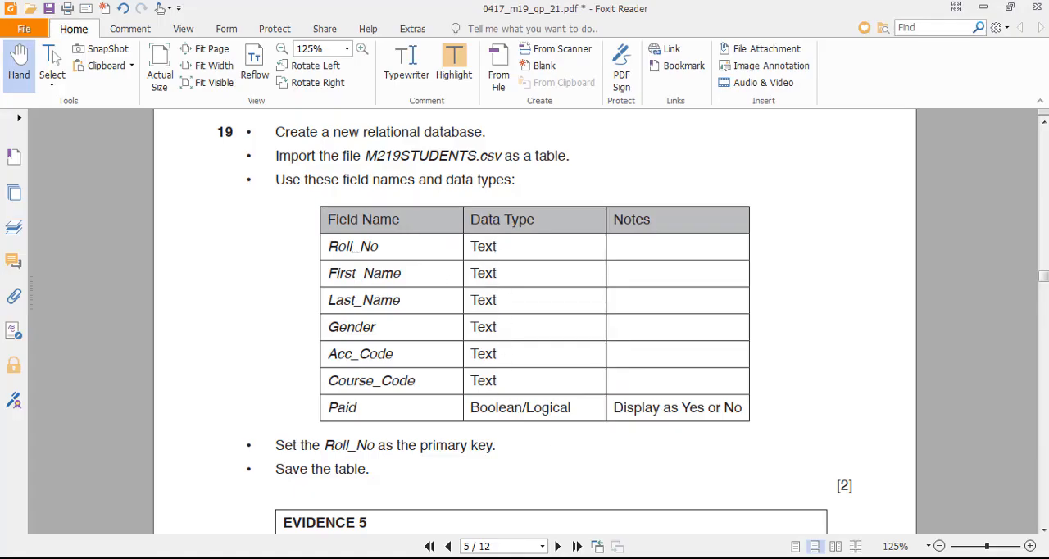
key(alt+Tab)
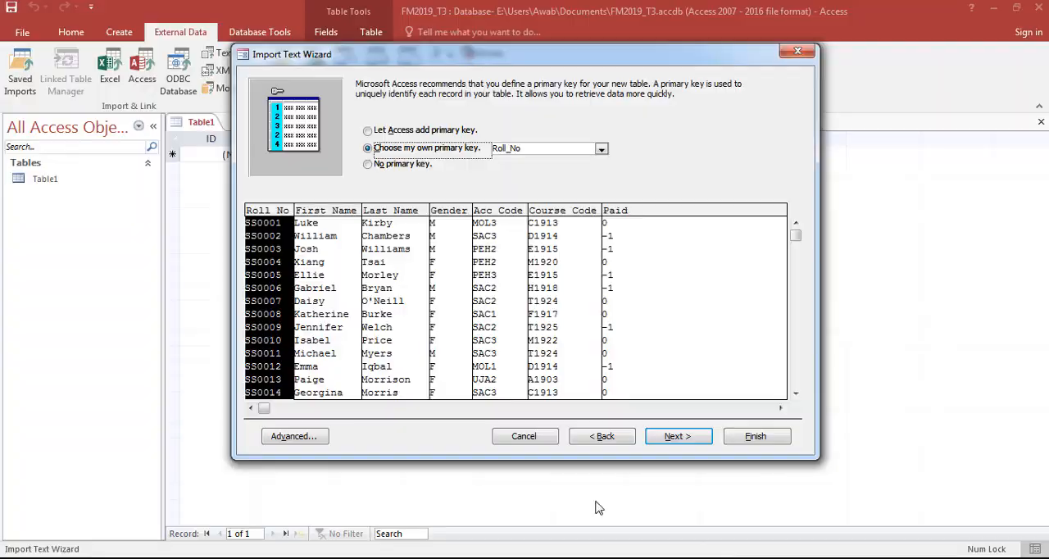
click(295, 436)
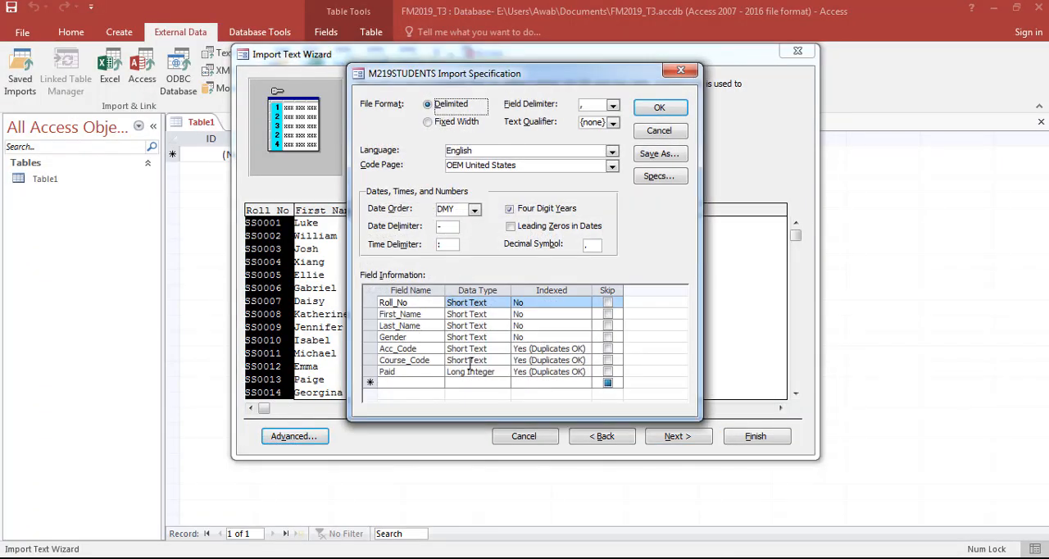
key(alt+Tab)
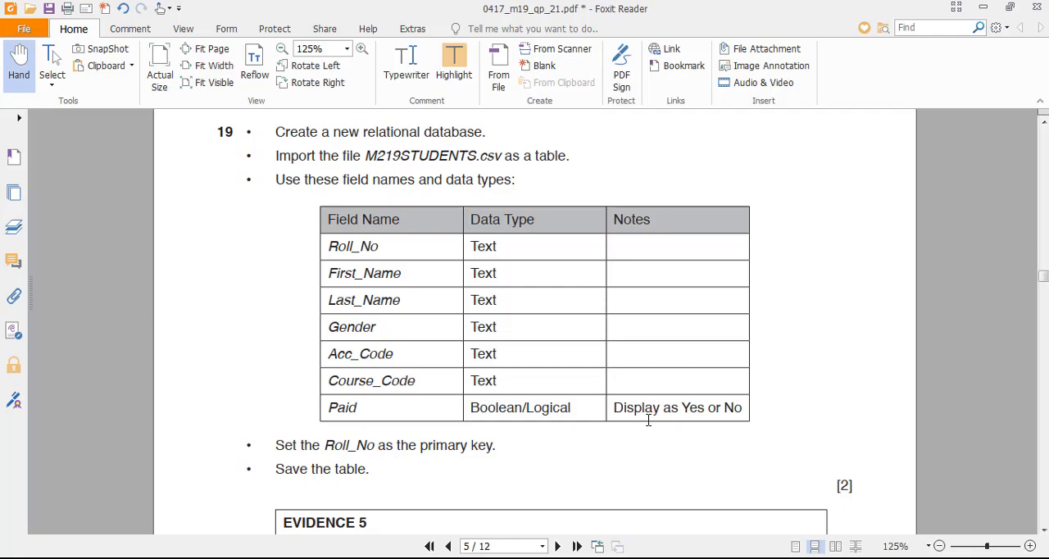
key(alt+Tab)
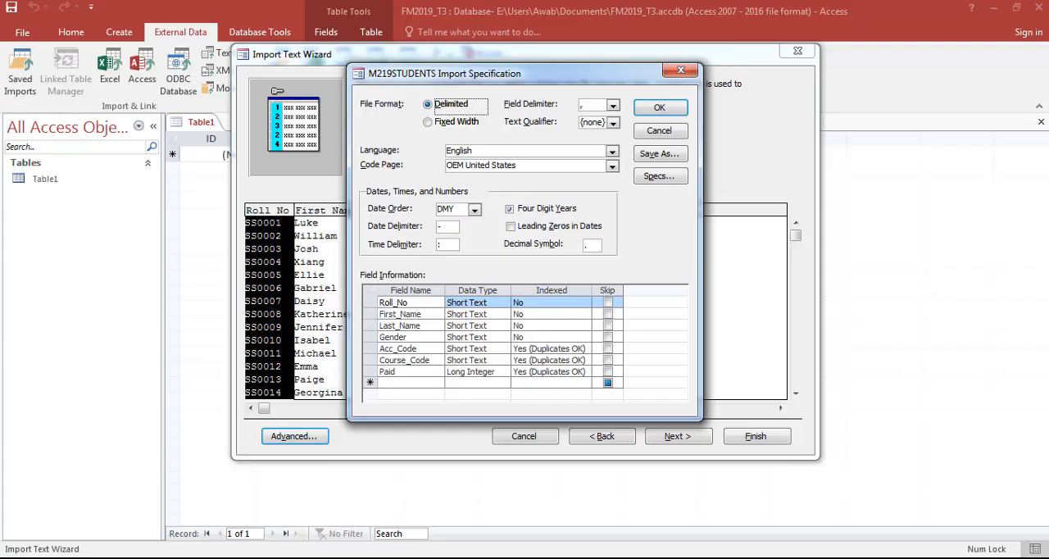
- Review the data types of the fields from Roll_No to Paid in the import specification
click(487, 304)
key(Down)
key(Down)
key(Down)
key(Down)
key(Down)
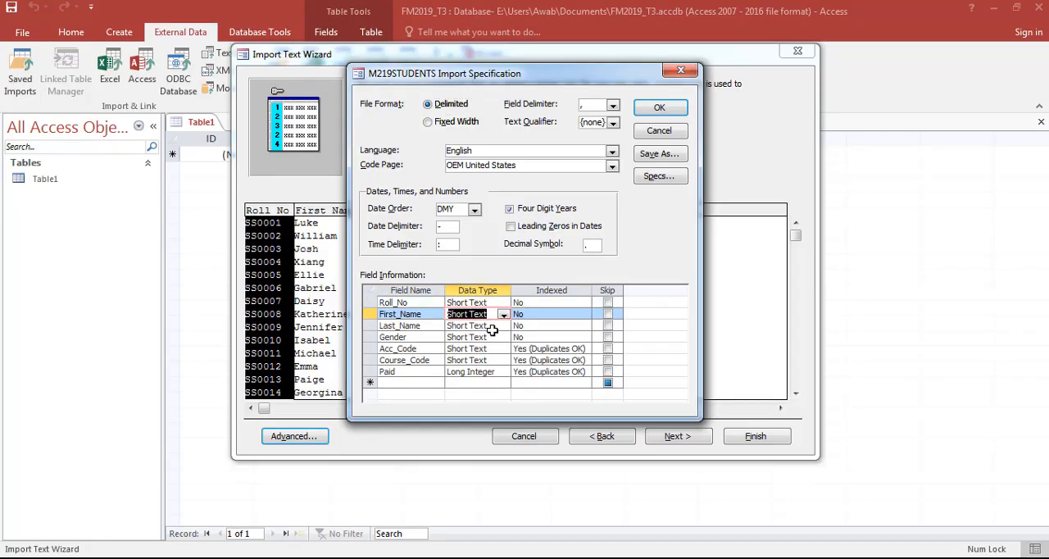
key(Up)
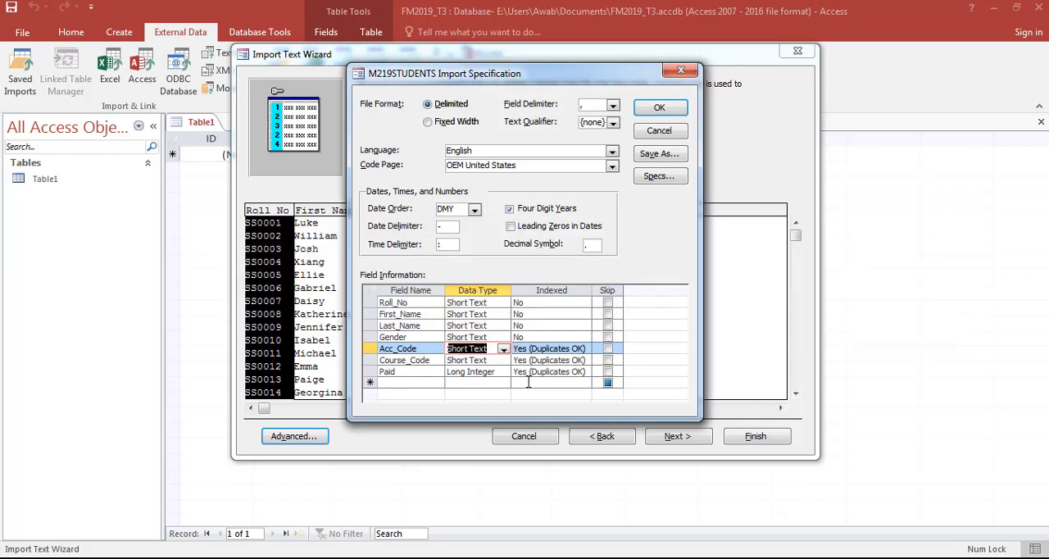
click(481, 352)
click(485, 362)
click(496, 374)
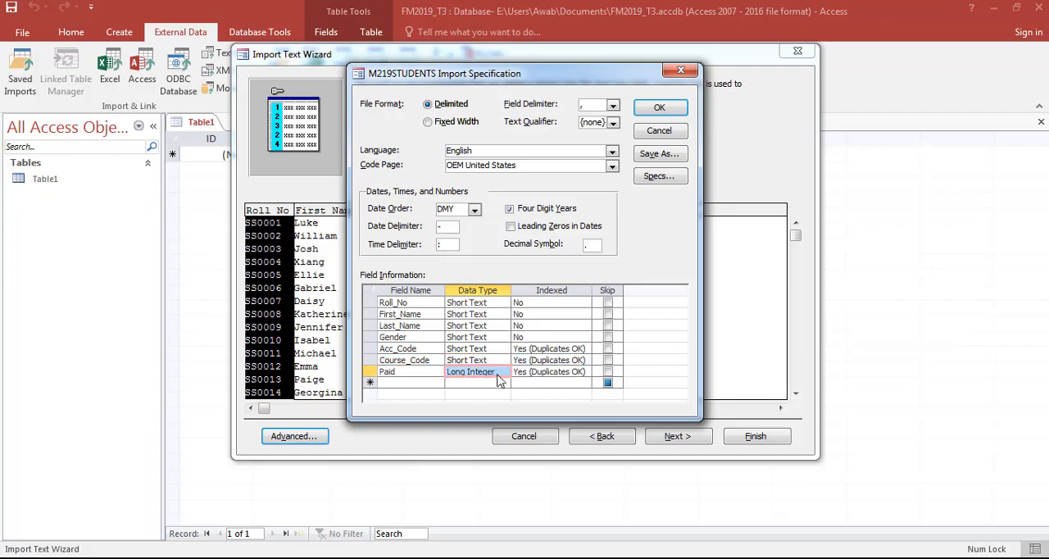
- Check question 19's requirement for Paid, set that field's data type to Yes/No and accept the import specification
click(592, 558)
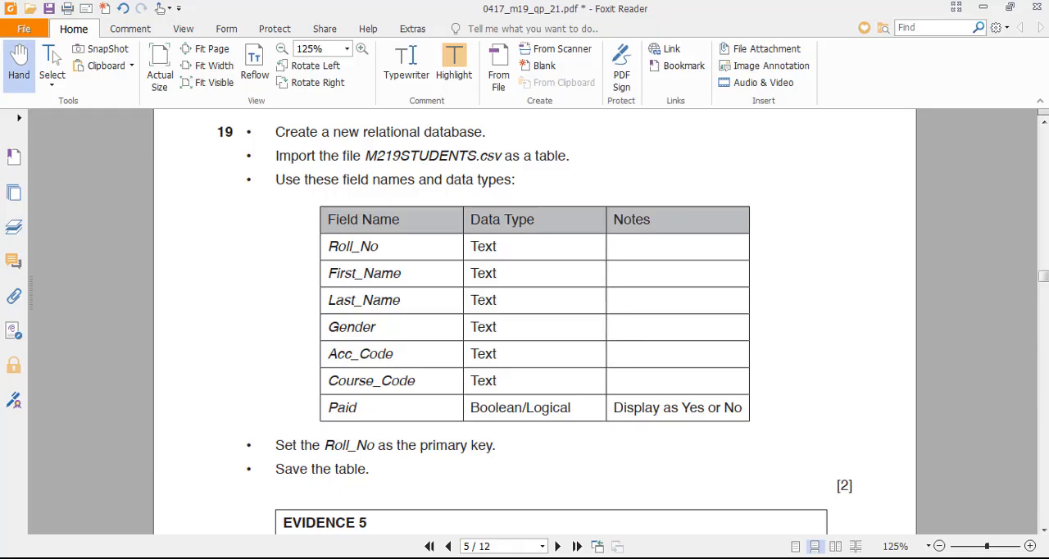
click(574, 557)
click(505, 372)
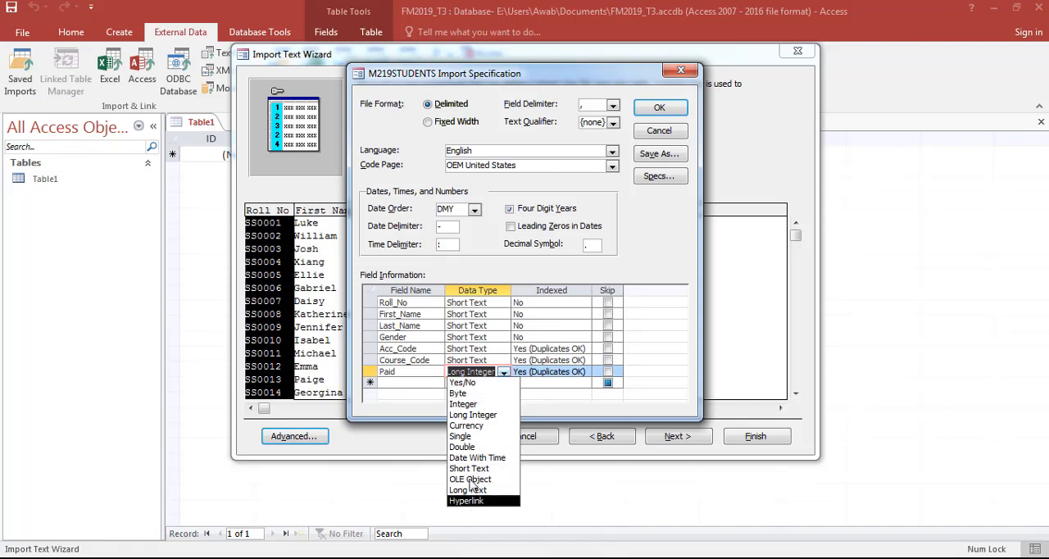
click(473, 383)
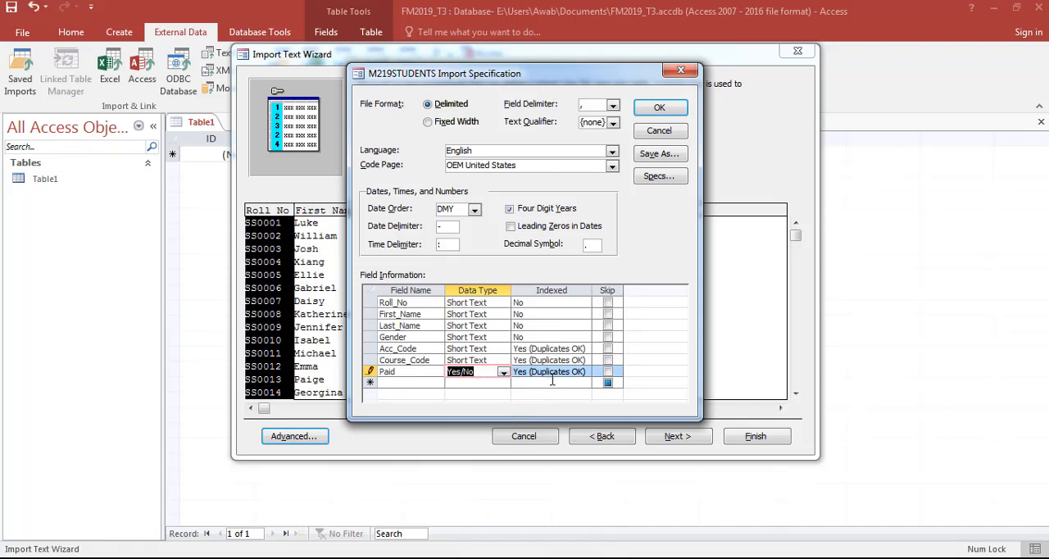
key(alt+Tab)
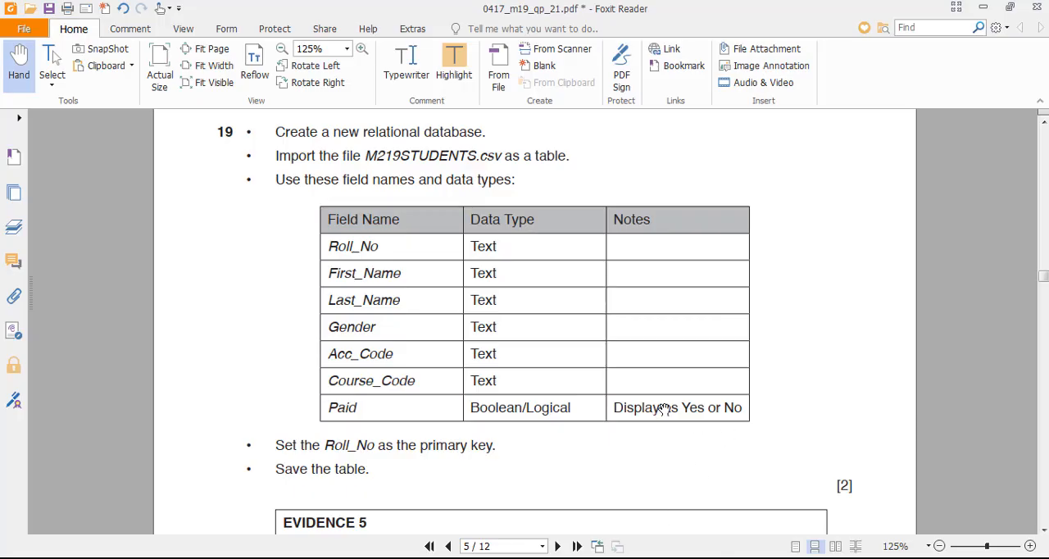
key(alt+Tab)
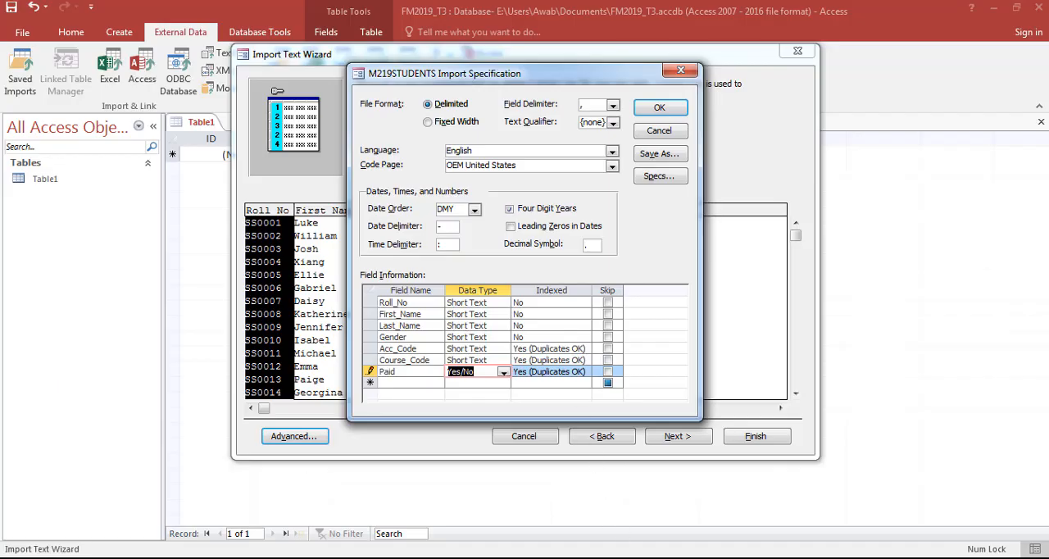
key(alt+Tab)
key(alt+Tab)
click(667, 108)
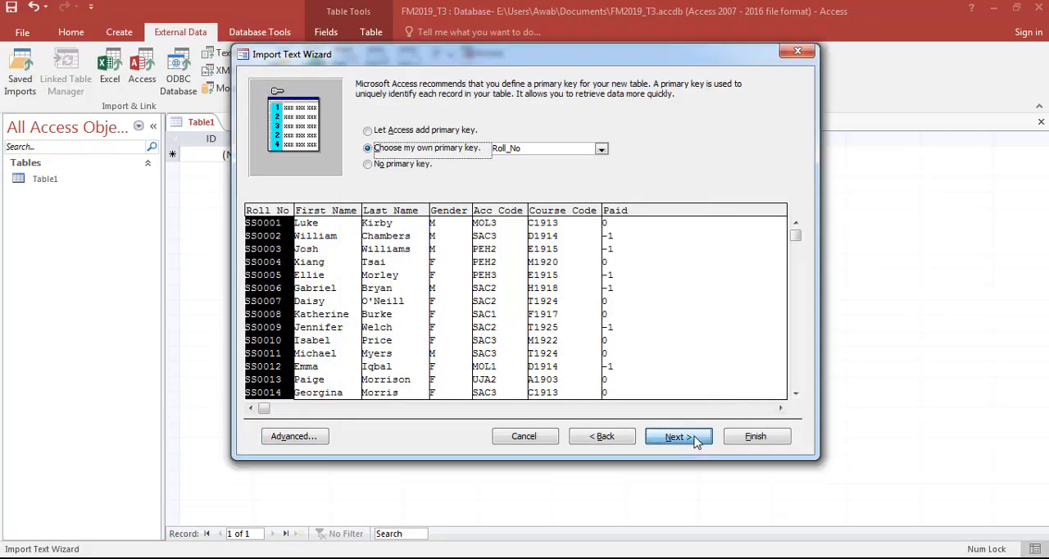
- Finish importing the file as table M219STUDENTS without saving the import steps
click(695, 439)
click(748, 432)
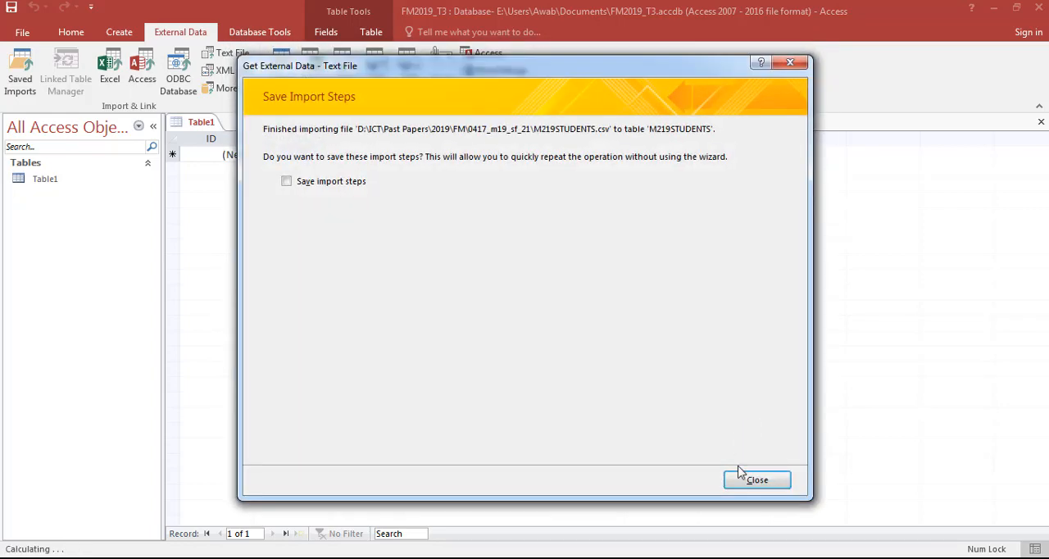
click(737, 478)
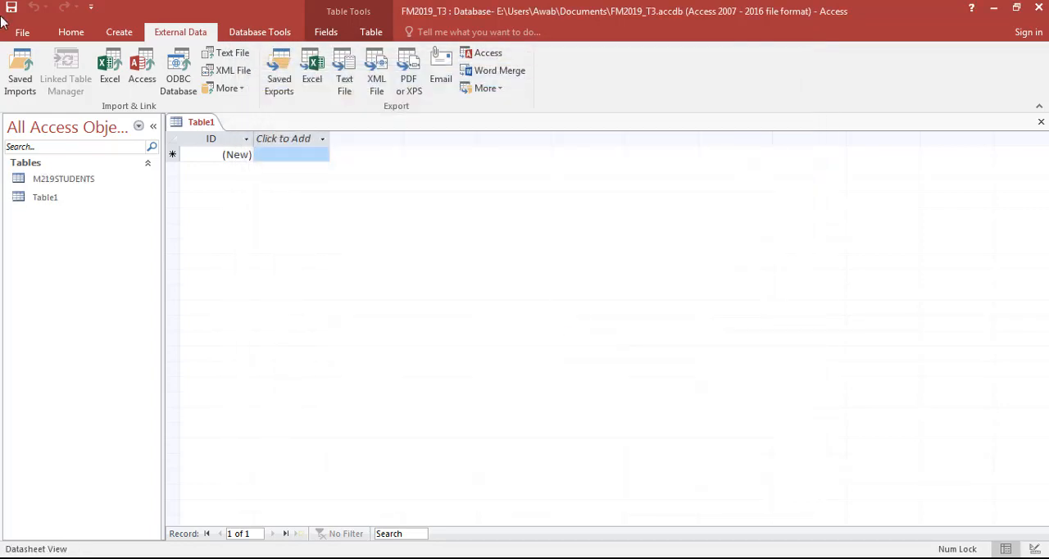
- Open the M219STUDENTS table, close the empty Table1 and check how the Paid values are displayed
double_click(78, 181)
click(197, 138)
click(200, 123)
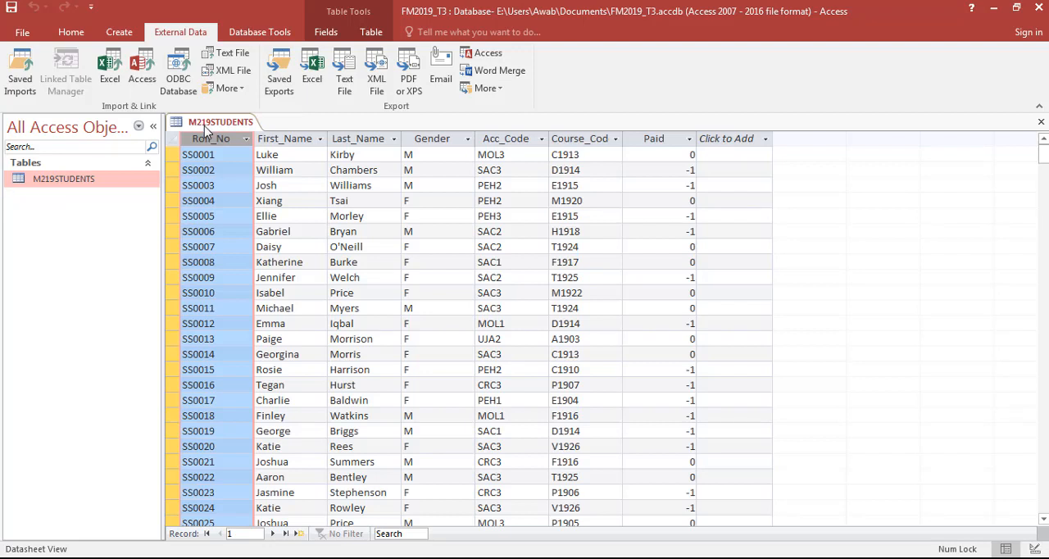
click(85, 182)
click(676, 154)
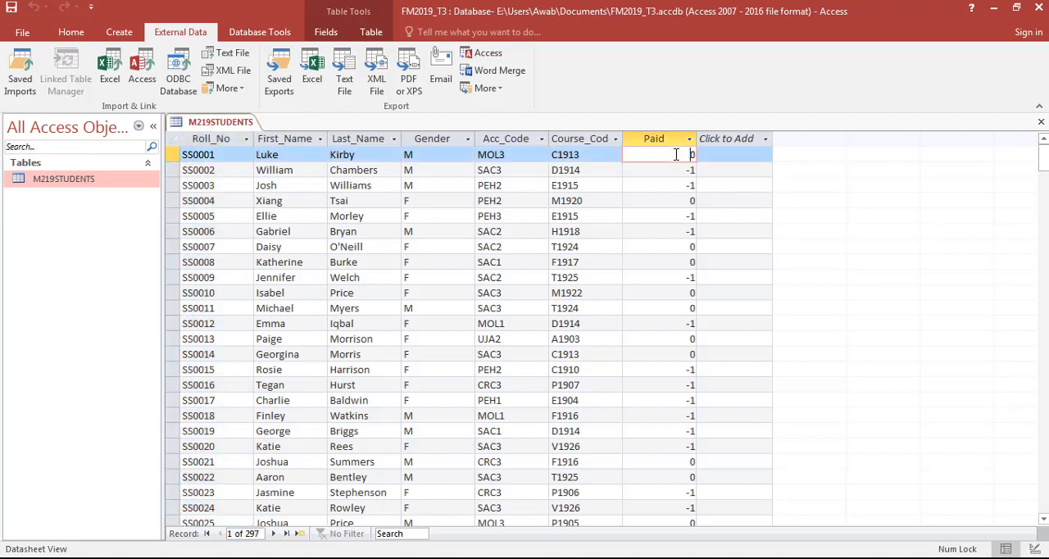
- Set the Paid field's format to Yes/No in the table design, then save the table and return to its datasheet
click(73, 35)
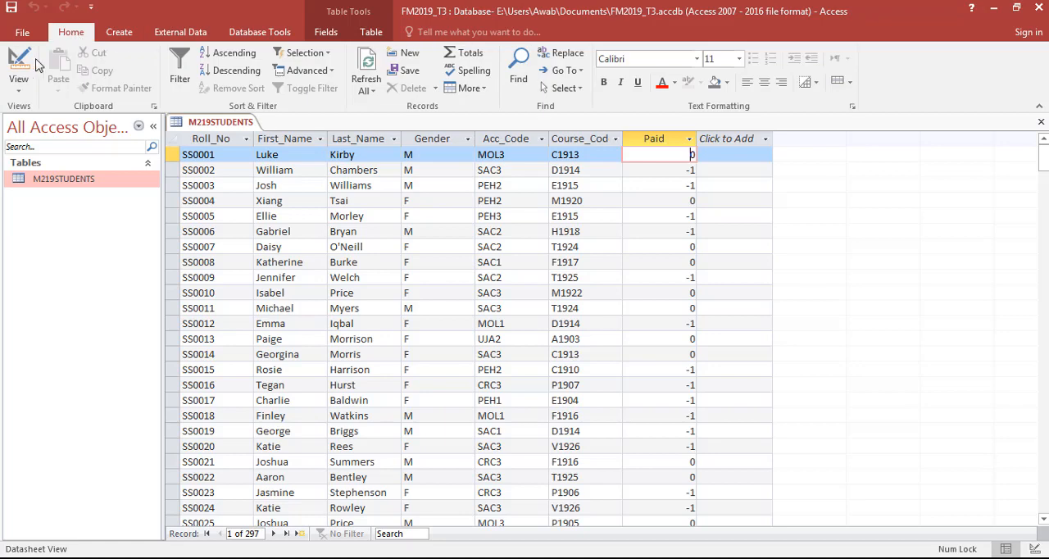
click(28, 65)
click(391, 243)
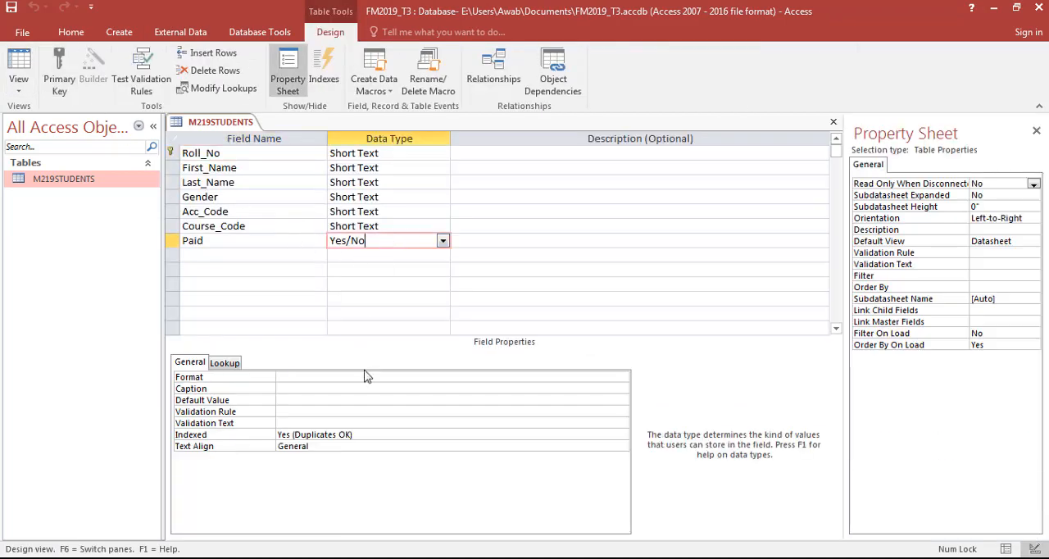
key(alt+Tab)
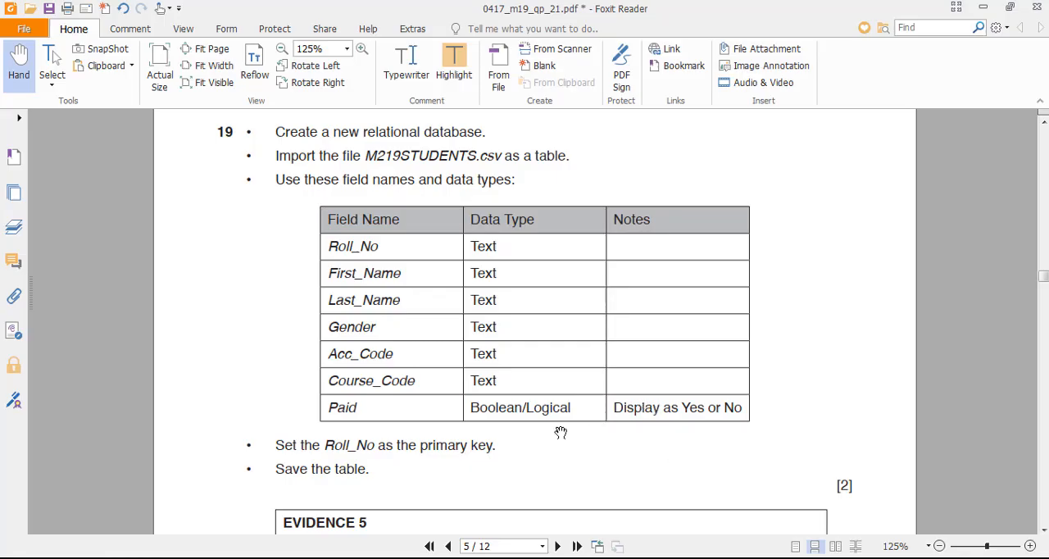
key(alt+Tab)
click(300, 377)
click(622, 379)
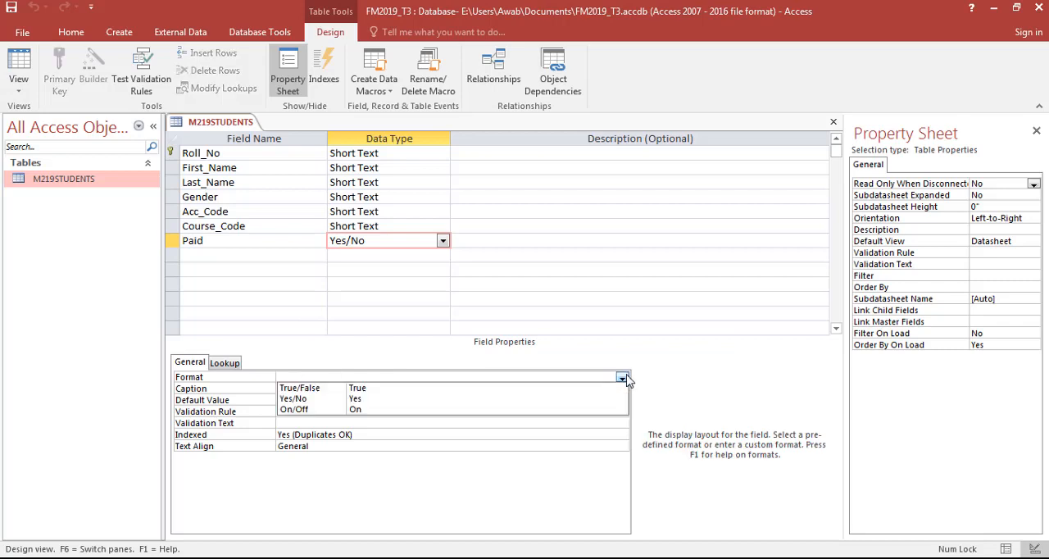
click(317, 400)
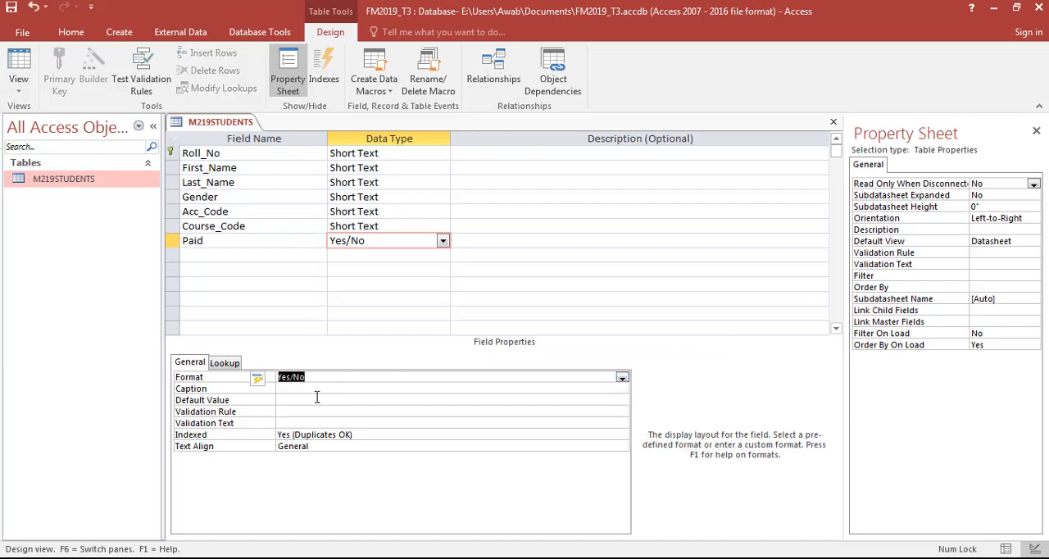
click(24, 62)
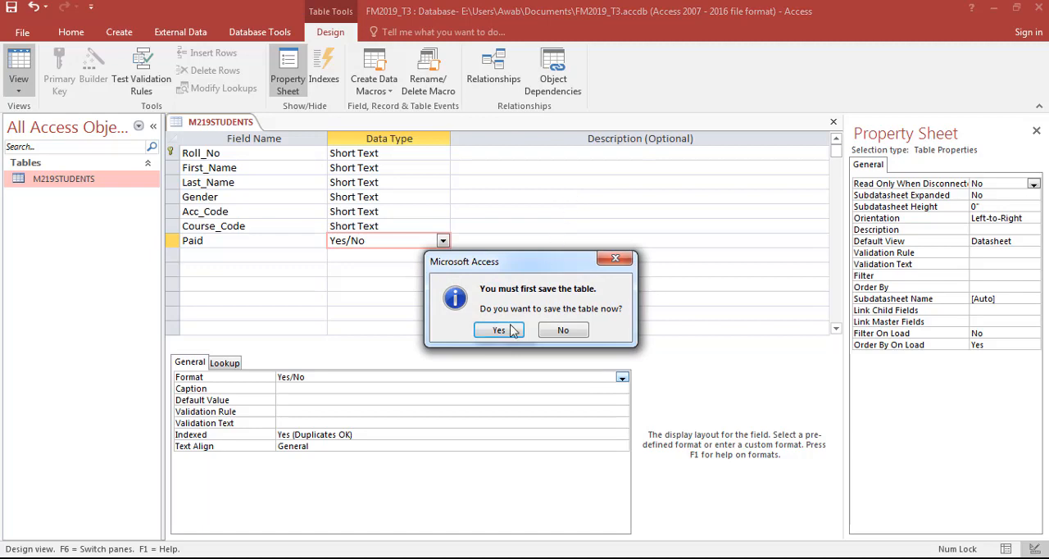
click(502, 331)
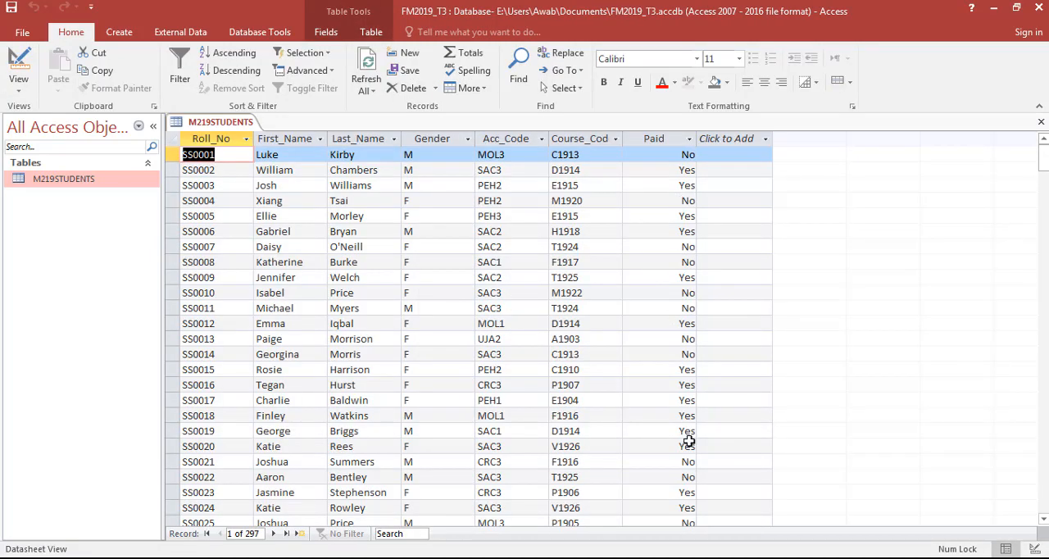
- Check the Evidence 5 requirement, then capture the M219STUDENTS field names and data types and paste the screenshot under Evidence 5 in the Word document
key(alt+Tab)
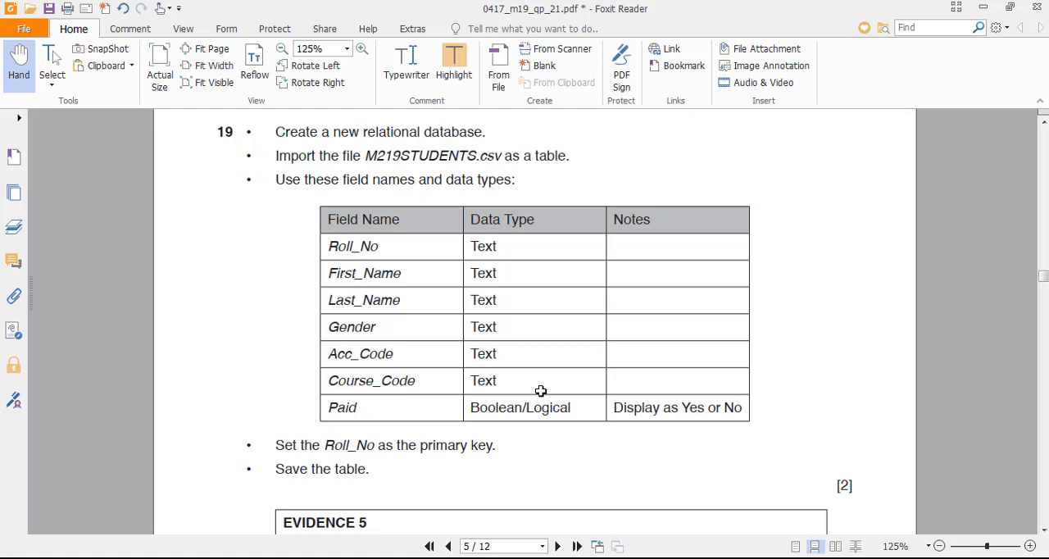
scroll(205, 355, down, 3)
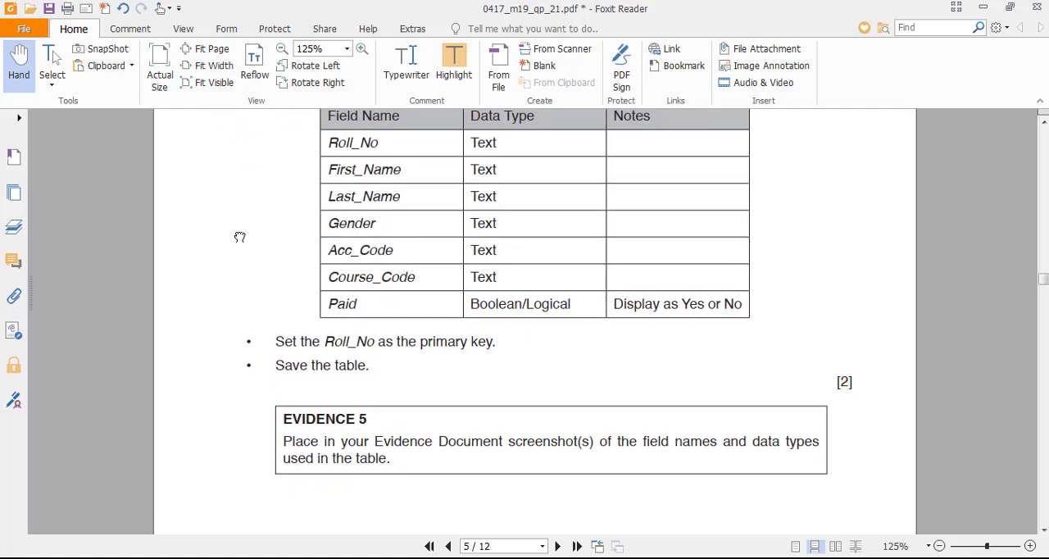
drag(244, 230, 258, 298)
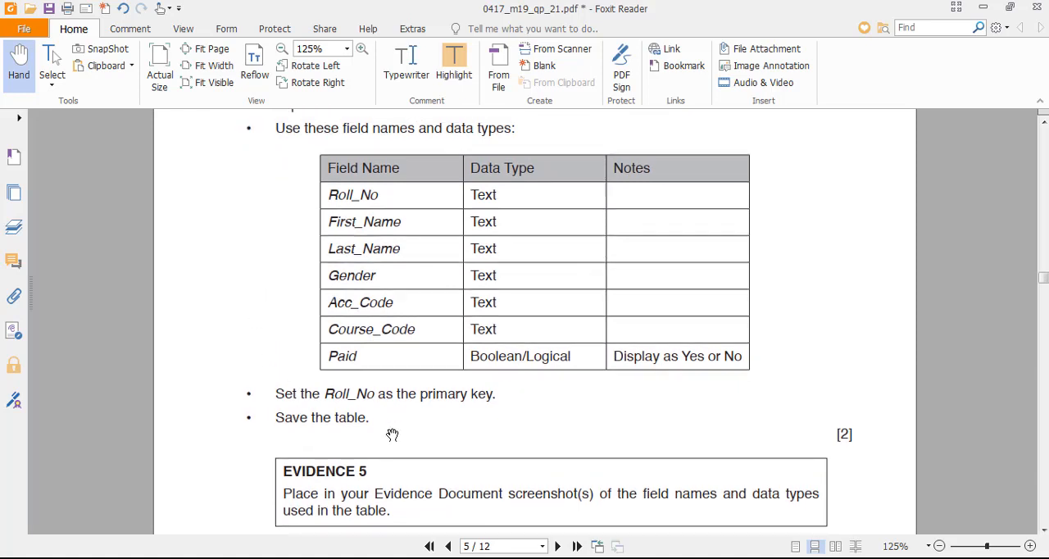
scroll(264, 382, down, 1)
scroll(272, 410, down, 2)
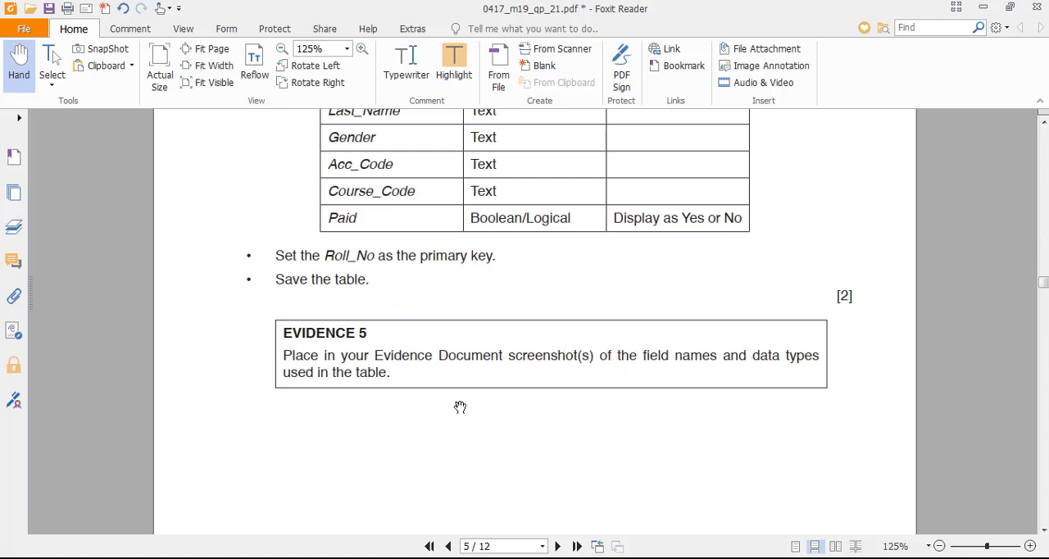
key(alt+Tab)
click(18, 68)
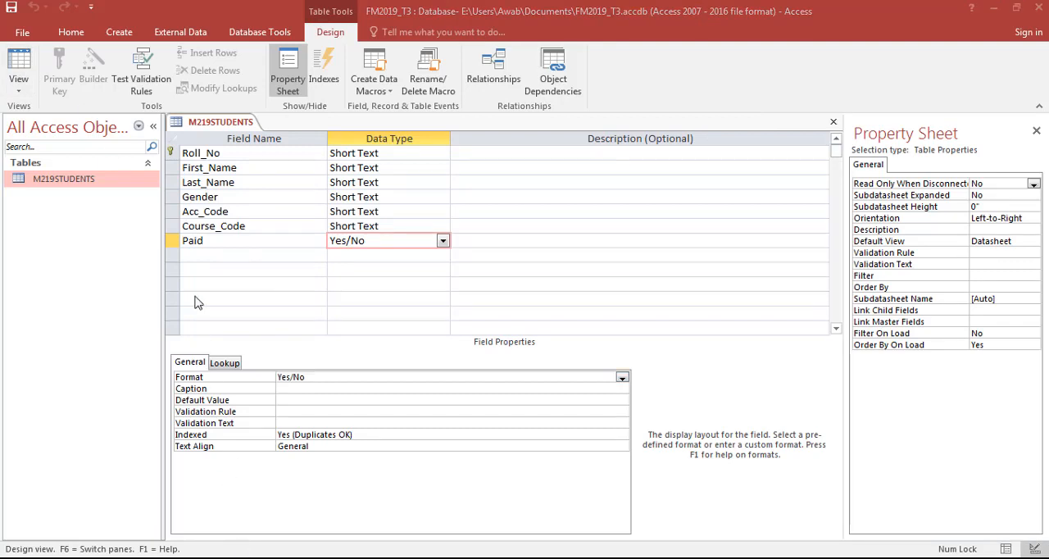
drag(165, 113, 461, 263)
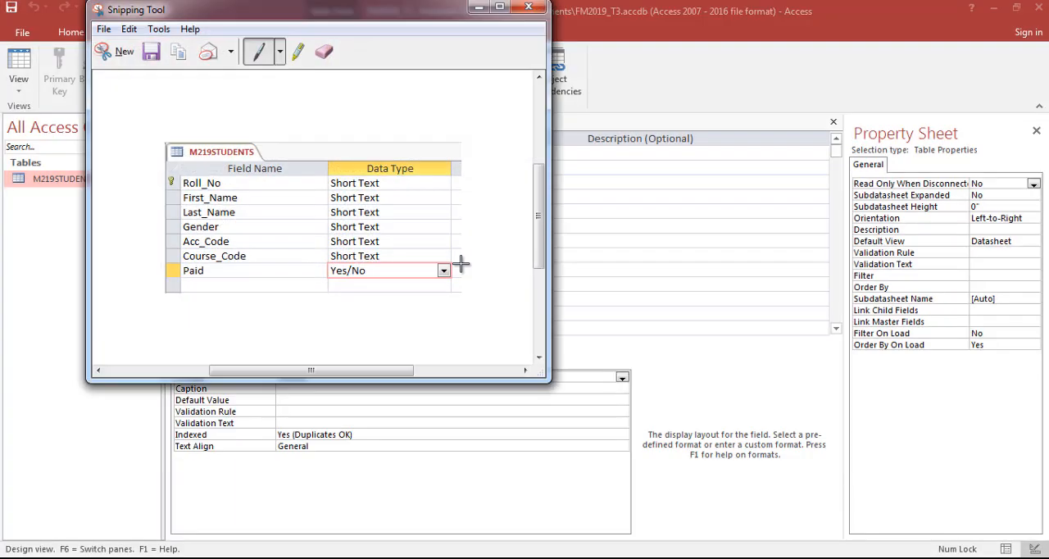
click(580, 558)
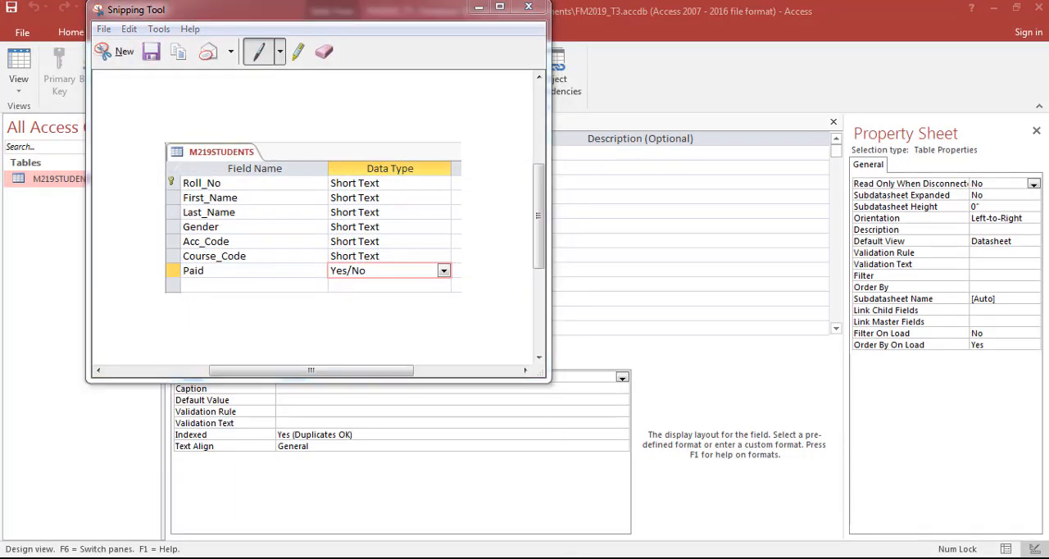
key(ctrl+v)
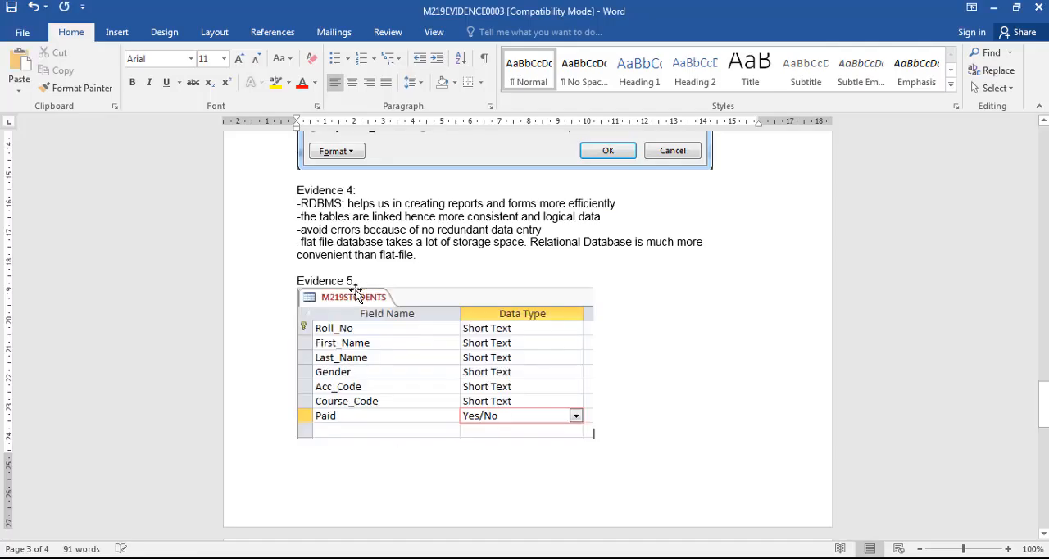
- Insert a blank line between the Evidence 6 heading and its answer table
scroll(445, 399, down, 4)
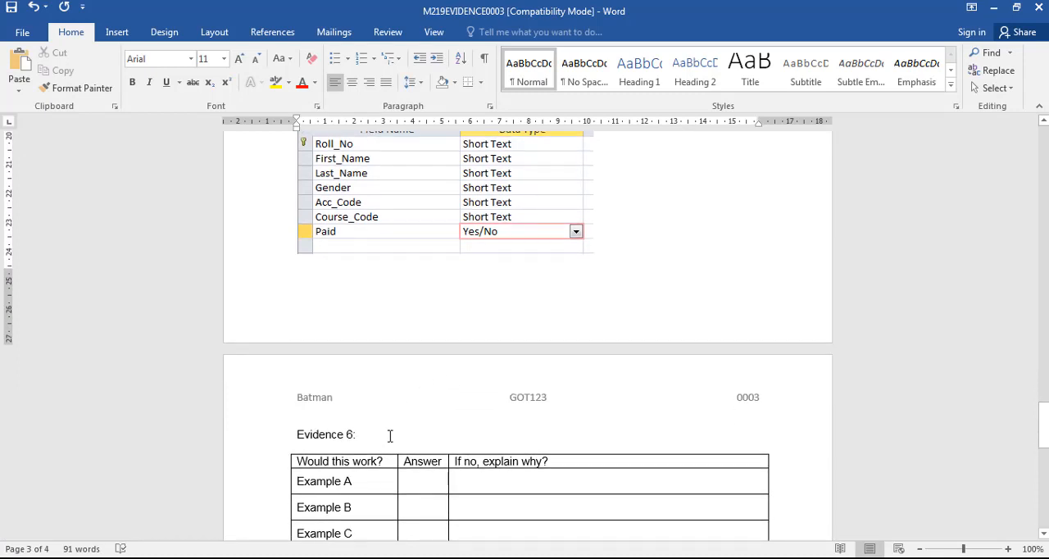
click(390, 435)
key(Return)
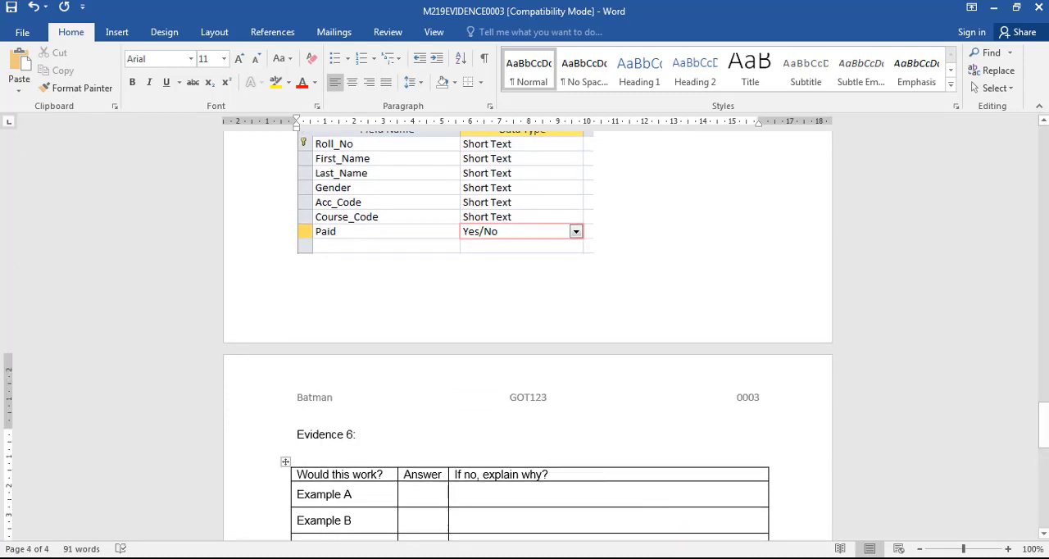
- Switch to the exam paper and read question 20 about limiting Gender data entry, comparing its example screenshots
click(602, 558)
scroll(451, 427, down, 5)
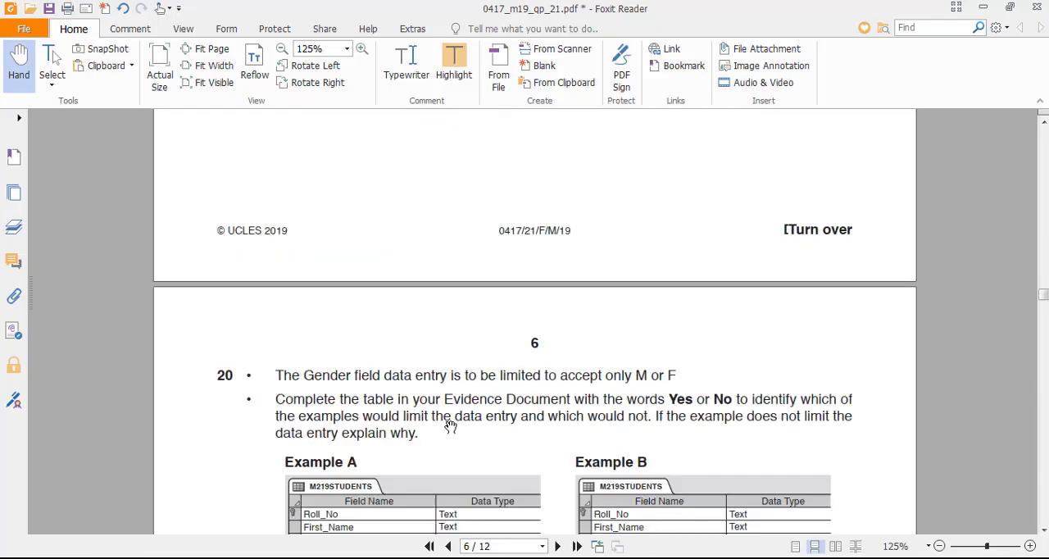
scroll(433, 343, down, 5)
scroll(433, 342, up, 1)
scroll(433, 343, up, 3)
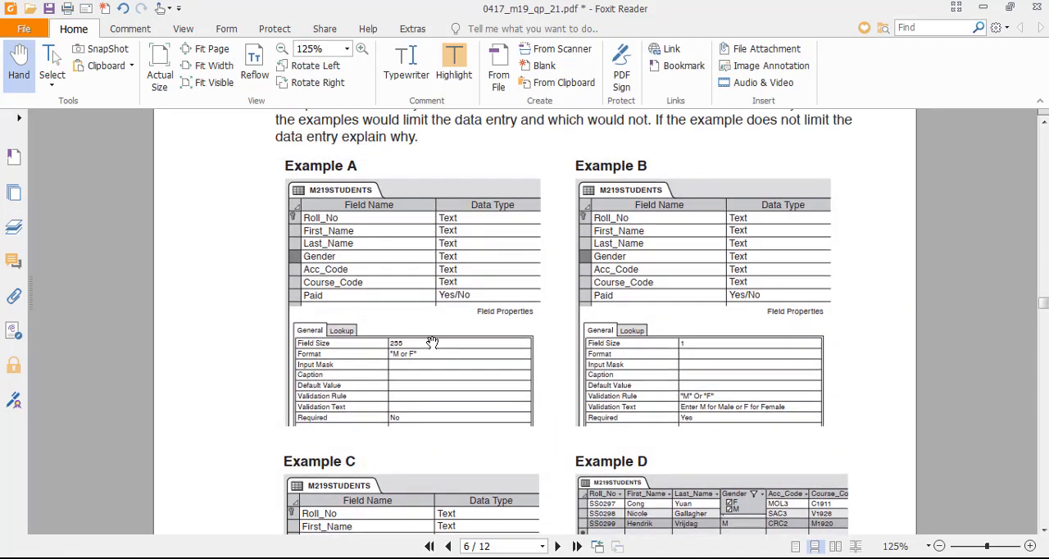
scroll(337, 170, up, 10)
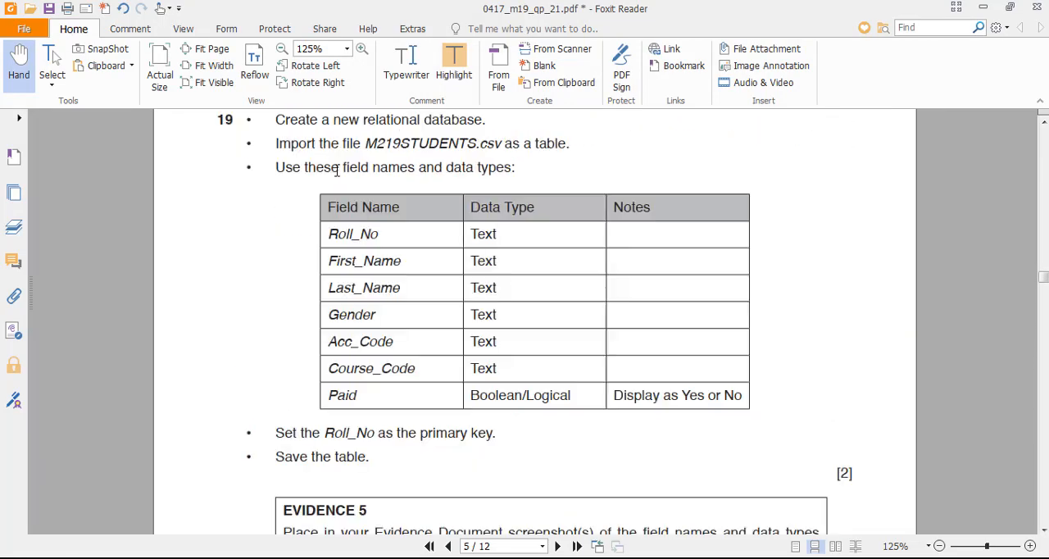
scroll(336, 169, down, 10)
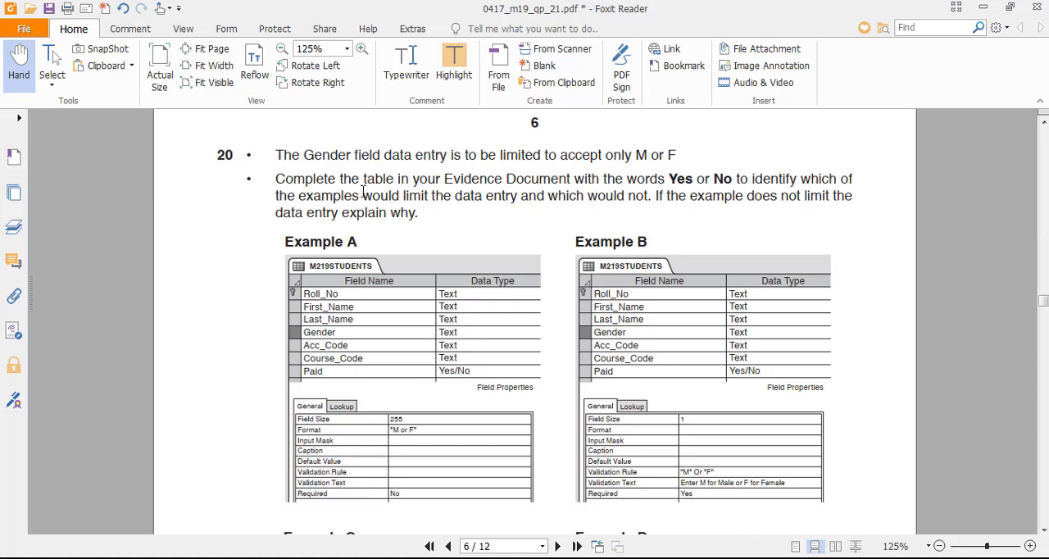
- Examine question 20's four Gender restriction examples and the Evidence 6 requirement in the exam paper
scroll(425, 237, down, 1)
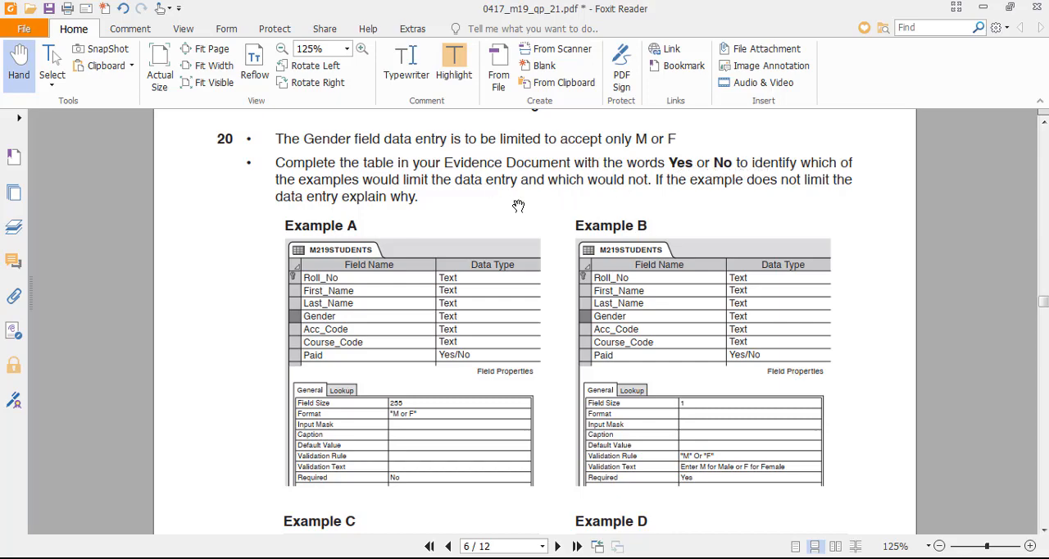
scroll(504, 447, down, 5)
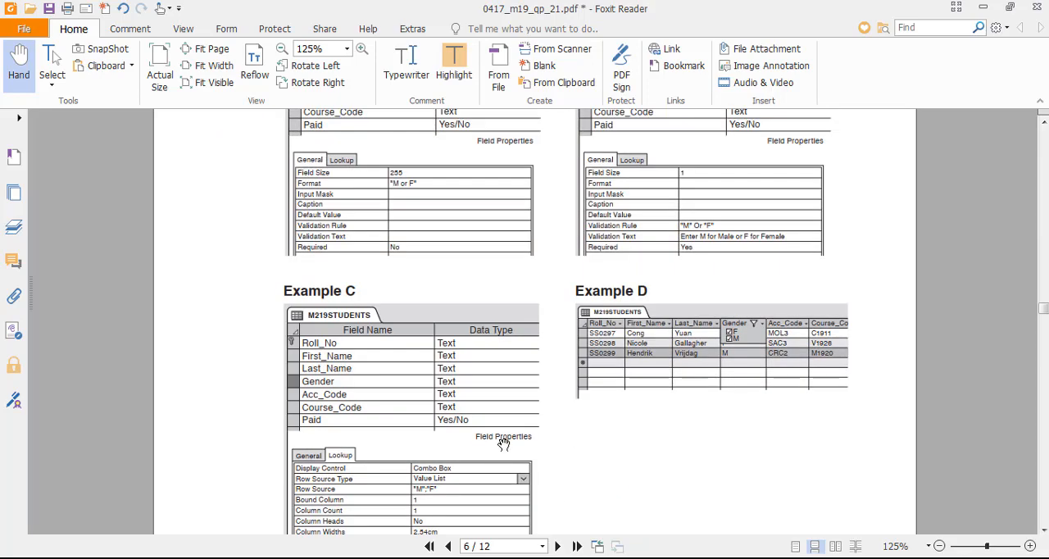
scroll(505, 440, down, 5)
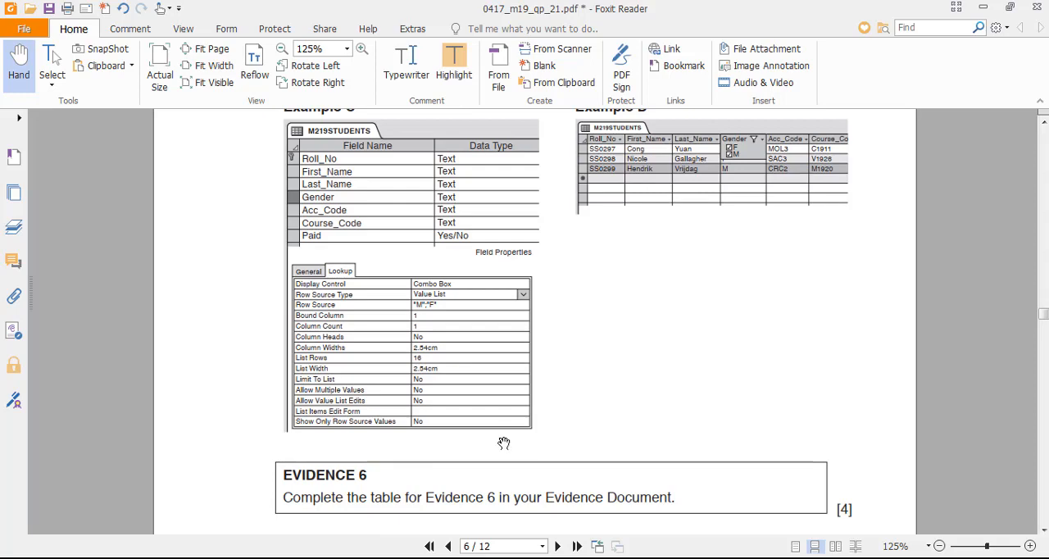
scroll(524, 421, up, 5)
scroll(590, 378, up, 3)
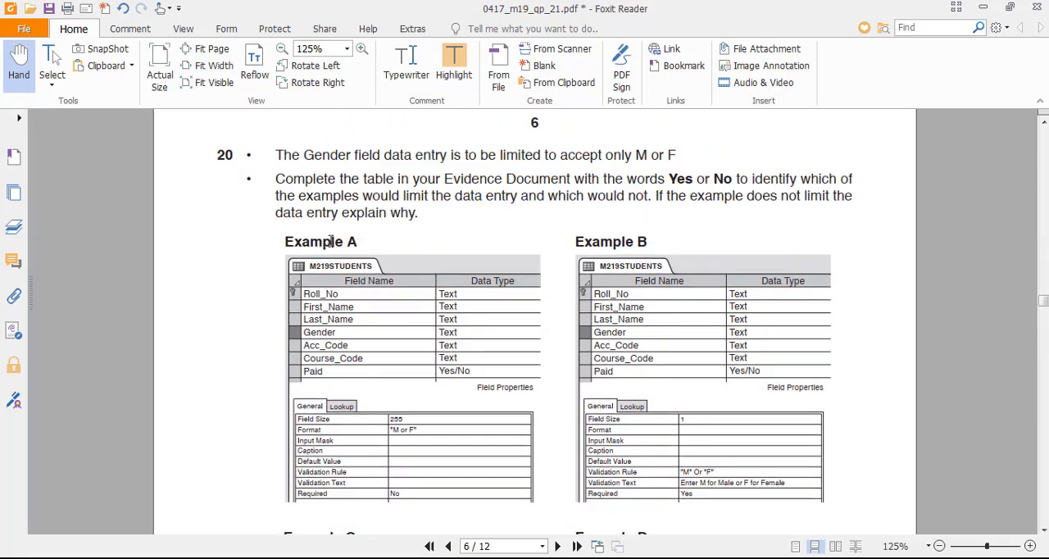
scroll(274, 332, down, 1)
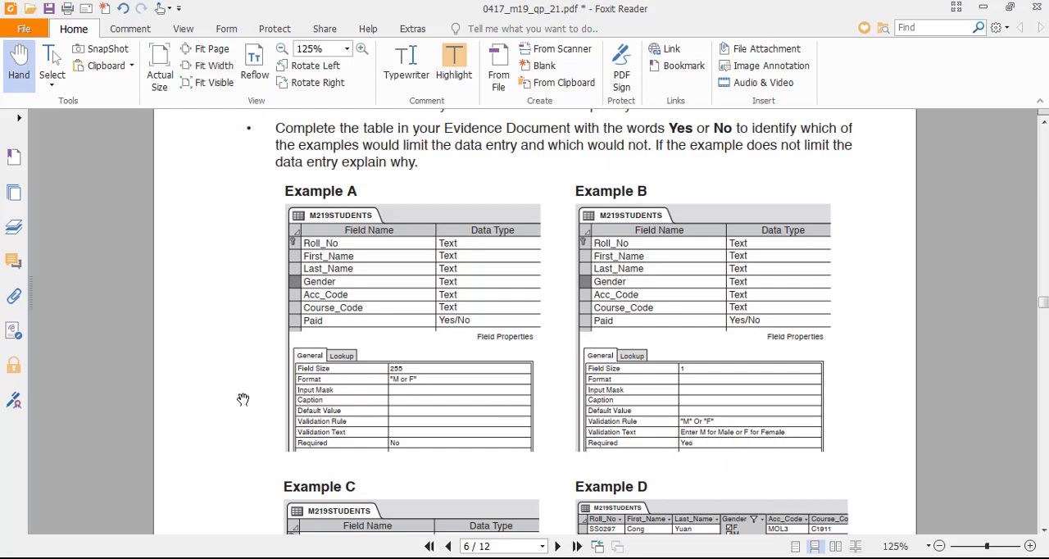
- Highlight the Limit To List property in Example C's lookup settings
drag(241, 398, 229, 115)
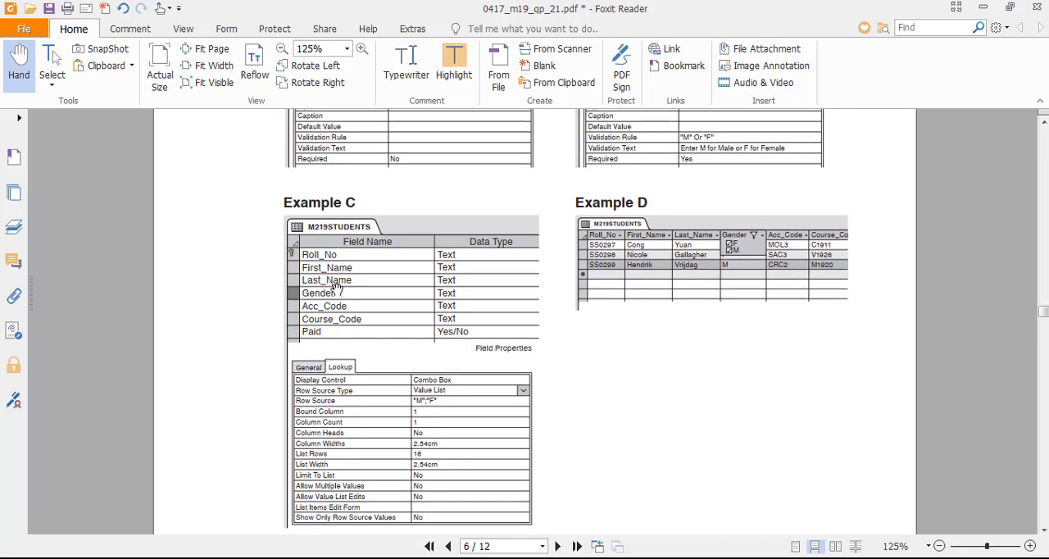
drag(228, 353, 232, 343)
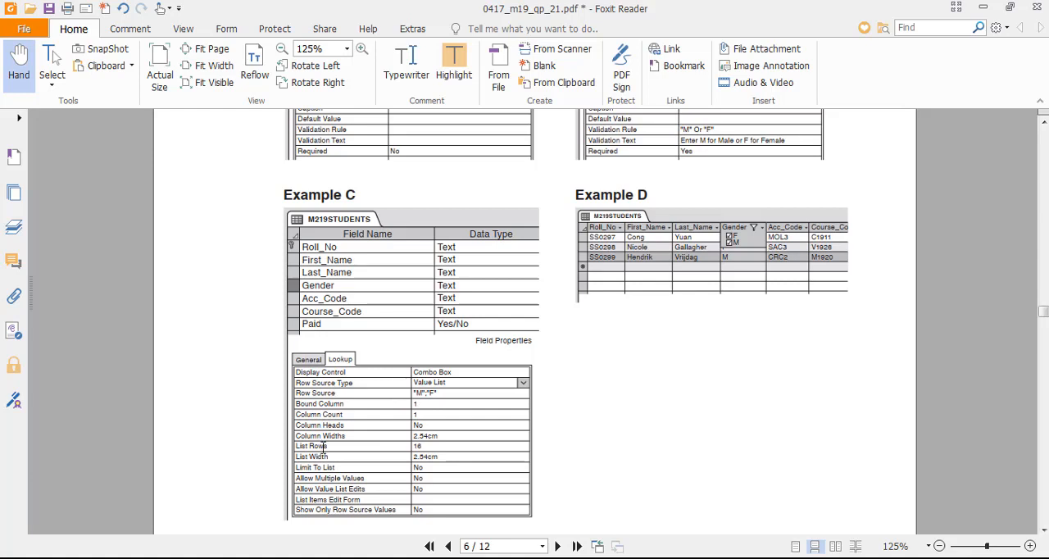
drag(336, 469, 300, 474)
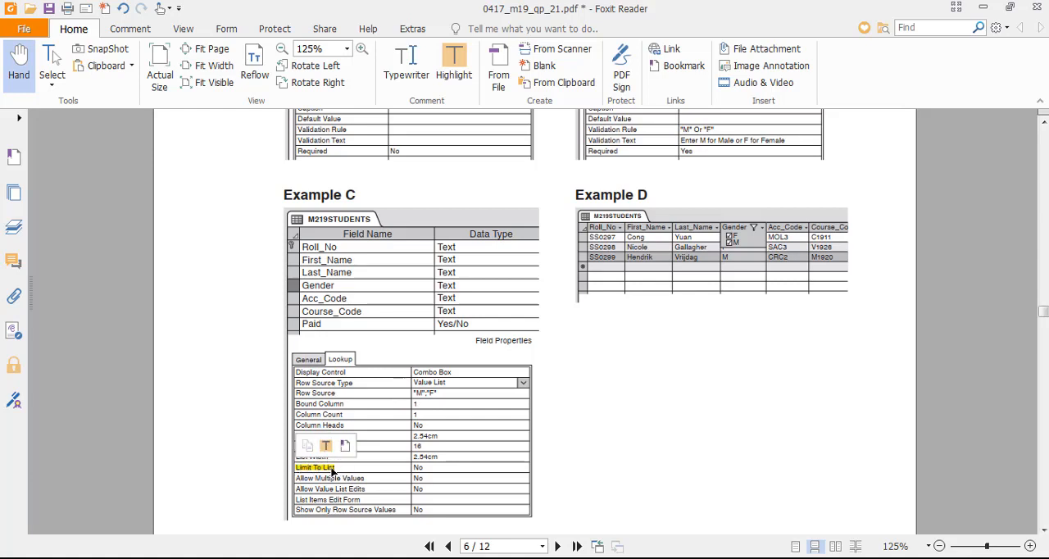
click(325, 445)
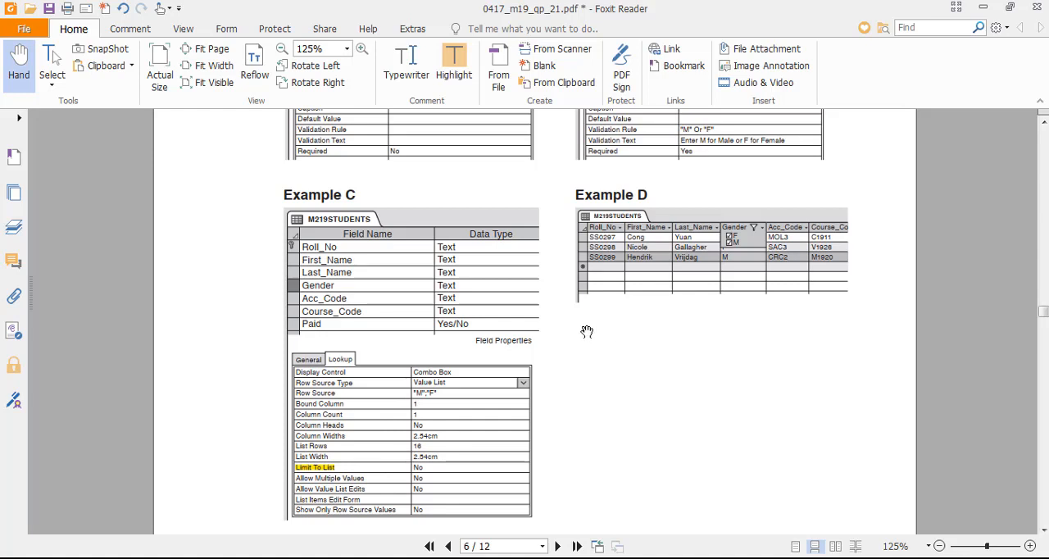
- Switch to the Word evidence document and add the line "Example A – false because it's formatting rather validating" under the Evidence 6 heading
click(581, 557)
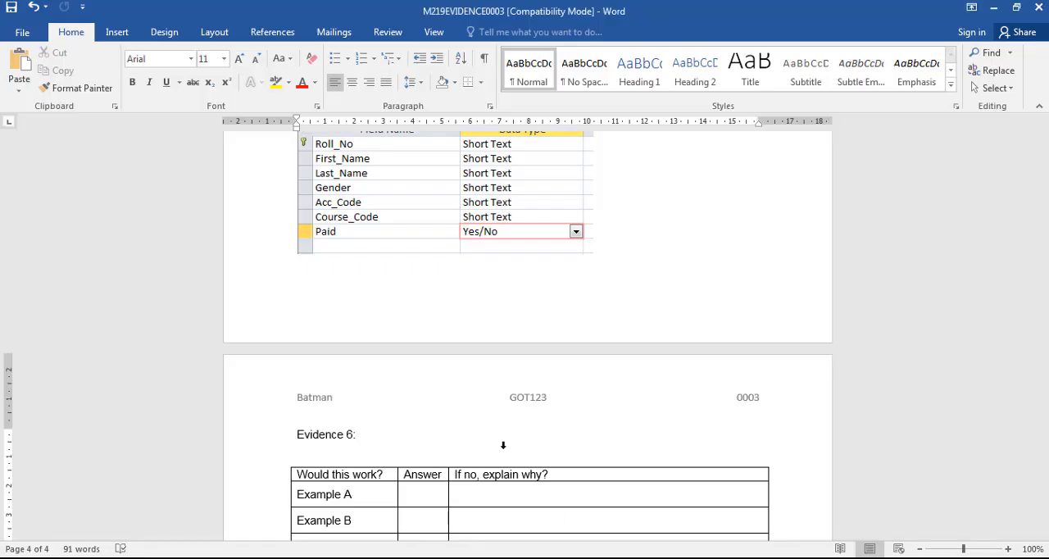
key(alt+Tab)
key(alt+Tab)
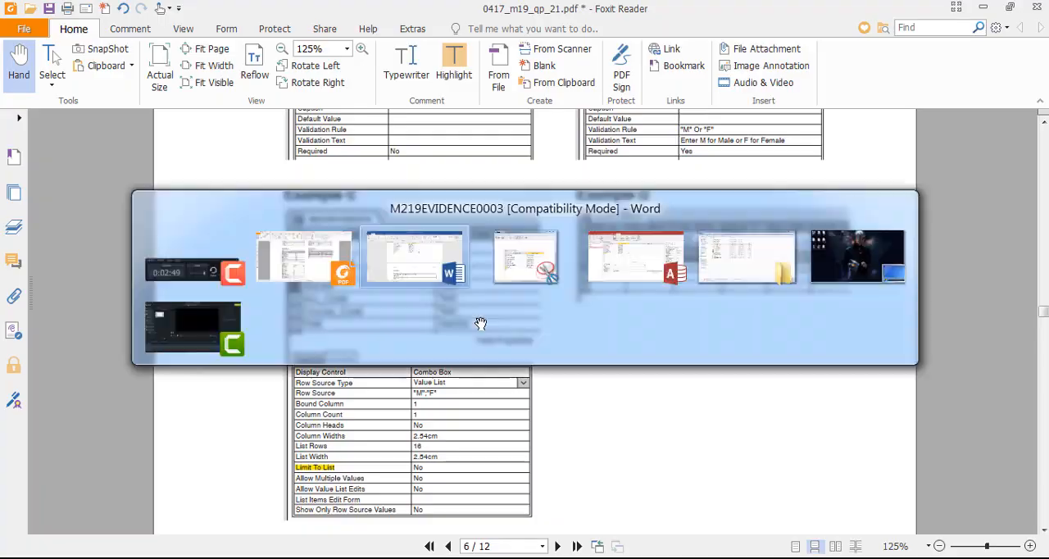
text(Example A)
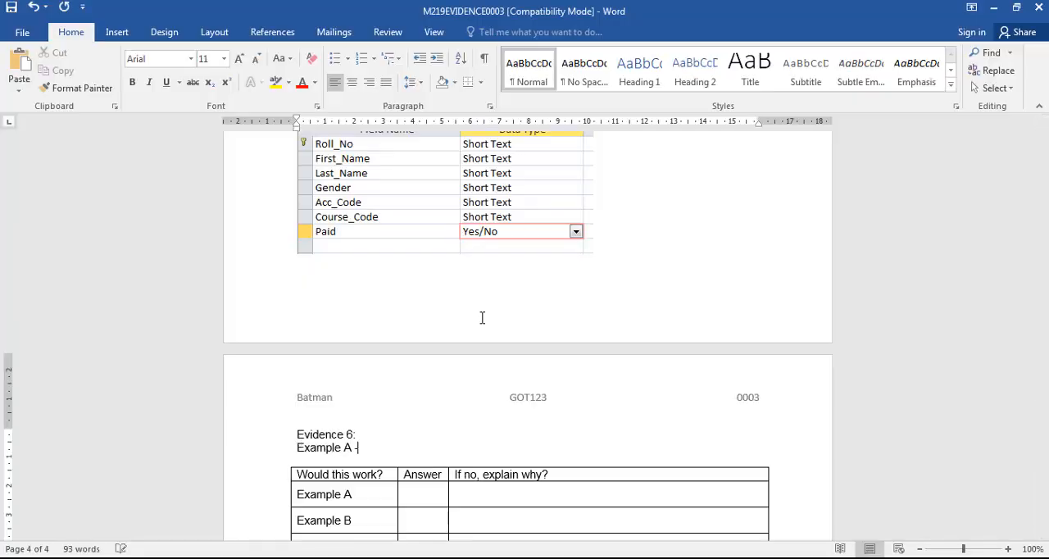
text( - false because it's us)
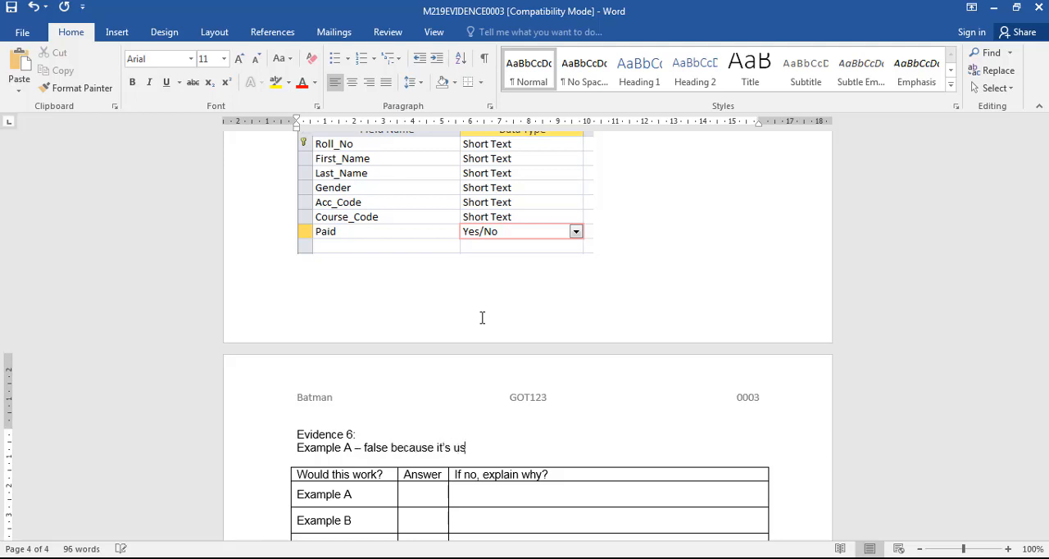
text(in)
text(matting rather validating)
key(Return)
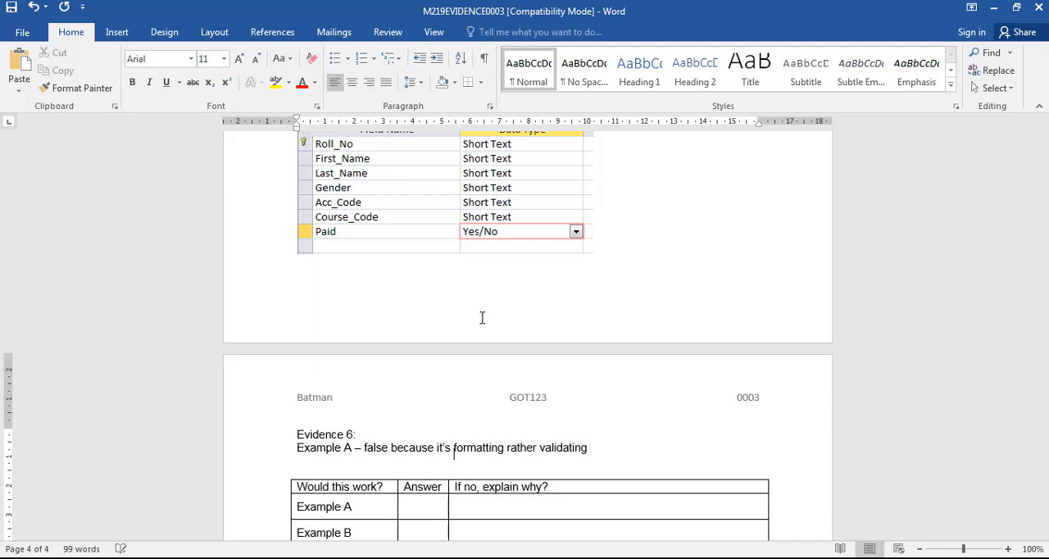
- Add the line "Example B – correct because we are using a validation rule with a character limit of 1" below the Example A note
text(Example B)
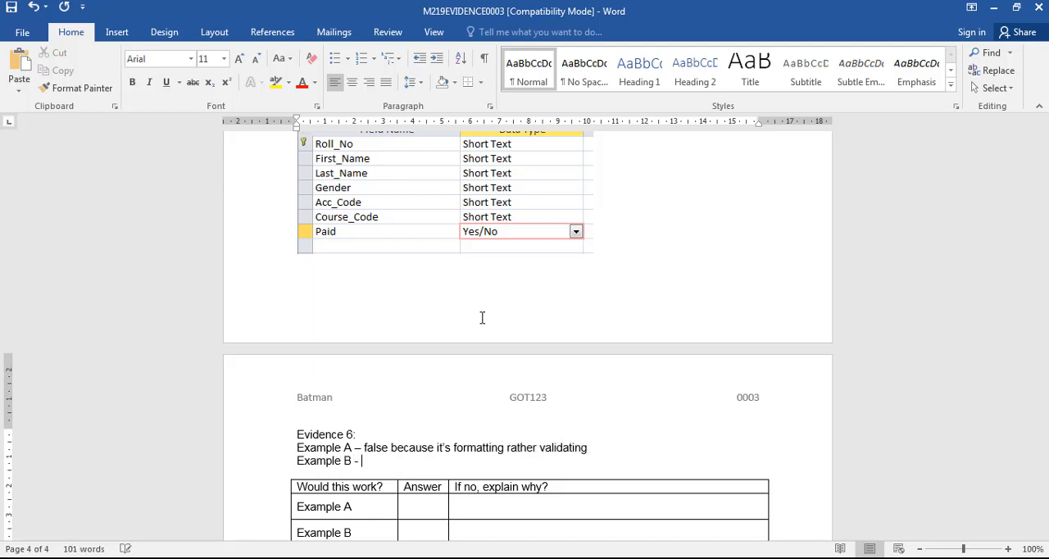
text( - correct because )
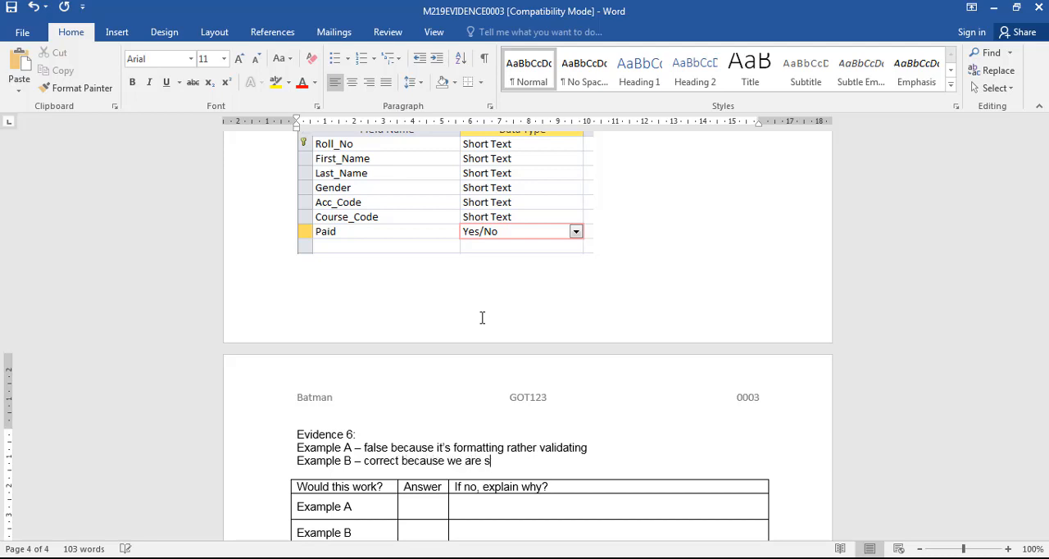
text(we are using a validation rule with a )
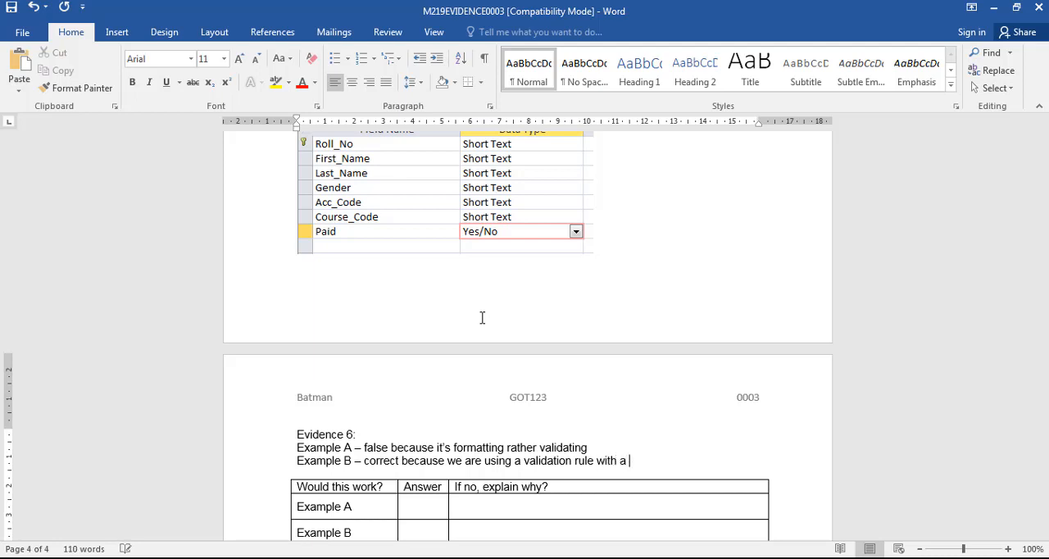
text(character limitm)
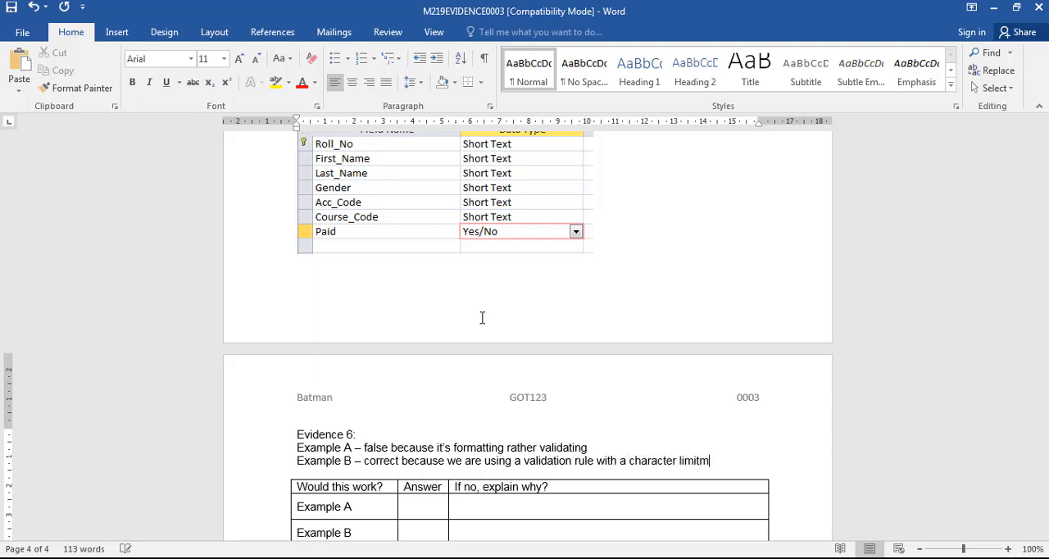
text( of 1)
key(Return)
- Check Example C in the exam paper and add the line "Example C – List is not limited to just M or F" in Word
key(alt+Tab)
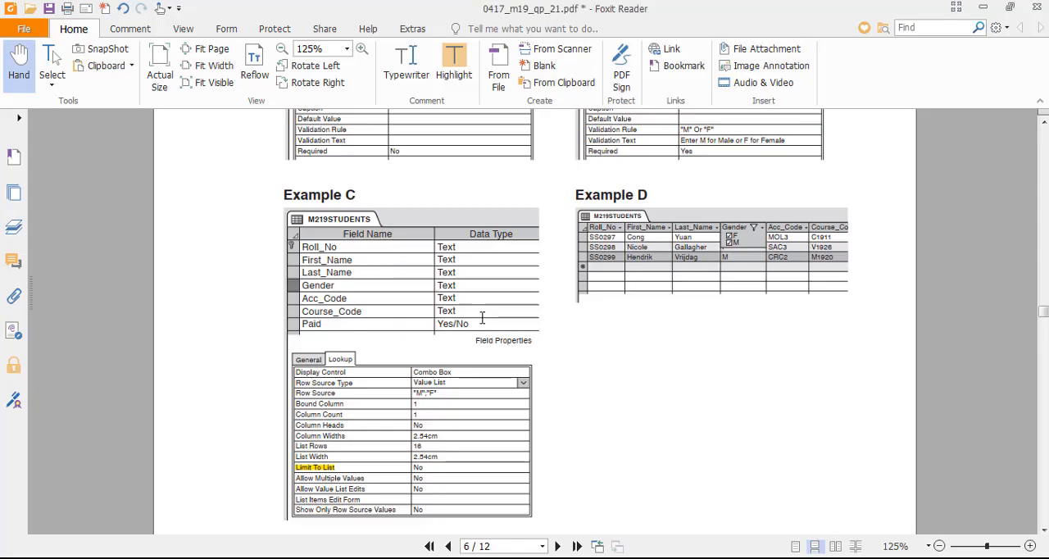
key(alt+Tab)
text(Examp)
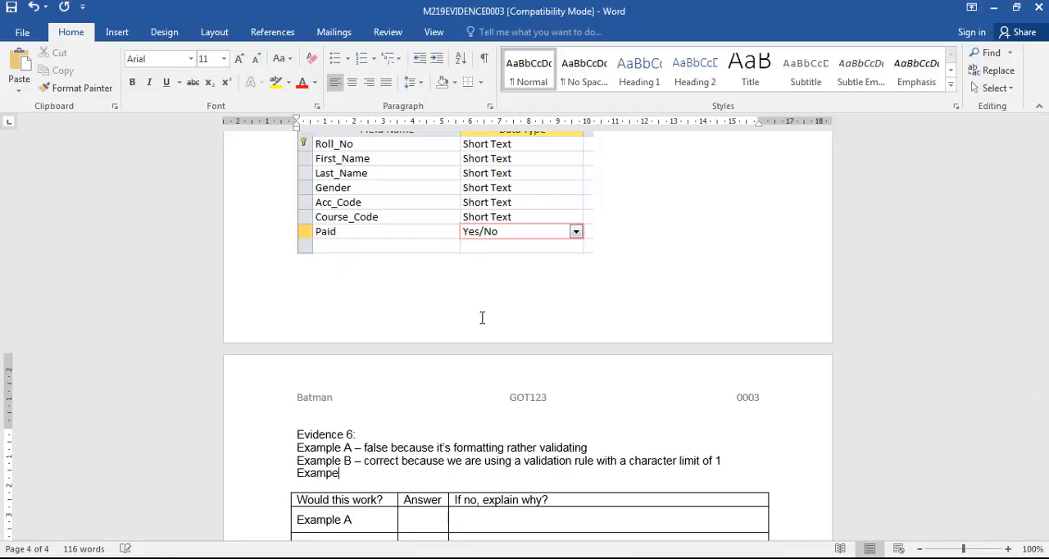
text(le C -)
key(alt+Tab)
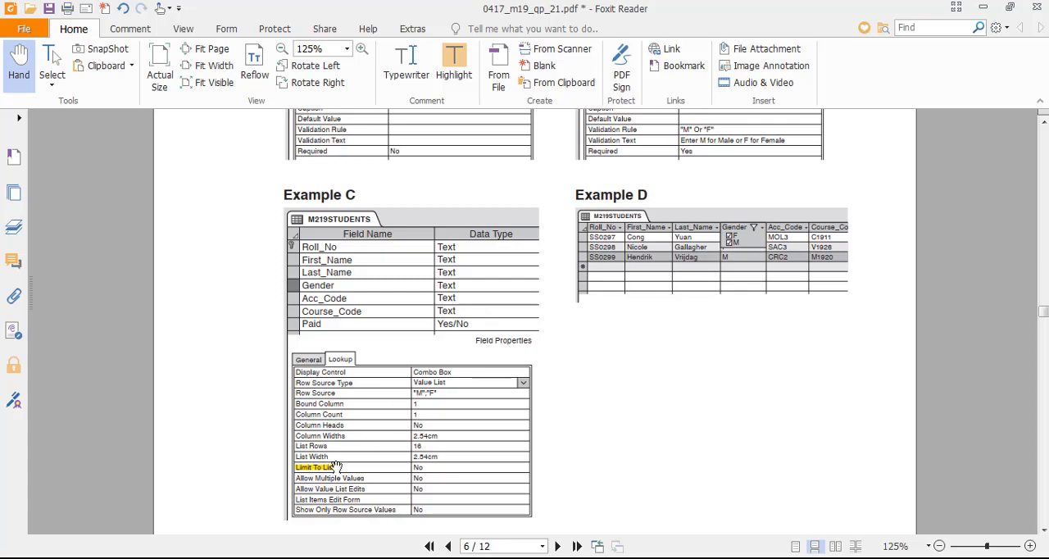
key(alt+Tab)
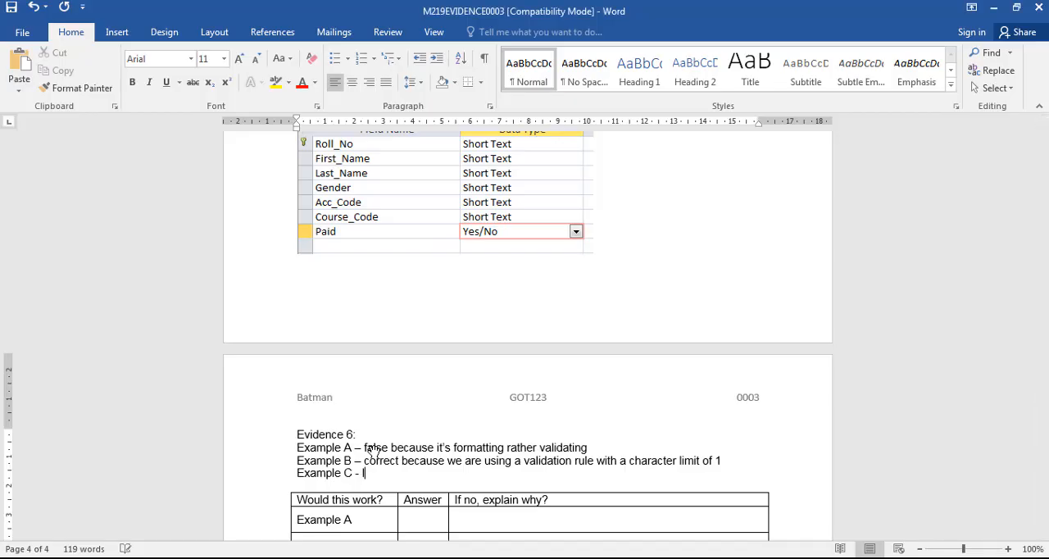
text(List is not limited to just M or F)
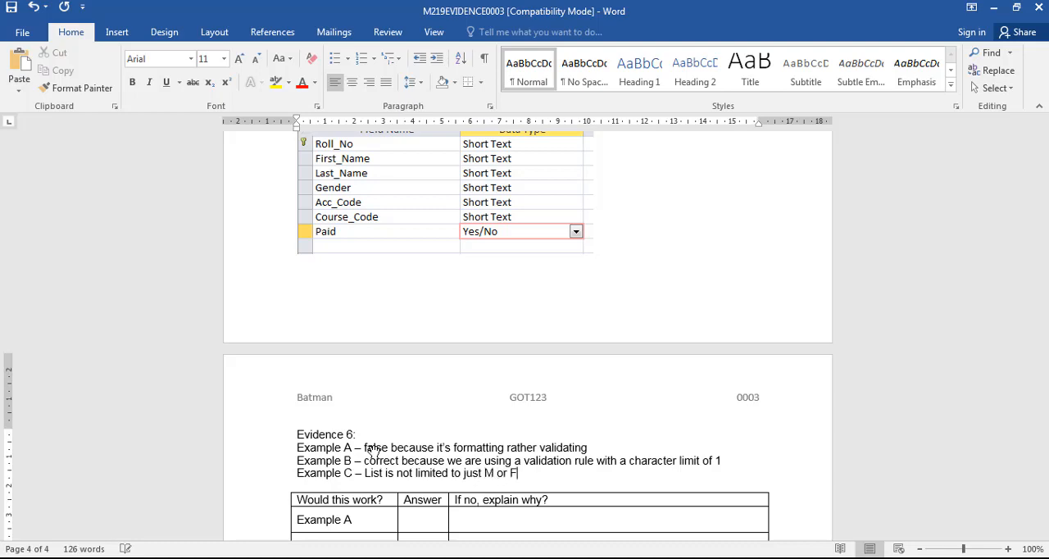
key(Return)
- Check Example D in the exam paper and add the line "Example D – It's basically filtering not validating at the time of importing/entry" in Word
key(alt+Tab)
key(alt+Tab)
text(Exampl)
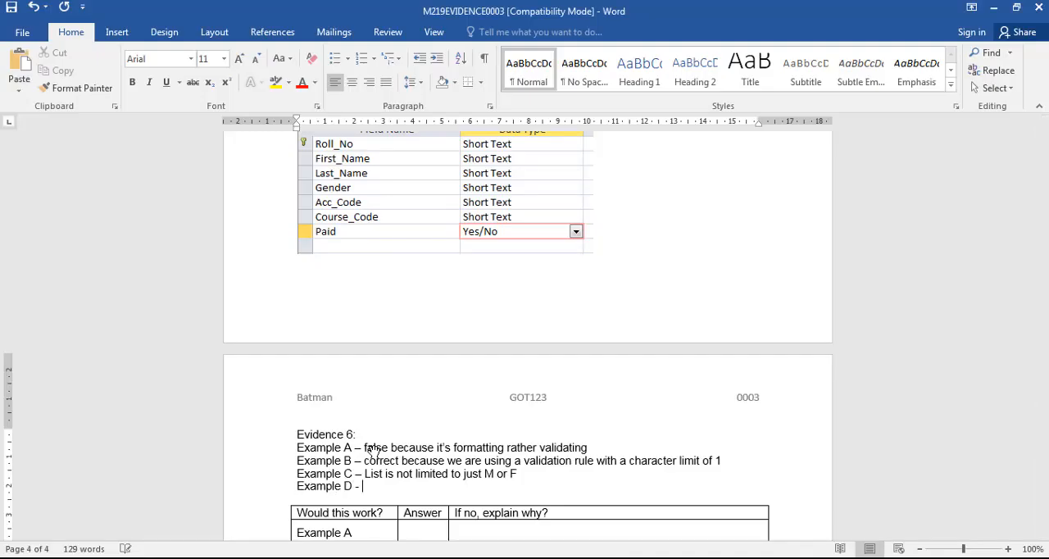
key(alt+Tab)
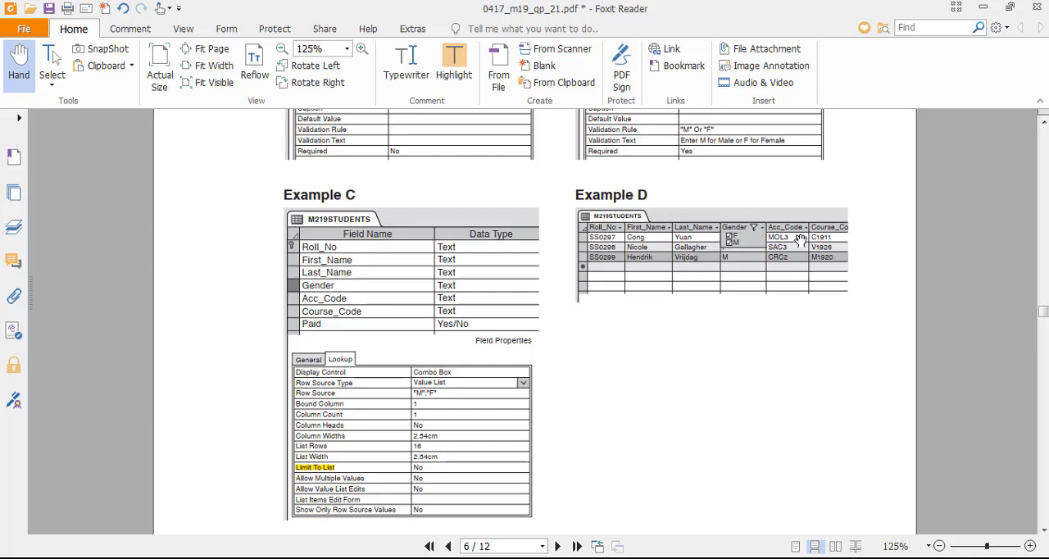
key(alt+Tab)
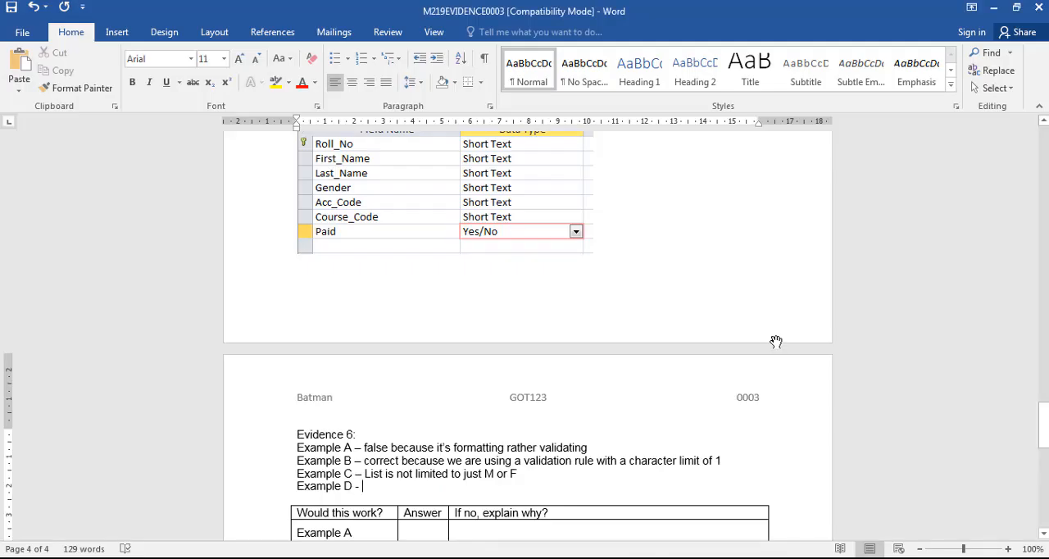
text(It's basically)
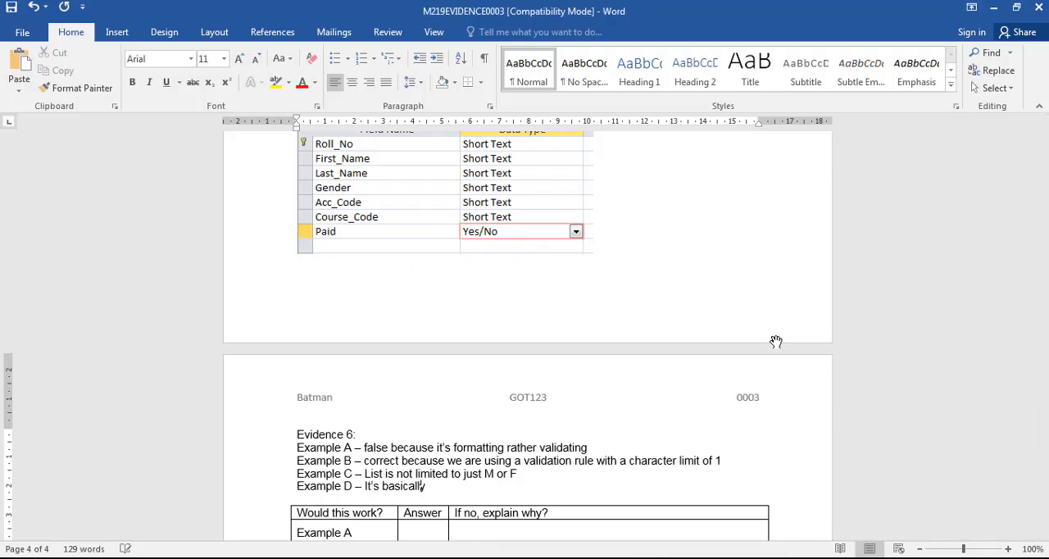
text( filtering not va)
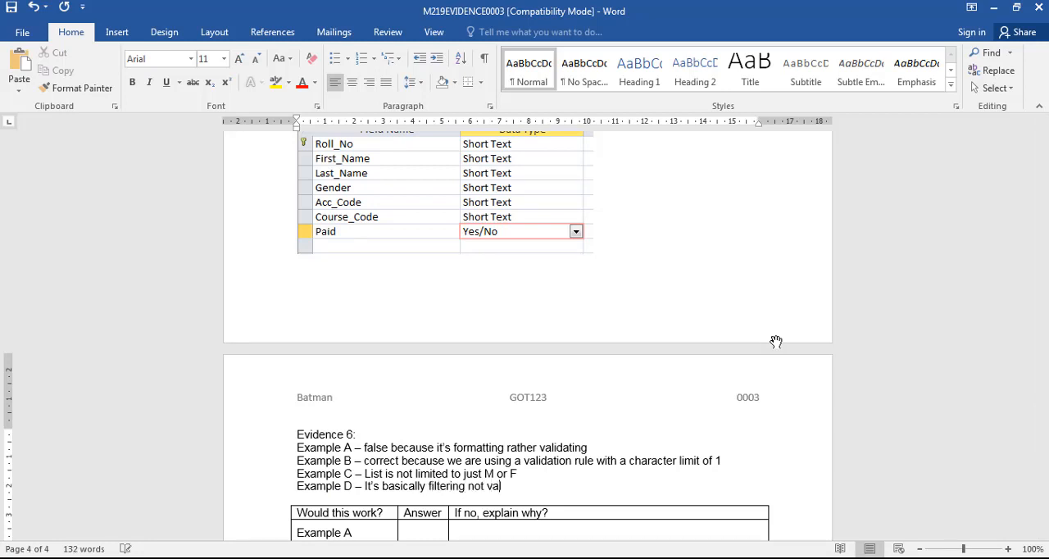
text(lidating at the time)
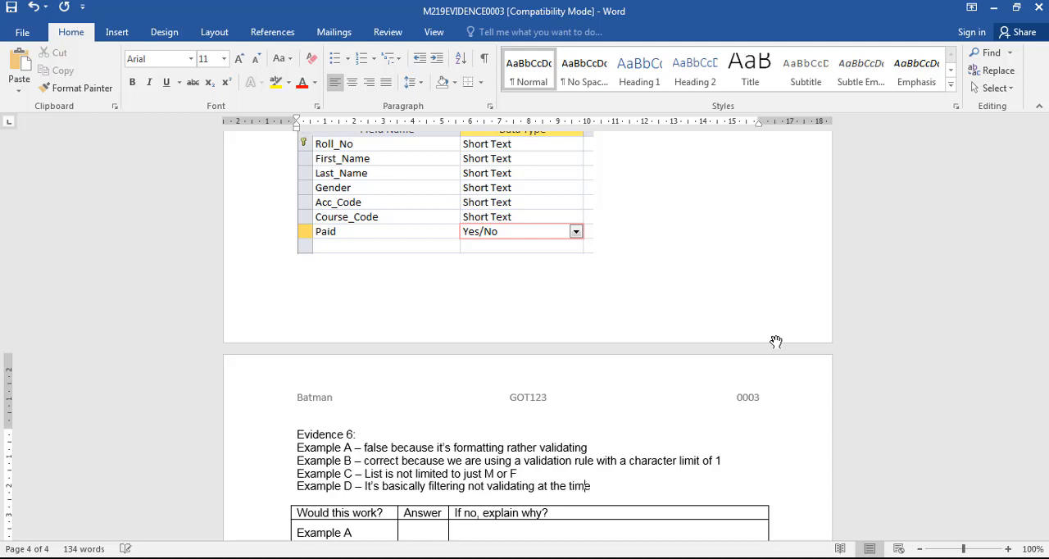
text( of da)
key(BackSpace)
key(BackSpace)
text(importing/entry)
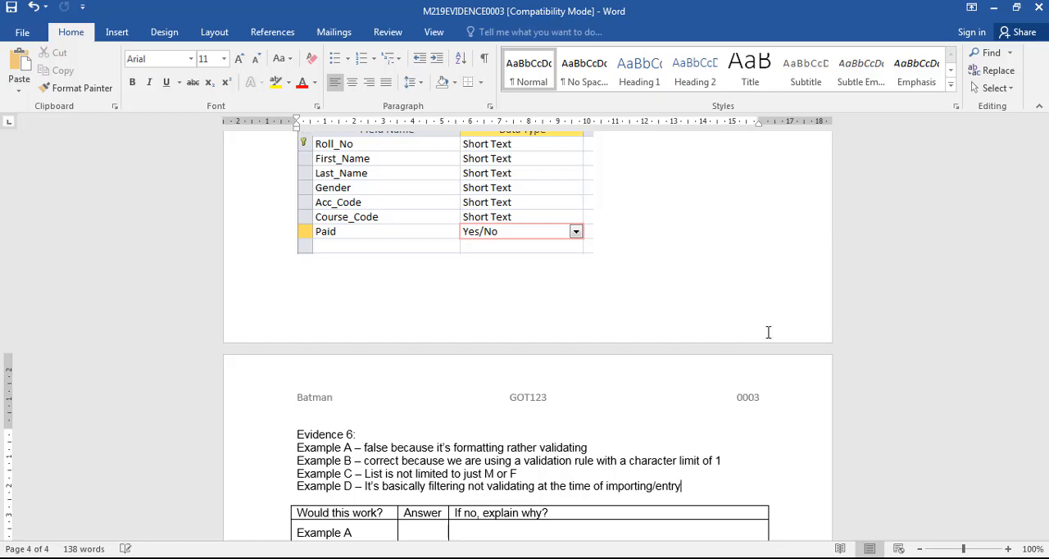
scroll(766, 331, down, 3)
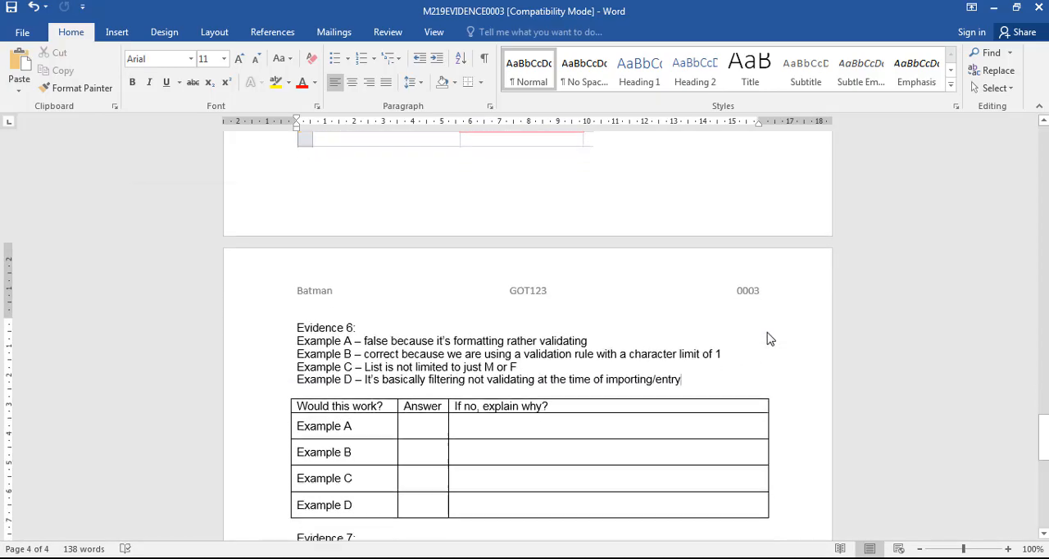
- Switch to the exam paper and read question 21 on importing M219COURSES.csv, selecting the Course_Ref name in the primary key instruction
key(alt+Tab)
scroll(536, 314, down, 7)
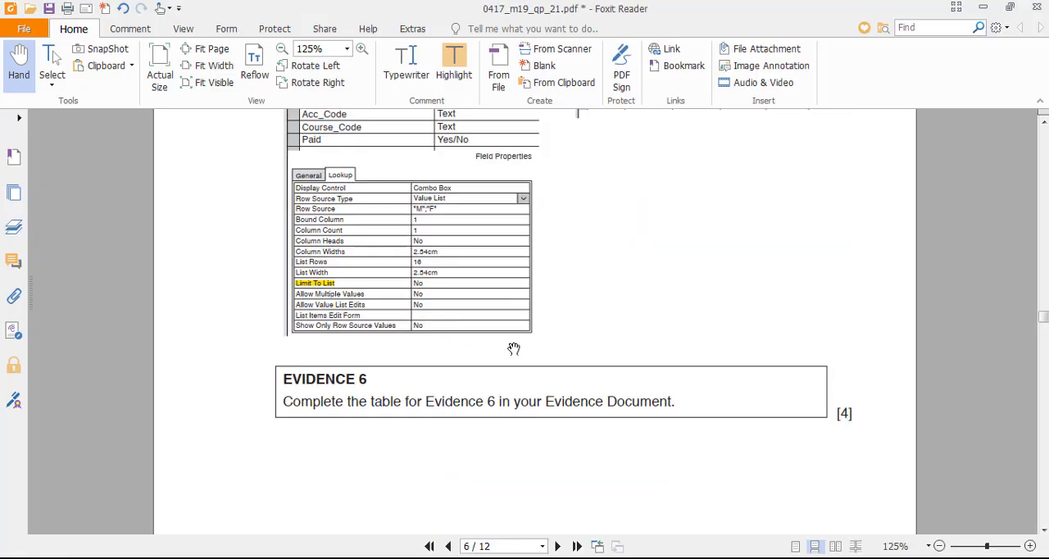
scroll(481, 373, down, 6)
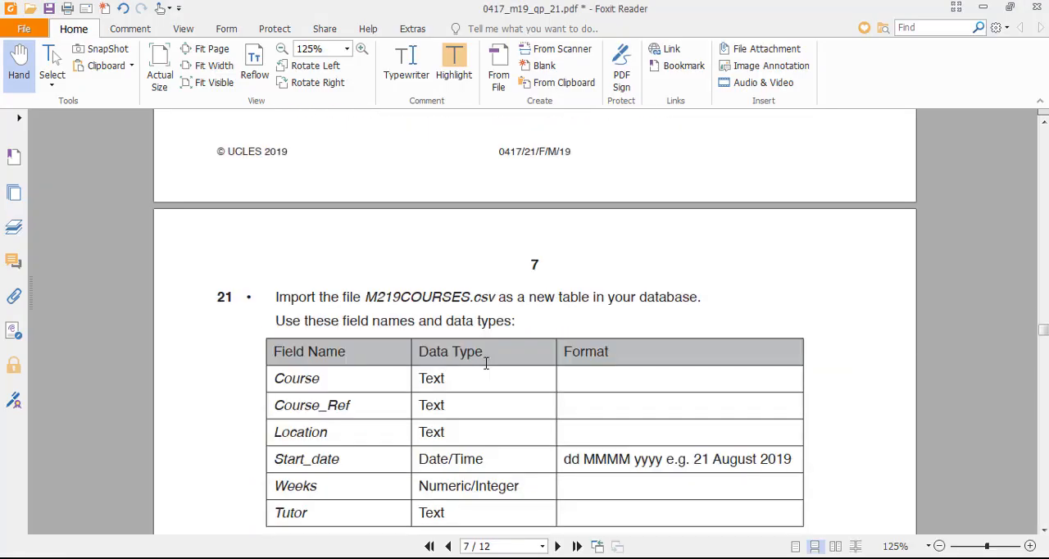
scroll(486, 364, down, 3)
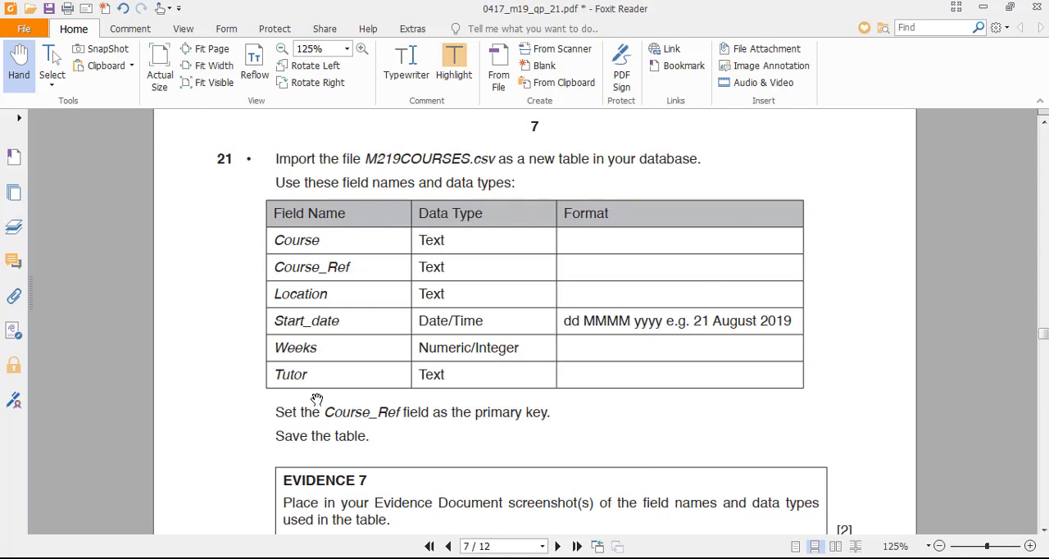
drag(325, 413, 403, 413)
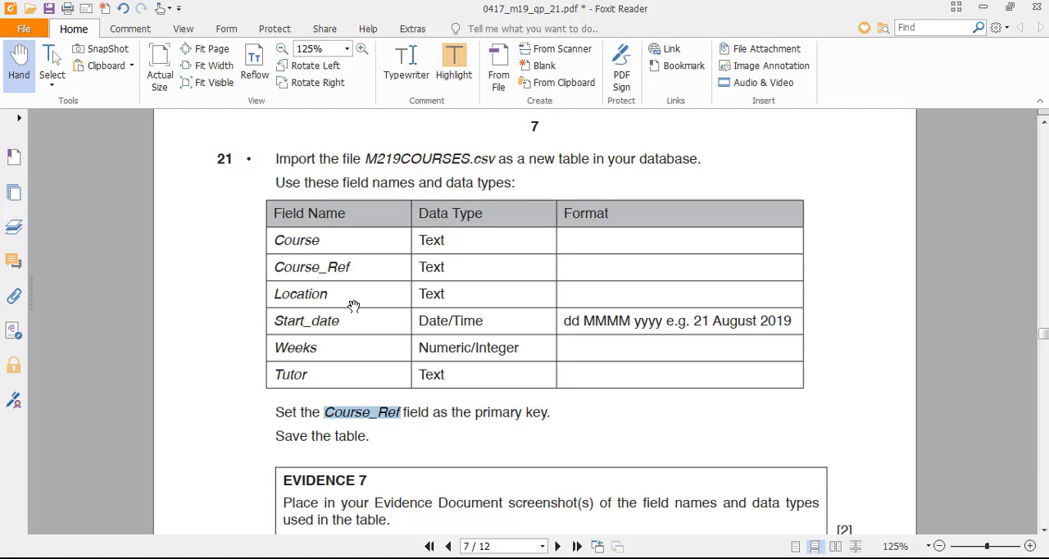
- Switch from the exam paper to Access and display the M219STUDENTS table in Datasheet view
click(234, 361)
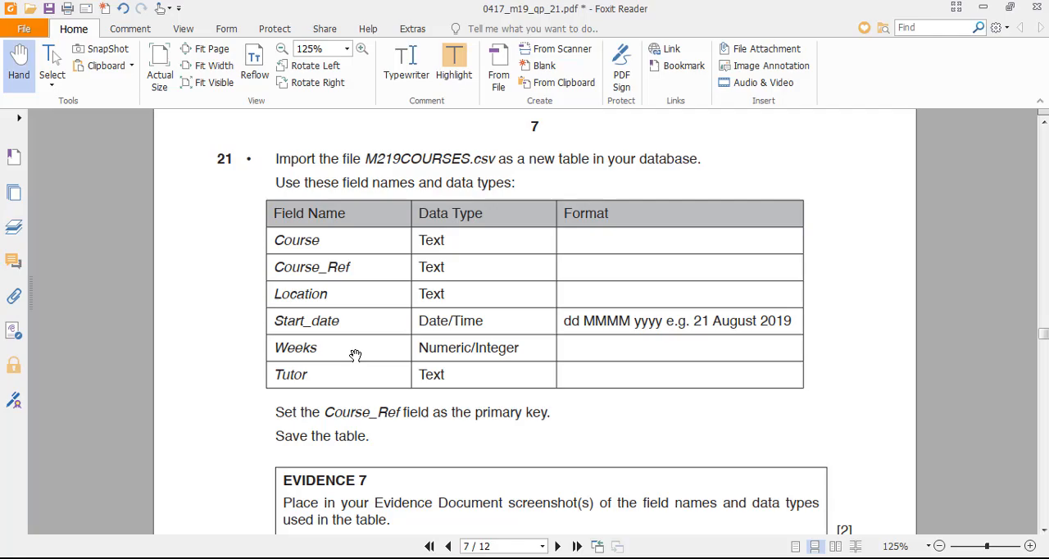
key(alt+Tab)
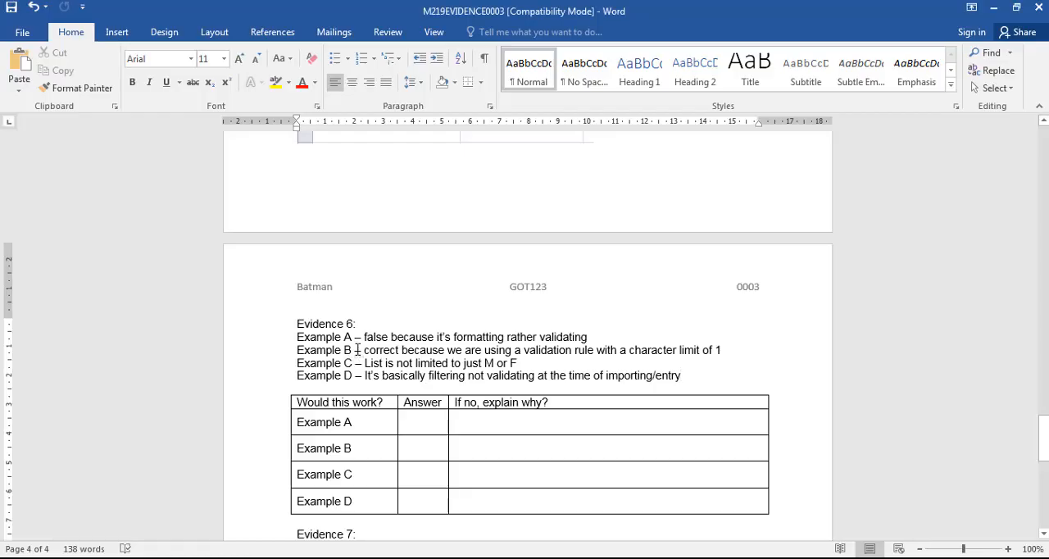
key(alt+Tab)
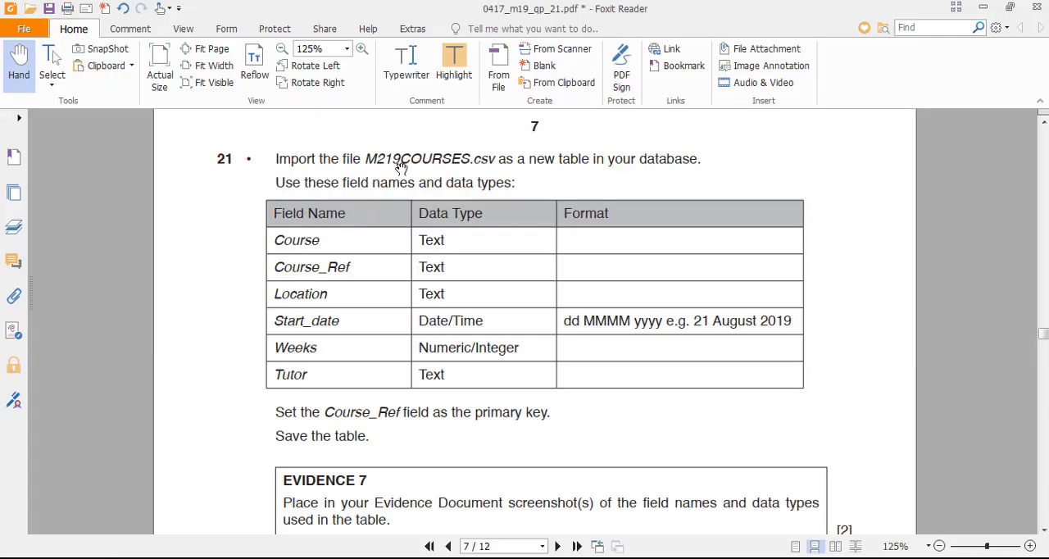
key(alt+Tab)
key(alt+Tab)
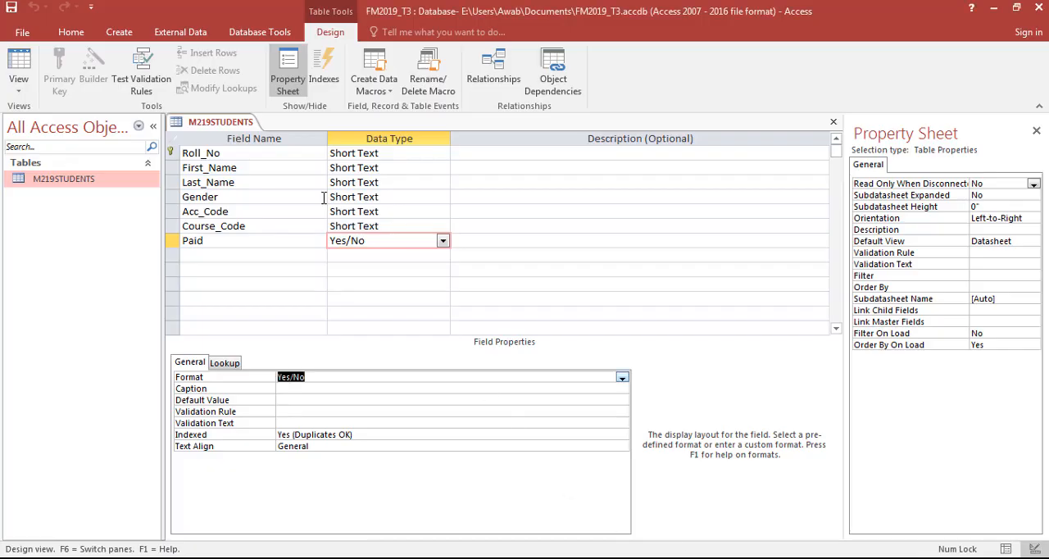
click(69, 31)
click(176, 37)
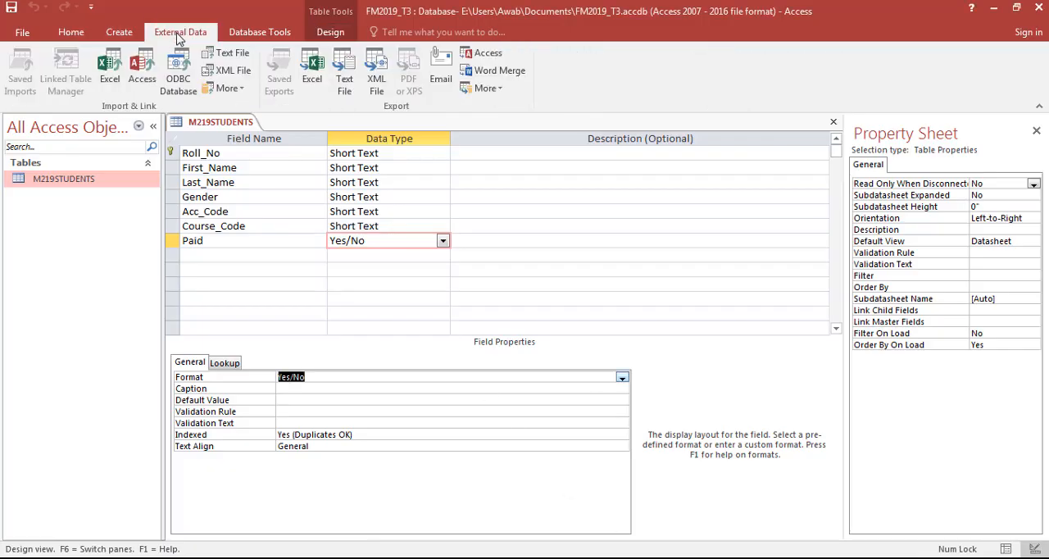
key(Up)
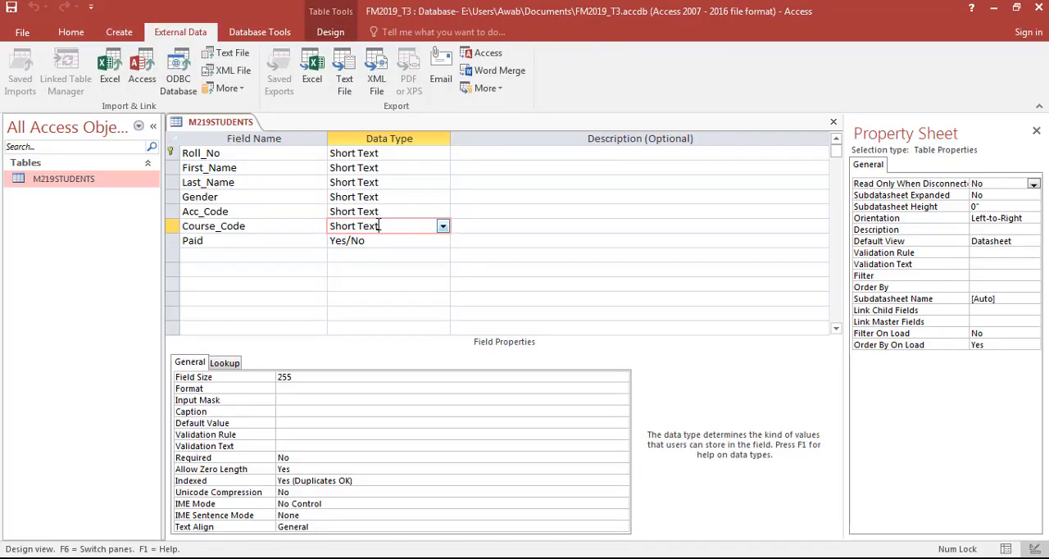
click(71, 32)
click(18, 72)
- Start a text file import of M219COURSES.csv from the 0417_m19_sf_21 folder into a new table
click(181, 32)
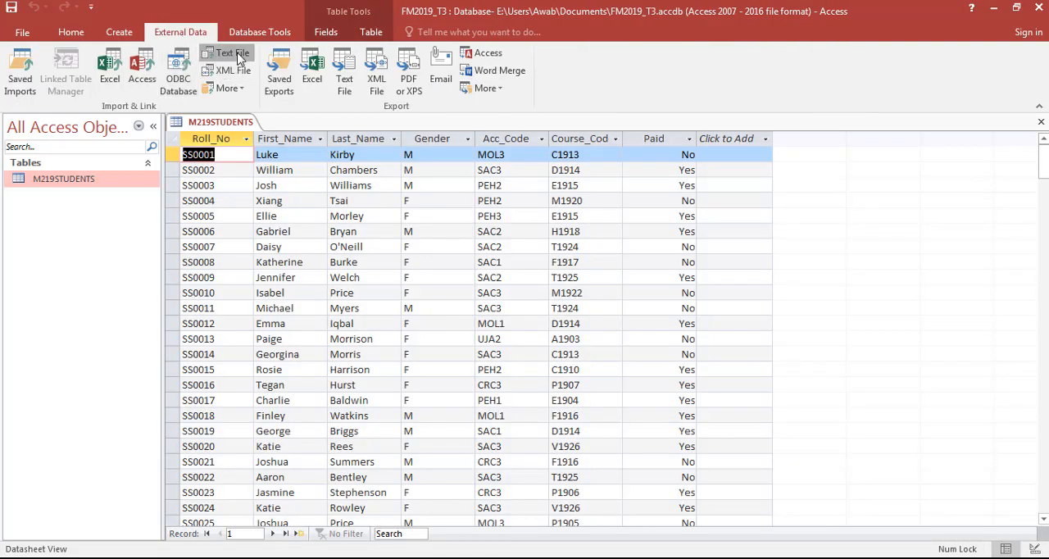
click(227, 52)
click(750, 183)
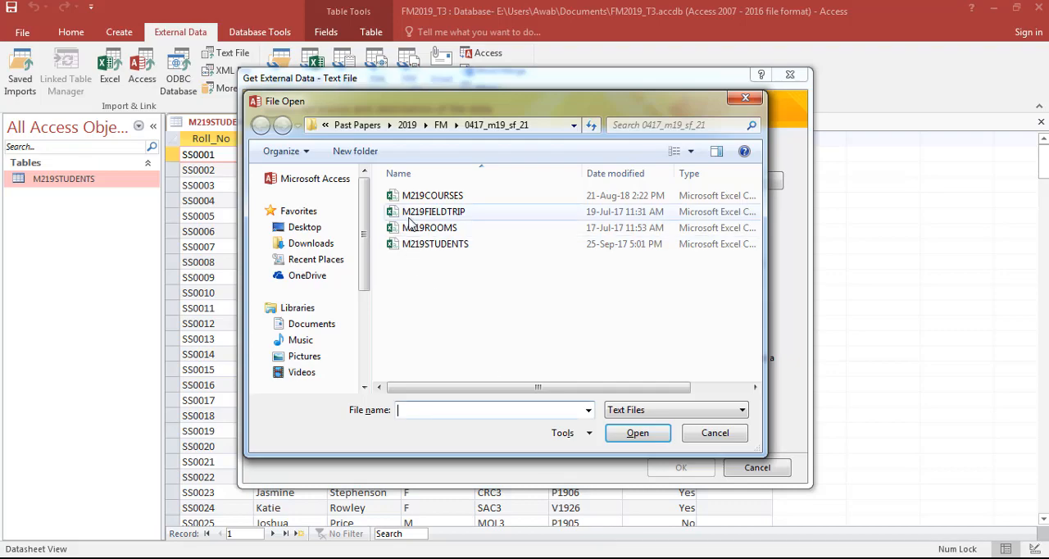
double_click(433, 195)
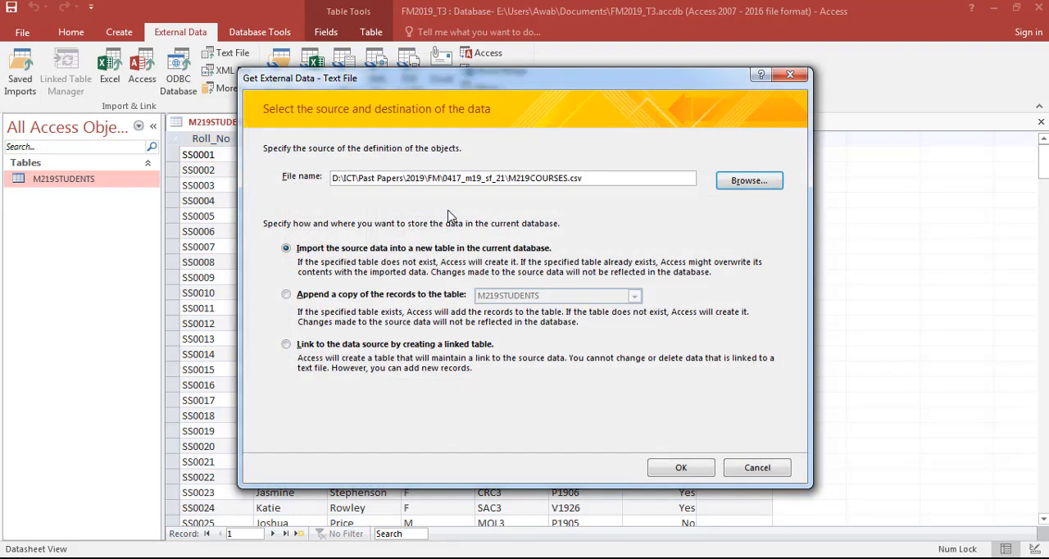
click(672, 469)
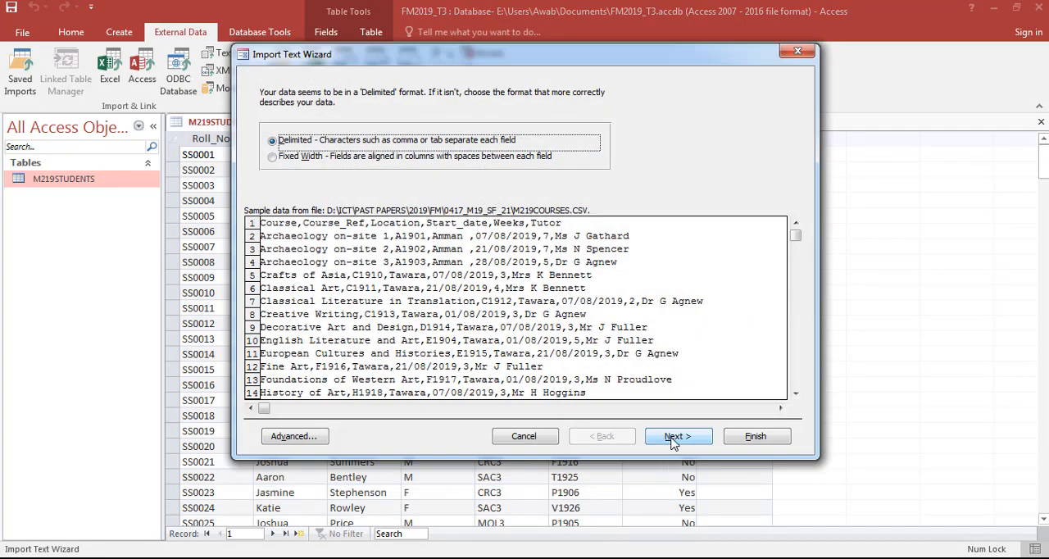
- Keep the comma-delimited format, mark the first row as containing field names, and continue to the primary key options
click(674, 443)
click(323, 169)
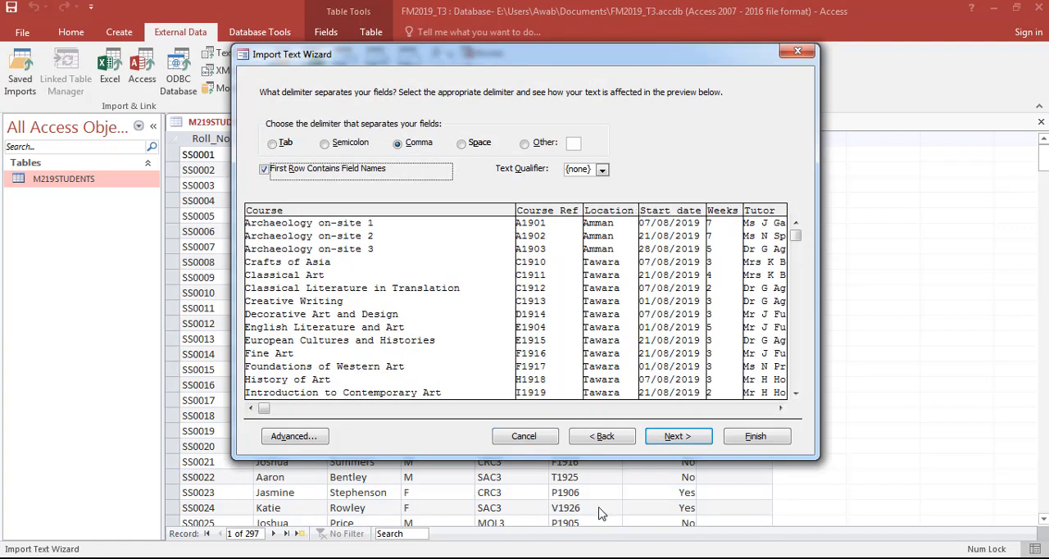
click(597, 557)
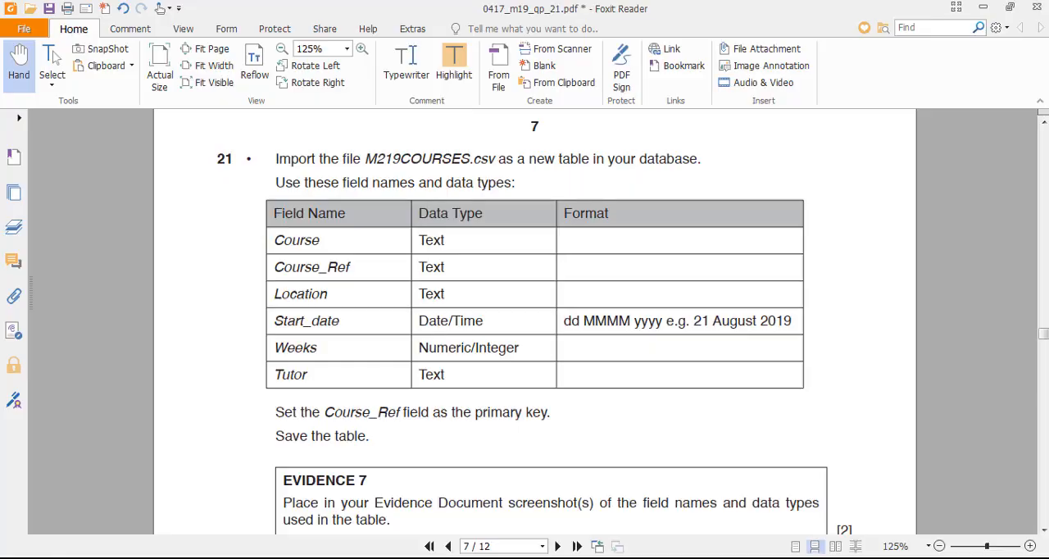
key(alt+Tab)
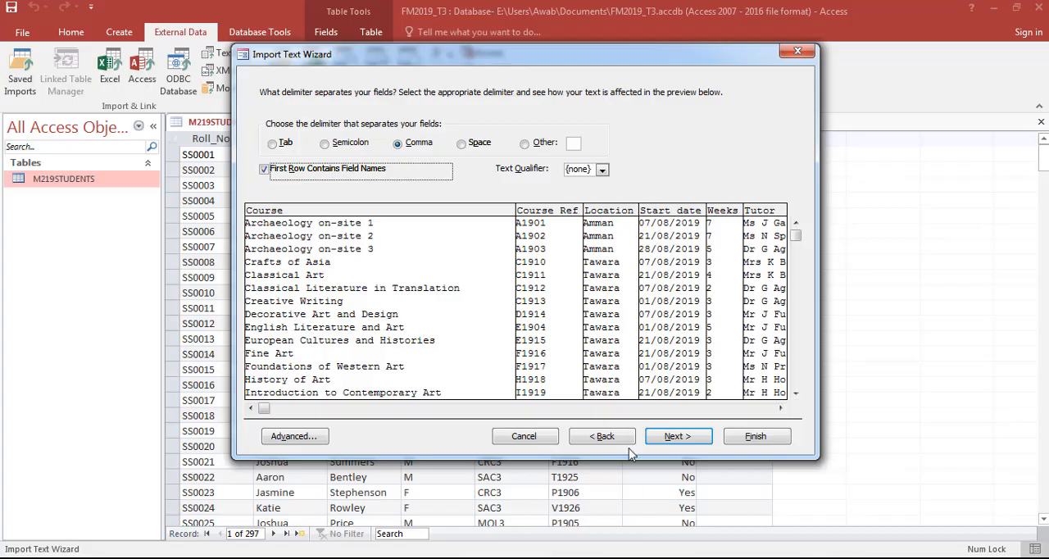
click(656, 437)
click(656, 437)
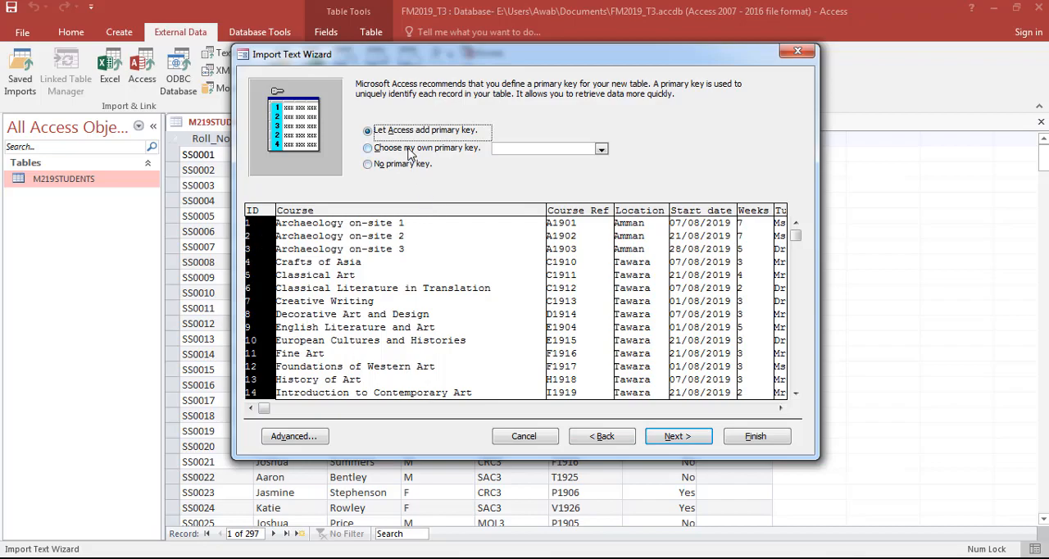
- Check the exam paper's primary key instruction and choose Course_Ref as the new table's own primary key
click(413, 149)
click(643, 558)
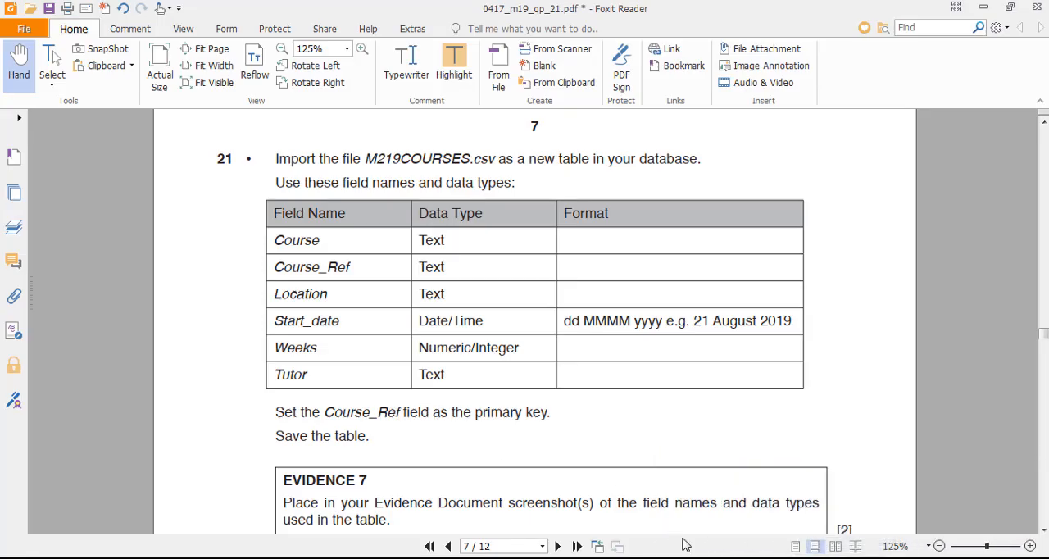
click(640, 556)
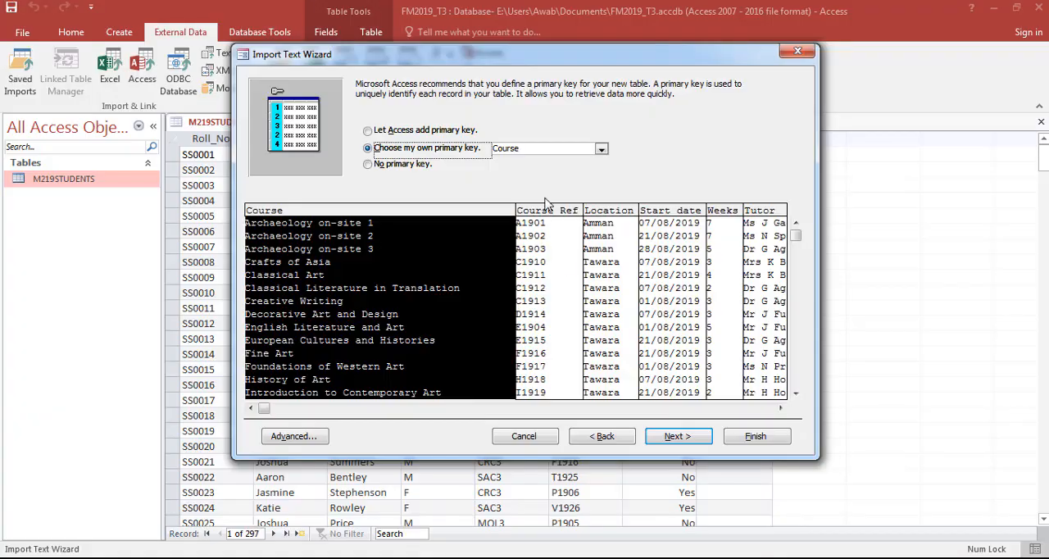
click(553, 243)
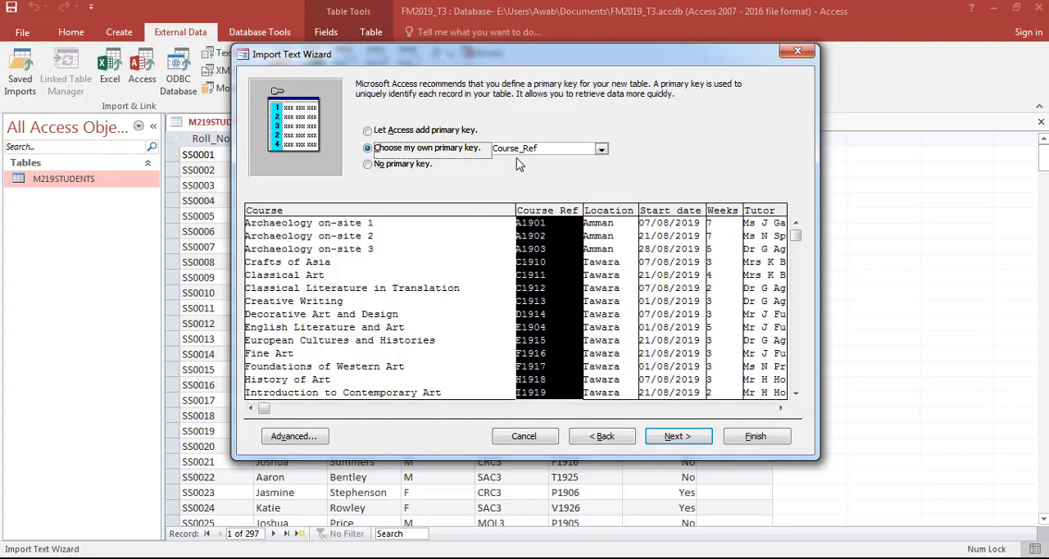
- Open the advanced import specification, compare it with the exam paper's field table, and set the Weeks data type to Integer
click(294, 436)
key(alt+Tab)
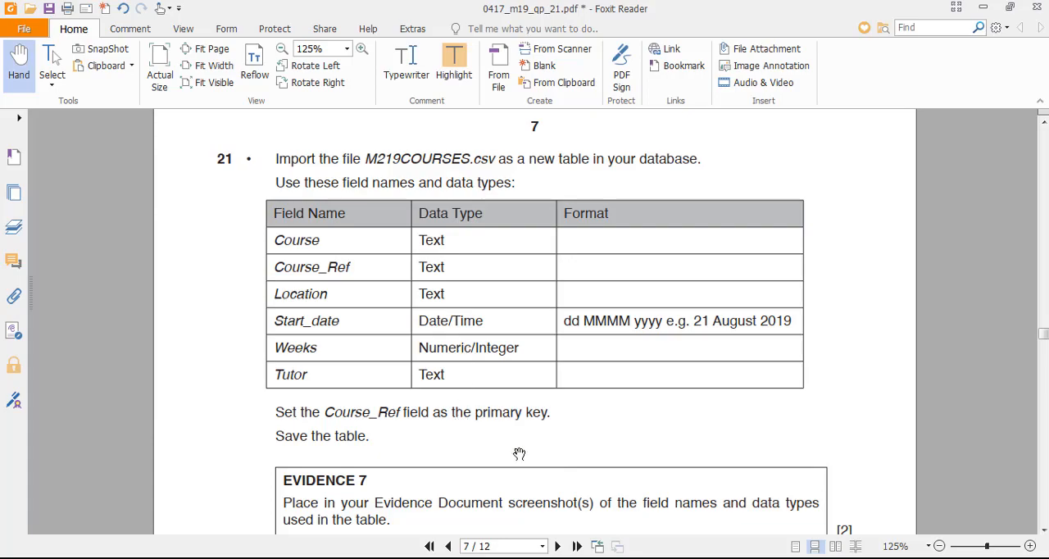
key(alt+Tab)
key(alt+Tab)
key(alt+Tab)
key(alt+Tab)
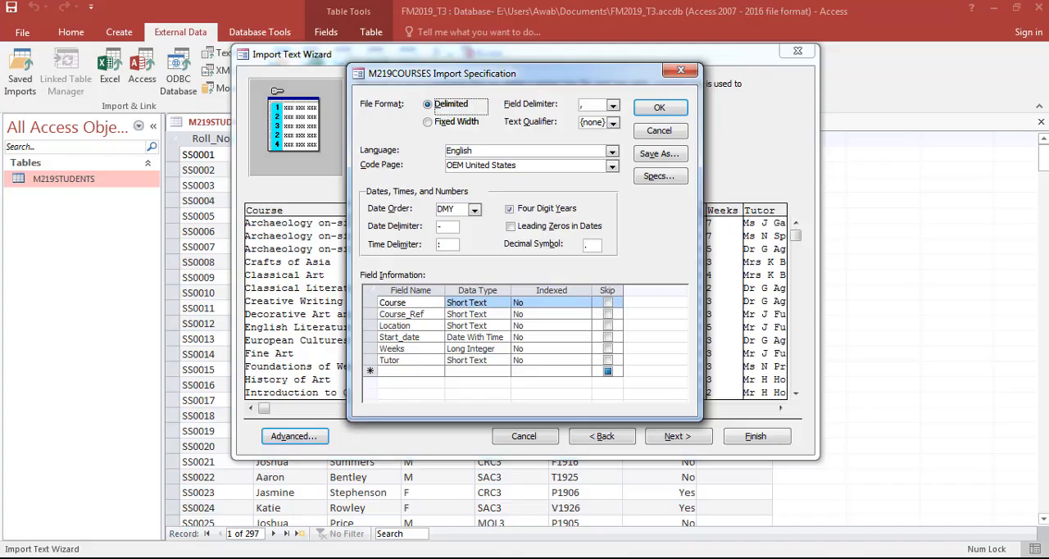
click(499, 350)
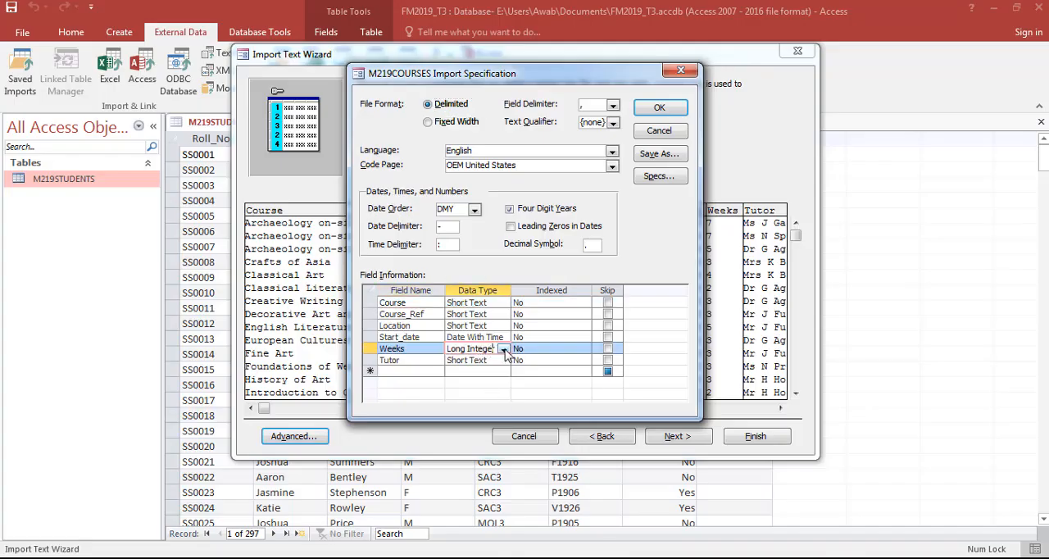
click(505, 350)
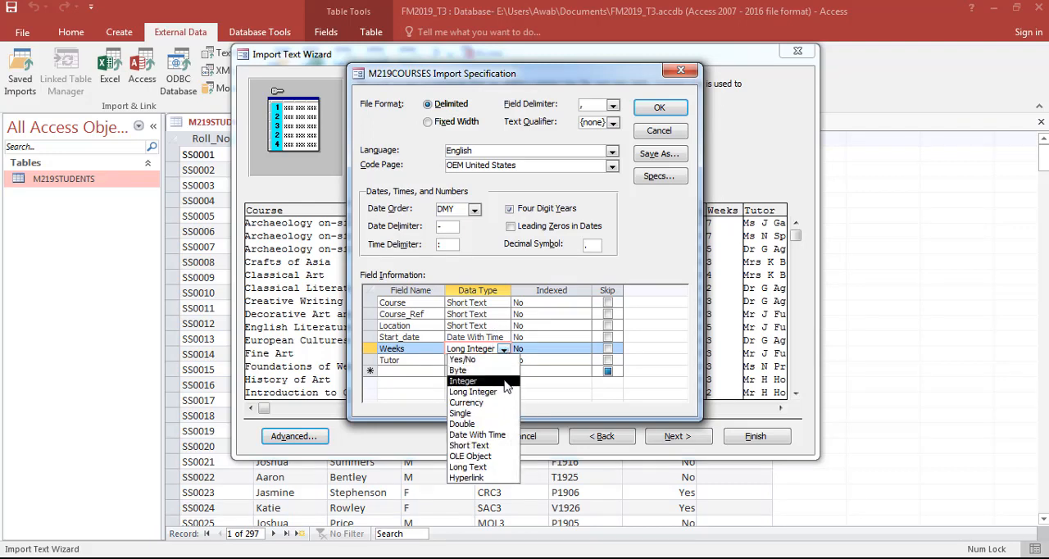
click(506, 382)
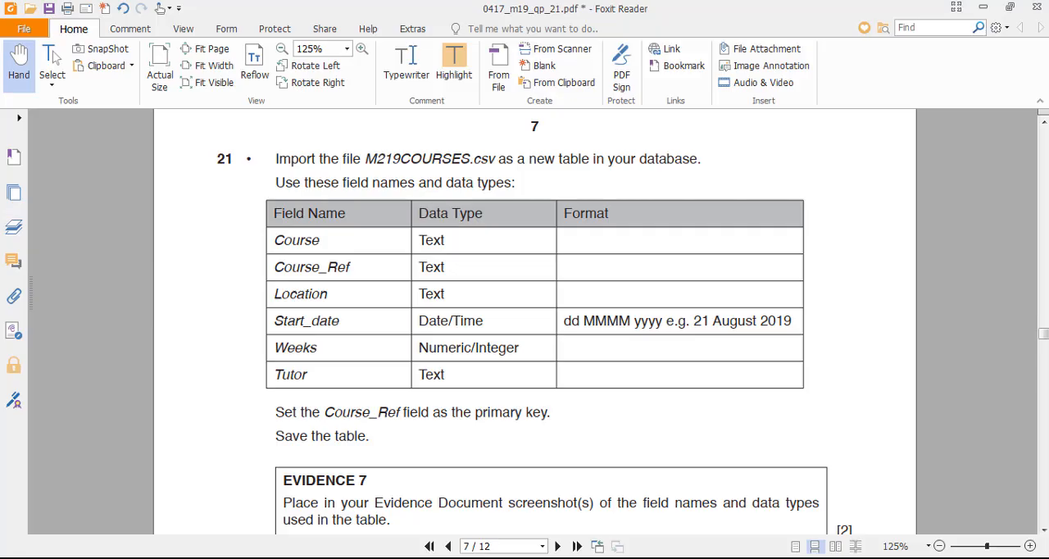
- Review the data type options for Weeks and compare them with the type required for that field in the exam paper
mouse_move(582, 557)
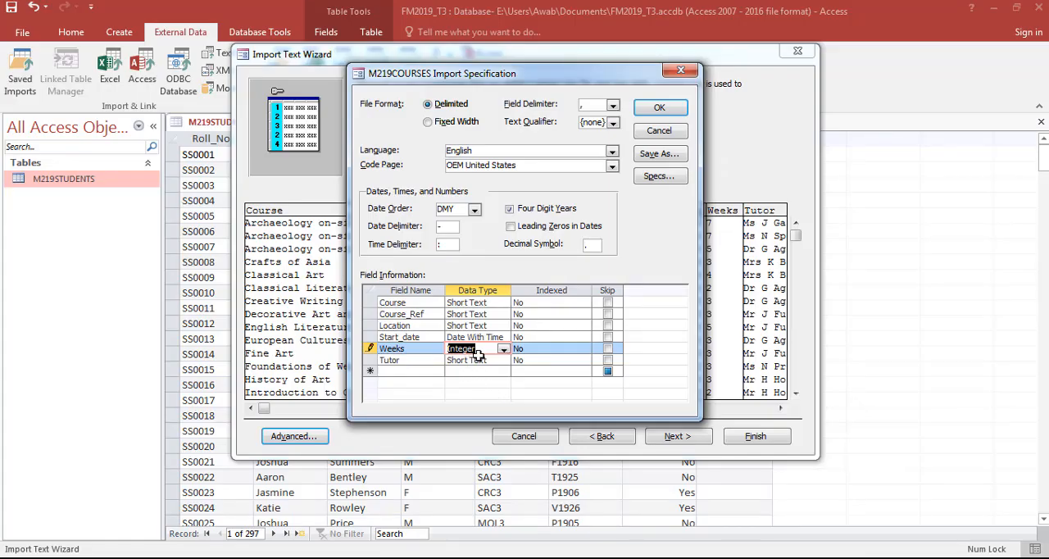
click(504, 351)
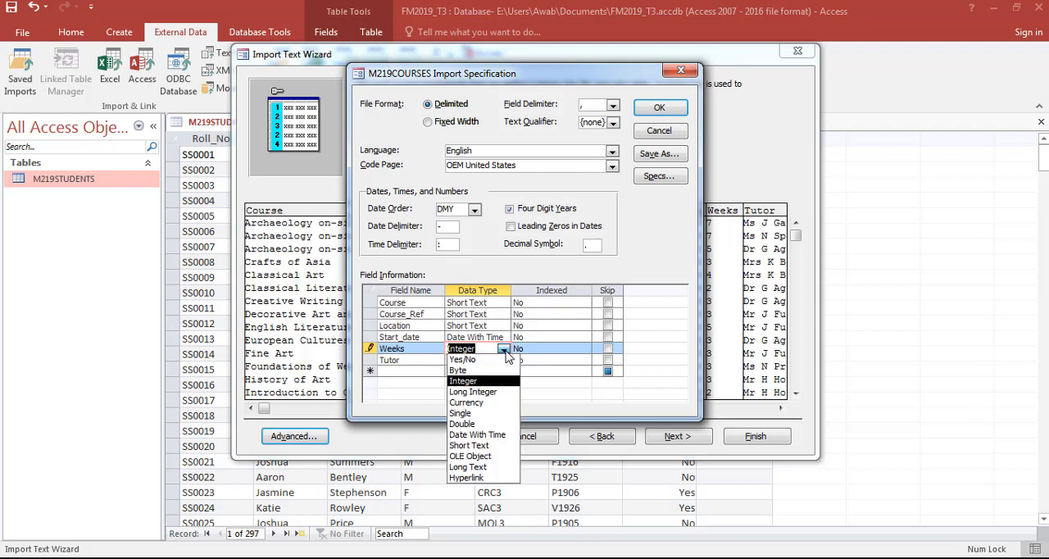
click(504, 350)
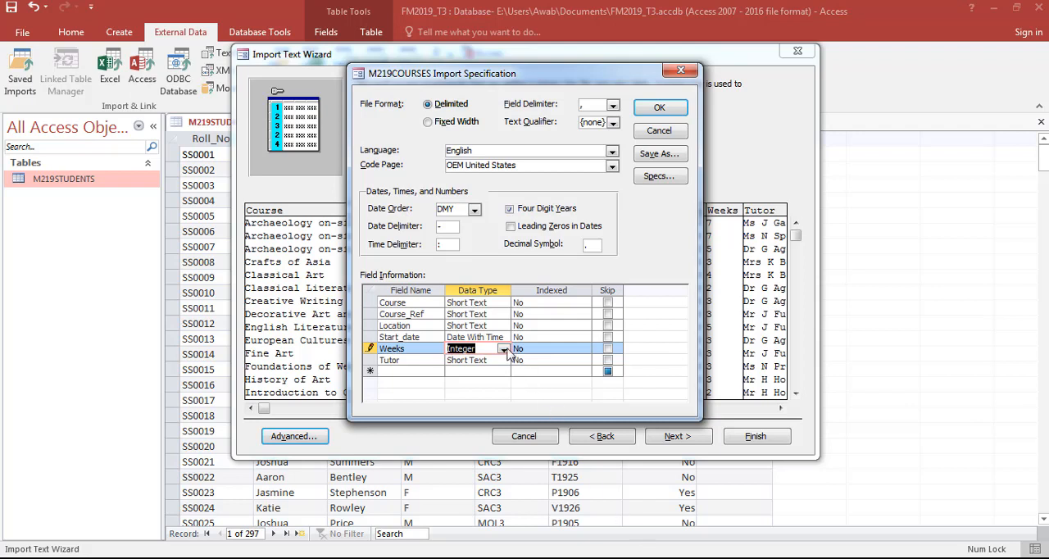
click(503, 350)
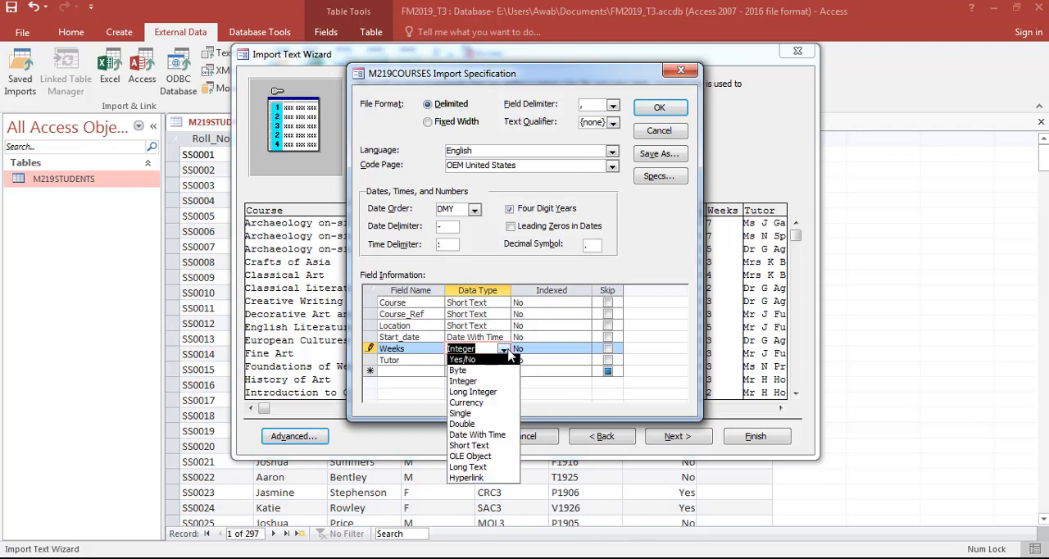
click(506, 351)
key(alt+Tab)
key(alt+Tab)
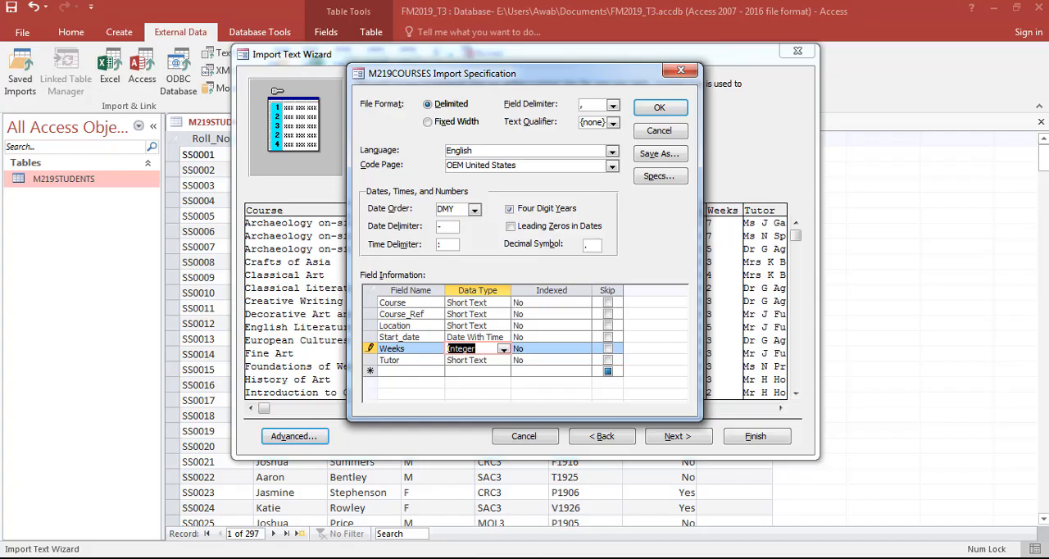
key(alt+Tab)
double_click(494, 346)
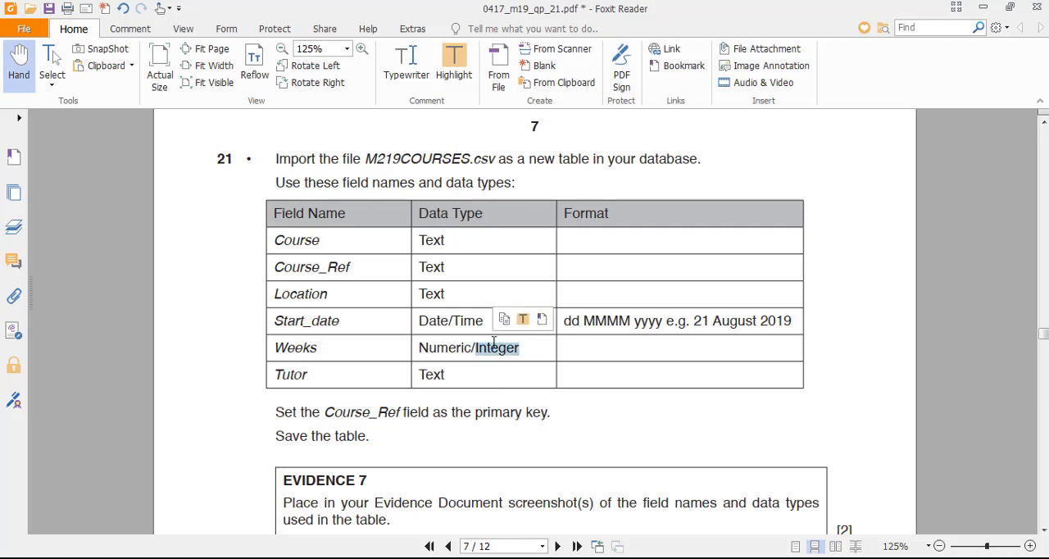
- Check the Start_date format in the exam paper and choose DMY as the date order in the import specification
scroll(588, 429, down, 1)
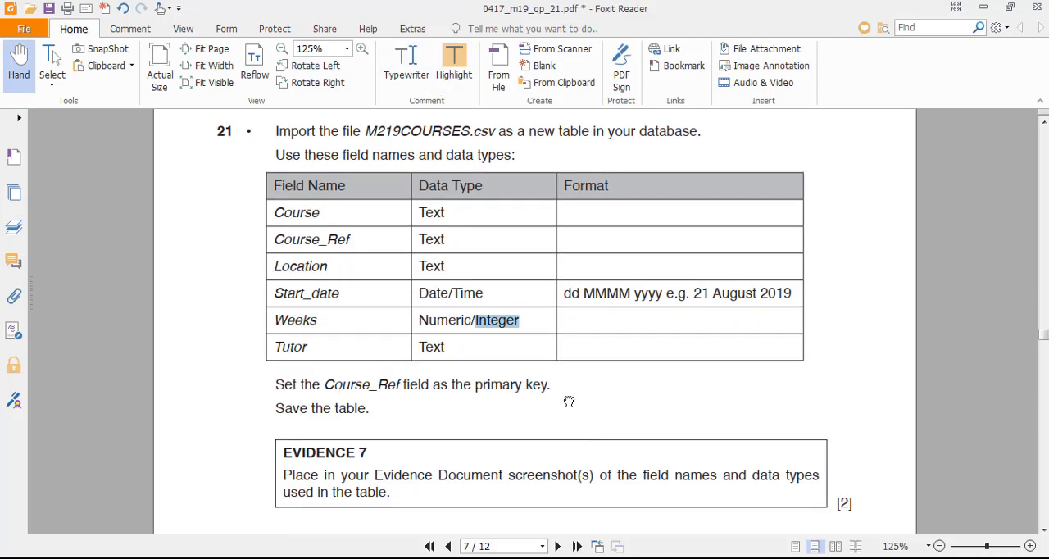
click(518, 371)
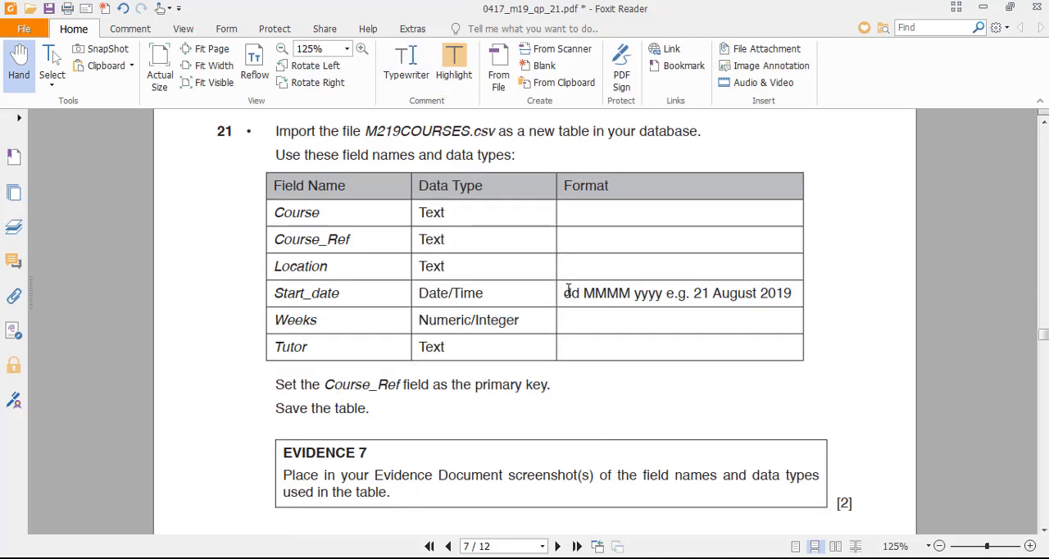
drag(567, 292, 794, 293)
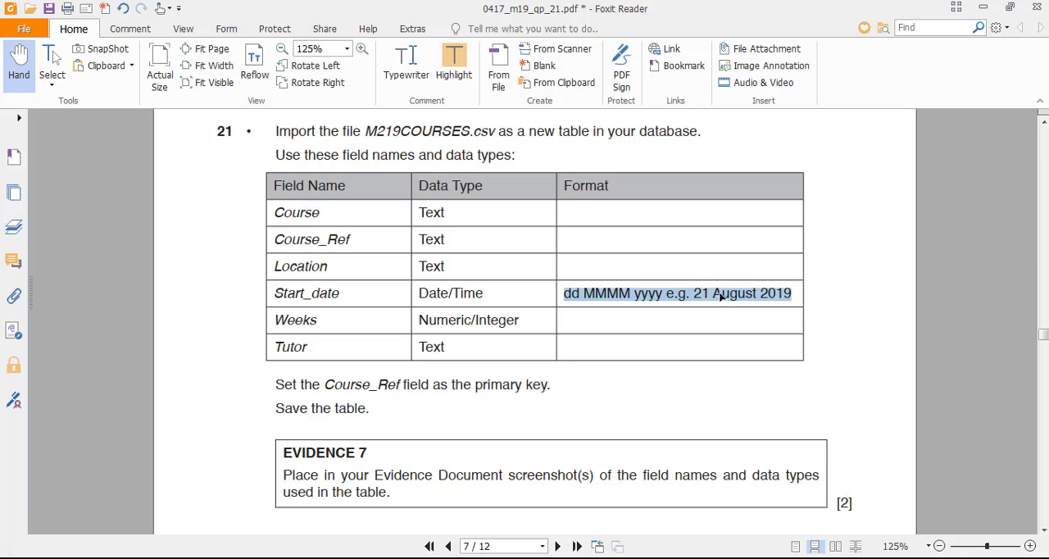
key(alt+Tab)
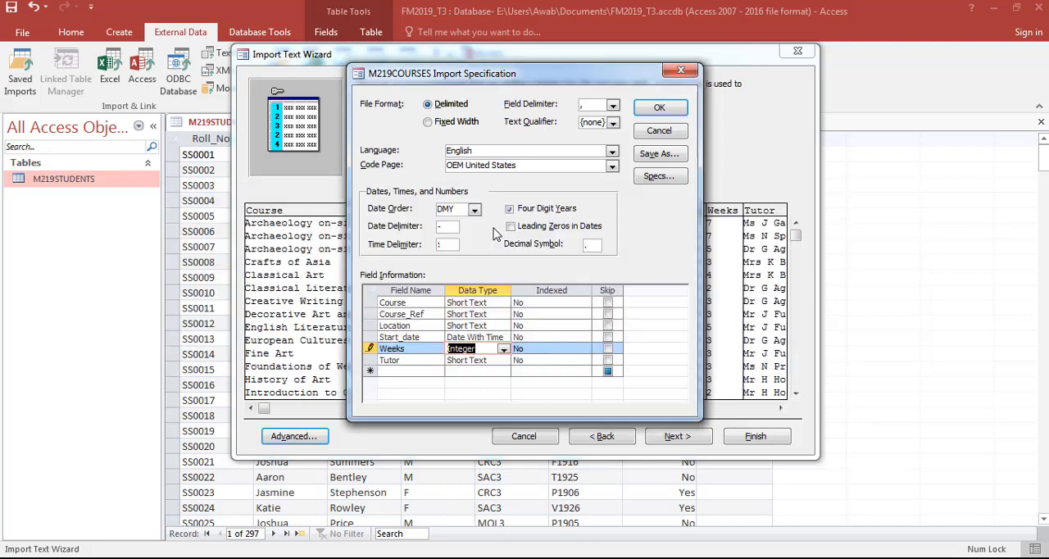
click(475, 210)
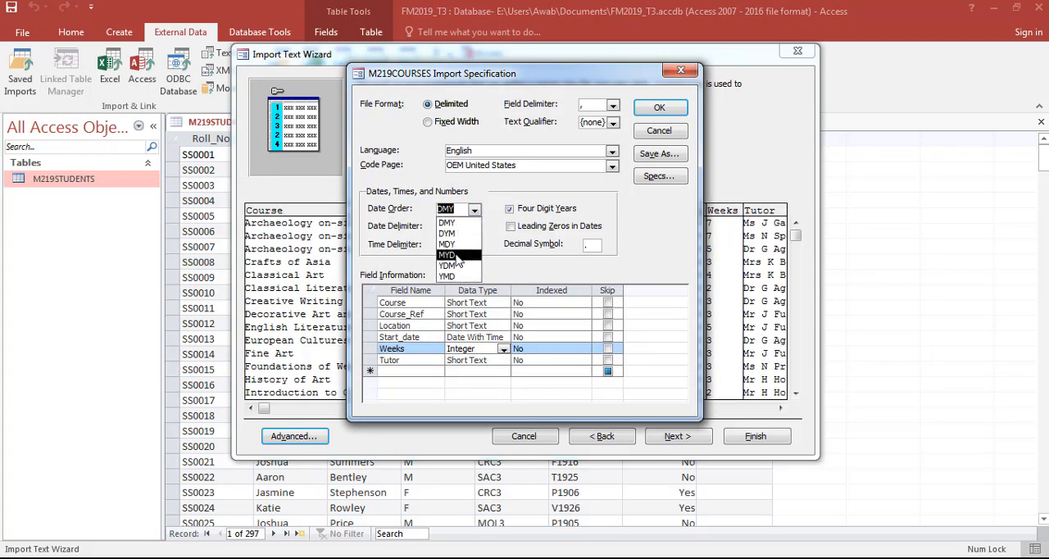
click(455, 224)
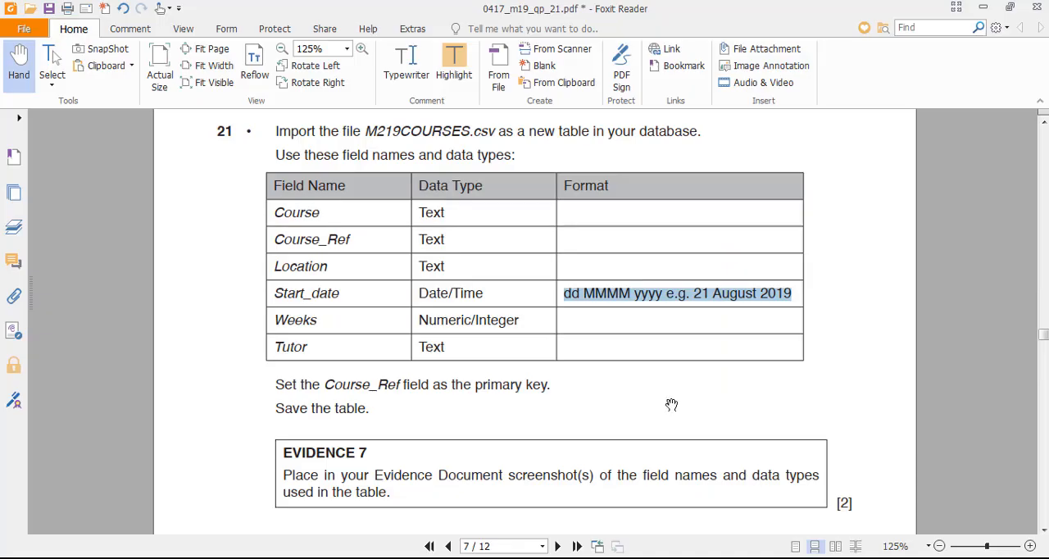
key(alt+Tab)
click(584, 300)
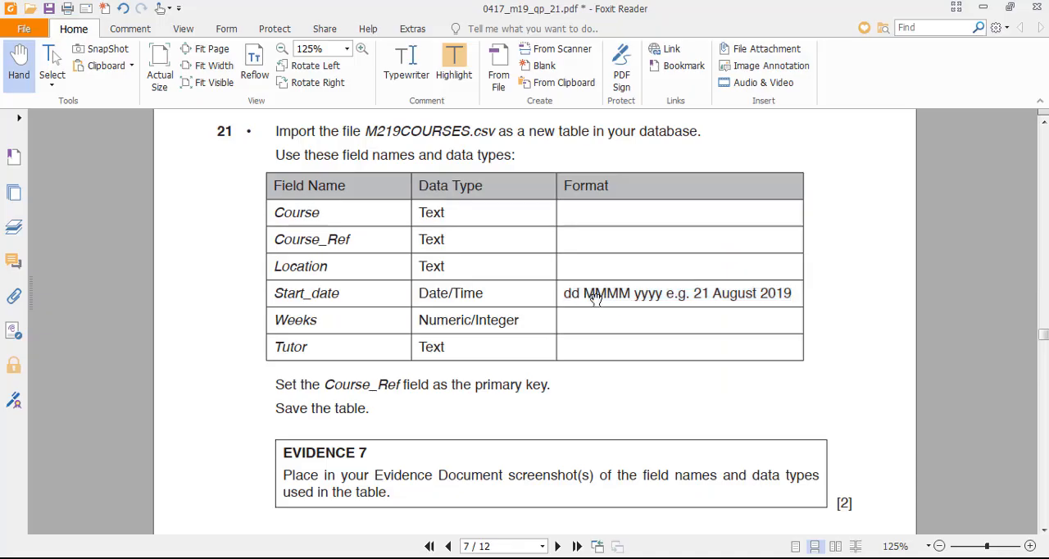
- Return to the M219COURSES import specification in Access and reselect DMY from the date order options
key(alt+Tab)
click(473, 210)
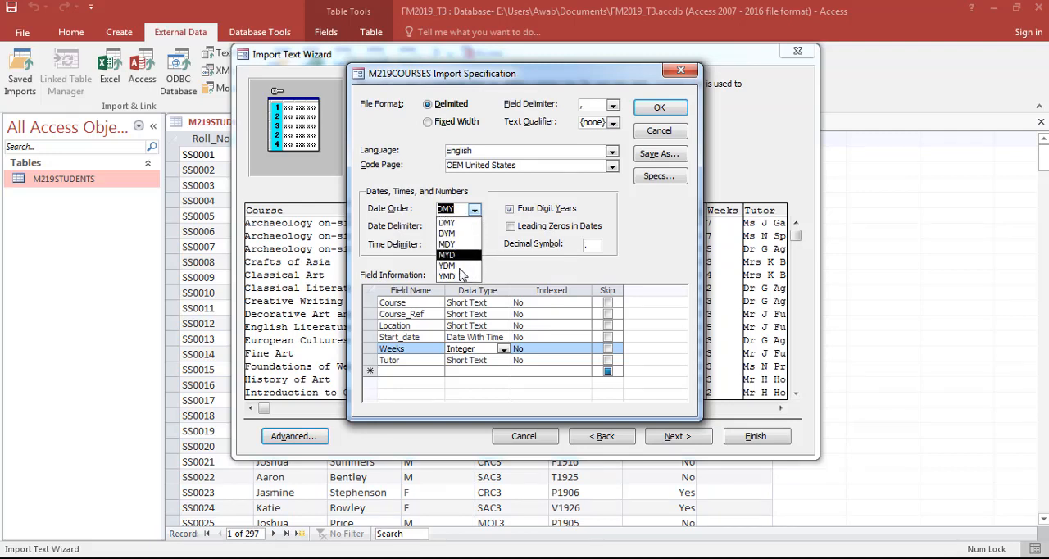
click(460, 223)
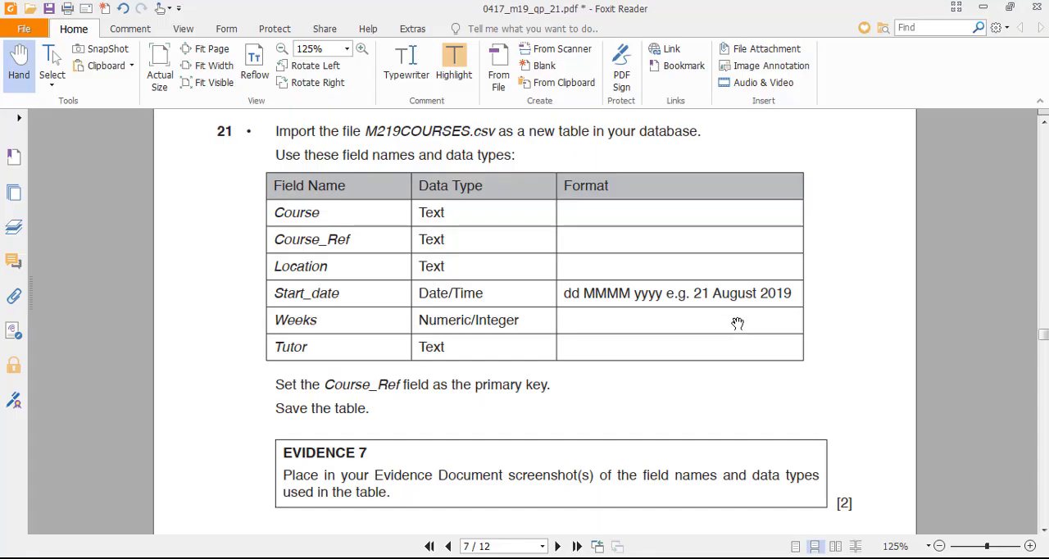
- Check the day format of Start_date in the exam paper, enable leading zeros in dates, and accept the import specification
key(alt+Tab)
drag(693, 294, 715, 292)
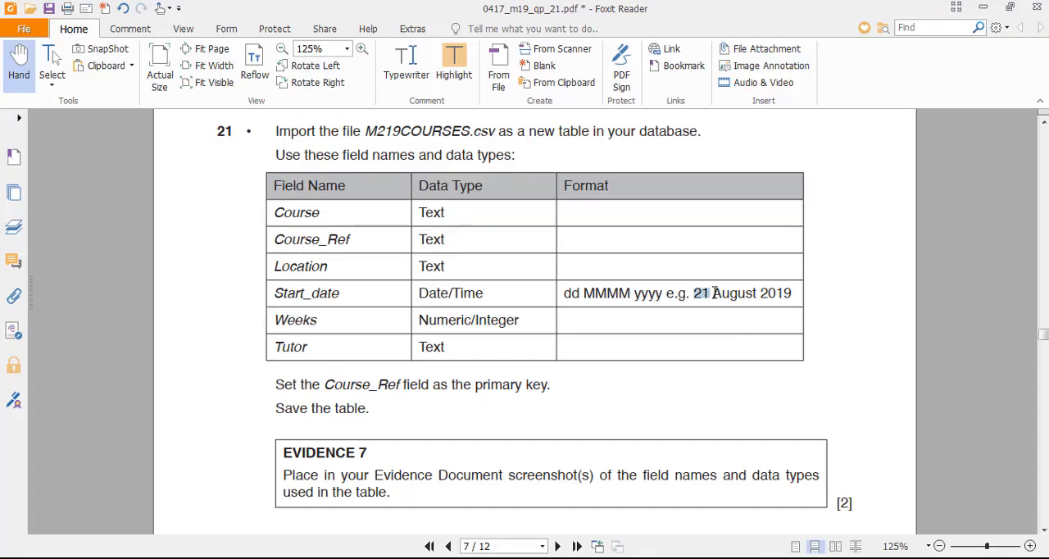
drag(566, 293, 580, 293)
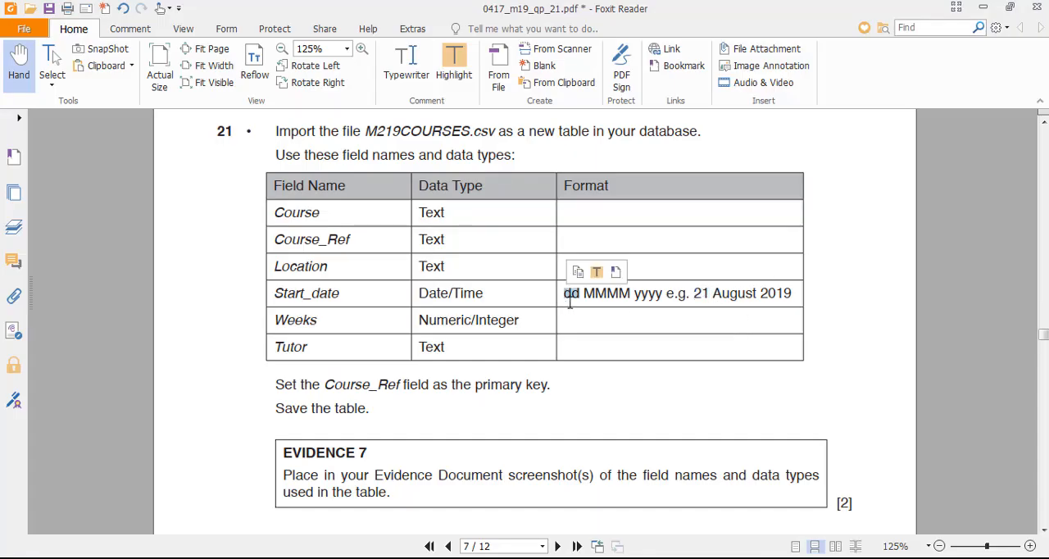
click(595, 346)
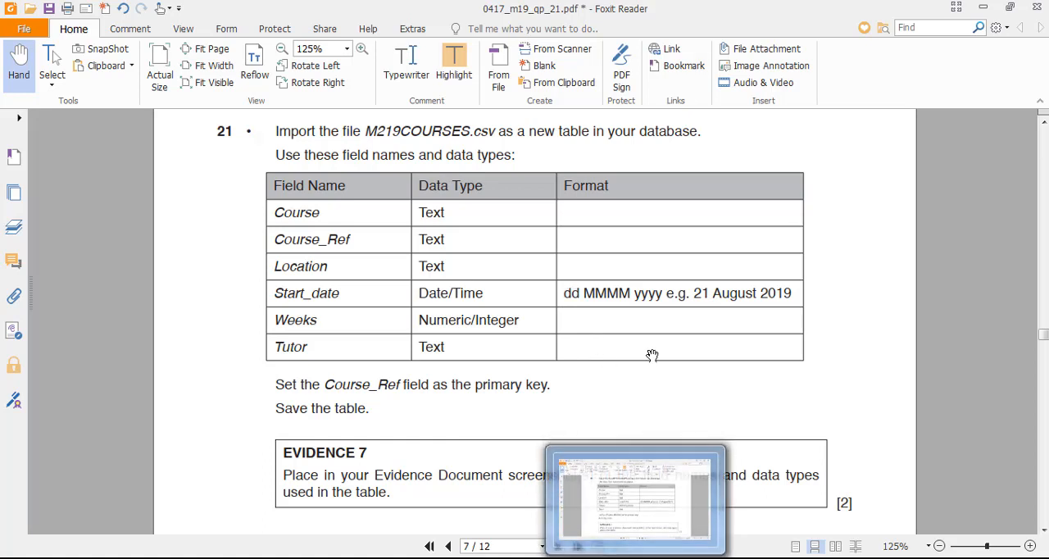
click(679, 558)
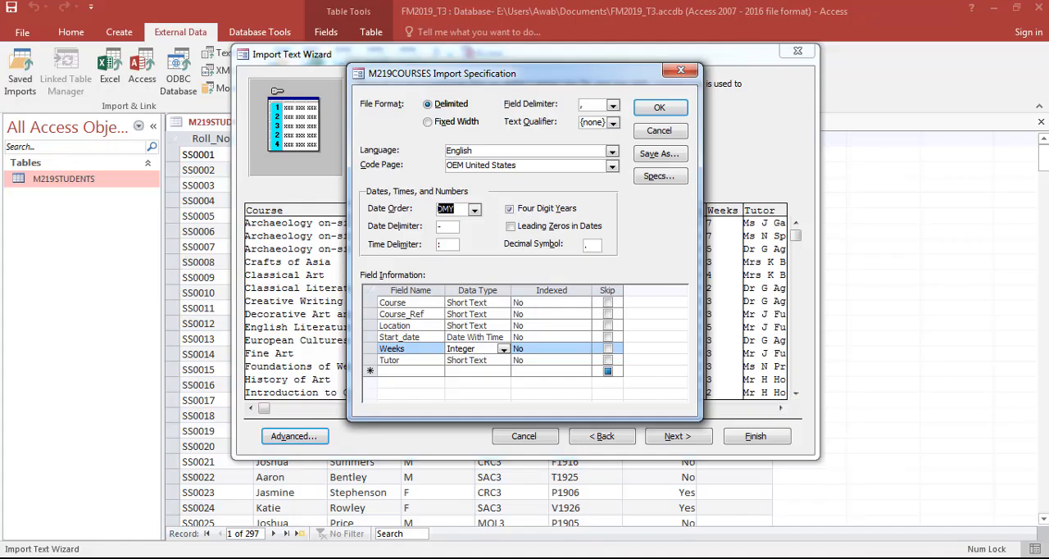
click(546, 229)
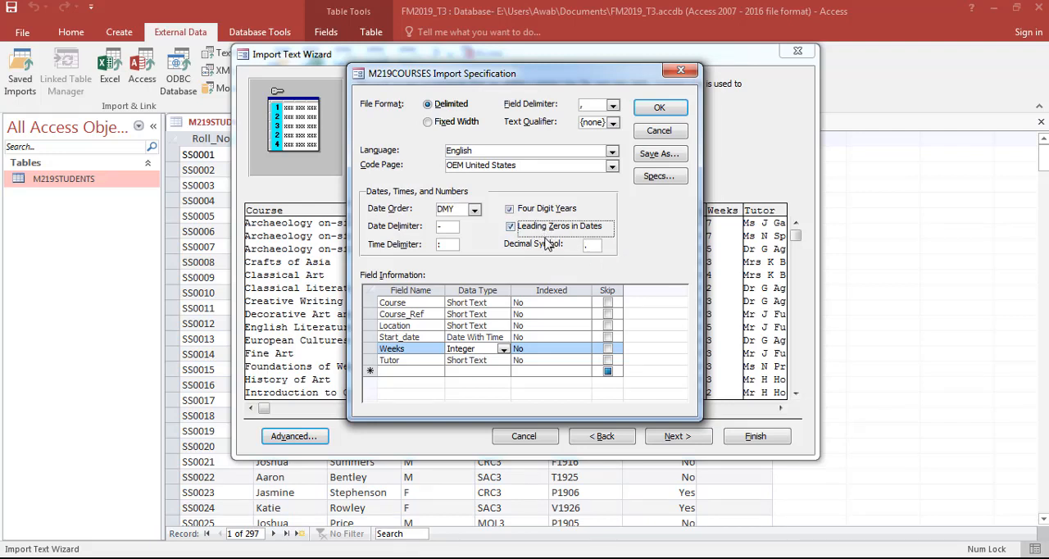
click(660, 107)
- Finish importing the data into the M219COURSES table and close the wizard without saving the import steps
click(678, 436)
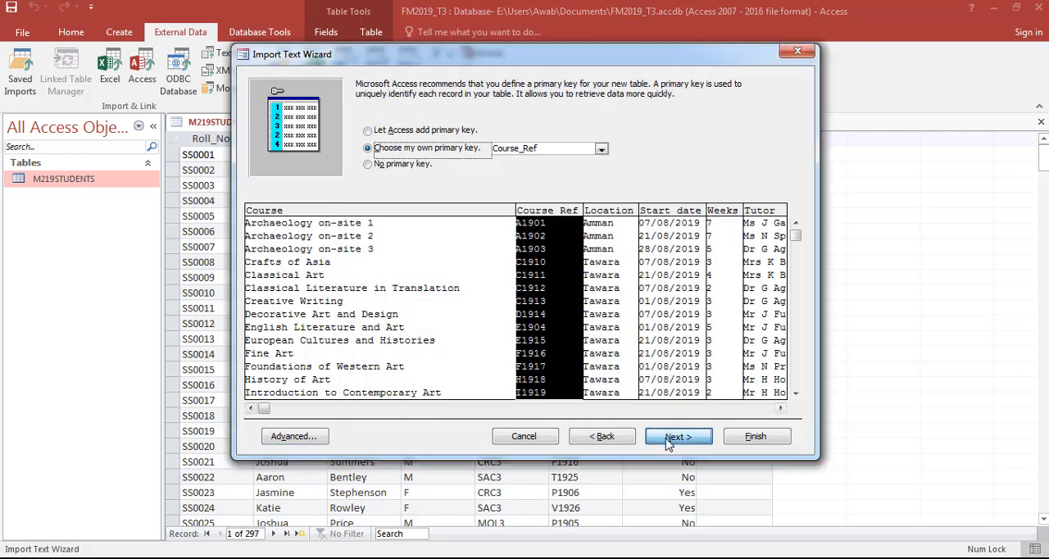
click(751, 436)
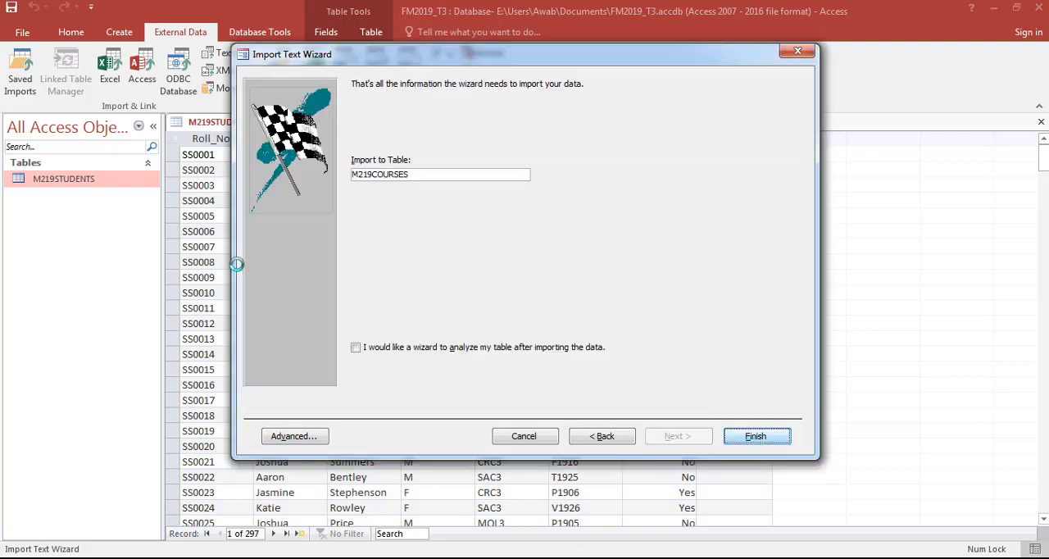
click(287, 181)
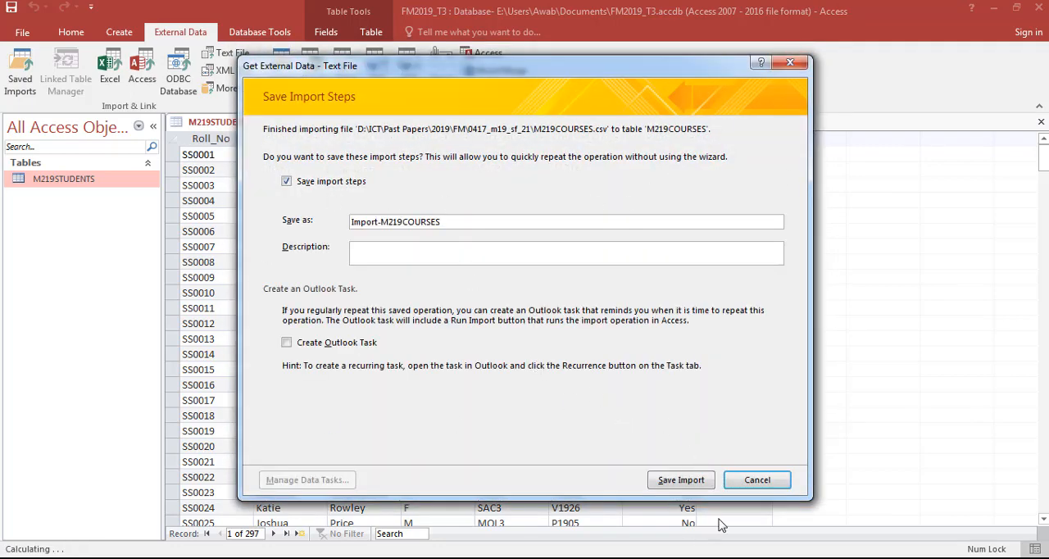
click(757, 479)
- Open the M219COURSES table and compare its Start_date values with the date format required in the exam paper
double_click(104, 178)
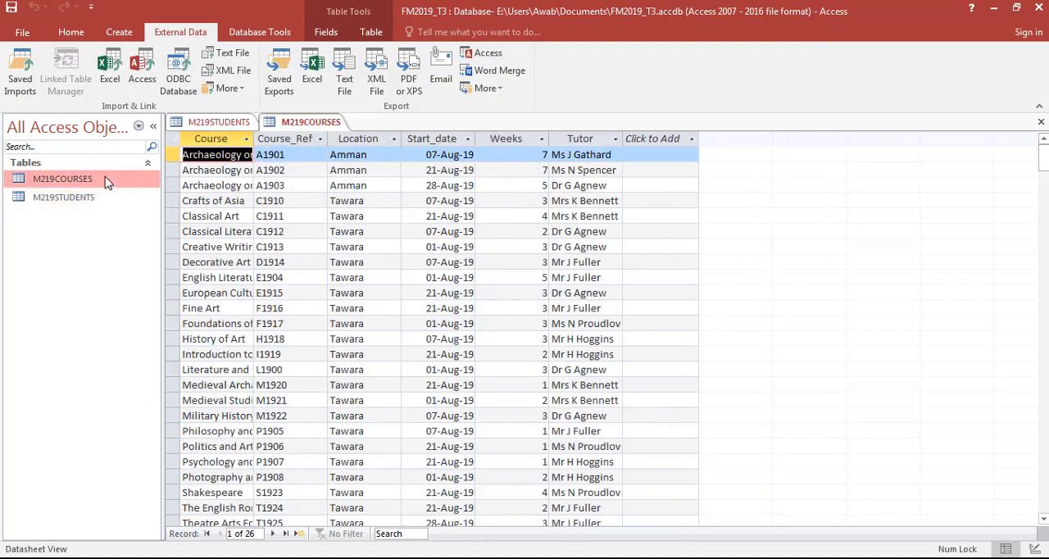
click(458, 155)
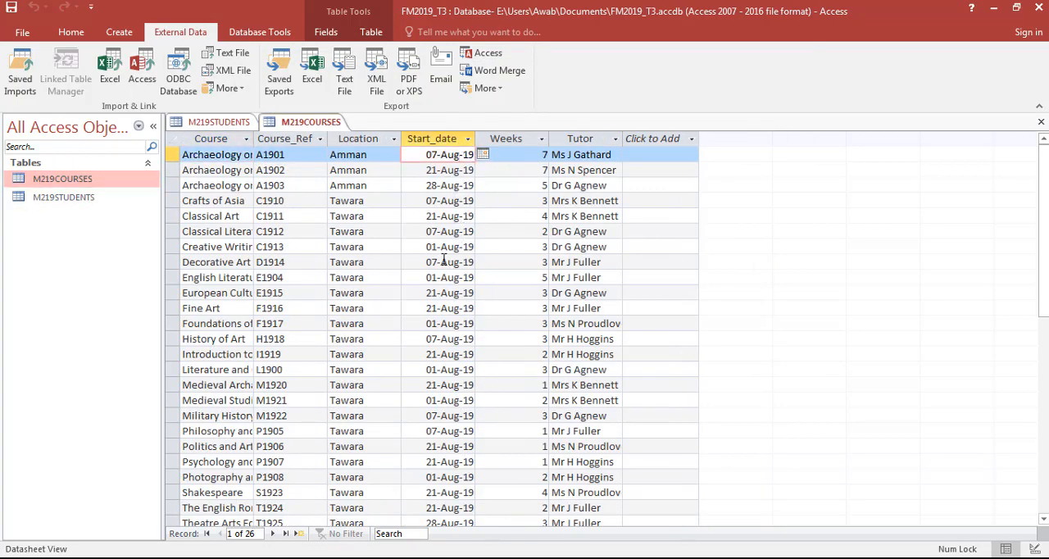
key(alt+Tab)
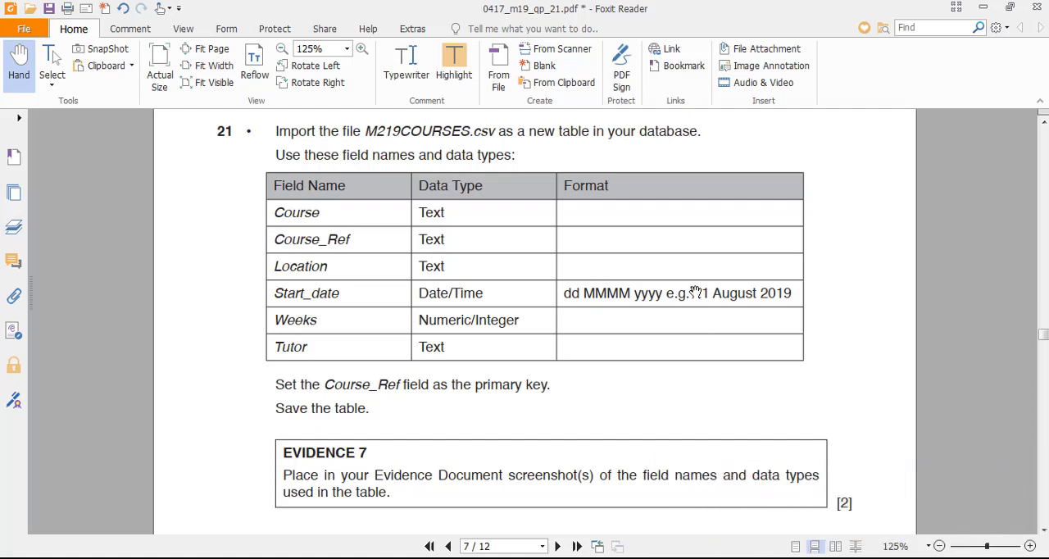
key(alt+Tab)
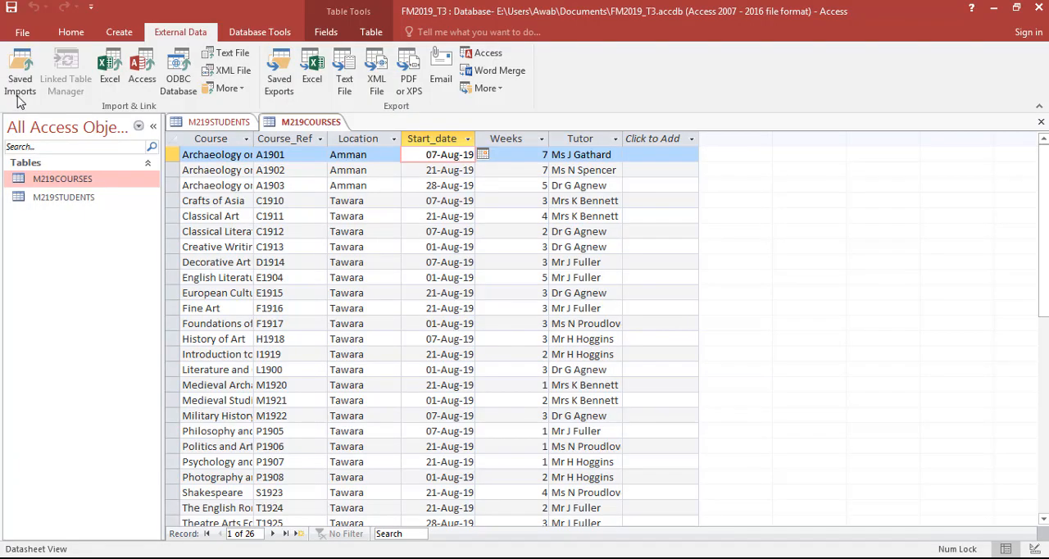
- In the M219COURSES table design, set the Start_date format to dd mmmm yyyy as in the exam paper, and save the table
click(71, 32)
click(19, 67)
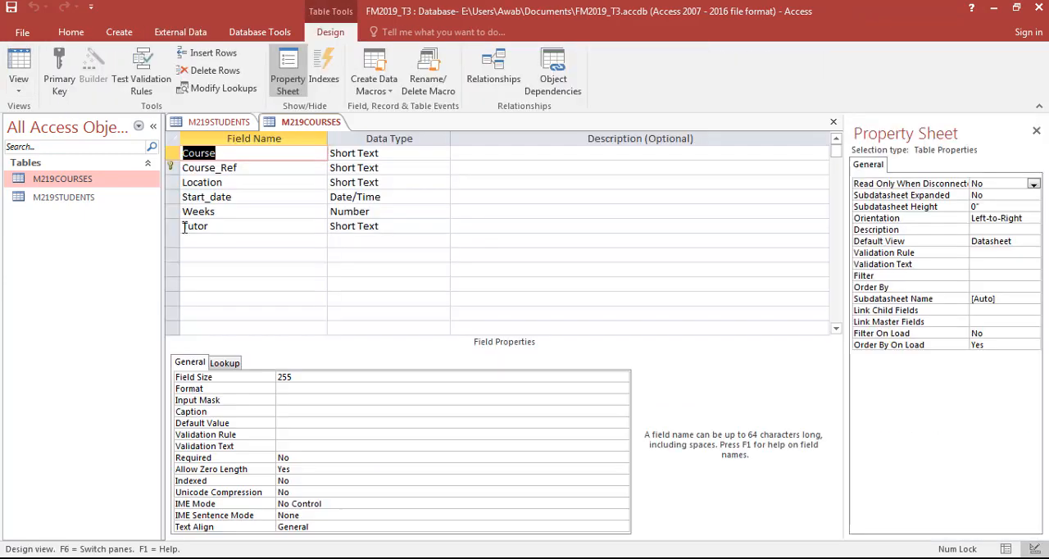
click(244, 199)
click(387, 197)
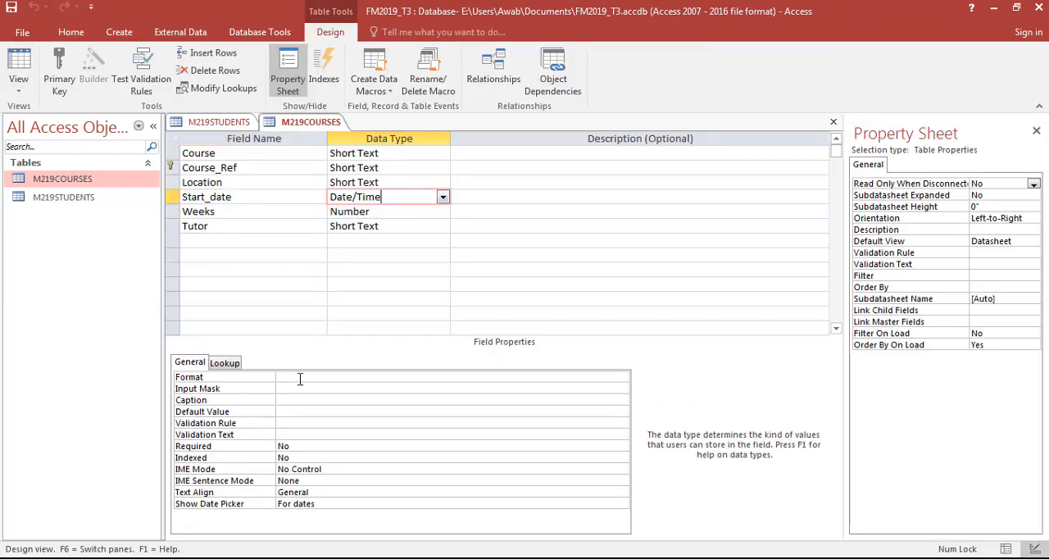
key(alt+Tab)
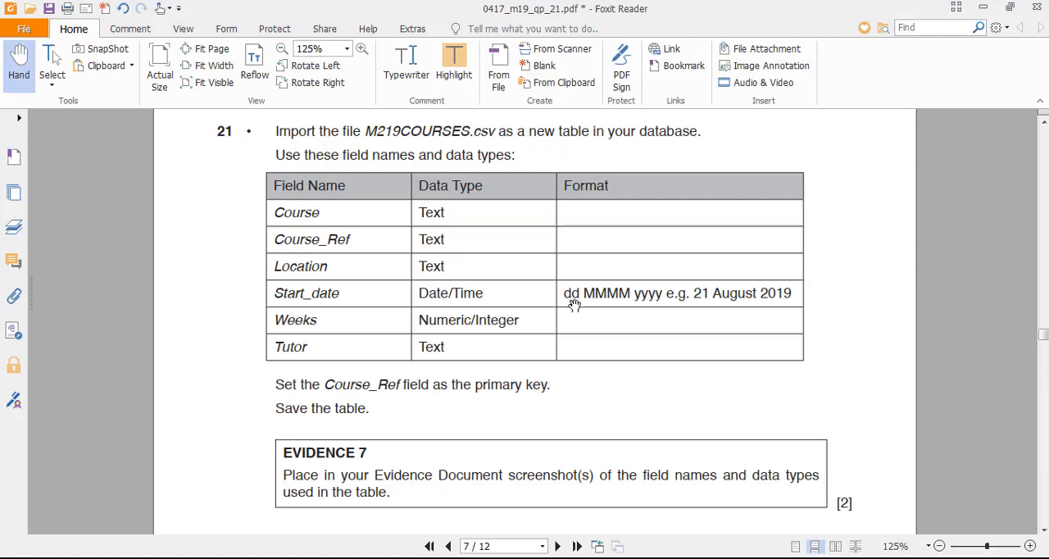
key(alt+Tab)
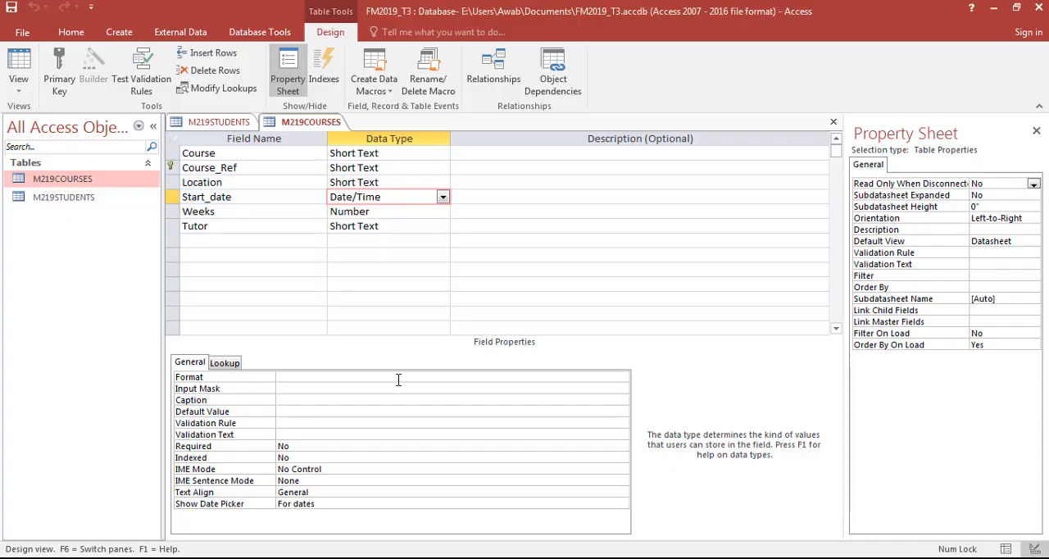
click(399, 378)
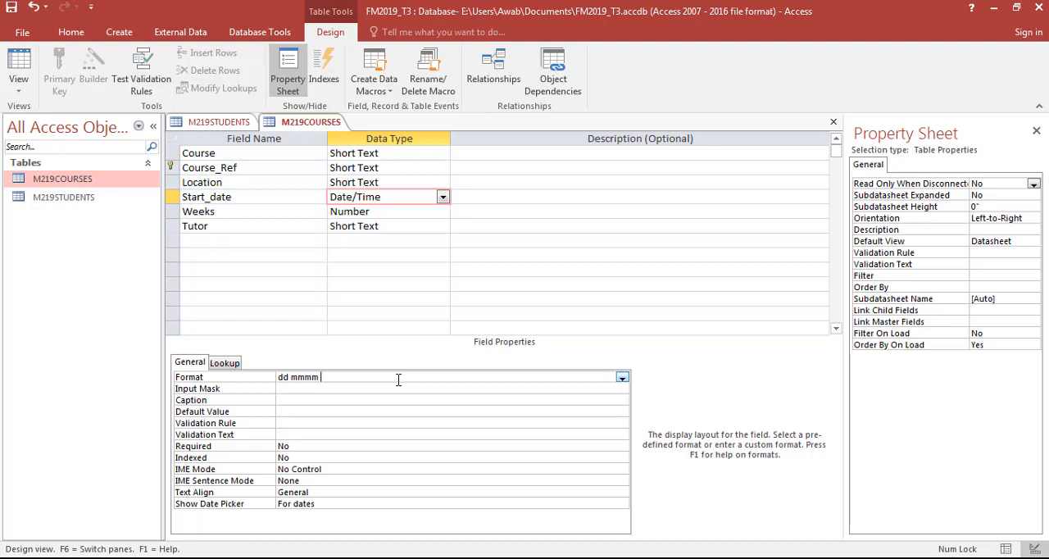
key(alt+Tab)
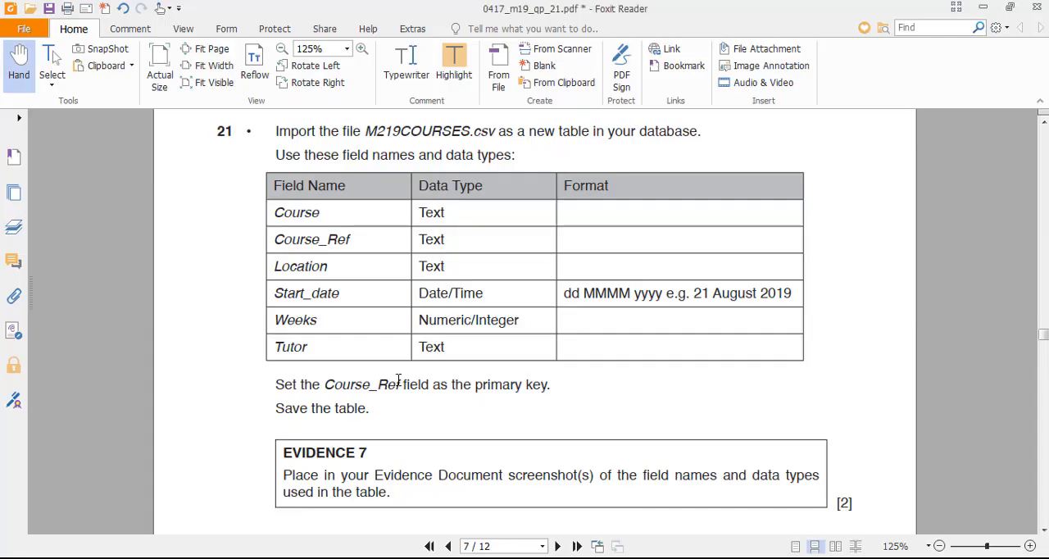
key(alt+Tab)
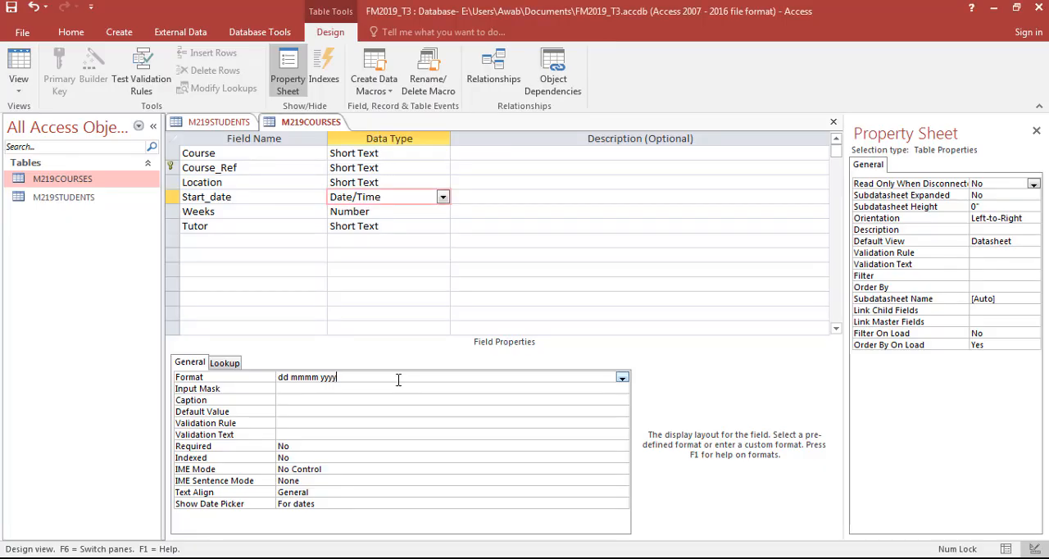
click(31, 72)
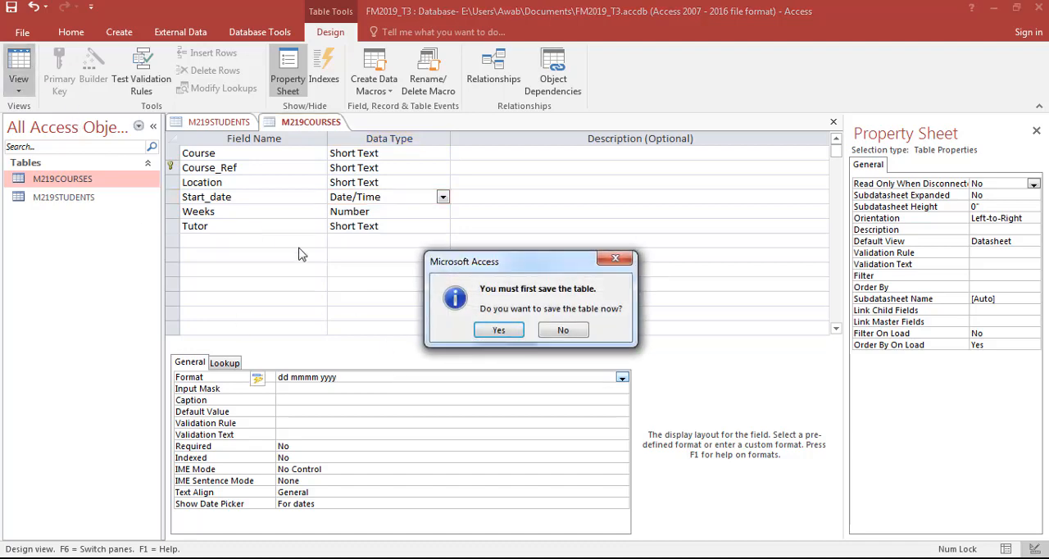
key(Return)
- Fit the Start_date column to its contents in the M219COURSES datasheet and go through the records to check the dates
double_click(475, 139)
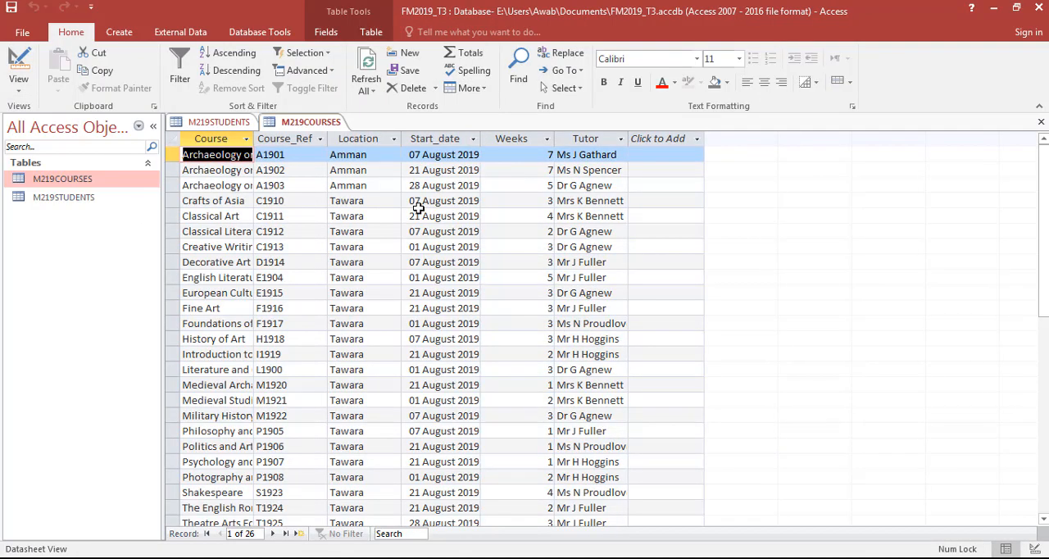
click(439, 156)
key(Down)
key(Down)
key(Down)
key(Down)
key(Down)
key(Down)
key(Down)
key(Down)
key(Down)
key(Down)
key(Down)
key(Down)
key(Down)
key(Down)
key(Down)
key(Down)
key(Down)
key(Down)
key(Down)
key(Down)
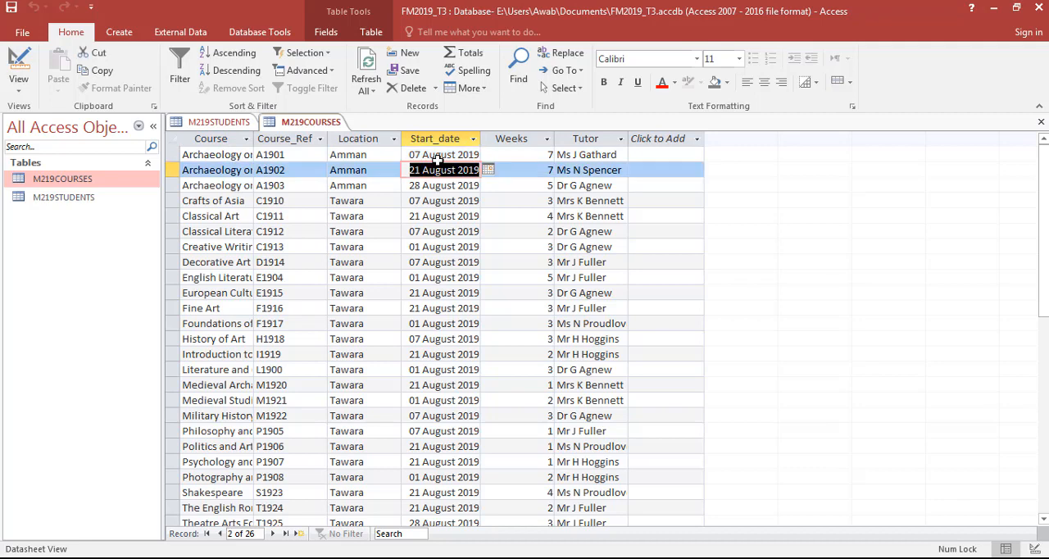
key(Up)
key(Up)
key(Up)
key(Up)
key(Up)
key(Up)
key(Up)
key(Up)
key(Up)
key(Up)
key(Up)
key(Up)
key(Up)
key(Up)
key(Up)
key(Up)
key(Up)
key(Up)
key(Up)
key(Up)
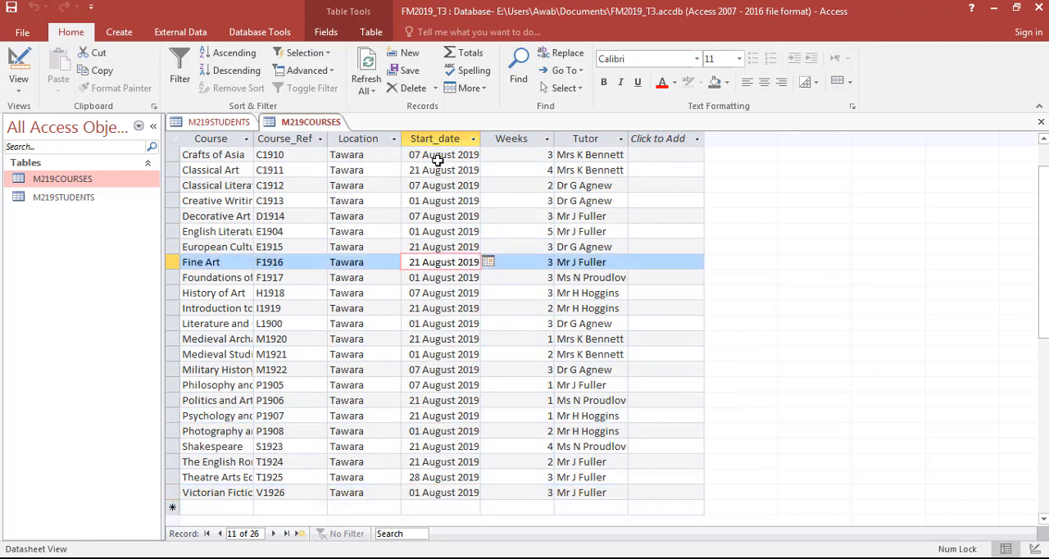
- Review the exam paper's Evidence 7 instructions and the question that follows on the data entry form
key(alt+Tab)
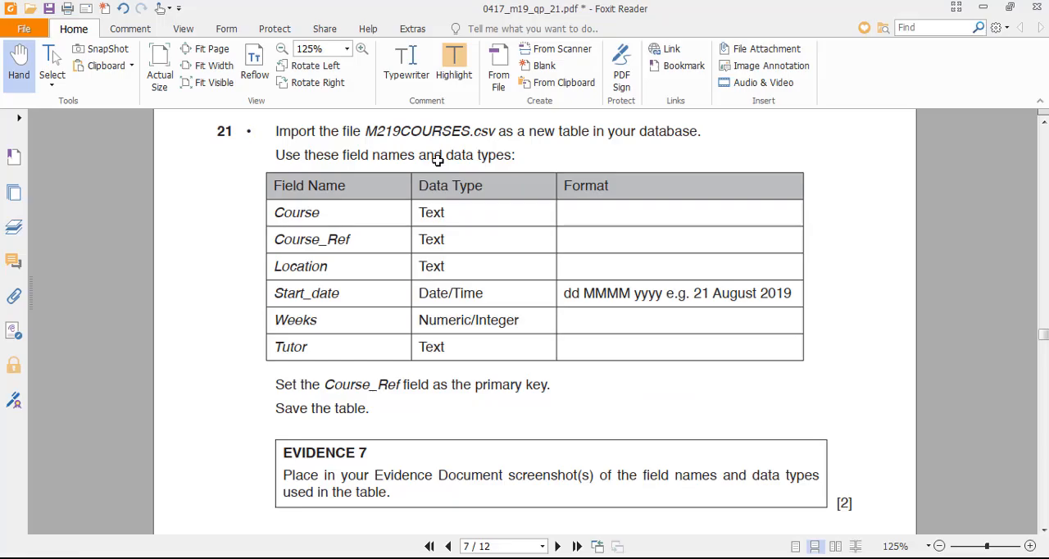
scroll(217, 326, down, 5)
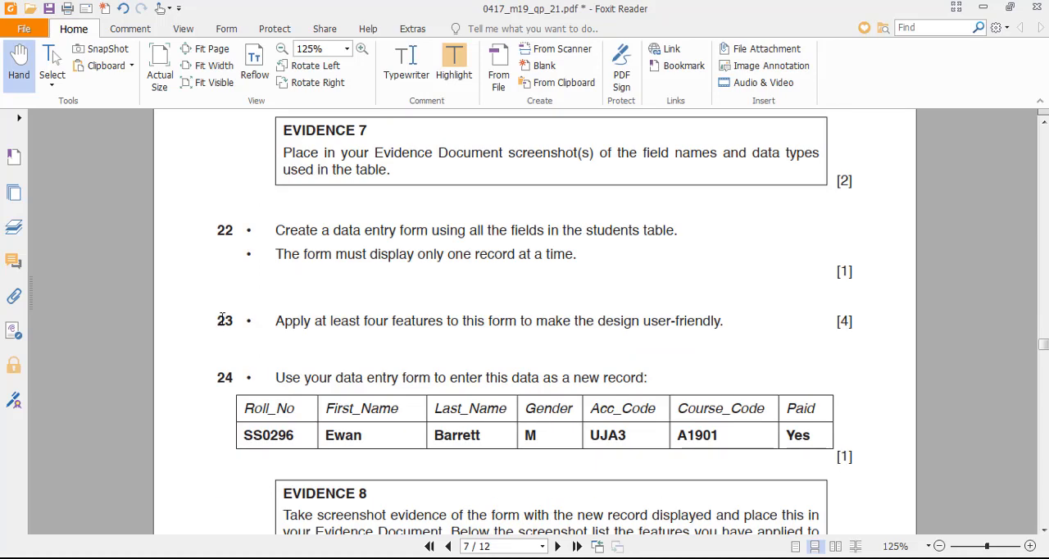
click(1044, 123)
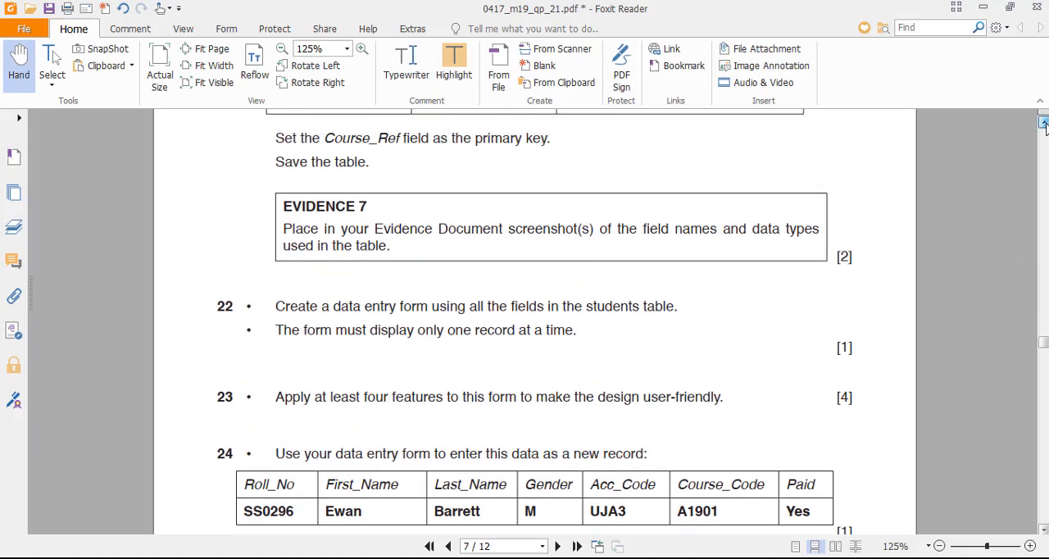
click(1043, 122)
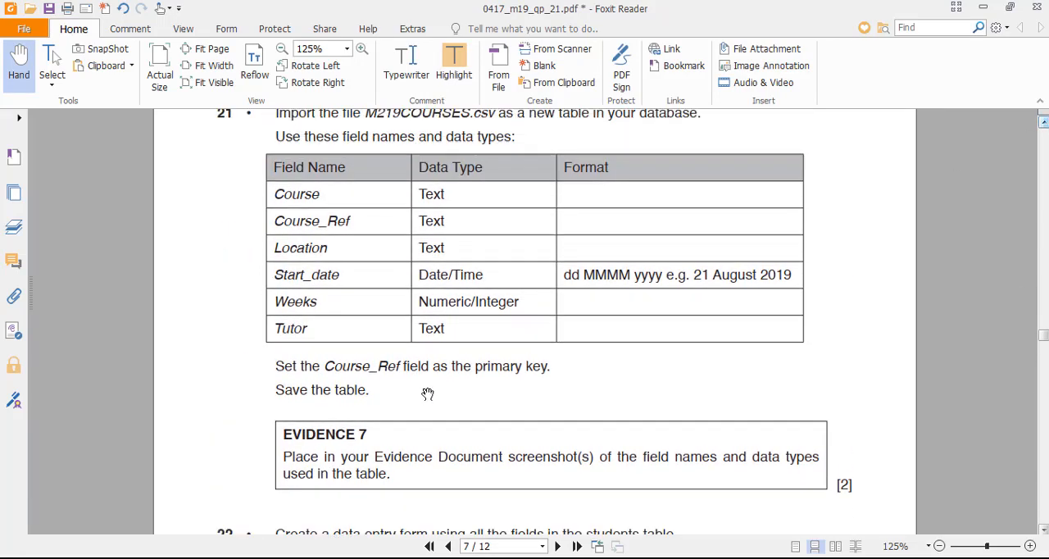
scroll(364, 393, down, 3)
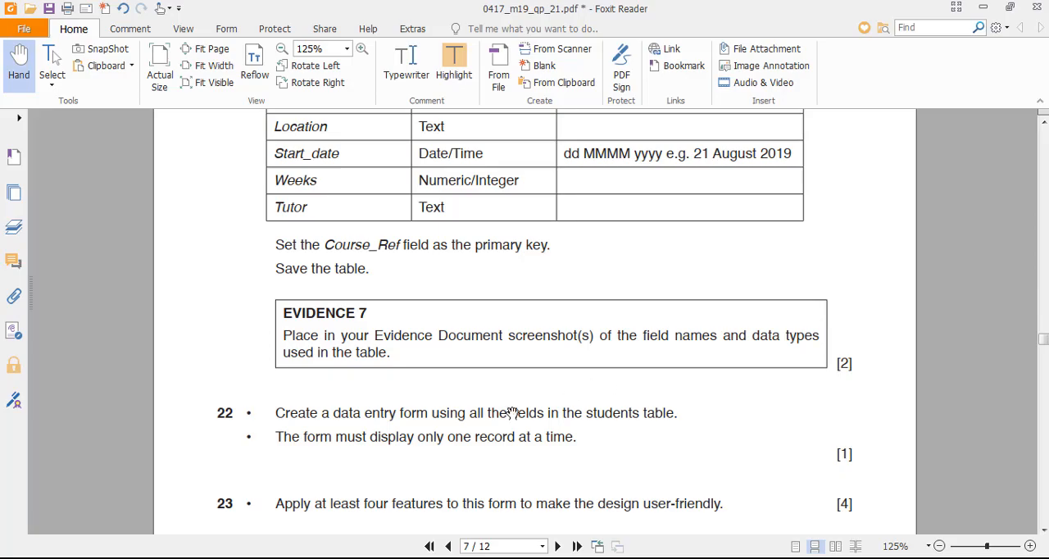
- Show M219COURSES in Design View and snip its field names, data types and Start_date format with the Snipping Tool
key(alt+Tab)
click(18, 62)
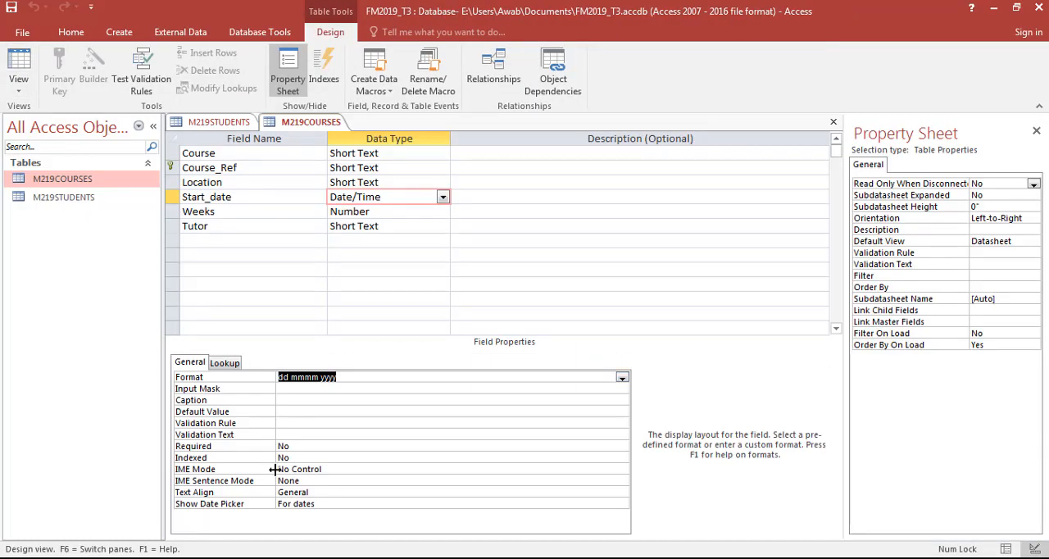
click(274, 557)
click(116, 51)
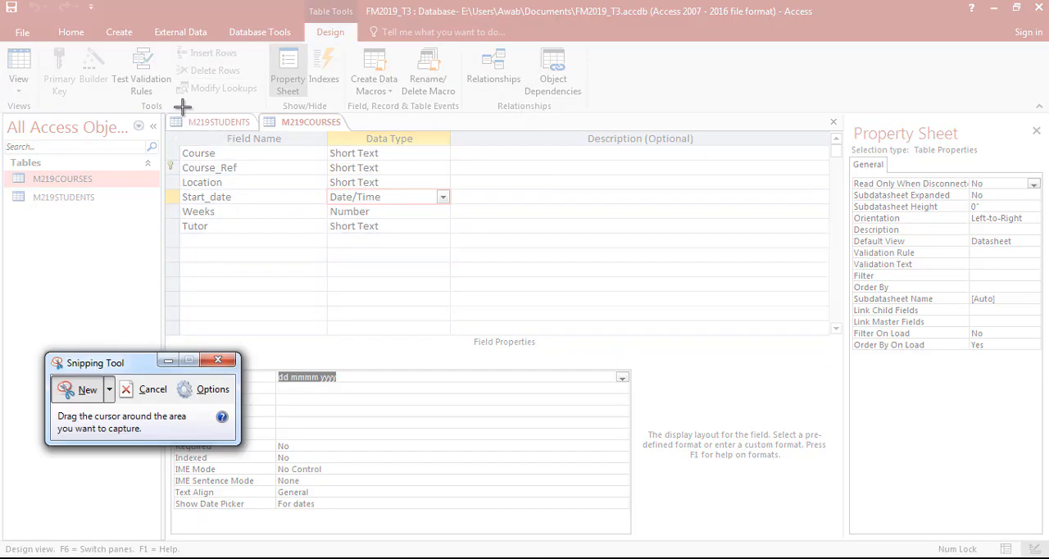
drag(167, 115, 471, 387)
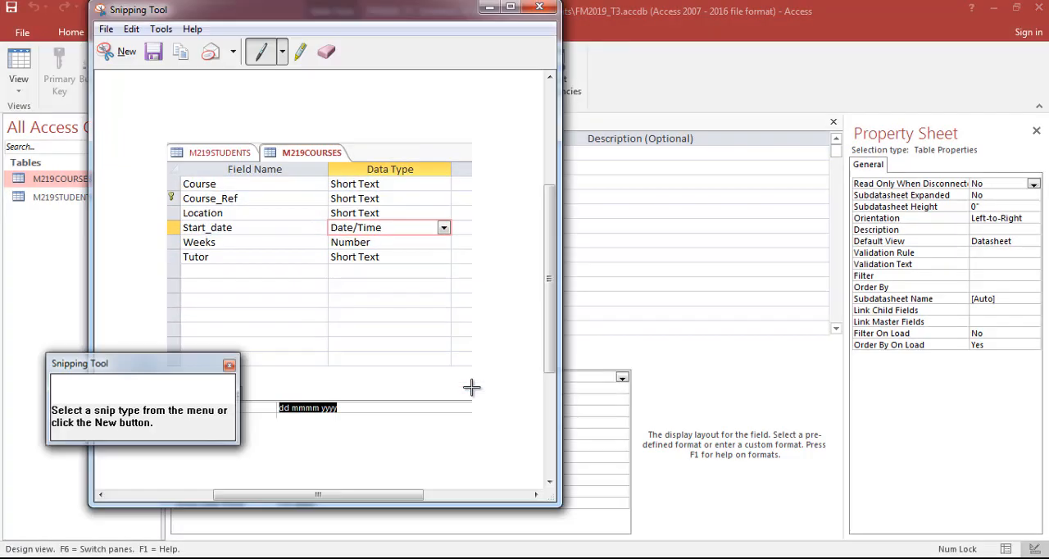
- Switch to the Word evidence document and paste the table design screenshot under Evidence 7
click(526, 557)
scroll(412, 403, down, 3)
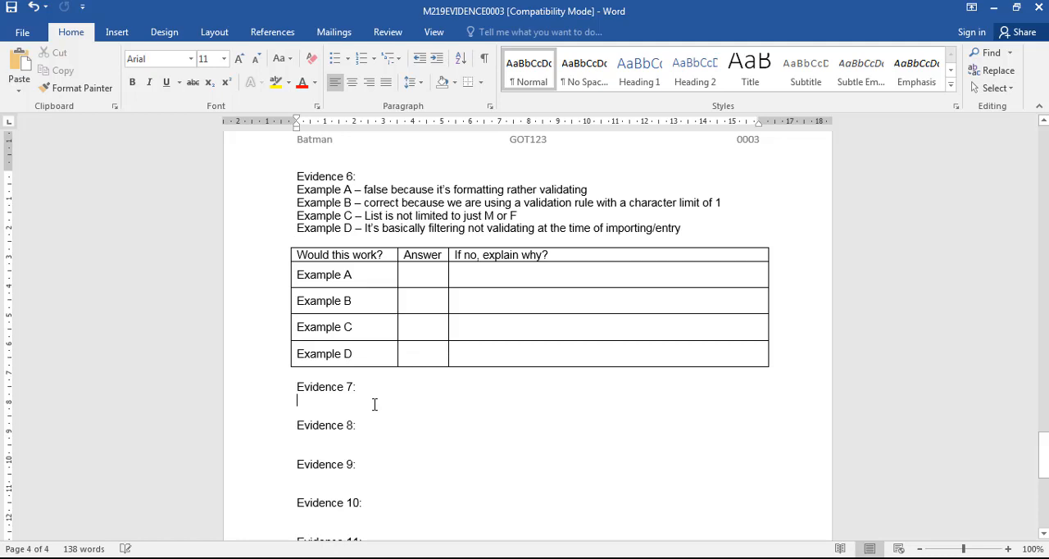
key(ctrl+v)
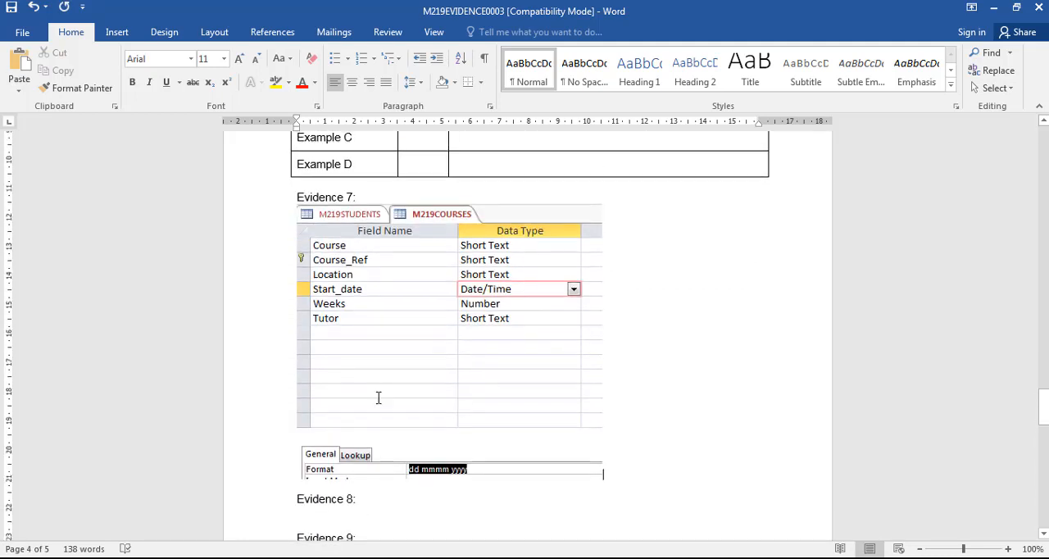
- Look over the Word evidence document, from the Evidence 6 answers through the empty headings up to Evidence 14
scroll(378, 398, down, 3)
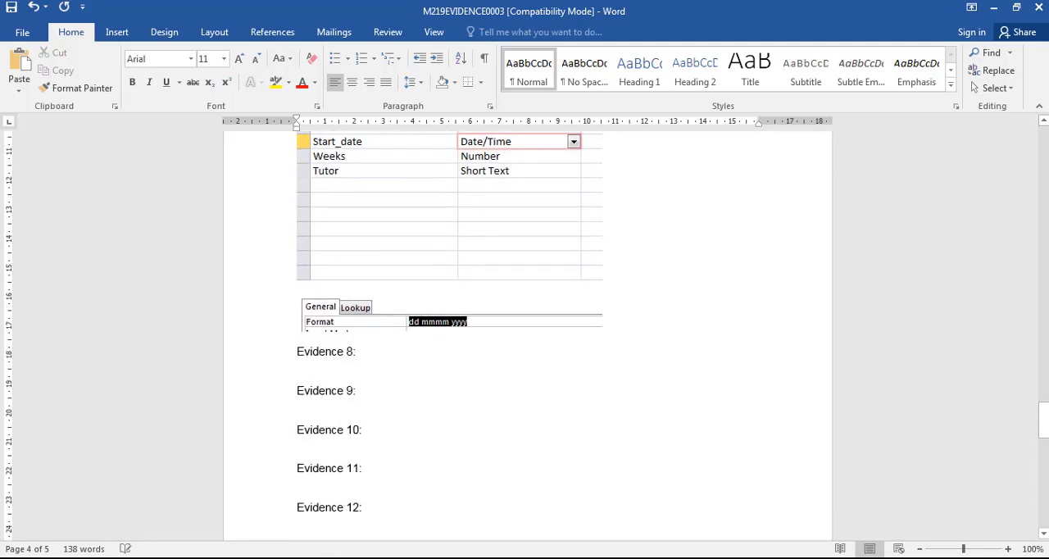
scroll(557, 430, down, 1)
scroll(546, 424, down, 6)
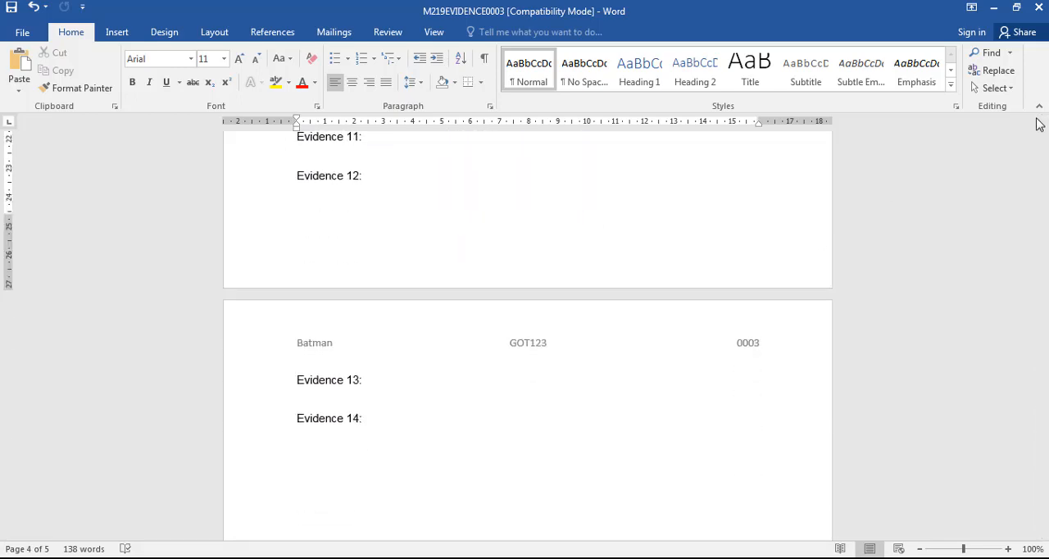
scroll(1047, 439, up, 3)
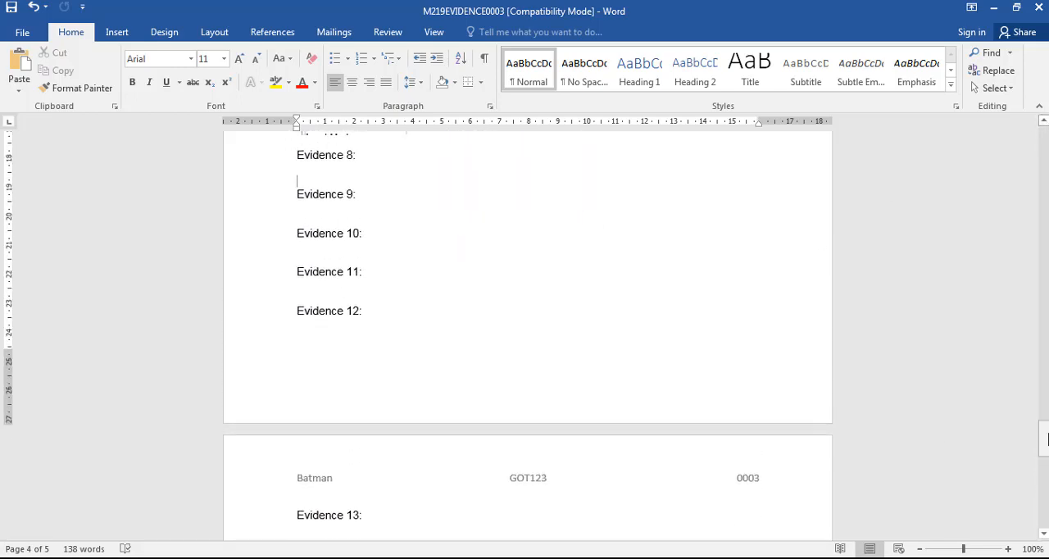
scroll(1047, 438, up, 14)
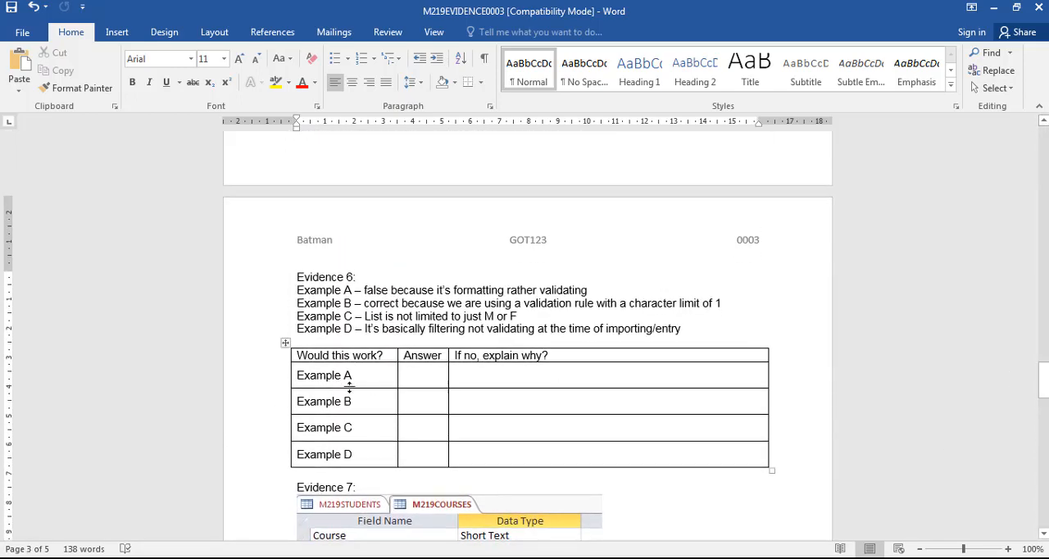
drag(744, 328, 295, 291)
click(719, 347)
scroll(719, 346, down, 9)
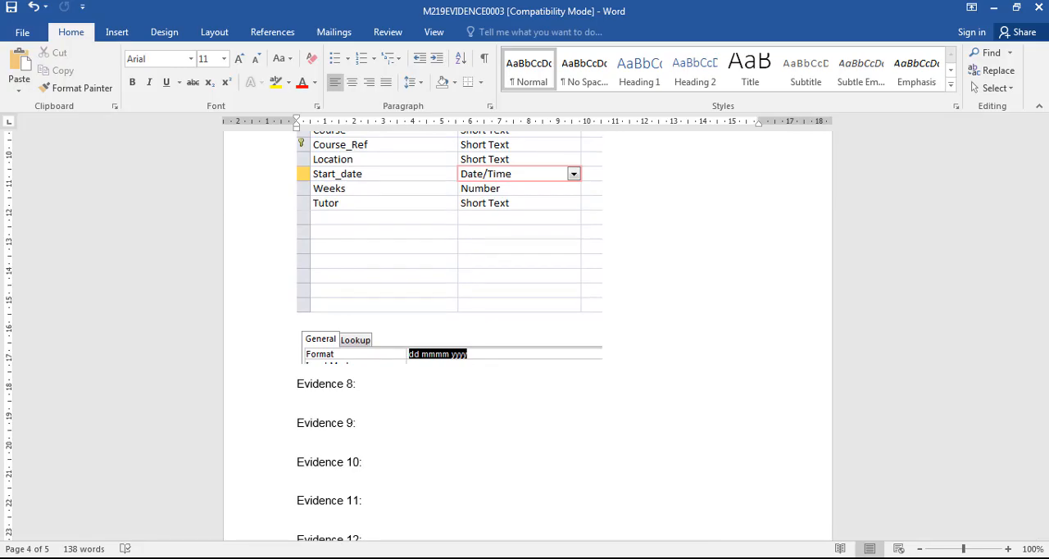
- Switch to the exam paper in Foxit Reader and highlight the word "students" in question 22
click(594, 557)
key(F9)
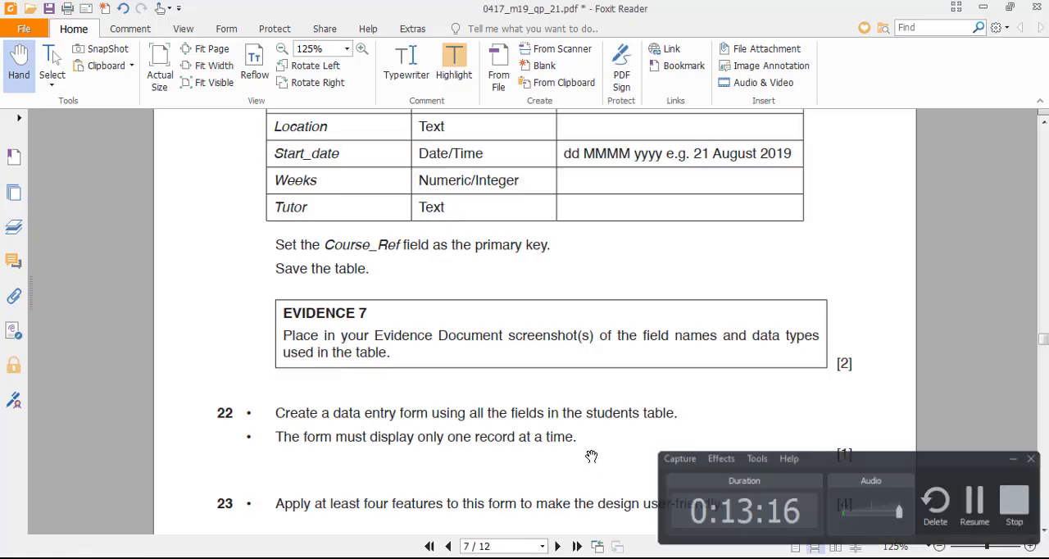
key(alt+Tab)
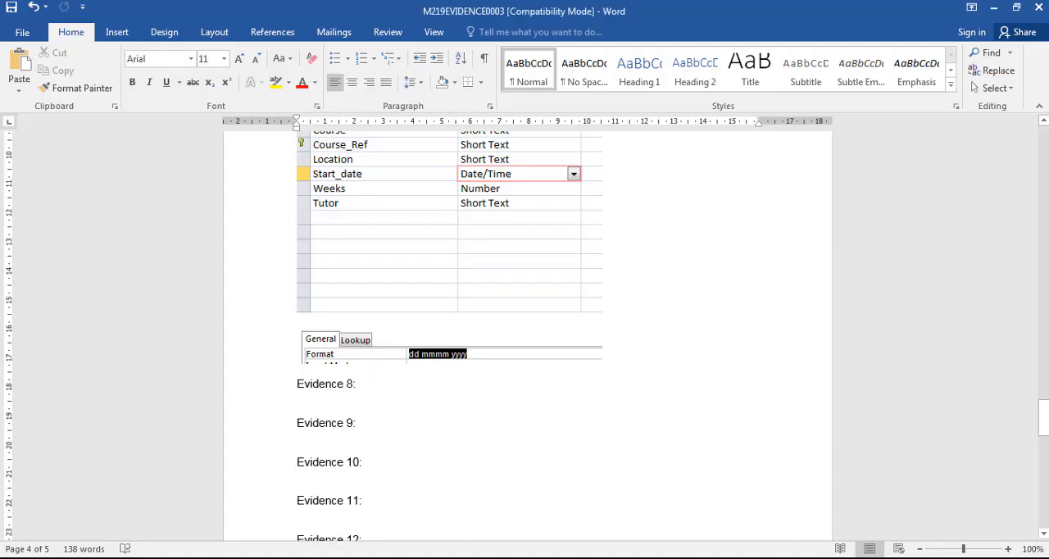
key(alt+Tab)
scroll(471, 401, down, 3)
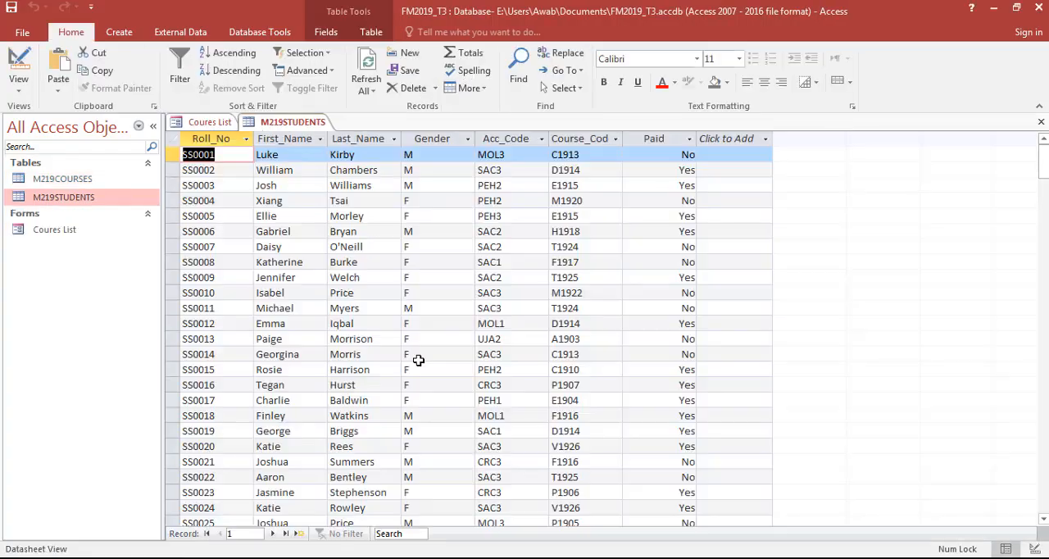
key(alt+Tab)
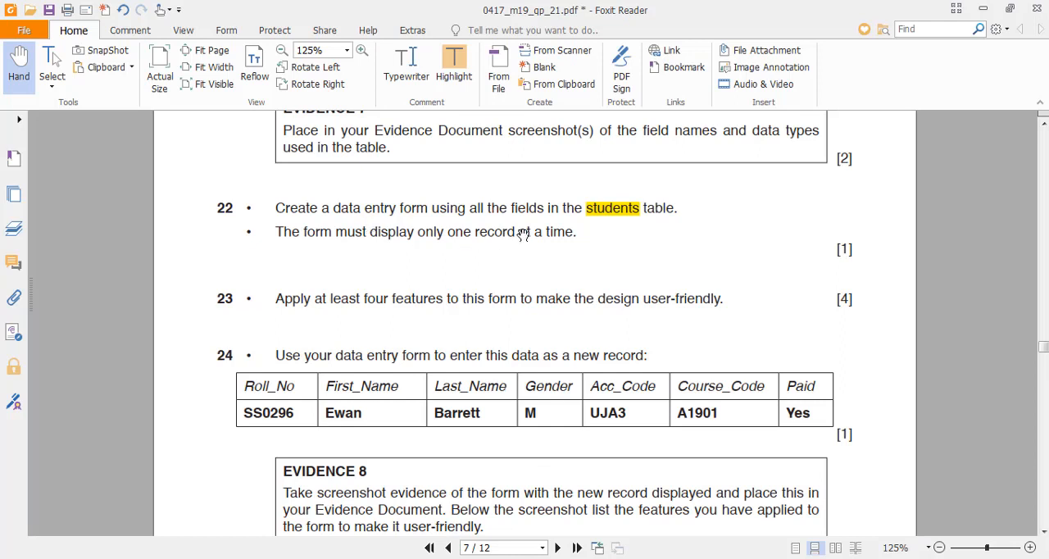
key(ctrl+z)
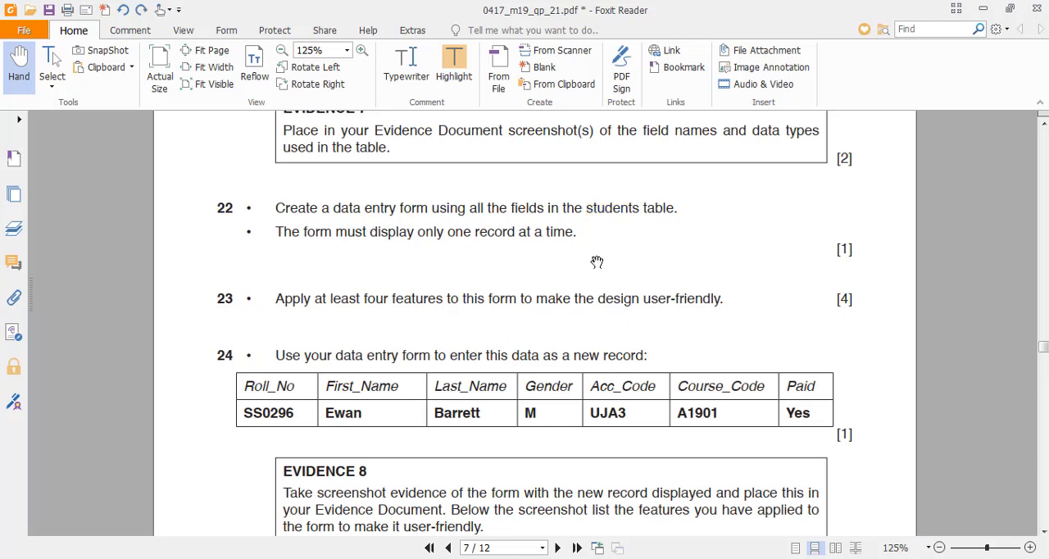
double_click(611, 204)
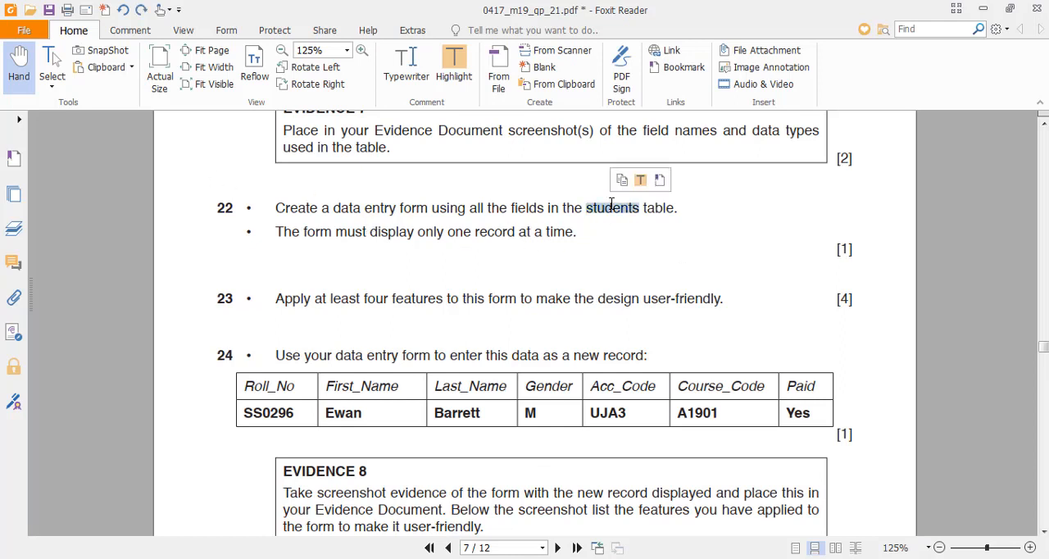
click(464, 74)
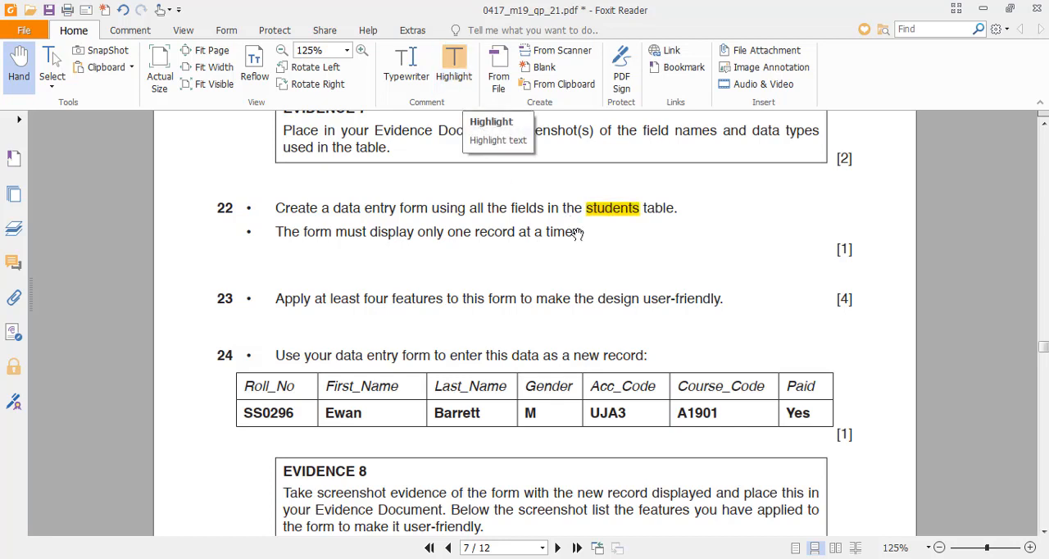
- Check the M219STUDENTS datasheet in Access against the exam paper's course field table and question 22
scroll(615, 264, up, 1)
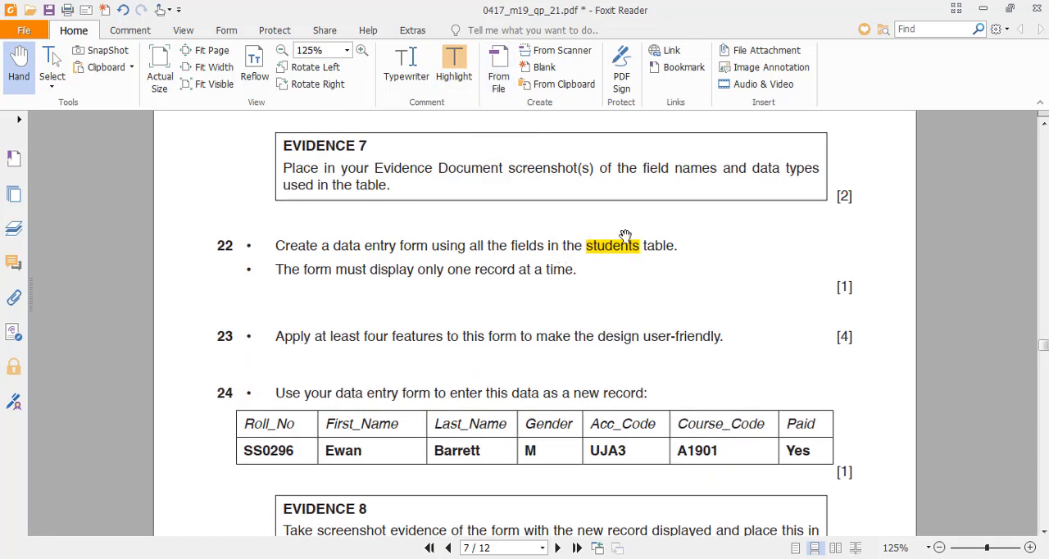
key(alt+Tab)
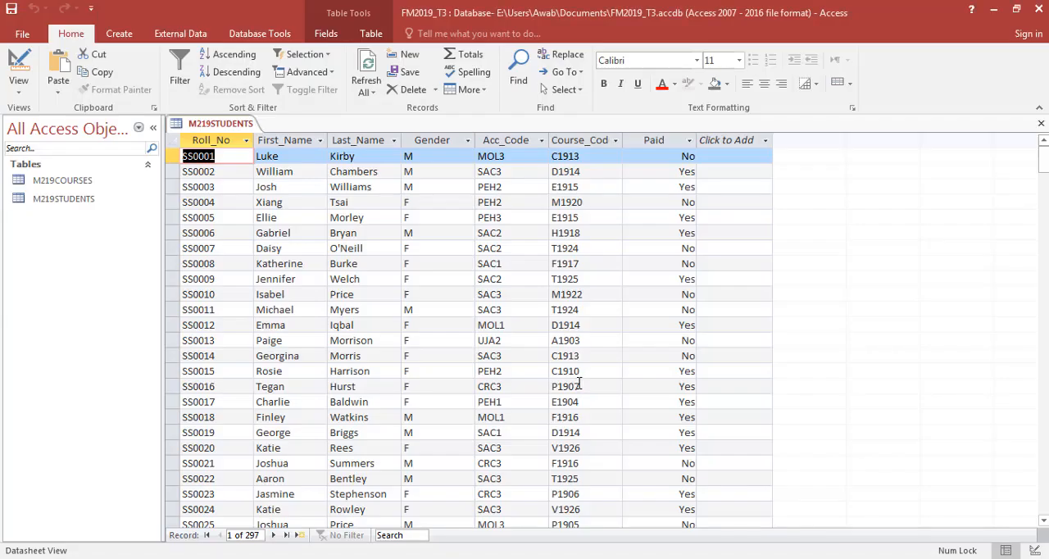
key(alt+Tab)
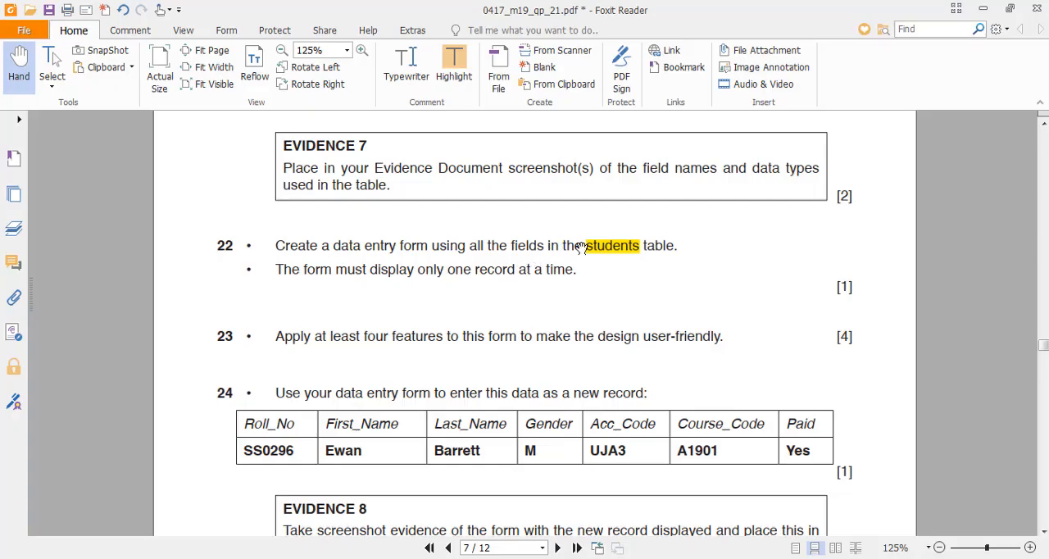
drag(616, 293, 608, 497)
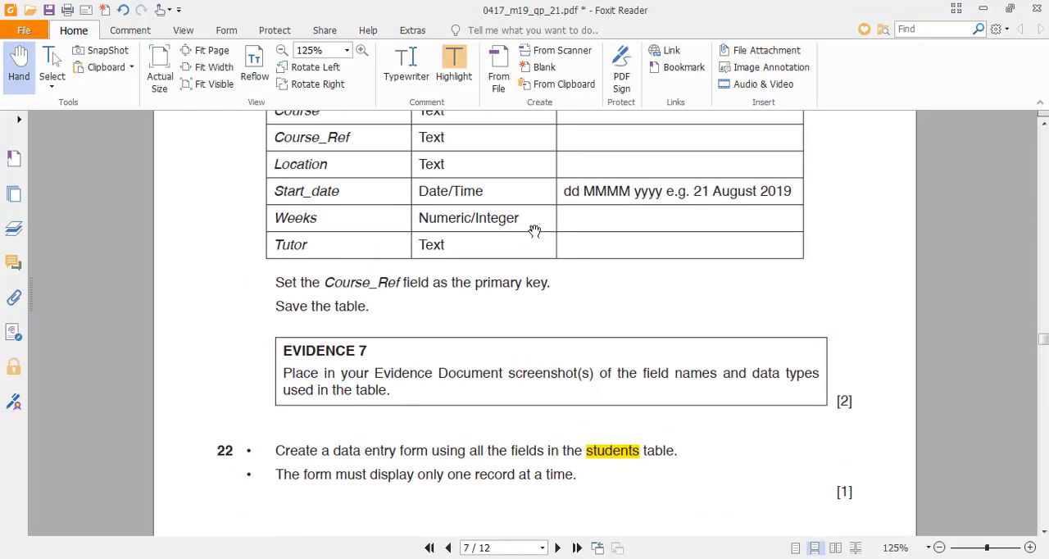
drag(534, 230, 495, 196)
drag(479, 407, 481, 222)
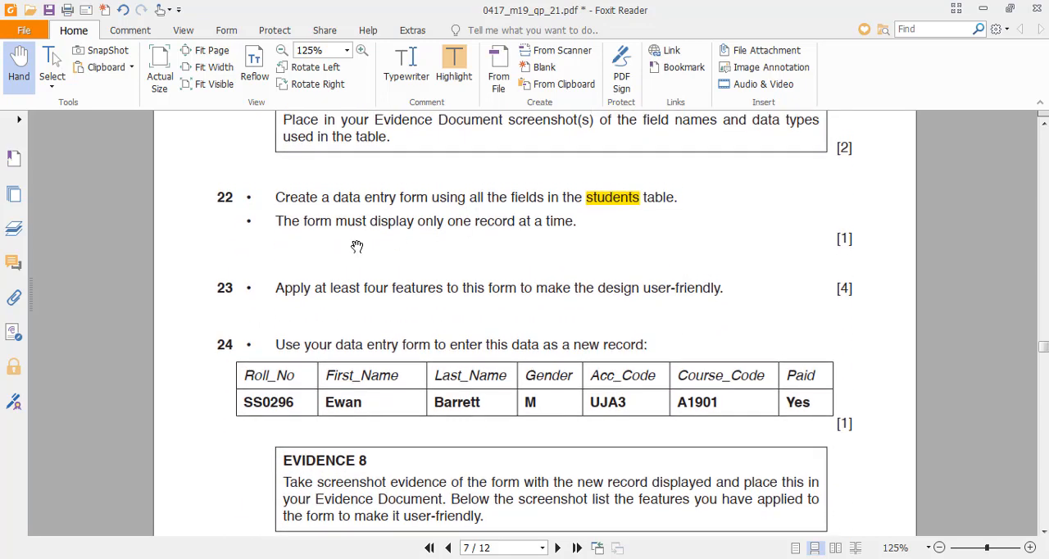
- Switch to Access and create a single-record form from all fields of the M219STUDENTS table
key(alt+Tab)
key(alt+Tab)
key(alt+Tab)
click(117, 37)
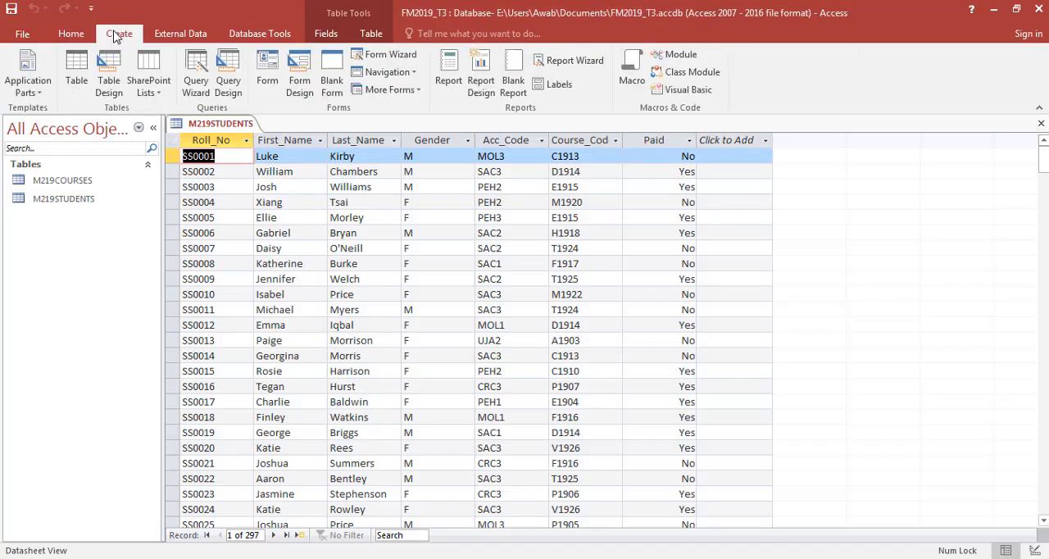
click(267, 80)
- Compare the new form with the exam paper's one-record requirement and read question 23 on user-friendly features
key(alt+Tab)
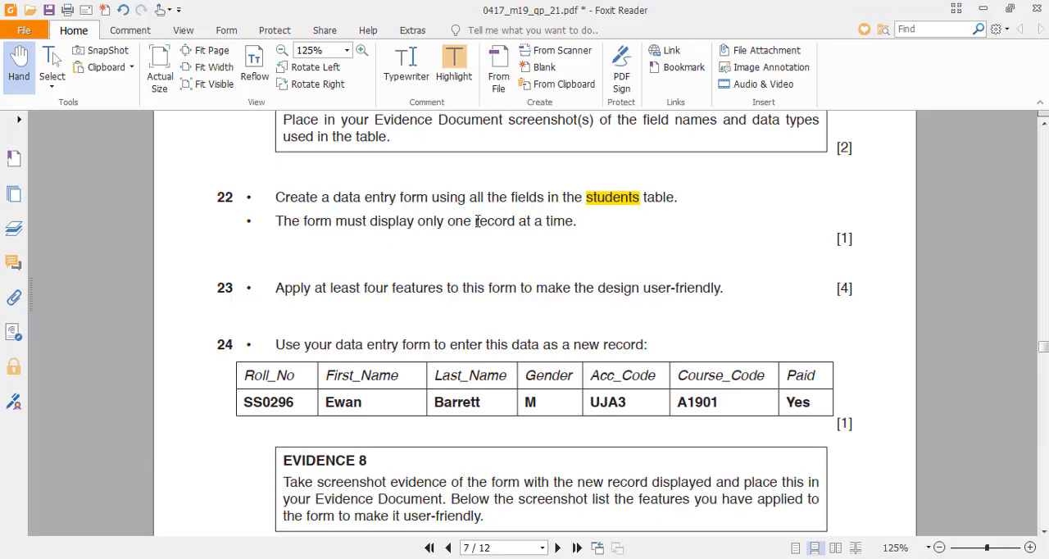
key(alt+Tab)
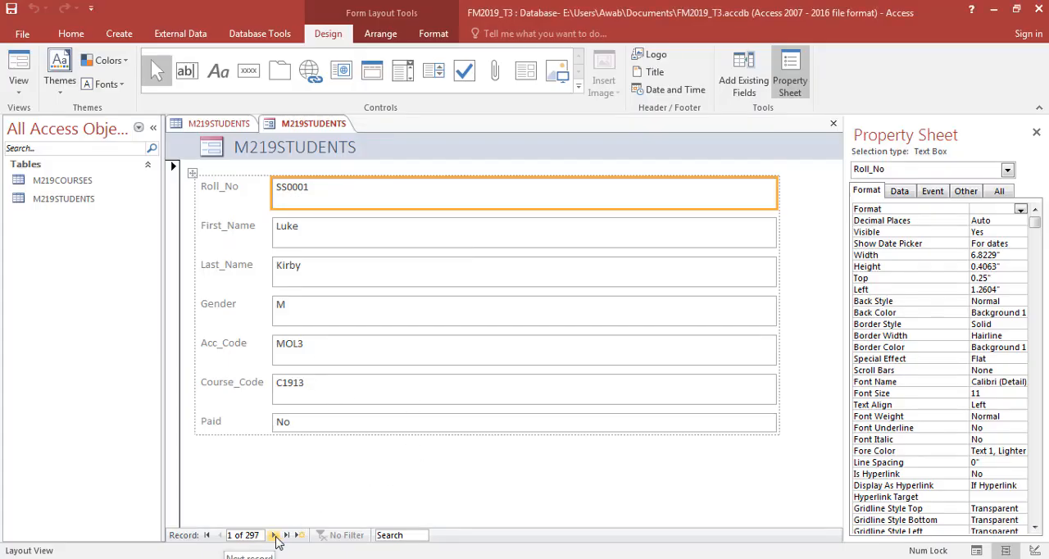
key(alt+Tab)
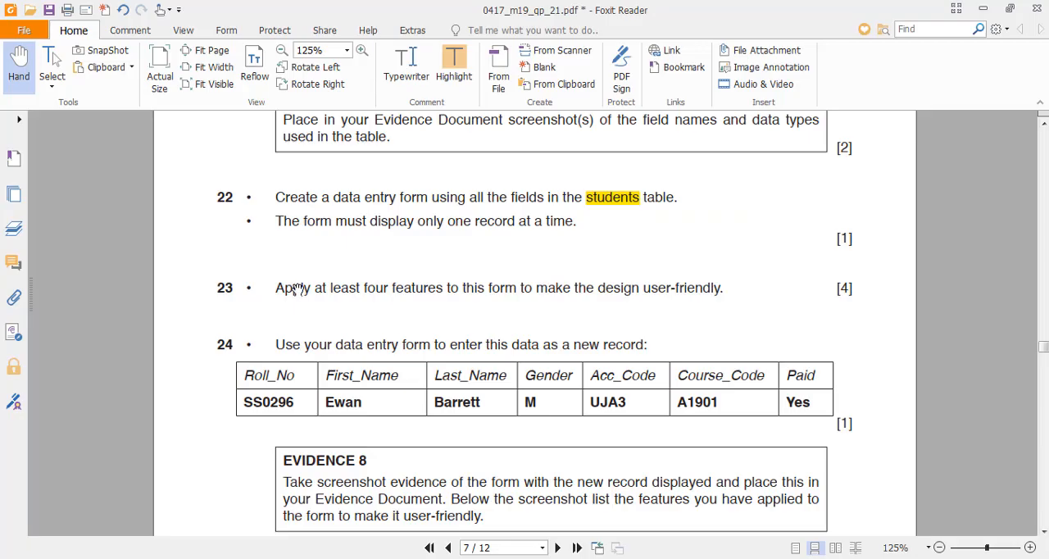
drag(277, 291, 731, 295)
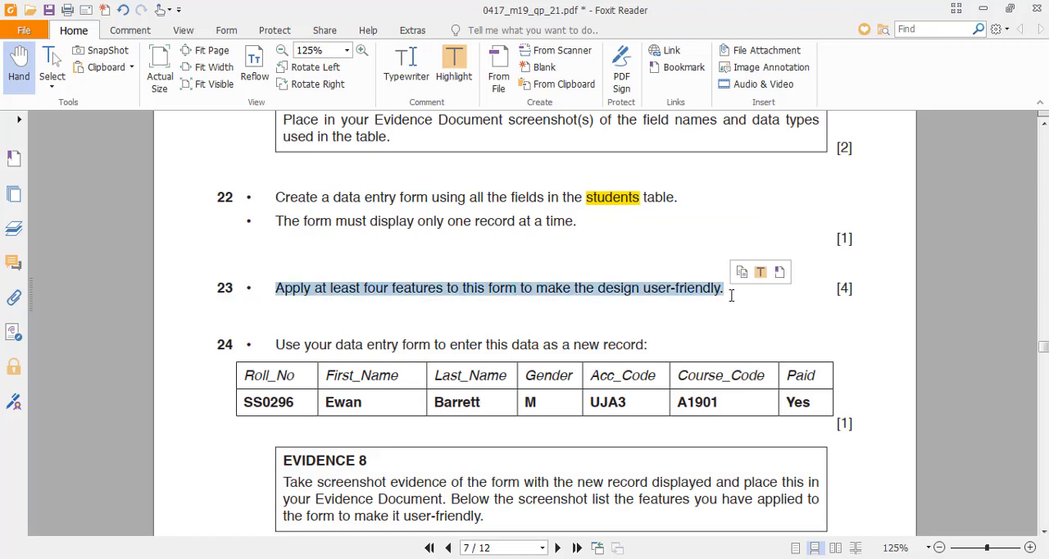
click(731, 295)
key(alt+Tab)
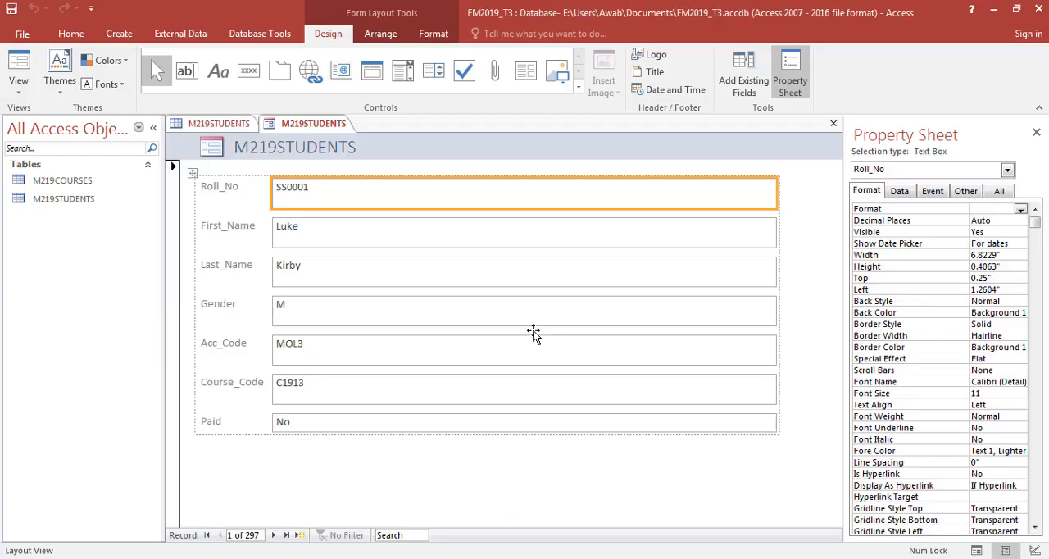
- Change the form's header title to "List of Students"
click(390, 489)
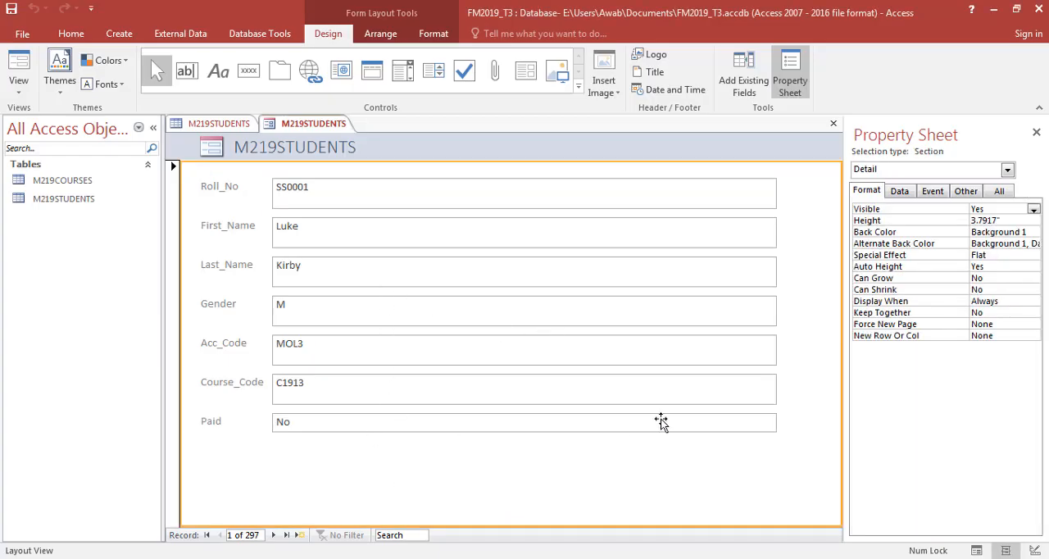
click(323, 140)
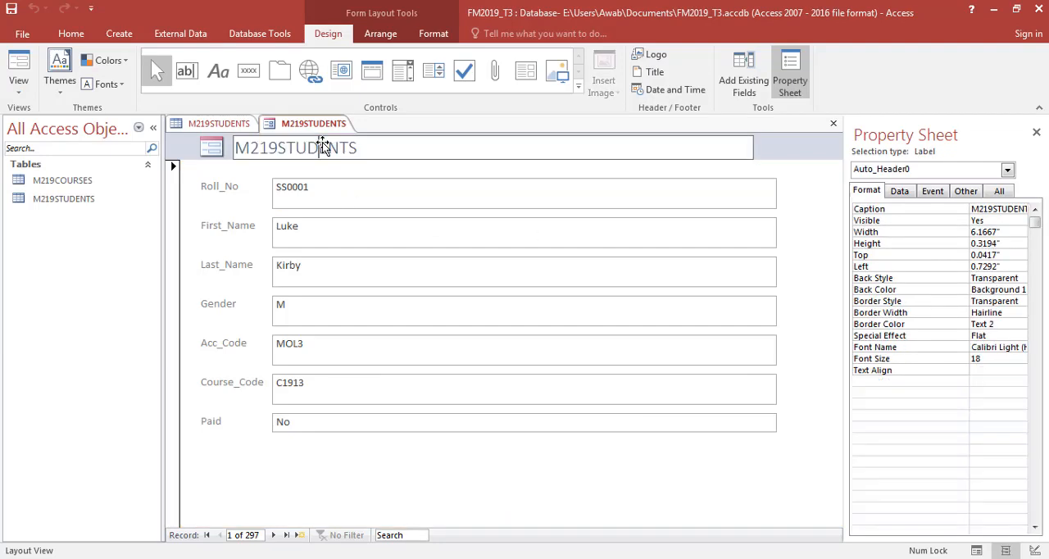
click(324, 145)
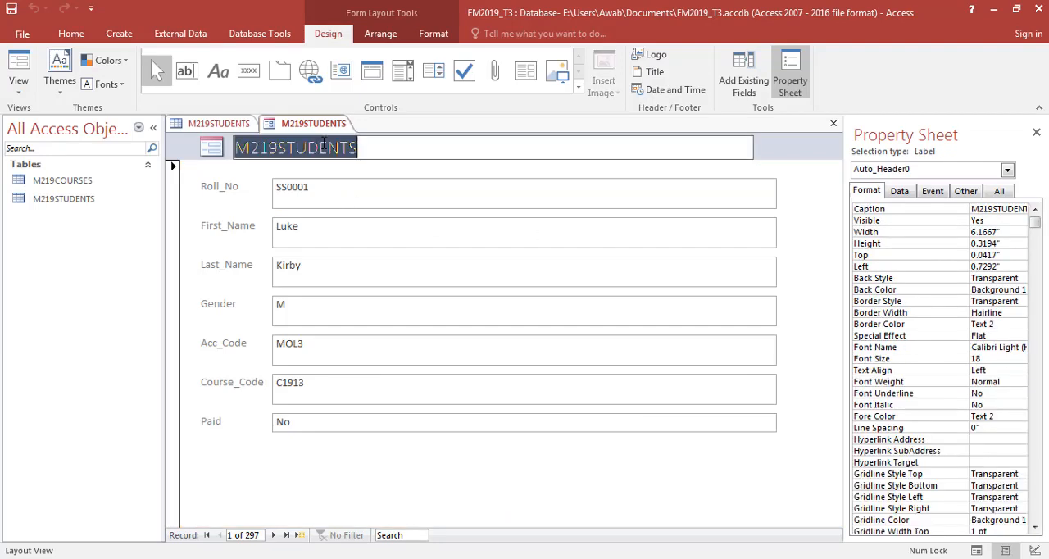
text(Kst)
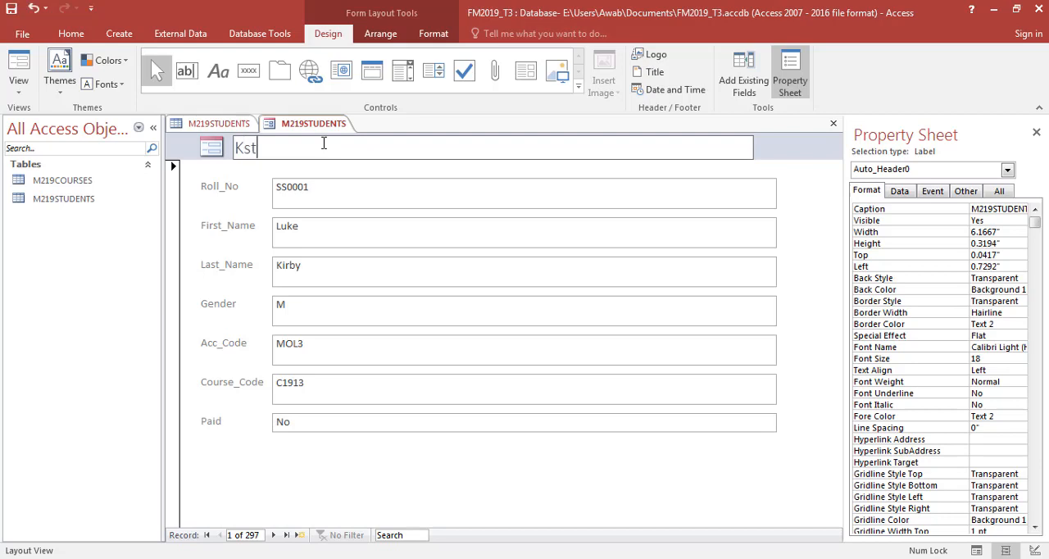
key(BackSpace)
key(BackSpace)
text(ist of Students)
key(Return)
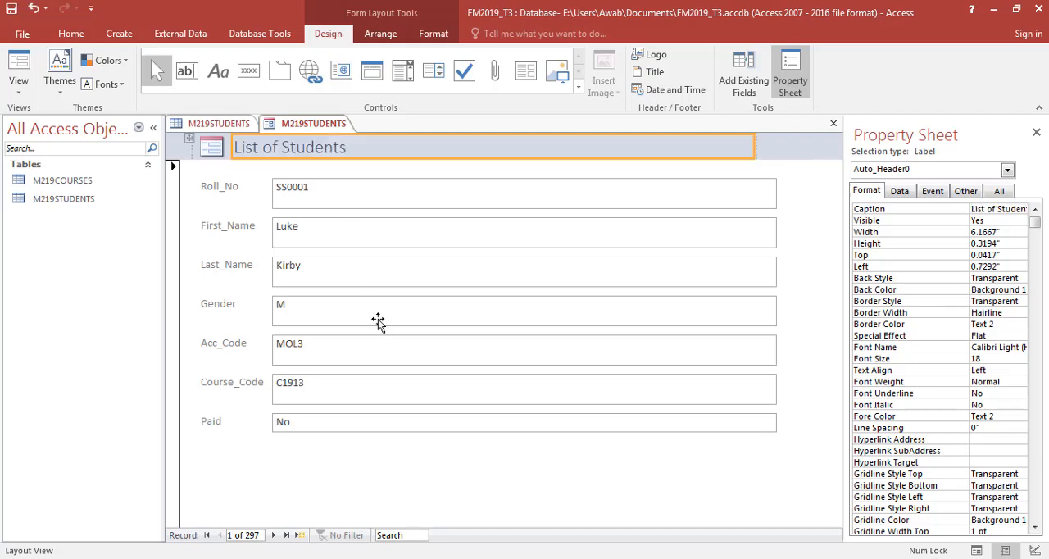
click(392, 480)
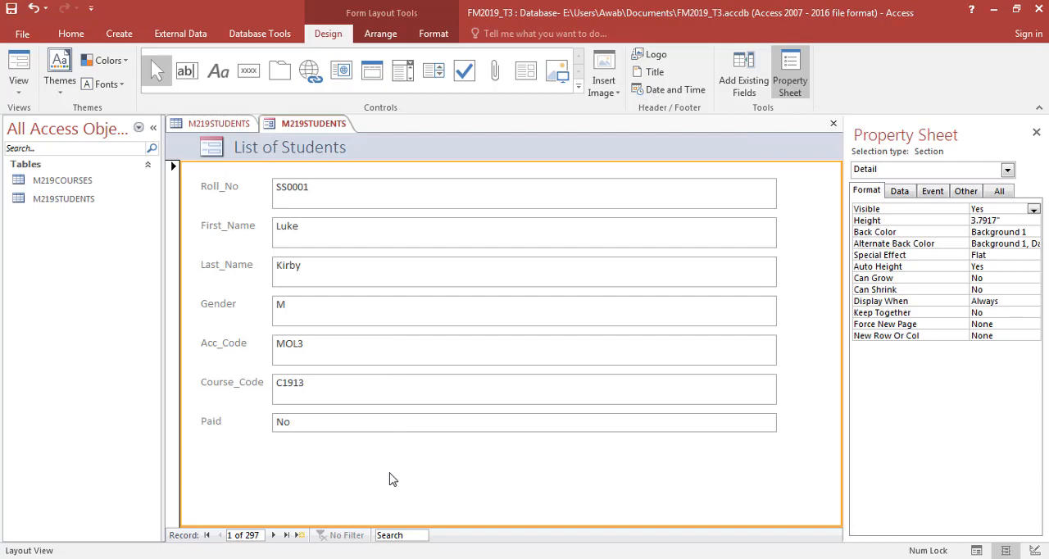
- Widen the gap between labels and data by moving the left edge of all seven text boxes to about 1.85 inches
click(376, 199)
shift+click(359, 230)
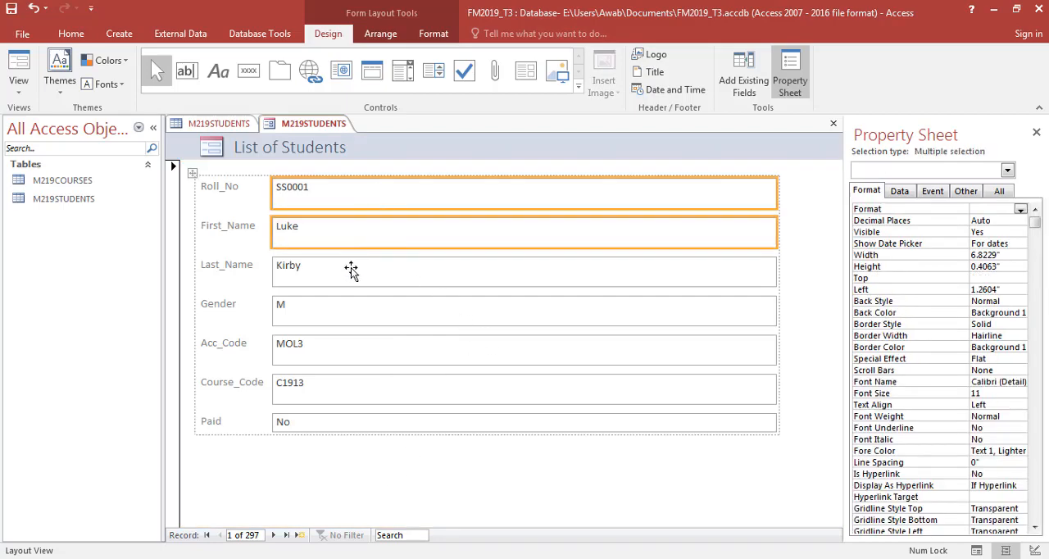
shift+click(351, 271)
shift+click(340, 316)
shift+click(336, 353)
shift+click(335, 395)
shift+click(335, 416)
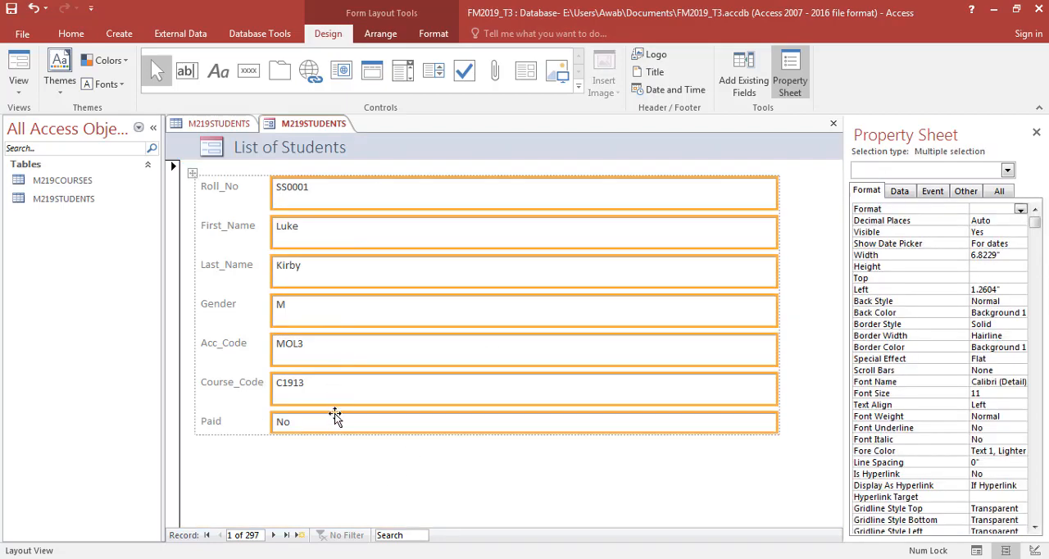
drag(272, 279, 316, 280)
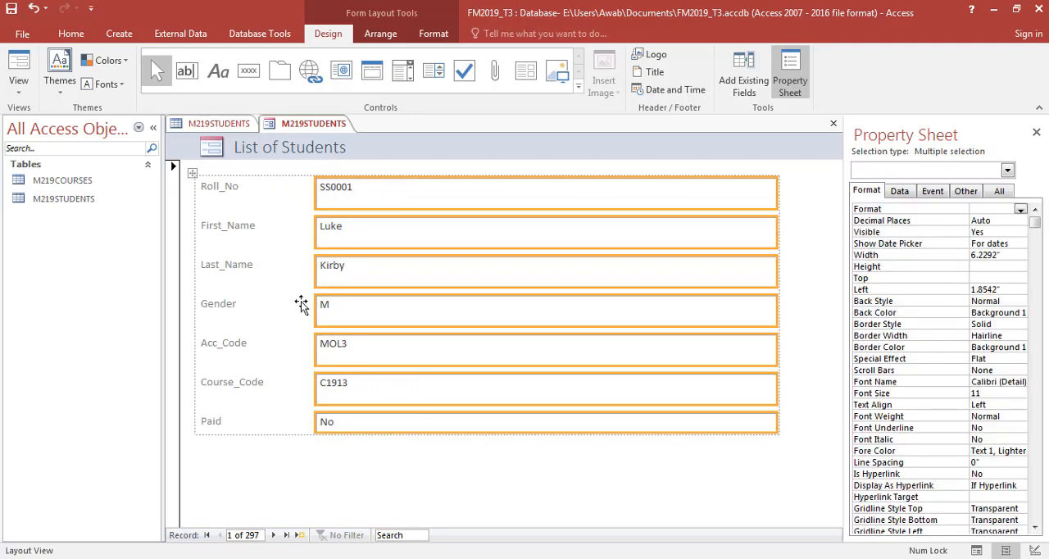
click(276, 471)
- Shorten all seven text boxes together from their right edge to roughly two fifths of their width
click(753, 206)
shift+click(742, 231)
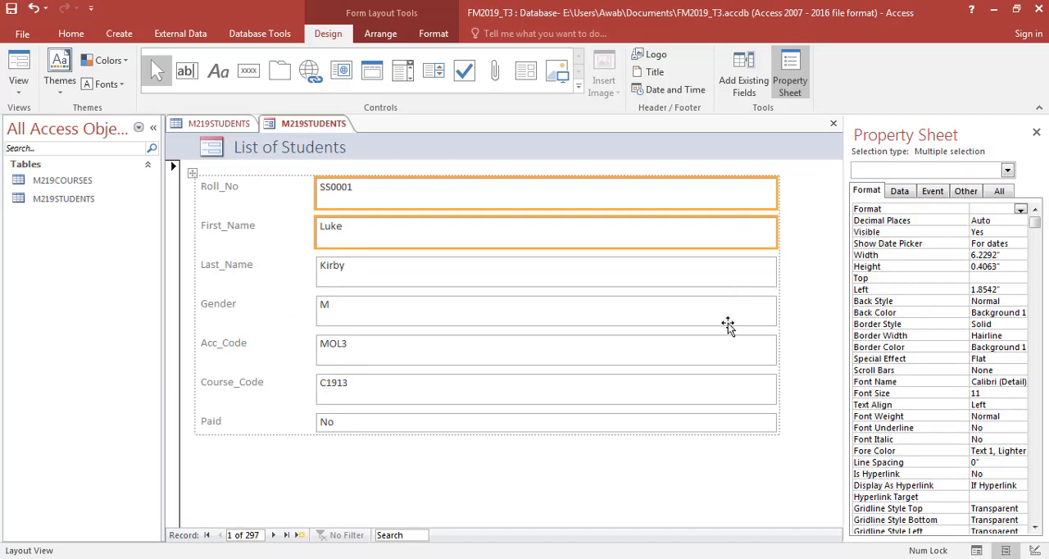
shift+click(726, 315)
shift+click(728, 274)
shift+click(721, 348)
shift+click(724, 385)
shift+click(724, 425)
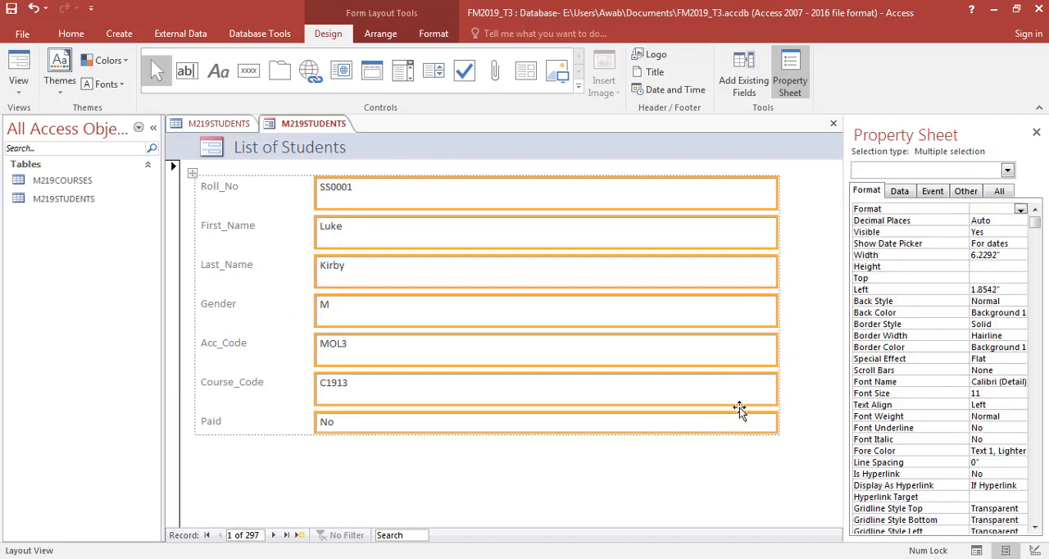
drag(783, 315, 504, 277)
click(677, 279)
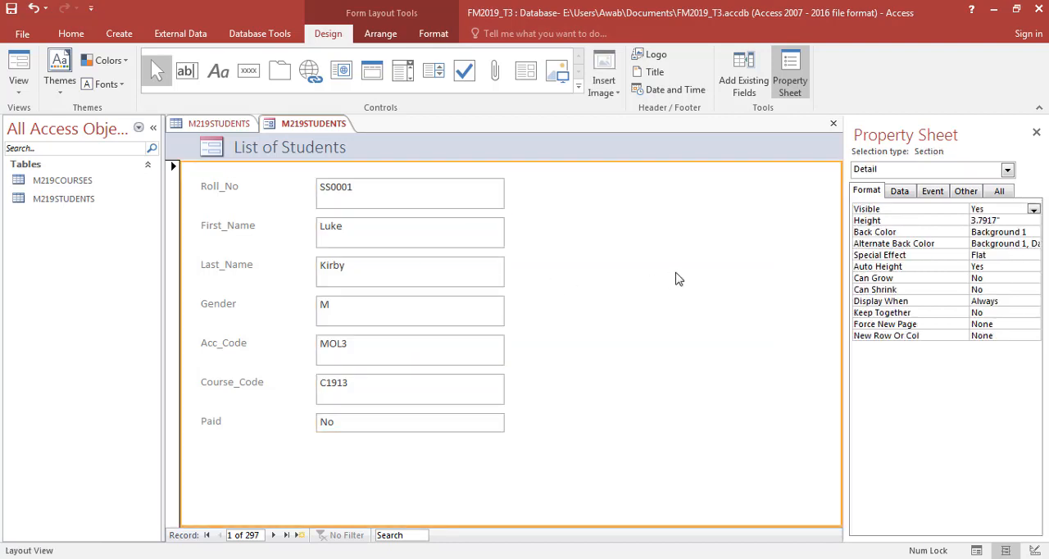
- Save the form under the name "List of Students"
click(257, 147)
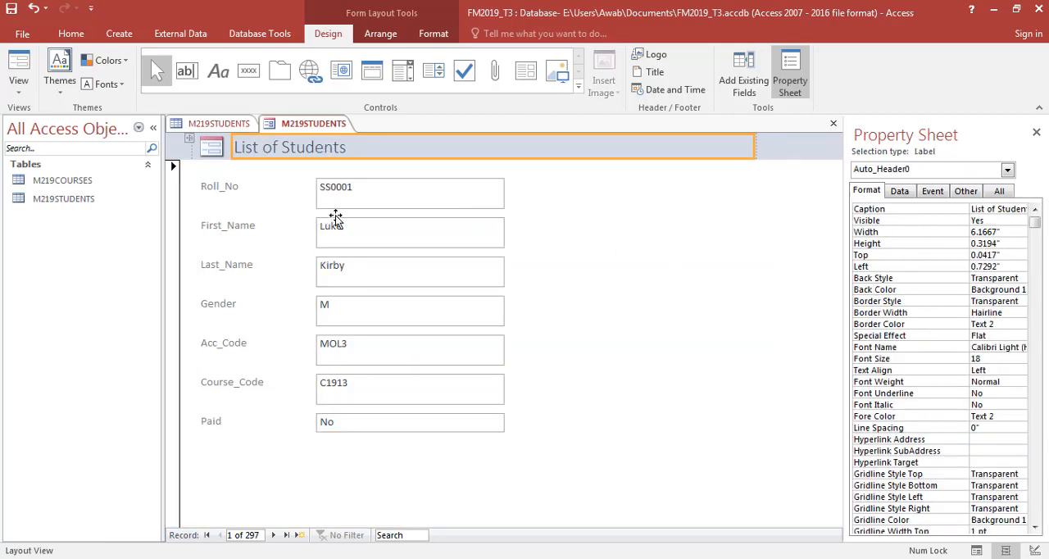
click(644, 264)
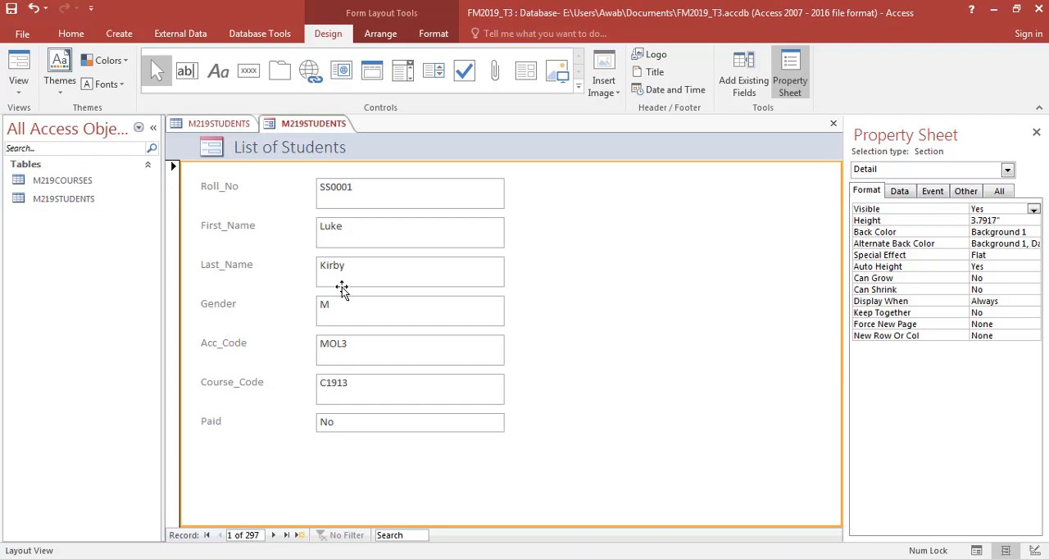
key(ctrl+s)
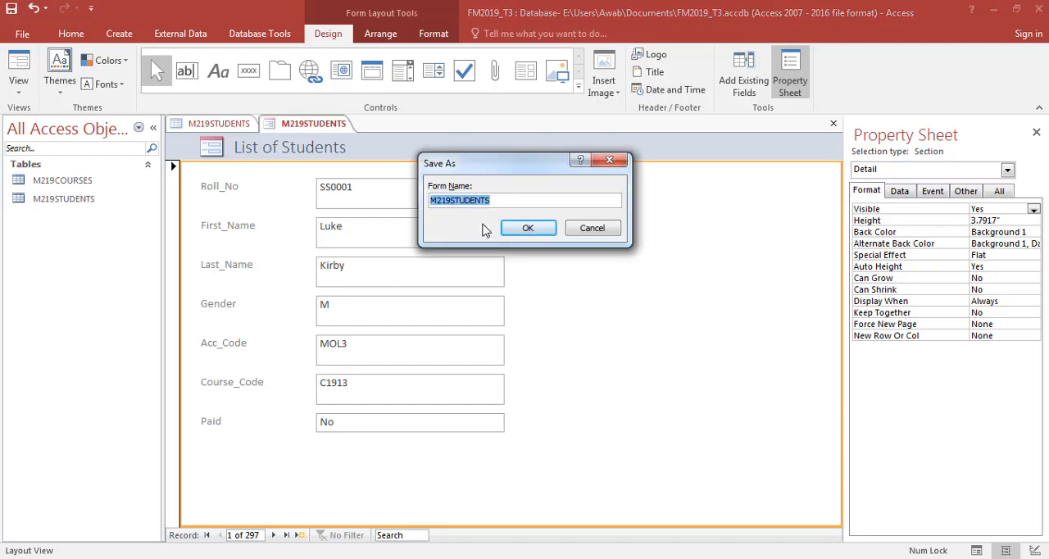
text(List of St)
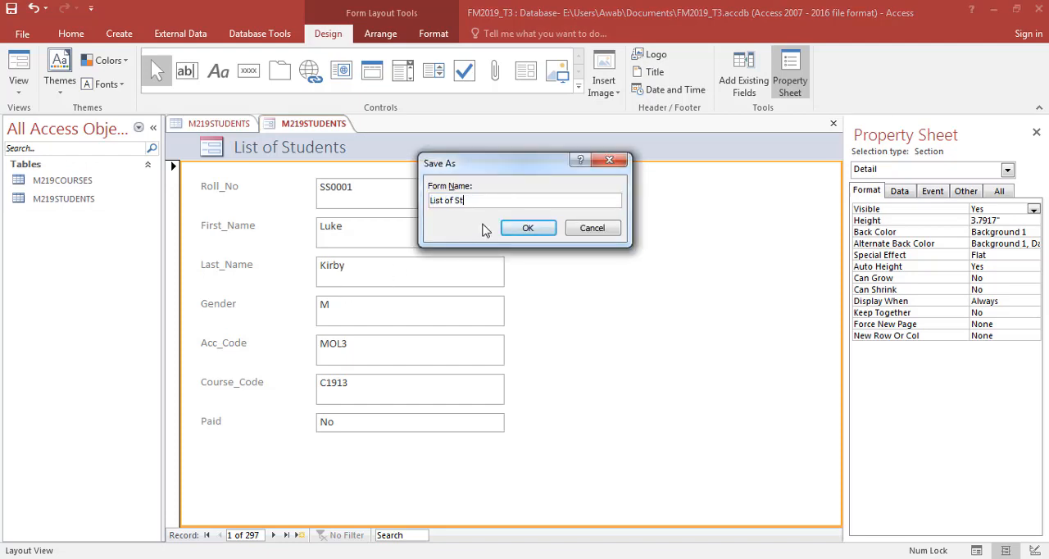
text(udents)
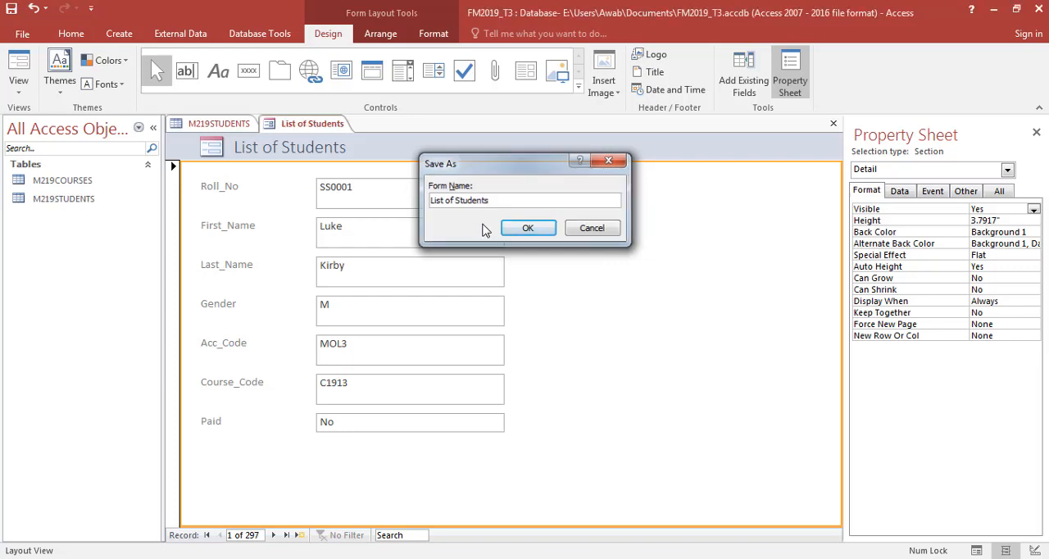
click(528, 228)
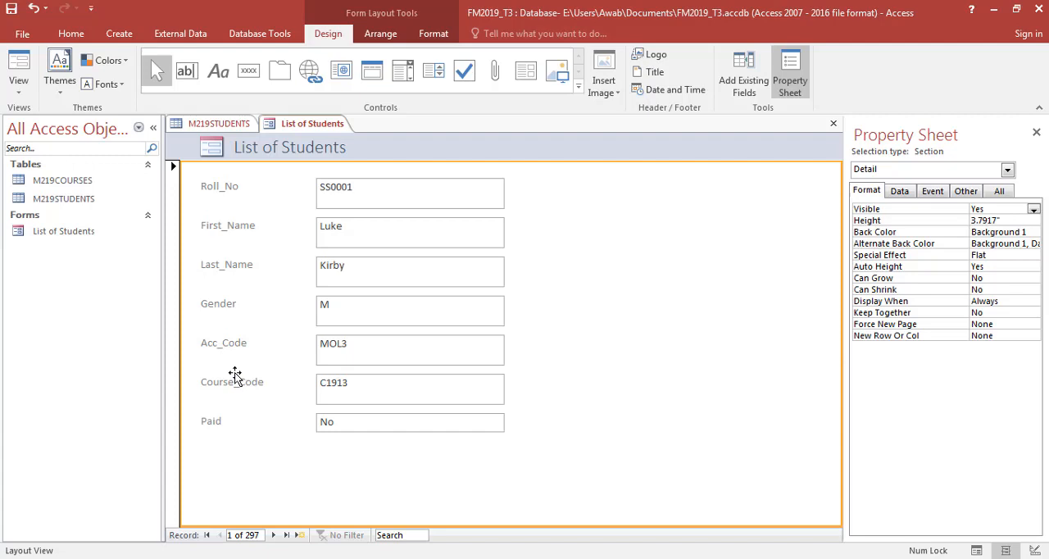
- Add a help label beside the Roll_No text box reading "Enter your roll number"
click(215, 74)
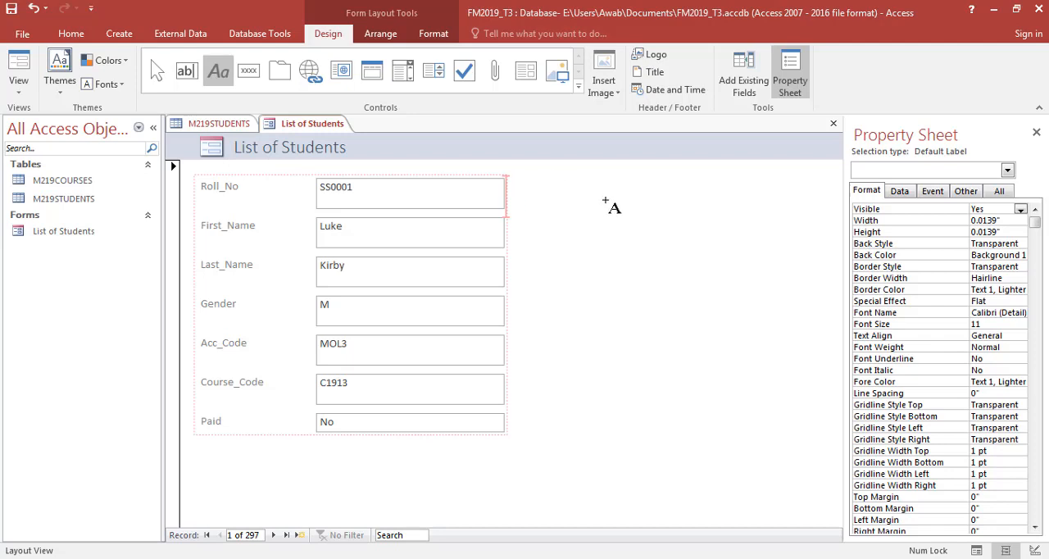
click(570, 195)
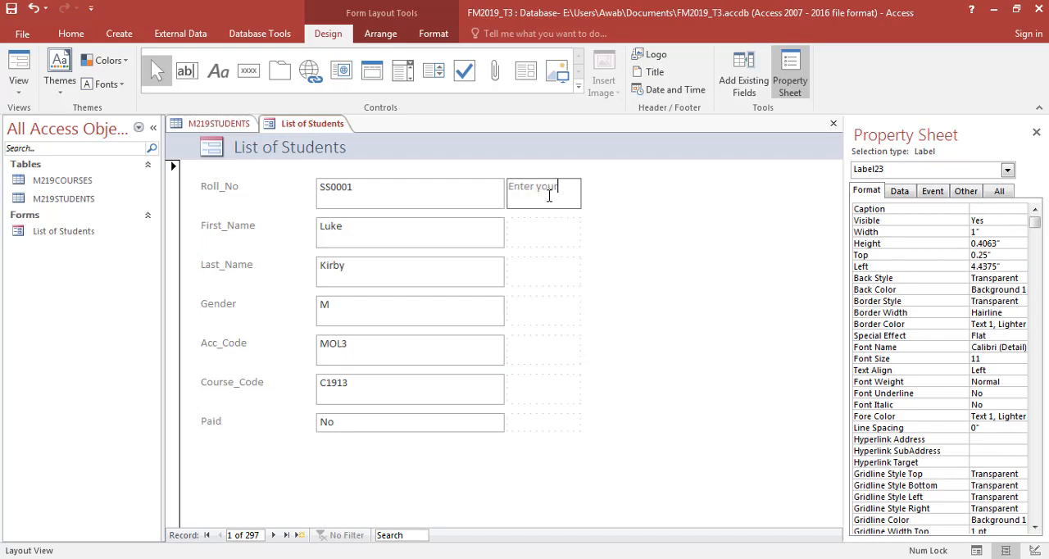
text(Enter your designated roll number)
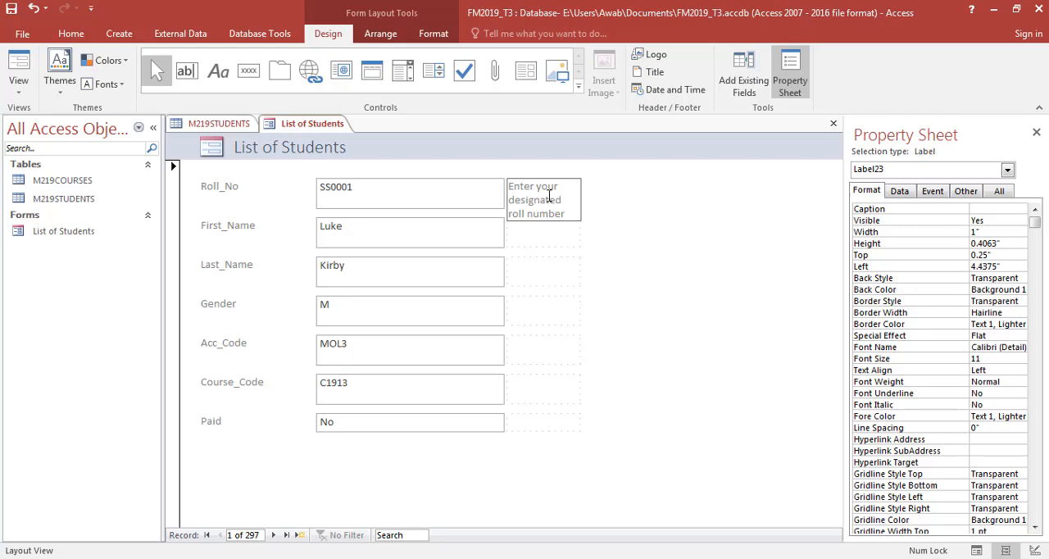
double_click(549, 198)
key(Delete)
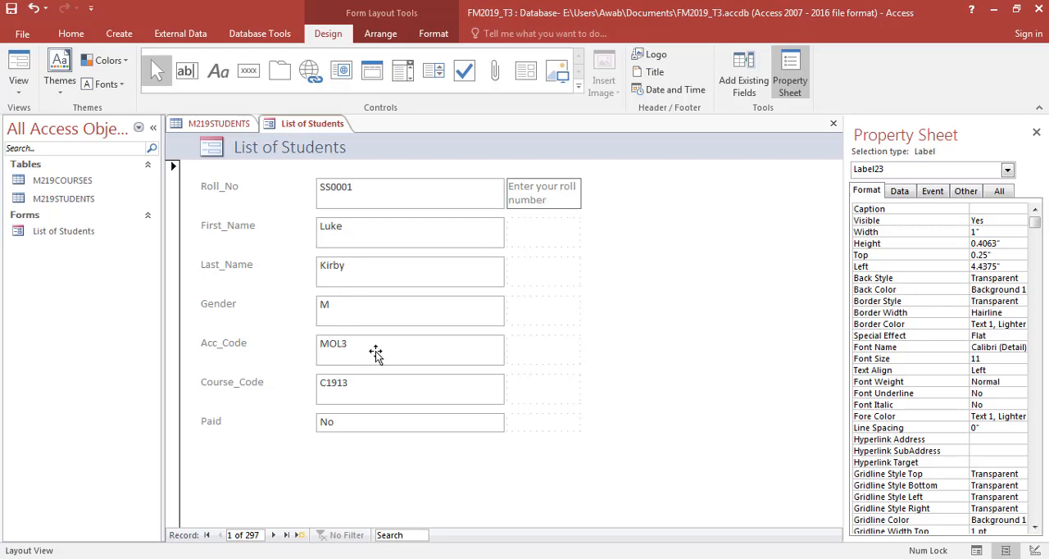
- Add help text "Enter your account code of course" beside Acc_Code and "Enter your course ID that is unique" beside Course_Code
click(545, 348)
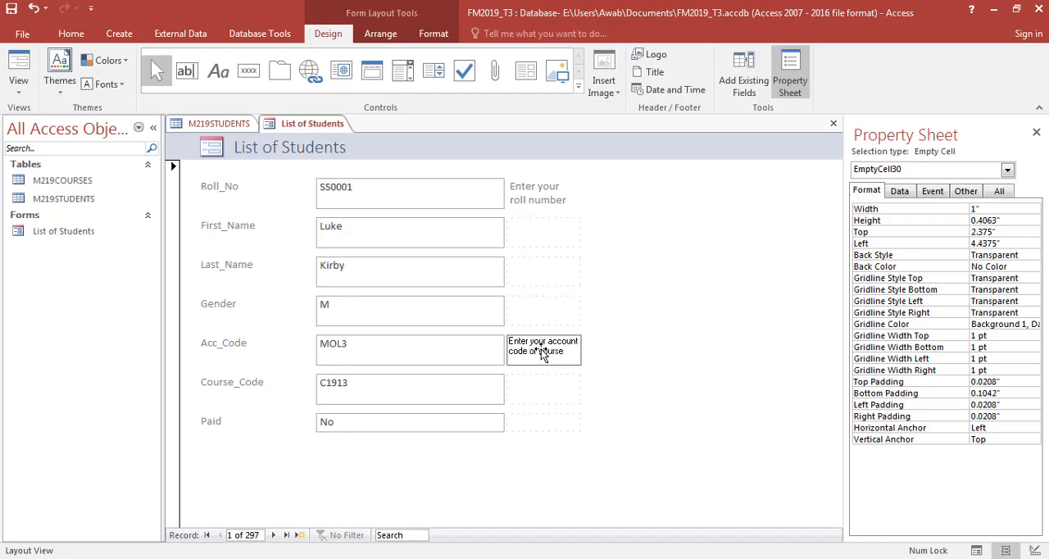
click(528, 386)
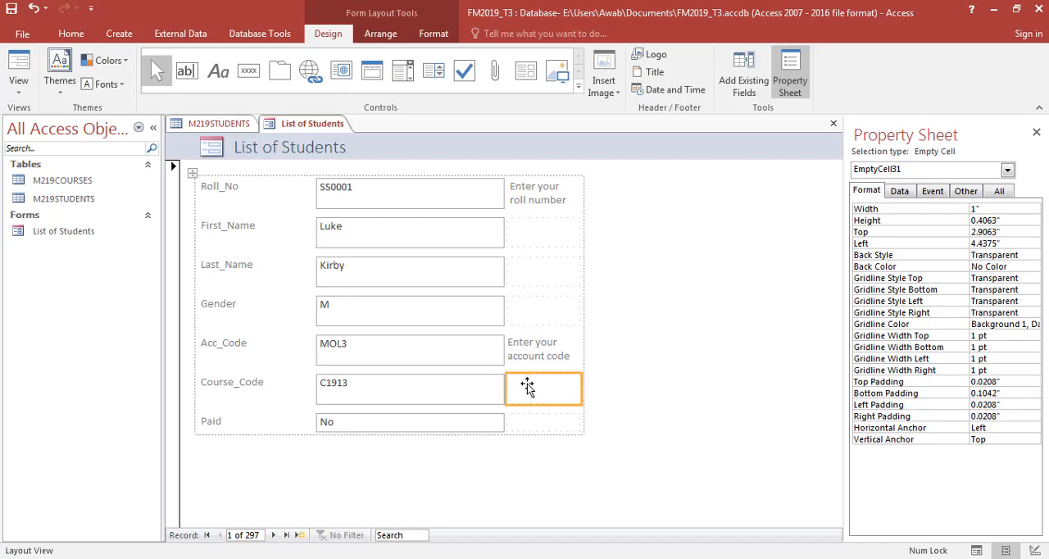
click(528, 384)
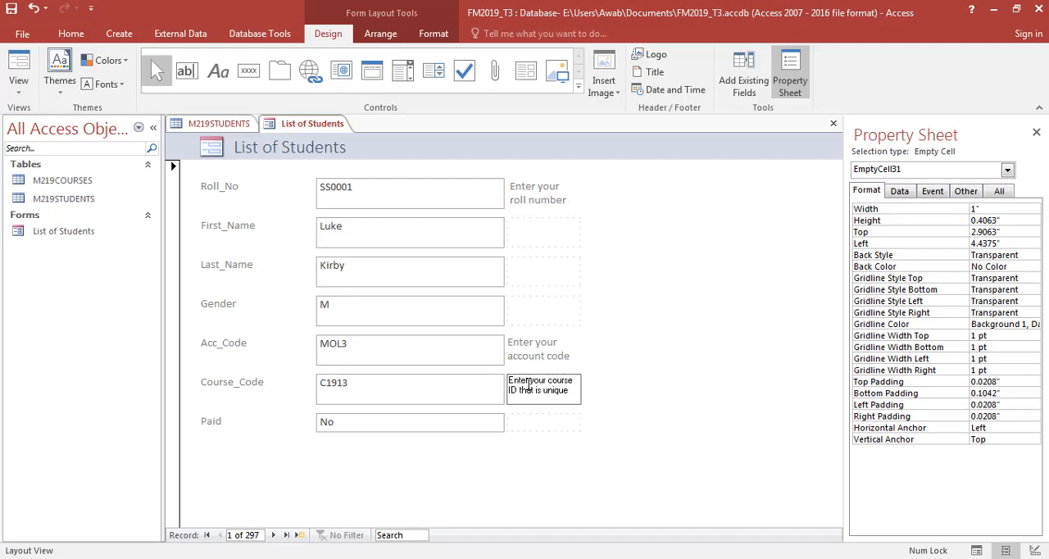
click(725, 308)
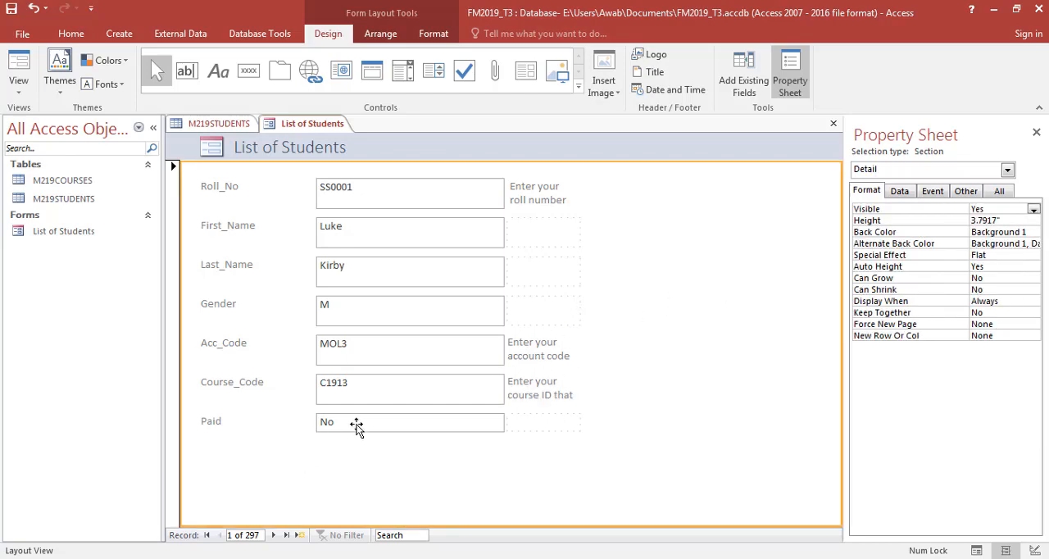
- Add the help text "Status of fees" in the empty cell beside the Paid field
click(356, 426)
click(530, 424)
click(533, 422)
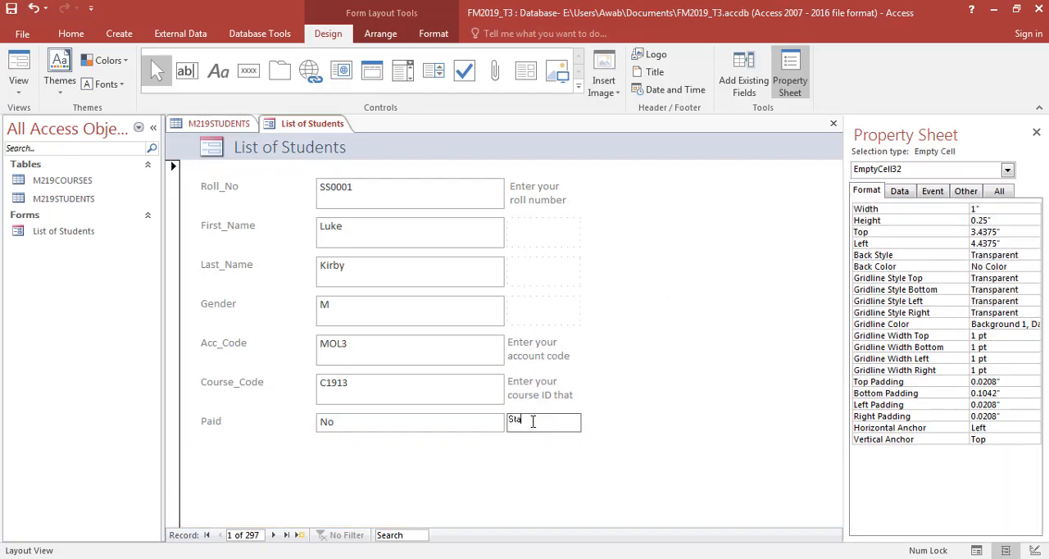
click(712, 325)
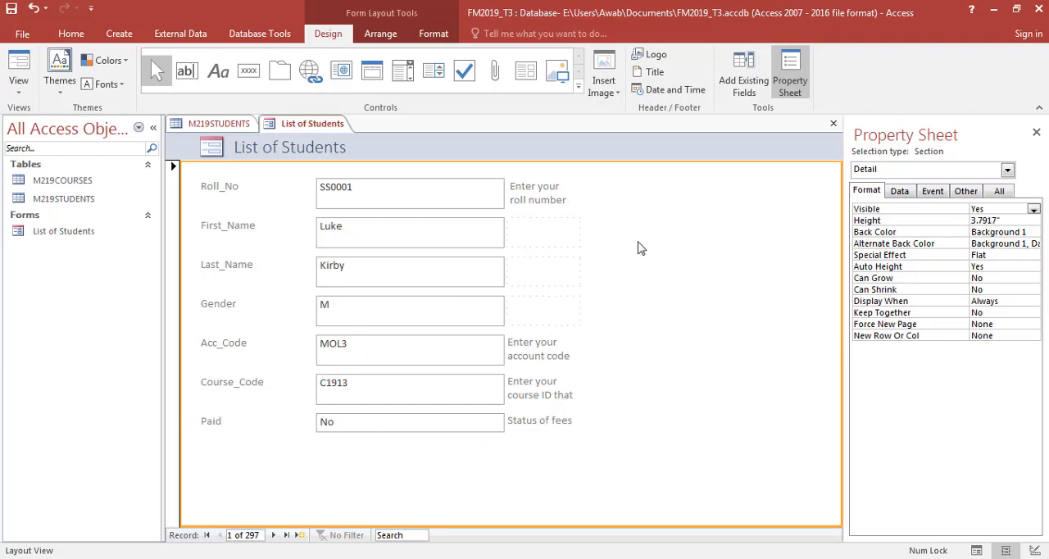
- Place a command button below the Paid label and assign it the Record Navigation action Go To Next Record
click(249, 71)
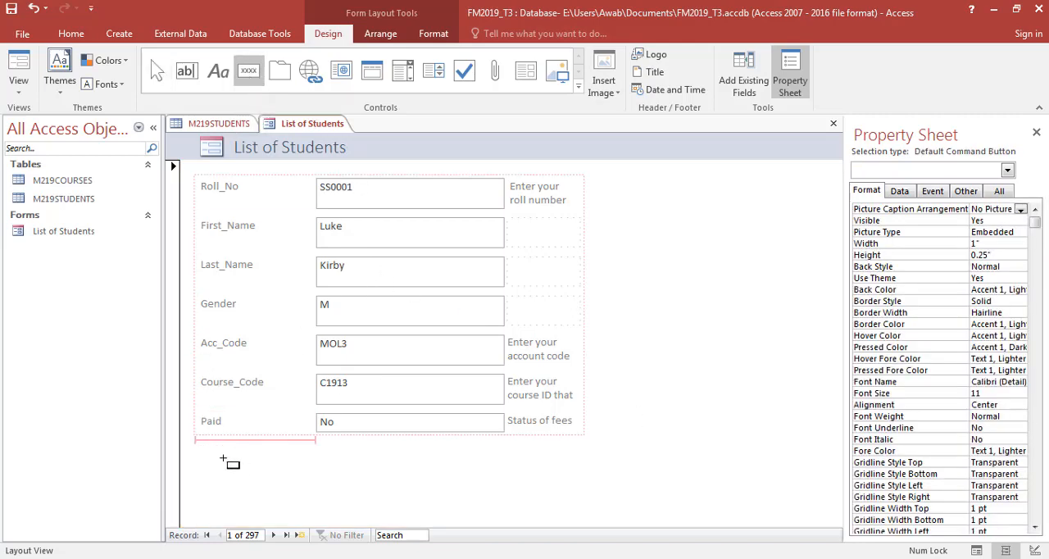
click(309, 484)
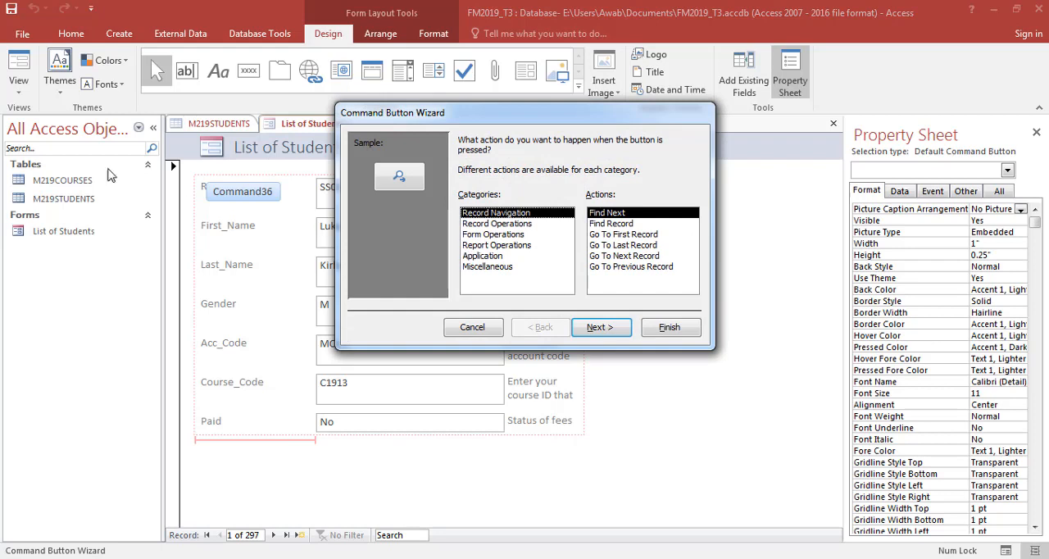
click(633, 256)
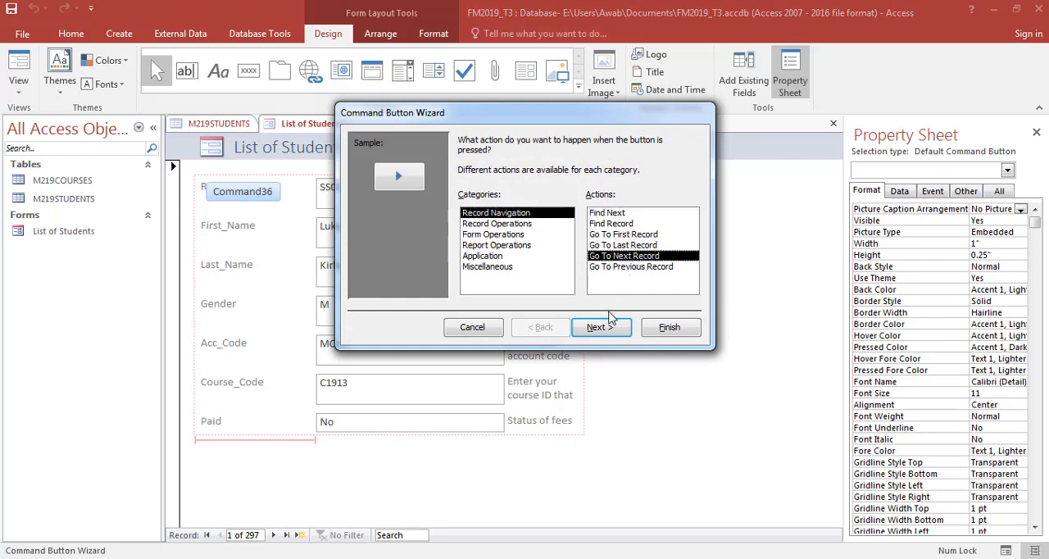
click(531, 224)
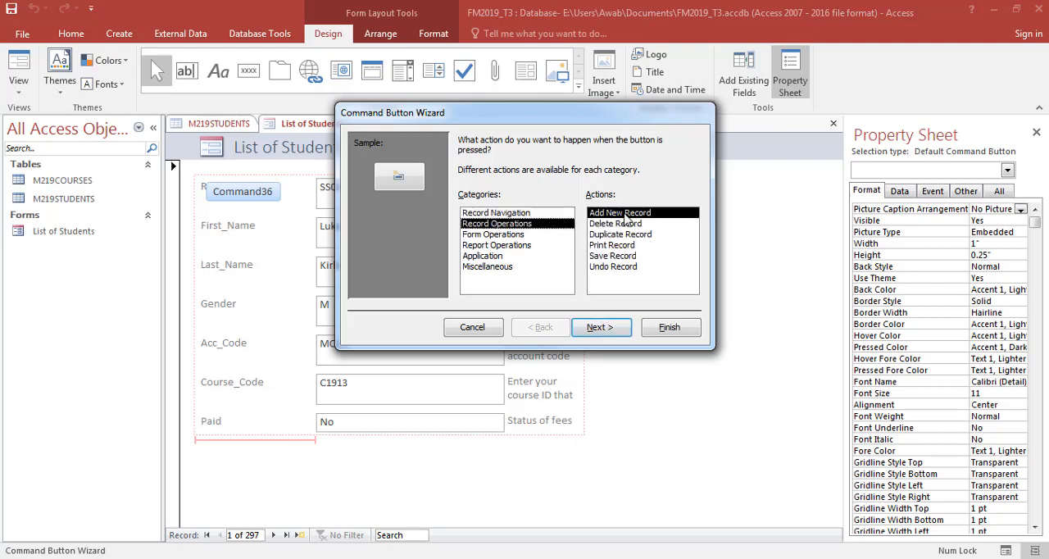
click(537, 214)
click(605, 245)
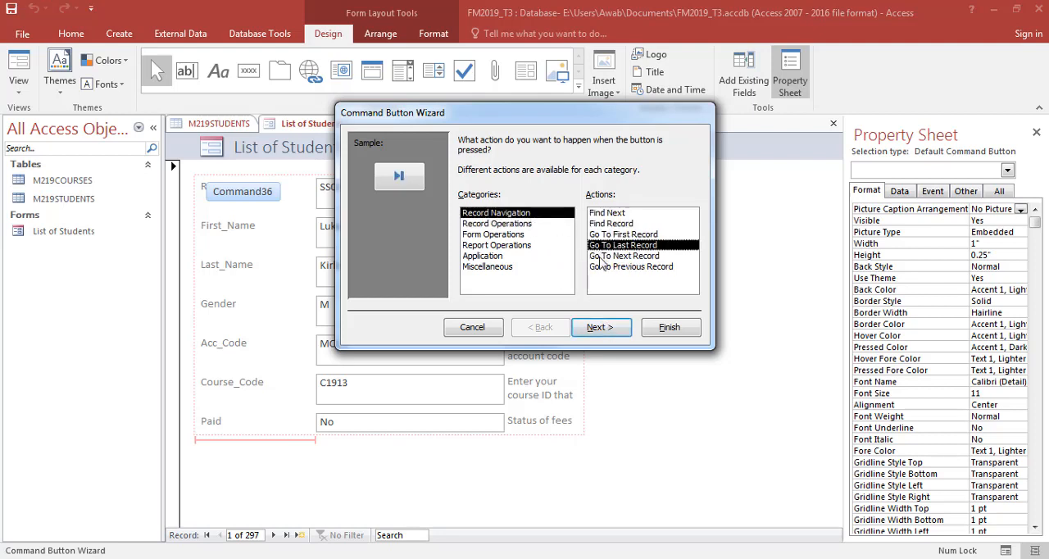
click(605, 256)
- Make the command button display the text "Next Record" instead of a picture, keep its default name and finish the wizard
click(599, 327)
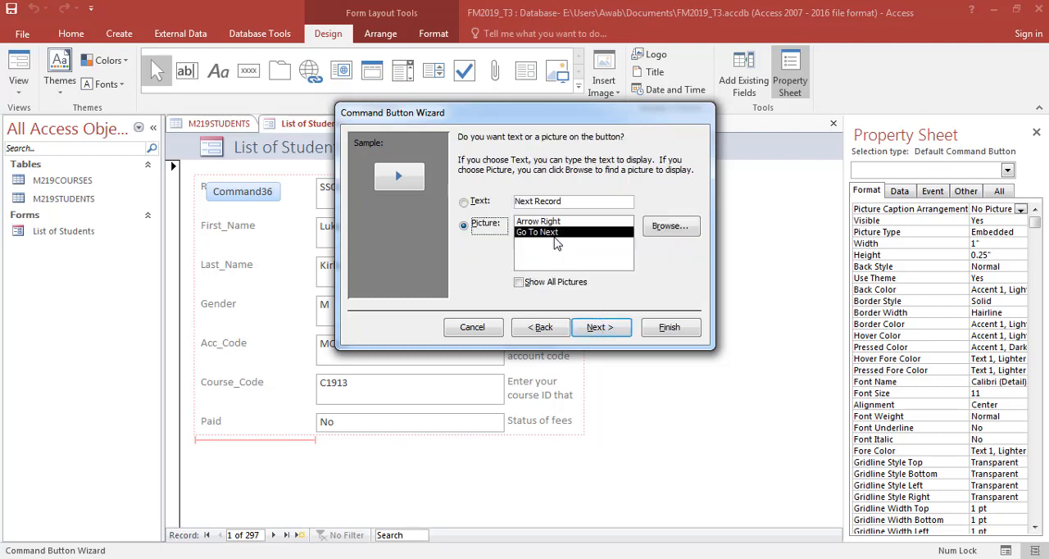
click(465, 202)
click(595, 327)
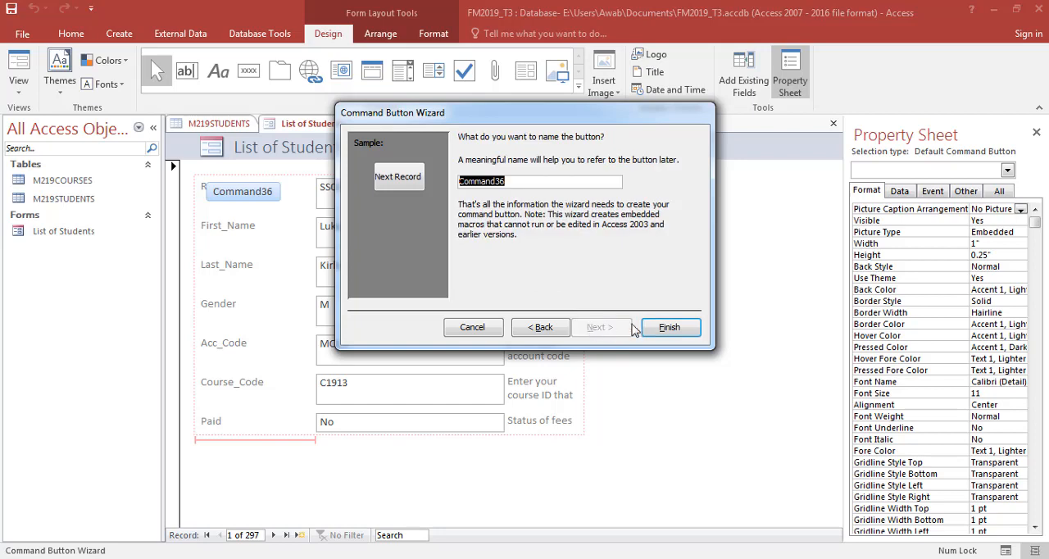
click(652, 328)
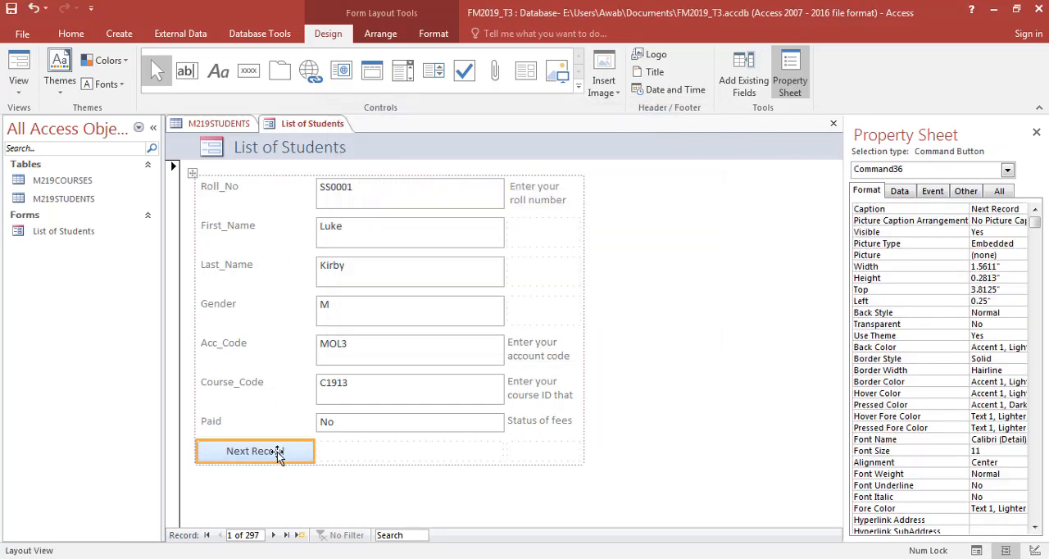
click(336, 492)
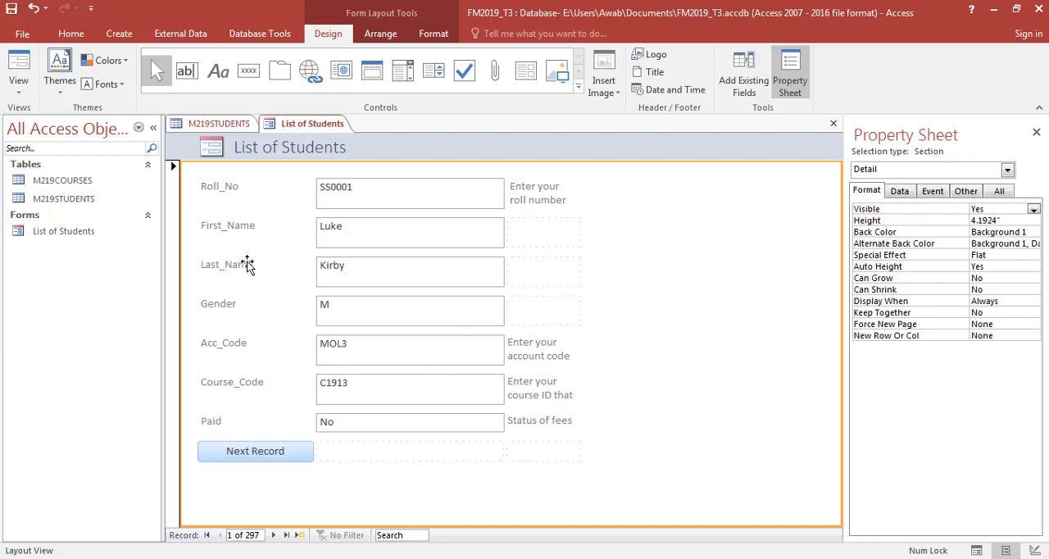
- Switch to the exam paper in Foxit Reader and review questions 23 and 24 and the Evidence 8 instructions
key(alt+Tab)
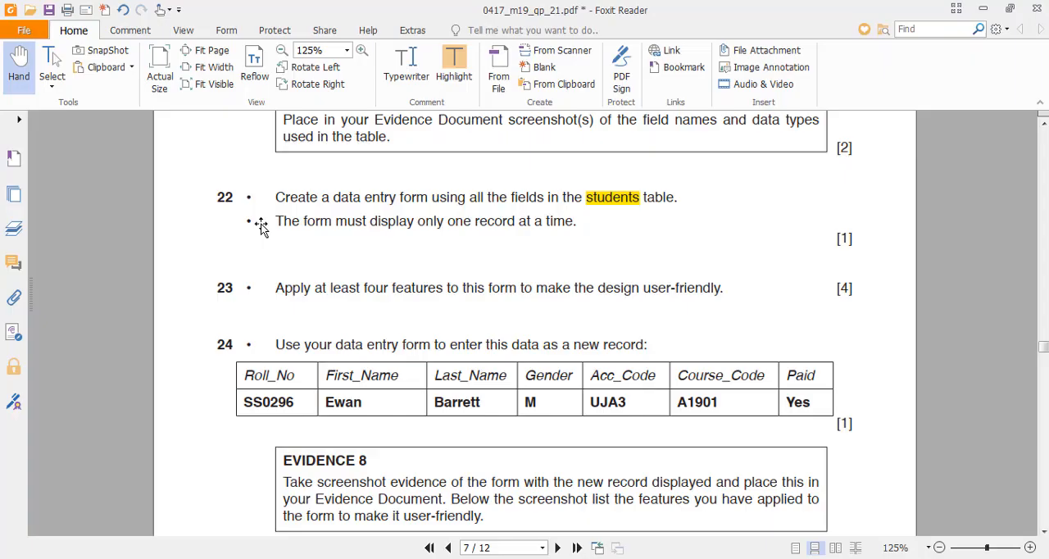
scroll(304, 297, down, 1)
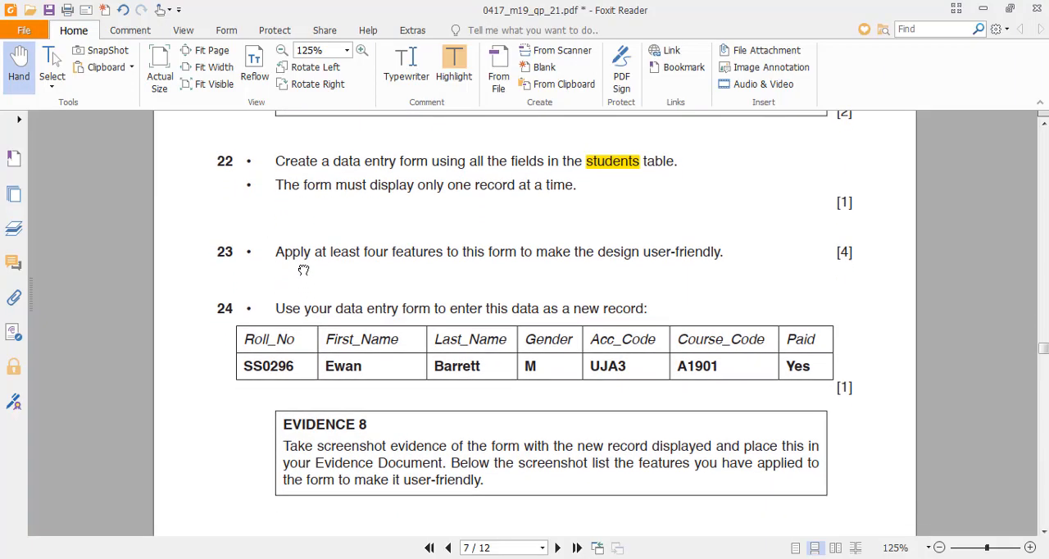
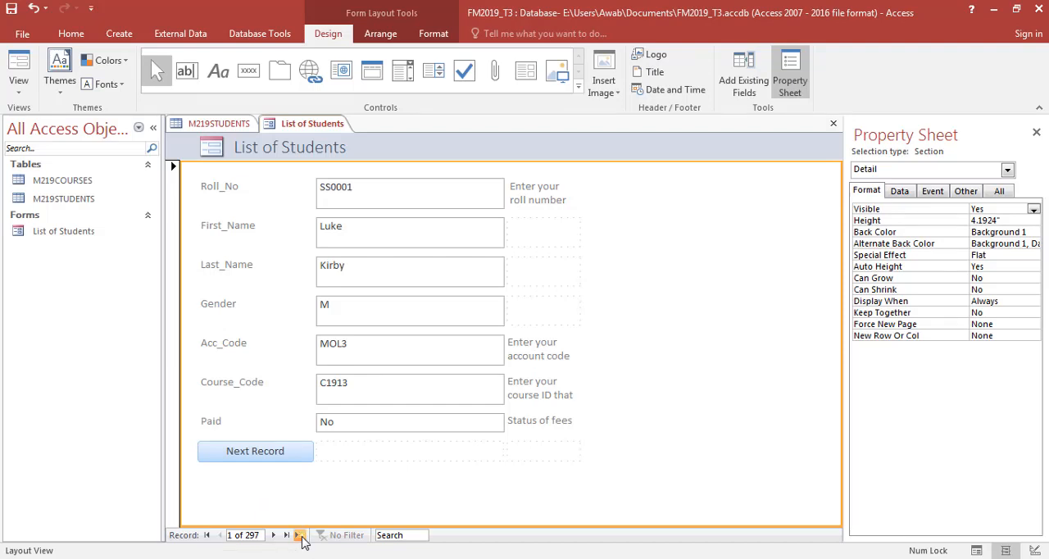
- Start a new blank record in the List of Students form and show the form in Form View
click(301, 538)
click(362, 197)
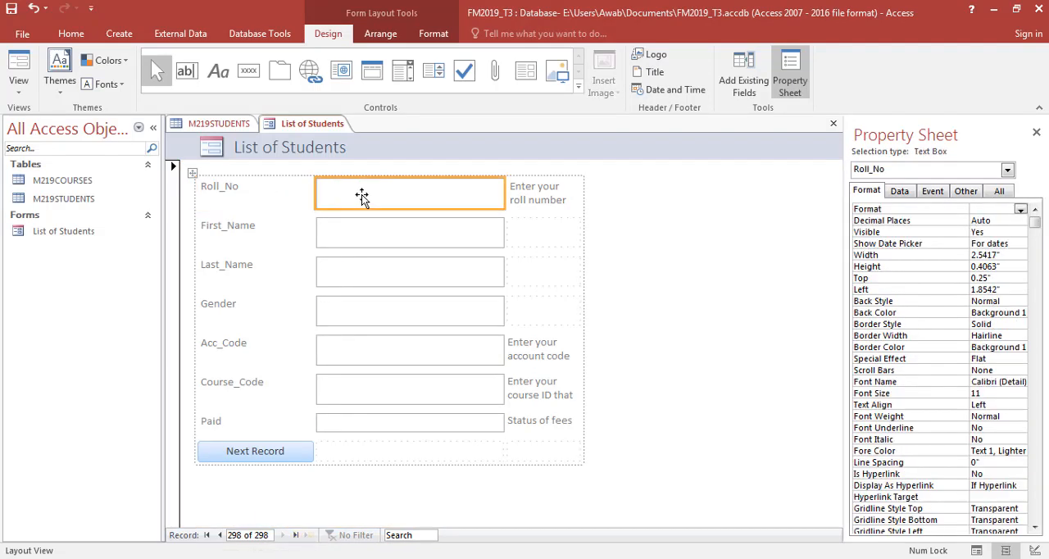
click(18, 87)
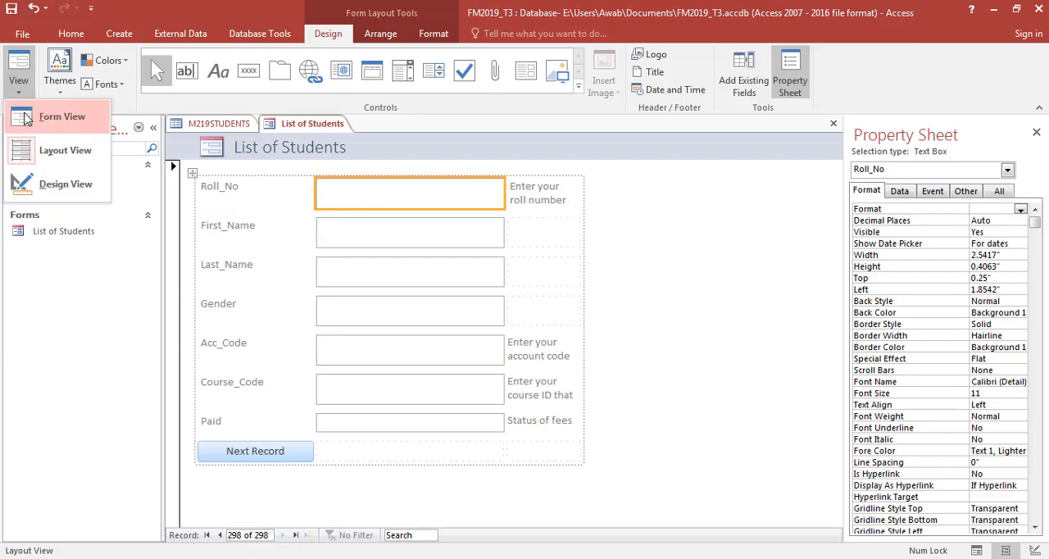
click(60, 113)
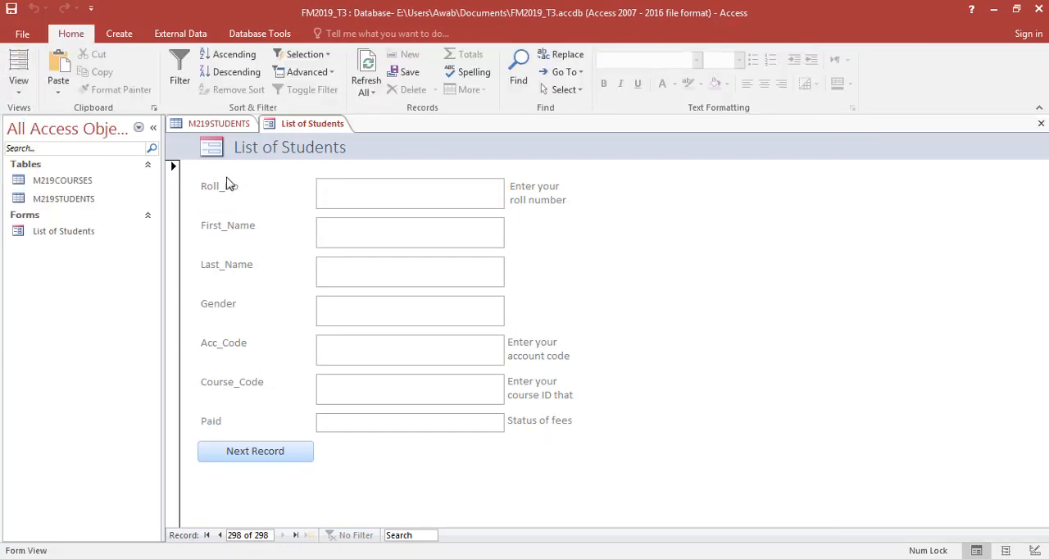
- Fill in the new record's Roll_No, First_Name and Last_Name with the details from question 24 of the exam paper in Foxit Reader
key(alt+Tab)
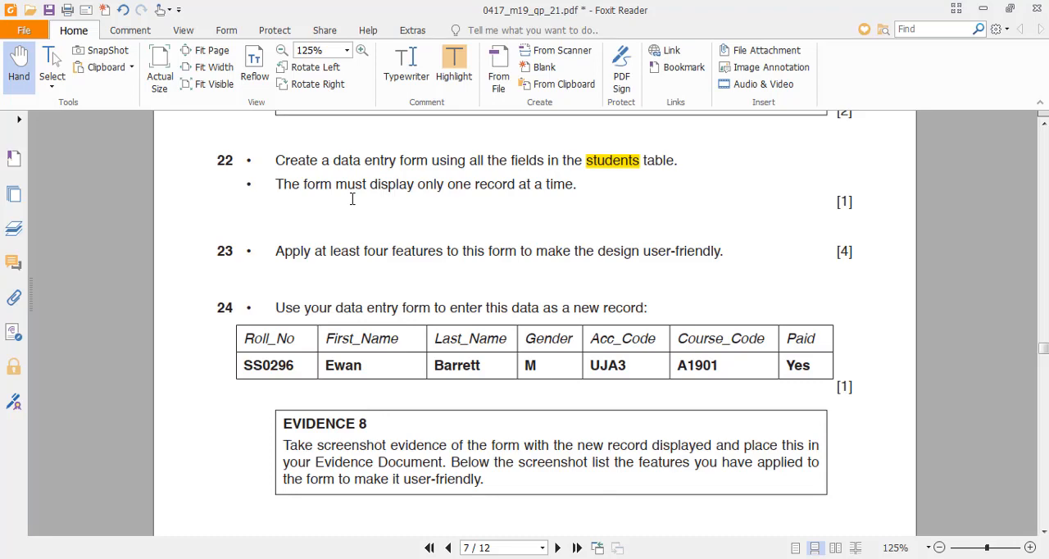
double_click(275, 360)
key(ctrl+c)
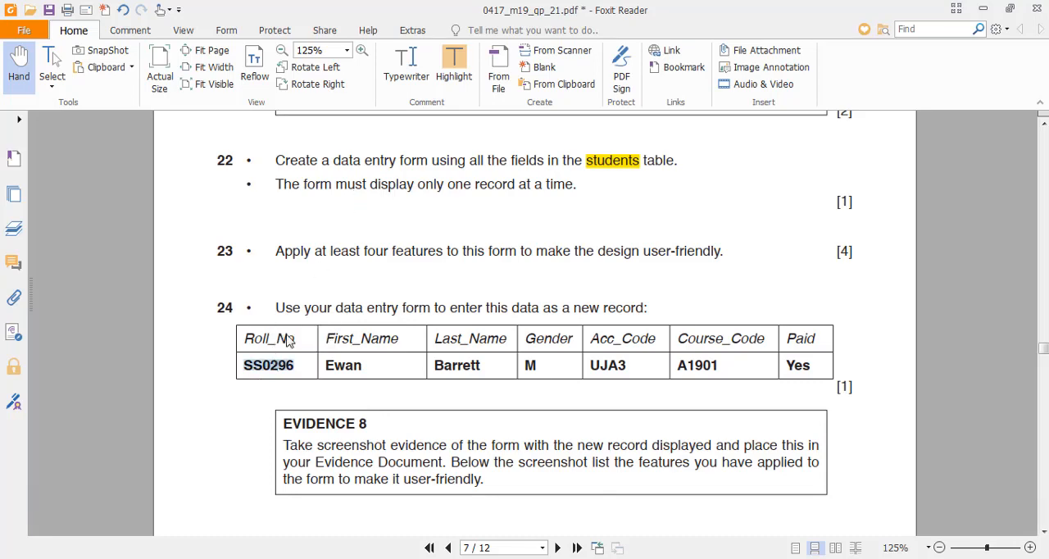
key(alt+Tab)
key(ctrl+v)
key(alt+Tab)
key(alt+Tab)
text(Ewan)
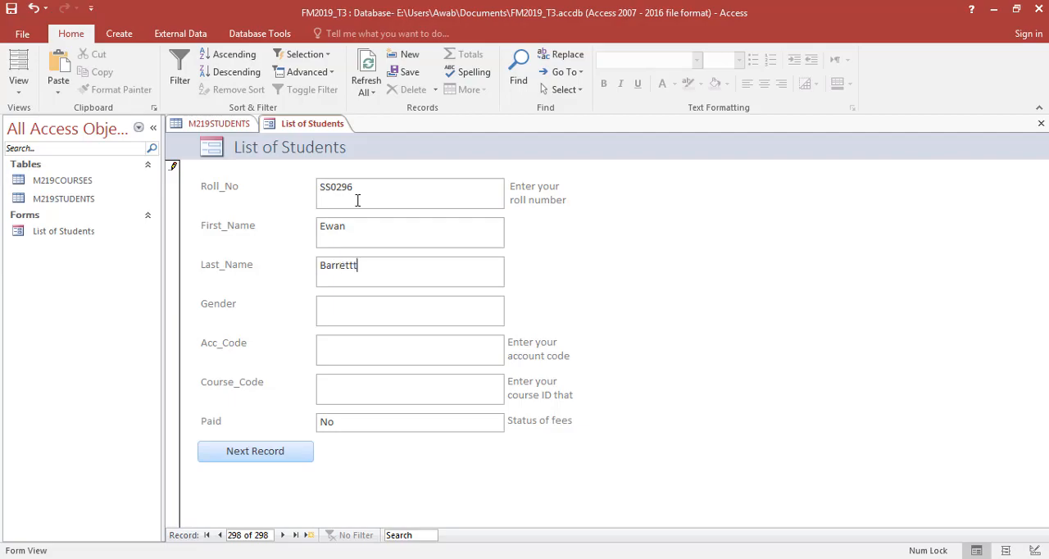
- Check question 24 in the exam paper and enter Gender M and Acc_Code UJA3 in the new record
key(alt+Tab)
key(alt+Tab)
key(alt+Tab)
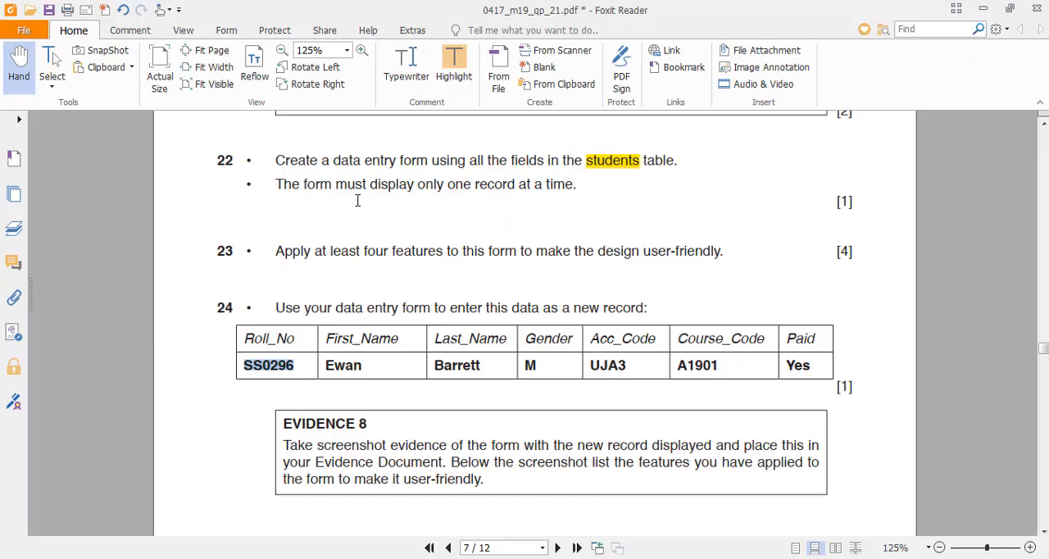
key(alt+Tab)
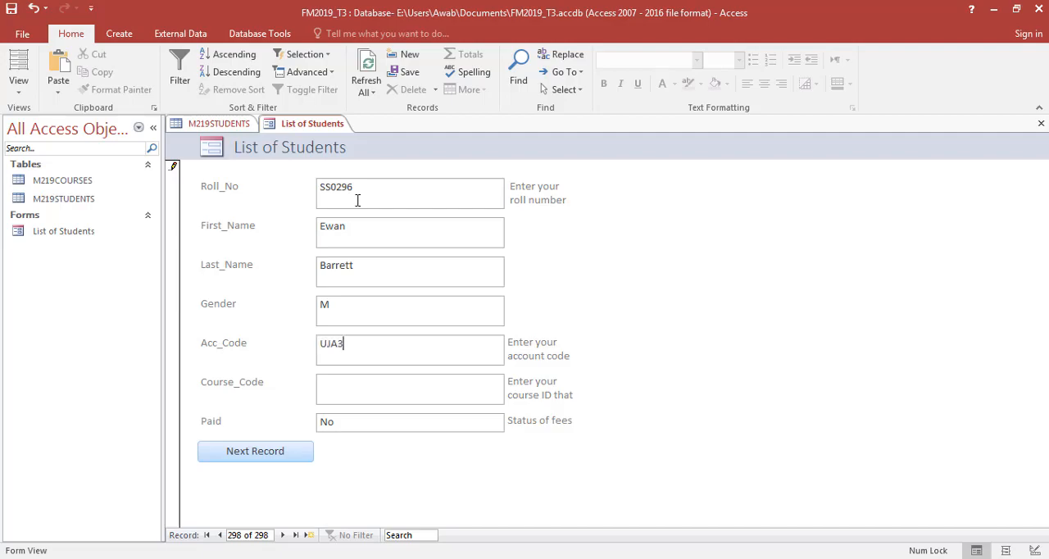
- Enter Course_Code A1901 from the exam paper, set Paid to Yes and save the new record
key(alt+Tab)
key(alt+Tab)
text(A190)
key(alt+Tab)
key(alt+Tab)
text(1)
key(Tab)
text(Yes)
key(ctrl+s)
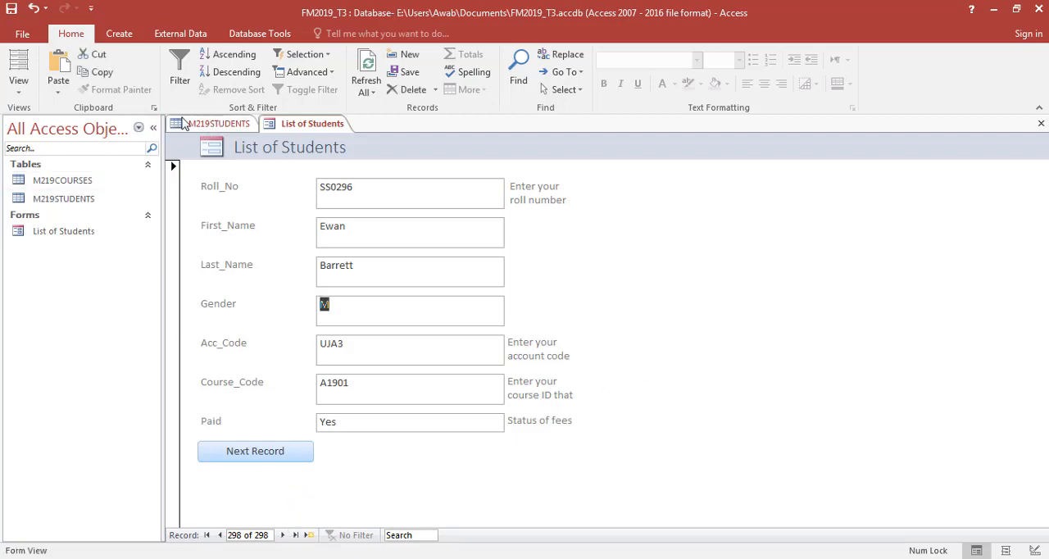
- Search the Roll_No column of the M219STUDENTS table for the new student's first name
click(187, 123)
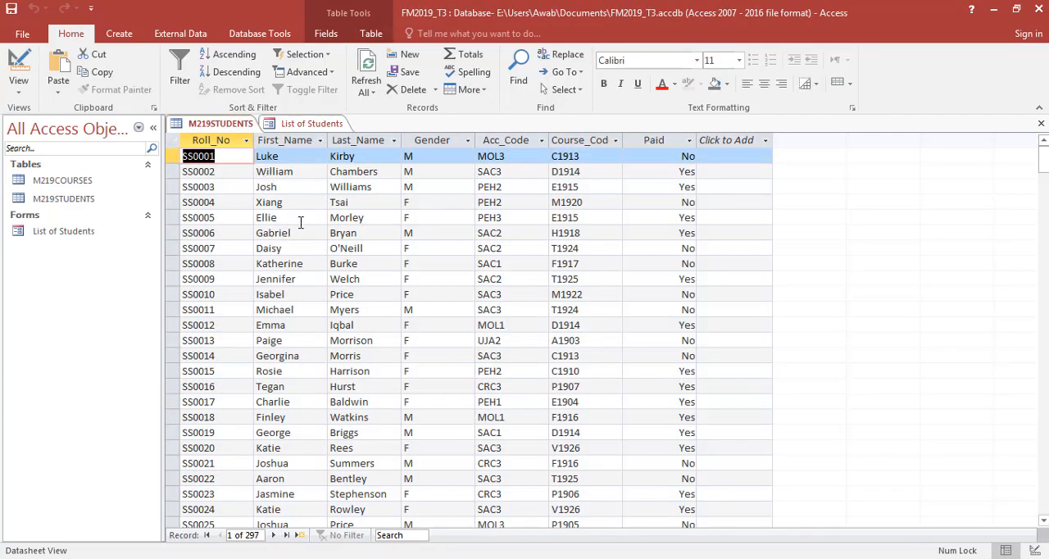
key(ctrl+f)
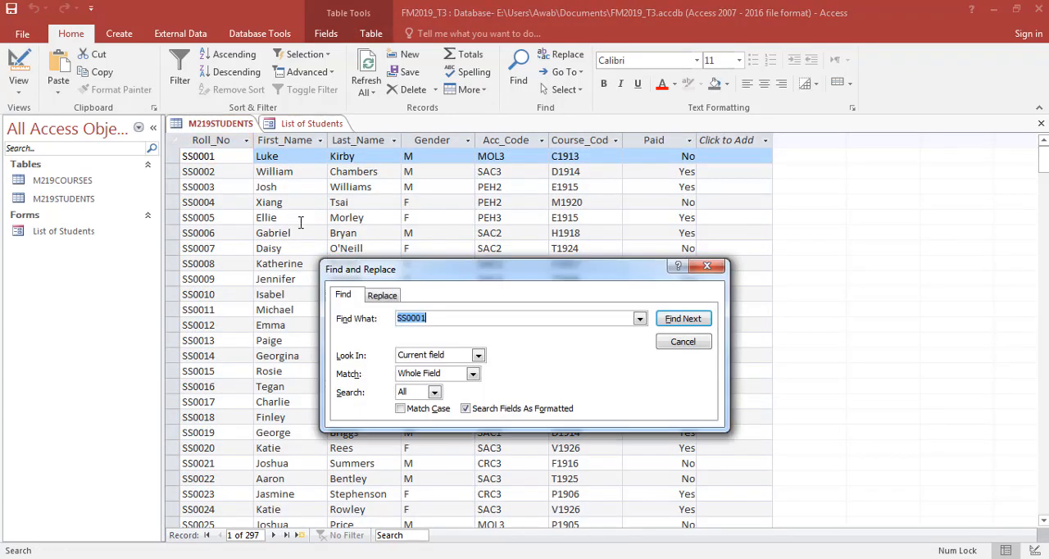
text(ewan)
key(Return)
key(Return)
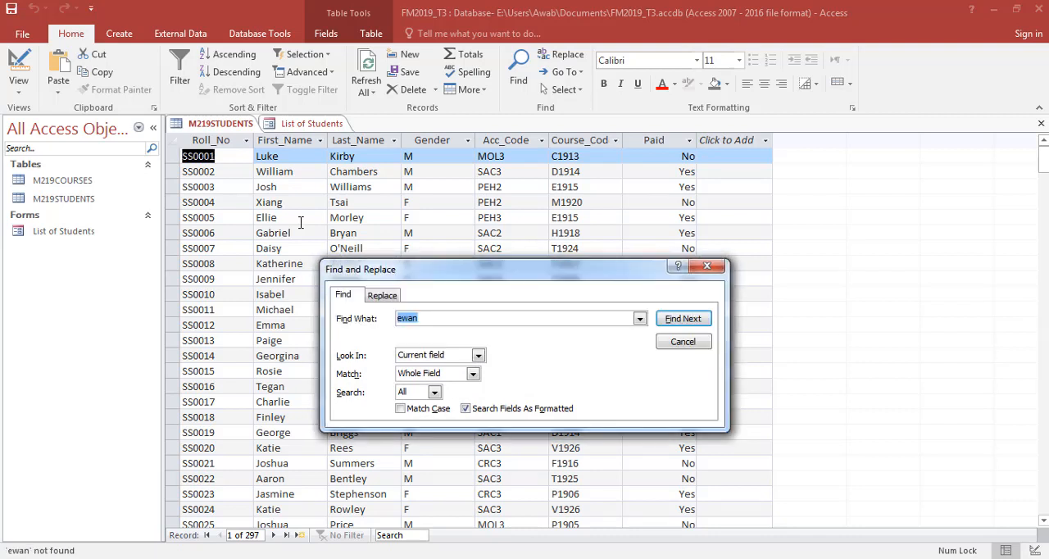
key(Escape)
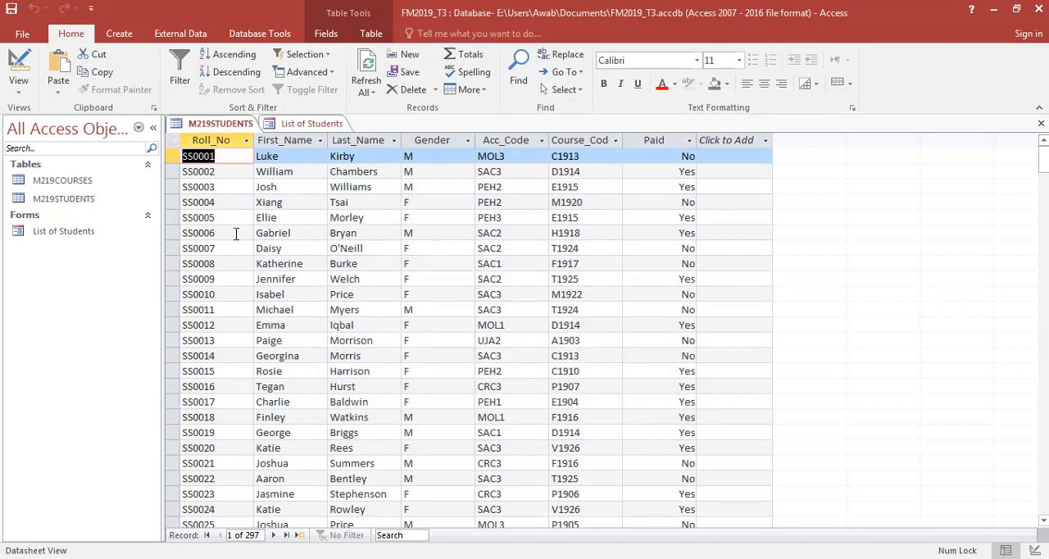
- Search the First_Name column of the M219STUDENTS table for the new student's first name in lower case
click(305, 156)
key(ctrl+f)
text(ewa)
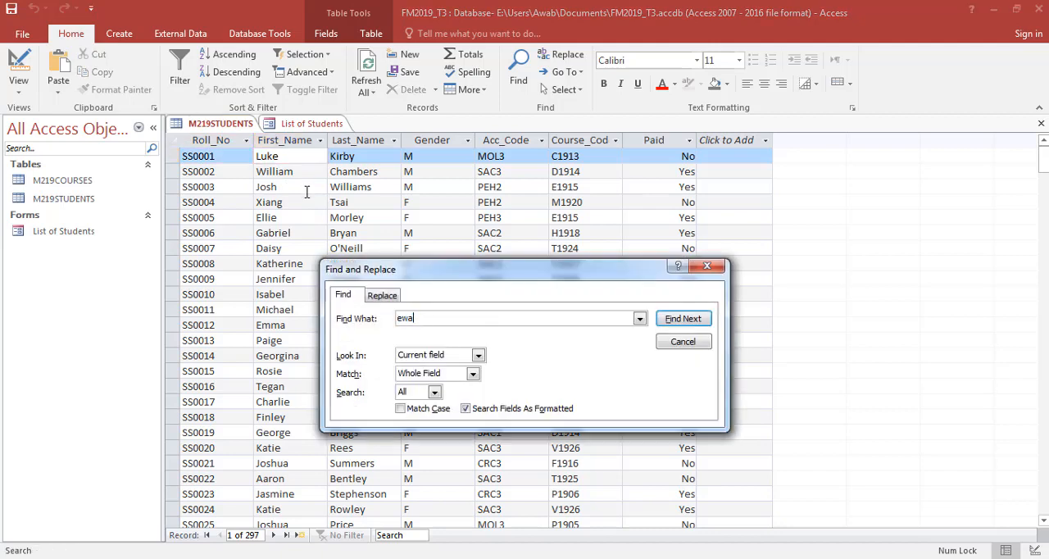
text(n)
key(Return)
key(Return)
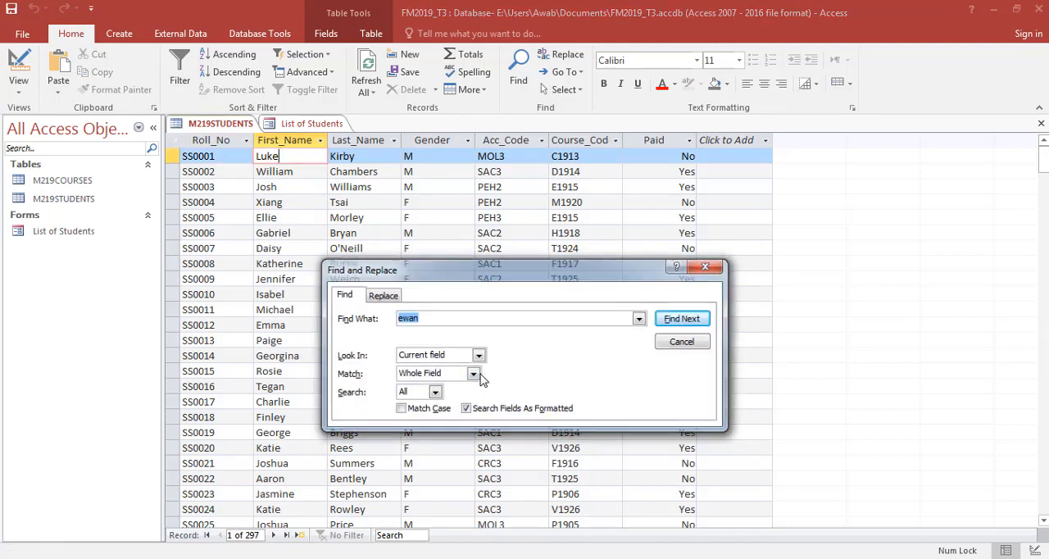
key(Escape)
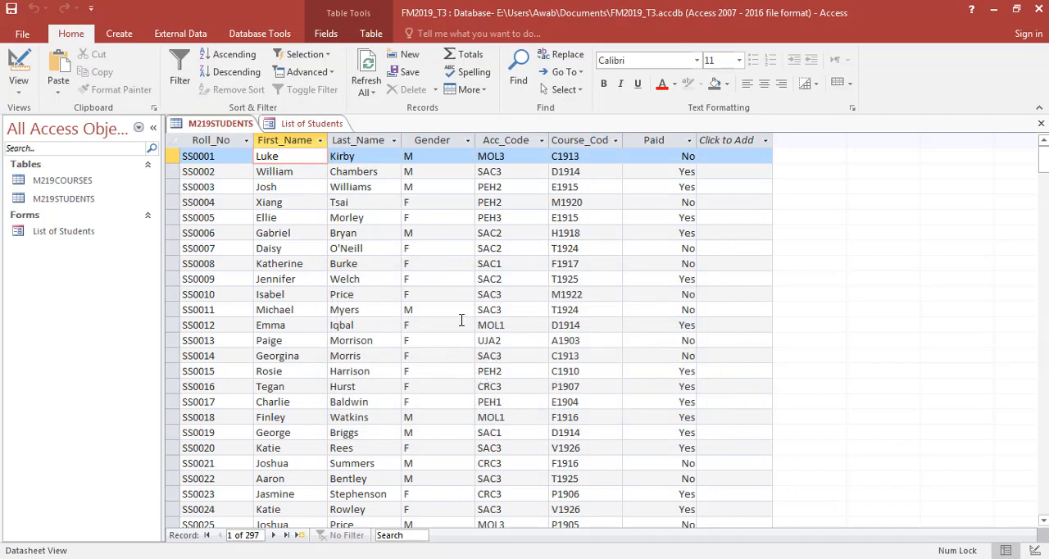
- Repeat the First_Name search with the student's first name capitalised, check the match options and close the search
click(315, 123)
click(215, 123)
key(ctrl+f)
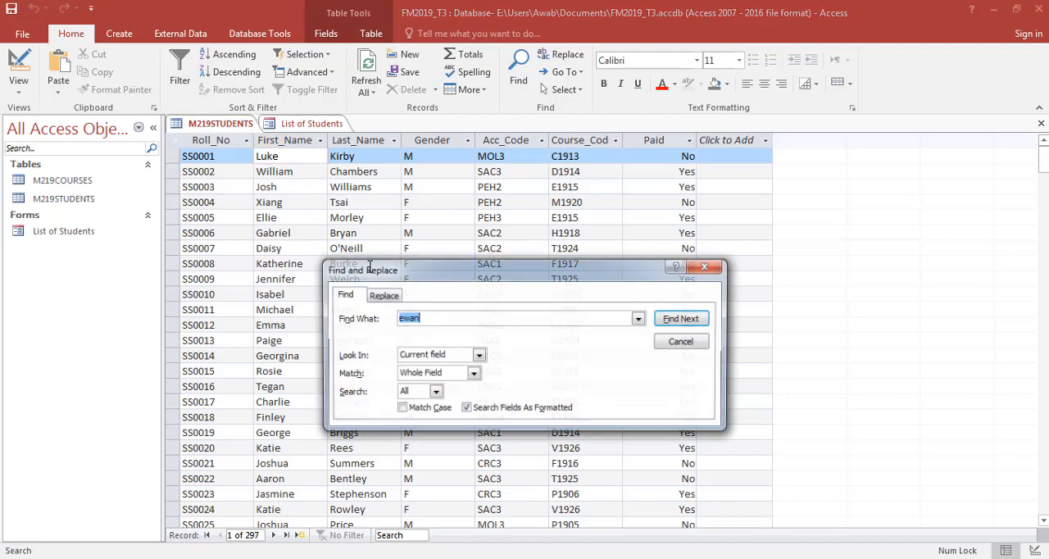
text(Ewan)
key(Return)
key(Return)
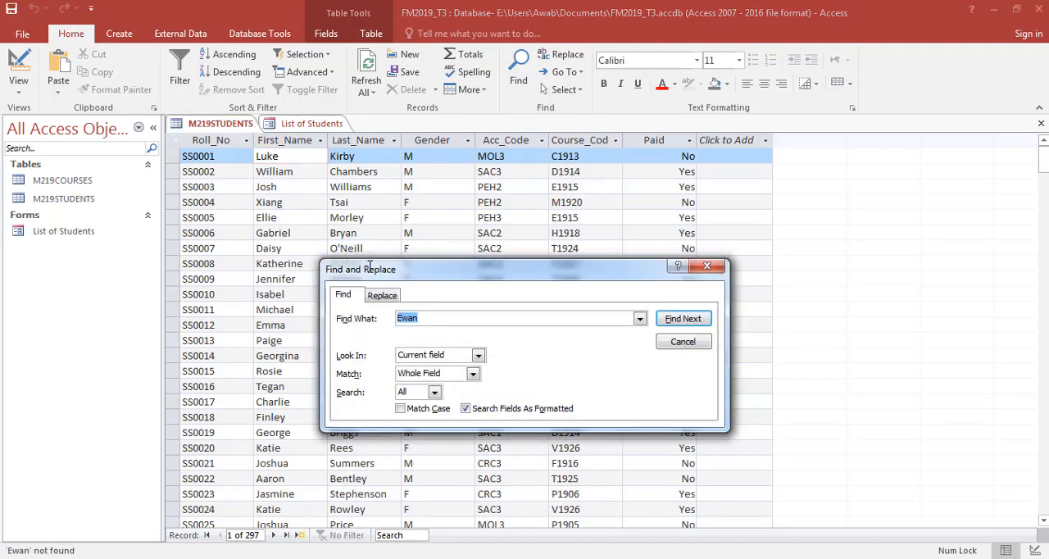
click(453, 374)
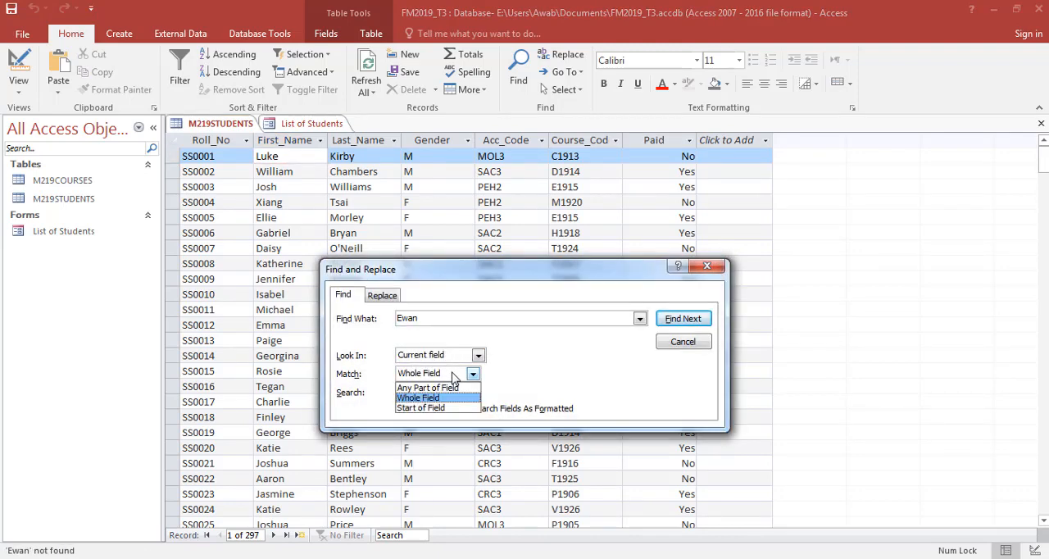
click(453, 375)
click(674, 340)
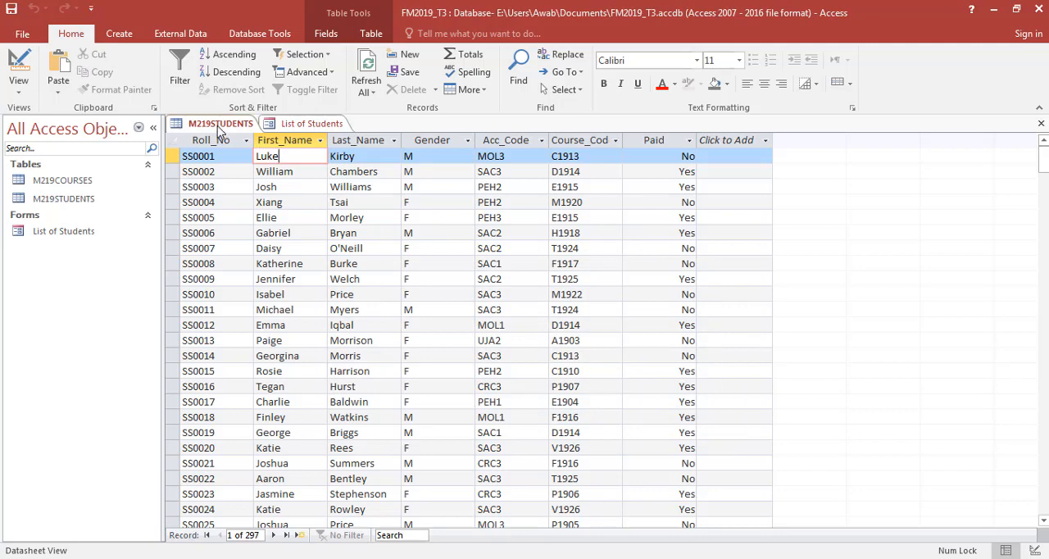
- Close and reopen the M219STUDENTS table to refresh its records
middle_click(219, 125)
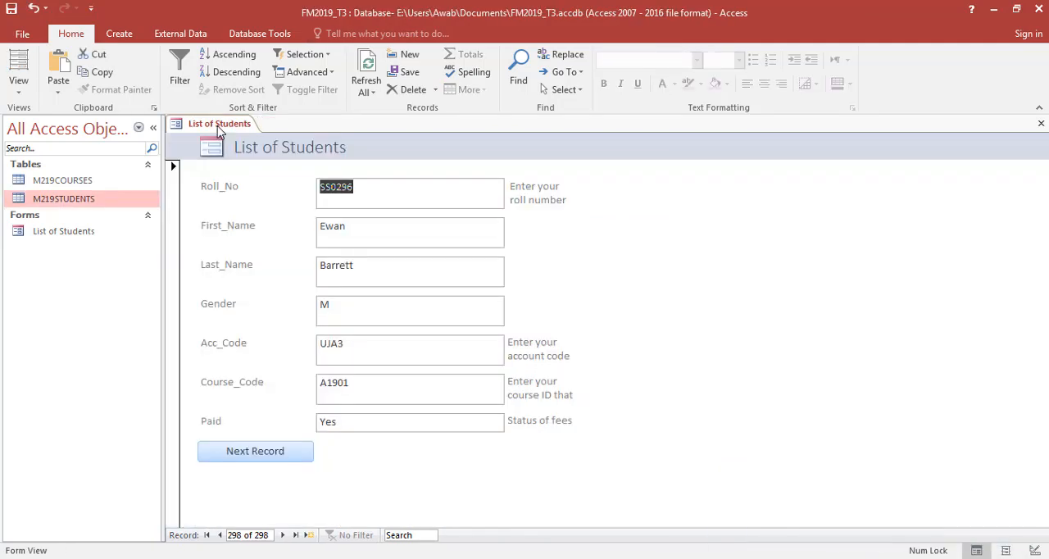
double_click(69, 200)
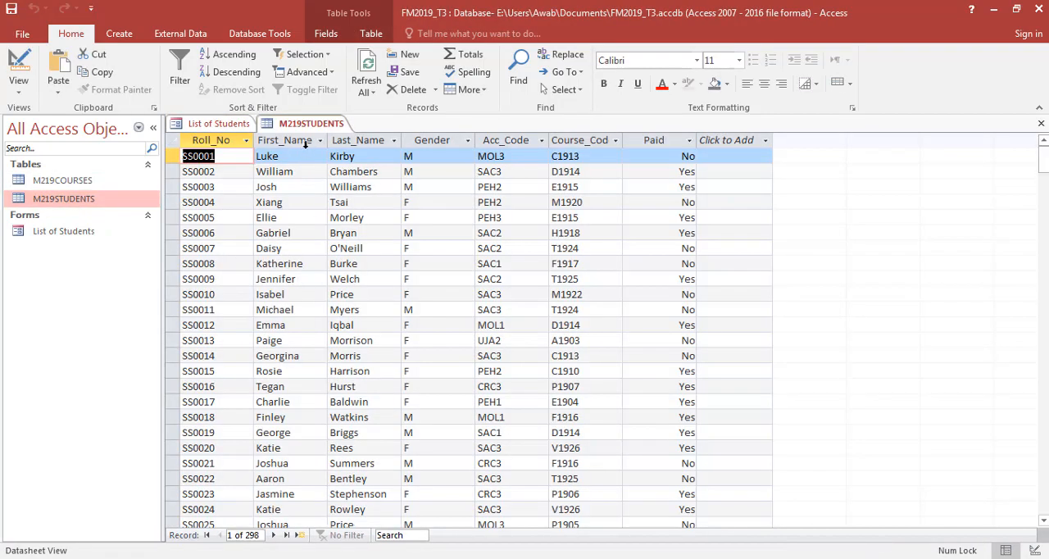
middle_click(316, 124)
double_click(101, 197)
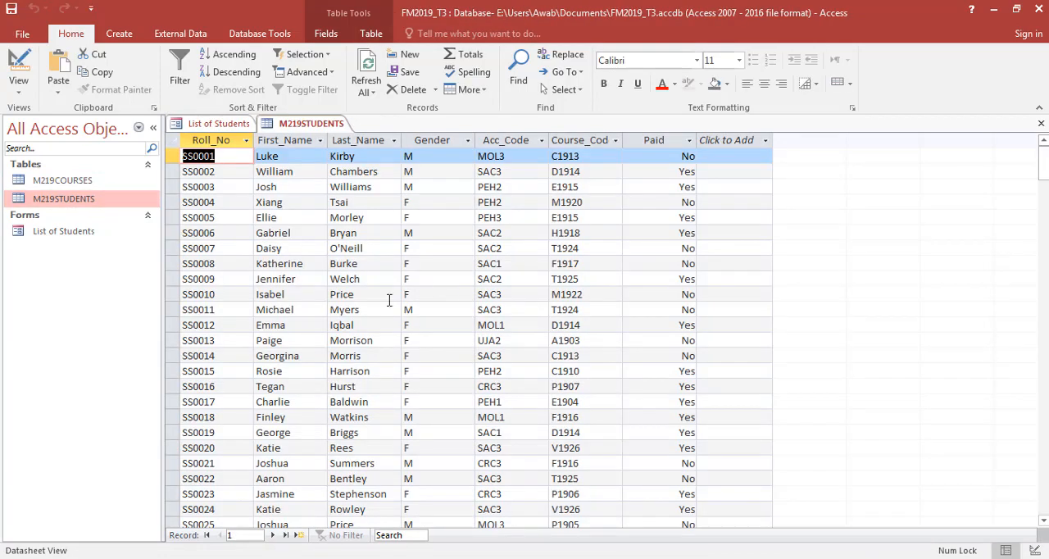
- Find the new student's first name in the First_Name column of the reopened table and check the record's row
click(304, 321)
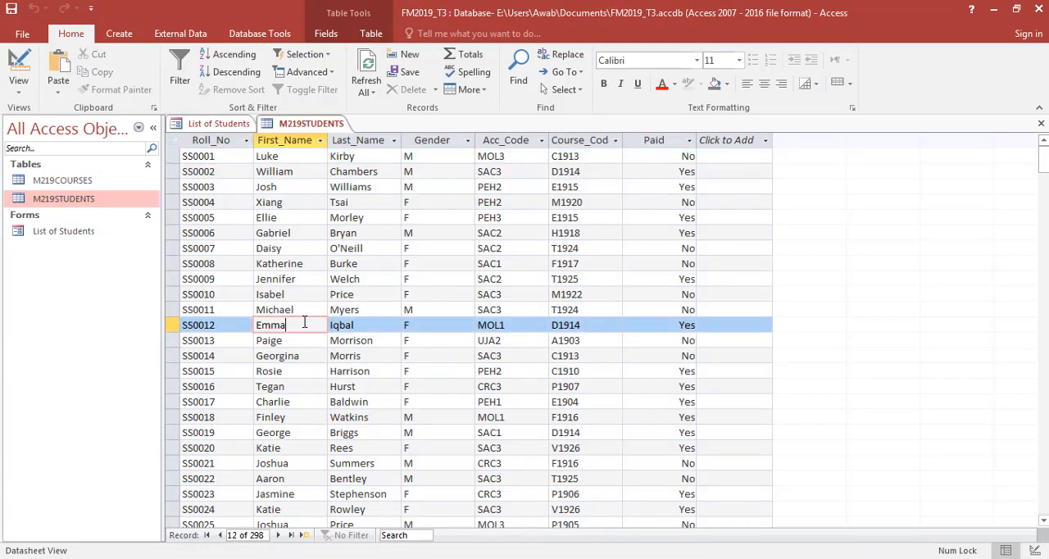
key(ctrl+f)
text(Ewan)
key(Return)
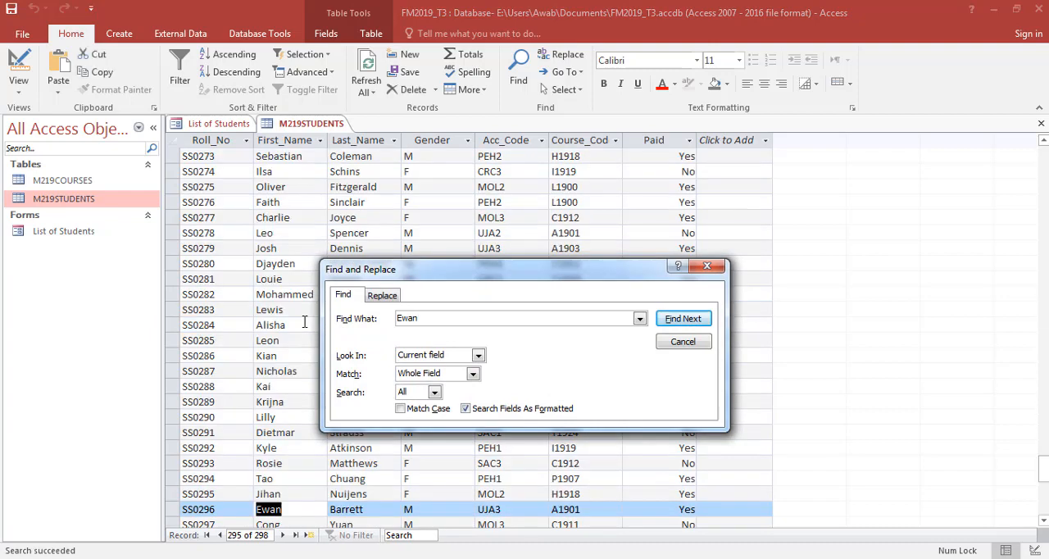
key(Escape)
scroll(305, 321, down, 1)
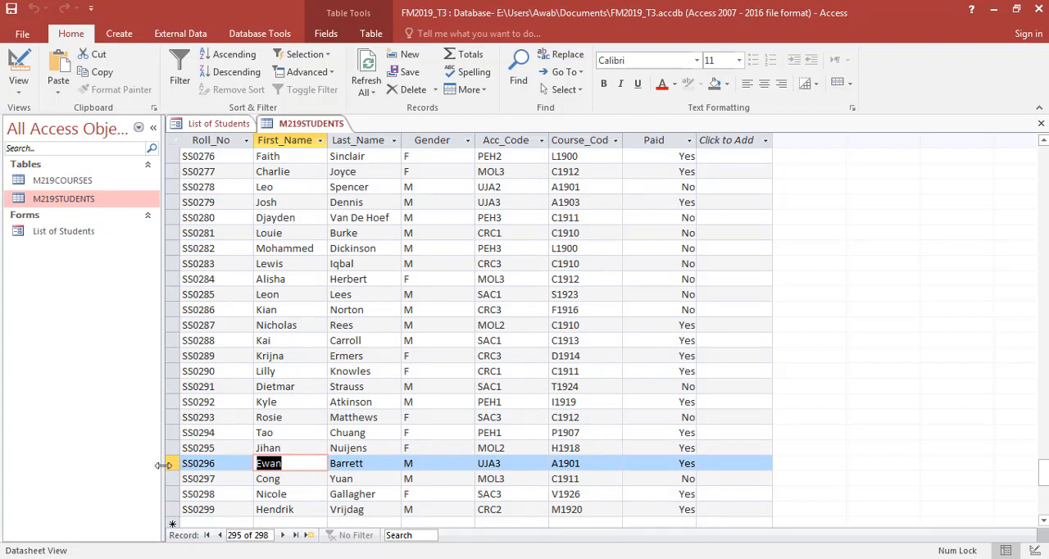
- Return to the List of Students form, and reread the Evidence 8 instructions in the exam paper in Foxit Reader
click(199, 124)
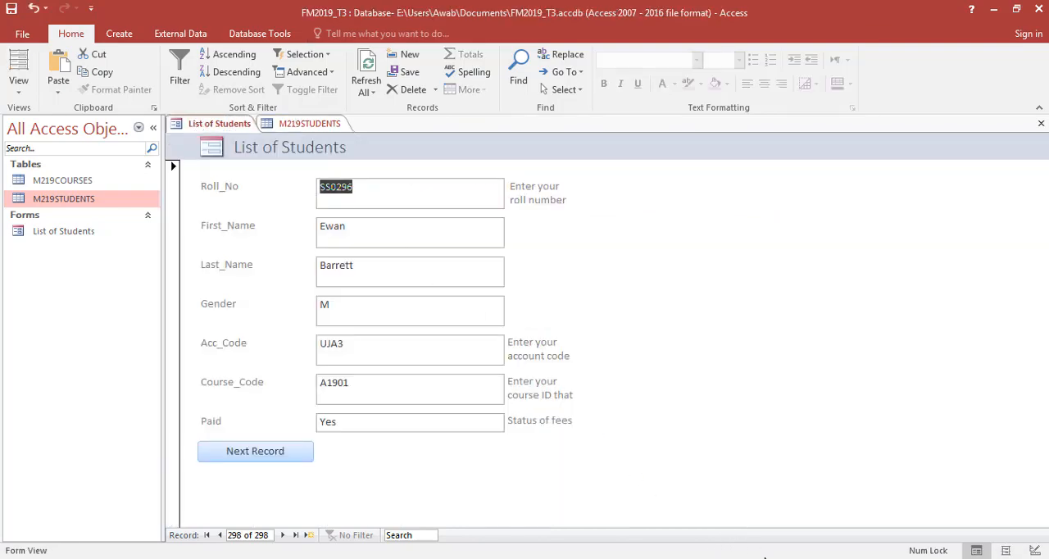
key(alt+Tab)
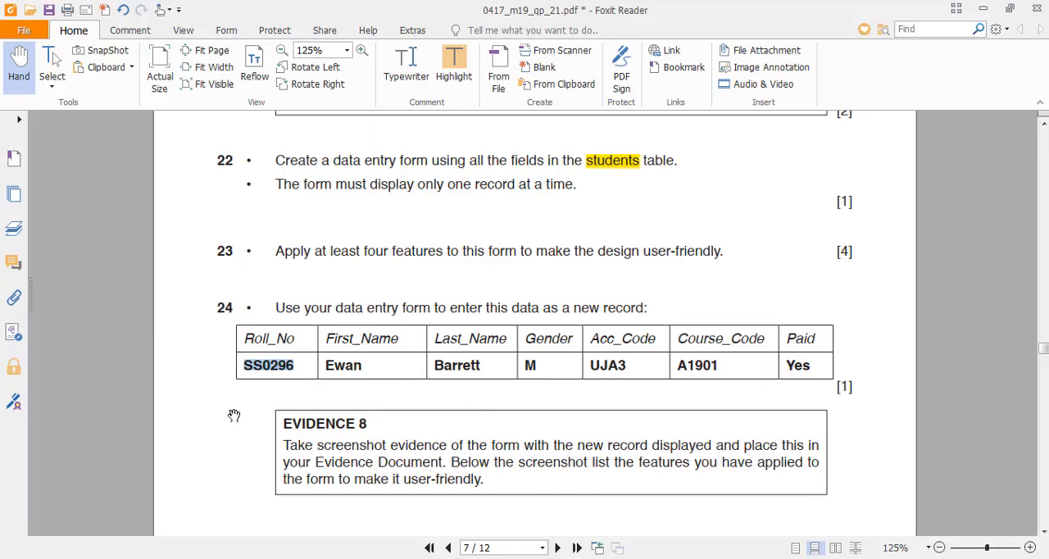
scroll(277, 427, down, 3)
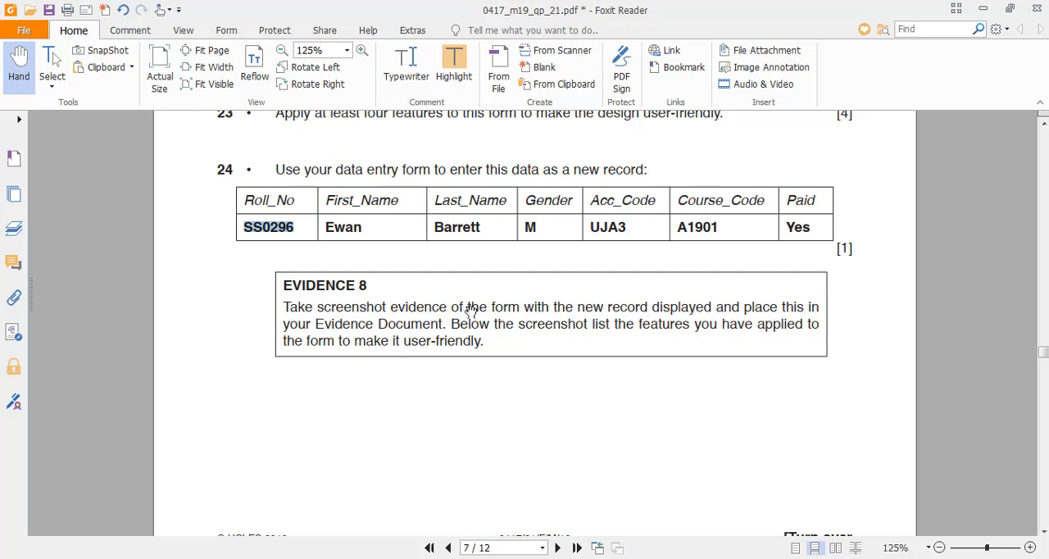
- Switch to Access and capture the List of Students form showing the new record with Snipping Tool
key(alt+Tab)
key(alt+Tab)
key(alt+Tab)
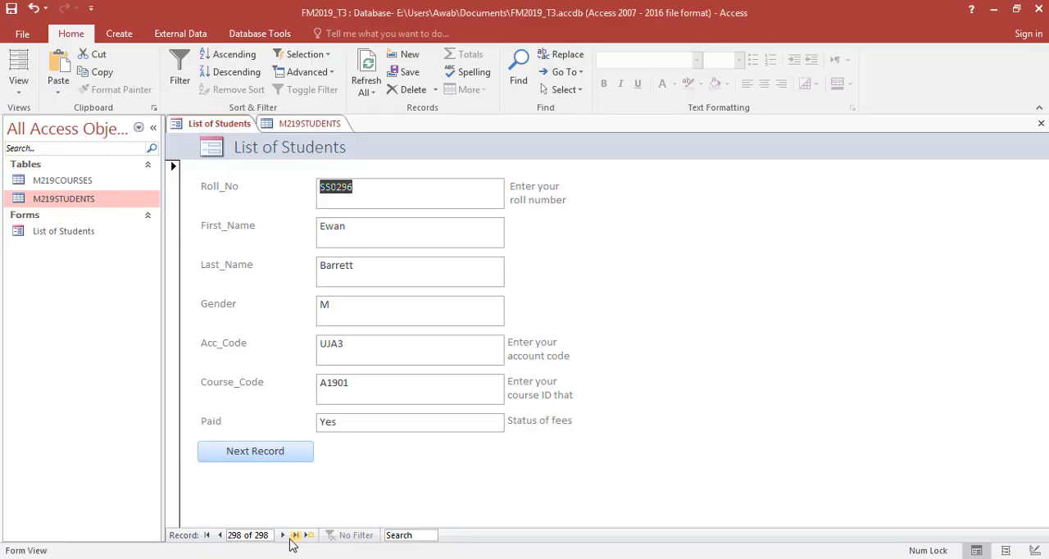
key(alt+Tab)
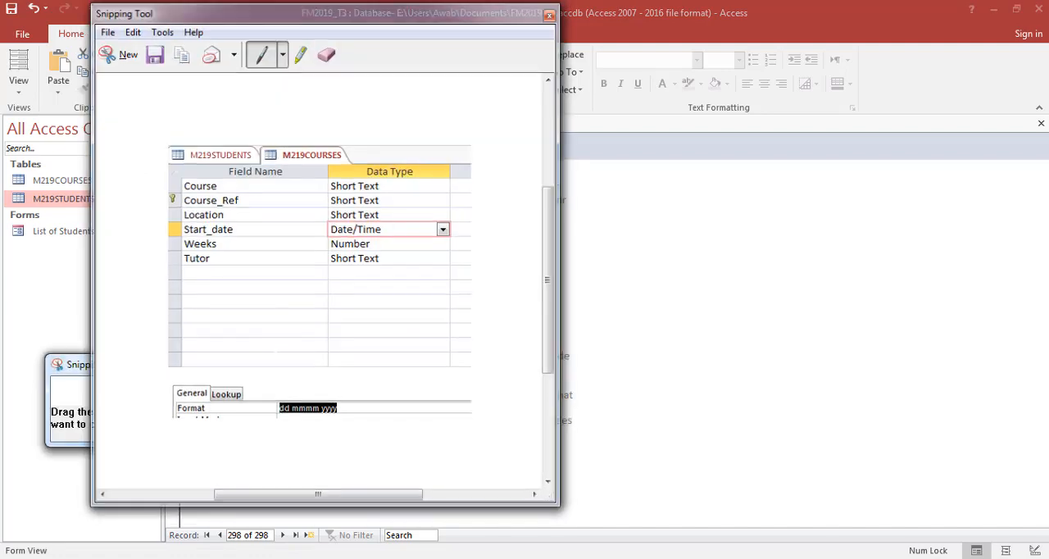
key(ctrl+n)
drag(165, 131, 610, 482)
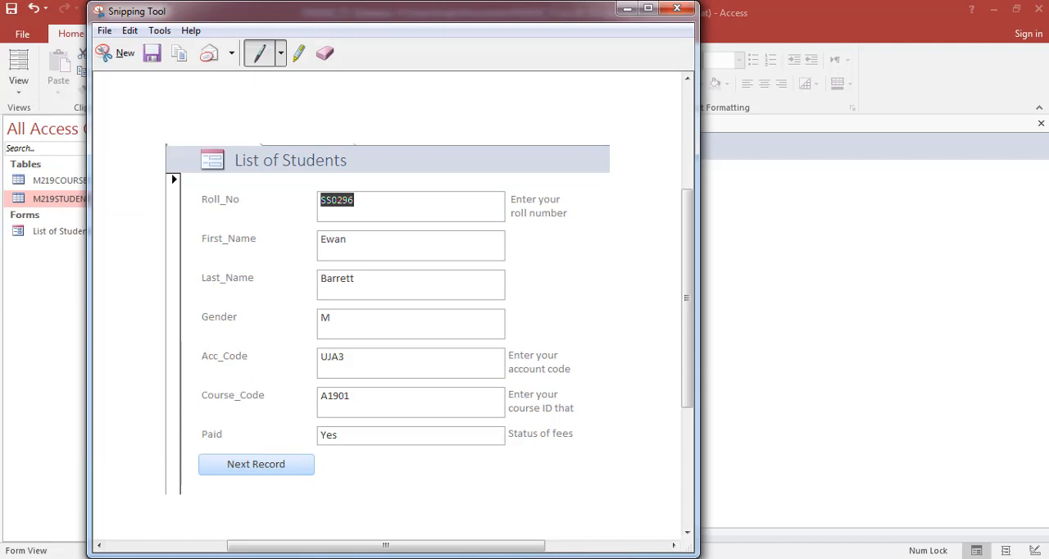
- Switch to the evidence document in Word and paste the form screenshot under the Evidence 8 heading
click(570, 558)
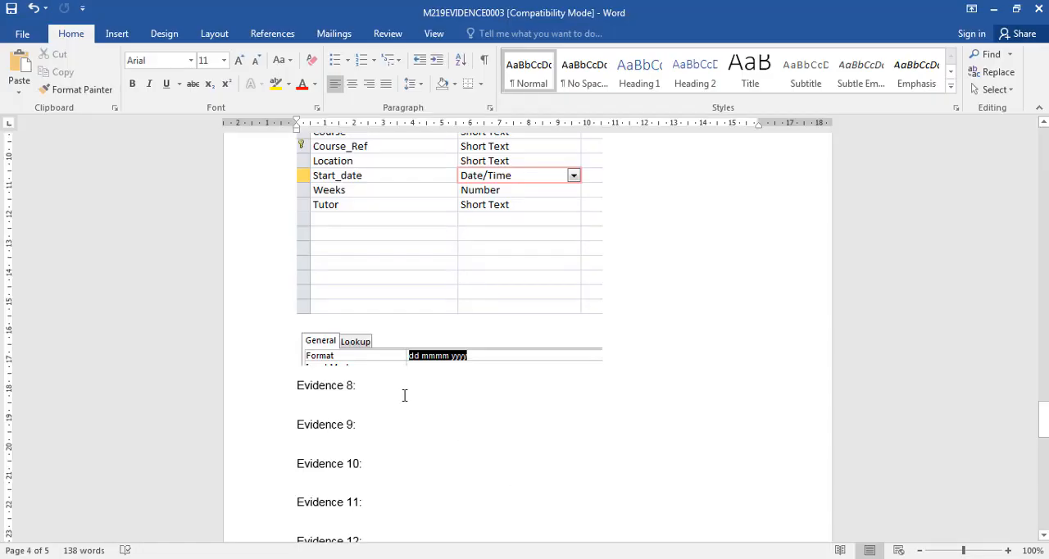
key(ctrl+v)
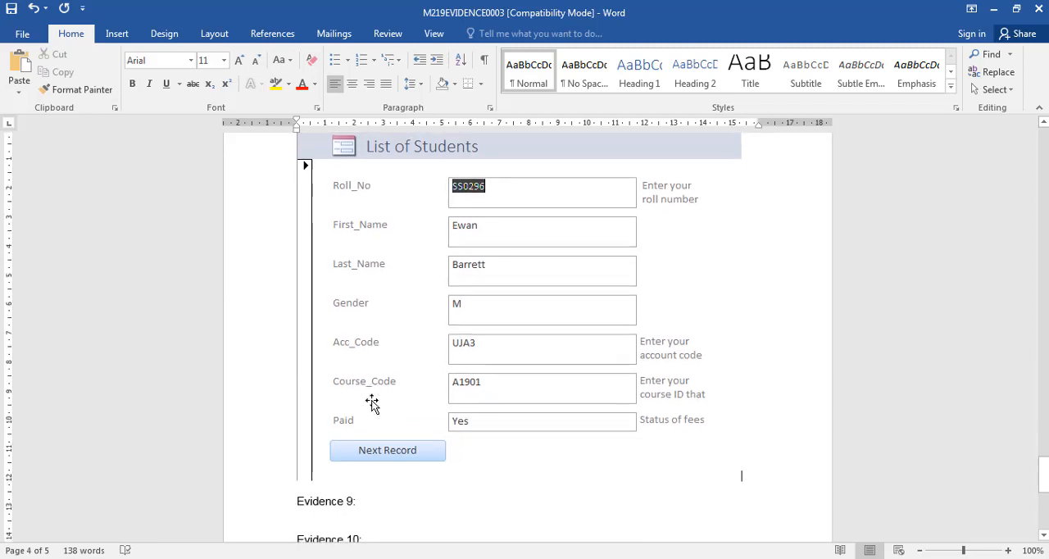
scroll(373, 402, down, 1)
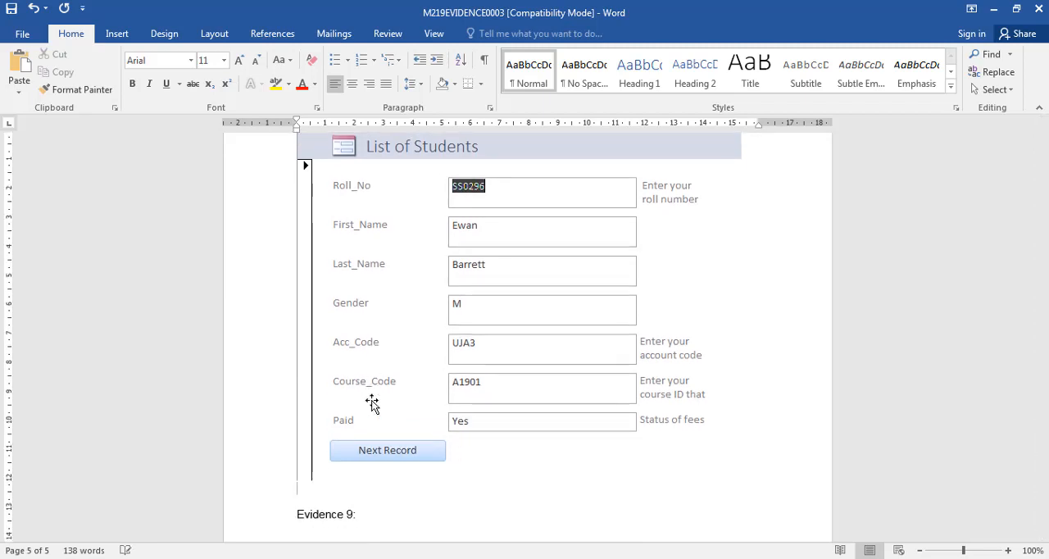
- Add a blank line between the pasted form screenshot and the Evidence 9 heading, and review the spacing
key(Return)
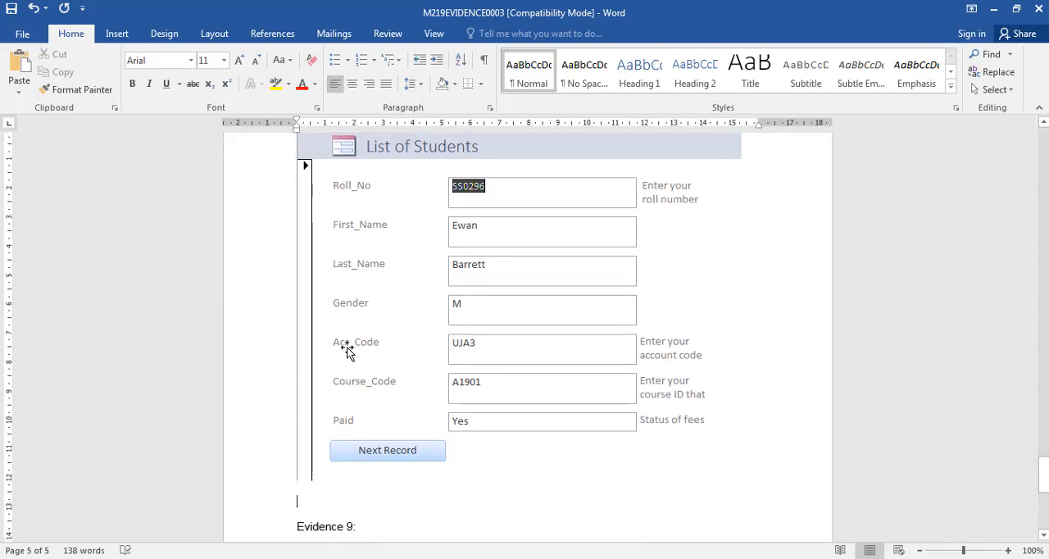
scroll(347, 351, down, 1)
scroll(363, 288, down, 2)
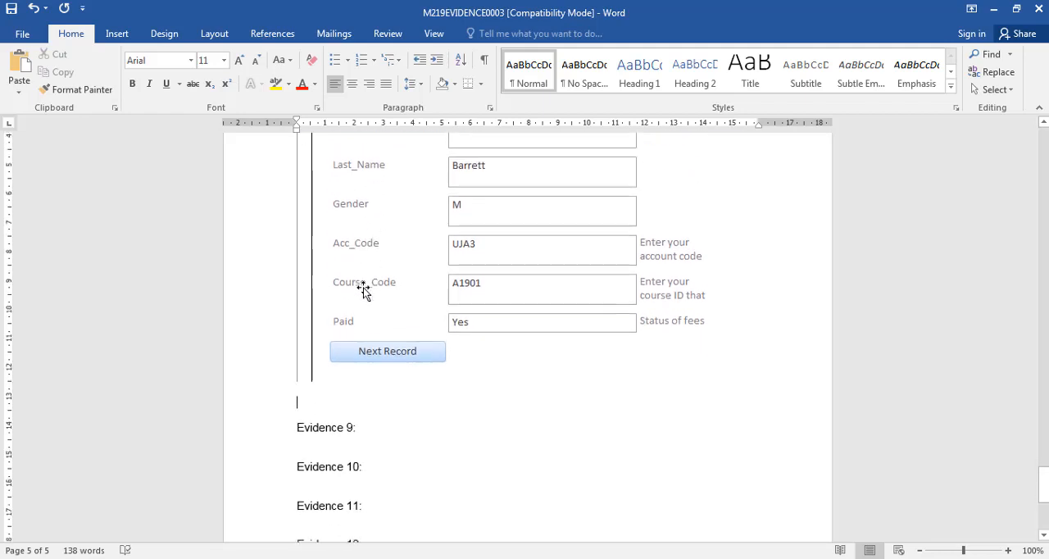
scroll(364, 250, up, 3)
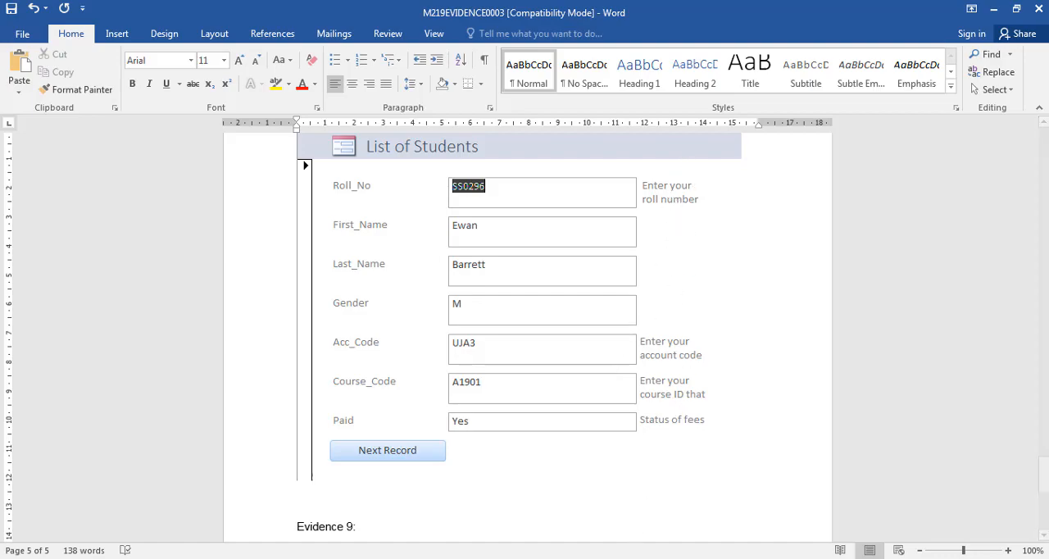
- Switch to the exam paper in Foxit Reader, go to question 25 and highlight Acc_Code in the primary key instruction
key(alt+Tab)
click(494, 408)
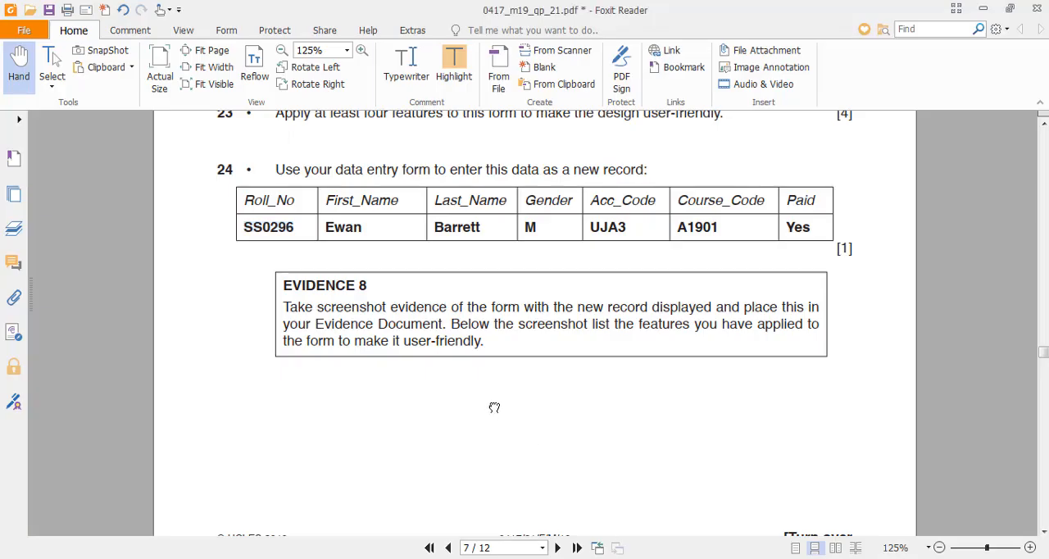
scroll(494, 408, down, 5)
scroll(495, 407, down, 2)
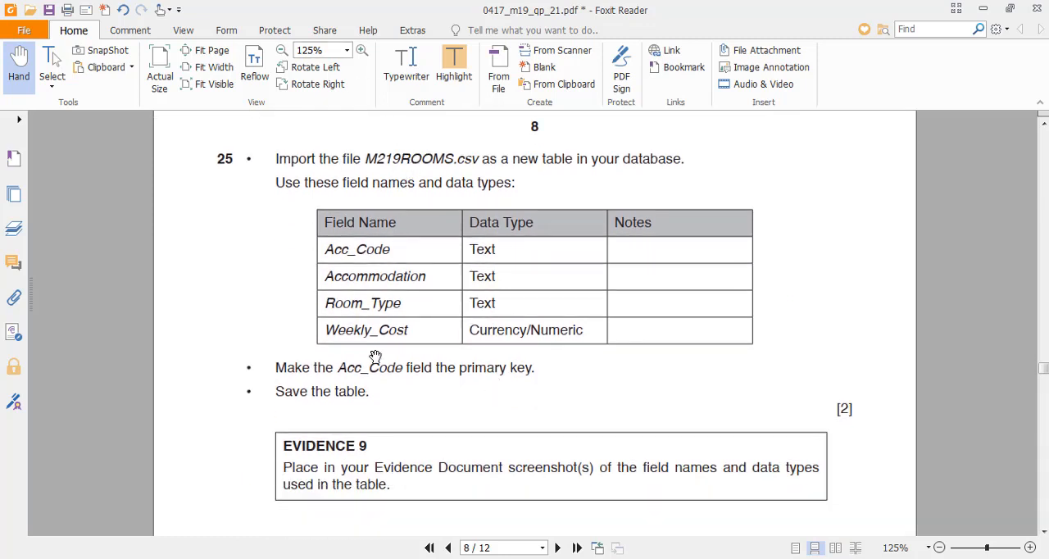
drag(336, 369, 405, 369)
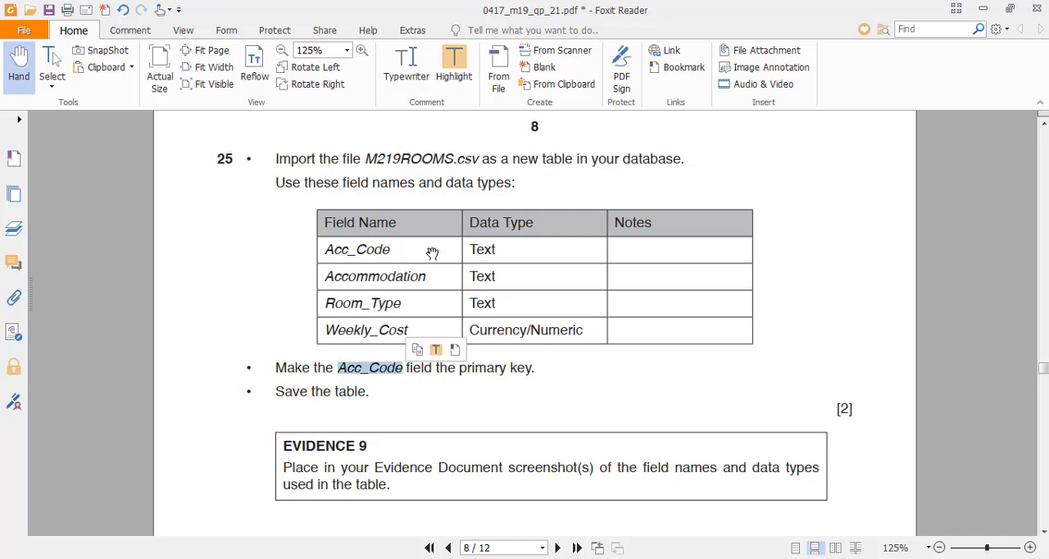
click(454, 66)
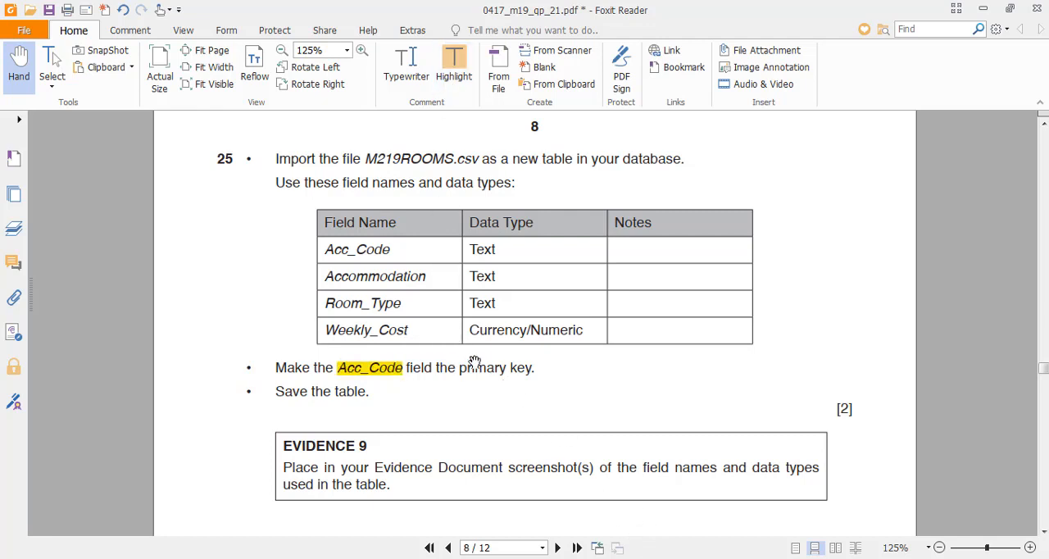
- Switch to Access and close the List of Students form and the M219STUDENTS table
key(alt+Tab)
click(294, 128)
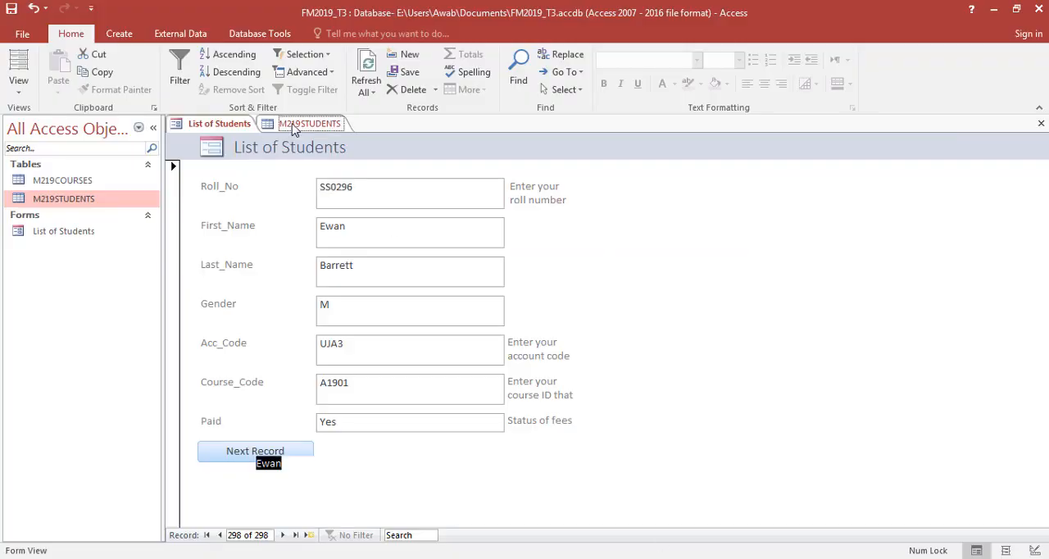
key(ctrl+w)
key(ctrl+w)
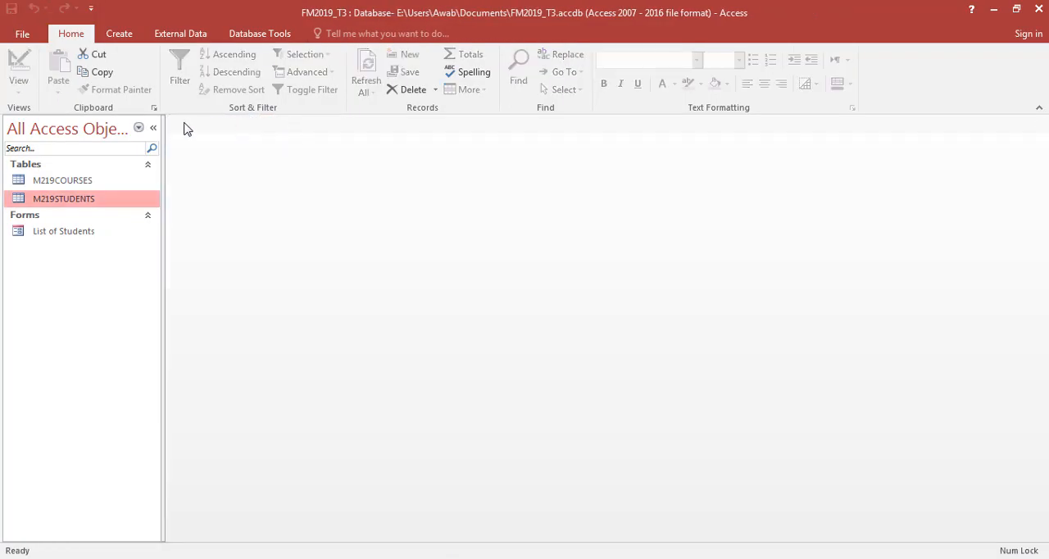
- Start a text file import into a new table with M219ROOMS from the 0417_m19_sf_21 folder as the source
click(181, 33)
click(215, 54)
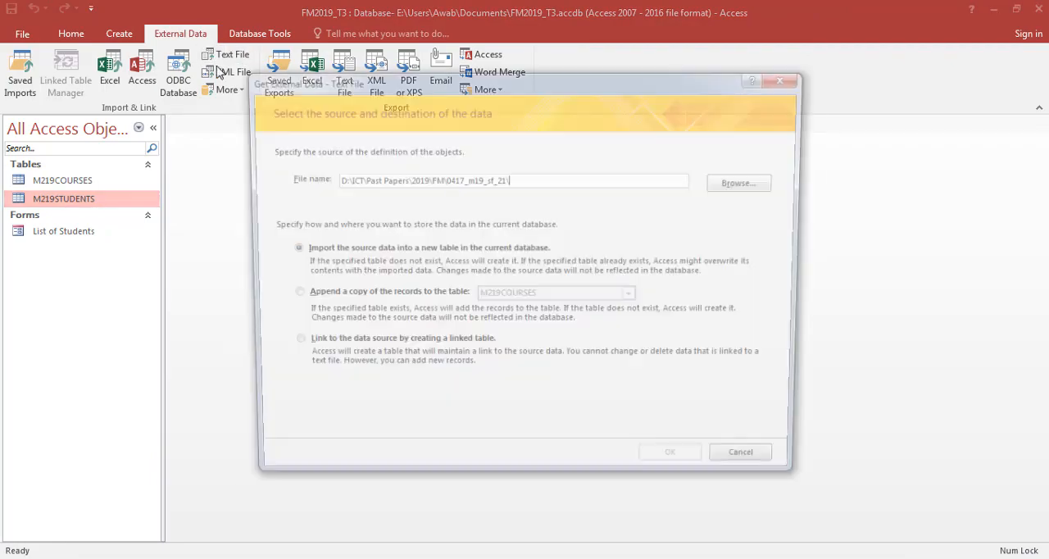
click(751, 182)
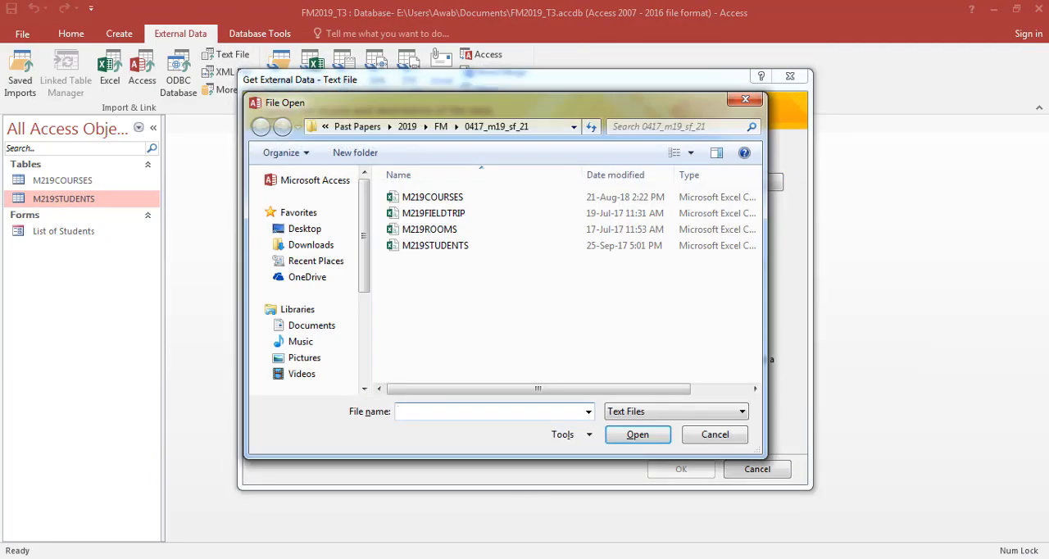
key(alt+Tab)
key(alt+Tab)
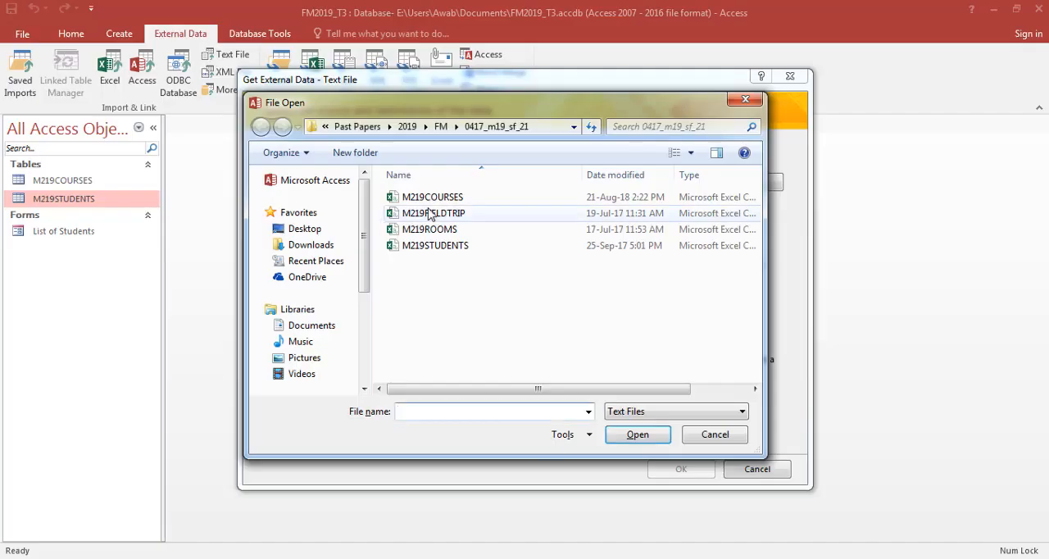
double_click(447, 233)
click(678, 468)
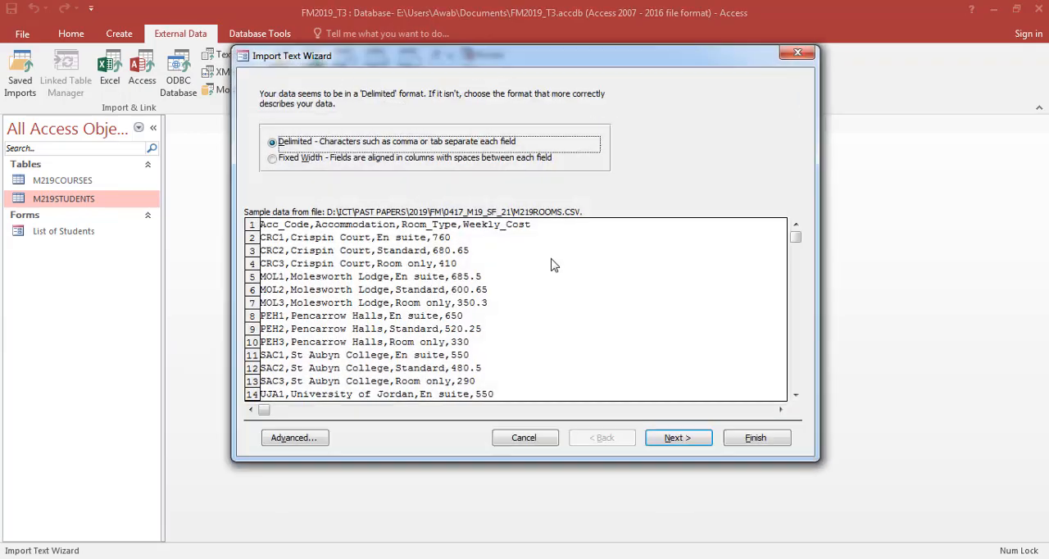
- Import the data as comma-delimited text, with the first row containing the field names
click(680, 436)
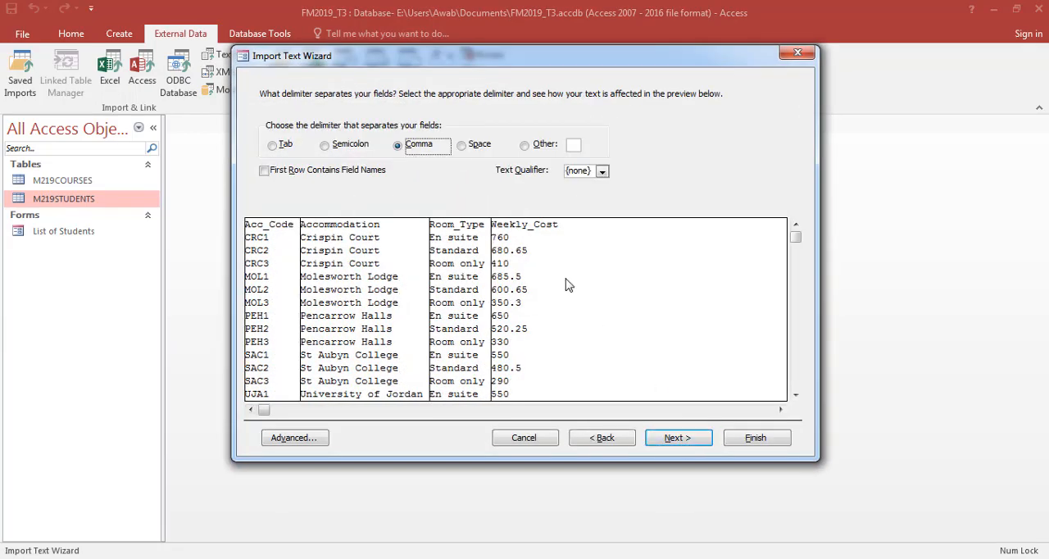
click(676, 437)
click(603, 438)
click(264, 170)
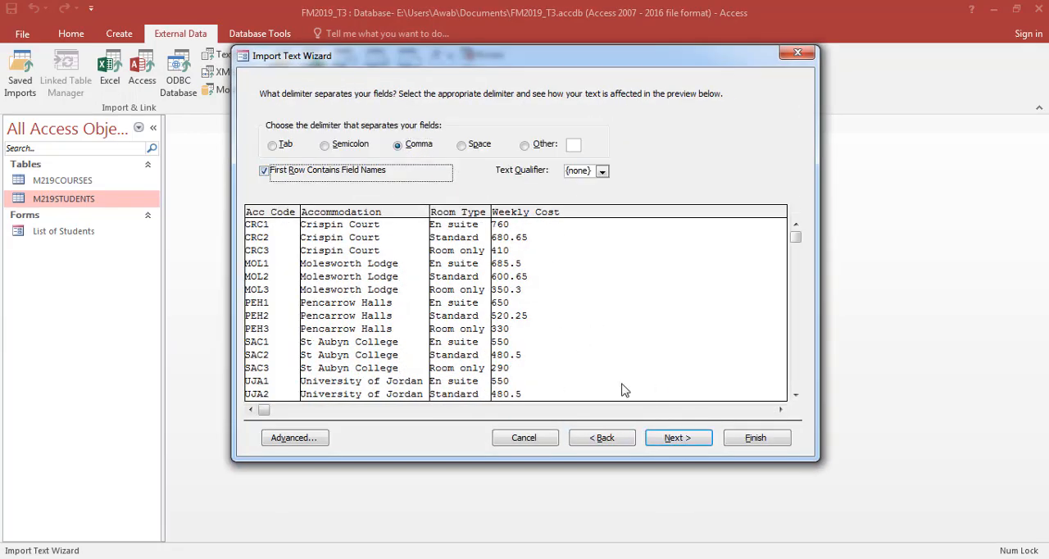
click(661, 443)
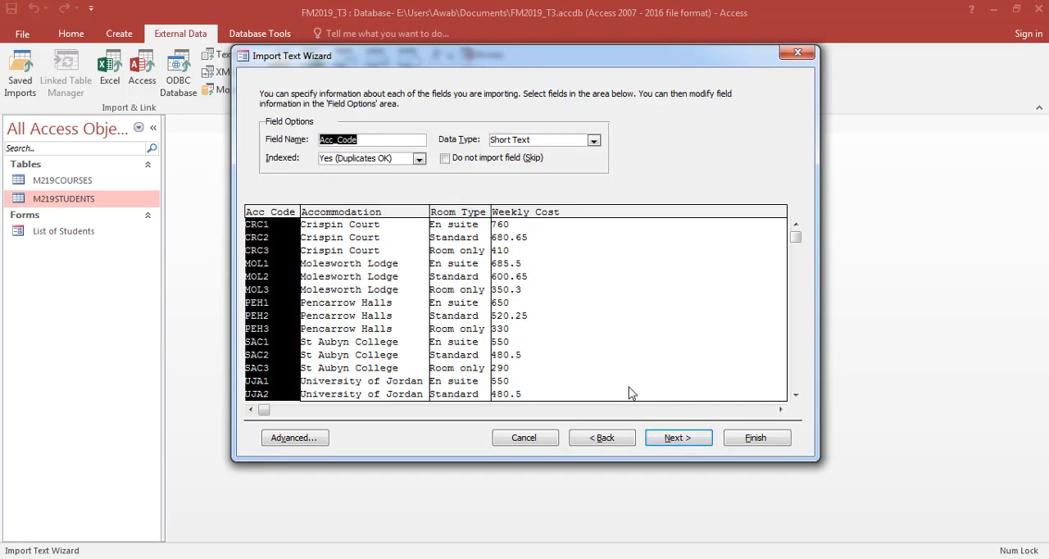
- Choose Acc_Code as the primary key of the table being imported
click(674, 438)
click(649, 558)
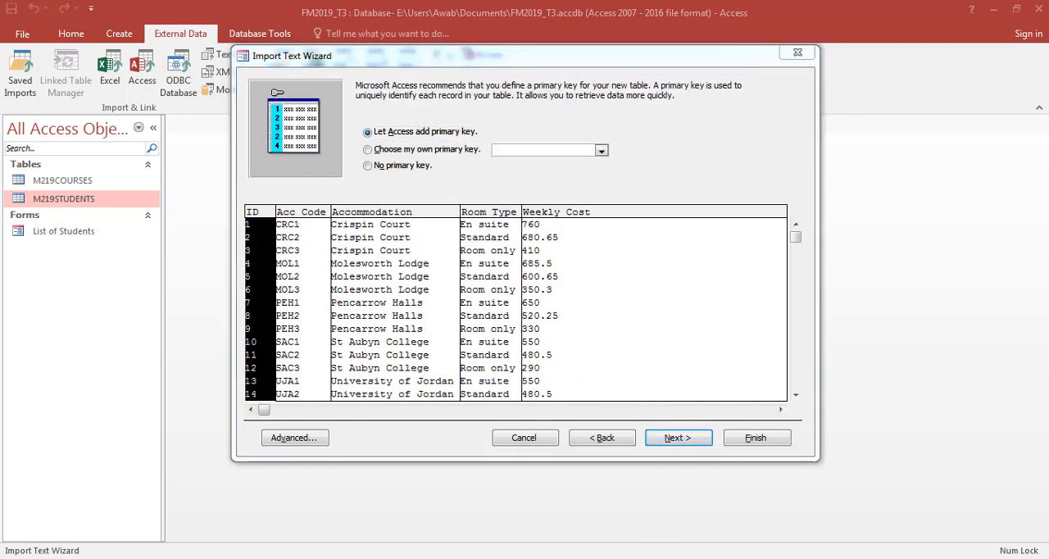
key(alt+Tab)
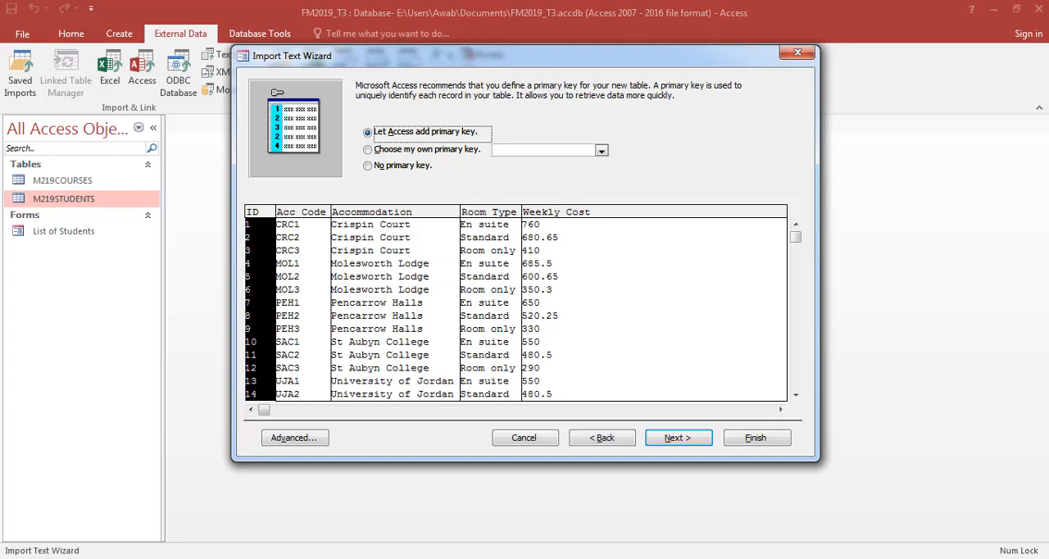
click(395, 149)
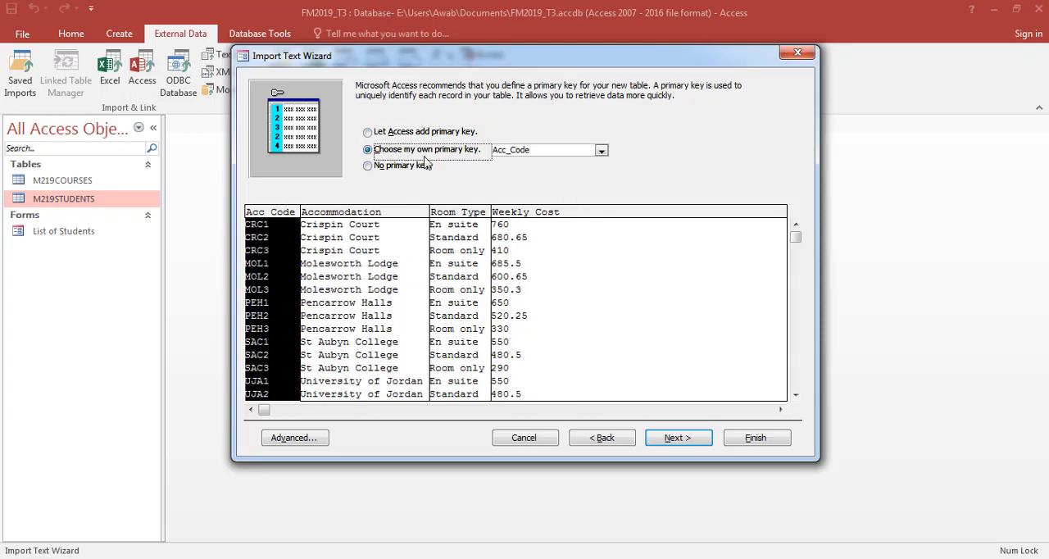
click(583, 151)
click(602, 153)
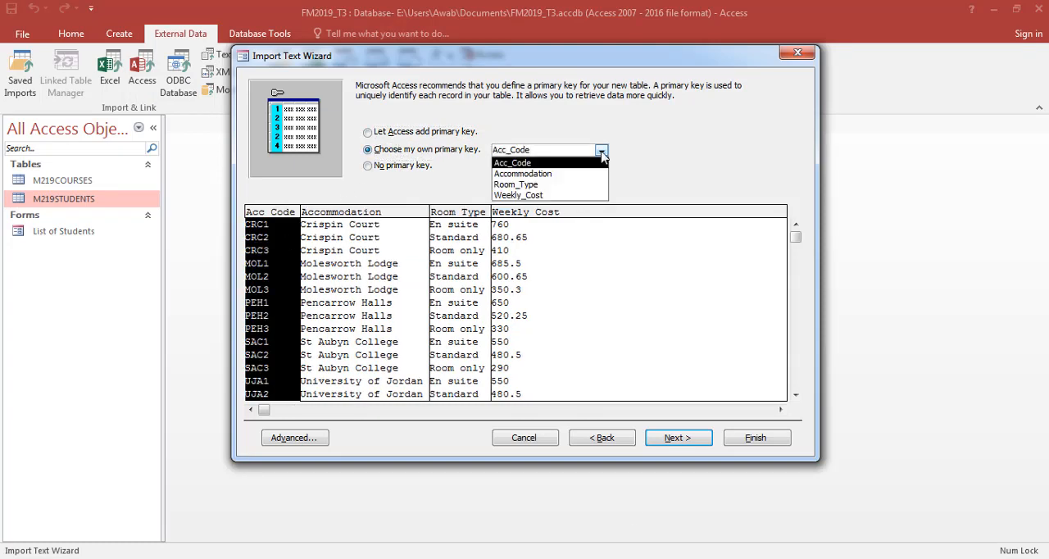
click(604, 151)
- Set the Weekly_Cost data type to Currency in the import specification, checking the required types in the exam paper
click(294, 438)
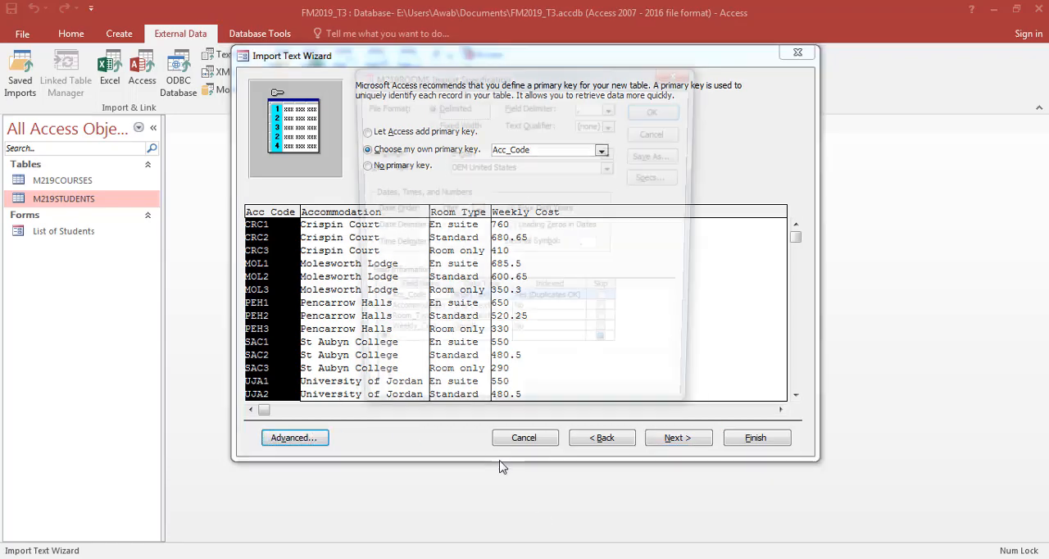
key(alt+Tab)
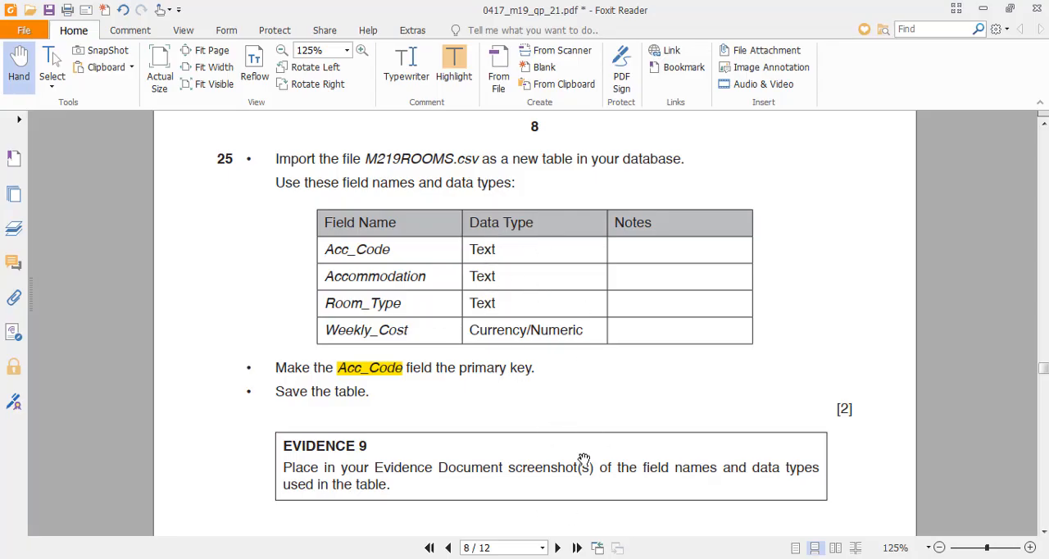
key(alt+Tab)
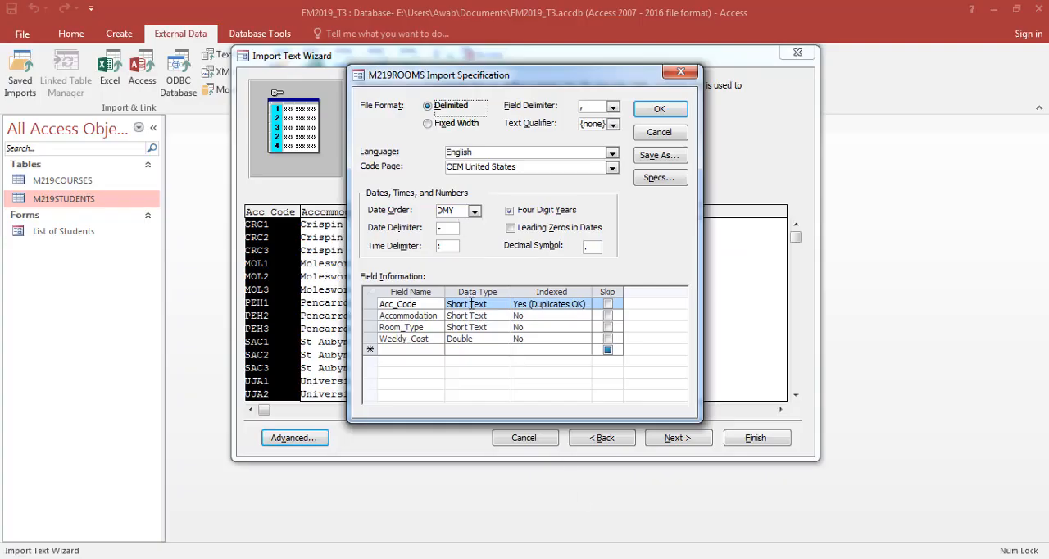
click(478, 336)
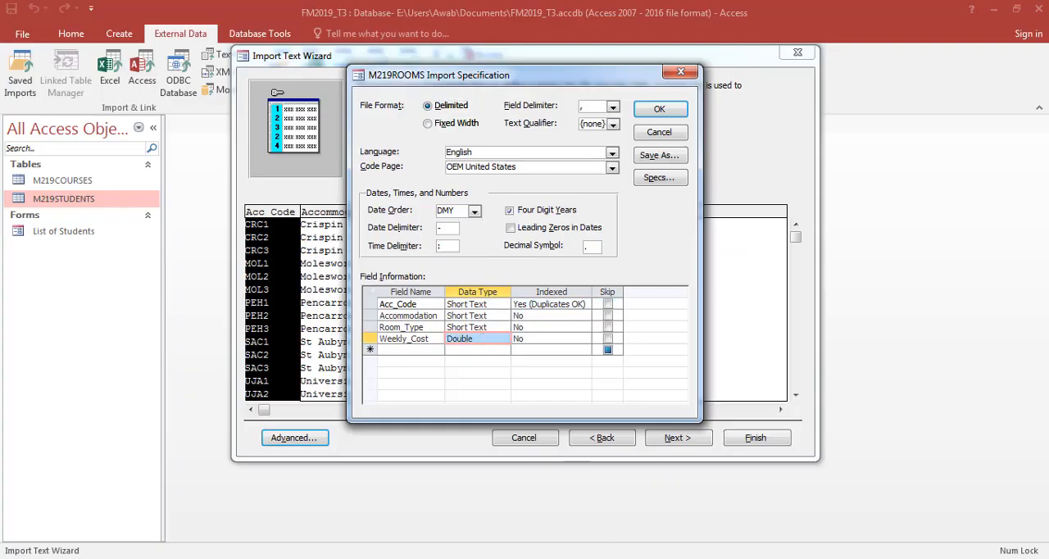
key(alt+Tab)
key(alt+Tab)
click(503, 339)
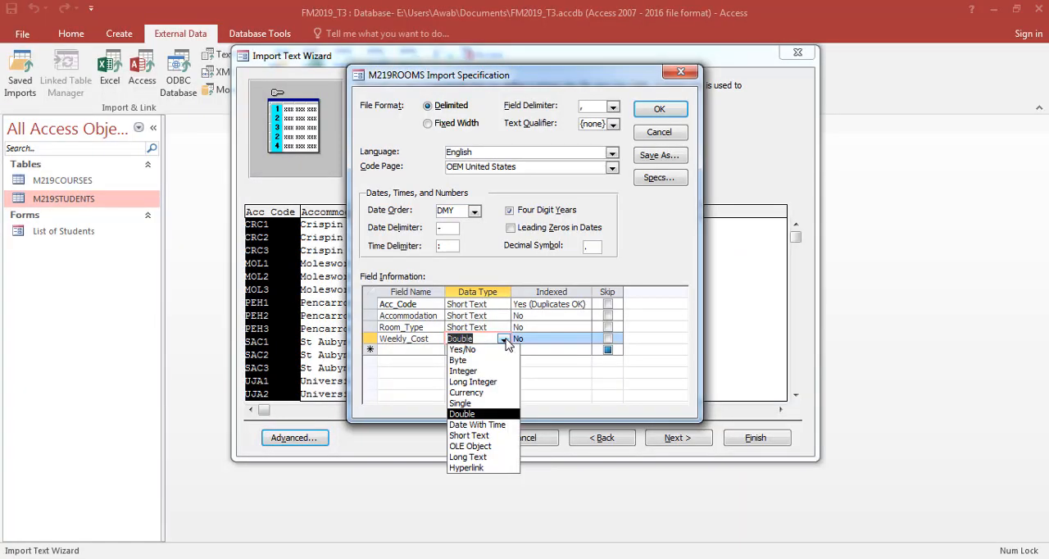
click(495, 394)
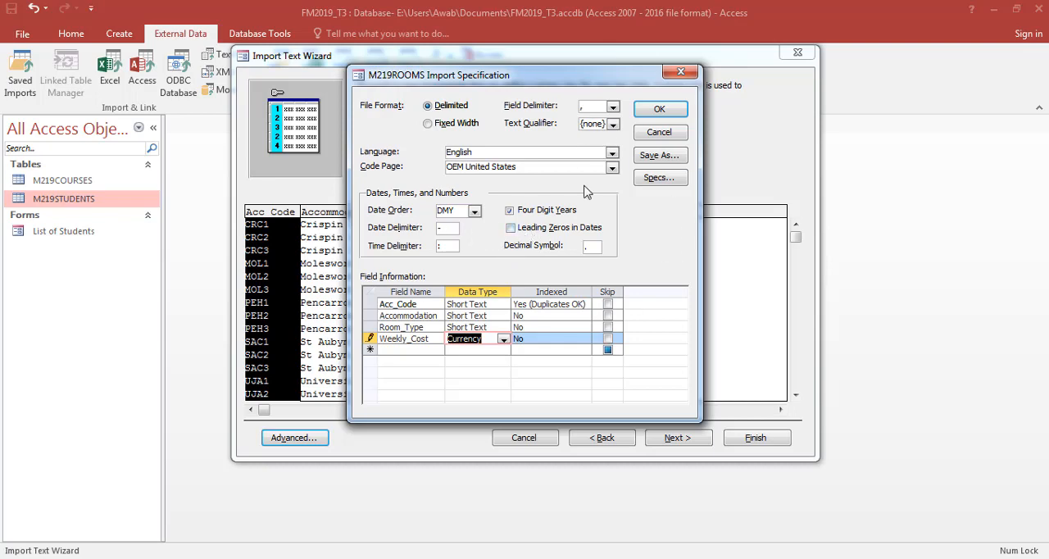
click(661, 110)
- Finish the import into a table named M219ROOMS without saving the import steps, and open the new table
click(673, 438)
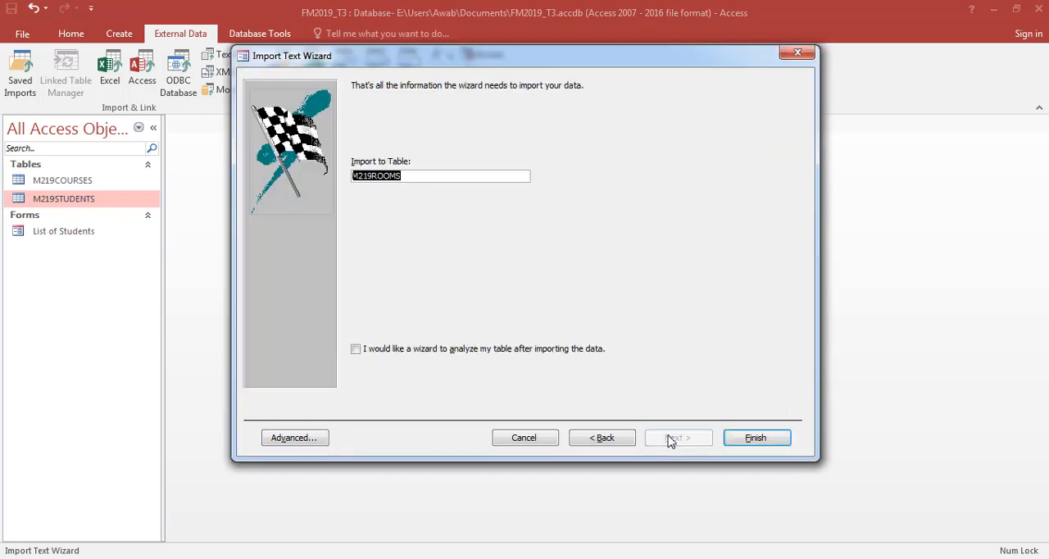
click(749, 438)
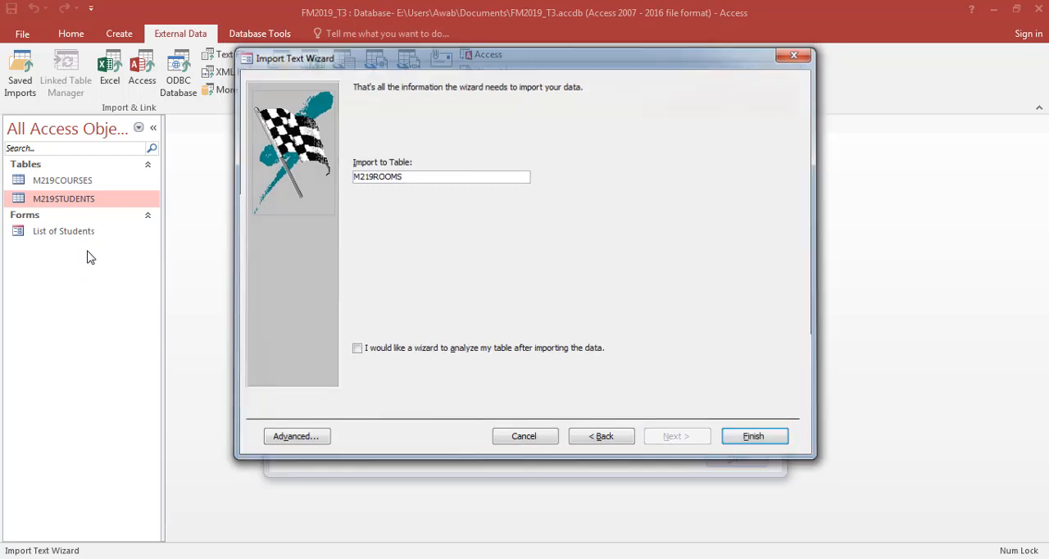
click(757, 485)
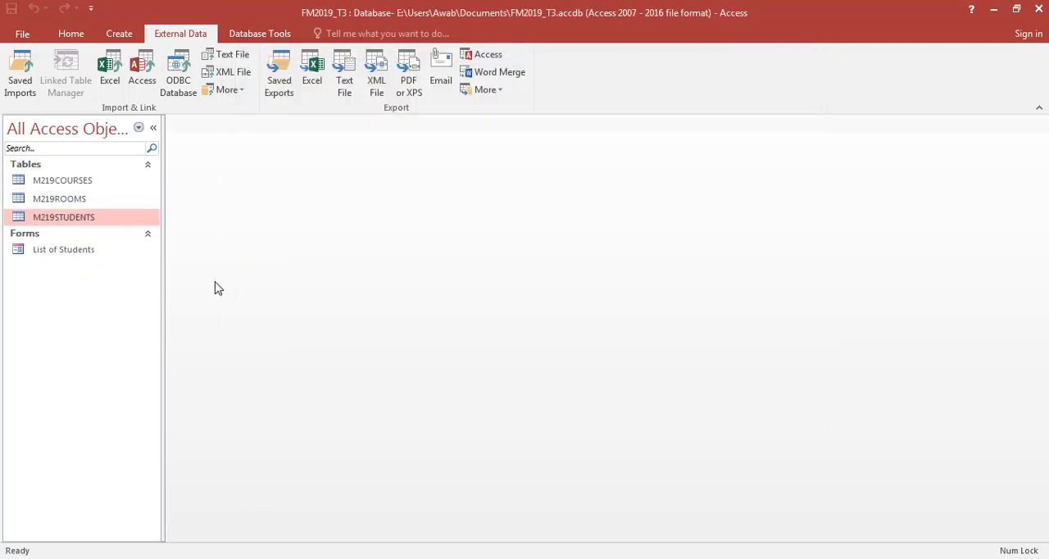
double_click(94, 200)
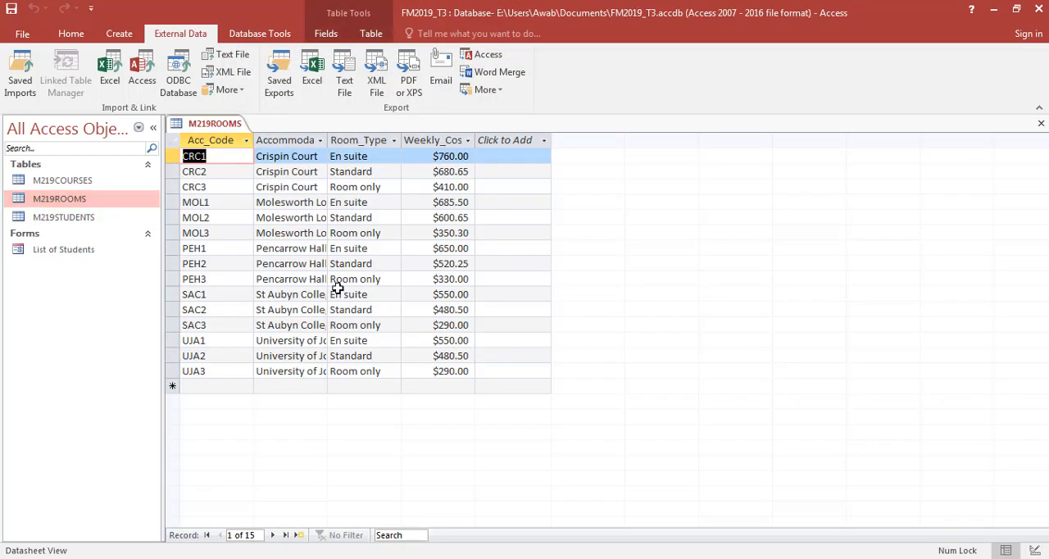
- Switch to the exam paper in Foxit Reader and read the Evidence 9 and question 26 instructions
key(alt+Tab)
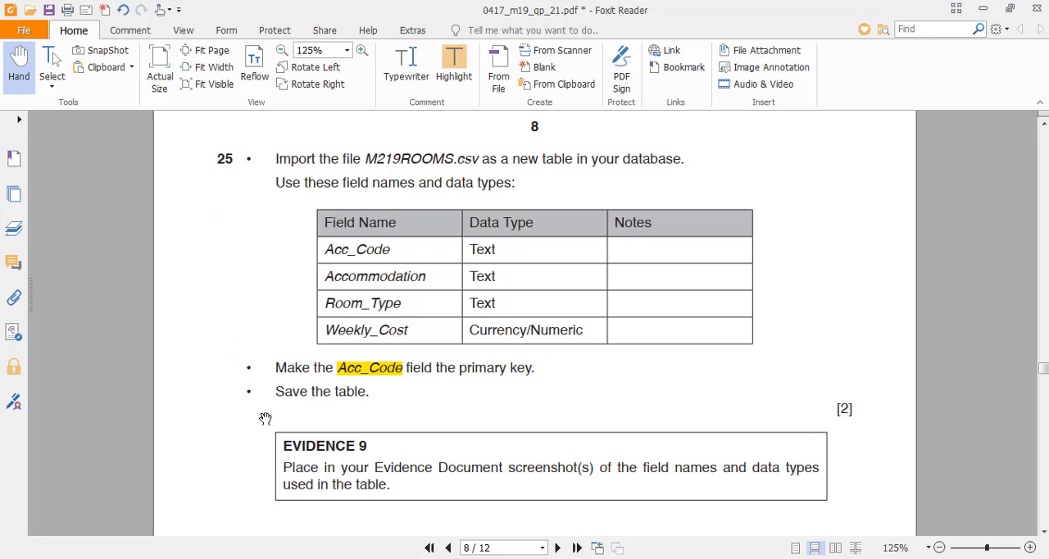
scroll(407, 392, down, 1)
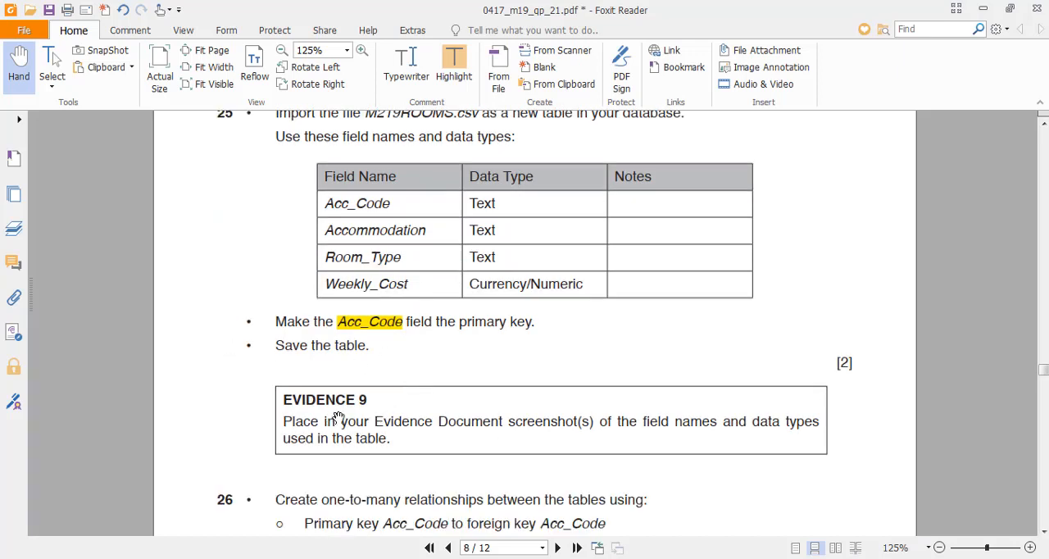
scroll(342, 413, down, 4)
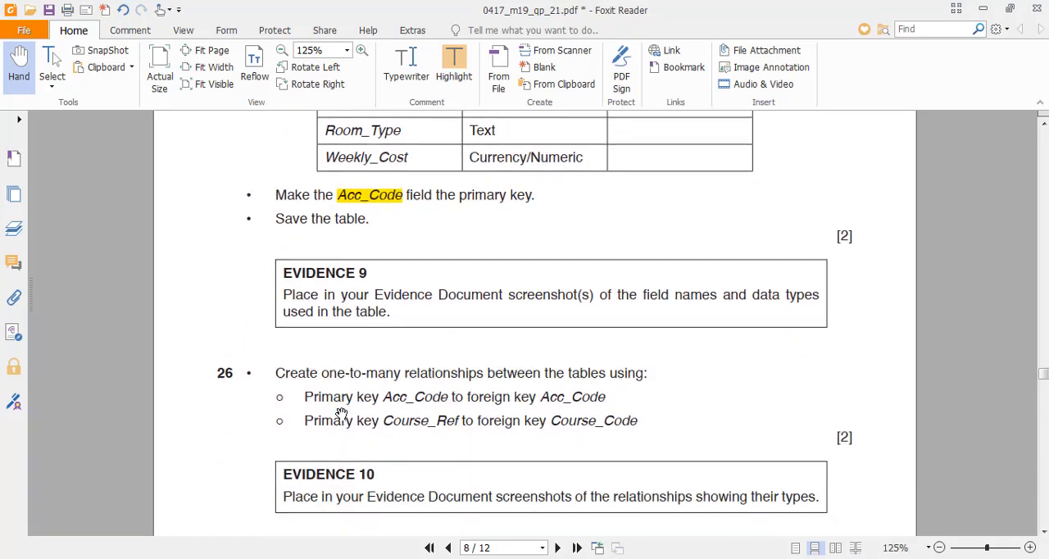
- Switch to Access and show the M219ROOMS table in Design View
key(alt+Tab)
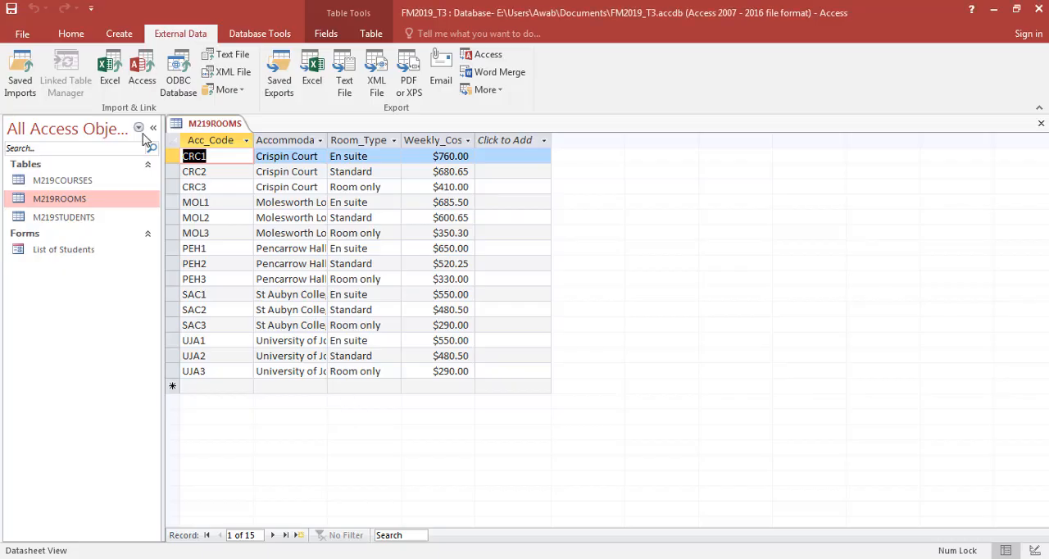
click(71, 34)
click(17, 66)
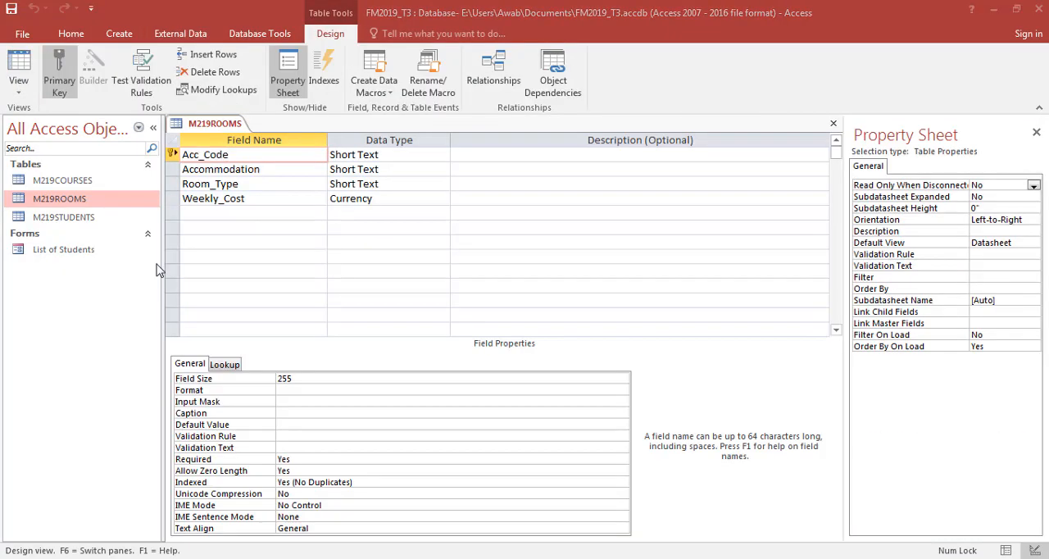
- Capture a Snipping Tool screenshot of the M219ROOMS field names and data types in Design View
key(alt+Tab)
key(alt+Tab)
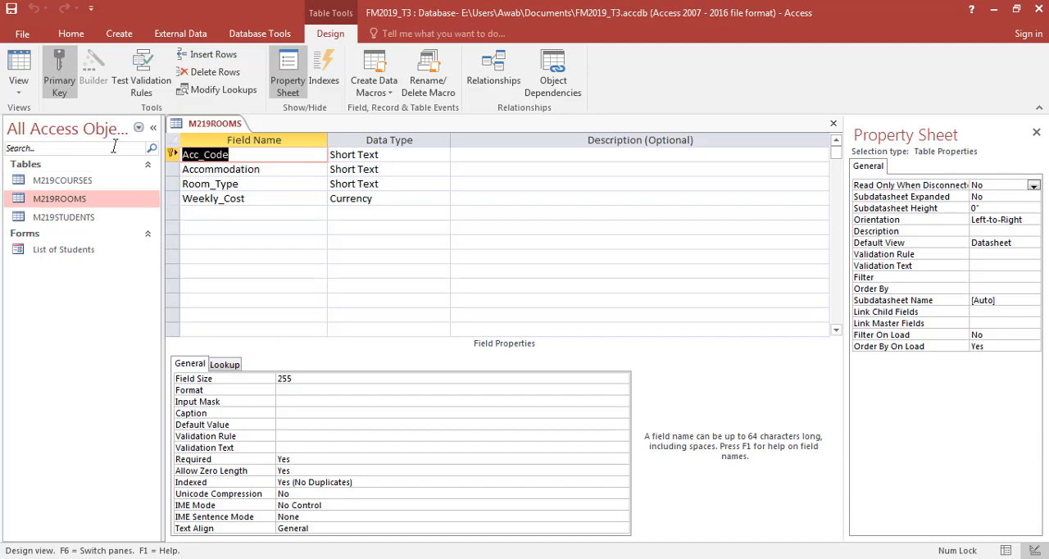
click(246, 198)
key(alt+Tab)
click(117, 53)
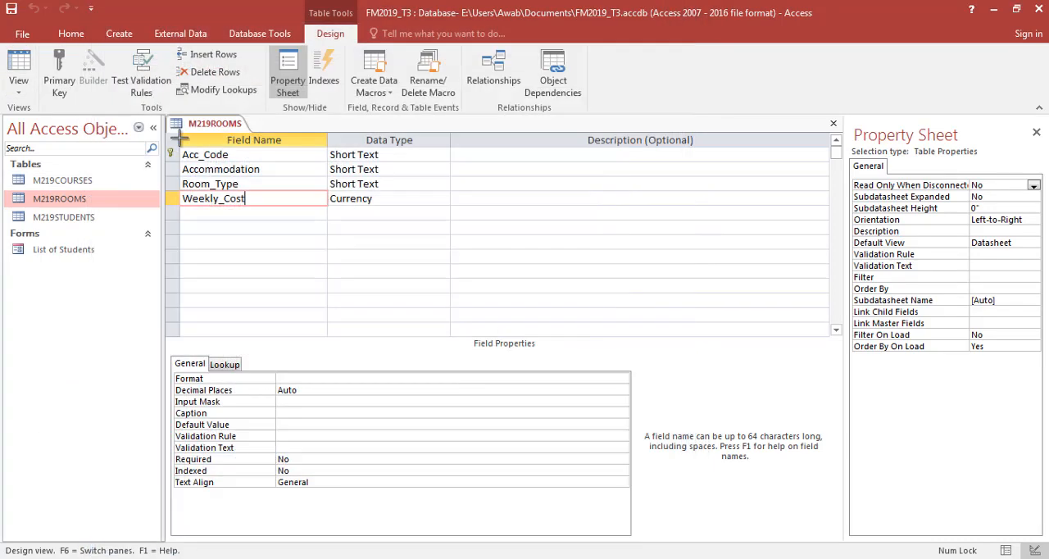
drag(165, 116, 450, 216)
- Switch to the Word evidence document and paste the M219ROOMS design screenshot under Evidence 9
key(alt+Tab)
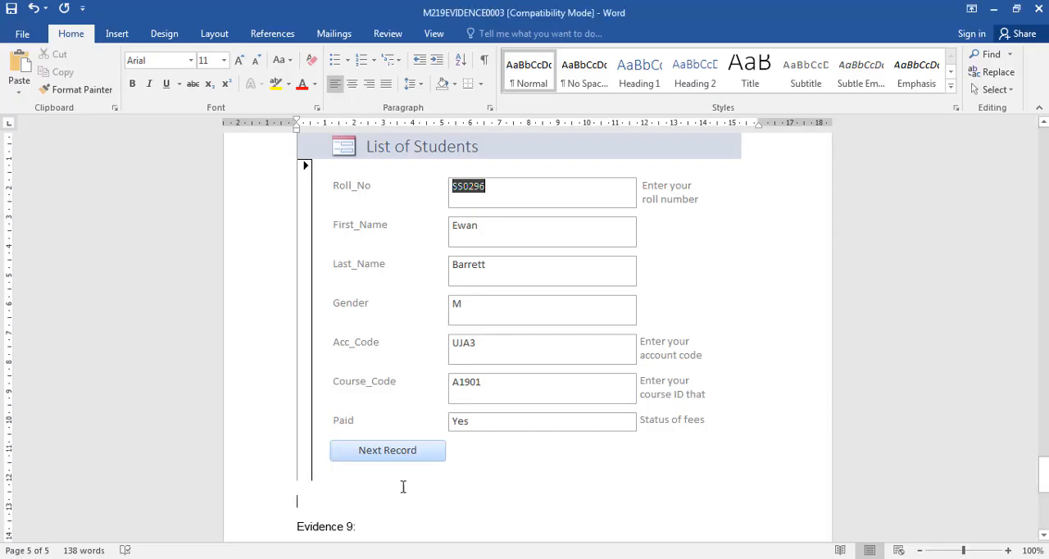
scroll(377, 459, down, 3)
click(342, 396)
key(ctrl+v)
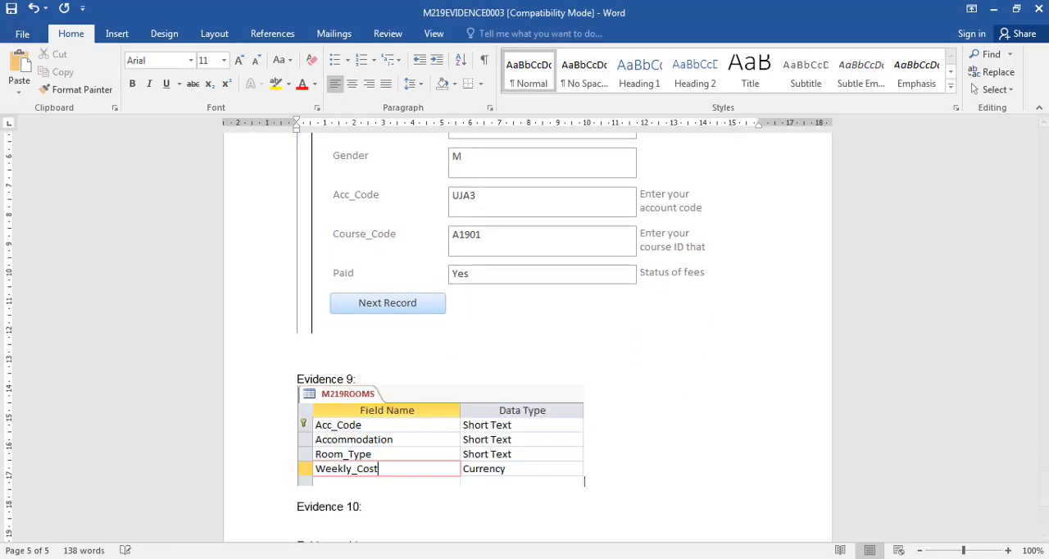
- Switch to the exam paper in Foxit Reader, read question 26 and Evidence 10, and return to Access
key(alt+Tab)
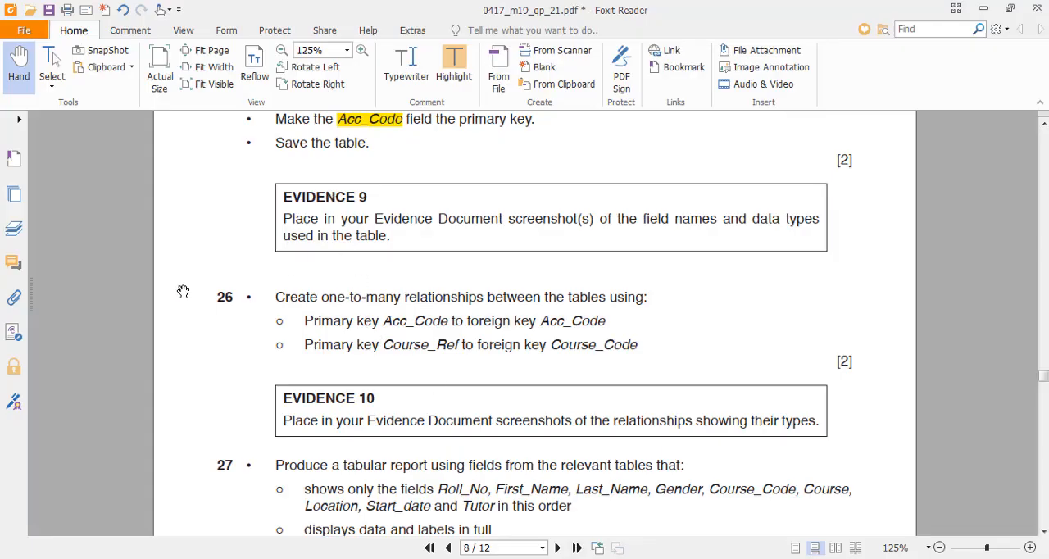
scroll(197, 304, down, 3)
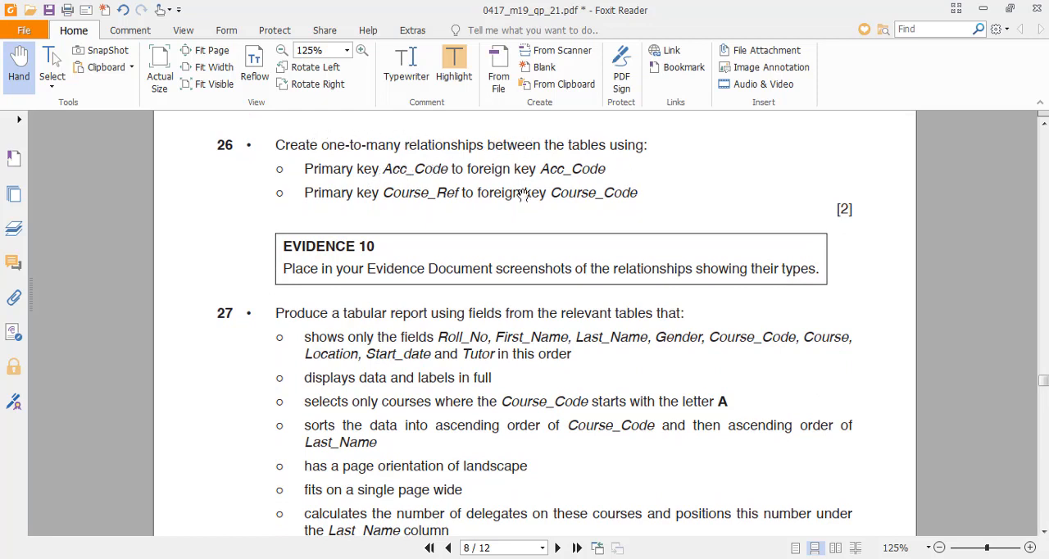
key(alt+Tab)
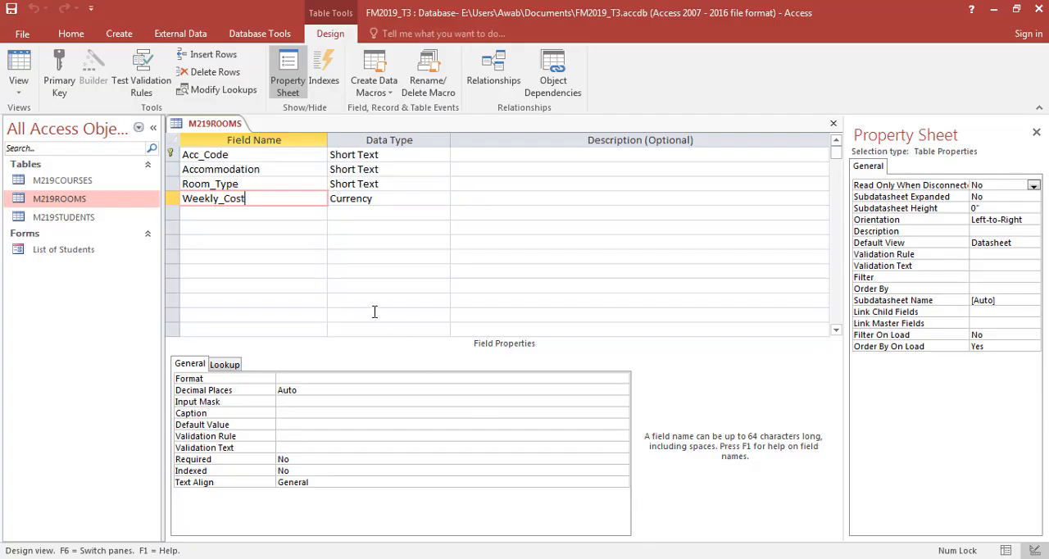
- Close the M219ROOMS design, add all three tables to the Relationships window, and enlarge the M219STUDENTS box to show every field
key(ctrl+w)
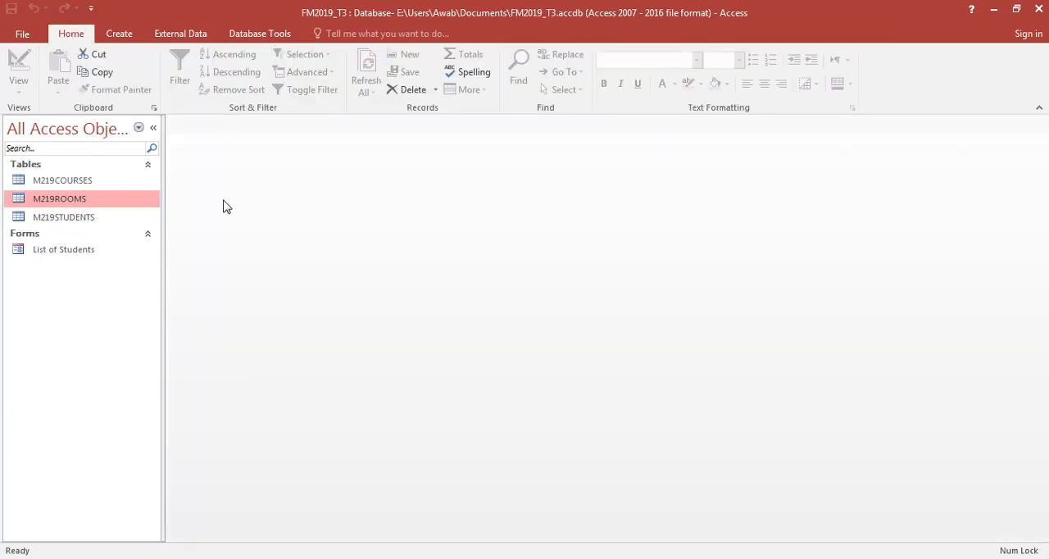
click(244, 34)
click(189, 66)
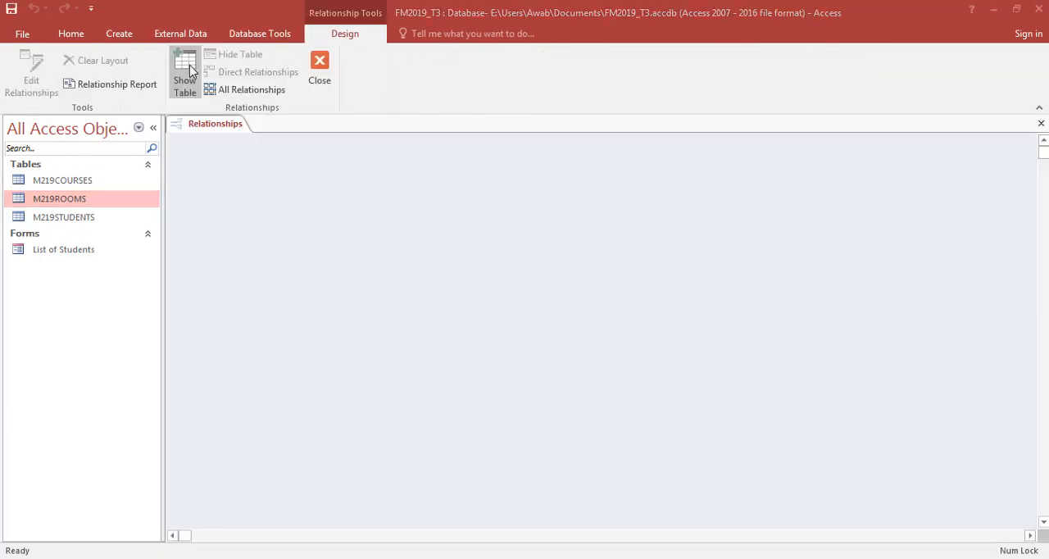
click(499, 129)
shift+click(492, 110)
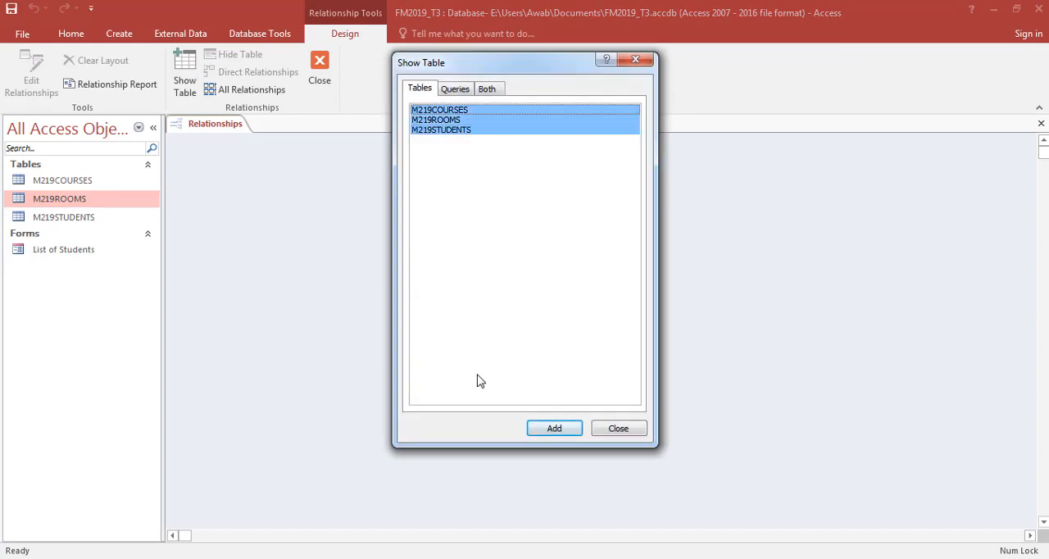
click(533, 427)
click(620, 430)
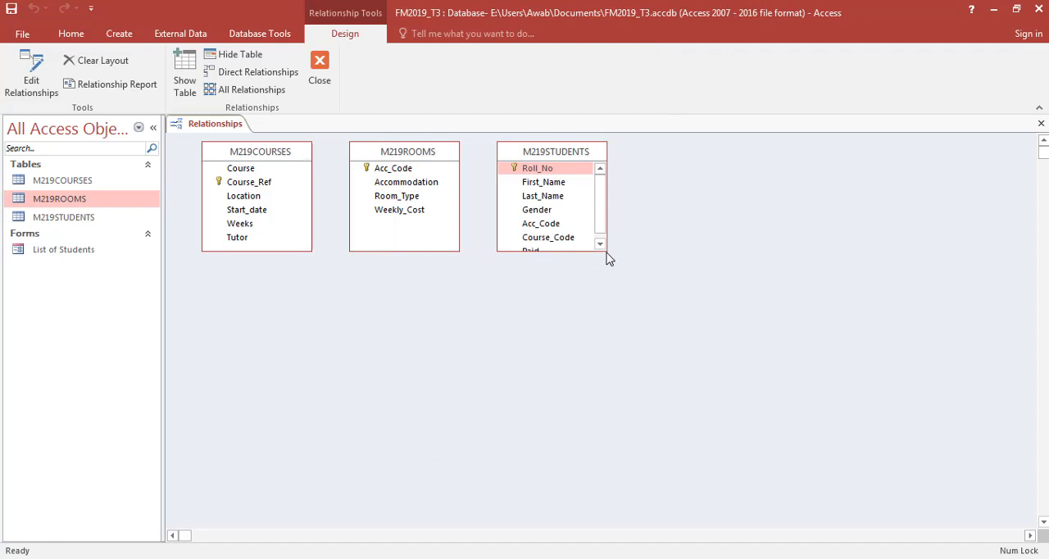
drag(609, 257, 646, 309)
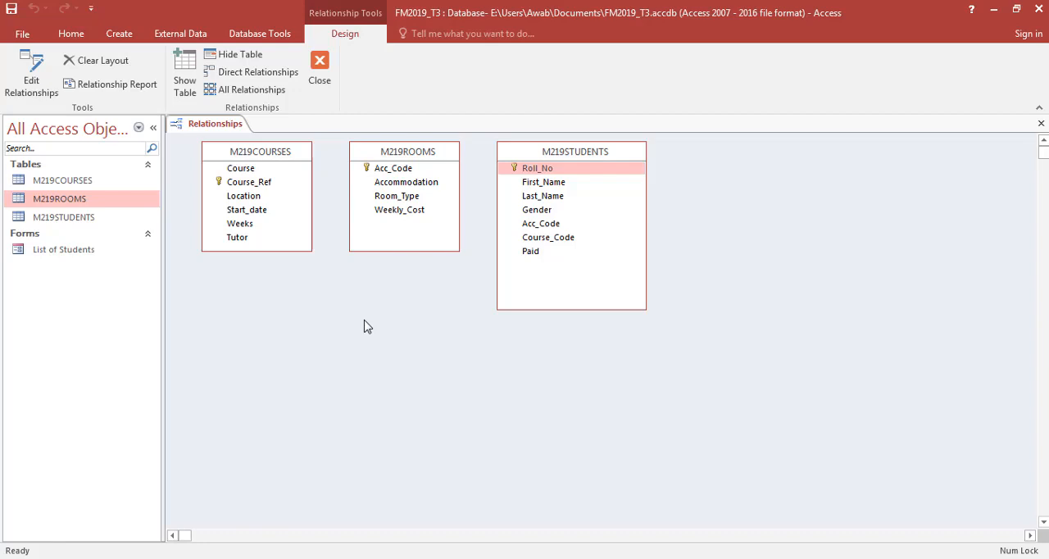
- Check the required keys in question 26 and create a one-to-many relationship from M219ROOMS Acc_Code to M219STUDENTS Acc_Code
key(alt+Tab)
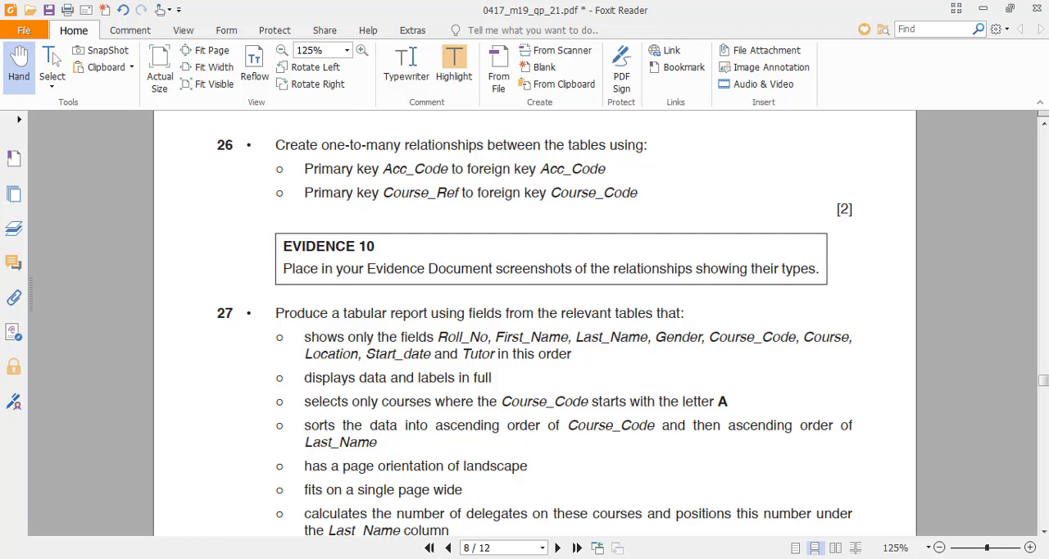
key(alt+Tab)
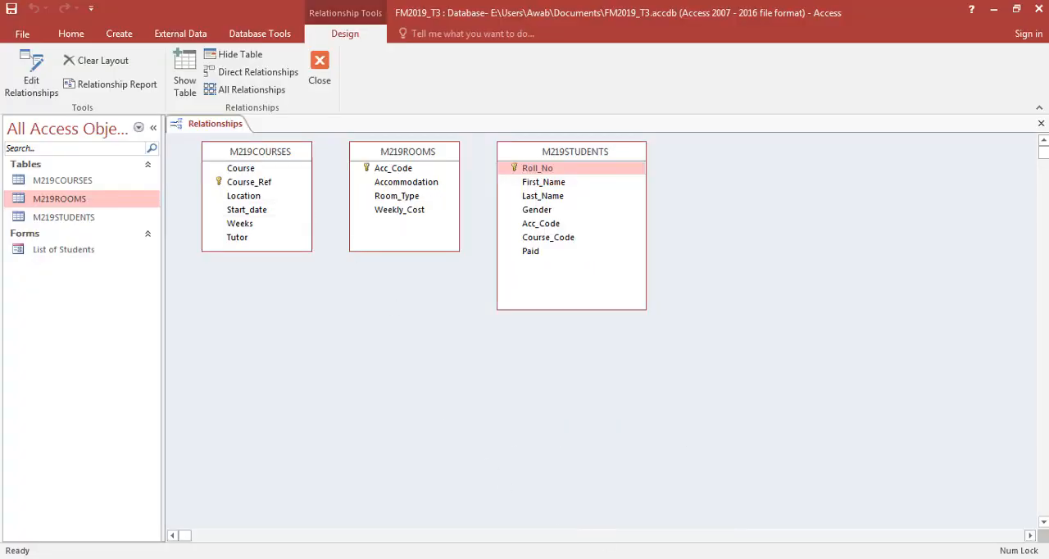
key(alt+Tab)
key(alt+Tab)
key(alt+Tab)
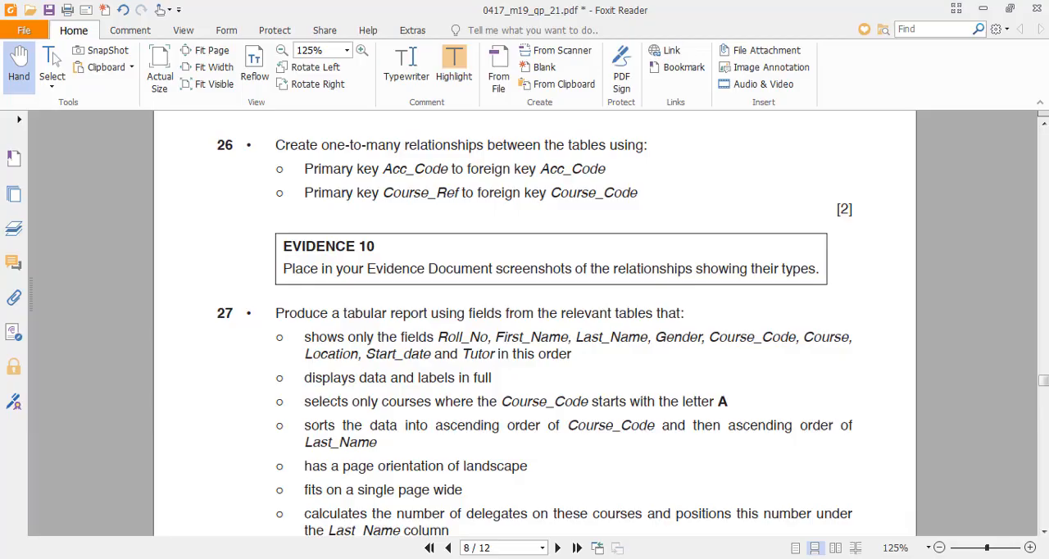
key(alt+Tab)
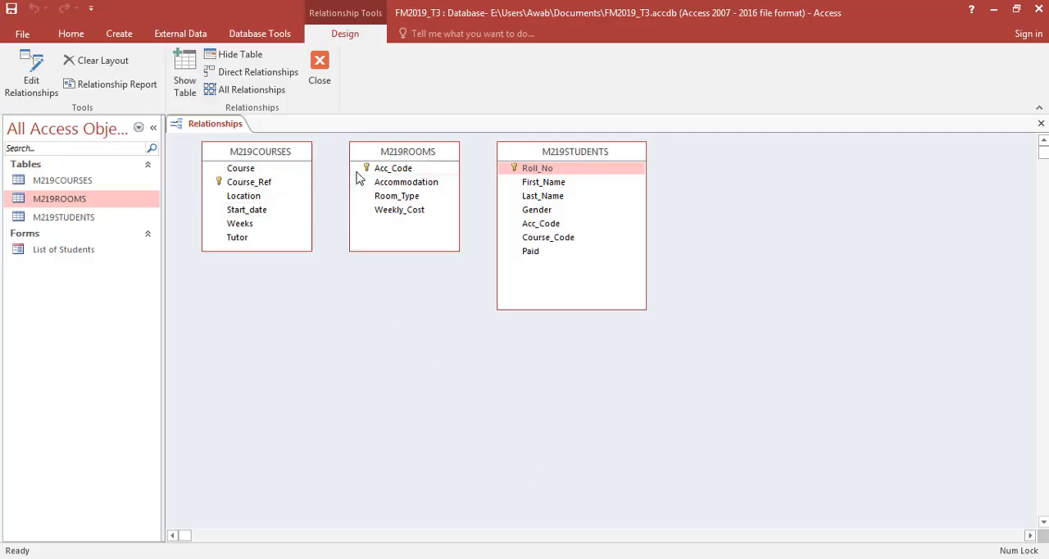
drag(404, 171, 534, 227)
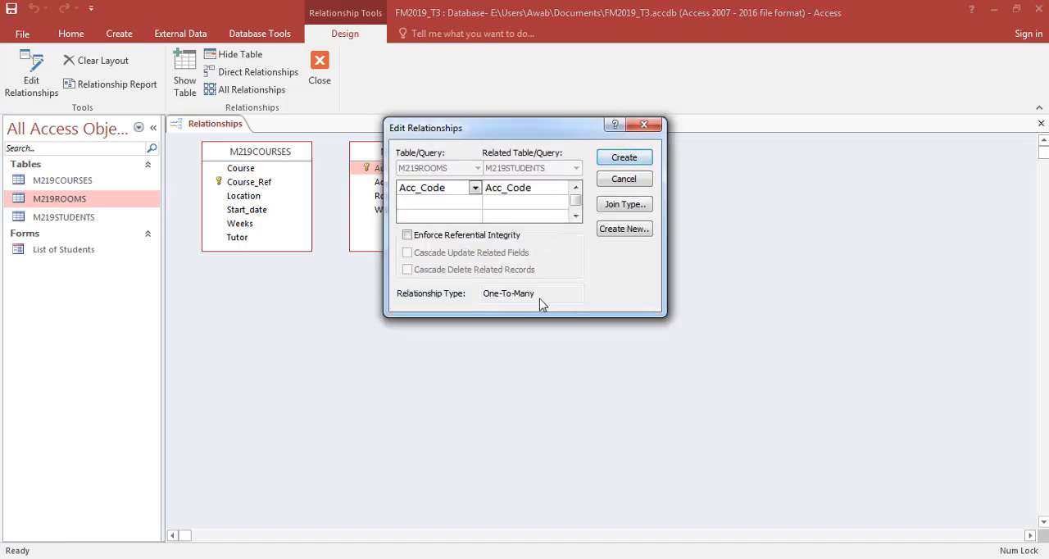
click(638, 159)
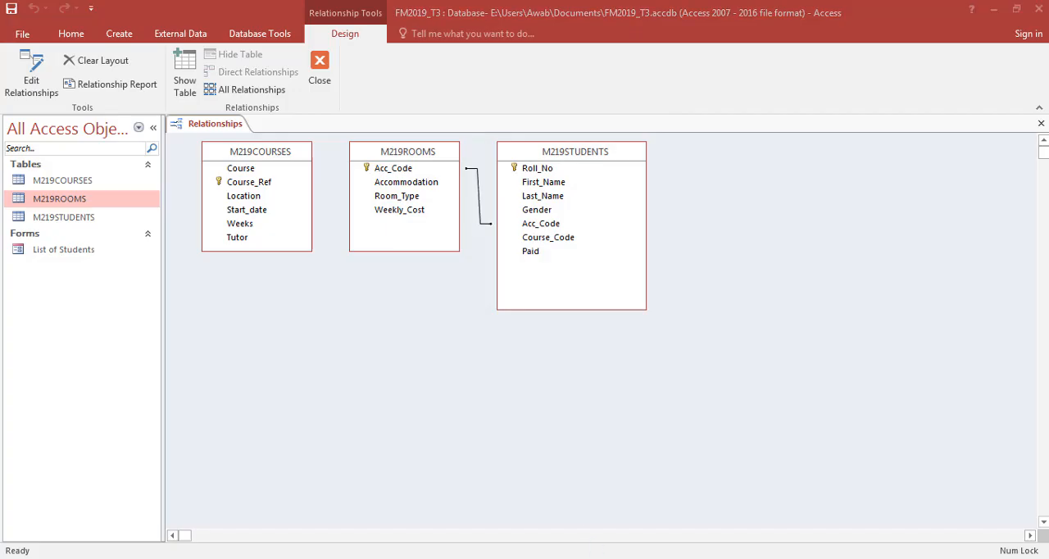
- Create a one-to-many relationship from M219COURSES Course_Ref to M219STUDENTS Course_Code, checking the exam paper first
key(alt+Tab)
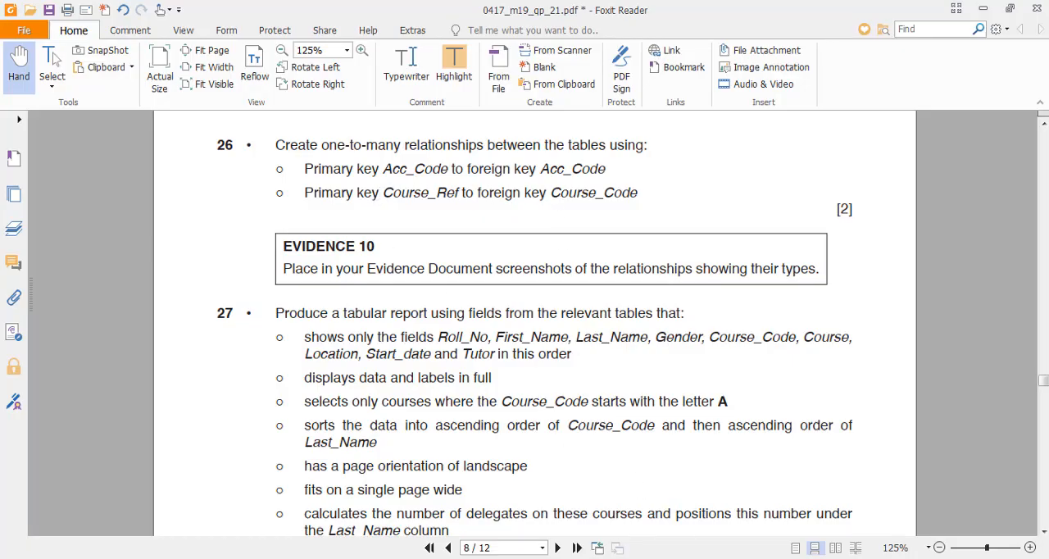
key(alt+Tab)
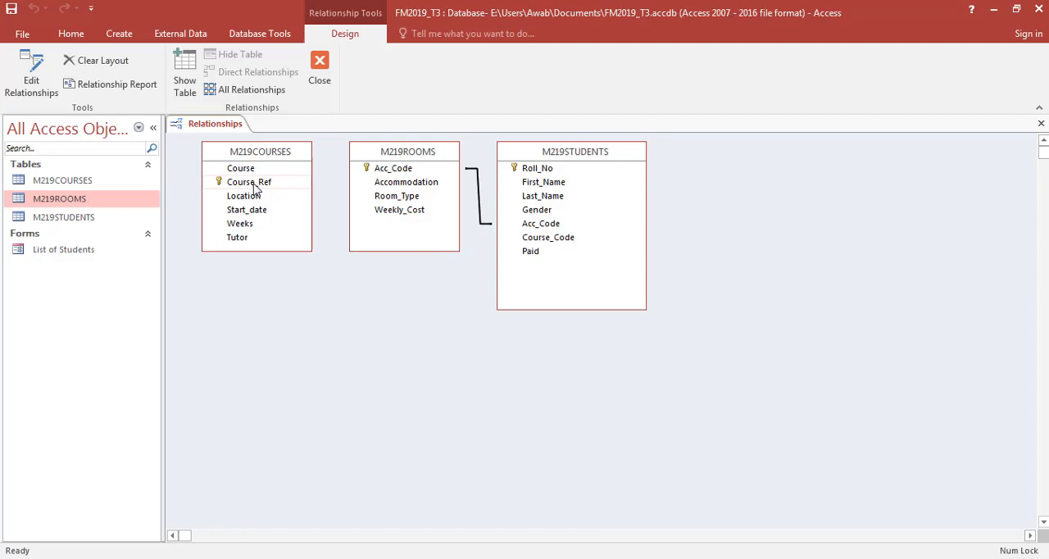
drag(256, 188, 534, 240)
click(622, 158)
- Rearrange the relationship layout with M219STUDENTS on one side, M219COURSES opposite it, and M219ROOMS below M219COURSES
drag(409, 160, 409, 310)
drag(556, 142, 390, 155)
drag(551, 164, 244, 300)
drag(260, 156, 554, 169)
drag(402, 303, 608, 376)
drag(277, 300, 322, 216)
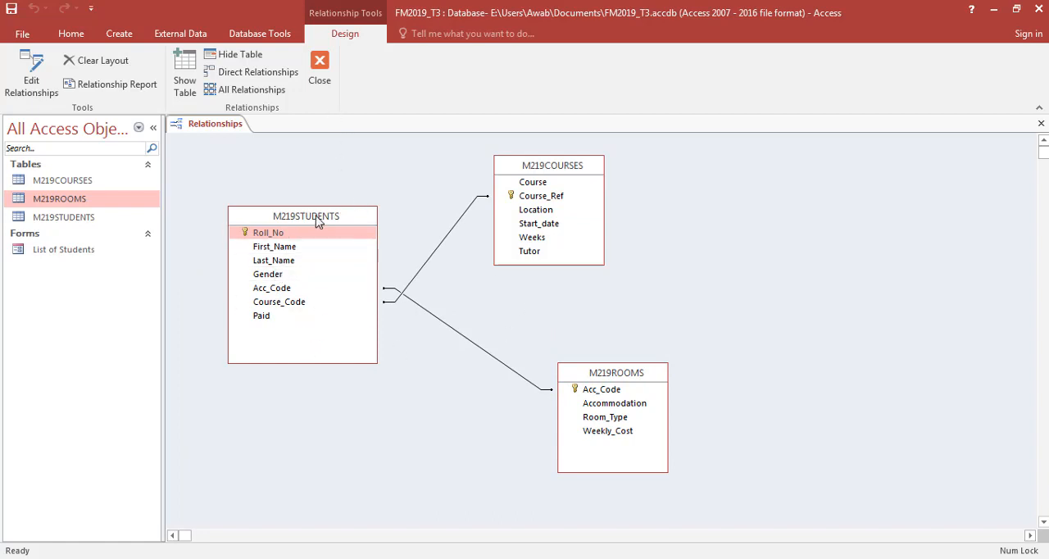
drag(320, 217, 364, 242)
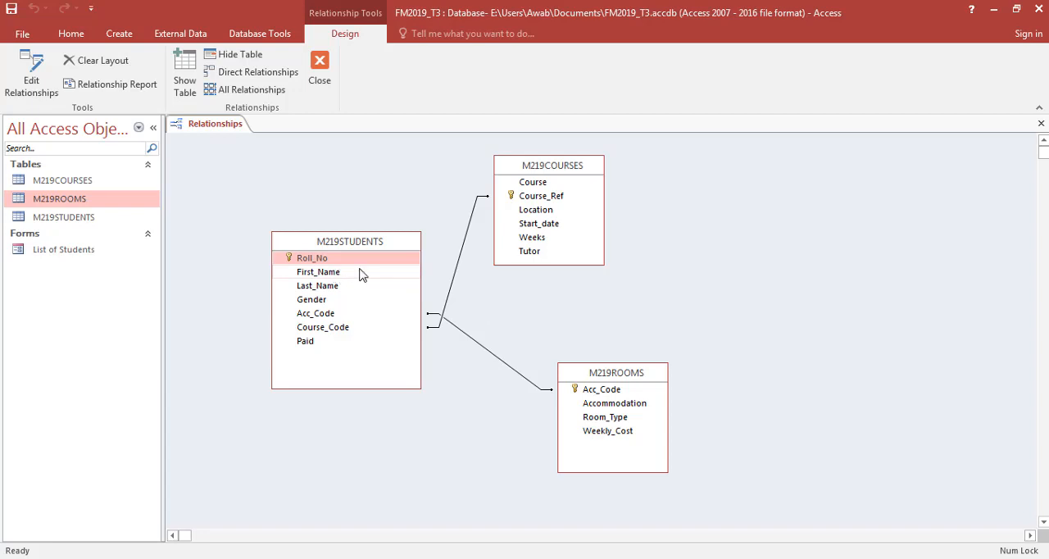
- Close the Relationships window and save its layout
click(344, 329)
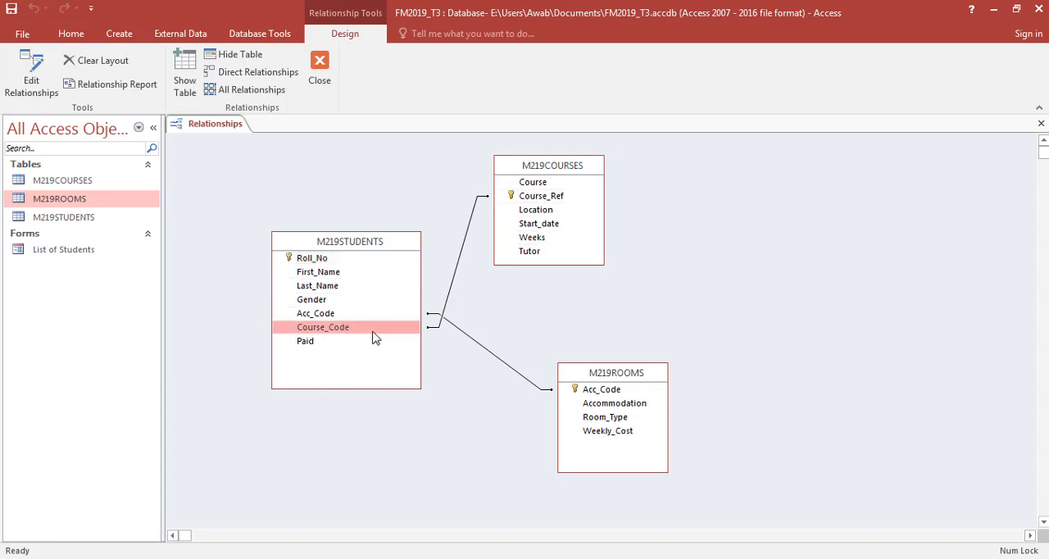
click(526, 201)
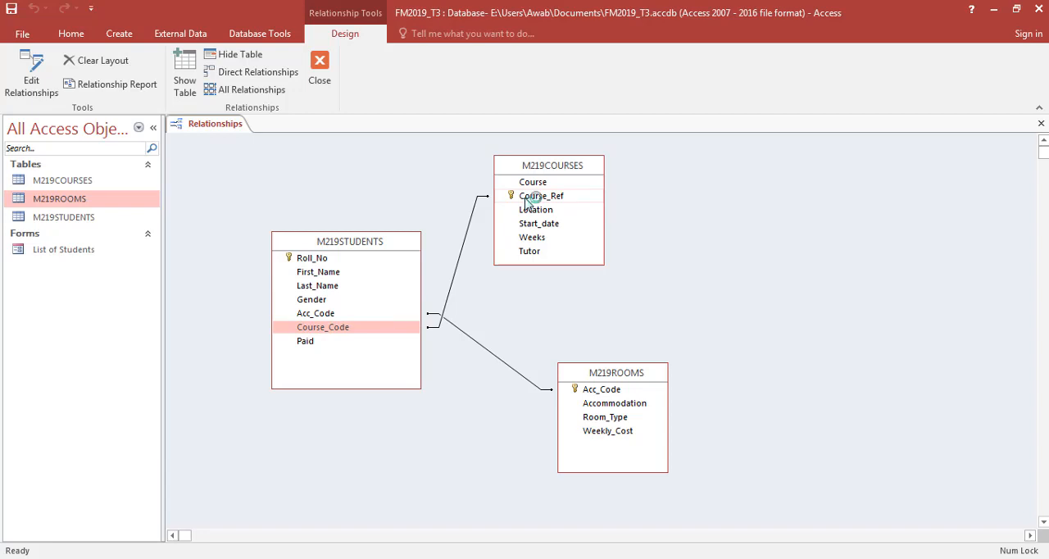
click(327, 82)
click(467, 330)
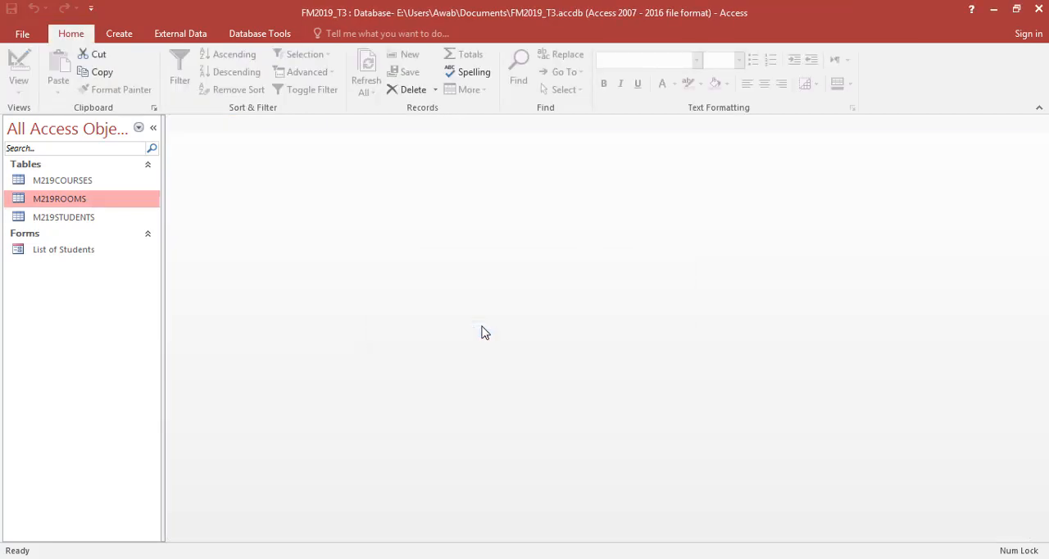
- Reopen the Relationships window in Access and check the Evidence 10 requirement in the exam paper
key(alt+Tab)
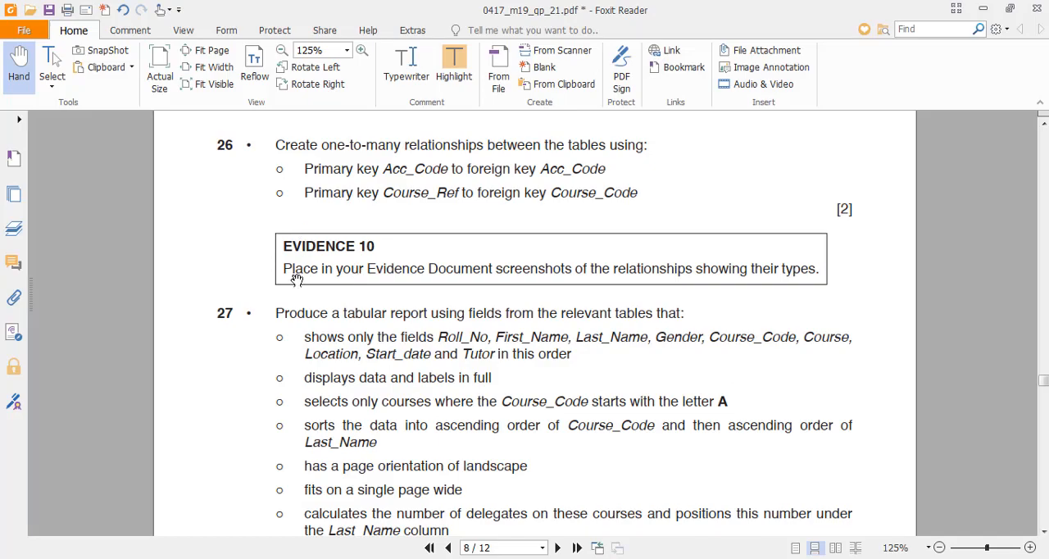
key(alt+Tab)
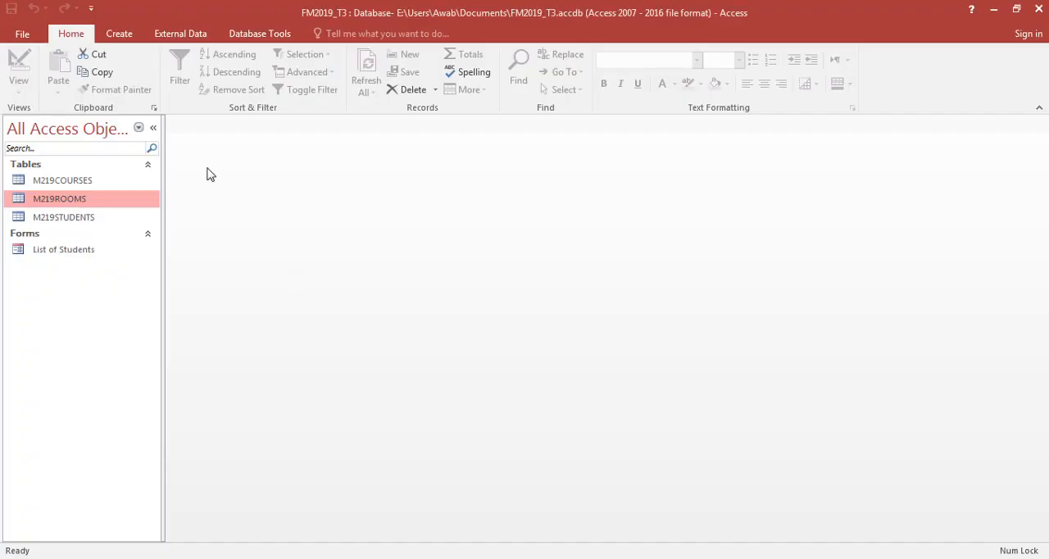
click(244, 36)
click(187, 78)
key(alt+Tab)
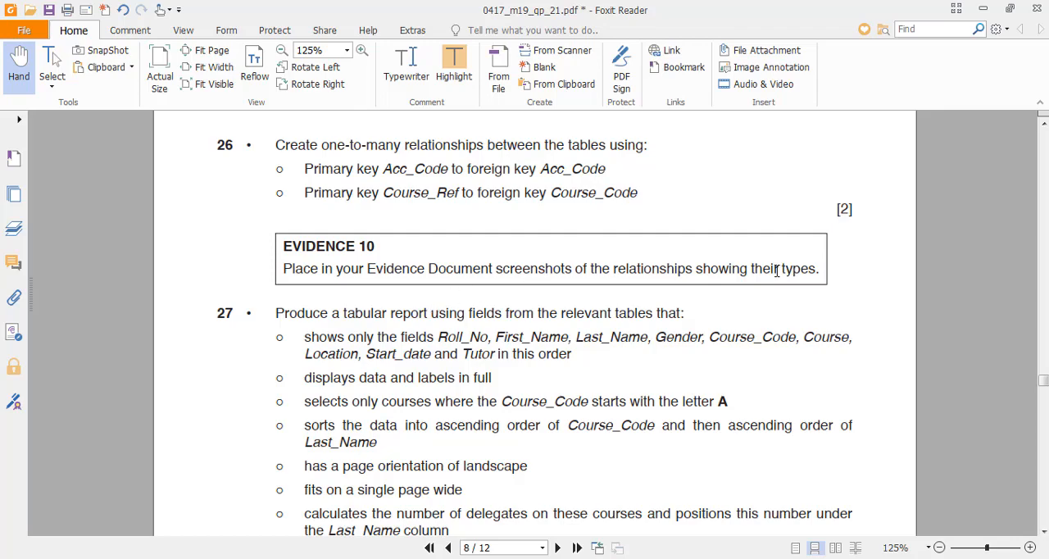
key(alt+Tab)
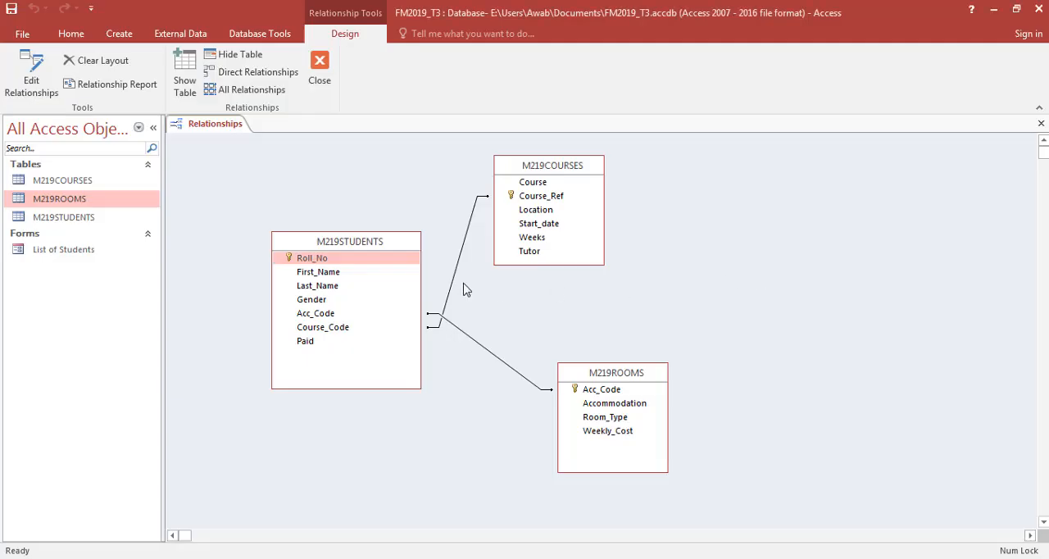
- Open the relationship between M219COURSES and M219STUDENTS for editing and capture a Snipping Tool screenshot of the dialog
click(454, 283)
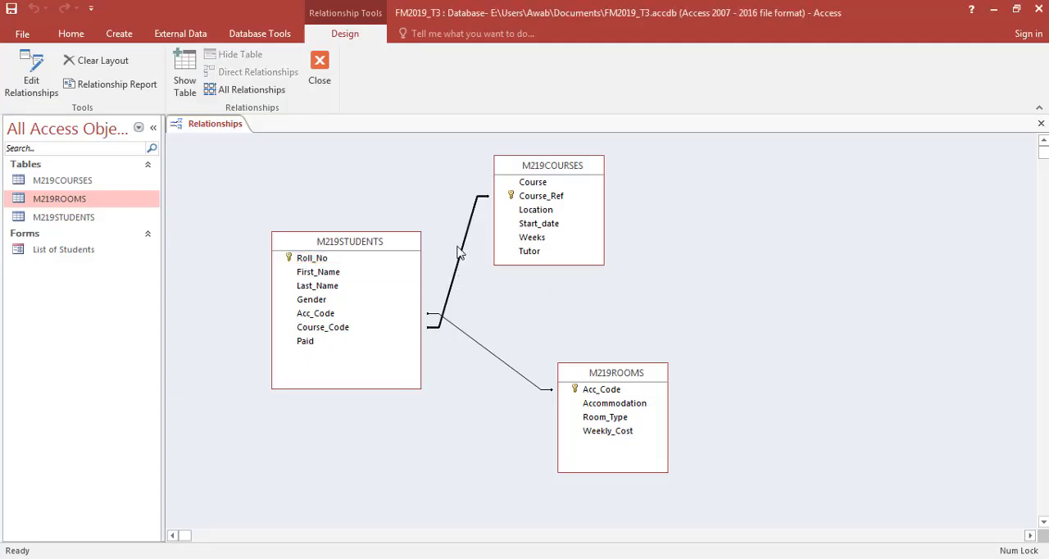
right_click(463, 246)
click(473, 259)
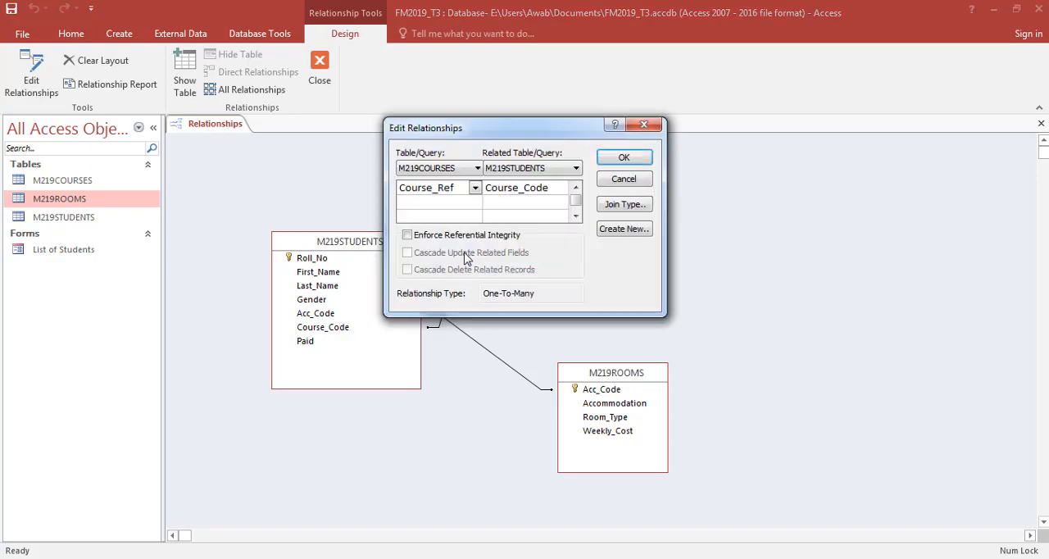
key(alt+Tab)
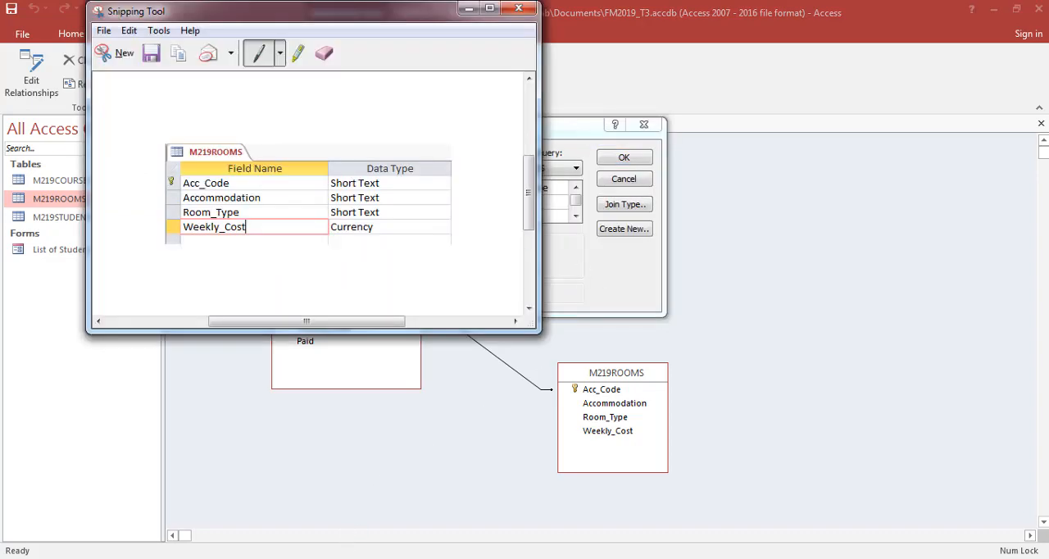
key(ctrl+n)
drag(383, 120, 668, 322)
- Paste the relationship screenshot under Evidence 10 in the Word document and cancel the Edit Relationships dialog in Access
key(alt+Tab)
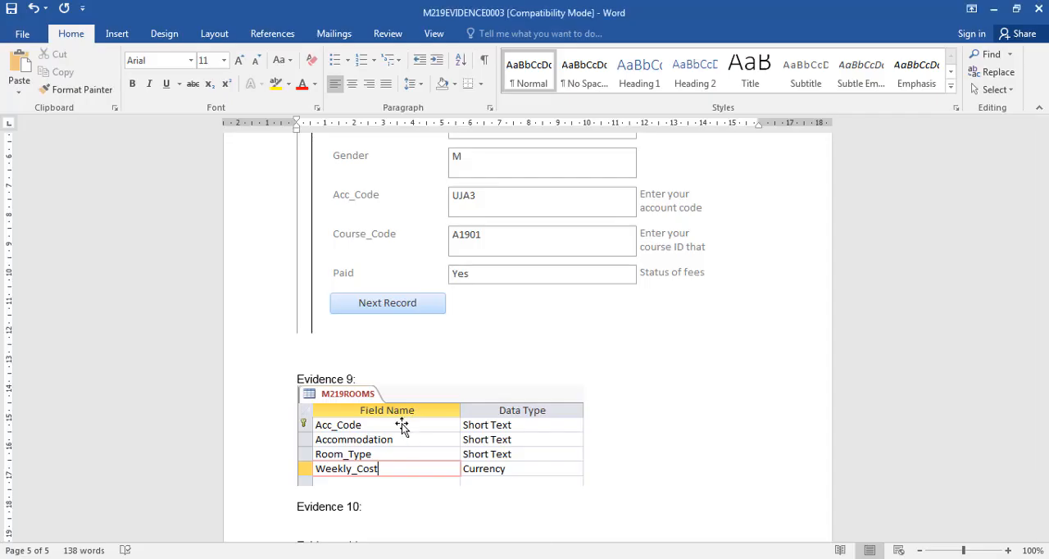
scroll(399, 425, down, 1)
click(364, 491)
key(ctrl+v)
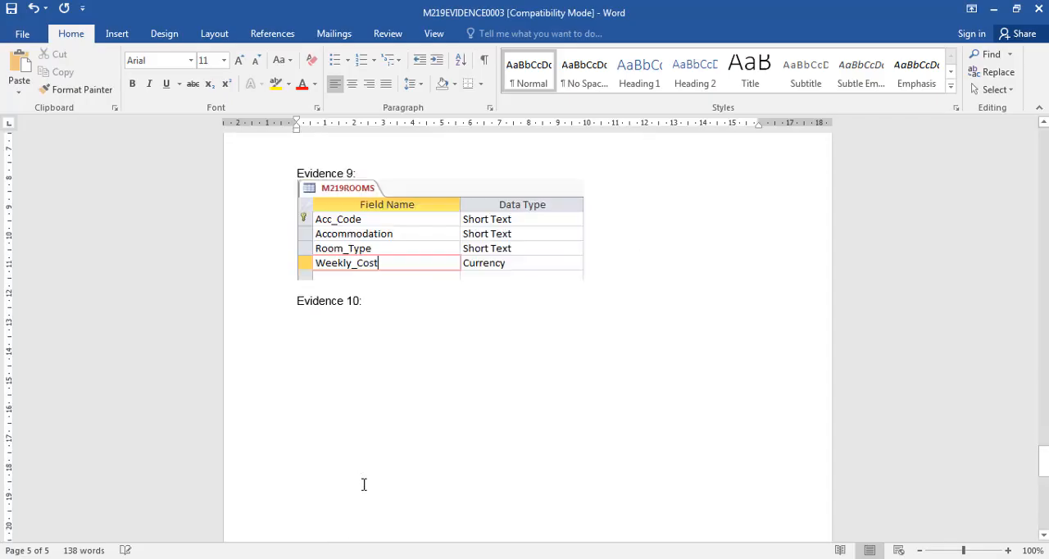
scroll(365, 484, down, 1)
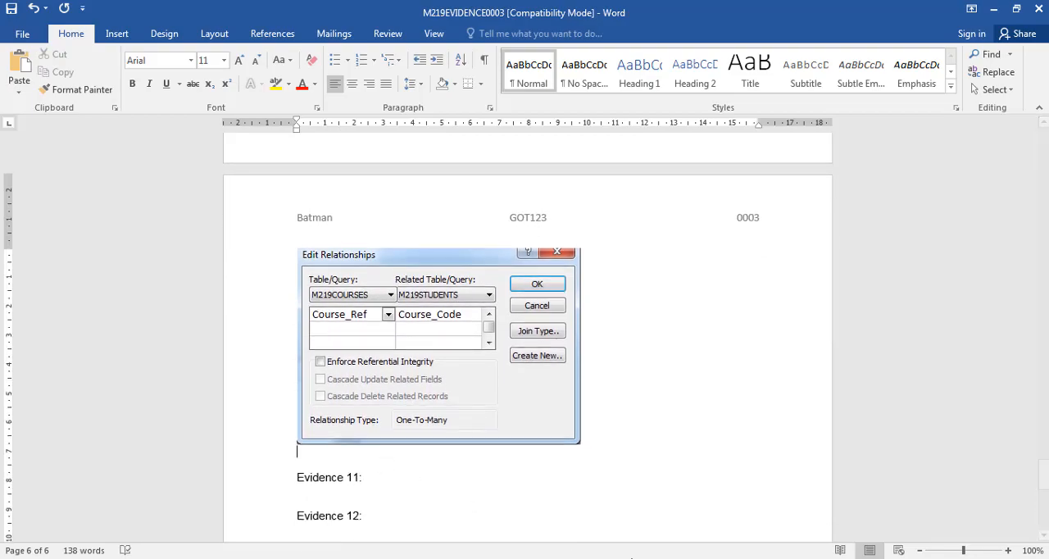
key(alt+Tab)
click(638, 181)
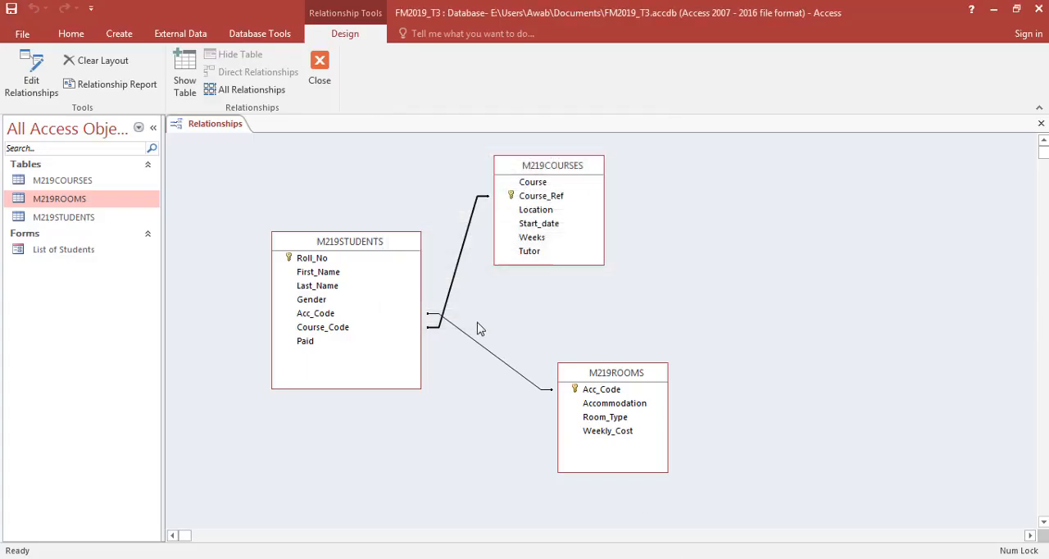
- Capture the Edit Relationships dialog for the M219ROOMS to M219STUDENTS relationship with Snipping Tool and paste it under Evidence 10 in the Word document
right_click(473, 345)
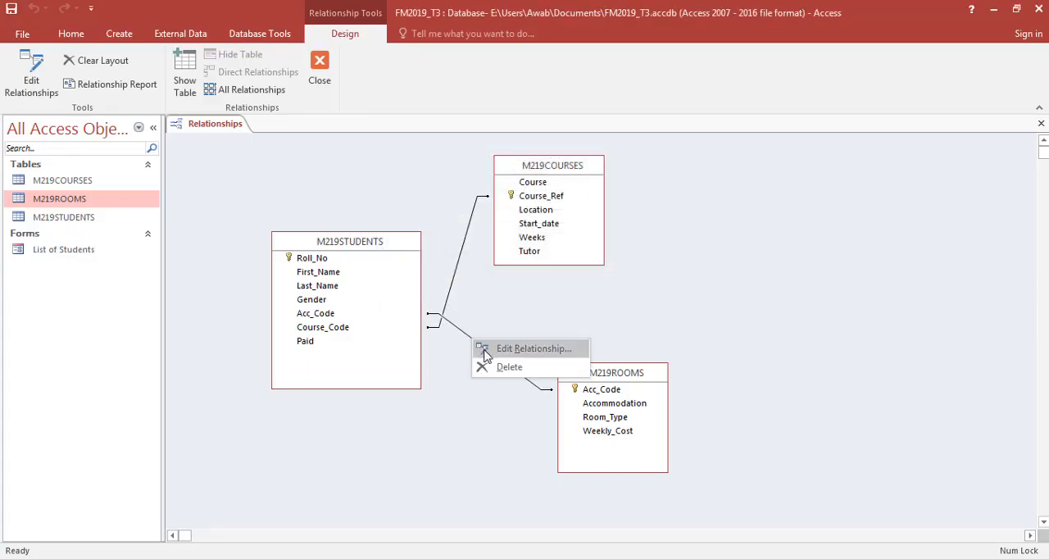
click(486, 351)
key(alt+Tab)
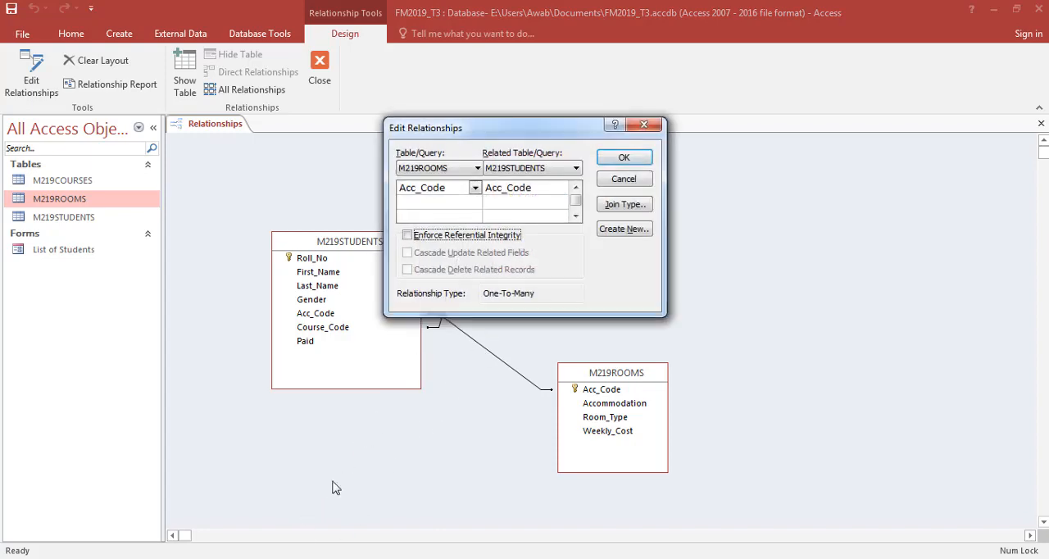
key(alt+Tab)
key(ctrl+n)
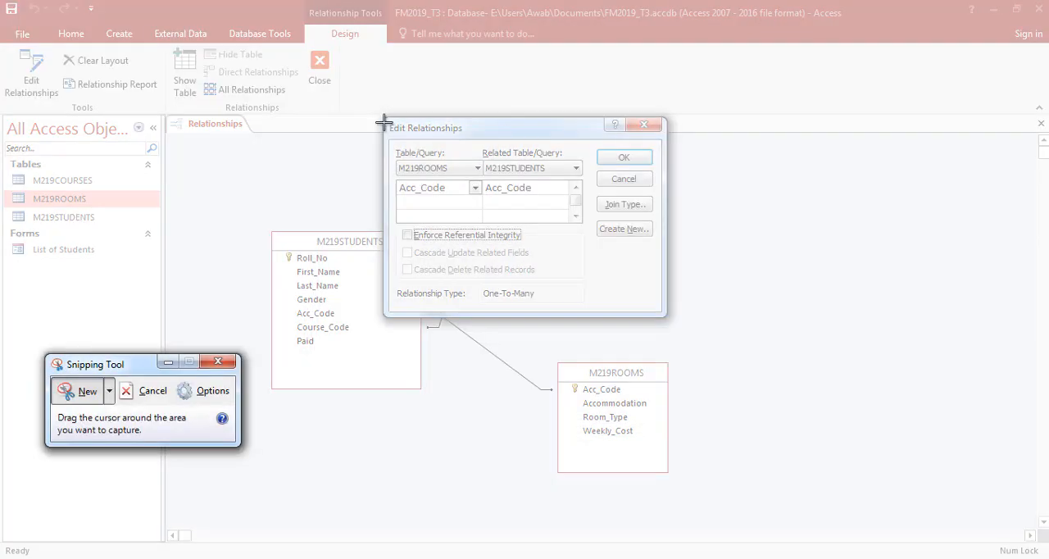
drag(384, 119, 674, 316)
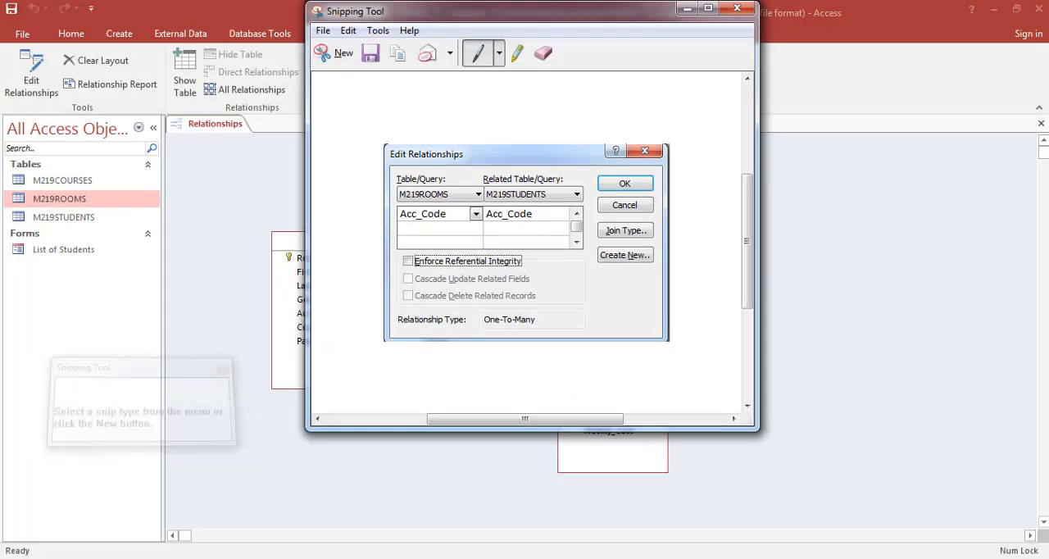
key(alt+Tab)
key(ctrl+v)
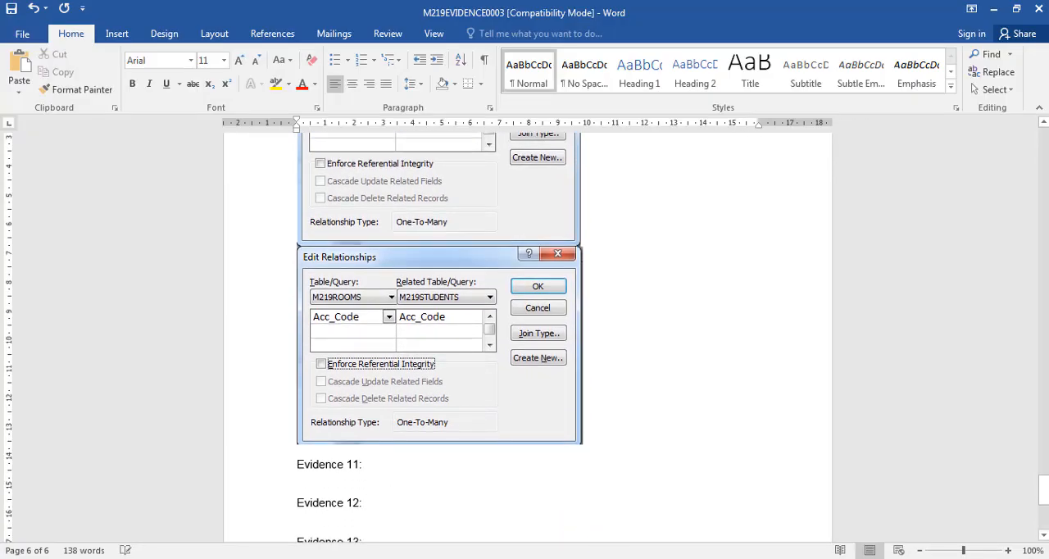
- Switch to the exam paper in Foxit Reader and highlight the words "tabular" and "landscape" in question 27
key(alt+Tab)
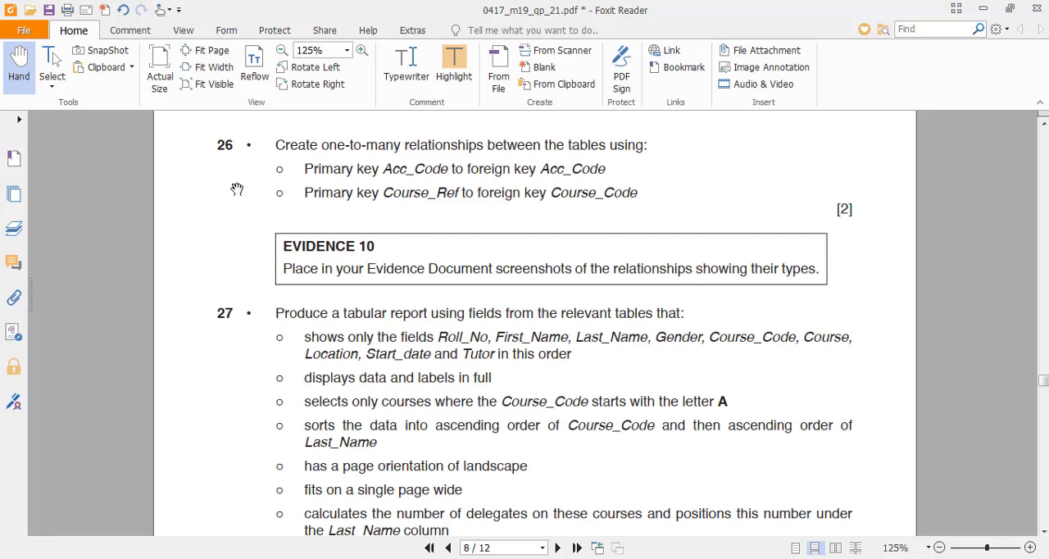
scroll(235, 262, down, 3)
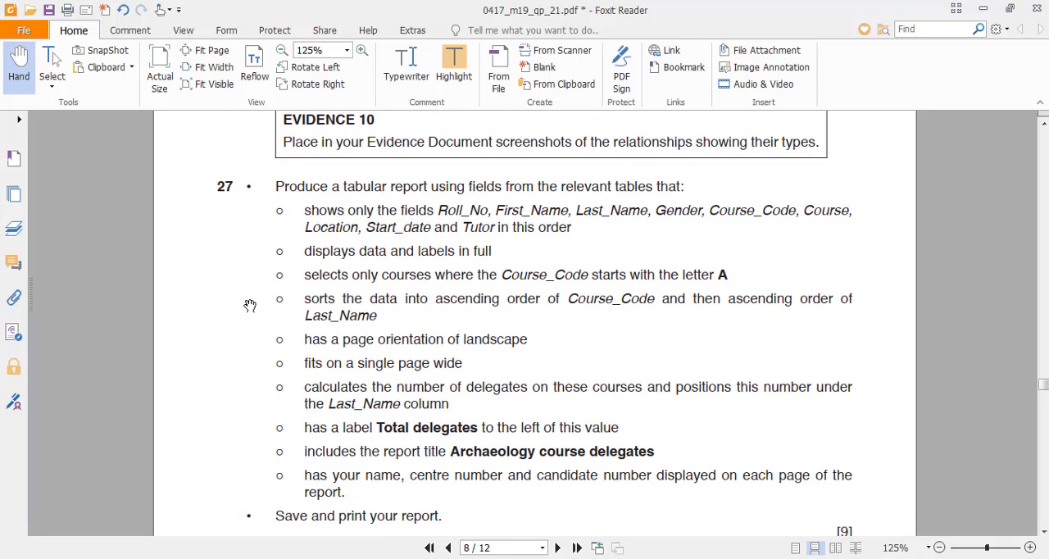
scroll(249, 287, down, 1)
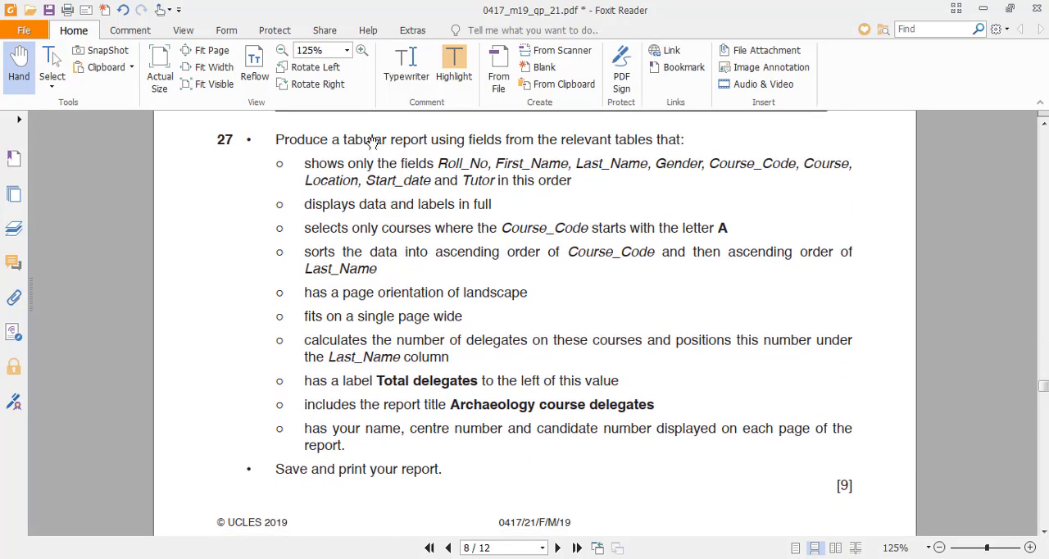
double_click(373, 138)
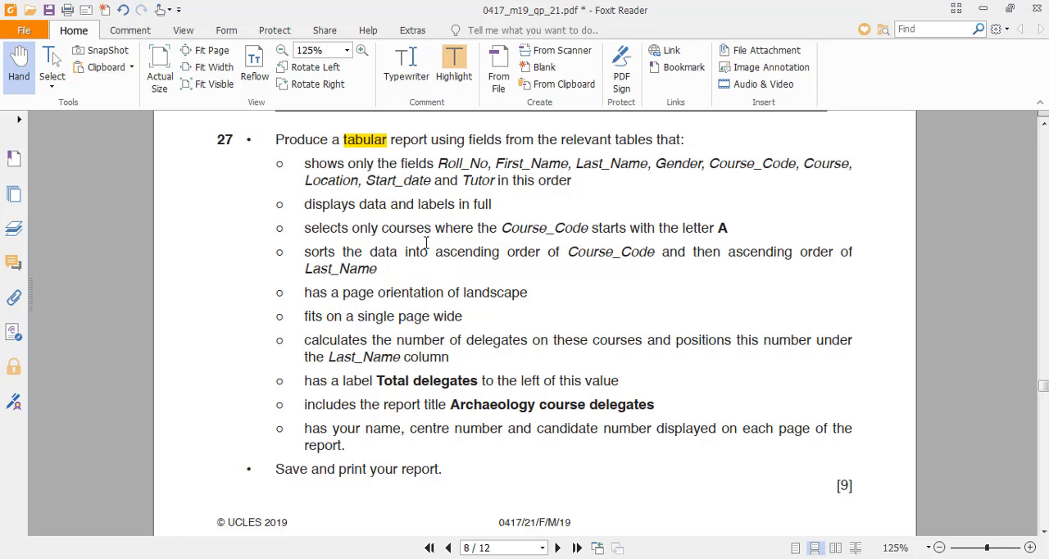
drag(308, 229, 733, 228)
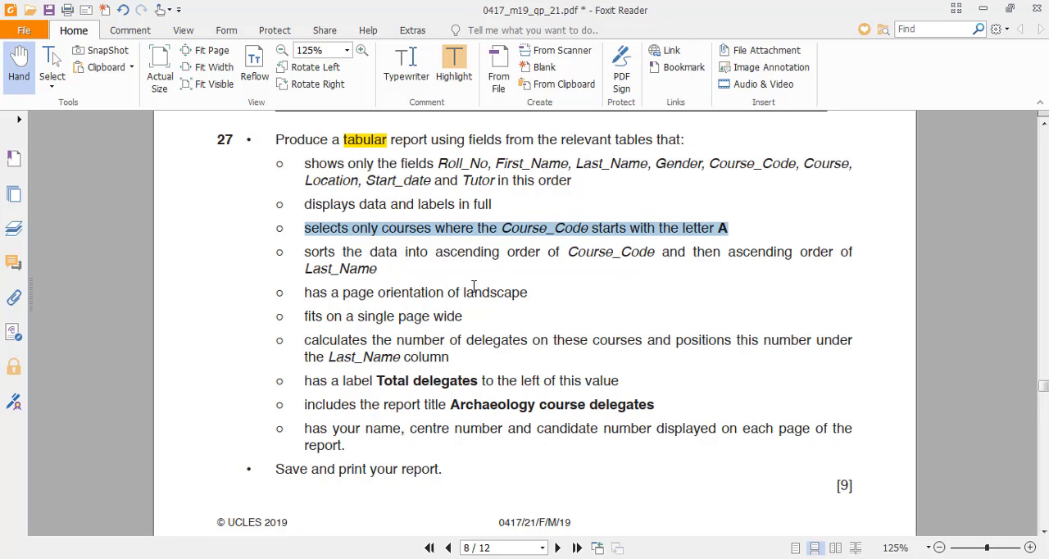
double_click(474, 287)
click(477, 265)
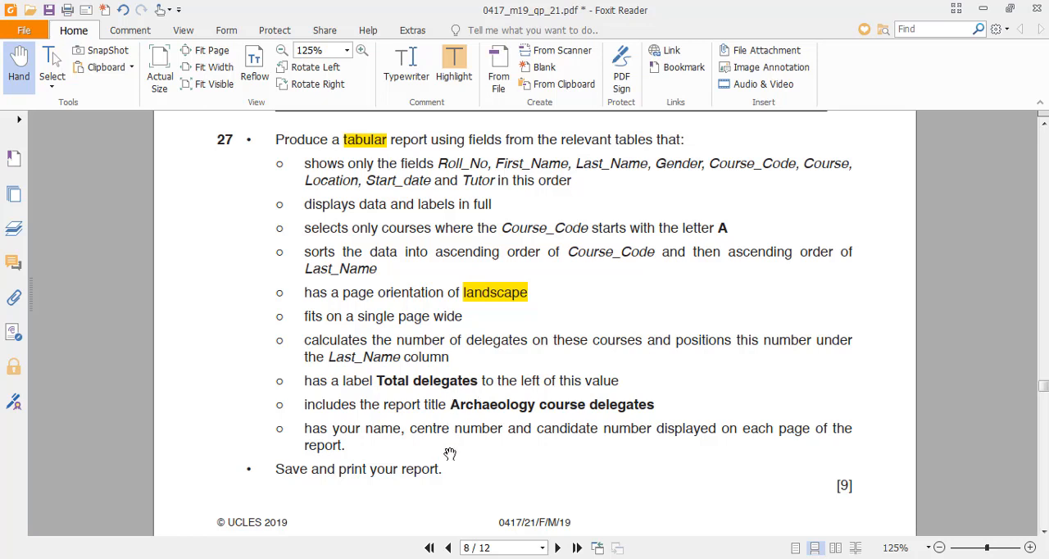
- Return to Access, accept the Edit Relationships dialog and close the Relationships window
key(alt+Tab)
key(alt+Tab)
key(alt+Tab)
key(alt+Tab)
key(alt+Tab)
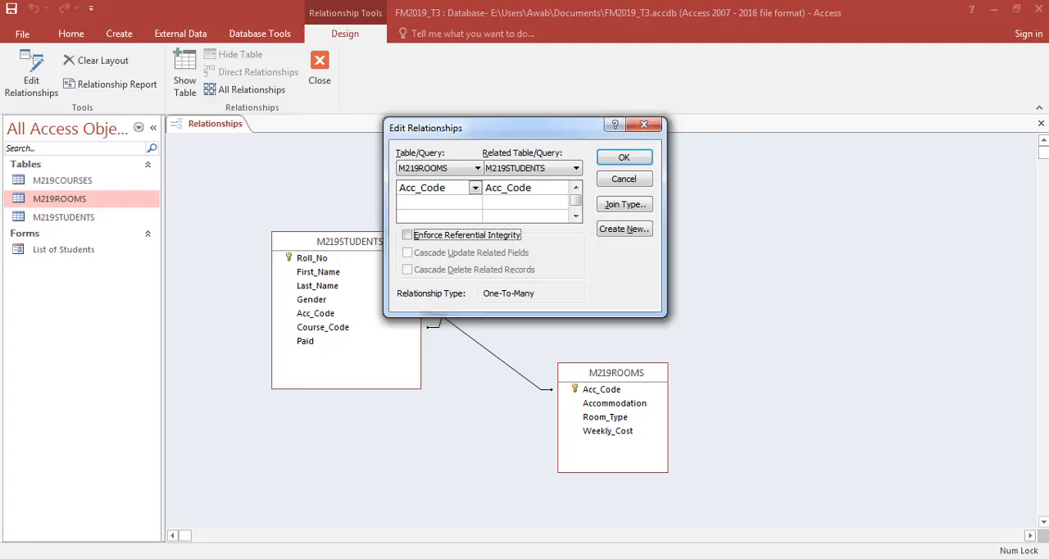
click(624, 158)
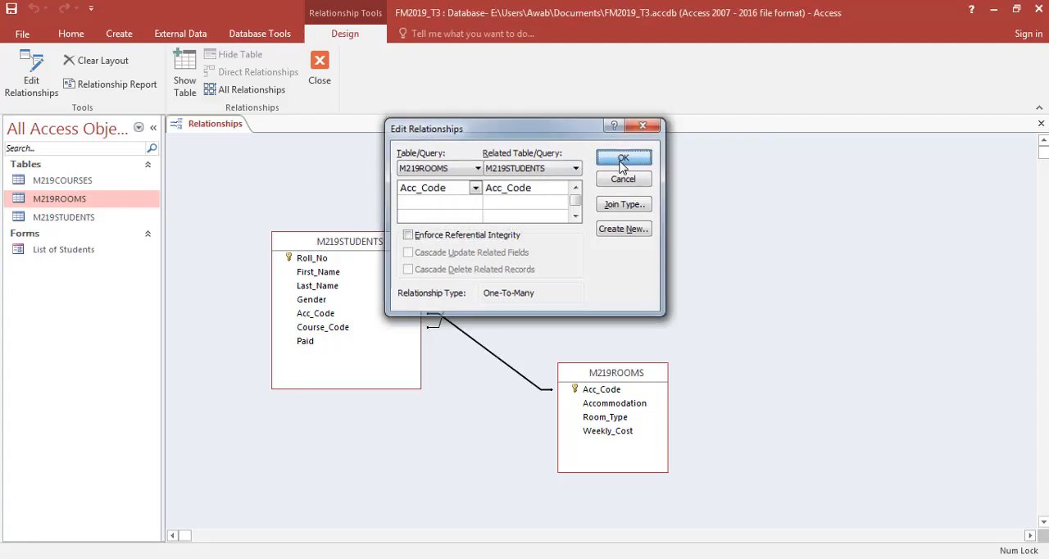
click(325, 94)
- Create a query in Design view with M219COURSES, M219ROOMS and M219STUDENTS, and enlarge the M219STUDENTS and M219COURSES field lists
key(alt+Tab)
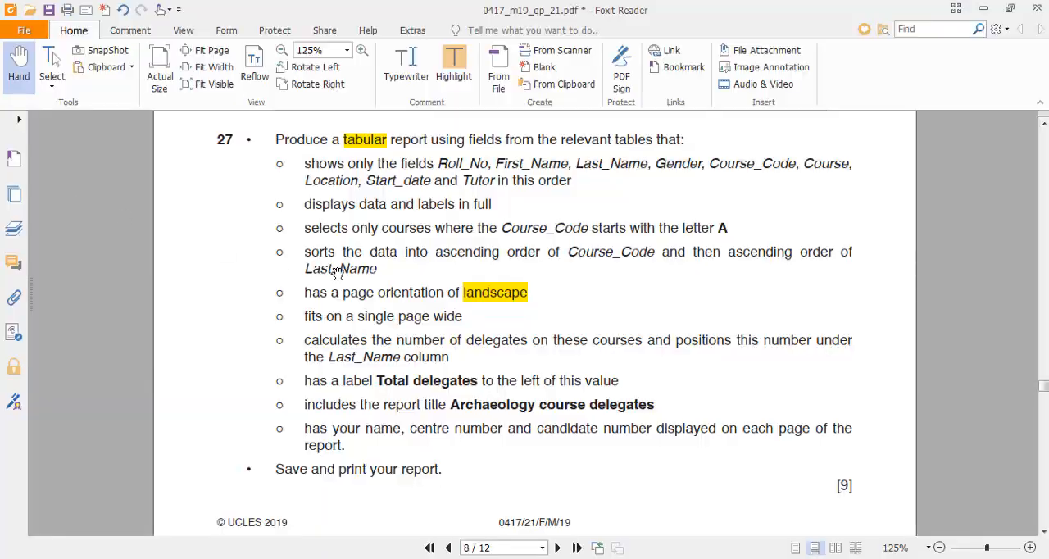
key(alt+Tab)
click(119, 34)
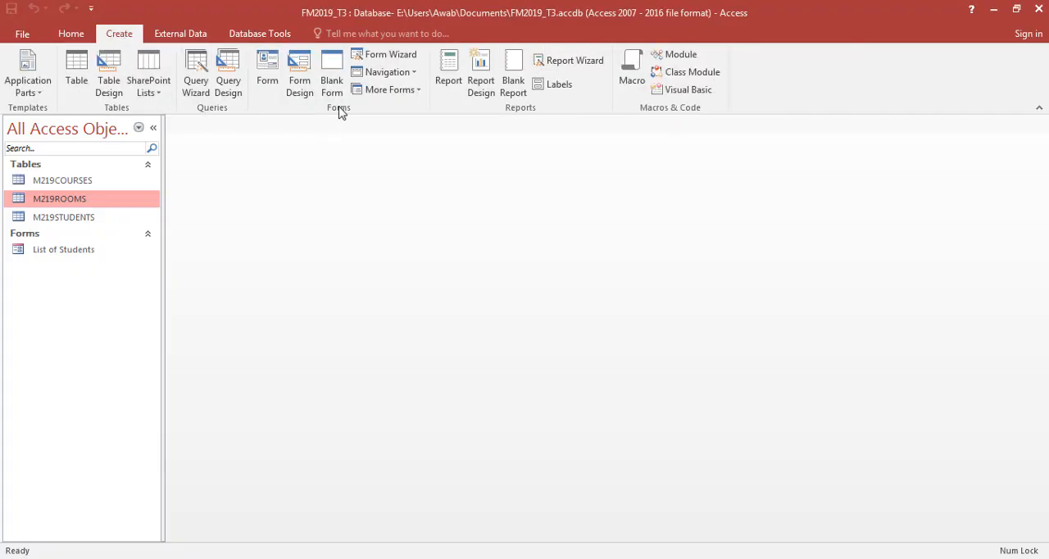
click(231, 91)
drag(455, 316, 471, 191)
click(568, 541)
click(618, 539)
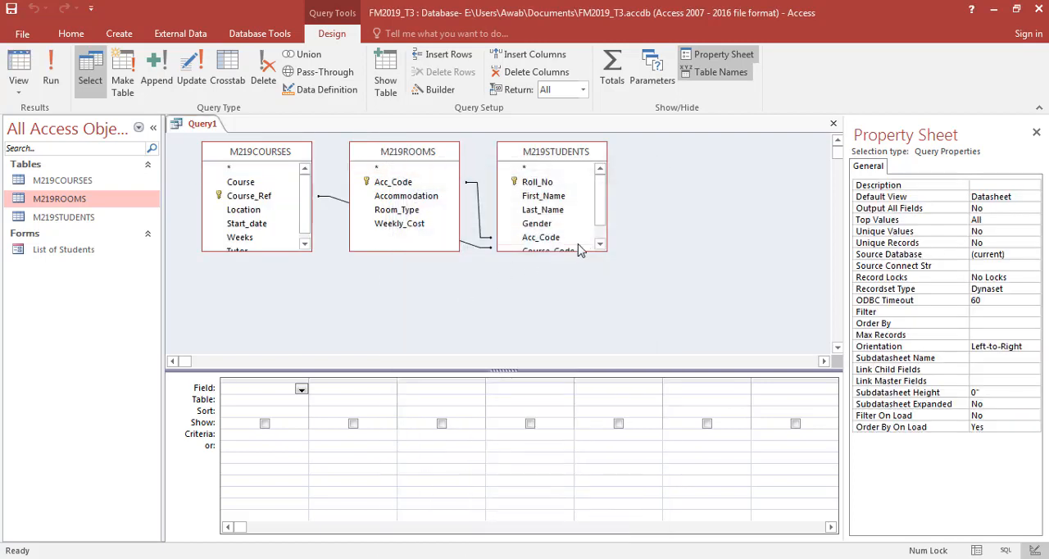
drag(606, 250, 678, 315)
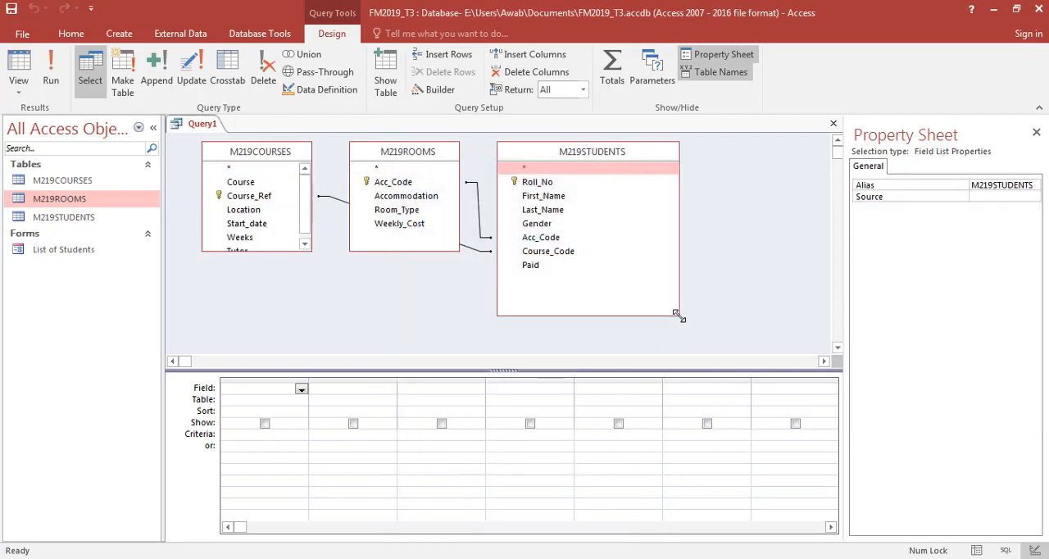
drag(284, 251, 283, 283)
- Check the required field order in question 27 of the exam paper and add Roll_No, First_Name and Last_Name from M219STUDENTS to the query
key(alt+Tab)
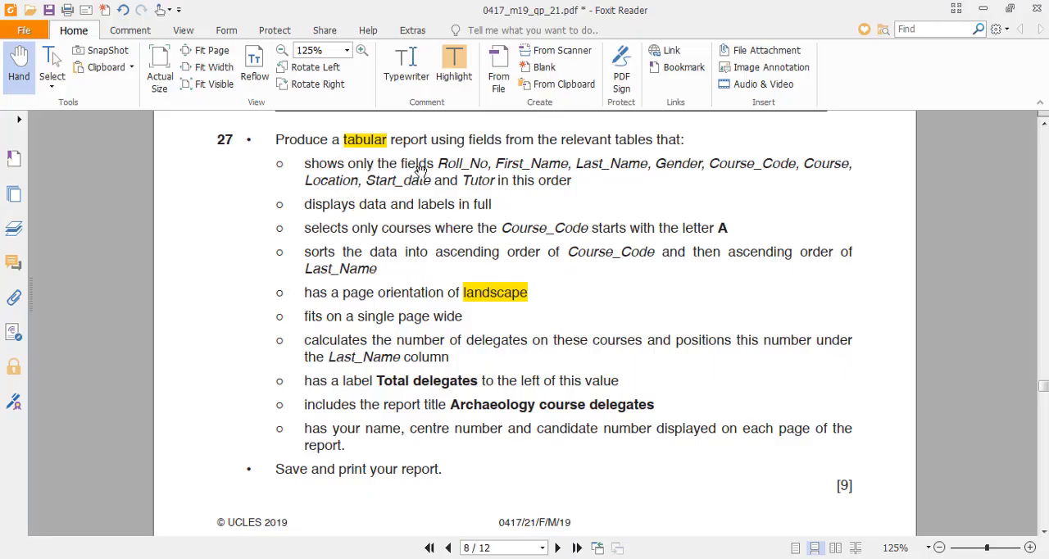
drag(305, 164, 582, 181)
click(548, 187)
key(alt+Tab)
key(alt+Tab)
key(alt+Tab)
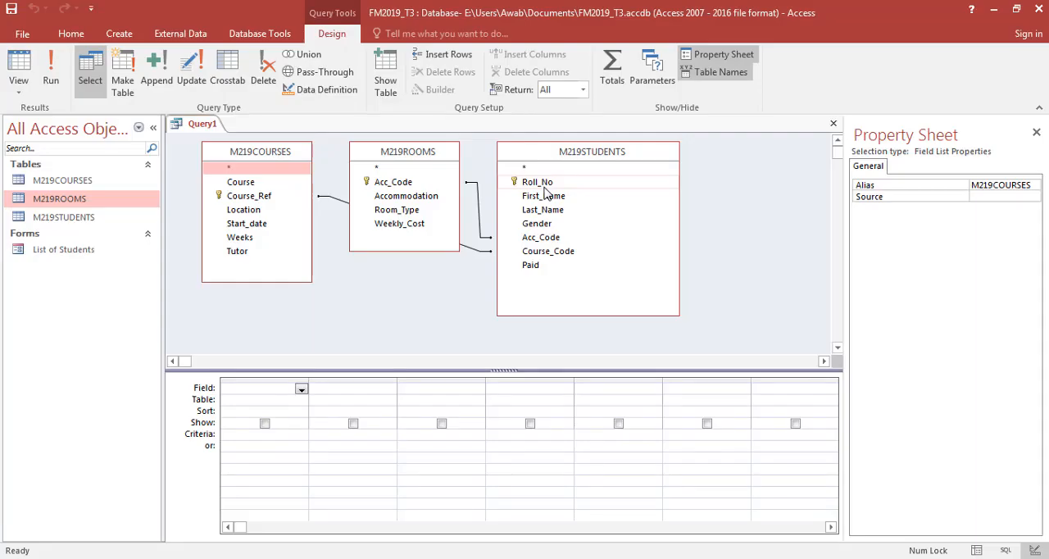
double_click(543, 183)
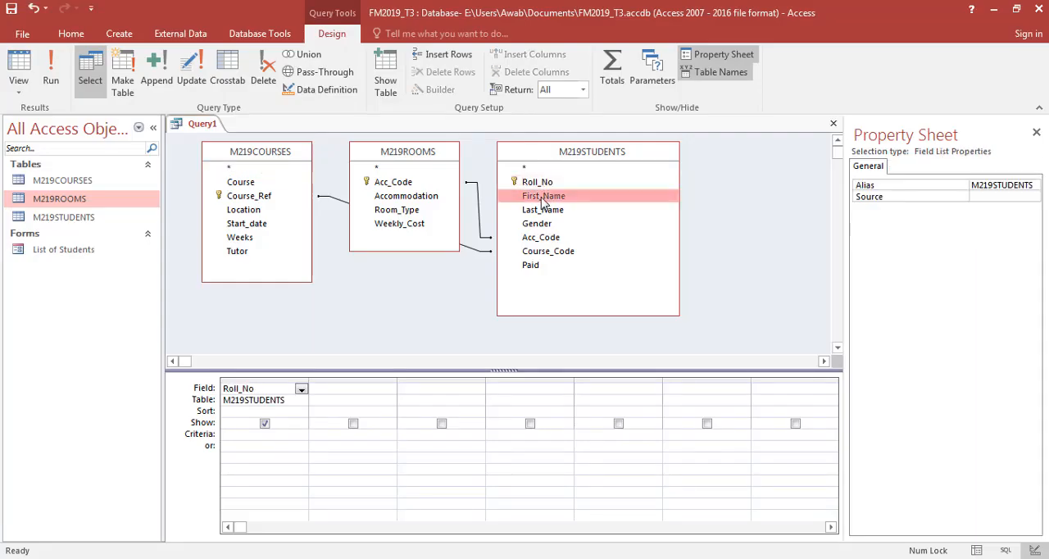
double_click(543, 197)
double_click(543, 210)
- Add Gender and Course_Code from M219STUDENTS and Course from M219COURSES to the query, following the exam paper's field order
key(alt+Tab)
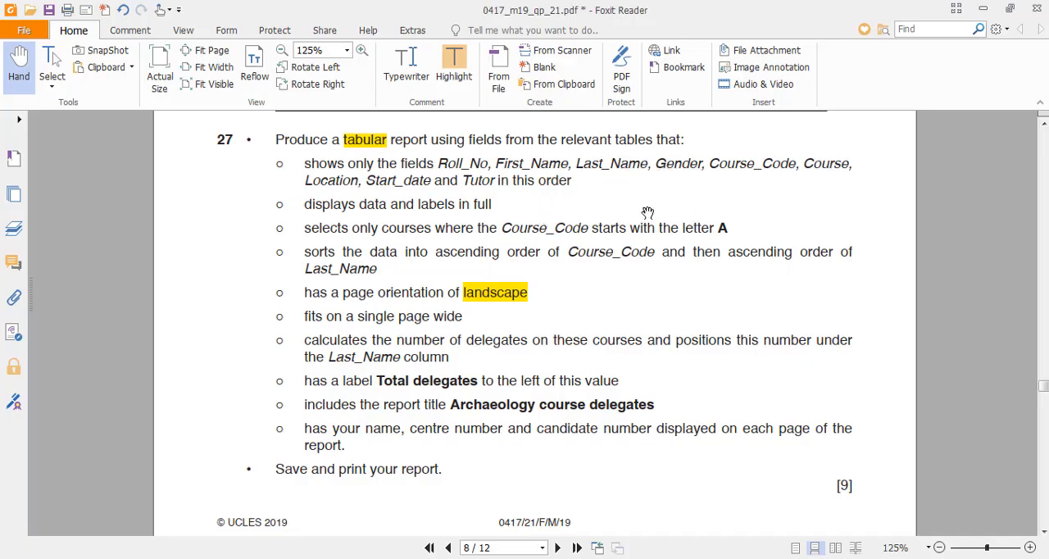
key(alt+Tab)
double_click(538, 224)
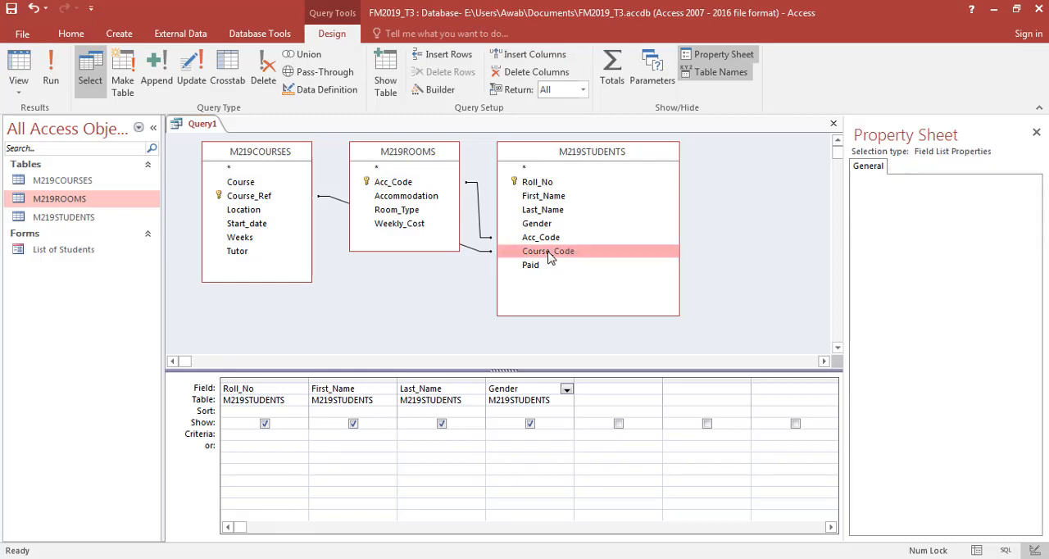
double_click(550, 252)
double_click(241, 184)
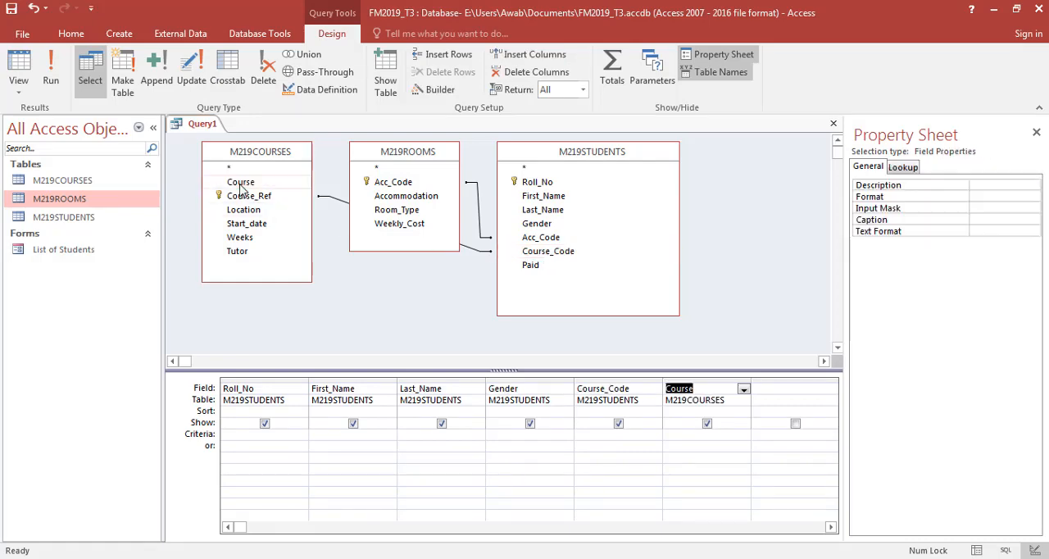
- Add Location, Start_date and Tutor from M219COURSES to the query and review the completed column order
key(alt+Tab)
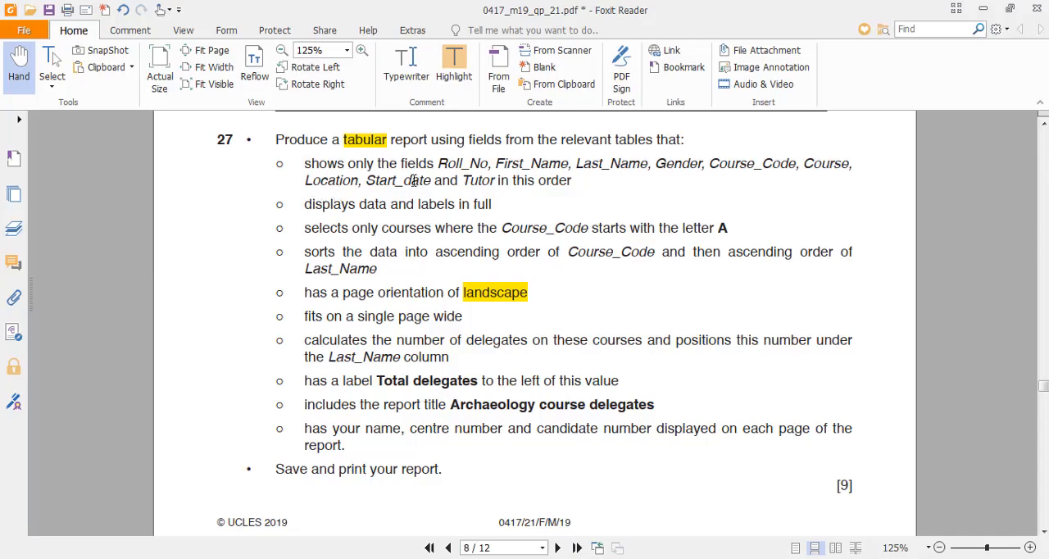
key(alt+Tab)
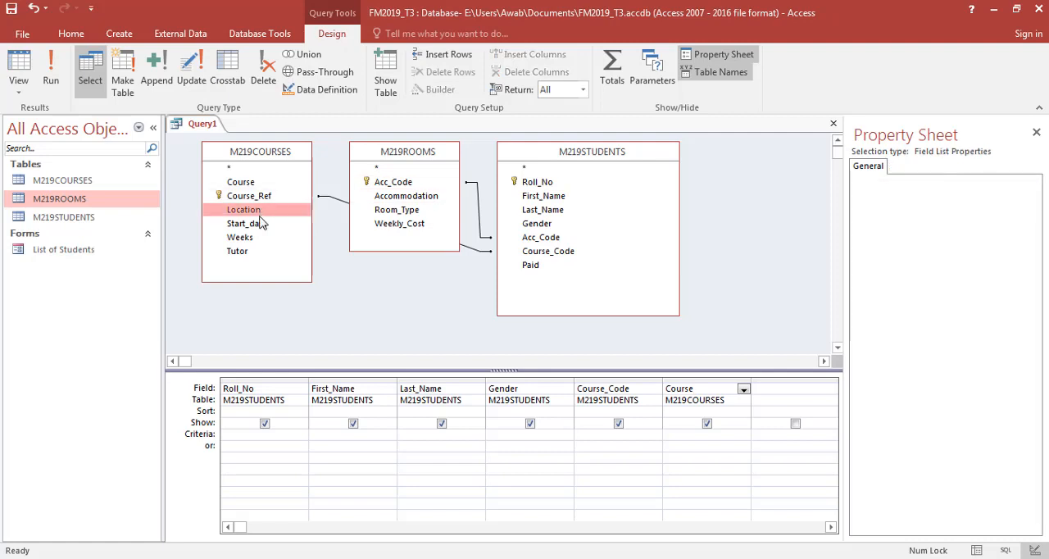
double_click(260, 211)
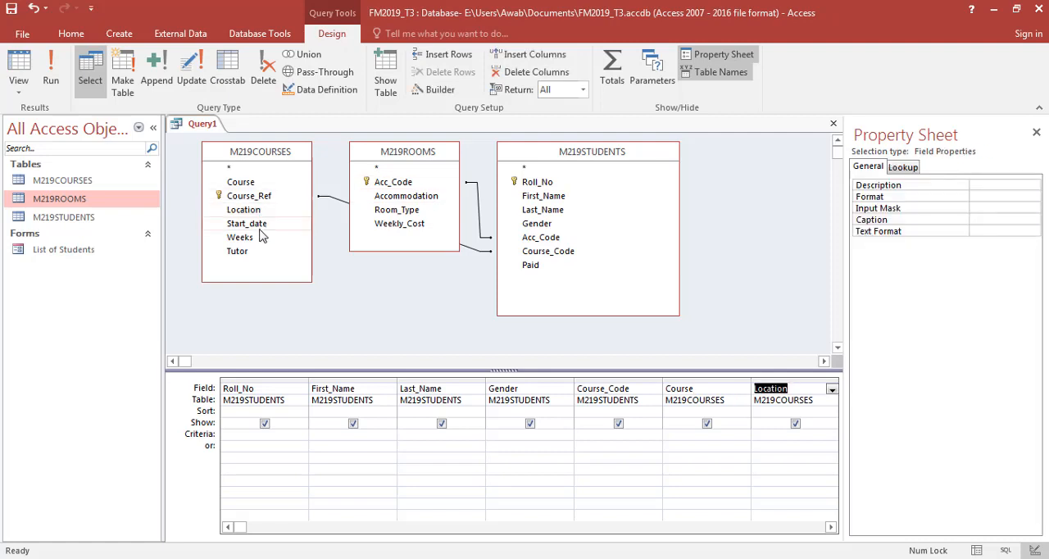
double_click(246, 251)
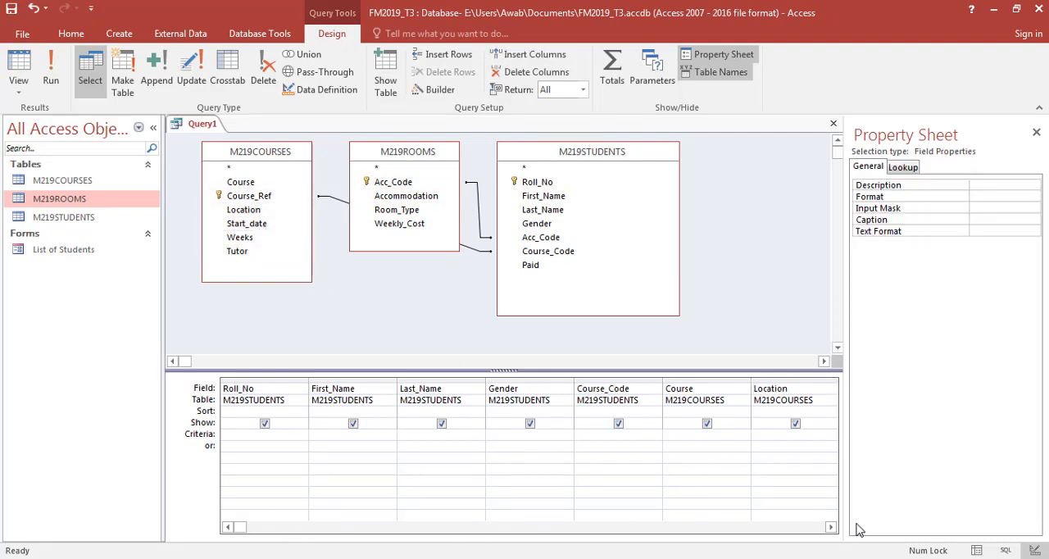
click(830, 527)
click(831, 528)
click(830, 527)
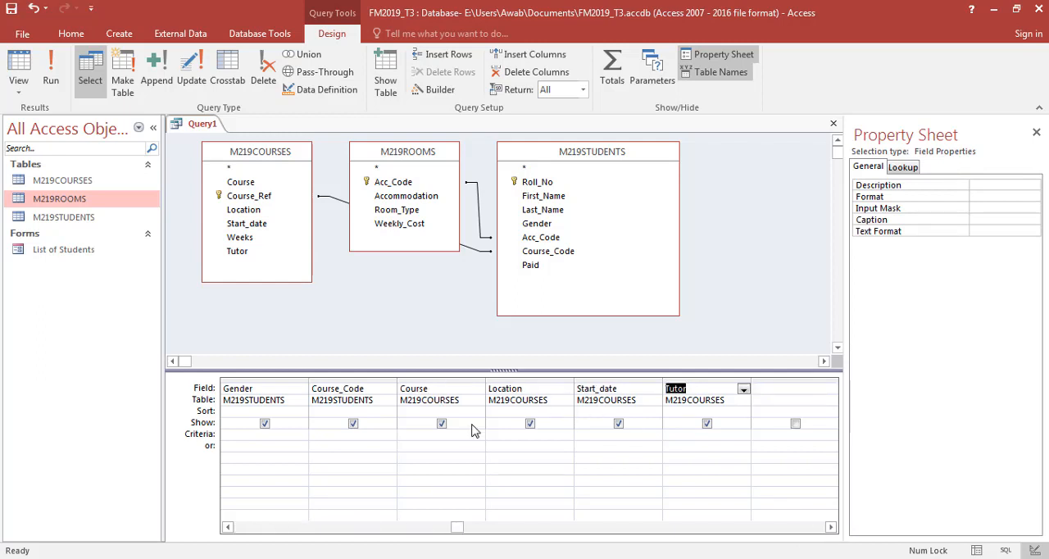
click(275, 528)
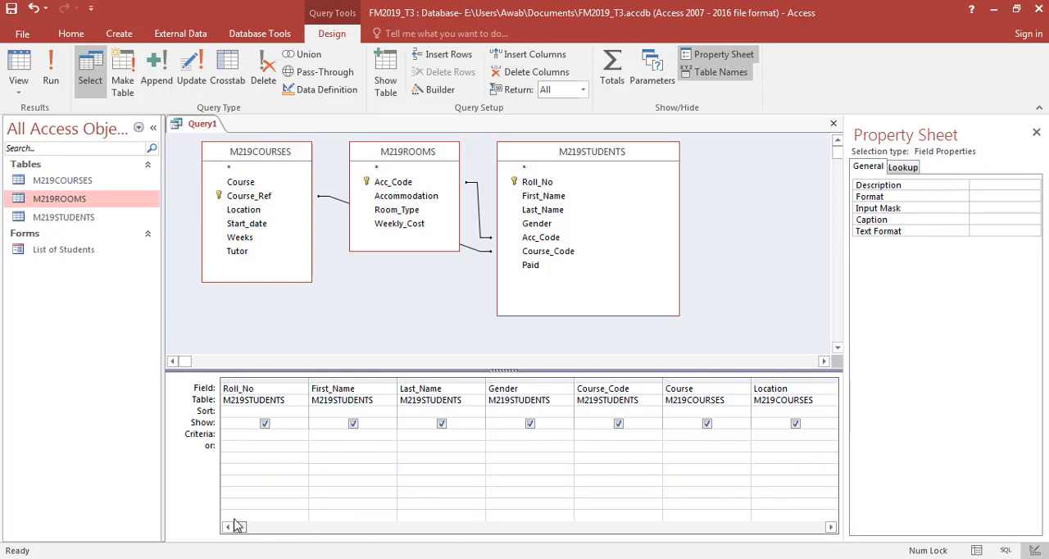
- Display the query in Datasheet view and widen the Course column to show more of the course names
click(32, 59)
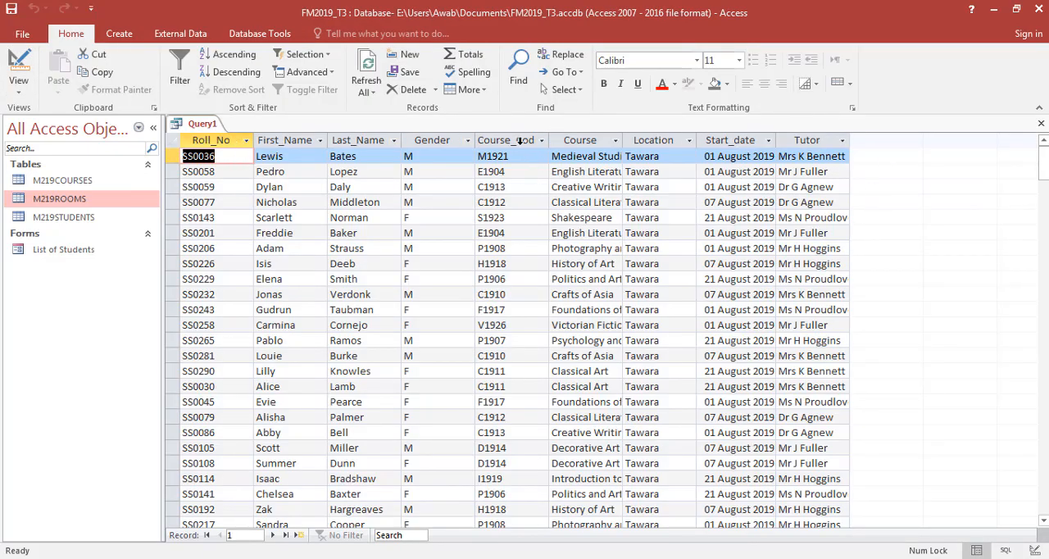
key(alt+Tab)
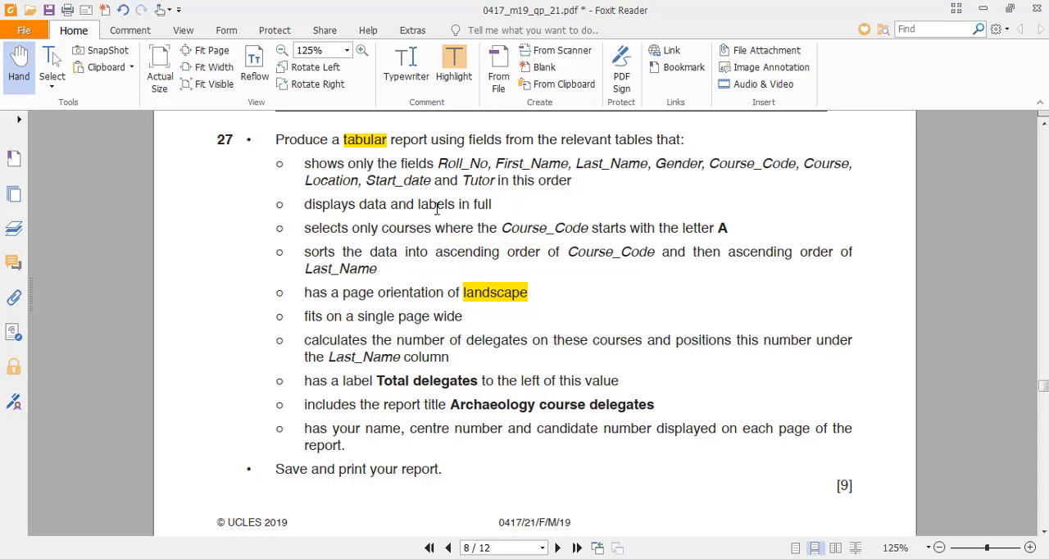
key(alt+Tab)
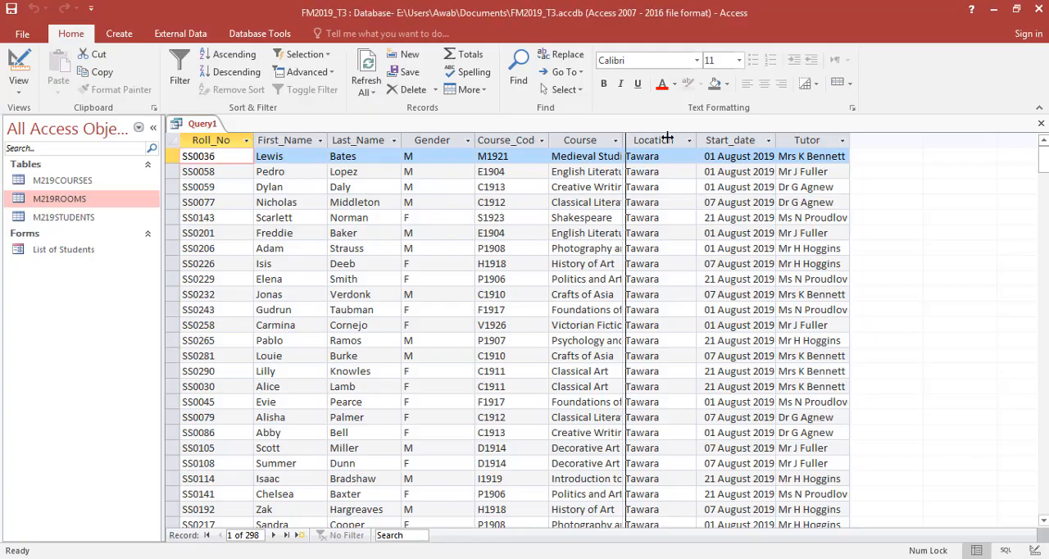
drag(668, 137, 701, 139)
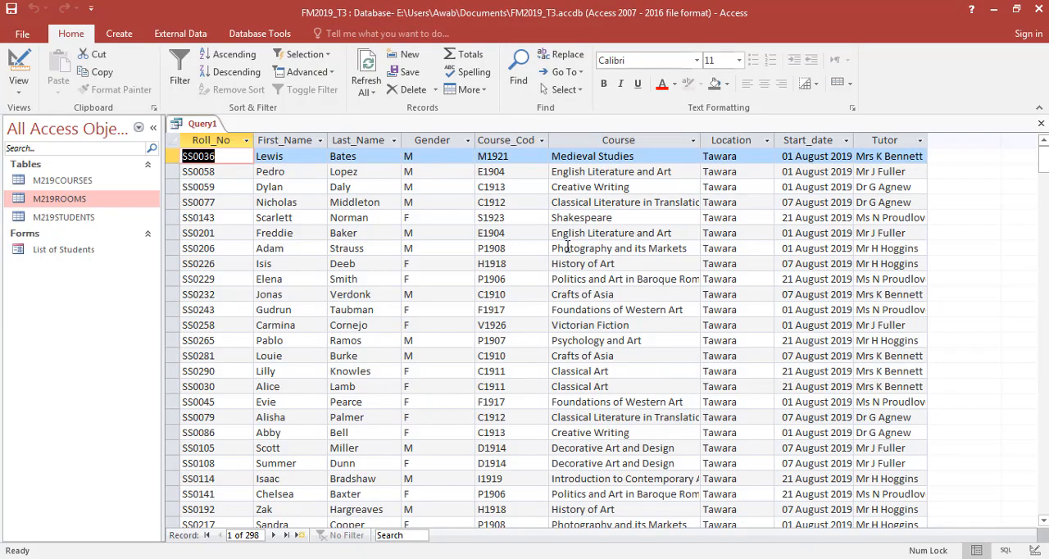
- Check the Course_Code selection criterion in question 27 of the exam paper and return to the query datasheet
key(alt+Tab)
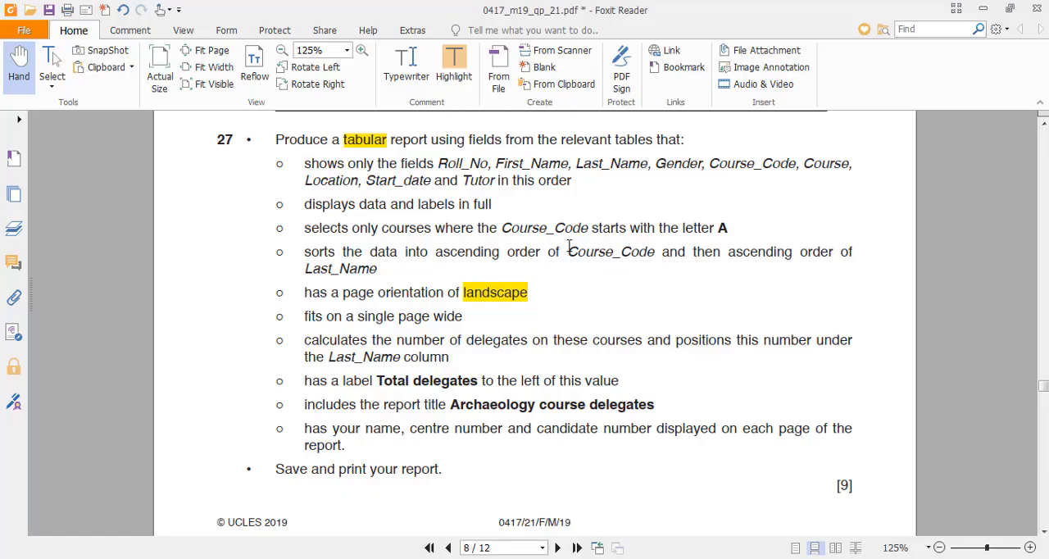
drag(500, 231, 732, 227)
click(598, 263)
key(alt+Tab)
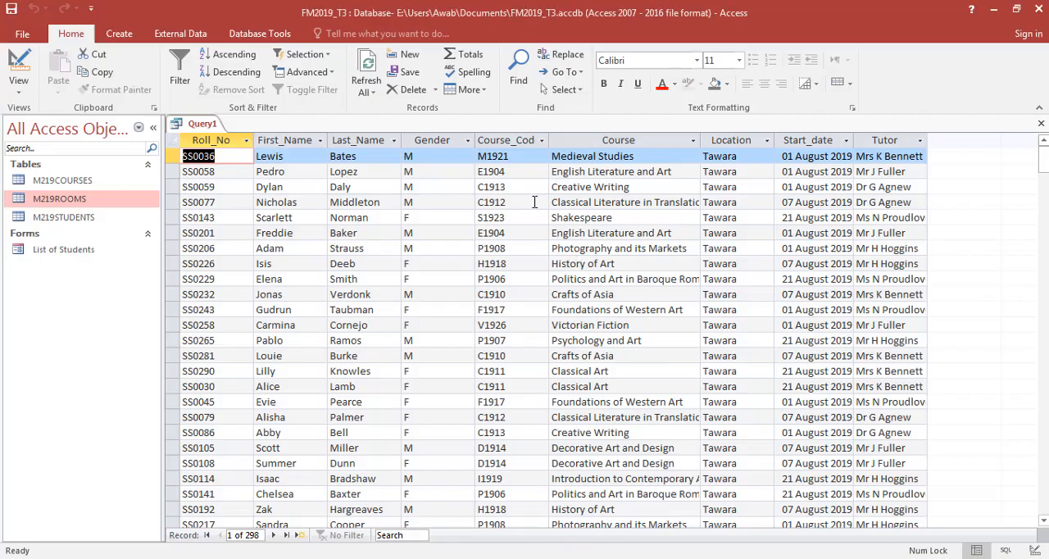
- Set the Course_Code criterion to A* after looking through the existing codes, and display the filtered query in Datasheet view
click(484, 188)
click(509, 158)
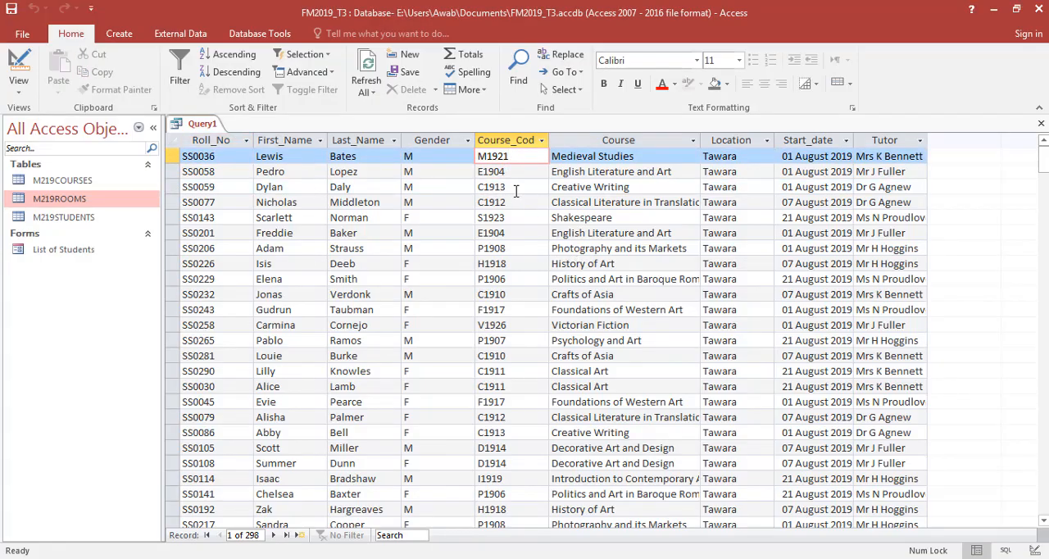
key(Down)
key(Down)
key(Down)
key(Down)
key(Down)
key(Down)
key(Down)
key(Down)
key(Down)
key(Down)
key(Down)
key(Down)
key(Down)
key(Down)
key(Down)
key(Down)
key(Down)
key(Down)
key(Down)
key(Down)
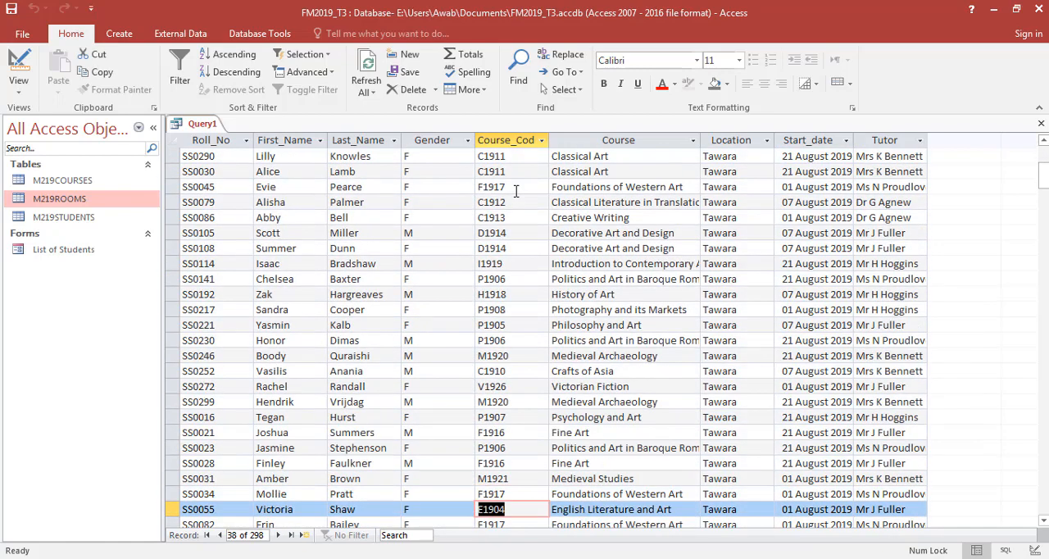
click(16, 66)
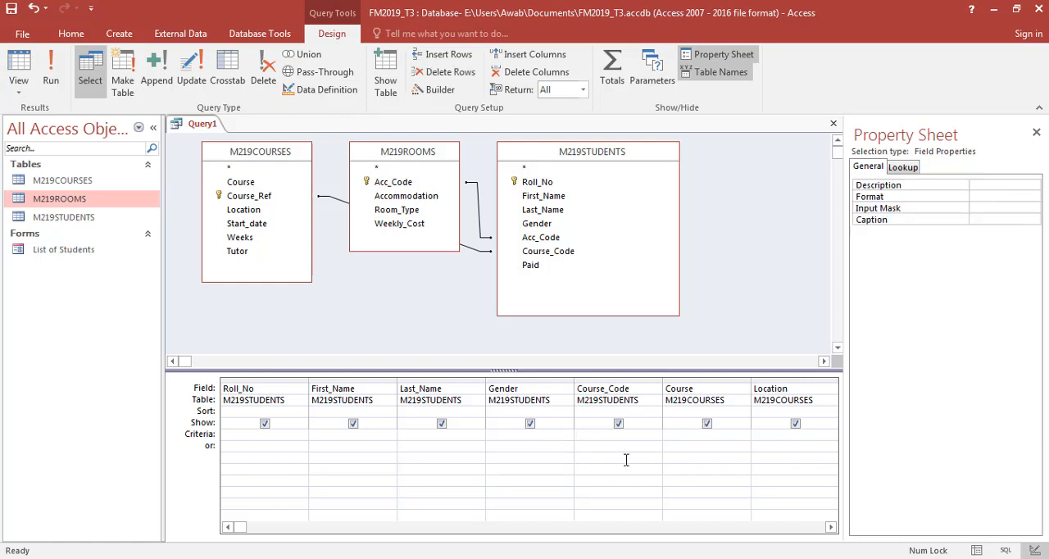
text(*)
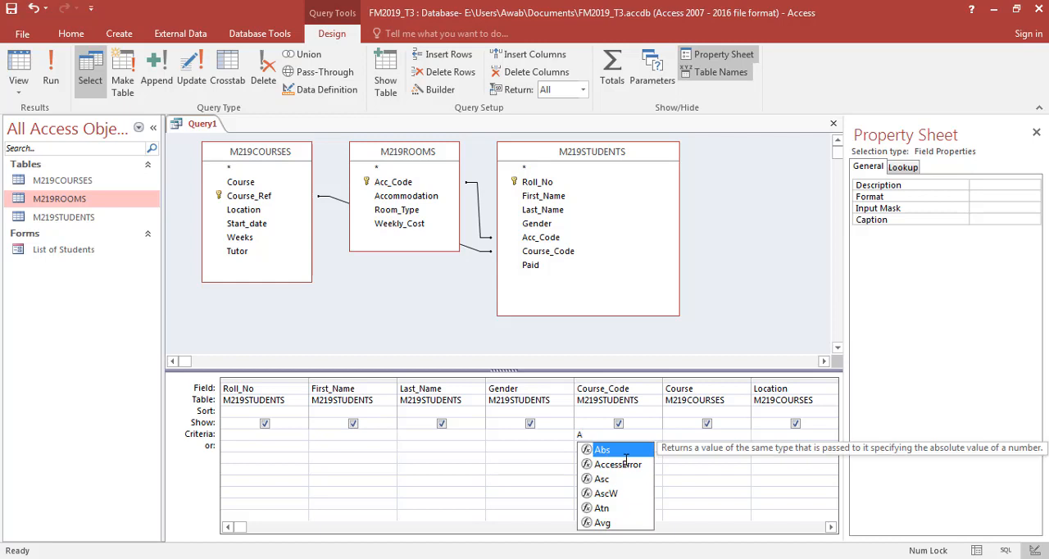
text(?)
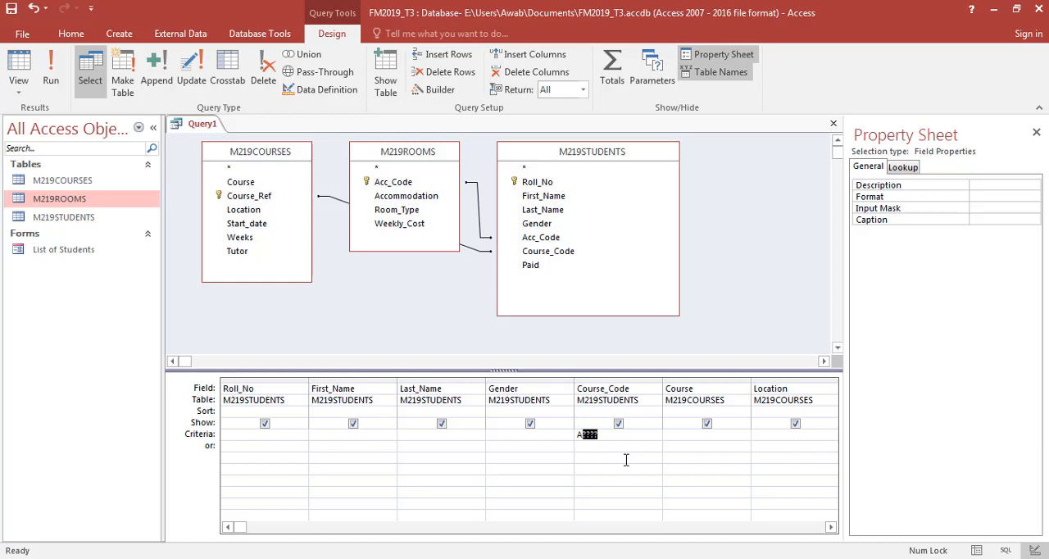
text(*)
click(29, 72)
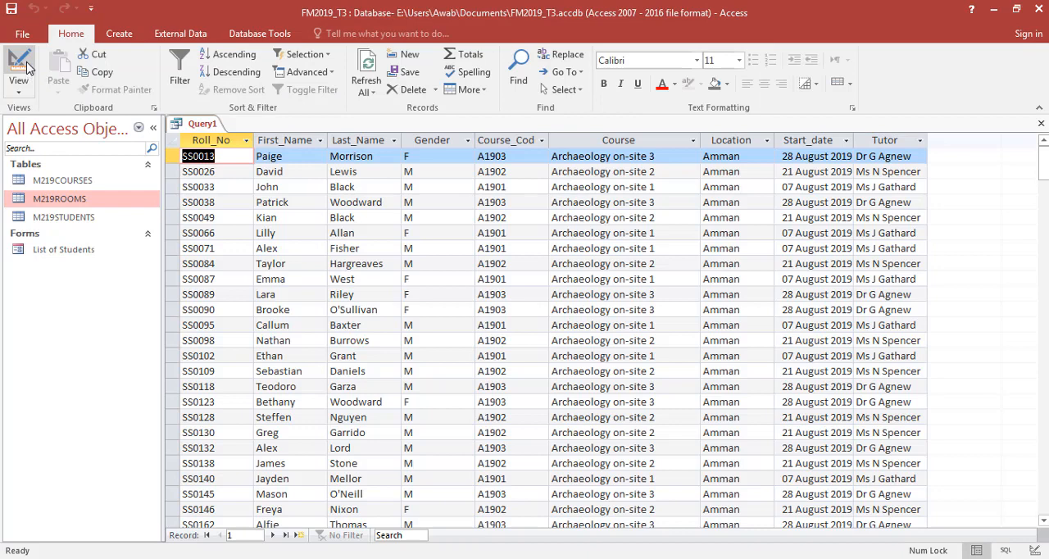
- Review the filtered records and the Course_Code criterion in Design view against the sorting and page-width requirements of question 27
click(513, 156)
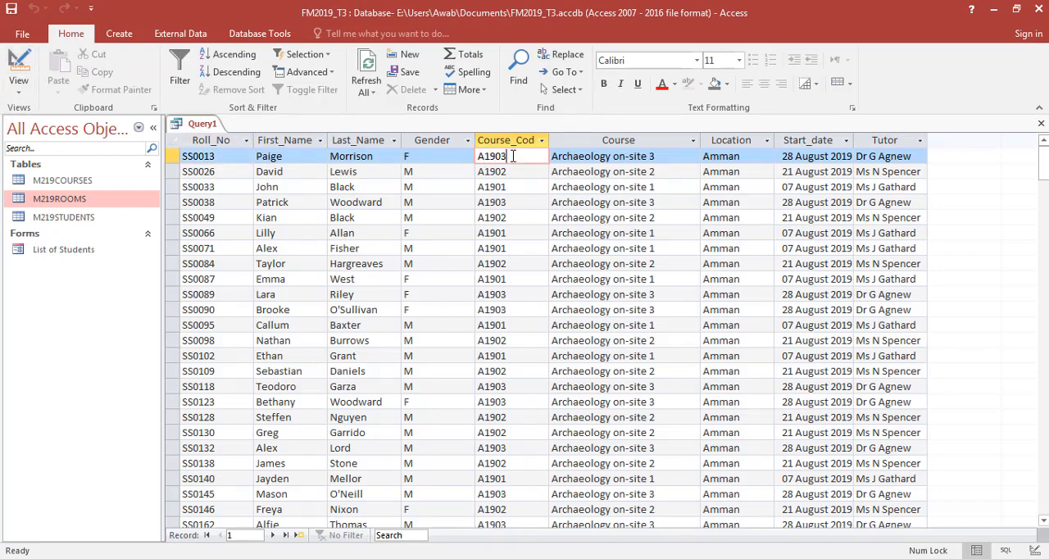
drag(1043, 161, 1043, 230)
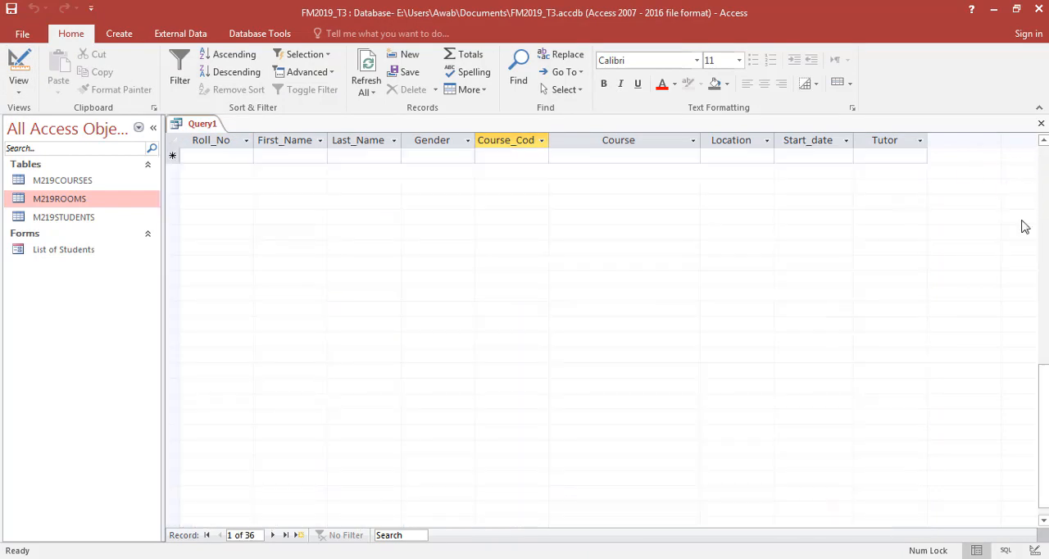
scroll(875, 243, up, 1)
drag(1046, 463, 1045, 234)
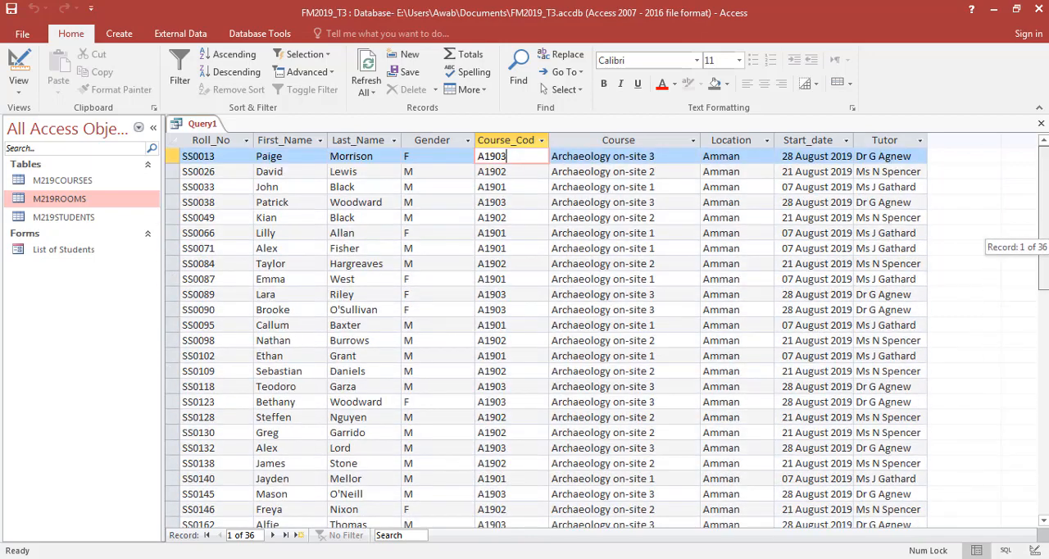
click(18, 75)
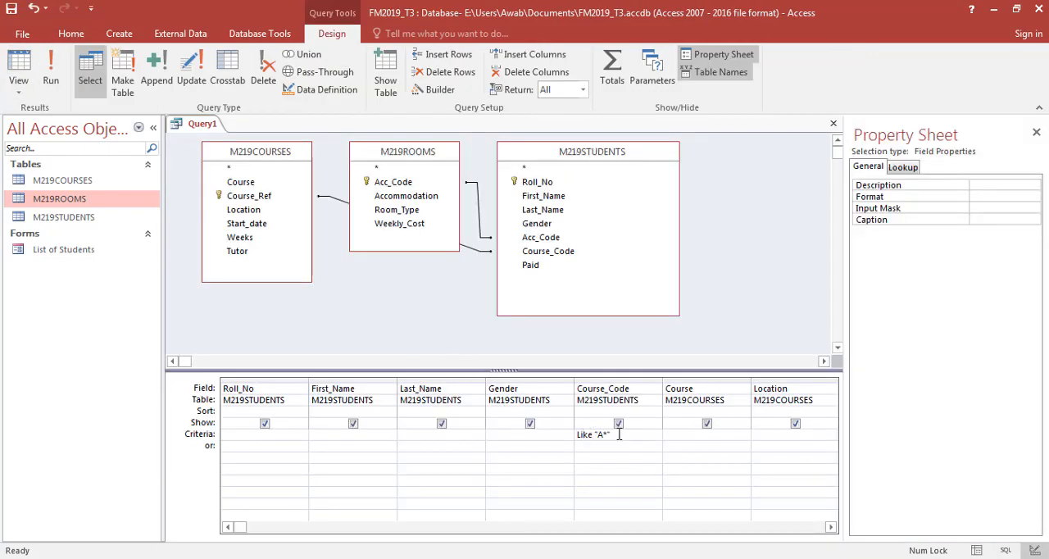
key(alt+Tab)
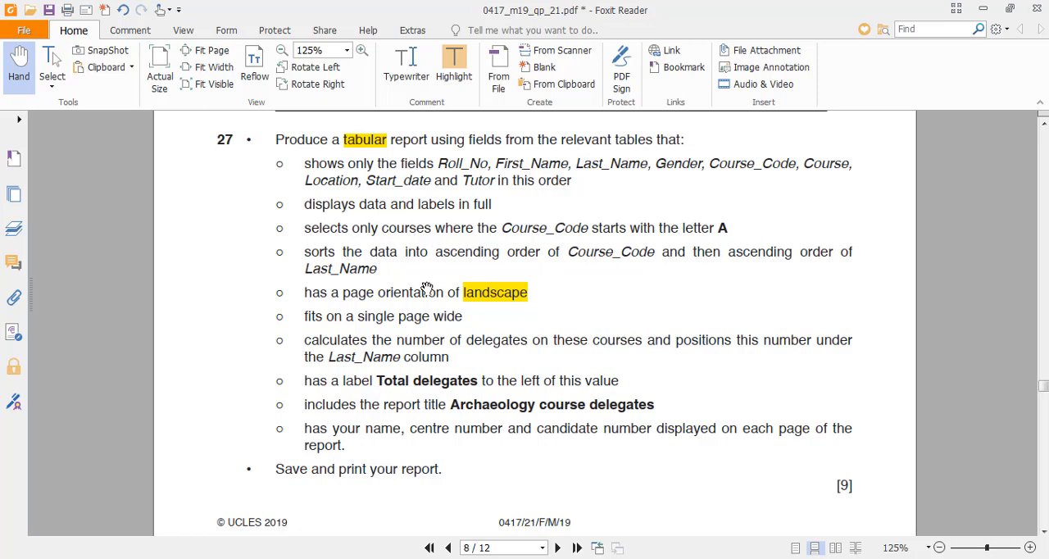
key(alt+Tab)
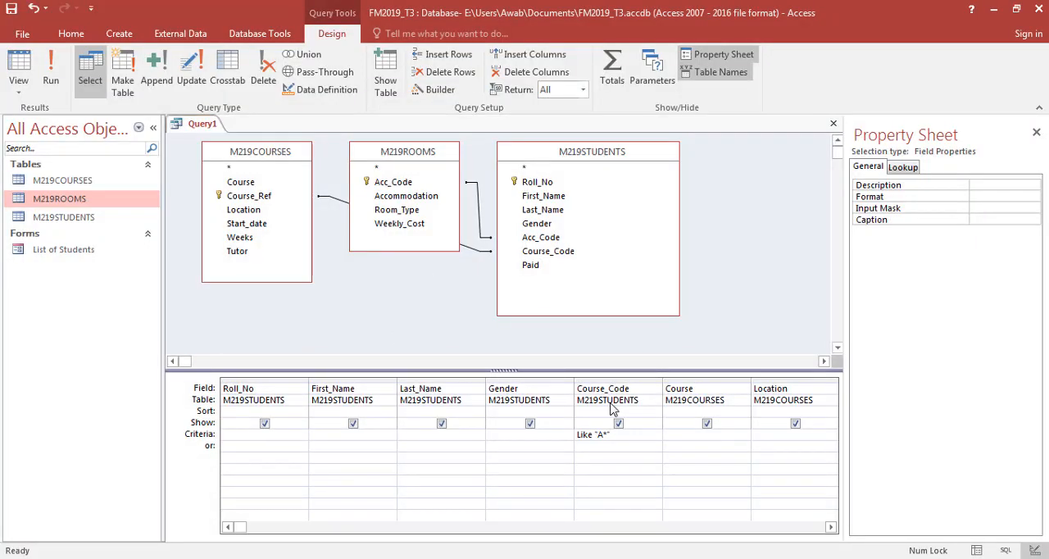
key(alt+Tab)
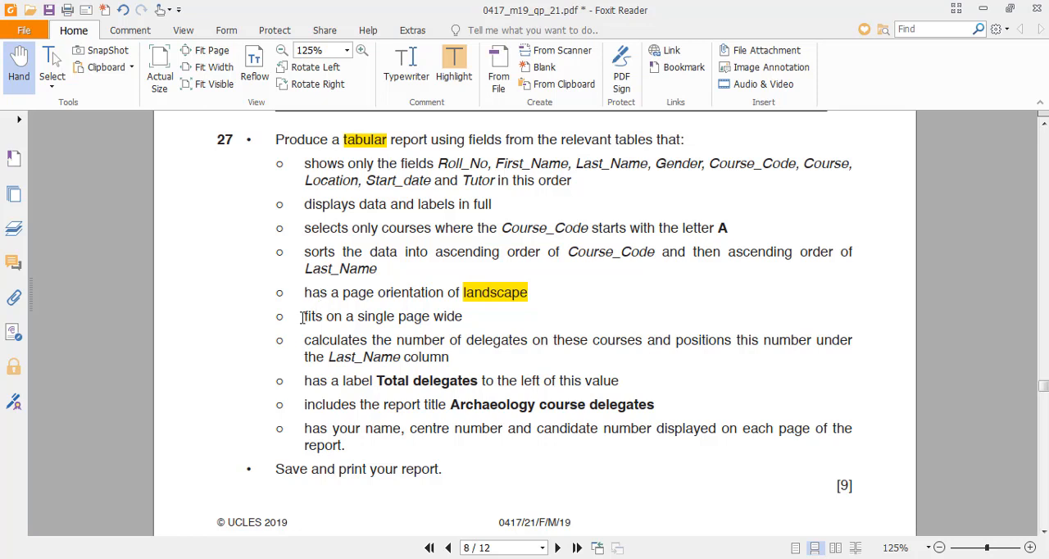
drag(302, 317, 434, 318)
click(435, 318)
key(alt+Tab)
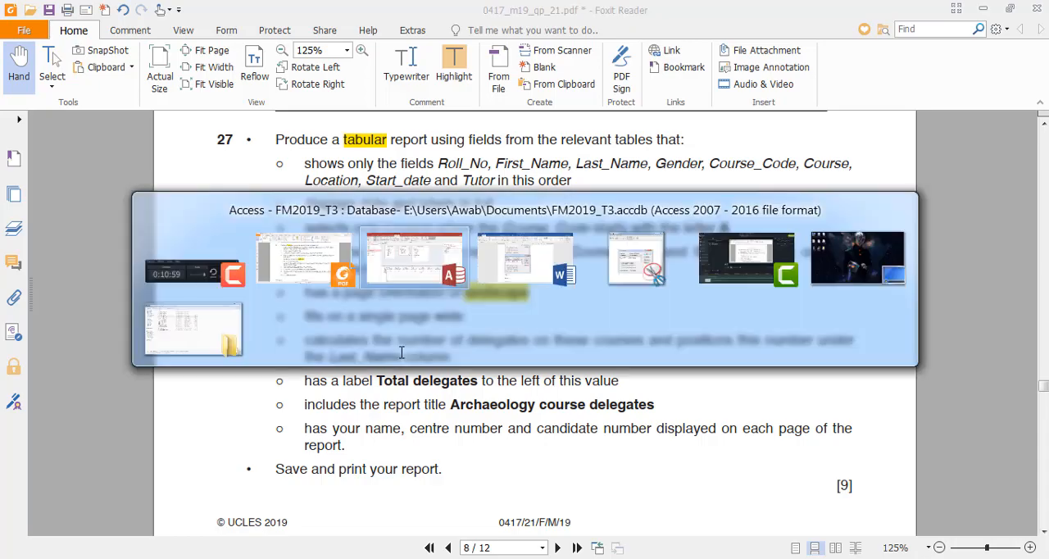
- Run the query and save it under the name Q27Report
click(64, 67)
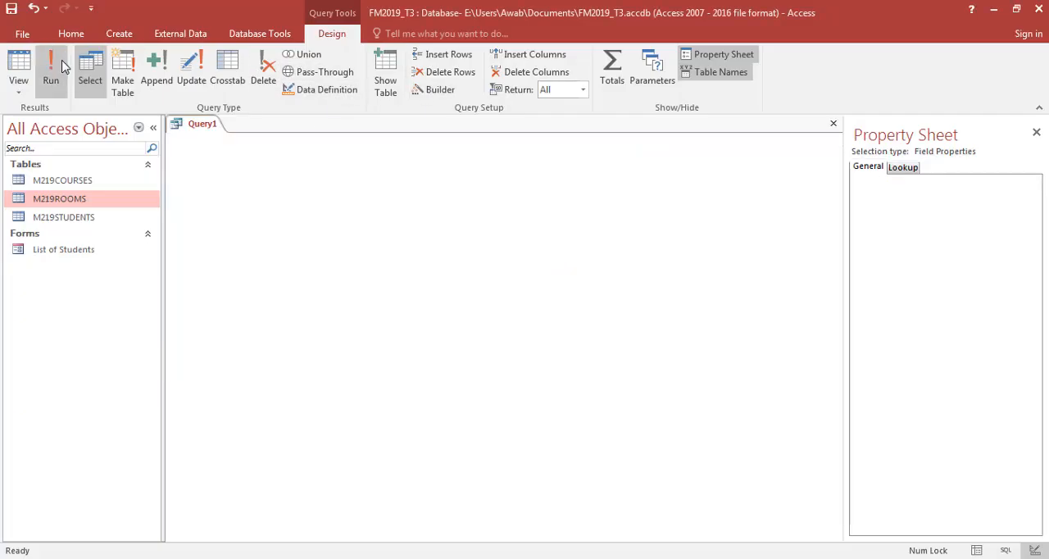
key(ctrl+s)
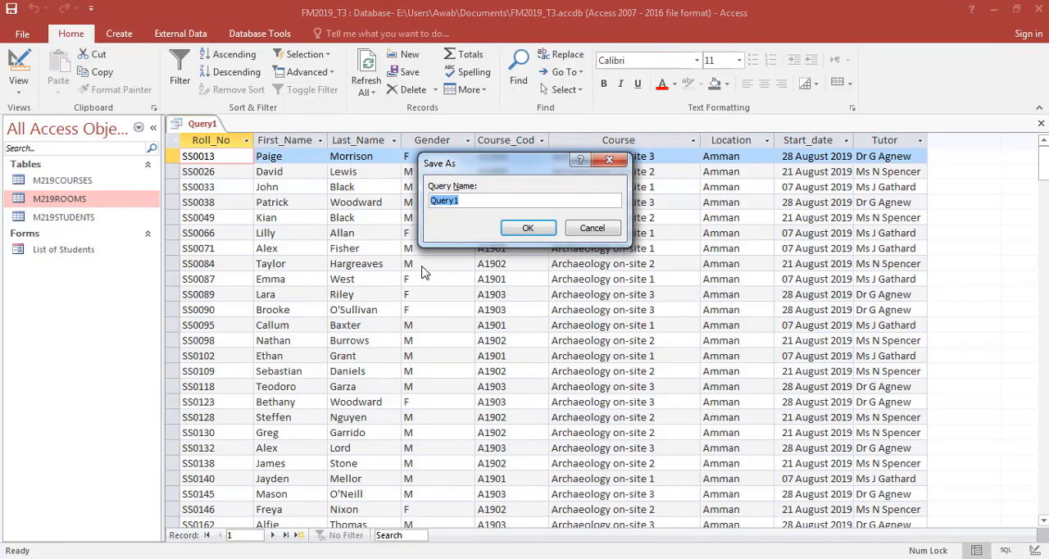
key(alt+Tab)
text(Re)
text(port)
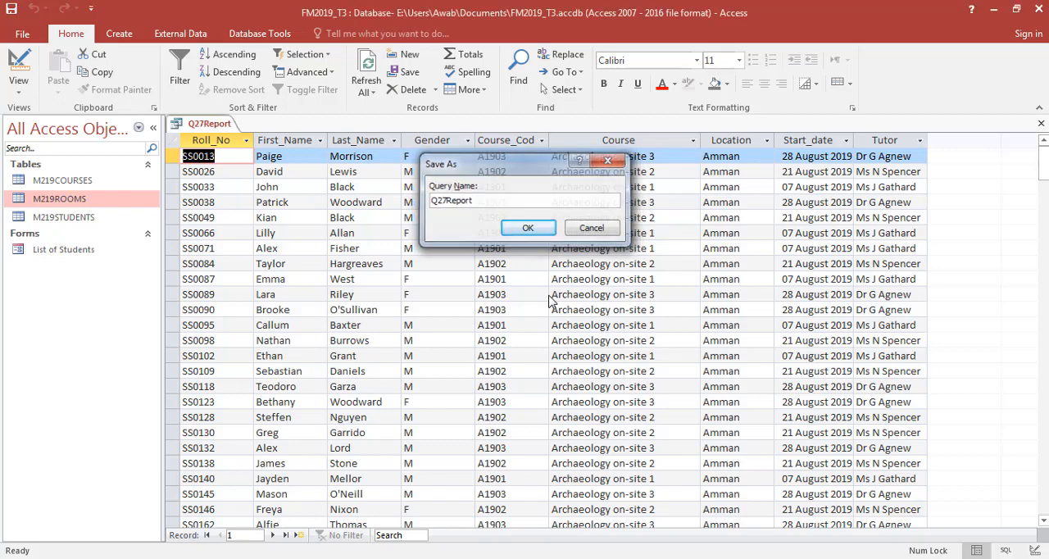
key(Return)
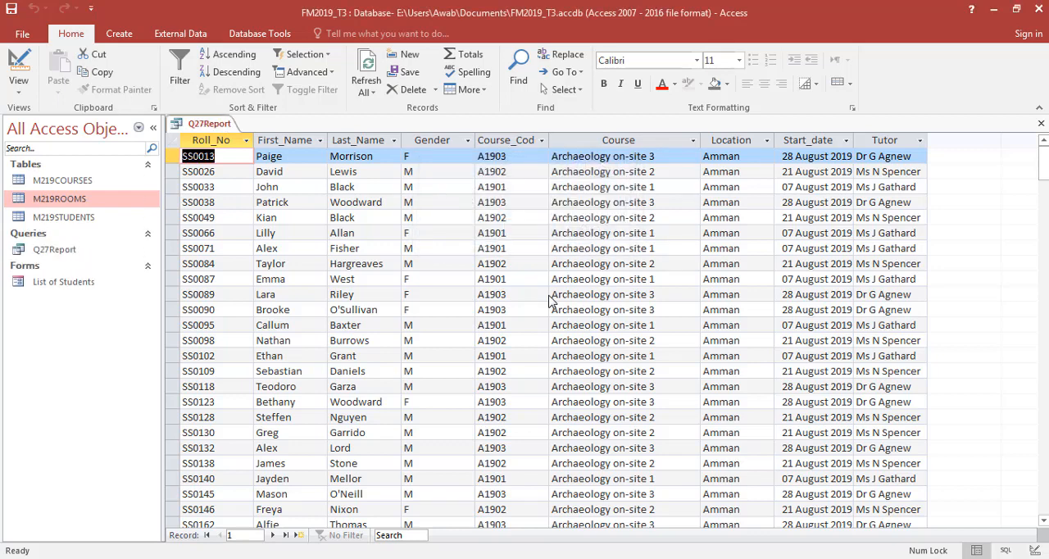
- Start a Report Wizard report with all fields of the Q27Report query, viewed by M219STUDENTS and without grouping levels
click(119, 34)
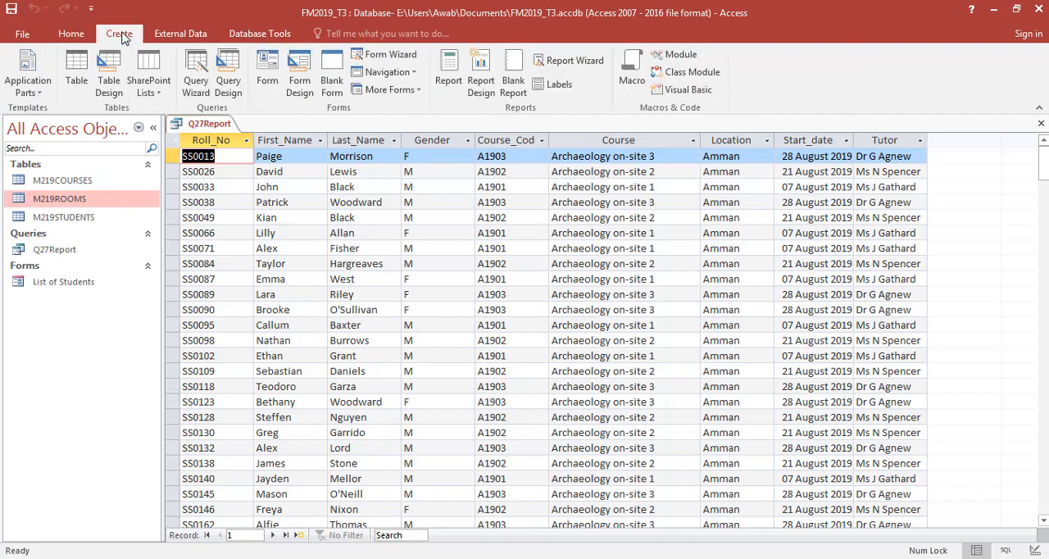
click(574, 61)
click(502, 267)
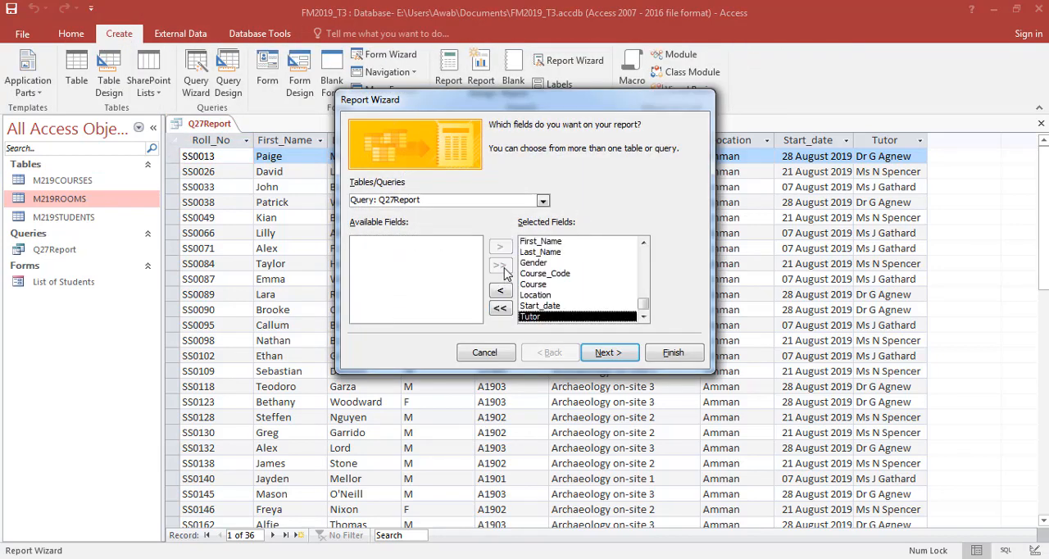
click(601, 353)
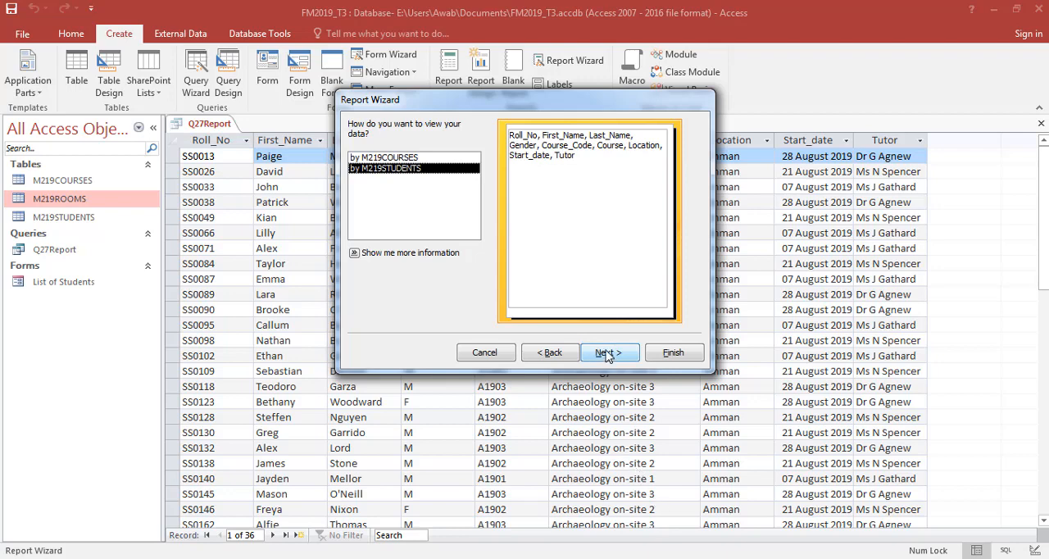
click(606, 353)
click(606, 353)
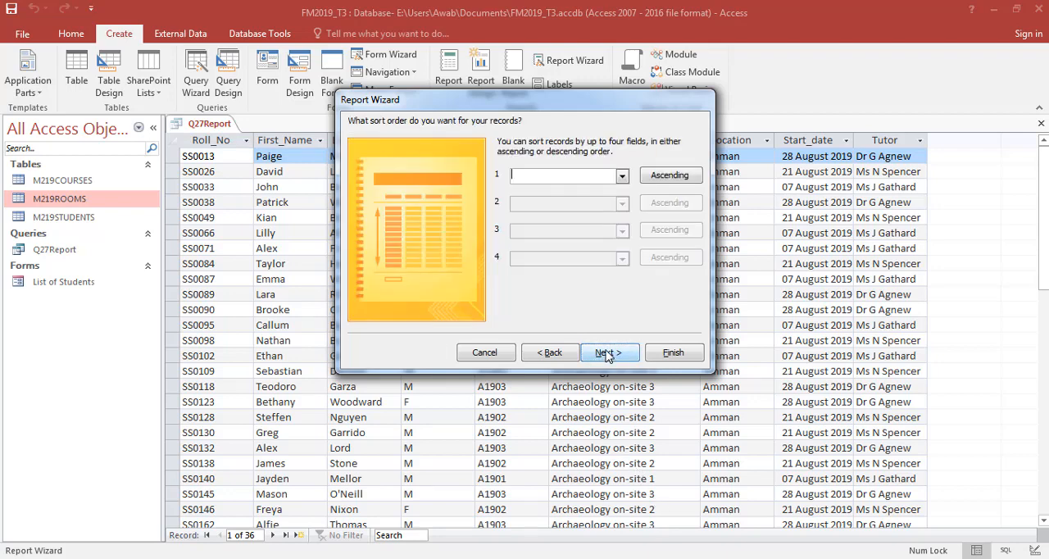
- Sort the report in ascending order of Course_Code and then Last_Name, as question 27 of the exam paper requires
key(alt+Tab)
key(alt+Tab)
click(623, 179)
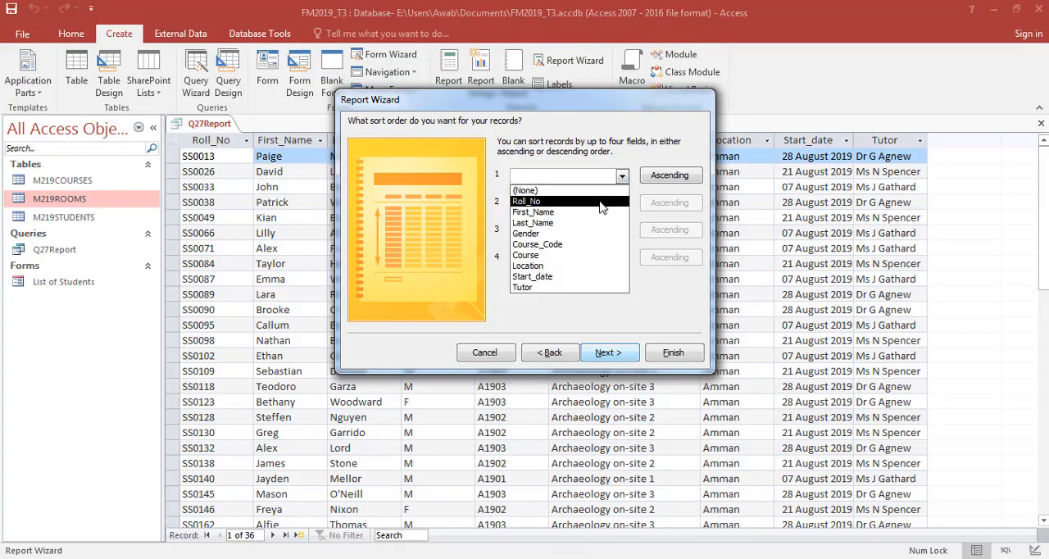
click(589, 249)
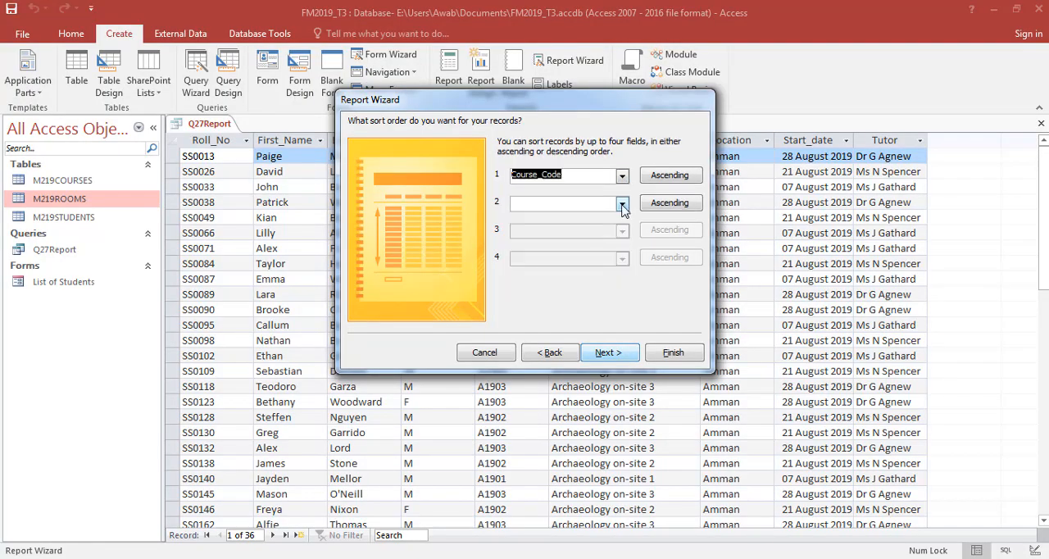
key(alt+Tab)
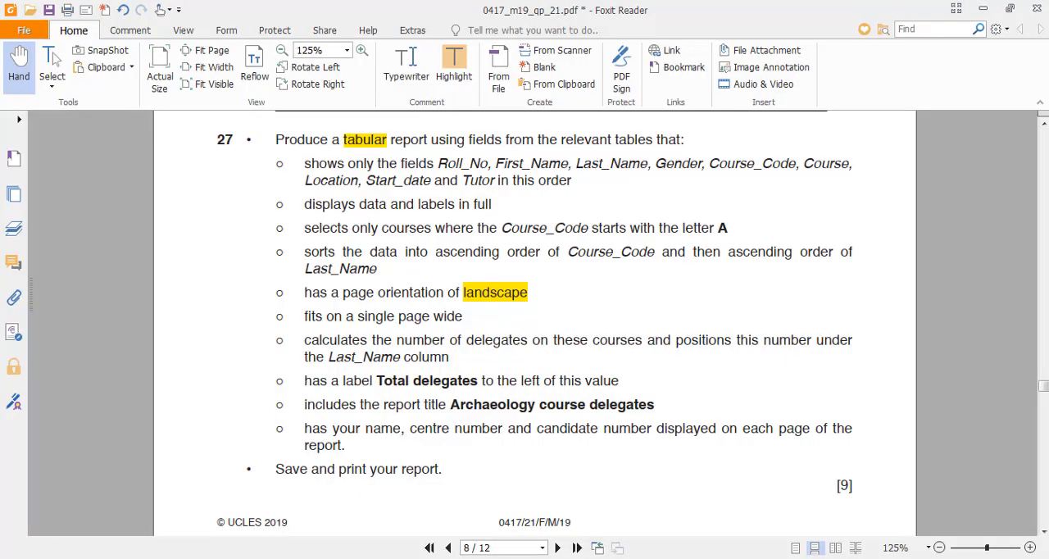
key(alt+Tab)
click(622, 203)
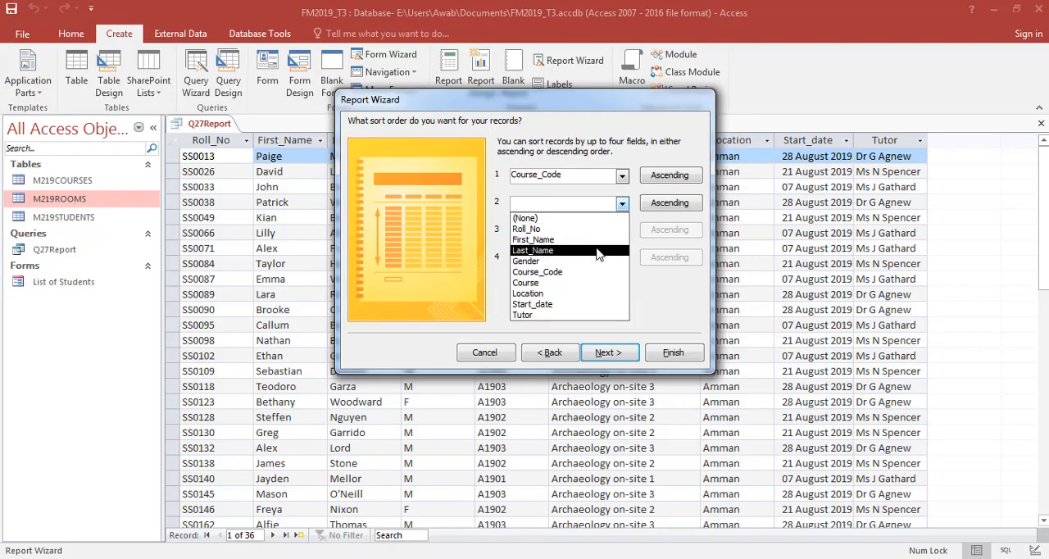
click(601, 251)
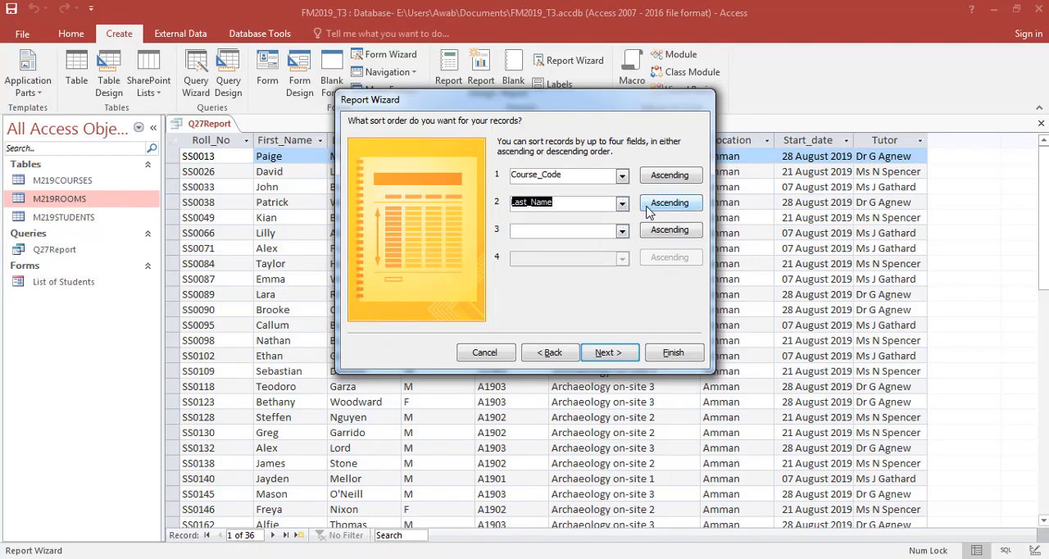
click(607, 354)
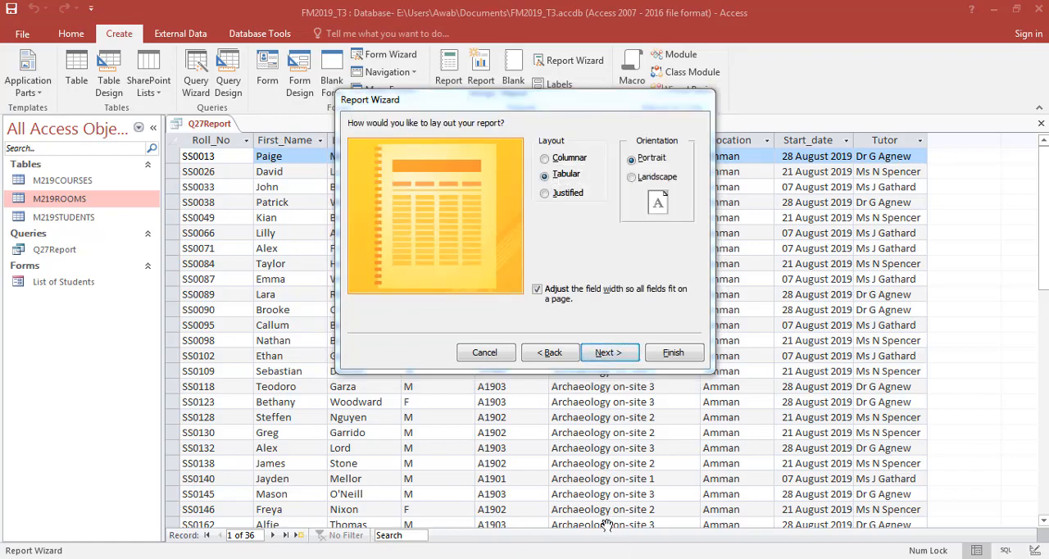
- Check the layout requirements in question 27, keep the tabular layout with fields fitted to a page, choose landscape orientation and generate the report
key(alt+Tab)
scroll(316, 185, up, 1)
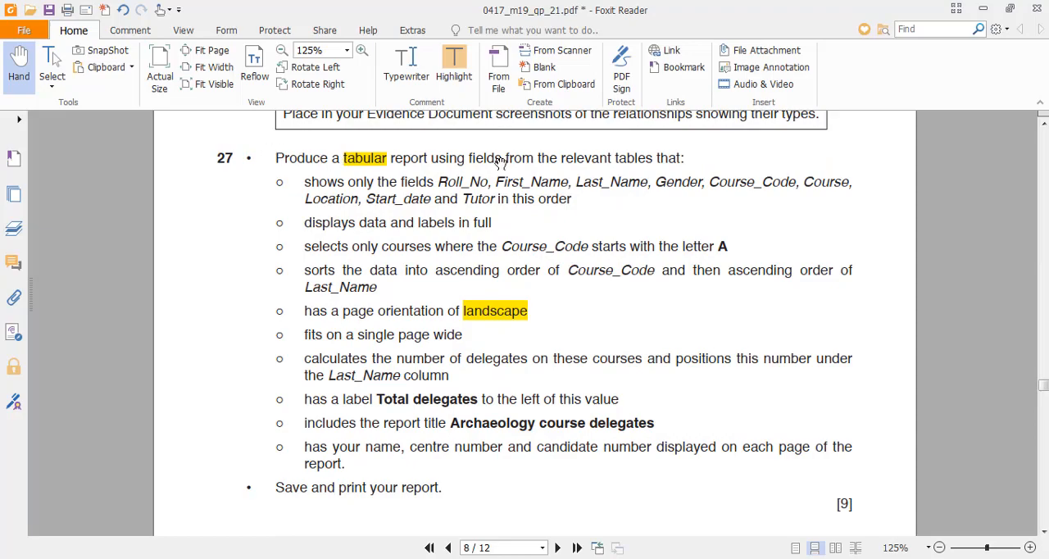
key(alt+Tab)
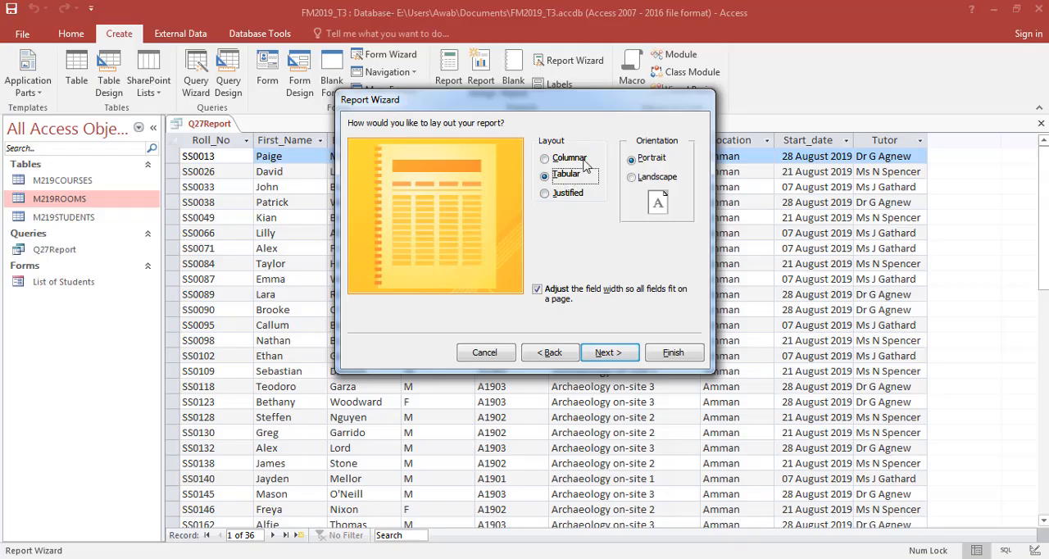
click(557, 302)
key(alt+Tab)
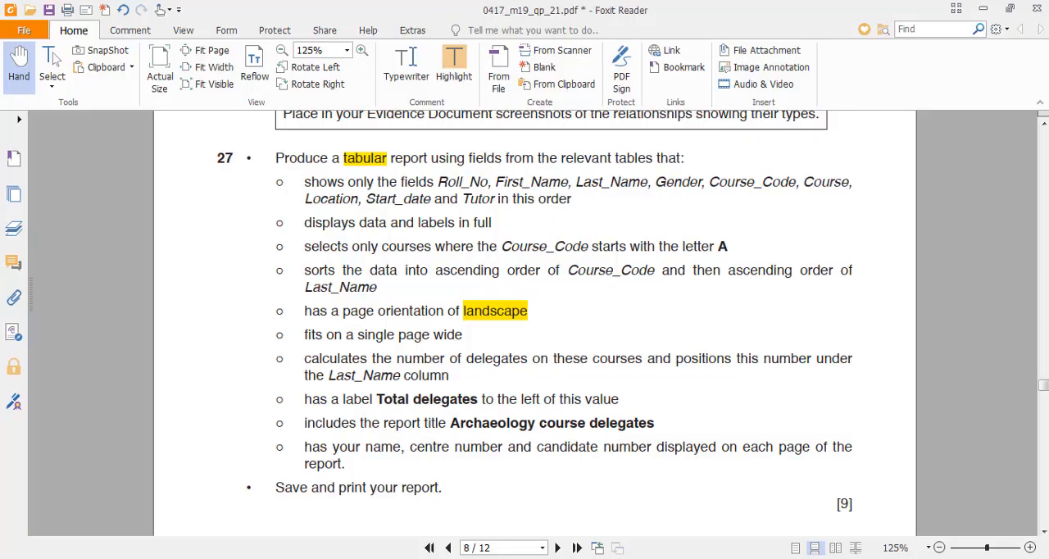
key(alt+Tab)
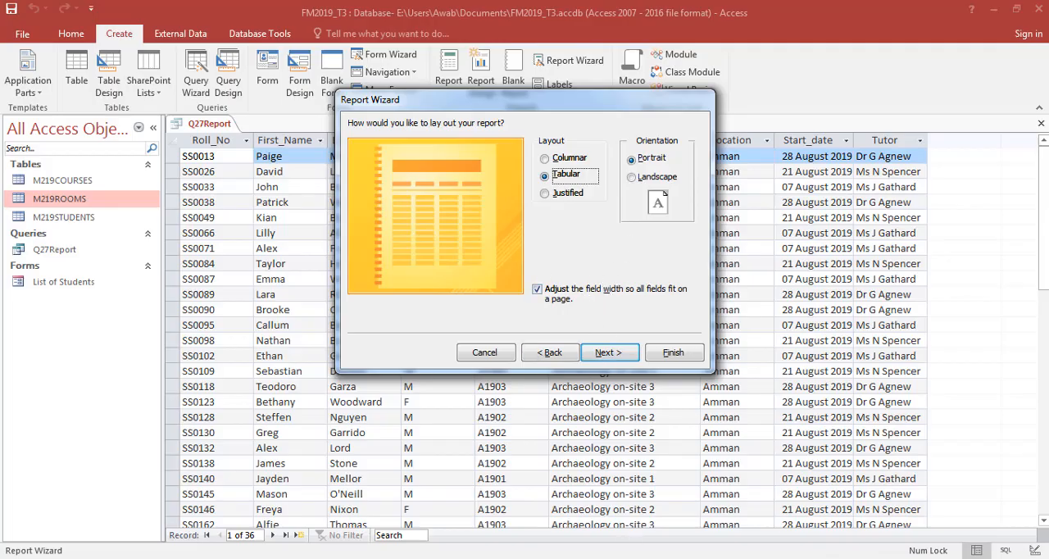
key(alt+Tab)
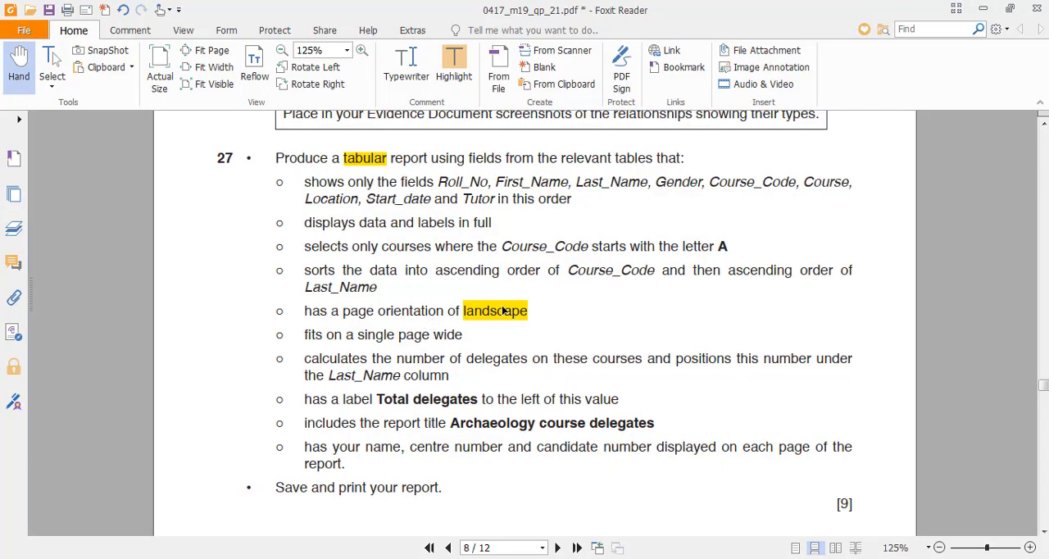
key(alt+Tab)
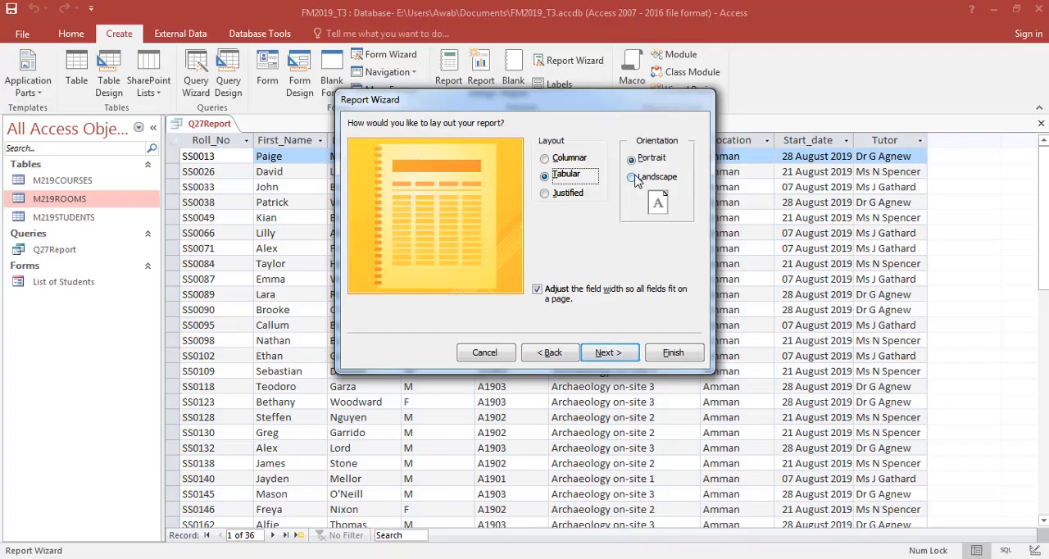
click(637, 180)
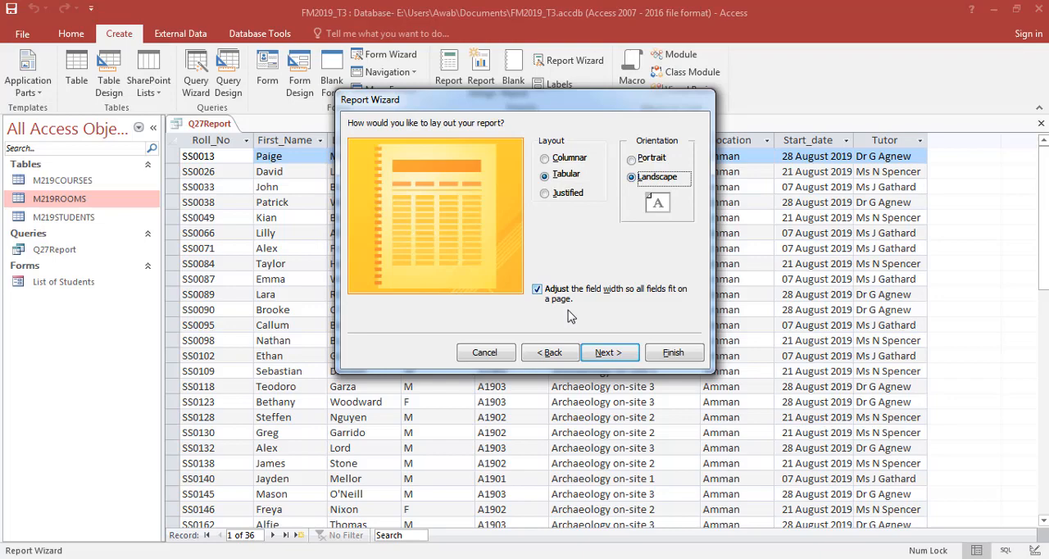
click(605, 352)
click(673, 352)
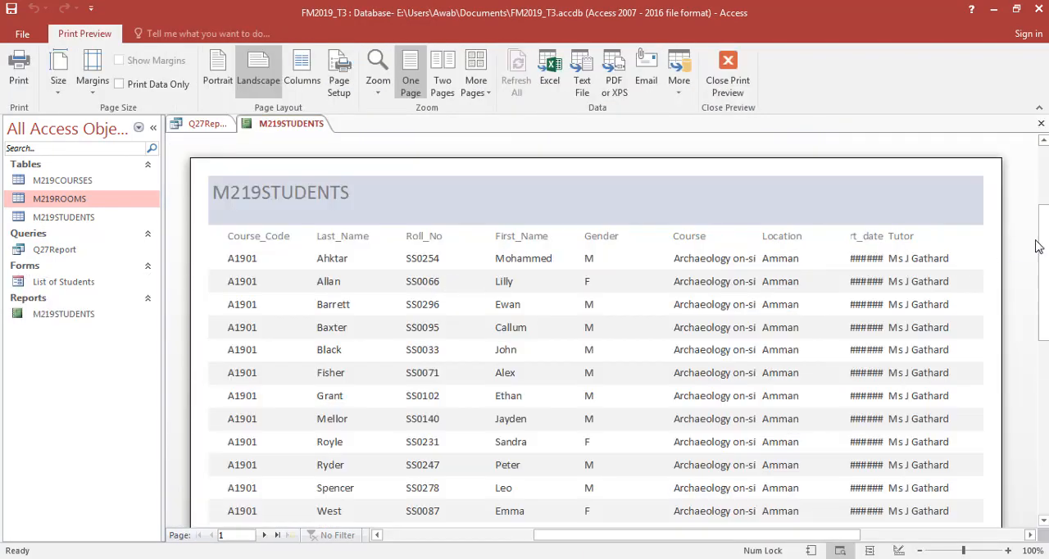
- Close the report's print preview and check question 27's requirements for the delegate count and the Total delegates label in the exam paper
mouse_move(1041, 246)
mouse_down()
mouse_move(1048, 387)
mouse_move(1044, 256)
mouse_up()
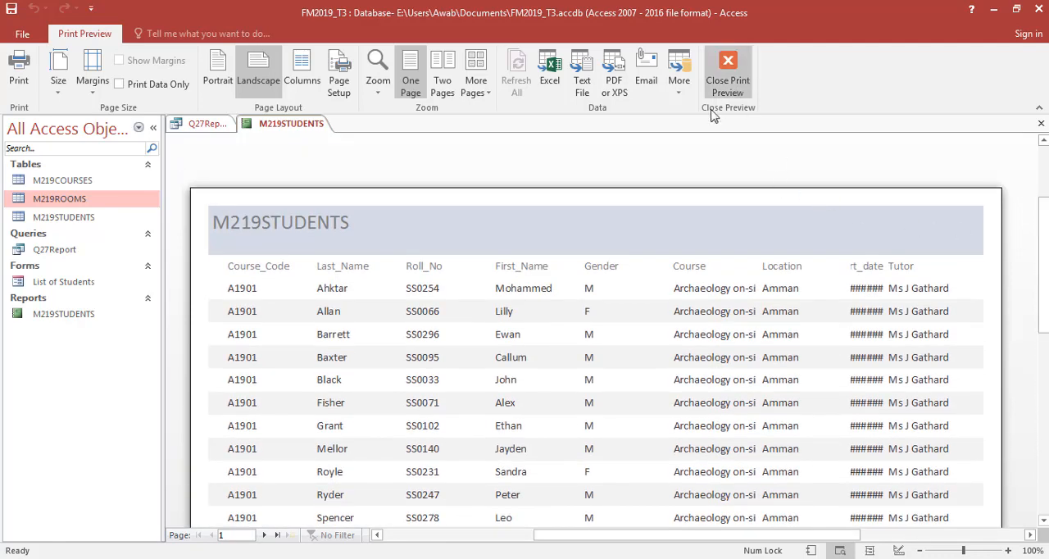
click(728, 76)
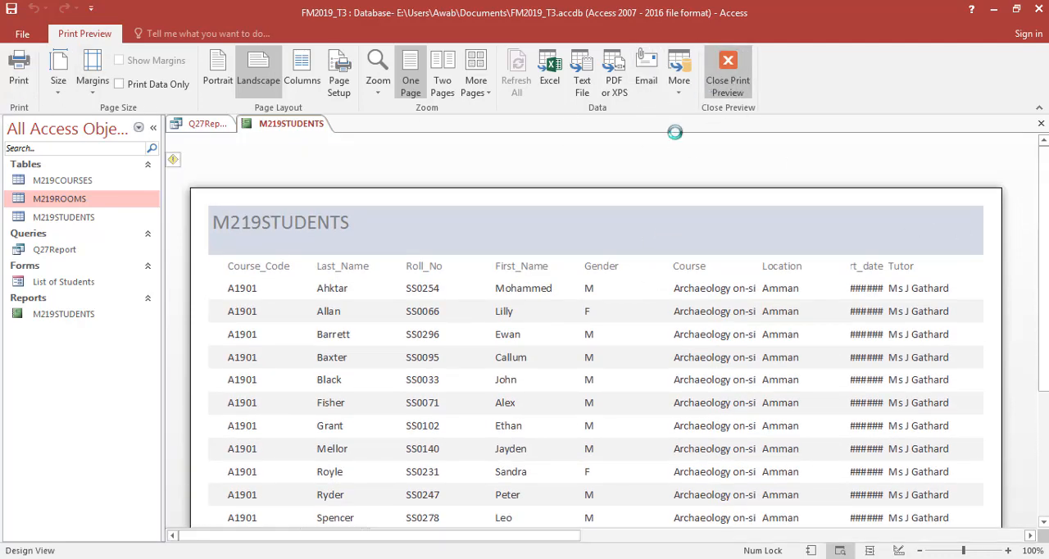
key(alt+Tab)
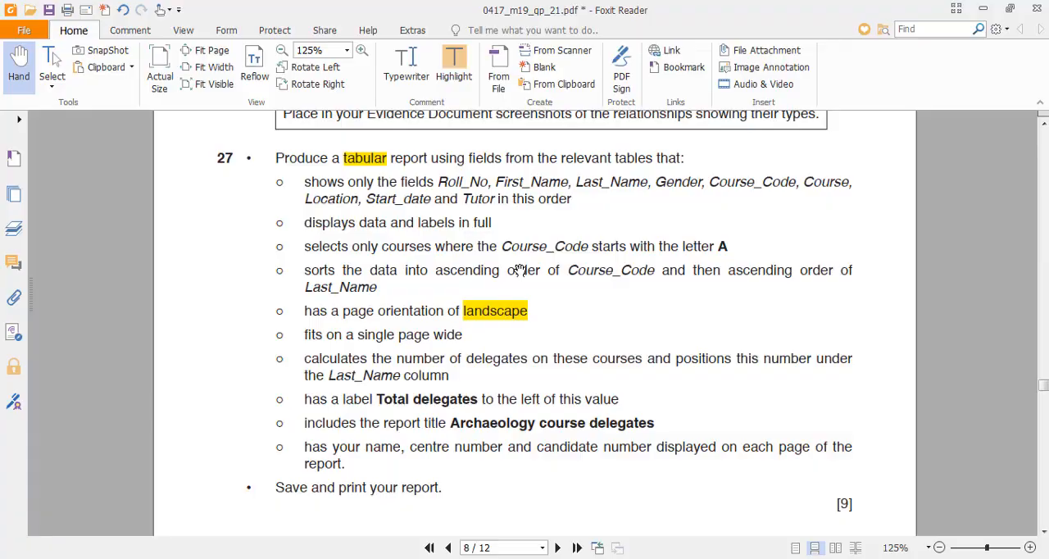
key(alt+Tab)
key(alt+Tab)
drag(227, 382, 241, 332)
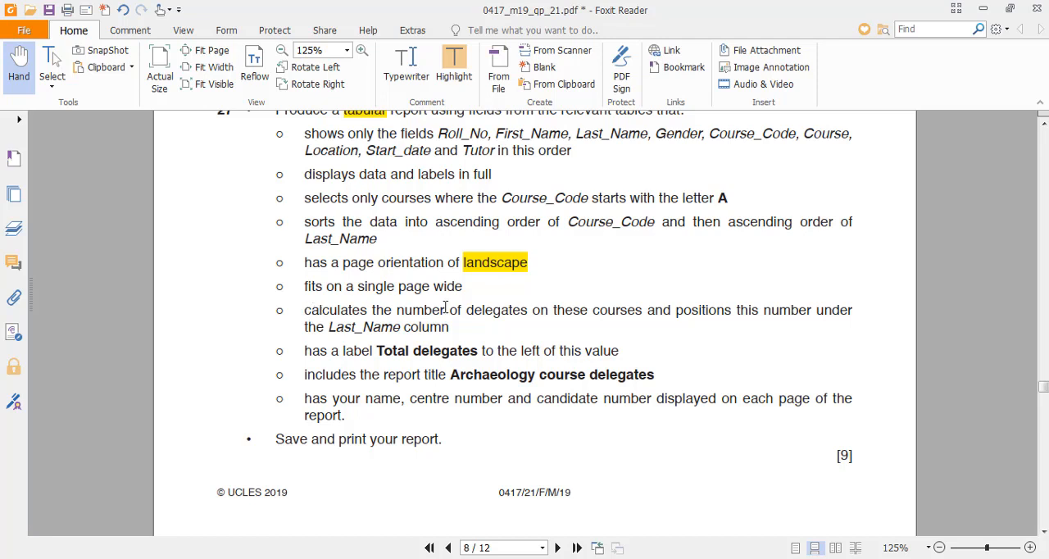
drag(318, 312, 546, 326)
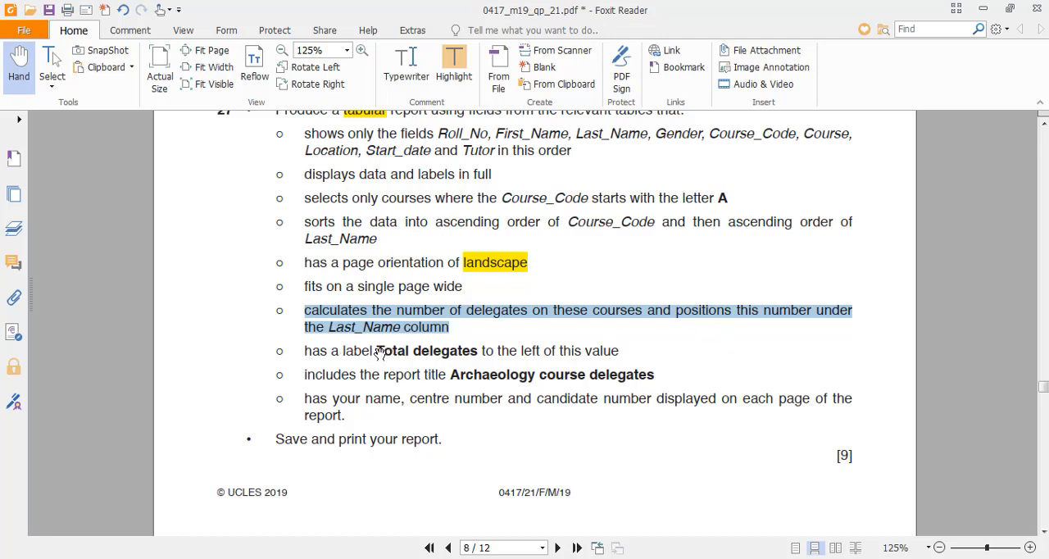
drag(377, 351, 476, 350)
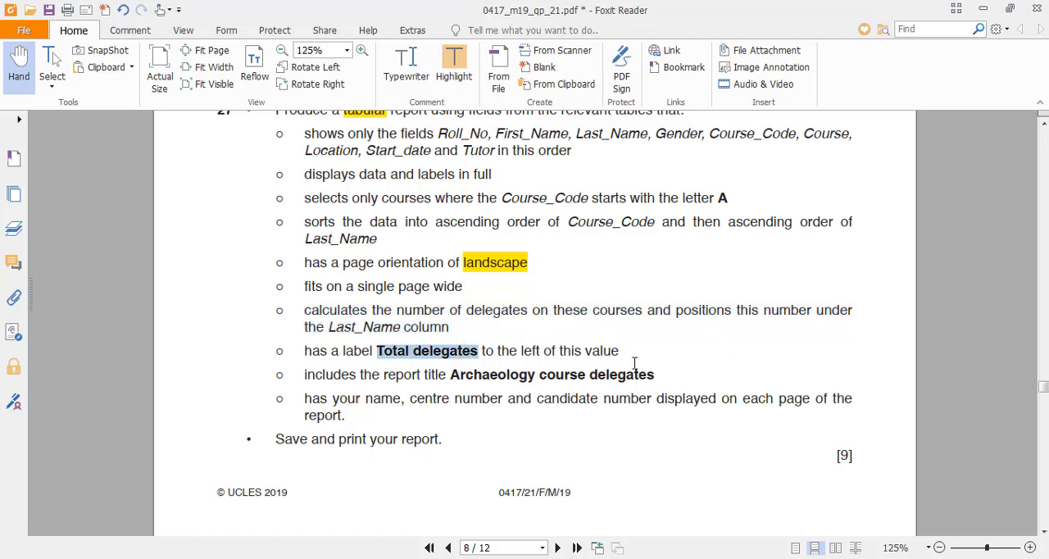
click(750, 347)
- Return to the Access report, check its columns in Report View and open it in Layout View
key(alt+Tab)
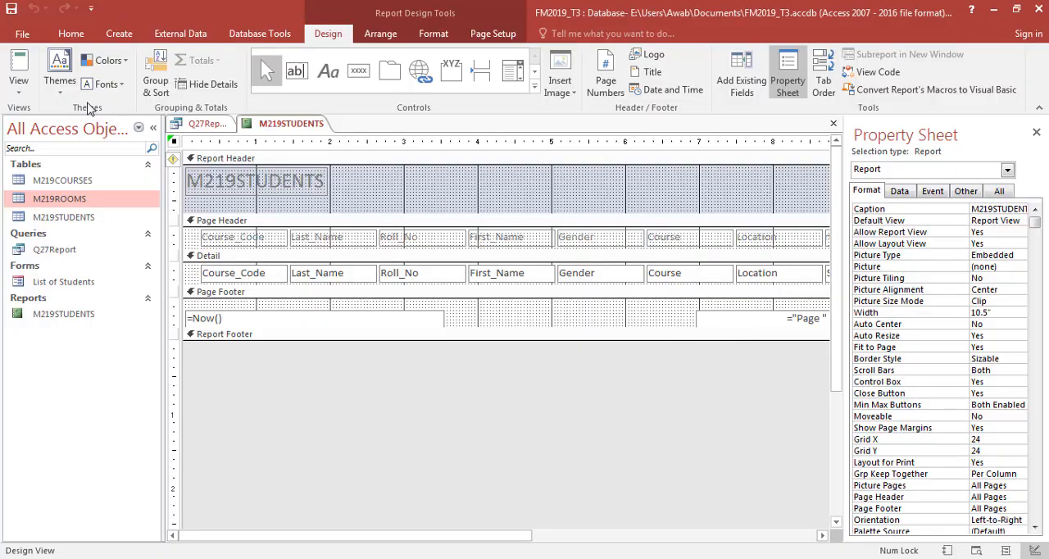
click(19, 89)
click(37, 112)
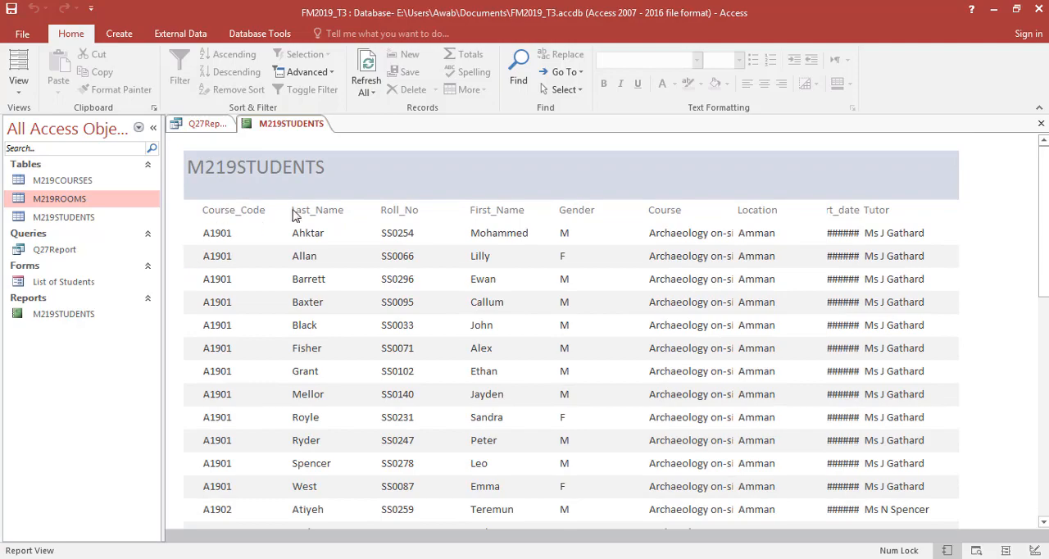
drag(1044, 222, 1045, 253)
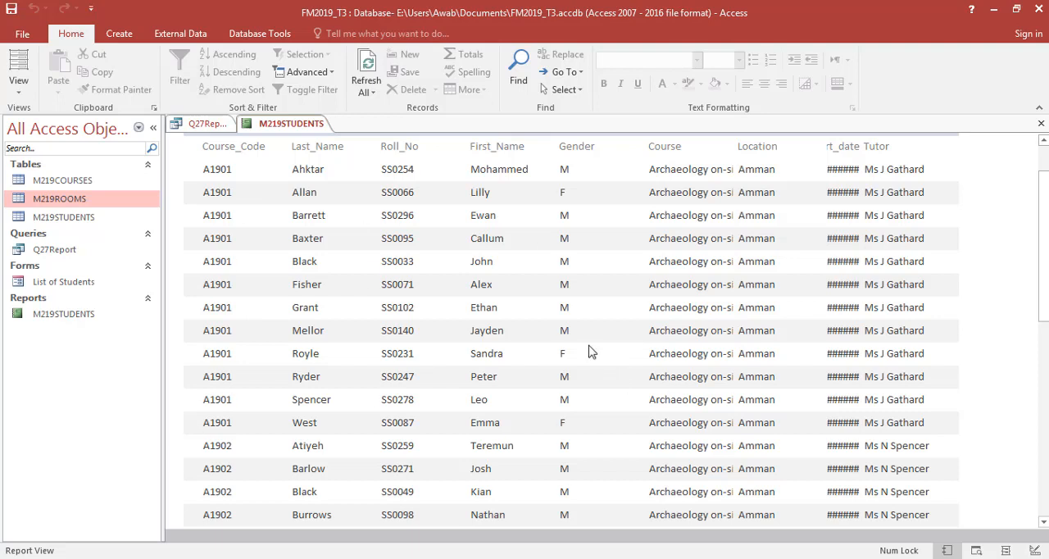
click(18, 78)
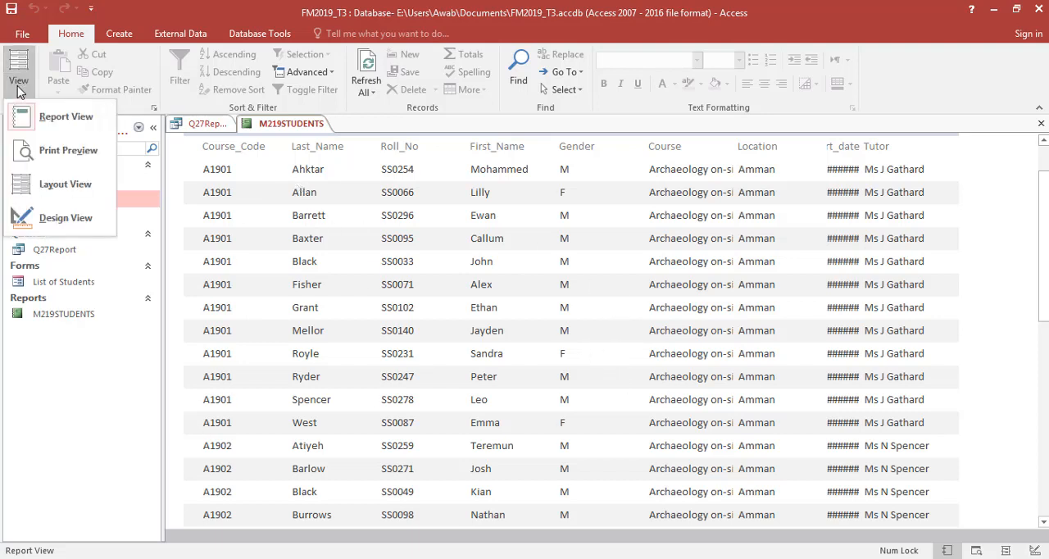
click(58, 186)
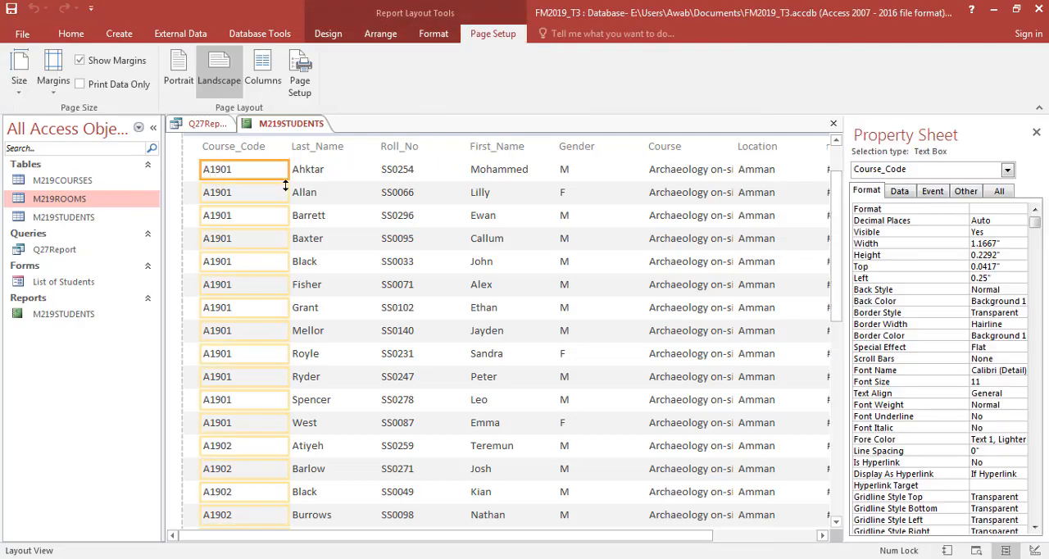
- Move the Last_Name heading and data left, close to the Course_Code column, with a left position of 1.2083"
click(309, 170)
click(391, 174)
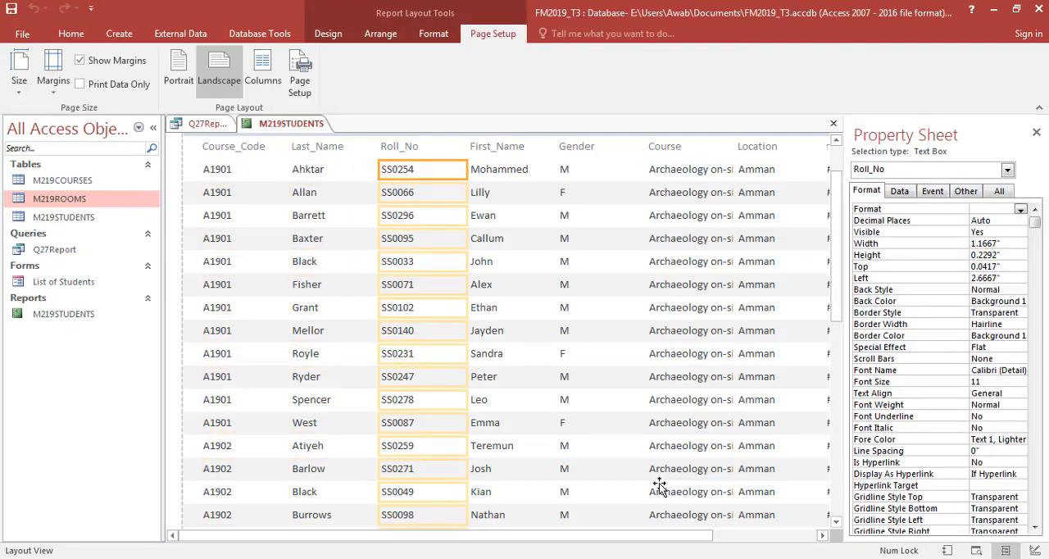
drag(670, 538, 599, 515)
click(324, 172)
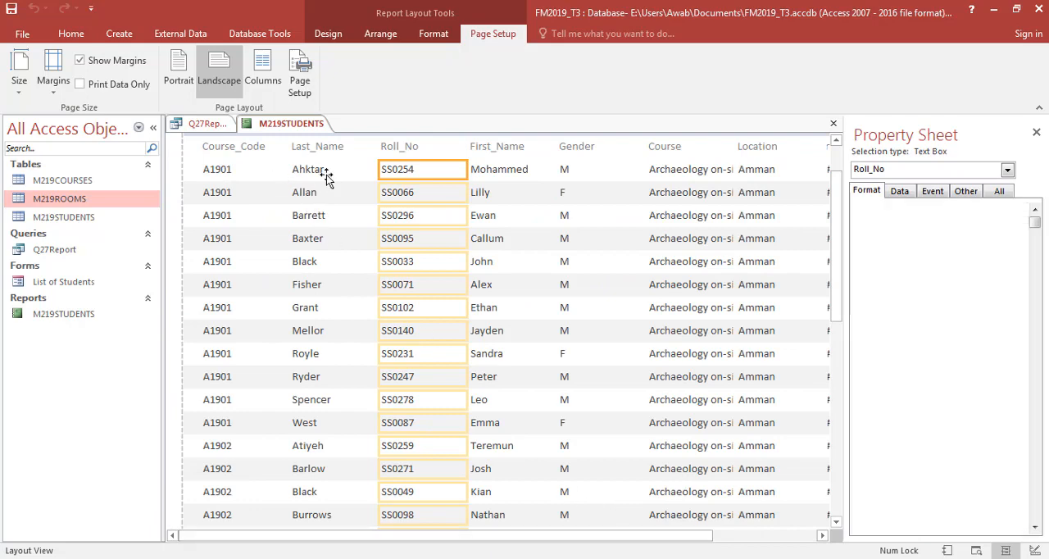
shift+click(315, 147)
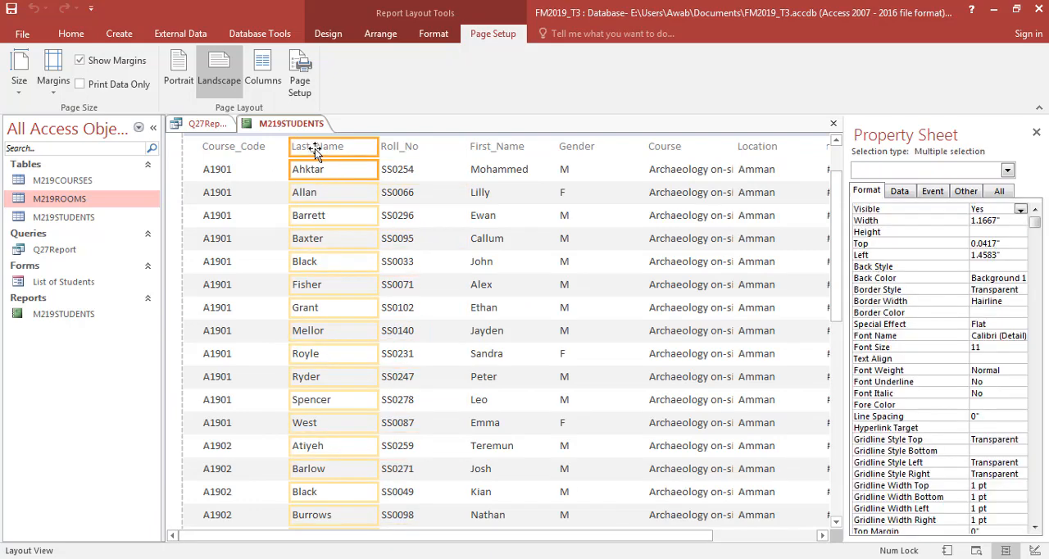
drag(315, 149, 298, 149)
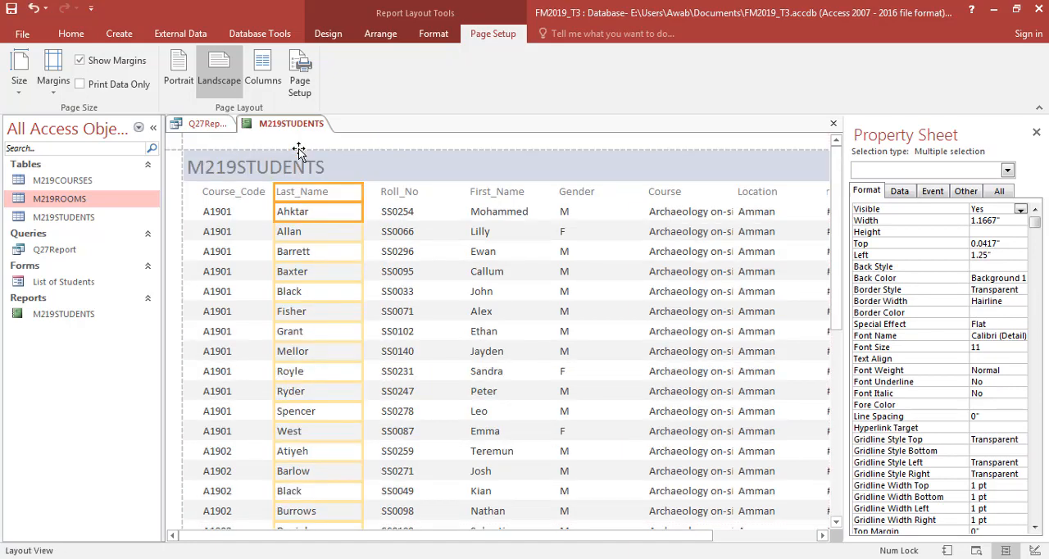
key(Left)
key(Left)
key(Right)
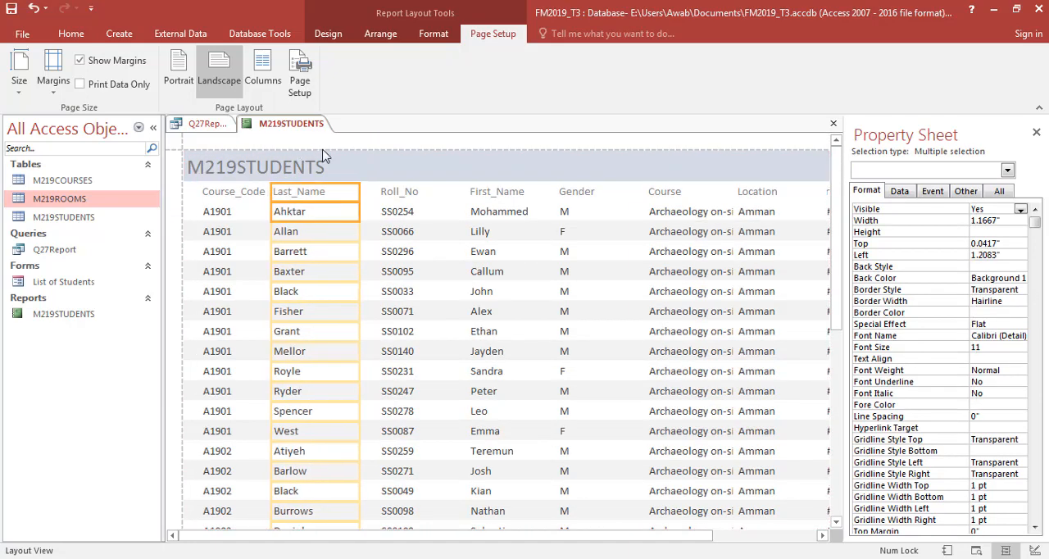
- Move the Roll_No heading and data left towards the Last_Name column, to a left position of about 2.3"
click(385, 193)
click(392, 215)
shift+click(397, 196)
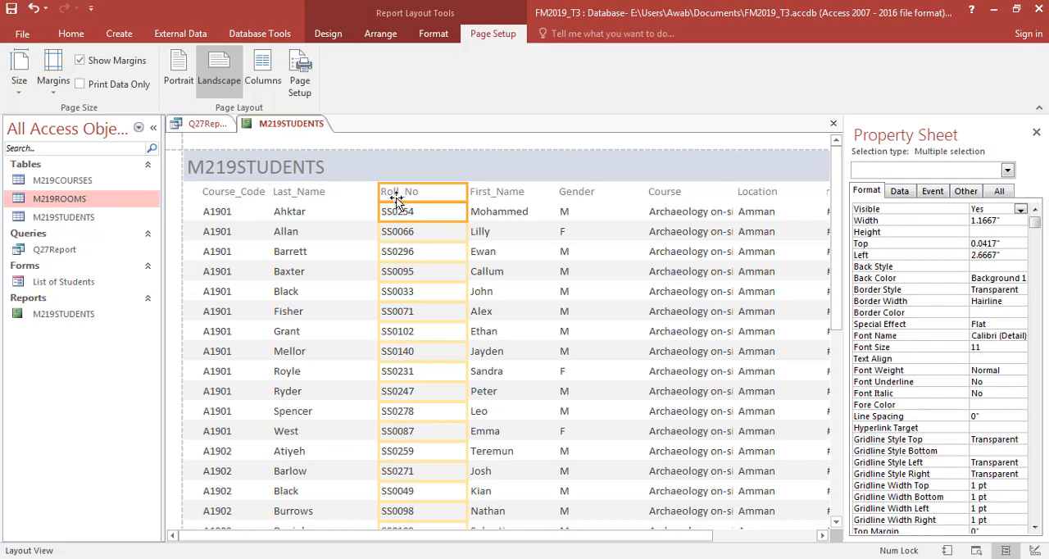
key(Left)
key(Left)
key(Left)
key(Left)
key(Left)
key(Left)
key(Left)
key(Left)
key(Left)
key(Left)
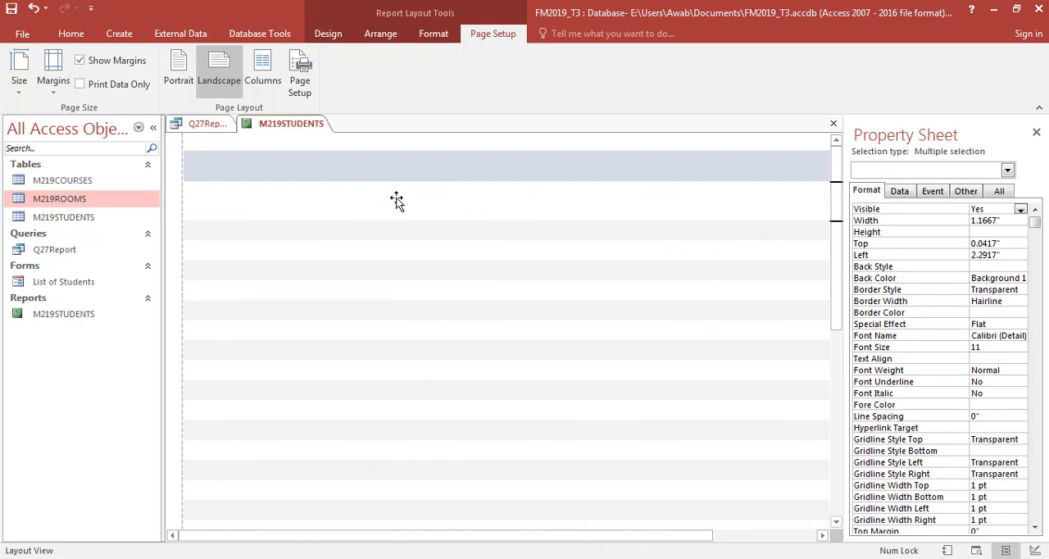
- Move the First_Name heading and data left to 3.125" and check the fit of the names down the report
click(504, 219)
shift+click(501, 195)
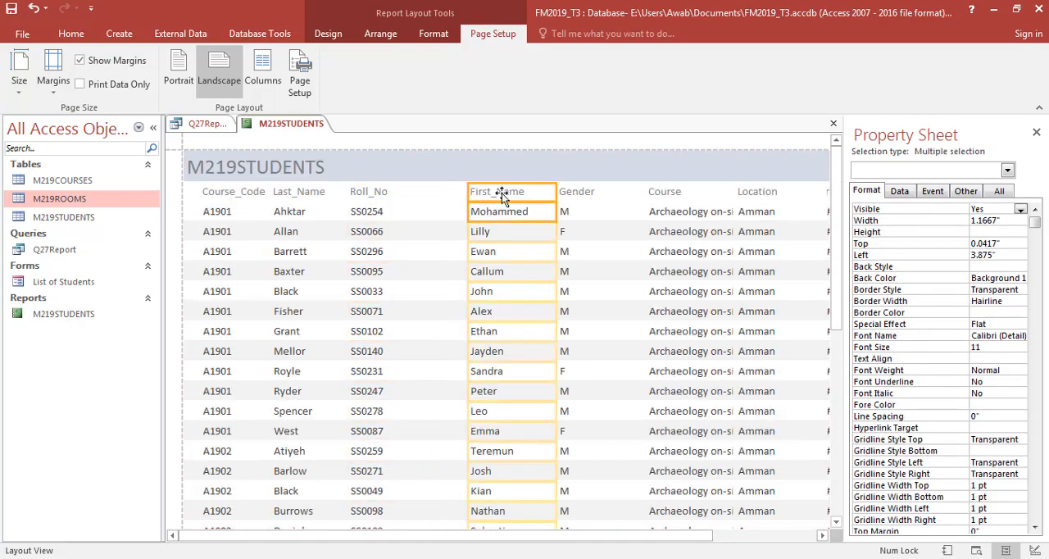
key(Left)
key(Left)
key(Left)
key(Left)
key(Left)
key(Left)
key(Left)
key(Left)
key(Left)
key(Left)
key(Left)
key(Left)
key(Left)
key(Left)
key(Left)
key(Left)
key(Left)
key(Left)
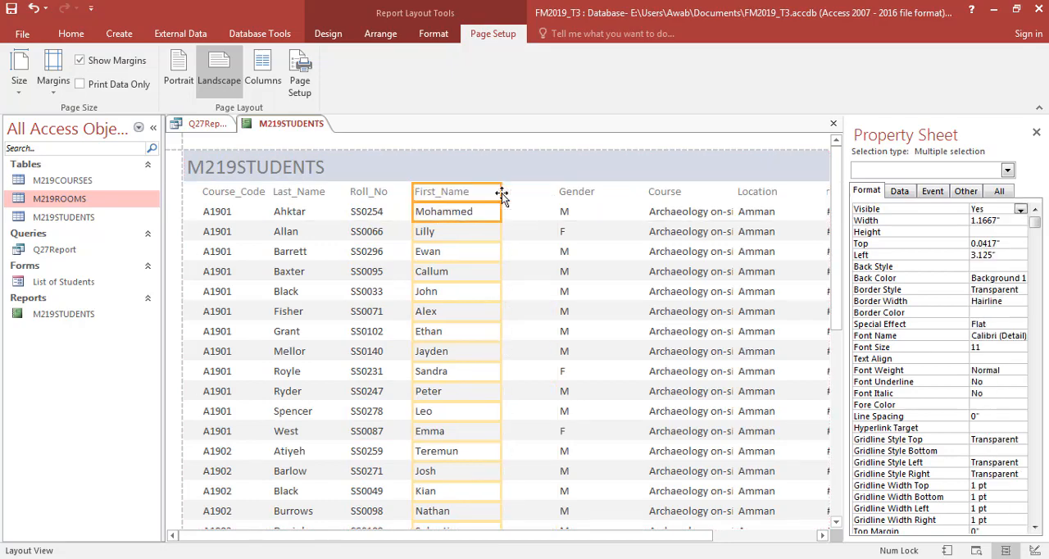
drag(836, 182, 840, 336)
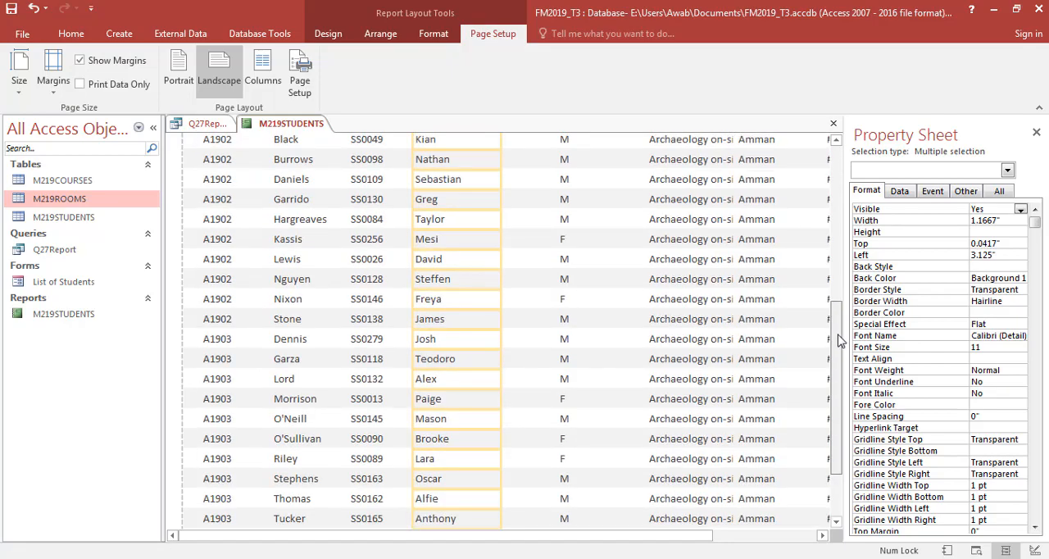
drag(840, 340, 839, 365)
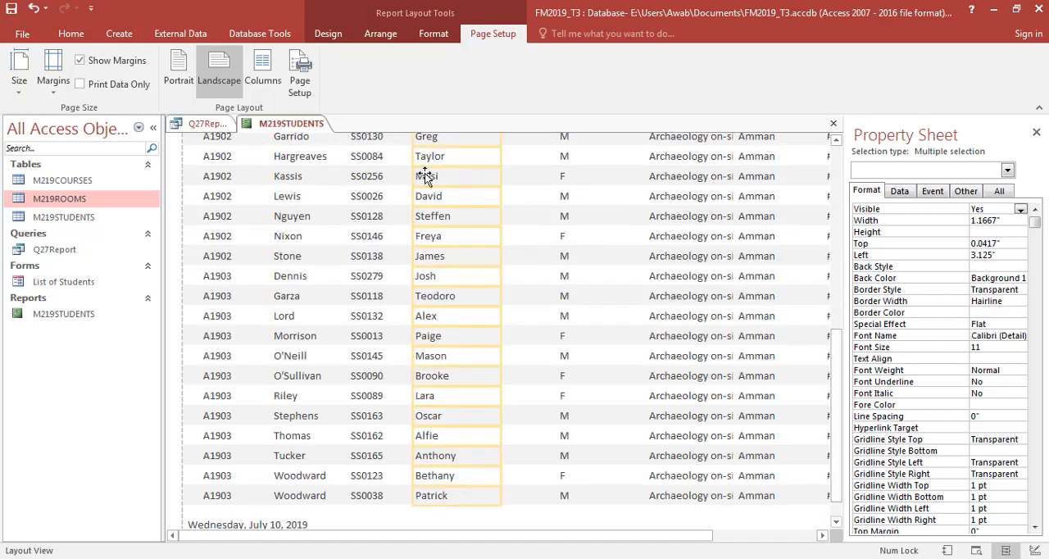
drag(842, 375, 837, 211)
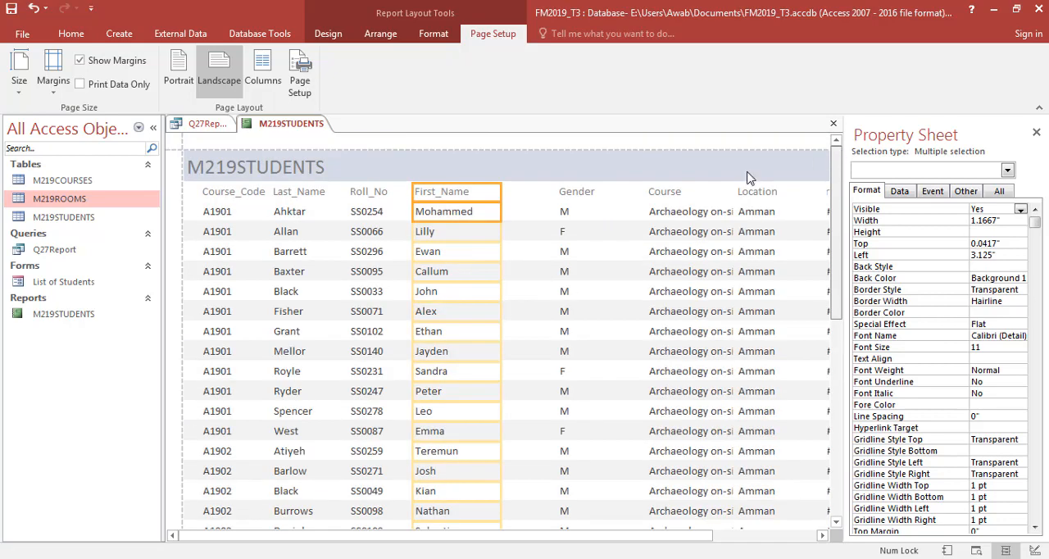
- Move the Gender heading and data left to 4.25" and narrow the column to about 0.72"
click(575, 205)
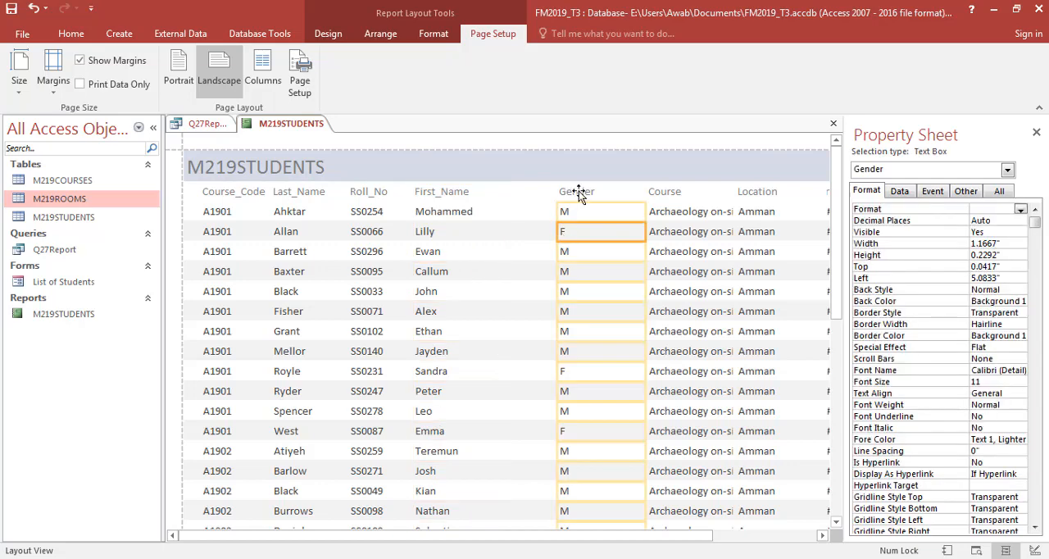
click(579, 191)
click(601, 238)
shift+click(592, 199)
key(Left)
key(Left)
key(Left)
key(Left)
key(Left)
key(Left)
key(Left)
key(Left)
key(Left)
key(Left)
key(Left)
key(Left)
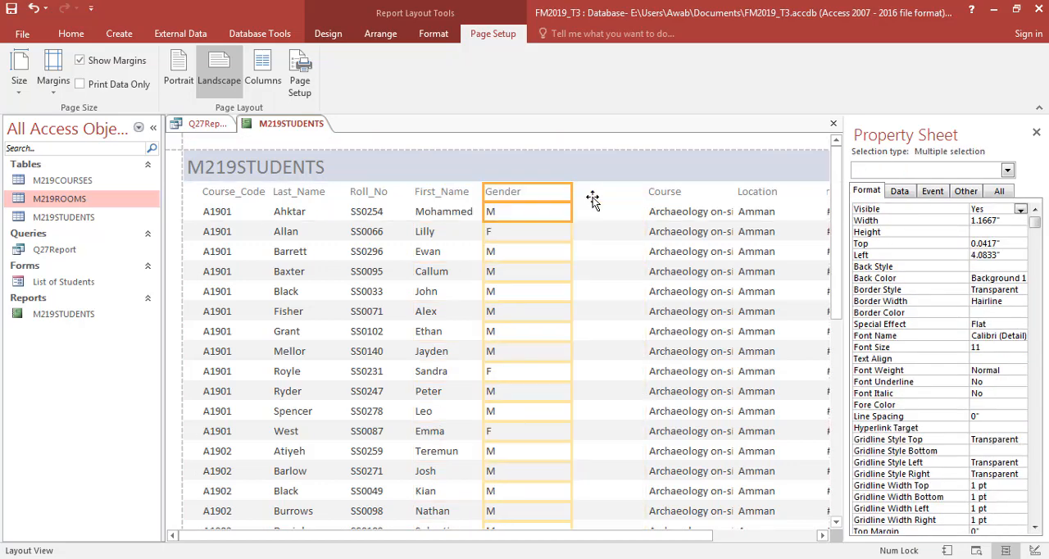
key(Right)
key(Right)
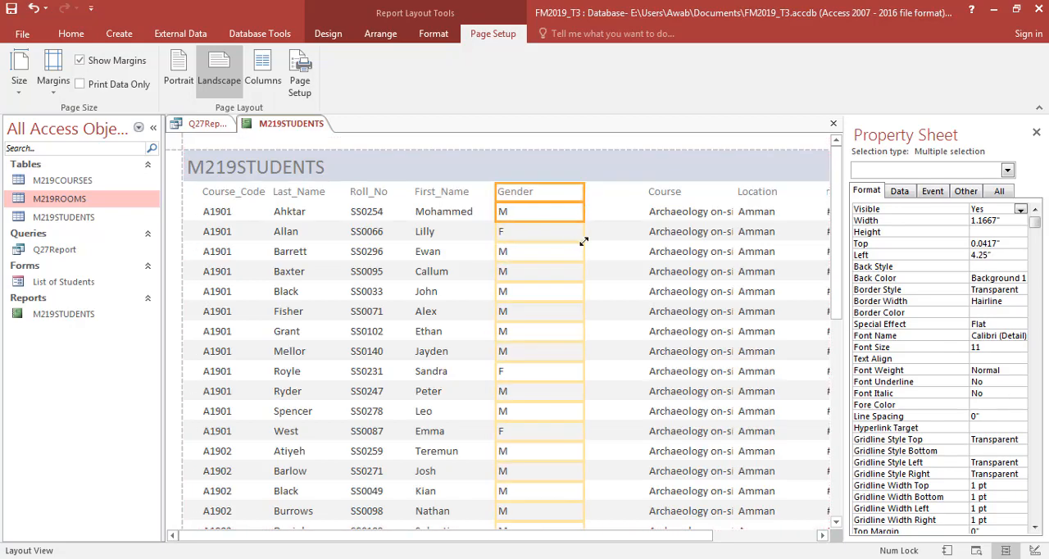
drag(585, 245, 552, 244)
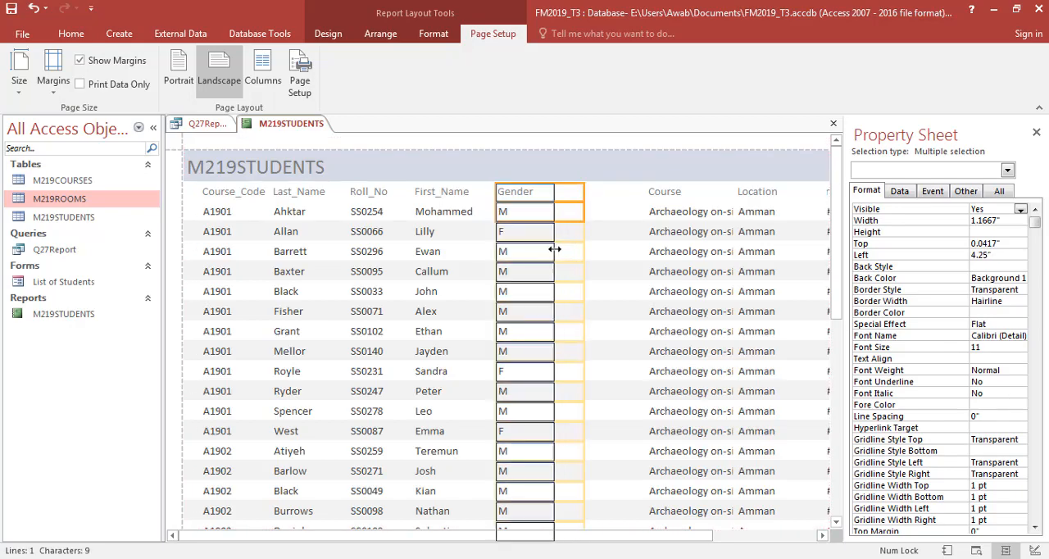
- Move the Course heading and data left to 4.8333" beside Gender and widen the column to fit the full course names
click(657, 228)
shift+click(668, 191)
key(Left)
key(Left)
key(Left)
key(Left)
key(Left)
key(Left)
key(Left)
key(Left)
key(Left)
key(Left)
key(Left)
key(Left)
key(Left)
key(Left)
key(Left)
key(Left)
key(Left)
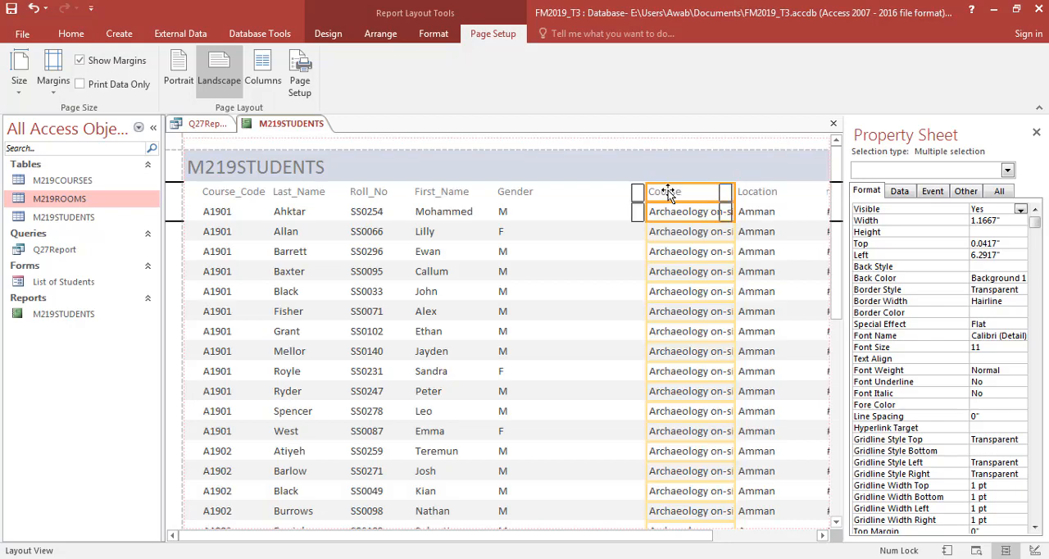
key(Left)
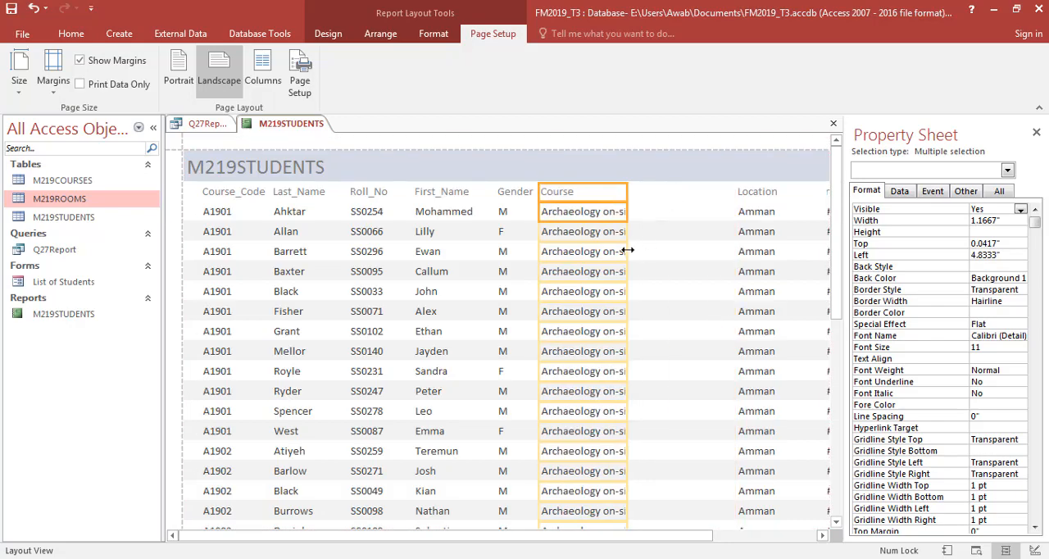
drag(628, 250, 686, 251)
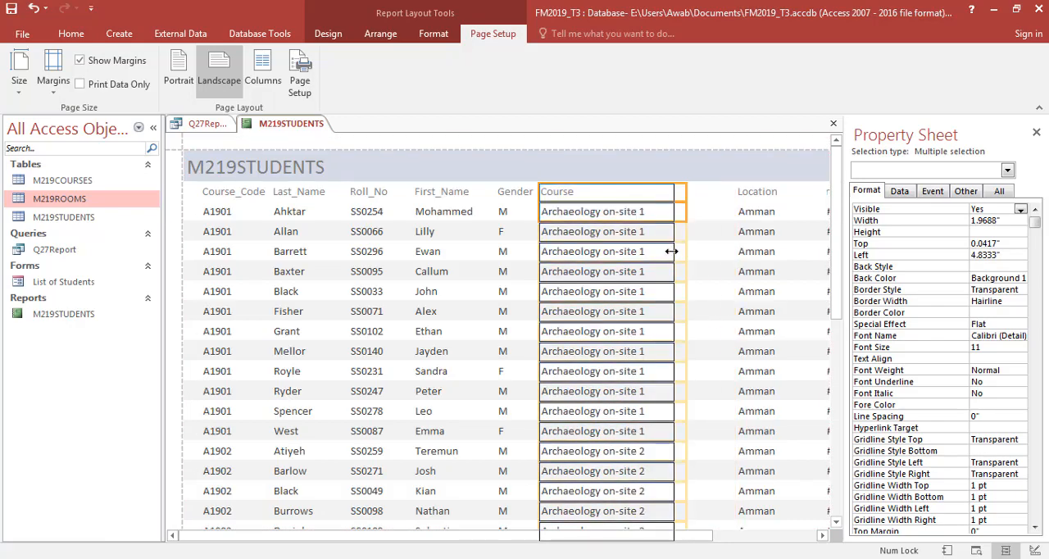
- Move the Location heading and data left to 6.6667", just after the Course column
click(745, 216)
shift+click(752, 193)
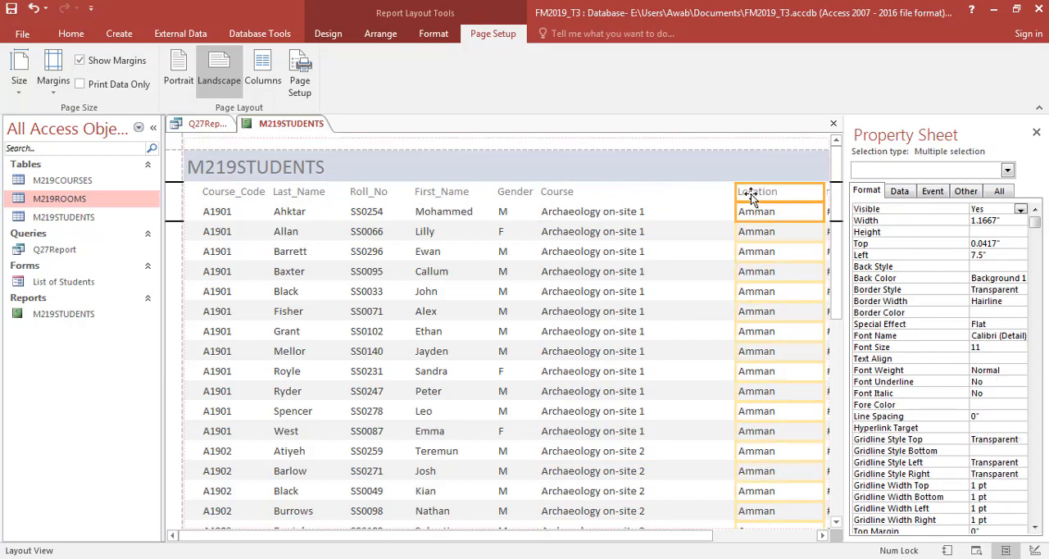
key(Left)
key(Left)
key(Left)
key(Left)
key(Left)
key(Left)
key(Left)
key(Left)
key(Left)
key(Left)
key(Left)
key(Left)
key(Left)
key(Left)
key(Left)
key(Left)
key(Left)
key(Left)
key(Left)
key(Left)
key(Right)
key(Right)
key(Right)
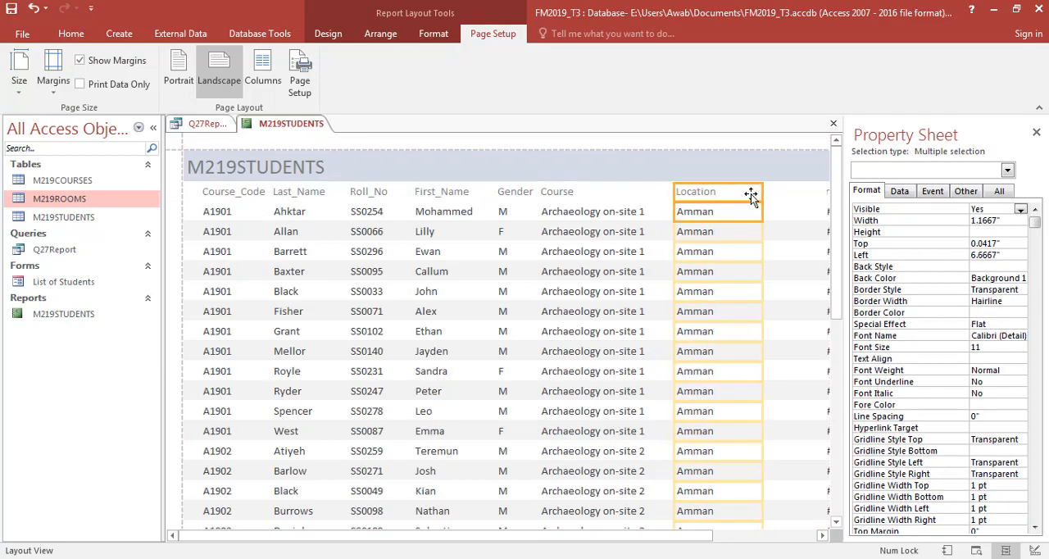
scroll(837, 253, down, 1)
drag(838, 253, 838, 185)
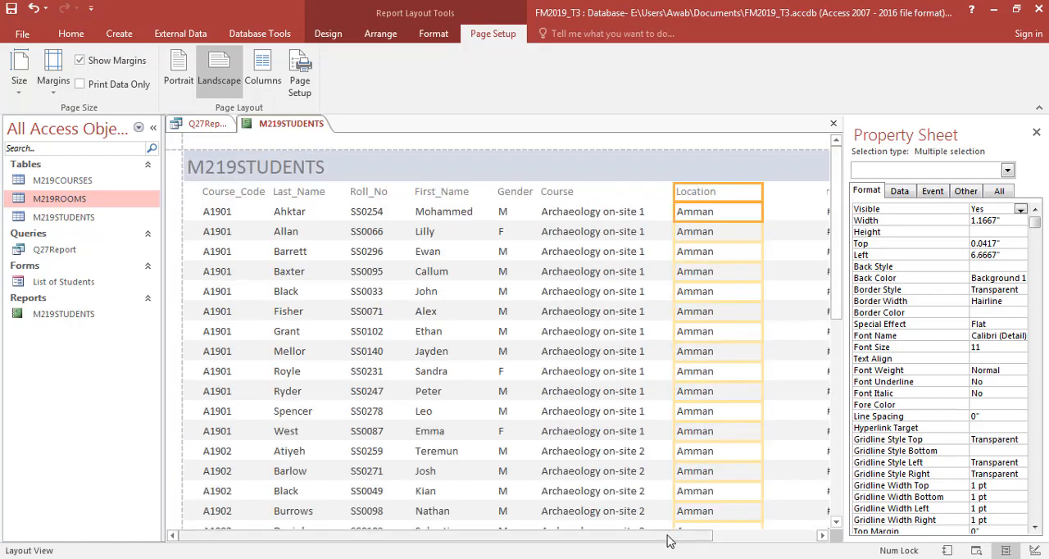
- Move the Start_date heading and data left to 7.4167" beside Location and widen the column to 1.125" to fit the full dates
drag(673, 537, 780, 535)
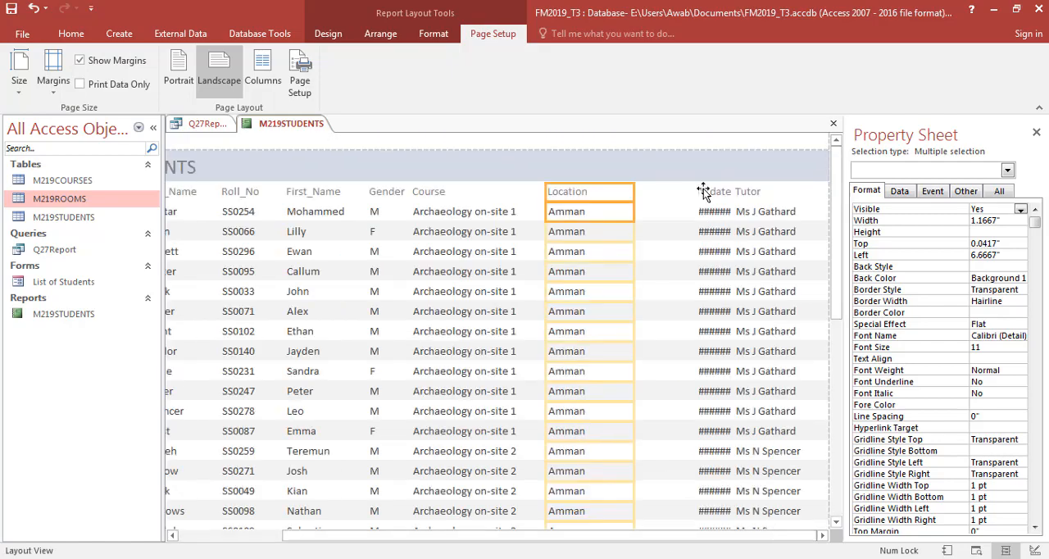
click(704, 190)
click(708, 215)
ctrl+click(706, 195)
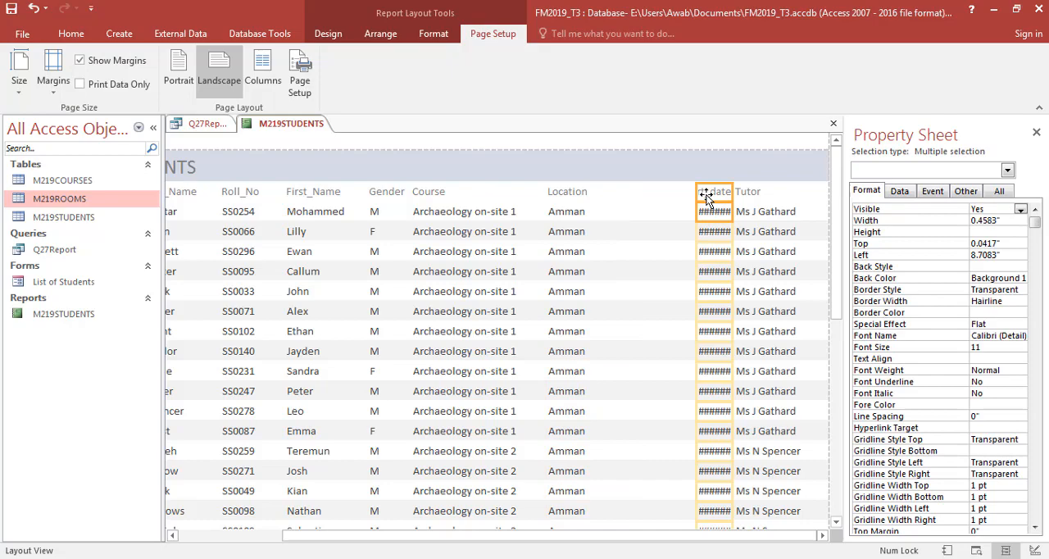
key(Left)
key(Left)
key(Left)
key(Left)
key(Left)
key(Left)
key(Left)
key(Left)
key(Left)
key(Left)
key(Left)
key(Left)
key(Left)
key(Left)
key(Left)
key(Left)
key(Left)
key(Left)
key(Left)
key(Left)
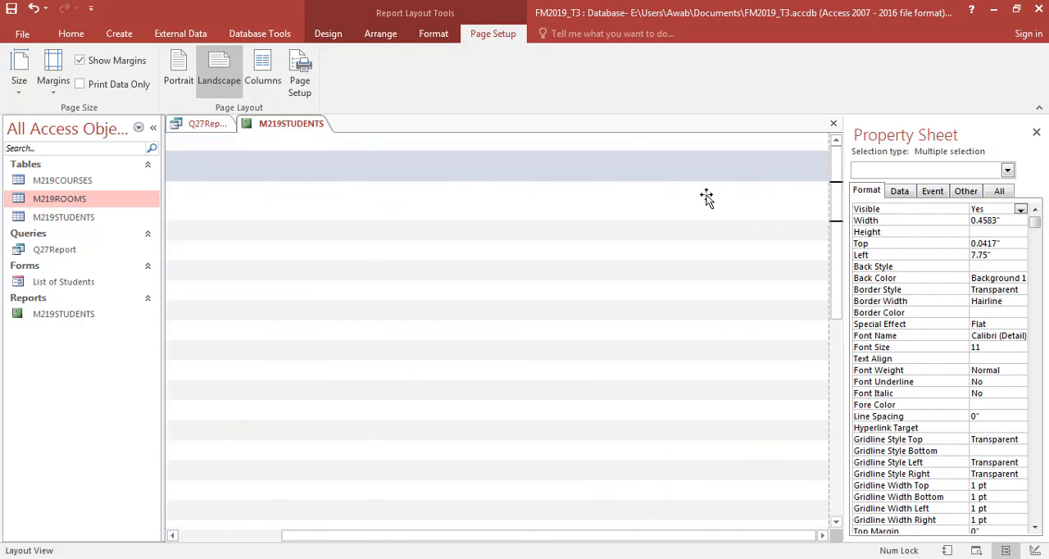
key(Left)
key(Left)
key(Left)
key(Left)
key(Left)
key(Left)
key(Left)
key(Left)
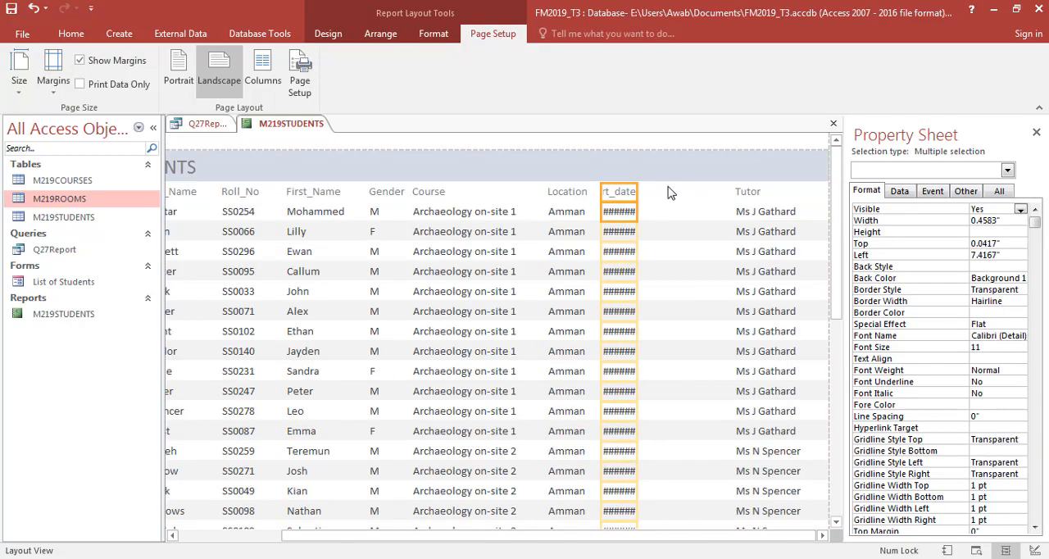
drag(637, 211, 687, 209)
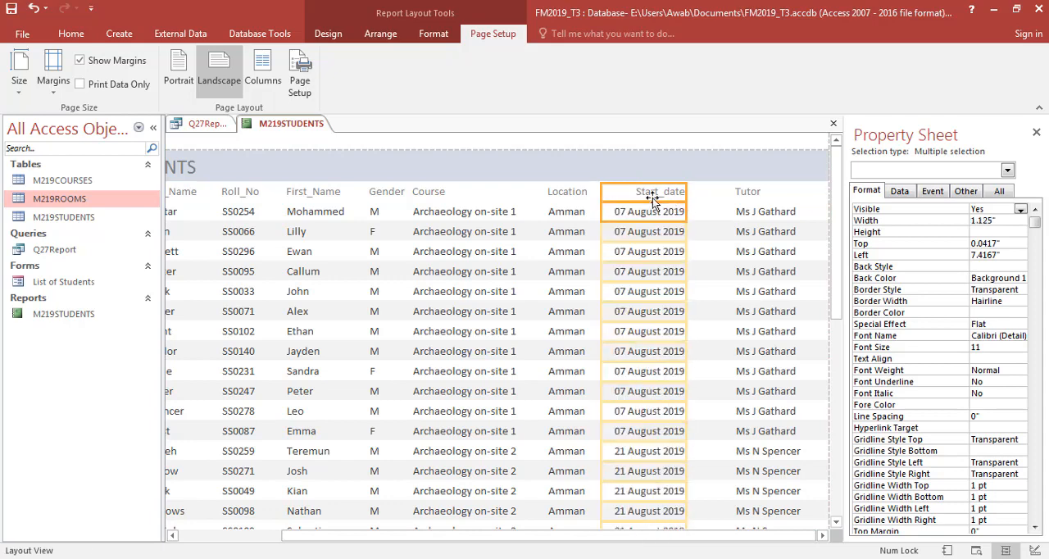
click(653, 195)
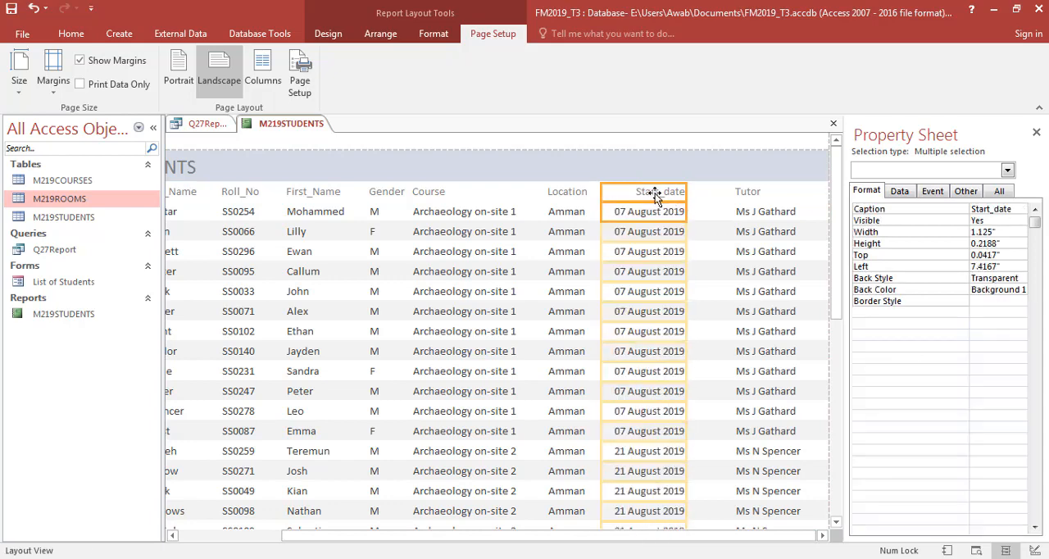
click(739, 211)
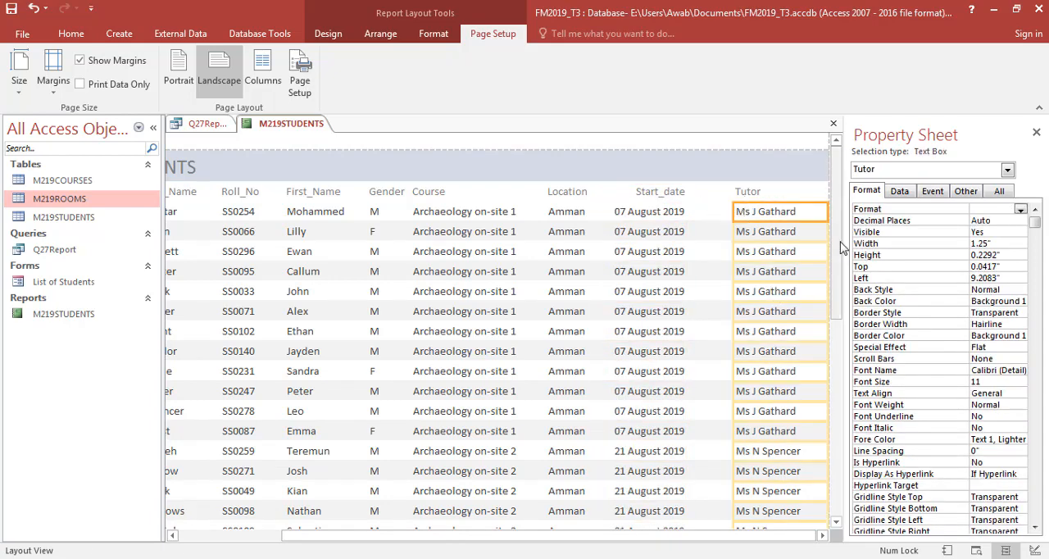
drag(844, 246, 825, 221)
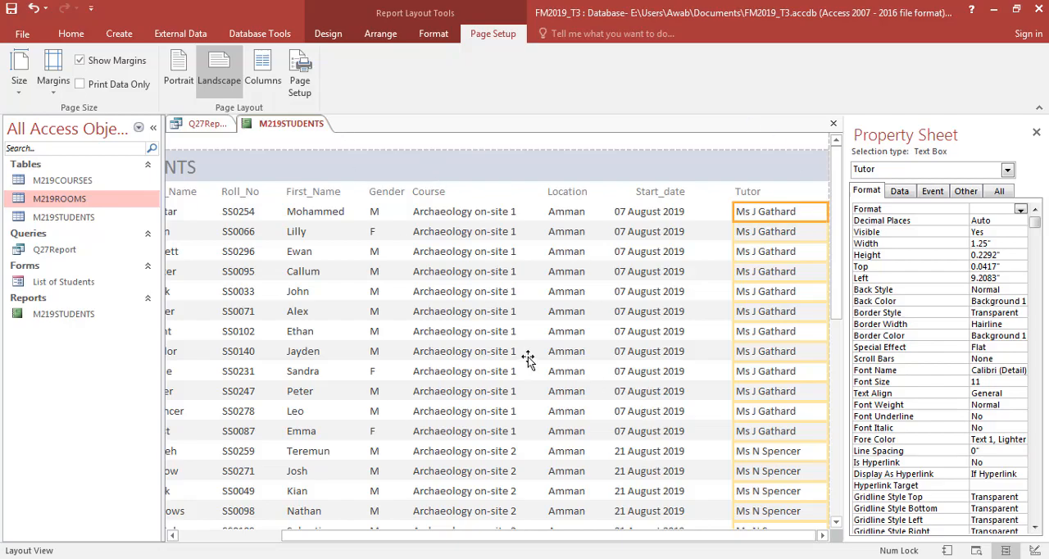
- Read the number of delegates requirement in the question paper and examine the end of the report where the count belongs
key(alt+Tab)
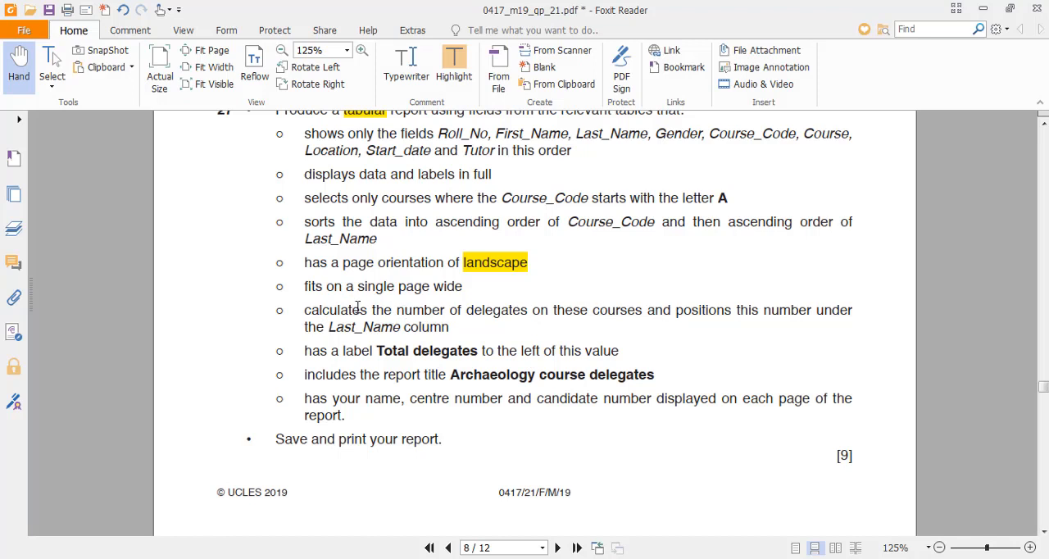
double_click(406, 314)
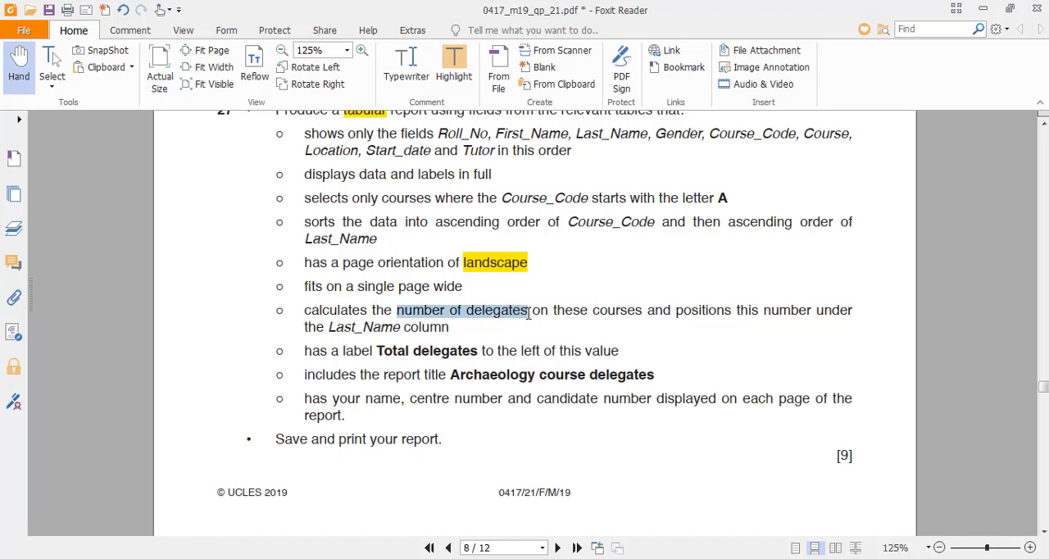
key(alt+Tab)
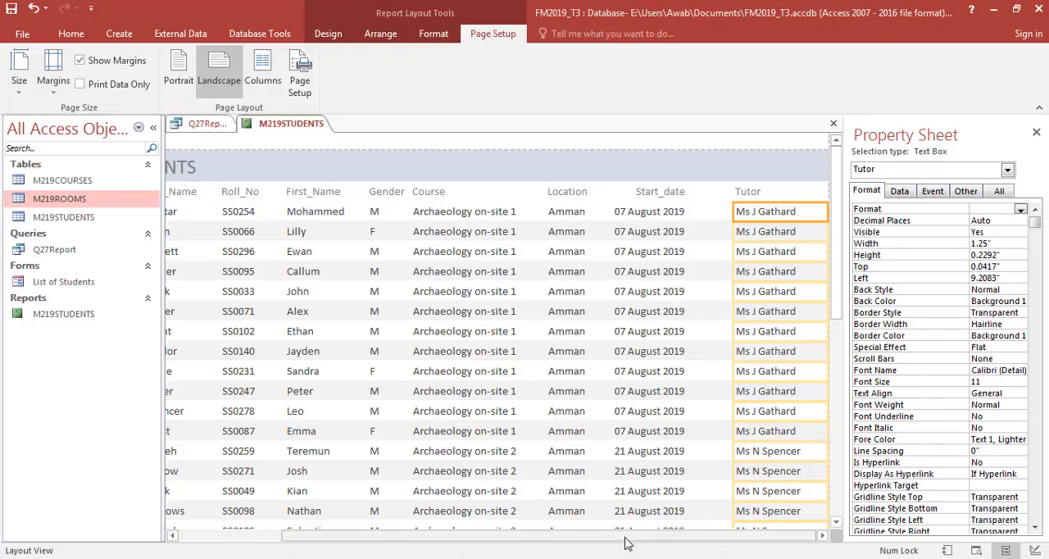
drag(623, 545, 464, 535)
drag(844, 264, 840, 459)
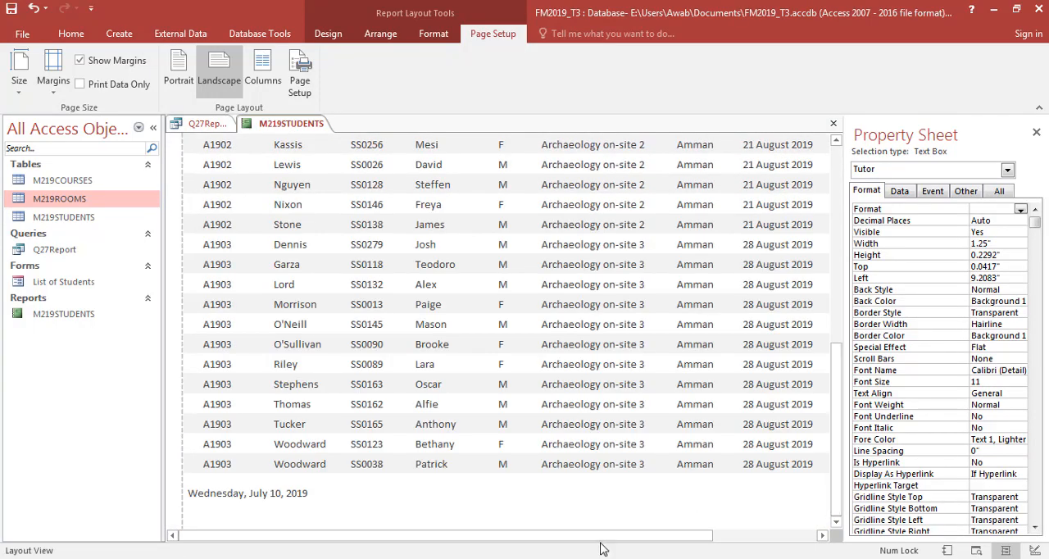
drag(601, 539, 205, 539)
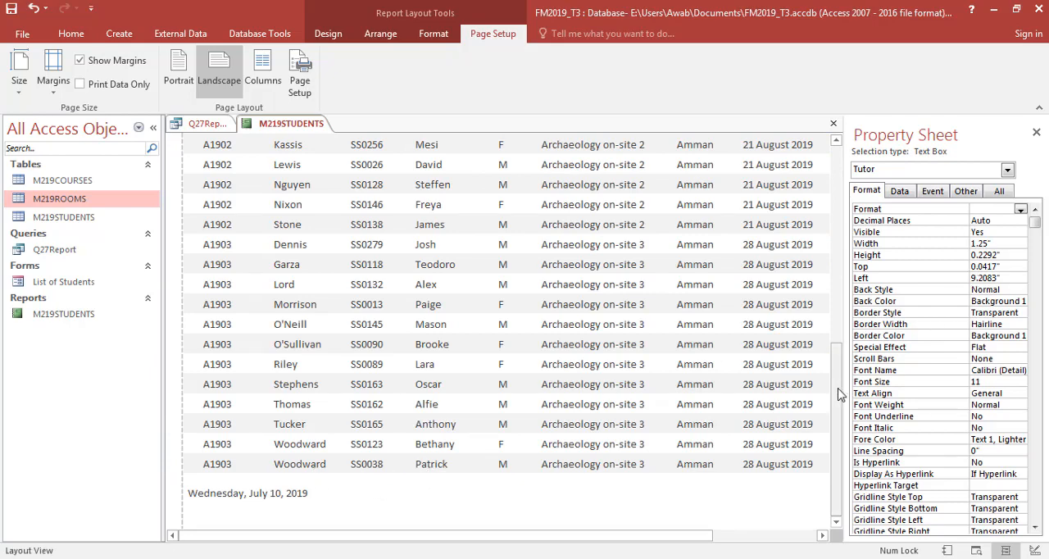
drag(840, 393, 851, 212)
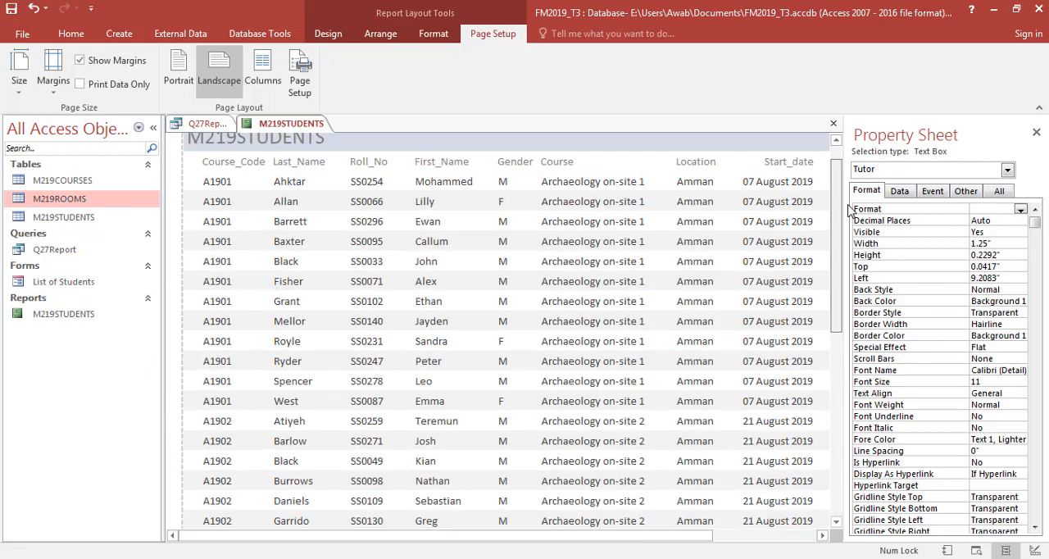
- Compare the report's column order with the field order required by question 27 in the exam paper
key(alt+Tab)
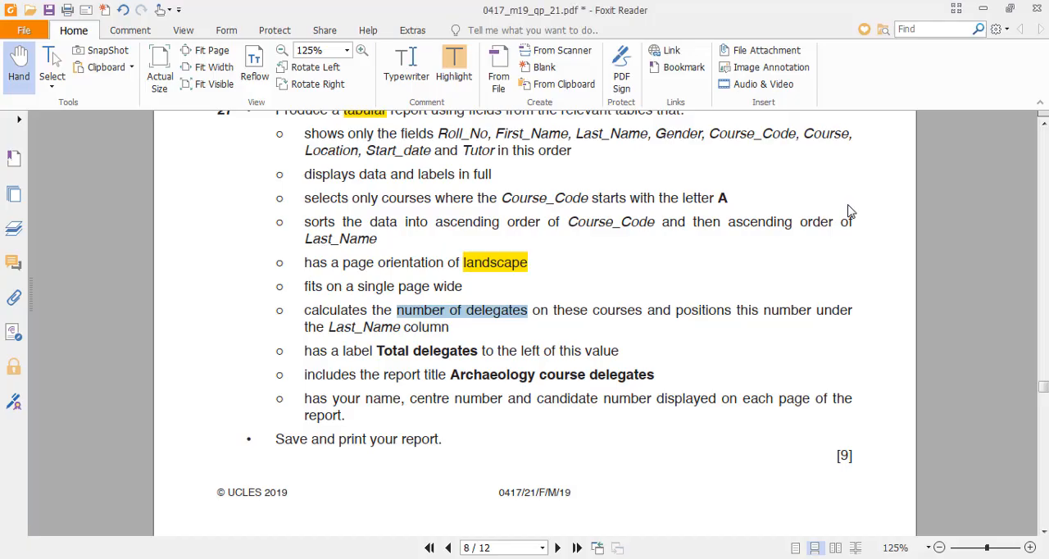
scroll(569, 165, up, 1)
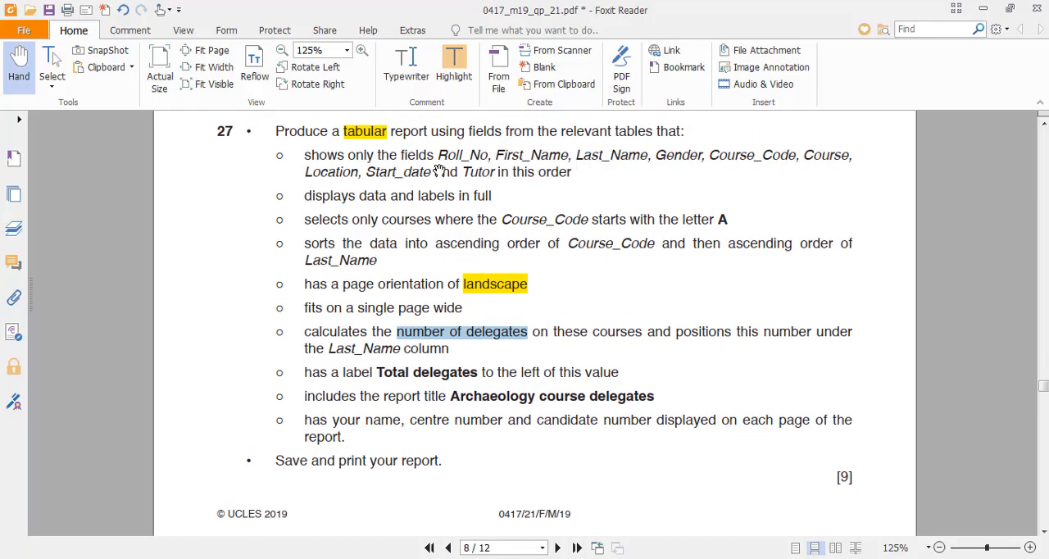
key(alt+Tab)
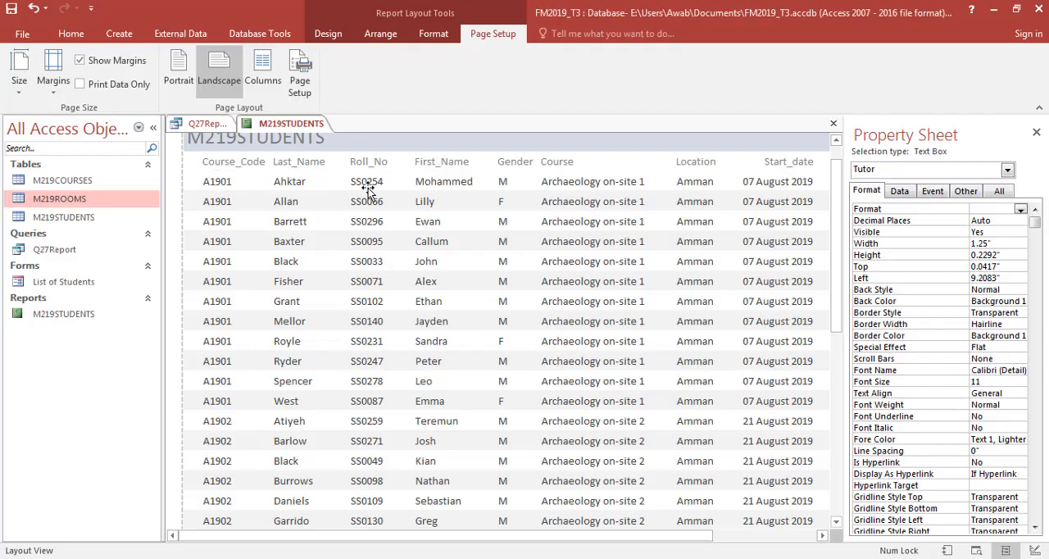
key(alt+Tab)
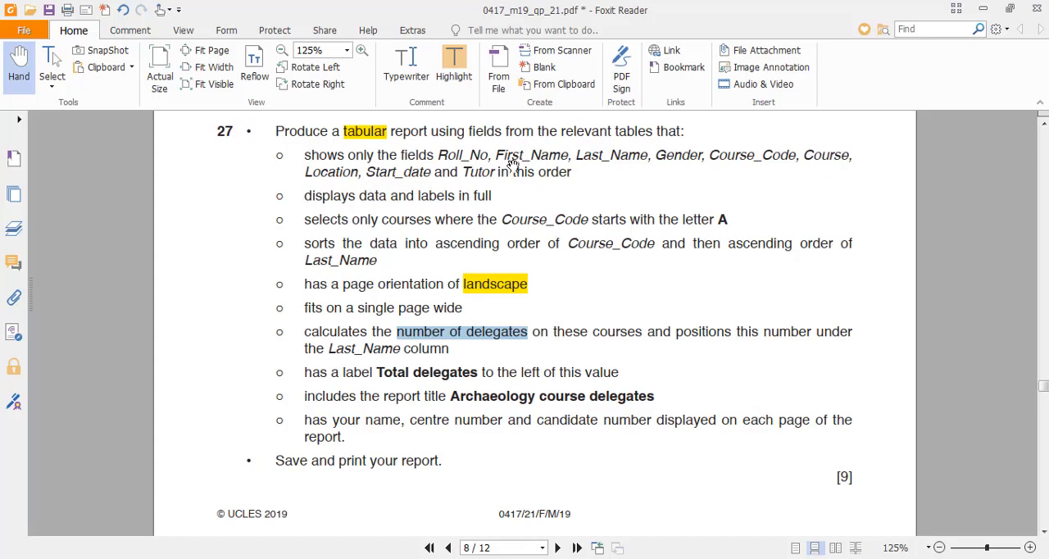
key(alt+Tab)
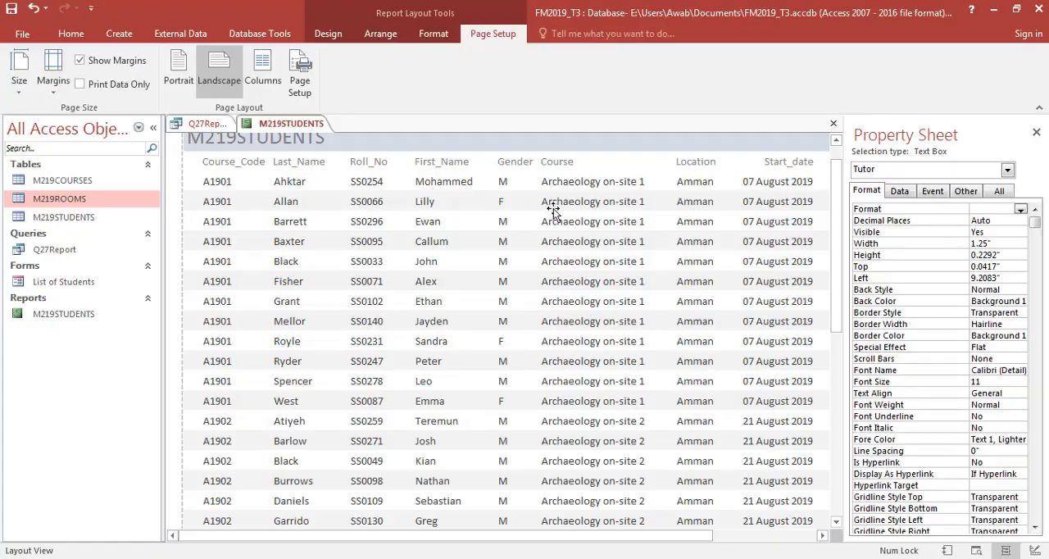
key(alt+Tab)
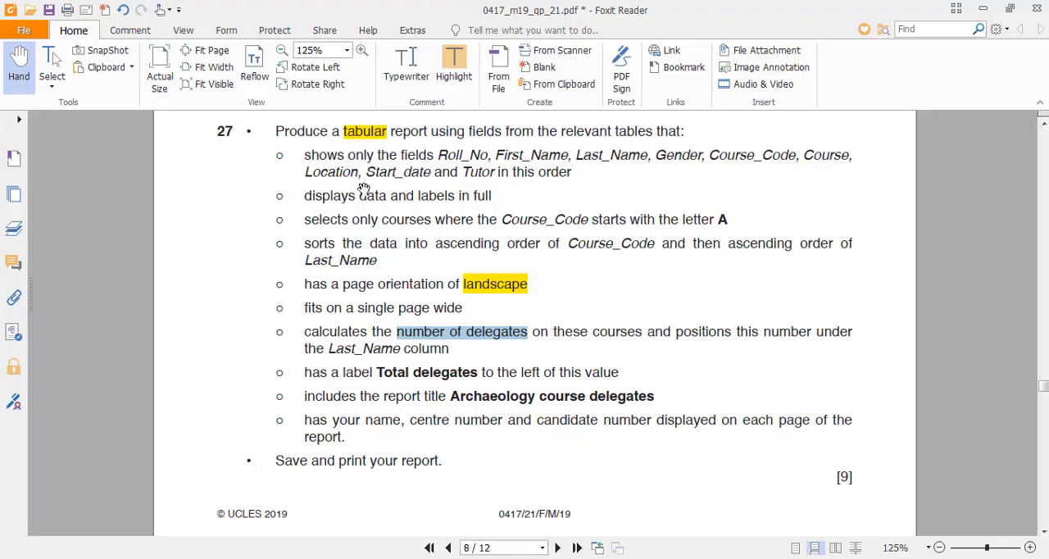
key(alt+Tab)
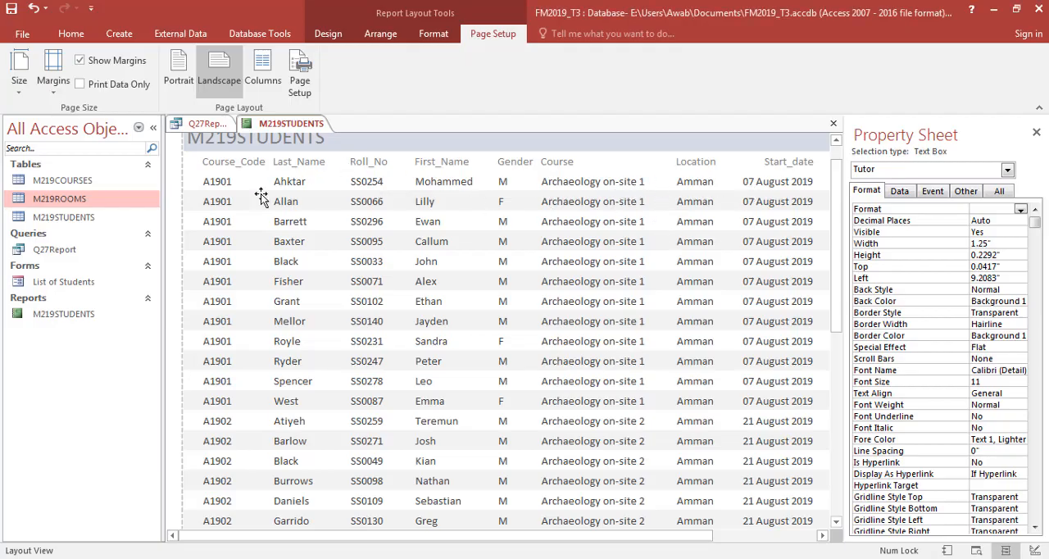
key(alt+Tab)
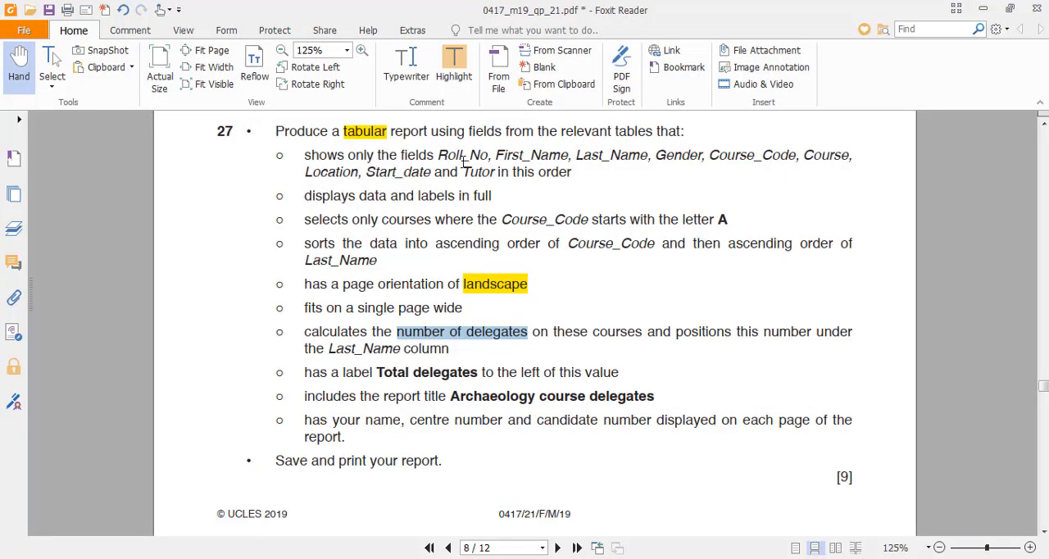
key(alt+Tab)
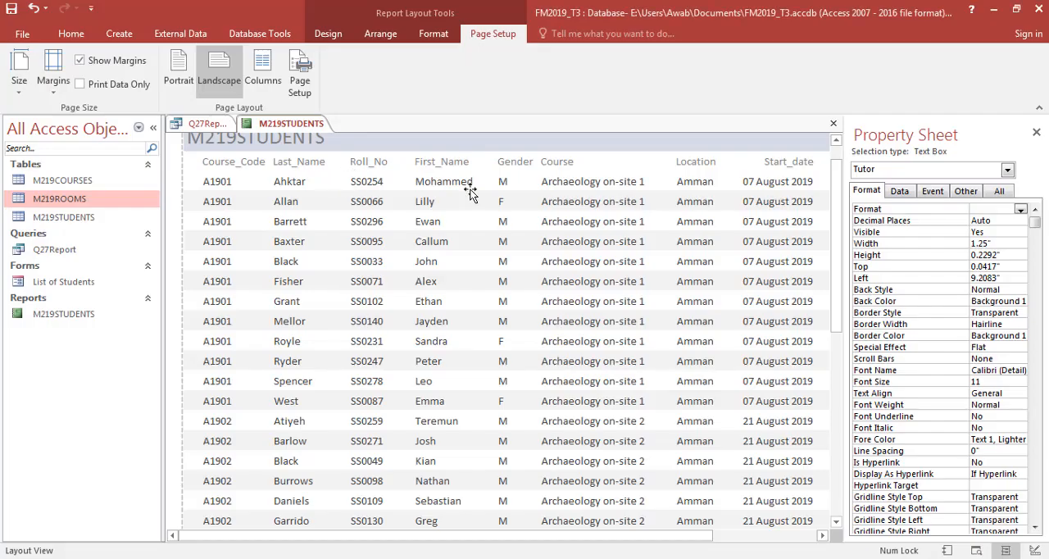
- Check the field order in the Q27Report query against the report's columns, starting from Roll_No
click(373, 166)
click(362, 242)
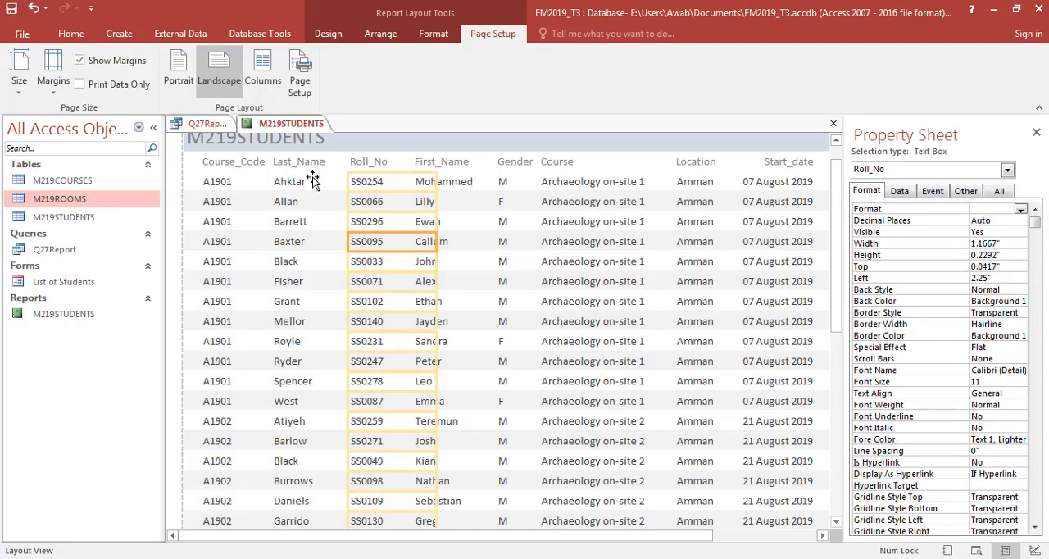
click(88, 251)
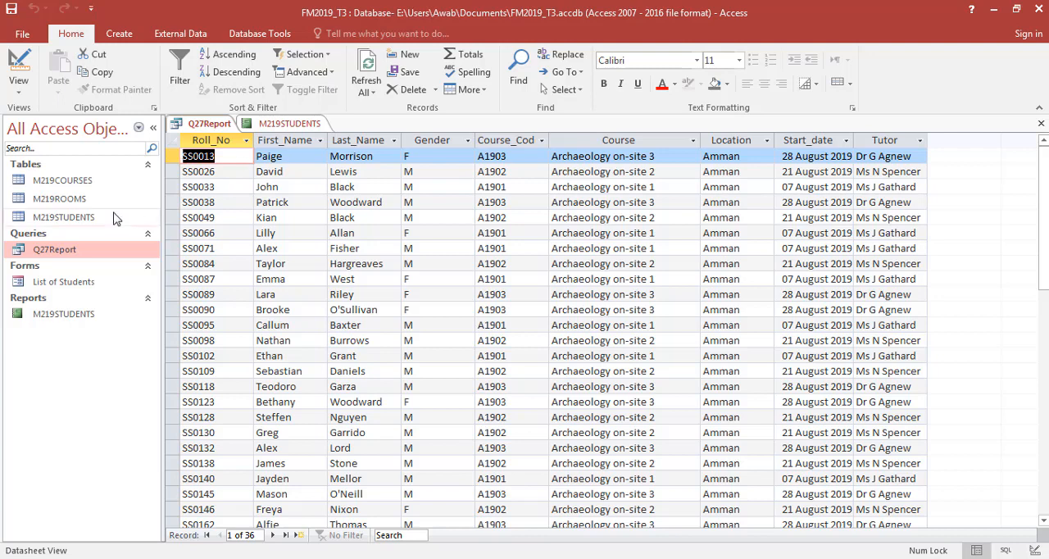
click(286, 124)
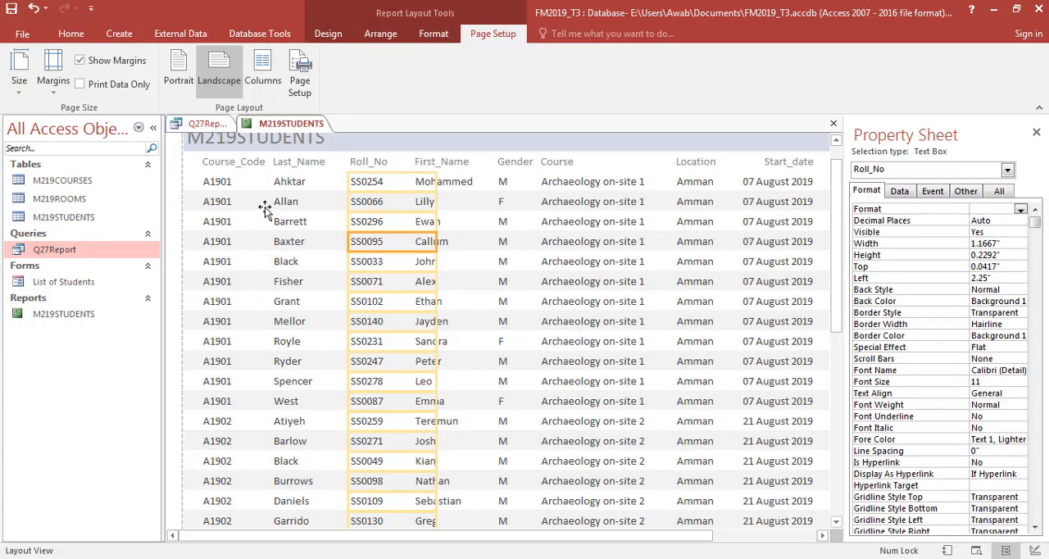
- Close the M219STUDENTS report and delete it permanently from the database
key(ctrl+w)
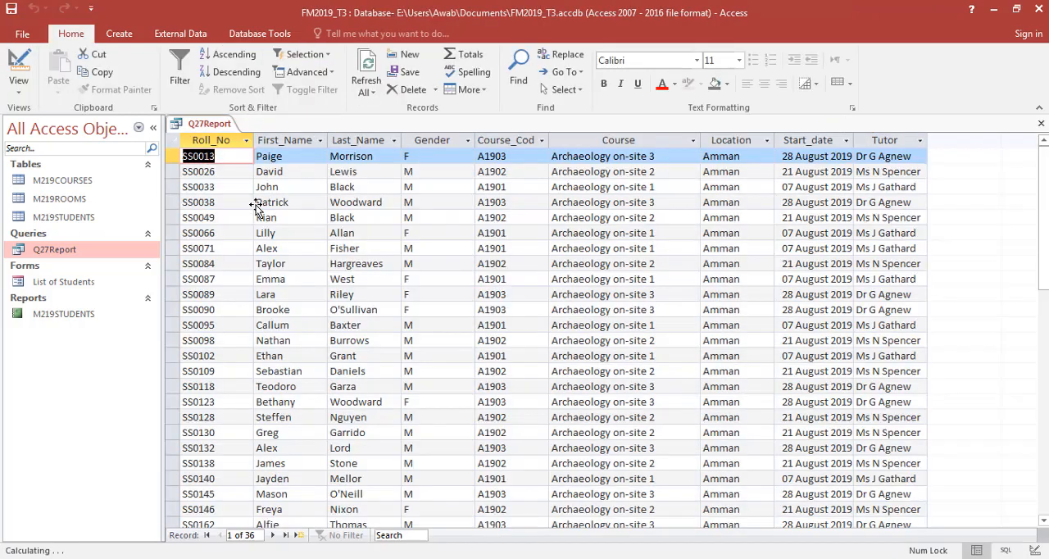
click(88, 318)
key(Delete)
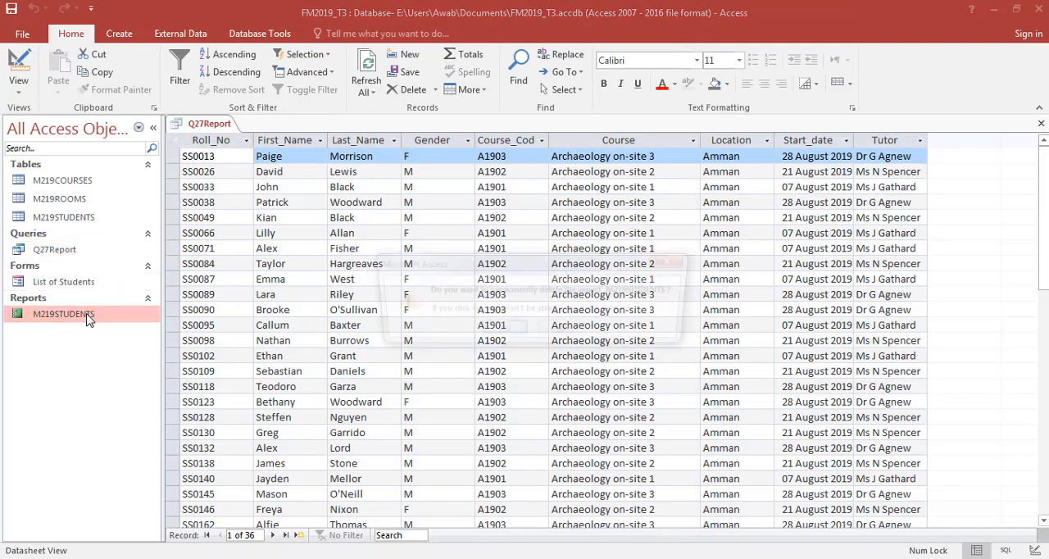
key(Return)
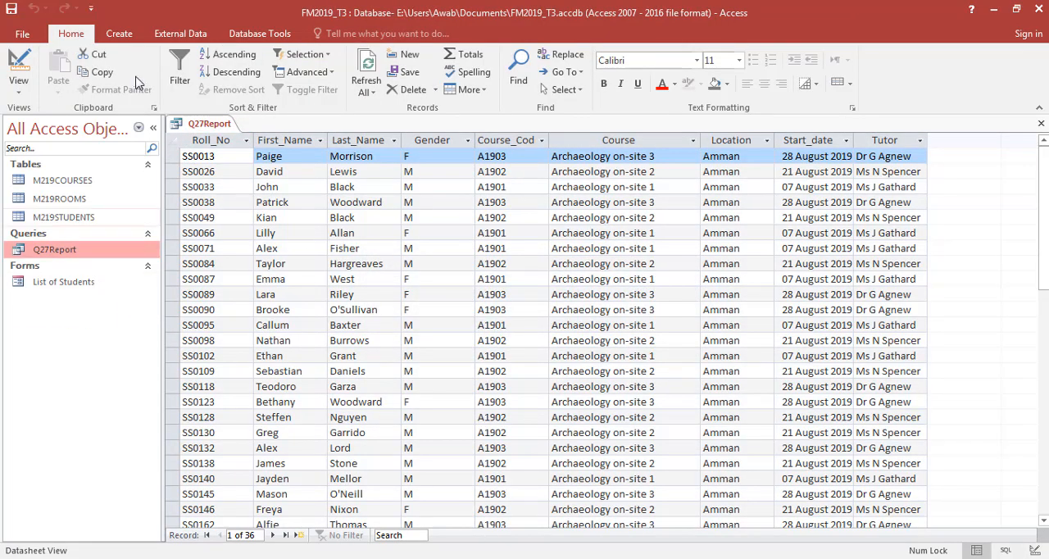
- Start a new report with the Report Wizard based on the Q27Report query and include all its fields, beginning with Roll_No
click(119, 34)
click(561, 63)
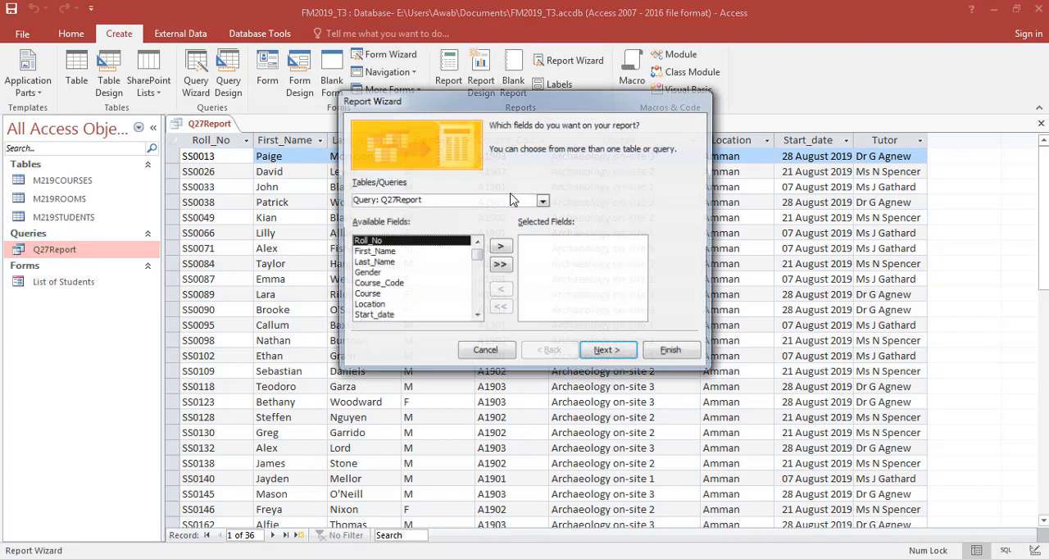
click(500, 266)
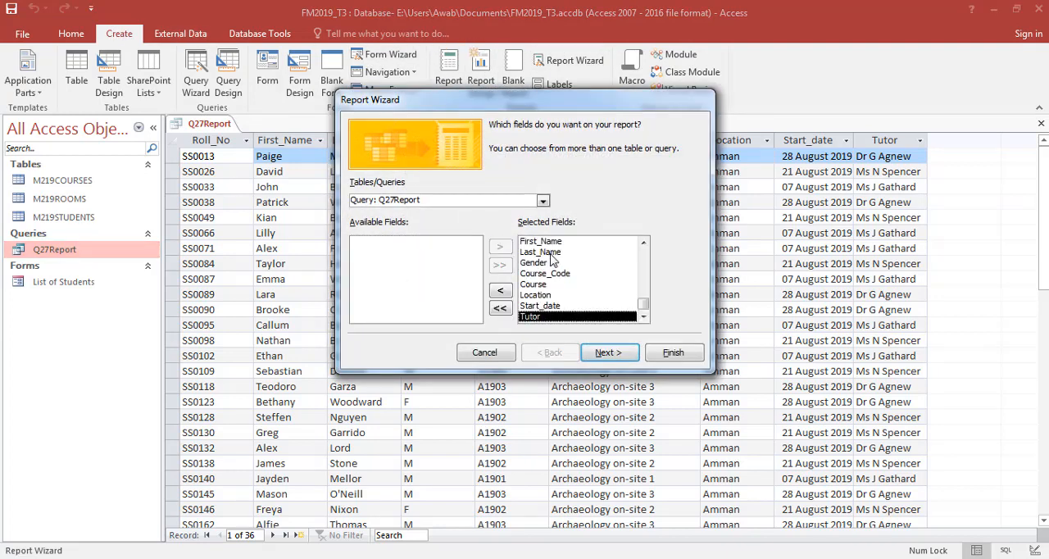
drag(645, 307, 644, 249)
click(587, 243)
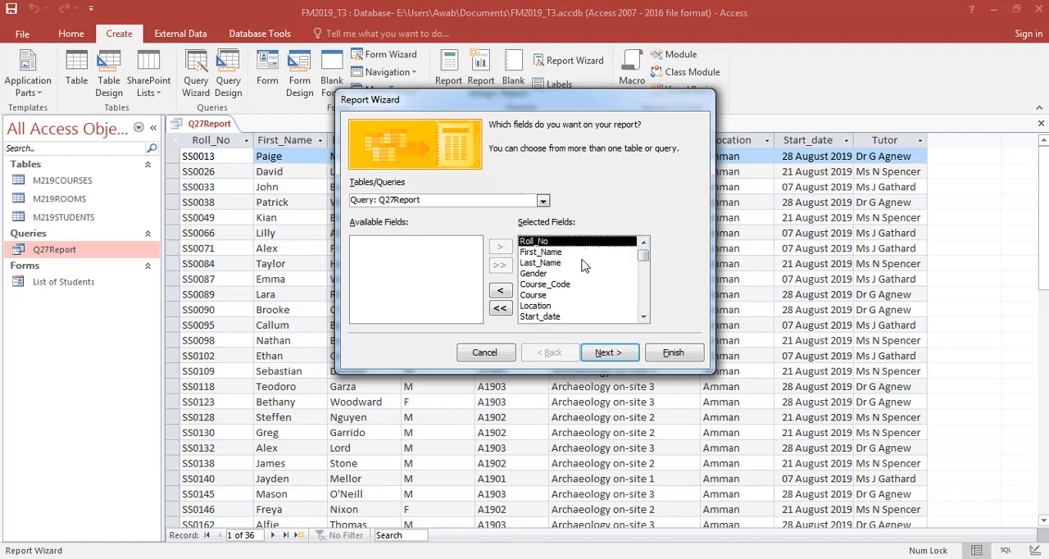
- Keep the new report's data viewed by M219STUDENTS without grouping levels and proceed to the sort order options
click(609, 352)
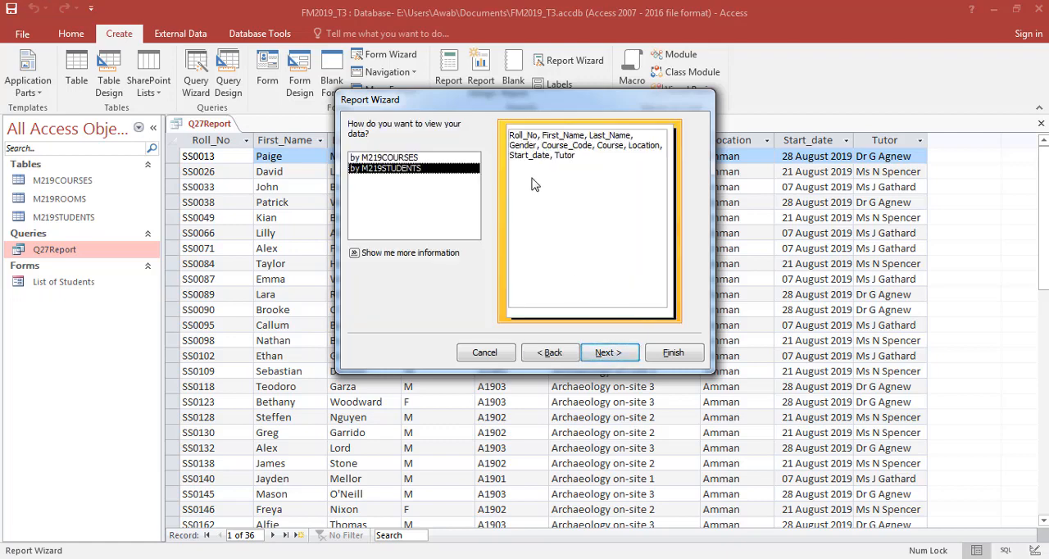
click(605, 353)
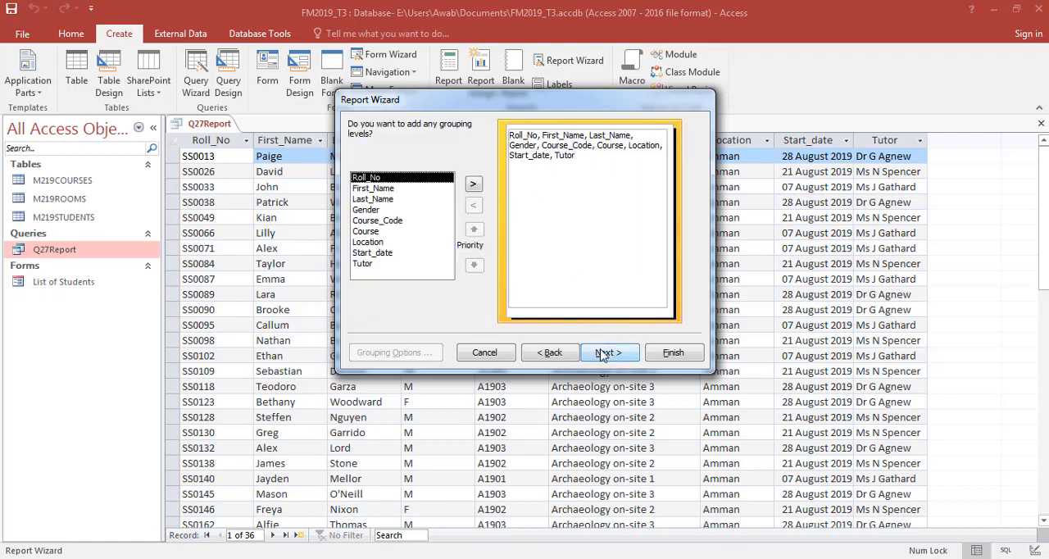
click(603, 353)
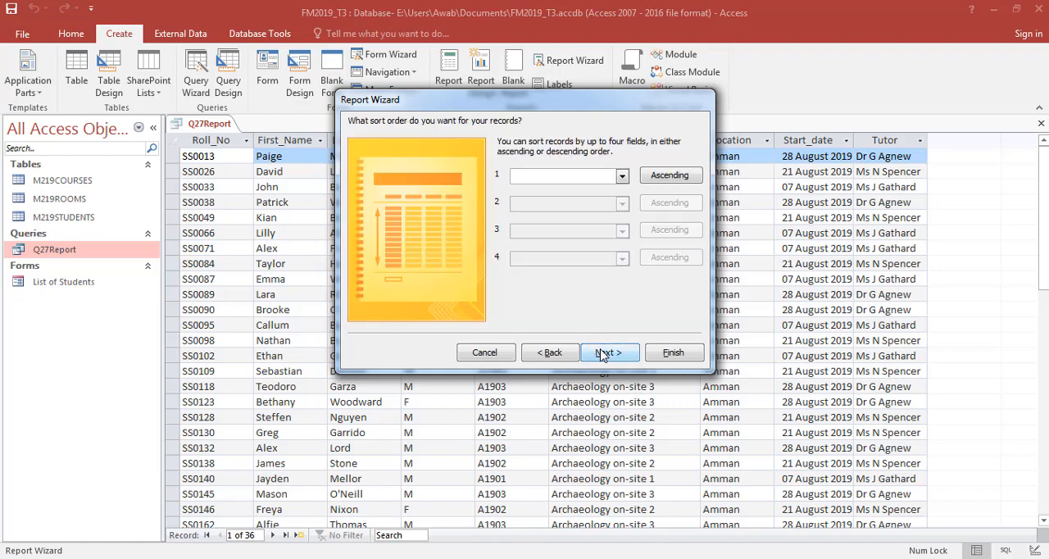
- Leave the report's sort order empty, choose a tabular layout in landscape orientation, and finish the Report Wizard
click(622, 175)
click(619, 162)
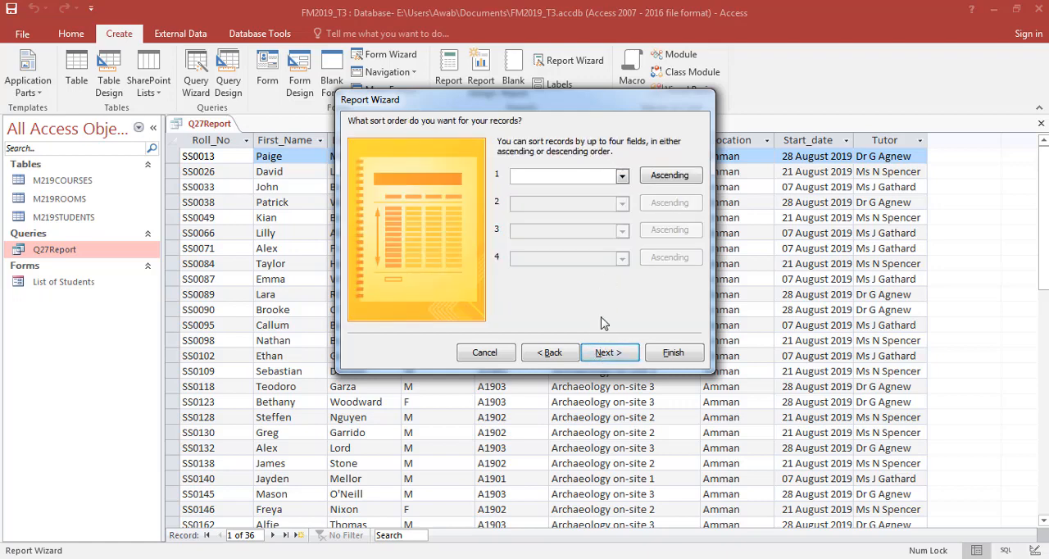
click(601, 351)
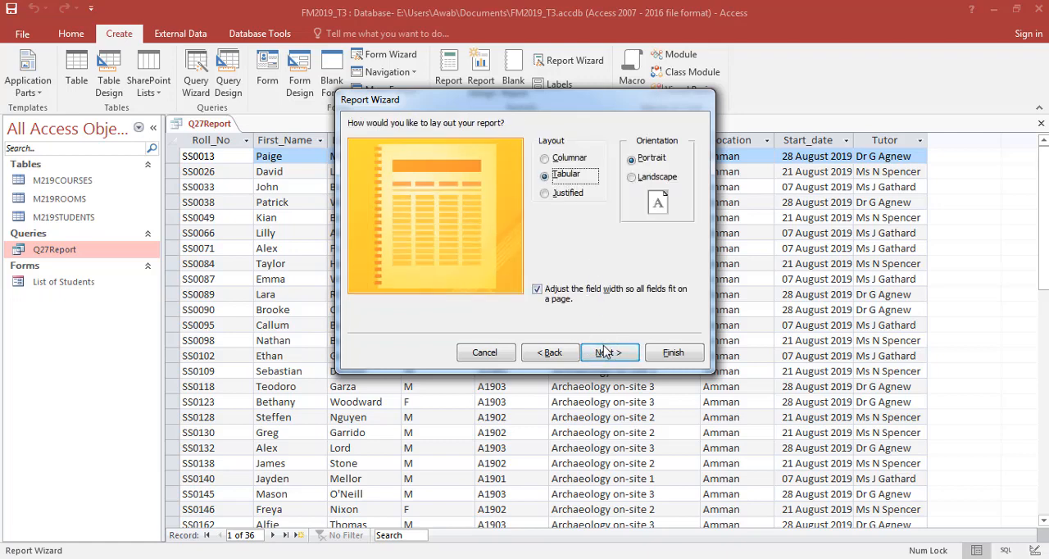
click(604, 351)
click(564, 353)
click(654, 177)
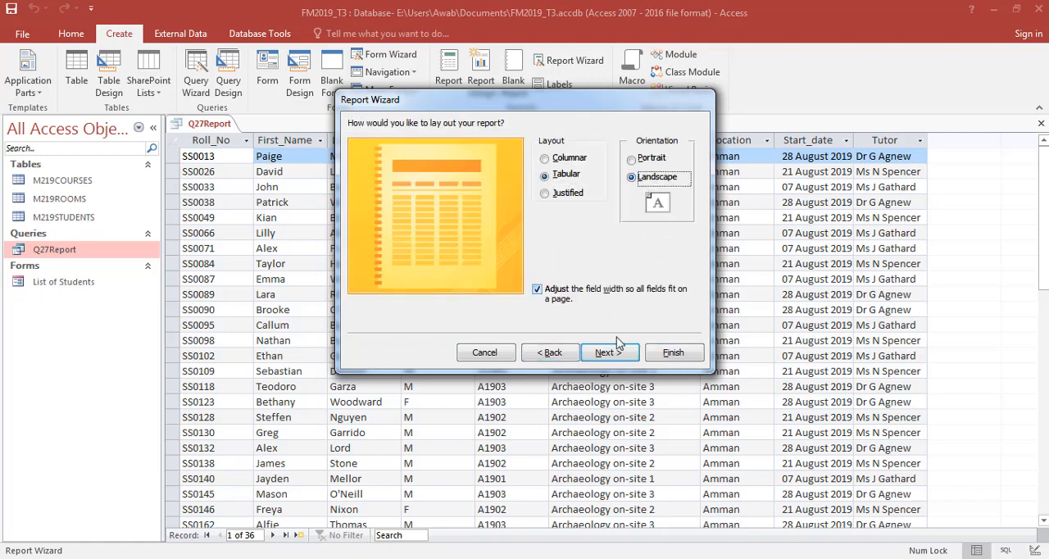
click(613, 351)
click(673, 352)
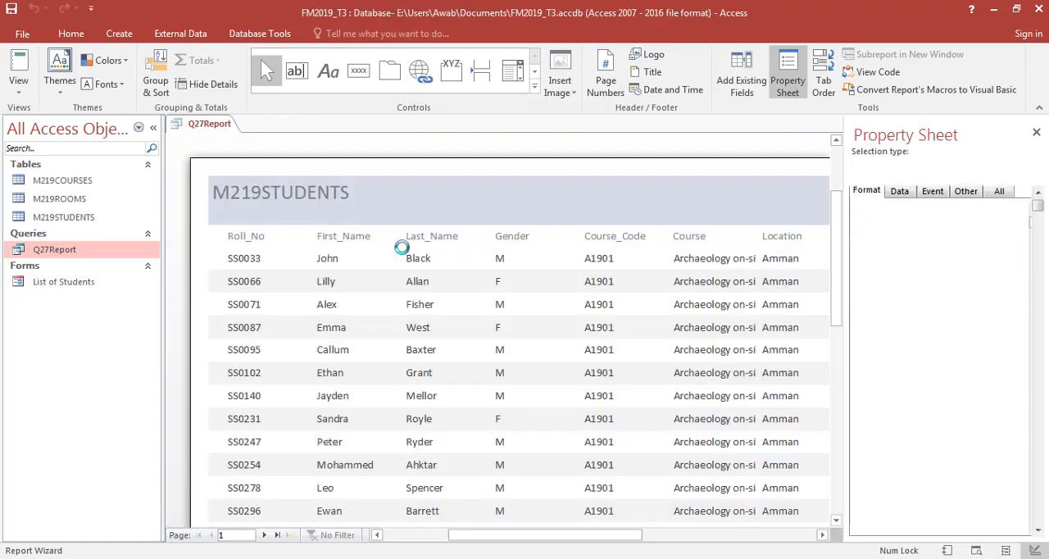
- Close the print preview of the new M219STUDENTS report and display the report in Layout View
scroll(592, 281, down, 1)
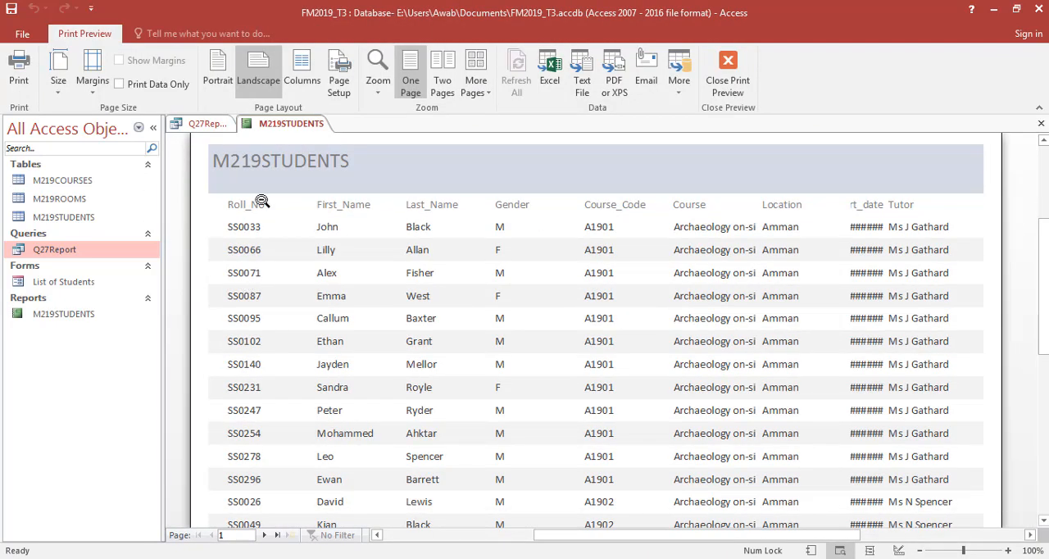
click(728, 85)
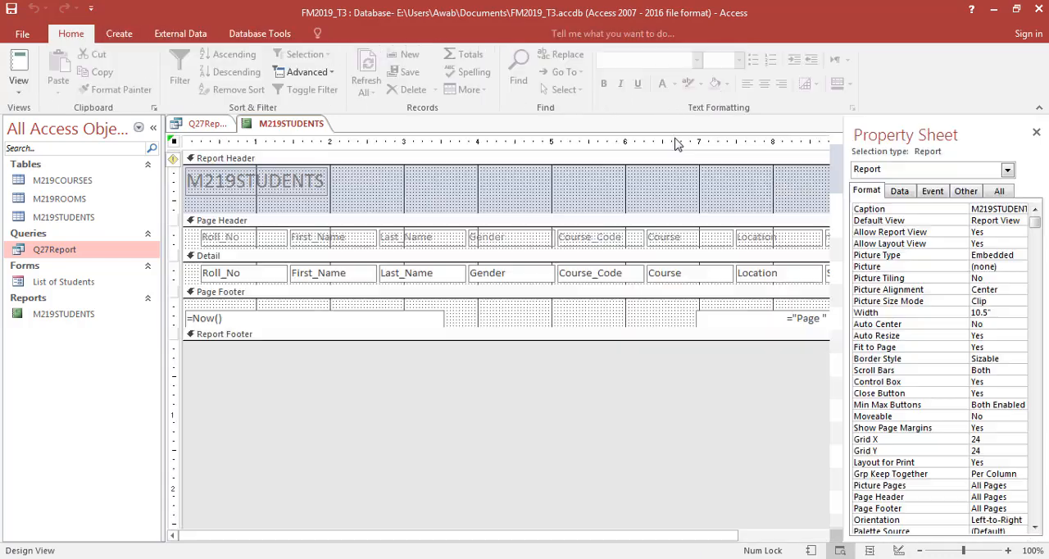
click(23, 92)
click(45, 179)
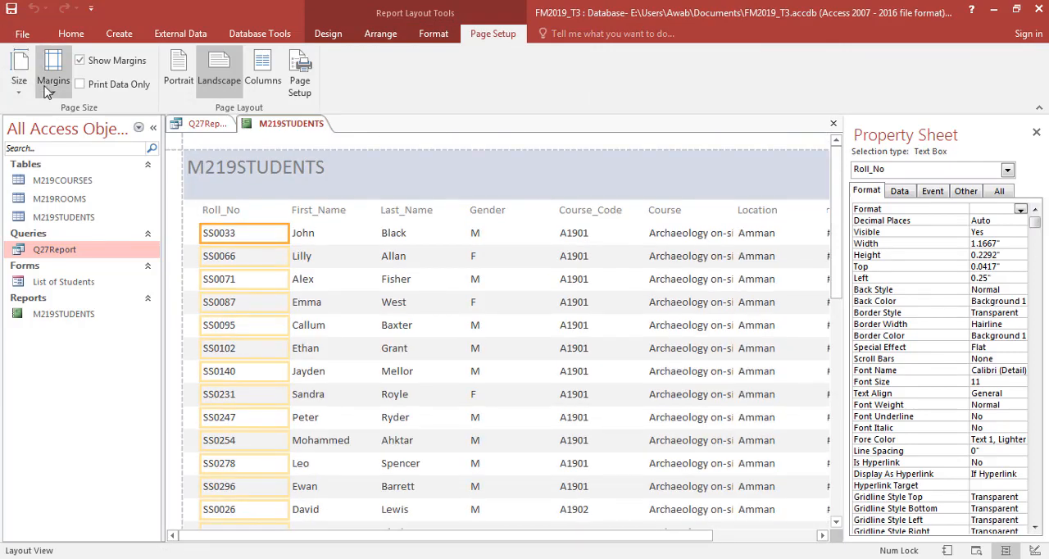
click(380, 33)
click(337, 36)
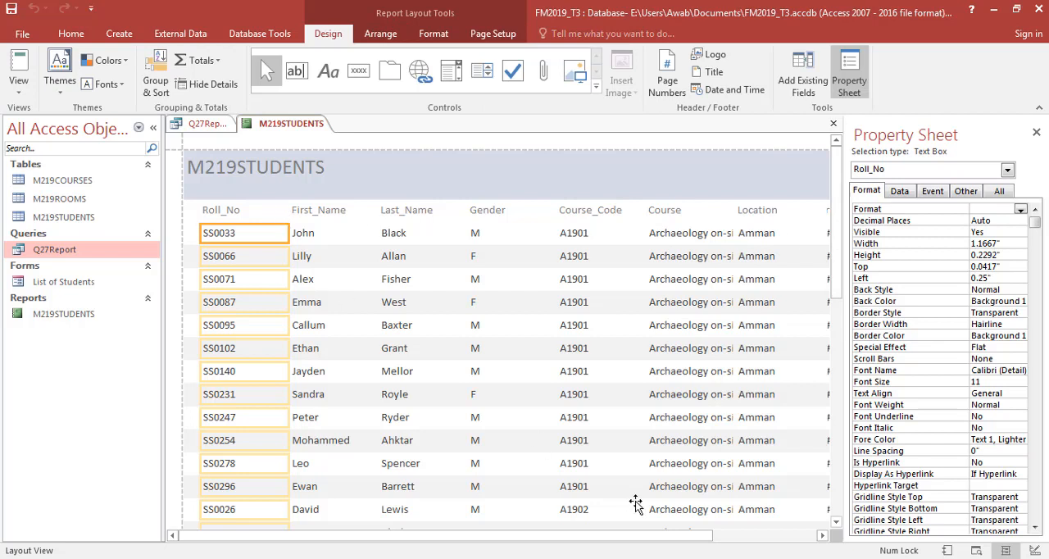
click(408, 236)
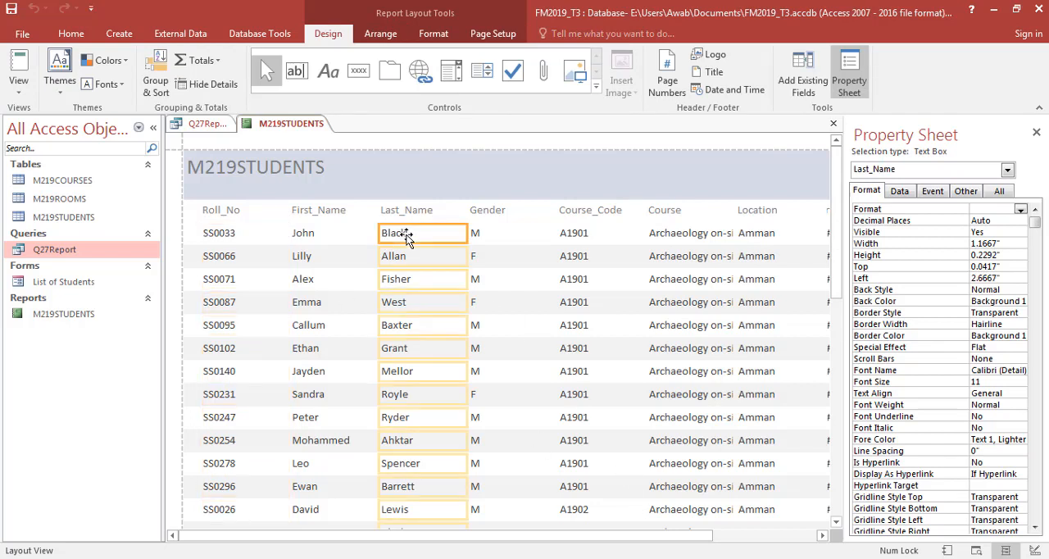
click(19, 82)
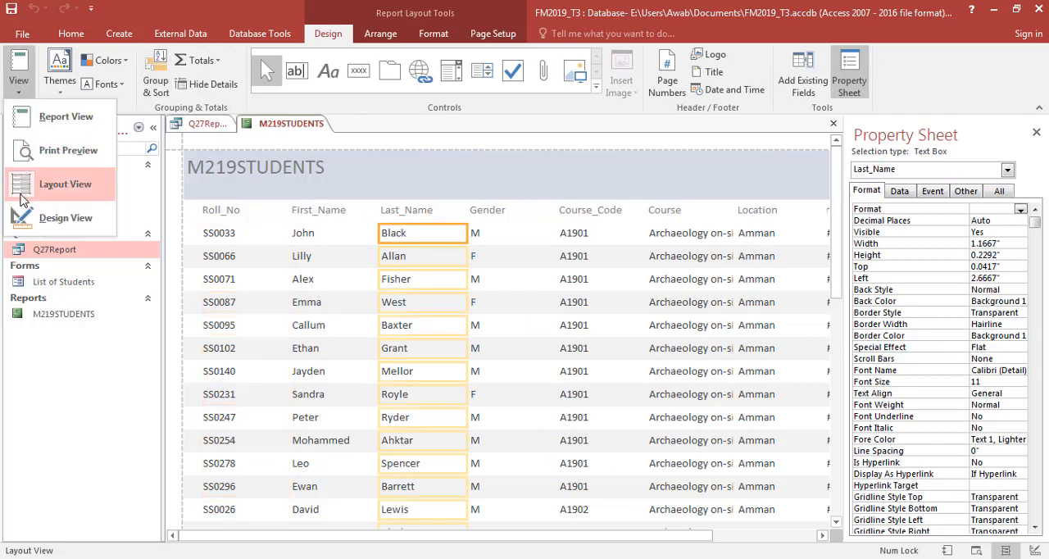
- Add a sort on Course_Code to the M219STUDENTS report, checking the required sort order in the exam paper
click(156, 87)
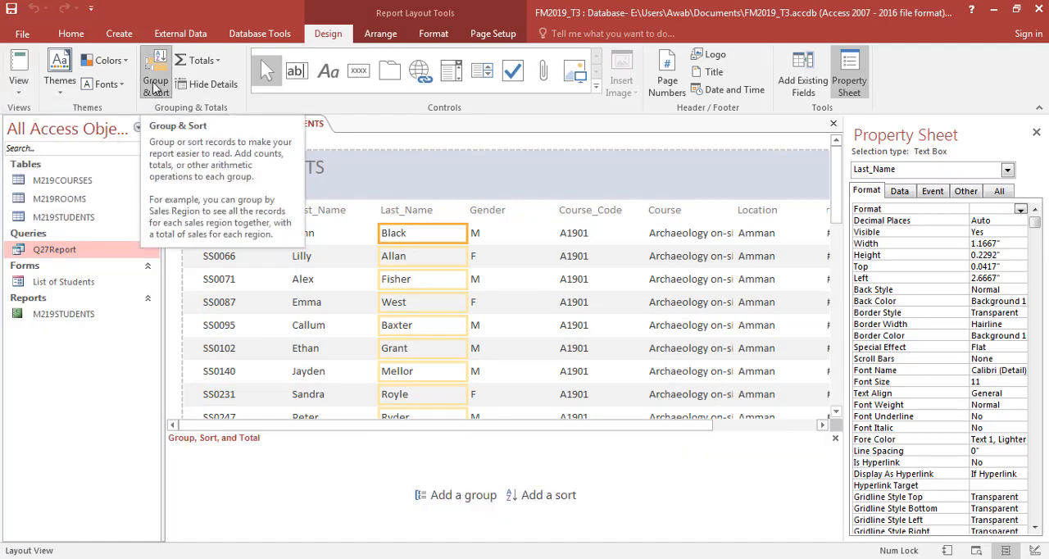
click(537, 495)
key(alt+Tab)
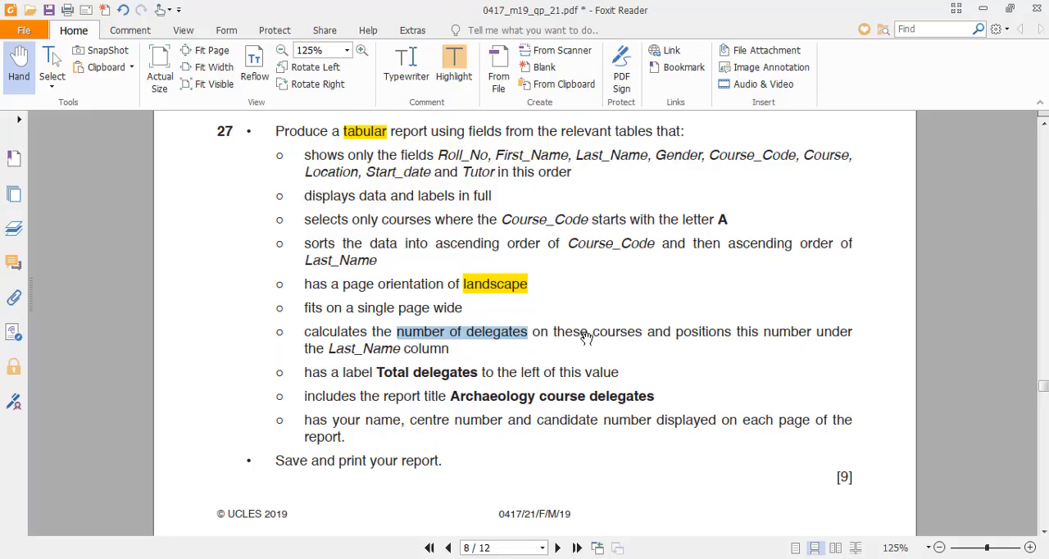
key(alt+Tab)
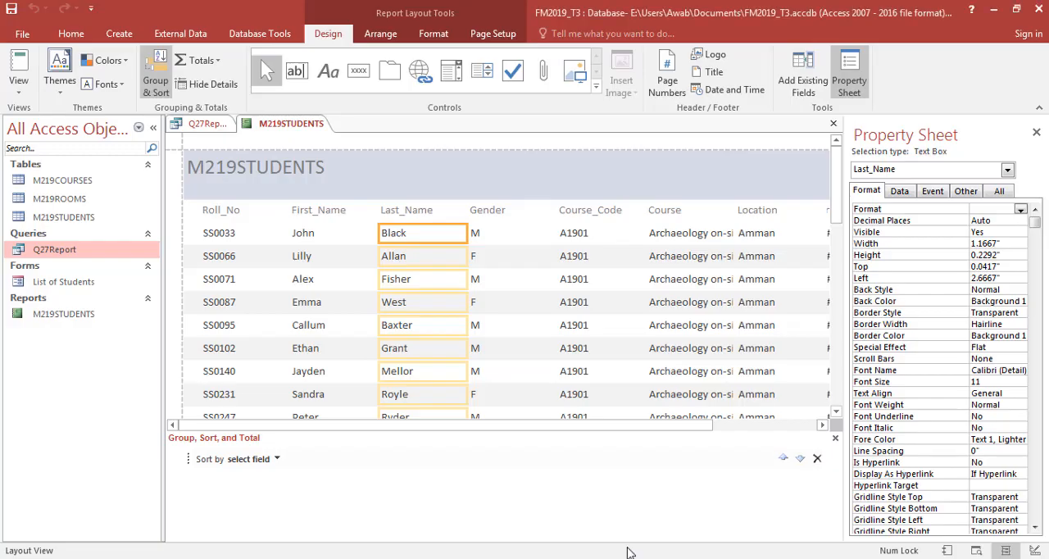
click(576, 234)
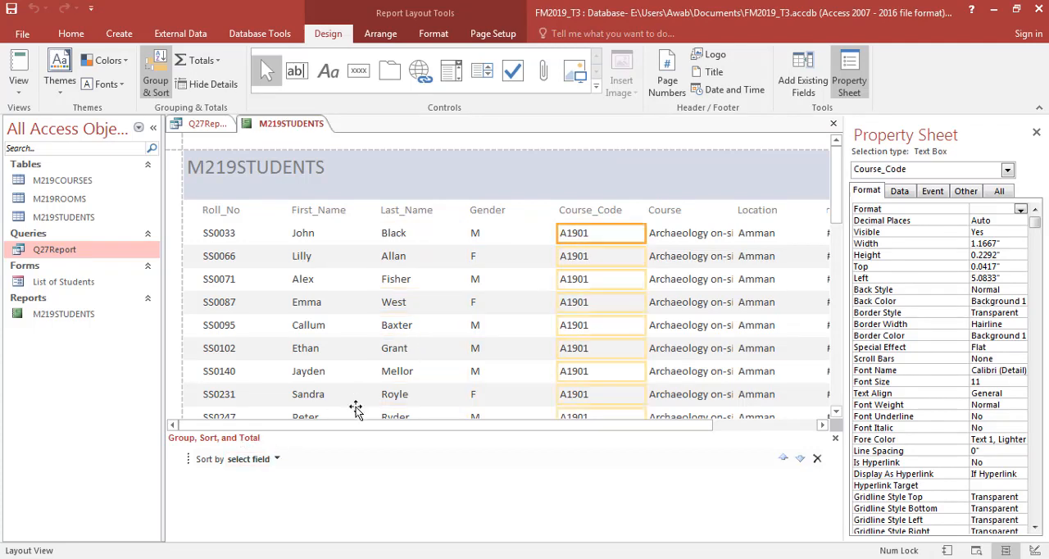
click(278, 461)
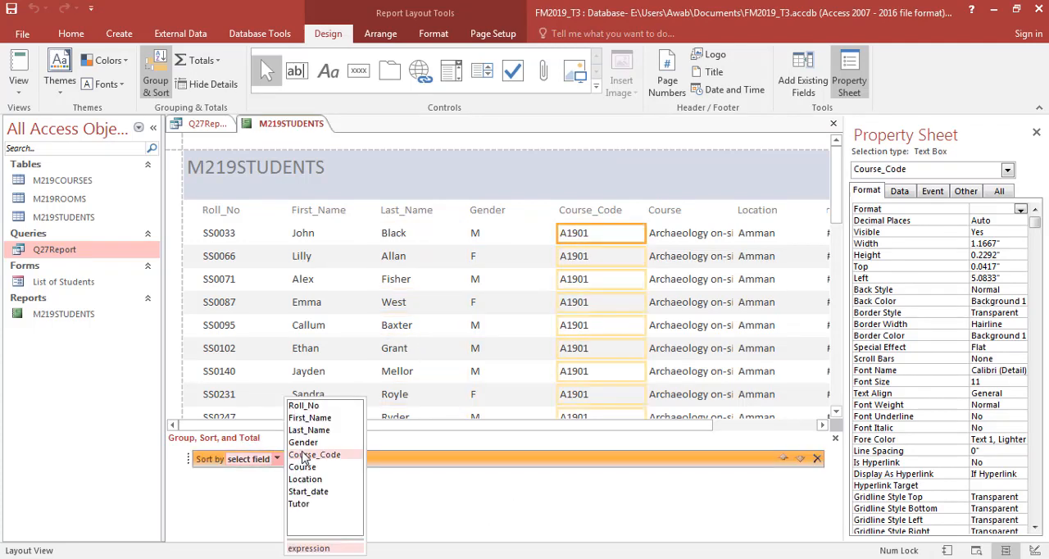
click(305, 458)
click(339, 481)
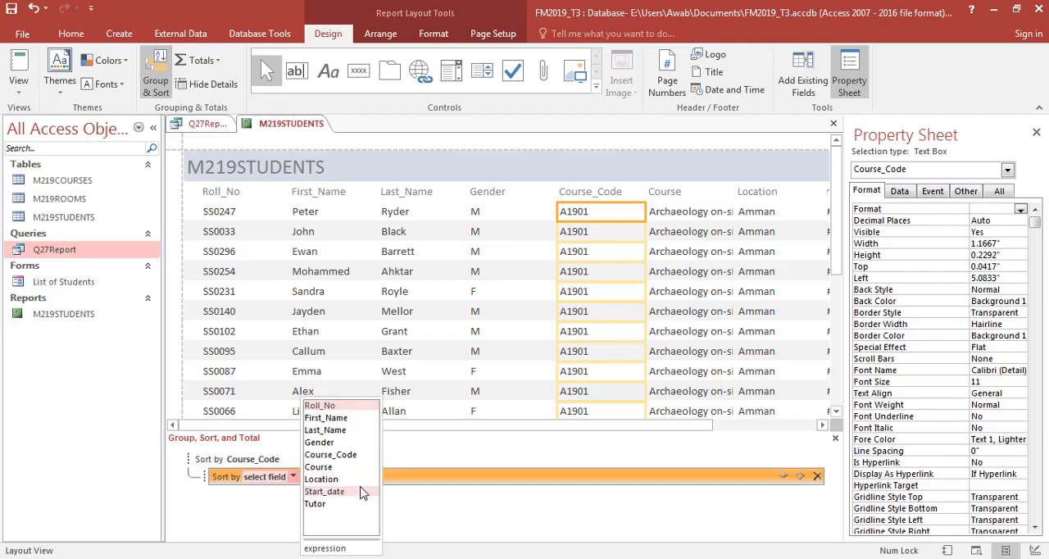
click(464, 536)
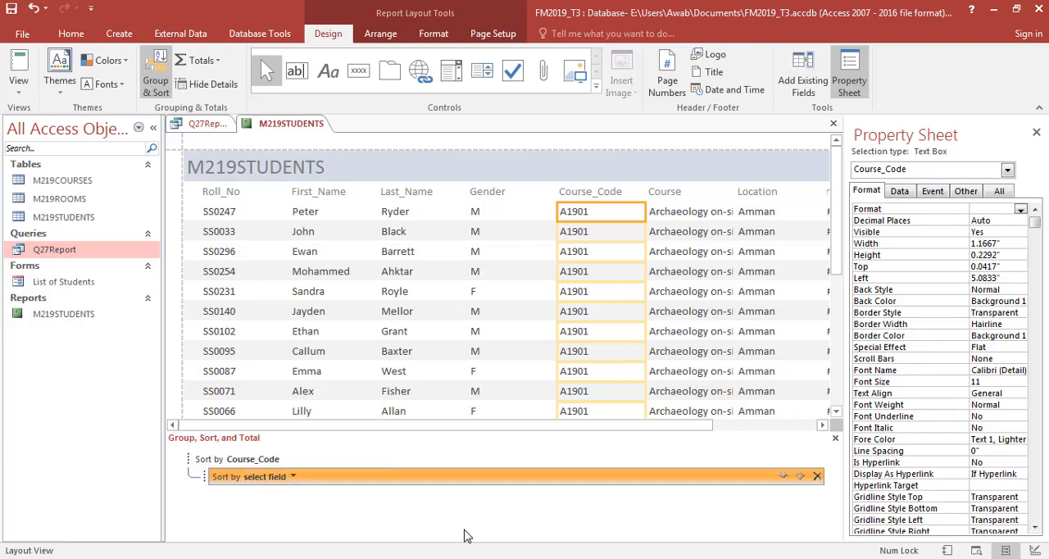
click(293, 477)
click(277, 482)
click(274, 460)
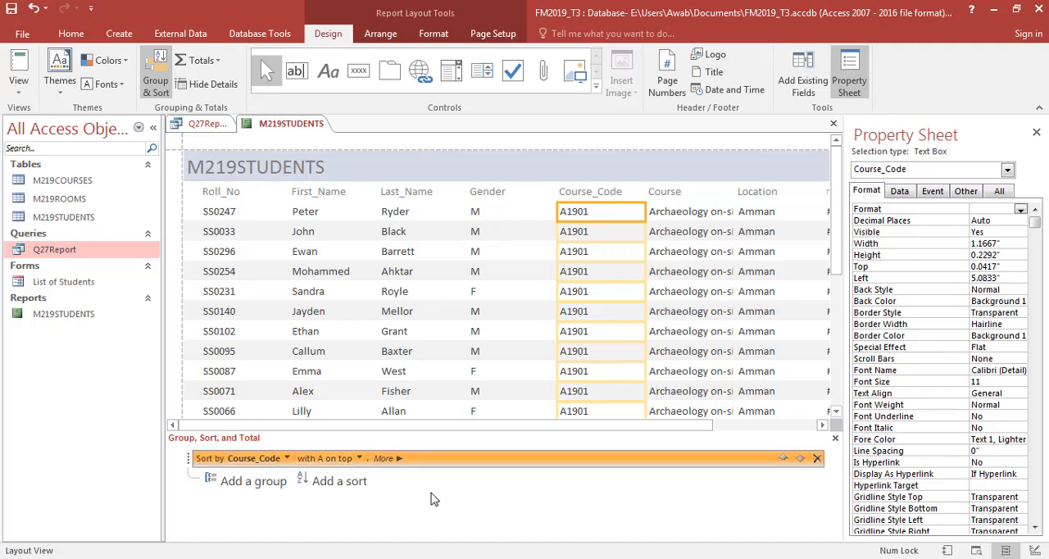
- Add a second sort on Last_Name with A on top beneath the Course_Code sort, and close the grouping and sorting settings
key(alt+Tab)
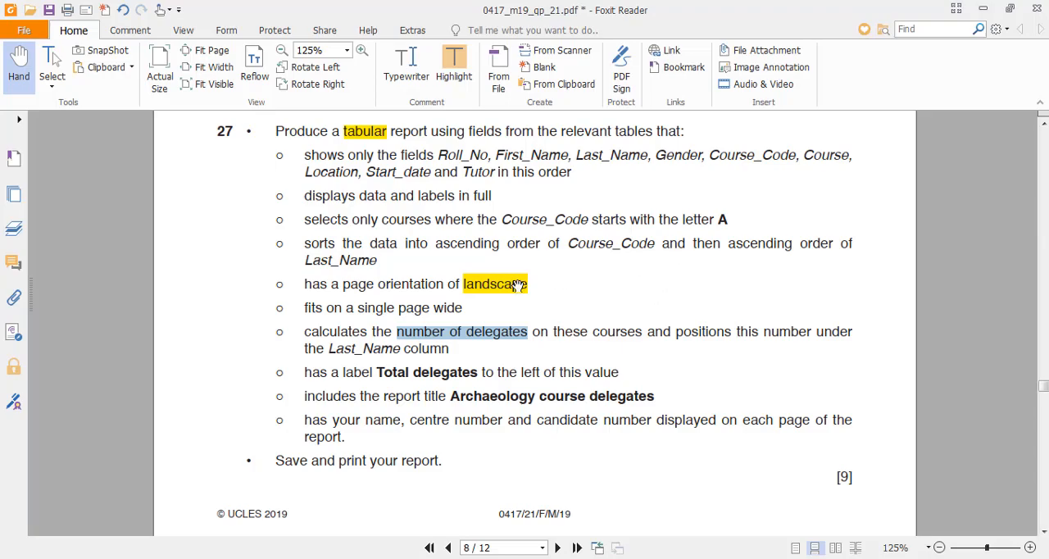
key(alt+Tab)
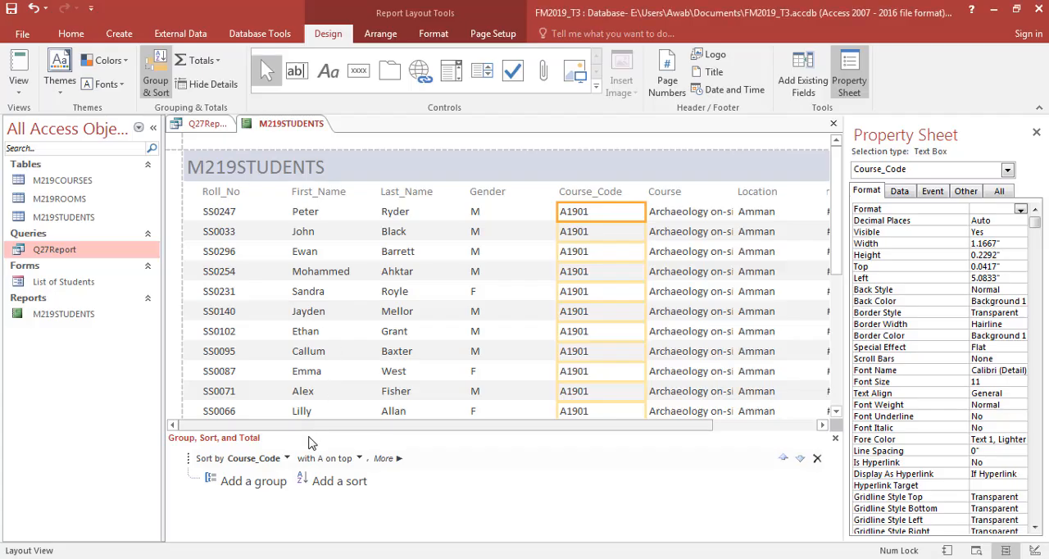
click(319, 490)
click(328, 431)
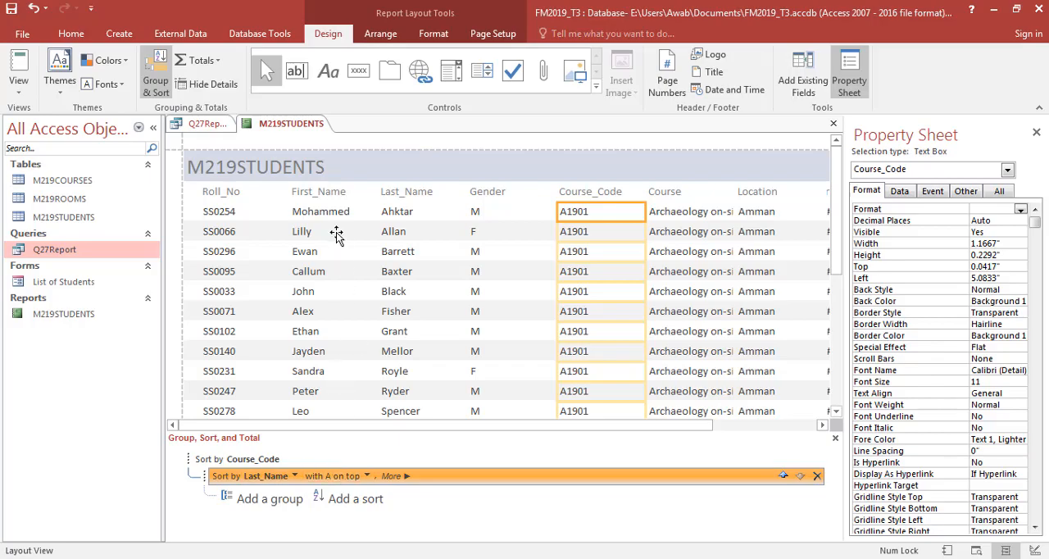
mouse_move(837, 212)
mouse_down()
mouse_move(839, 350)
mouse_move(840, 195)
mouse_up()
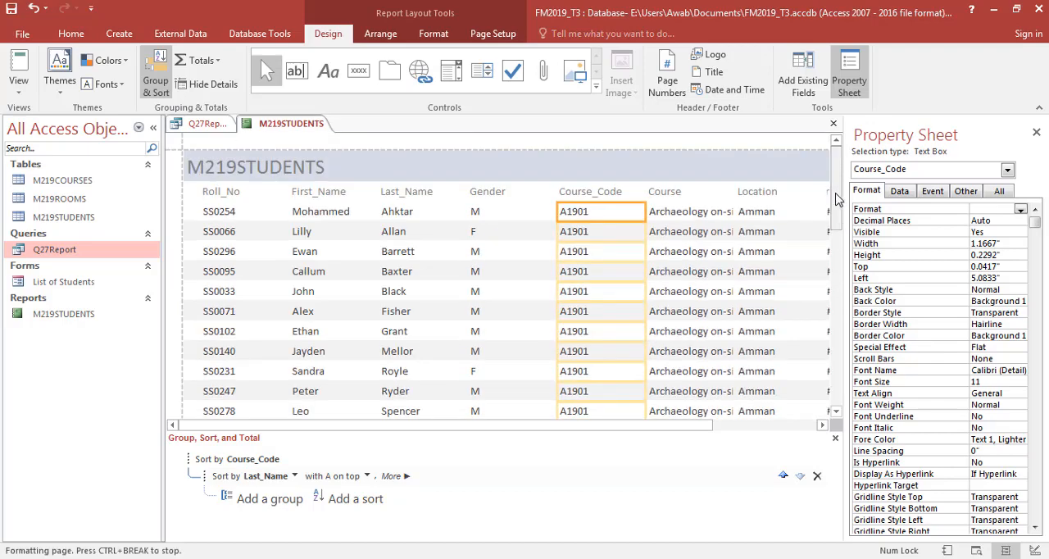
click(399, 214)
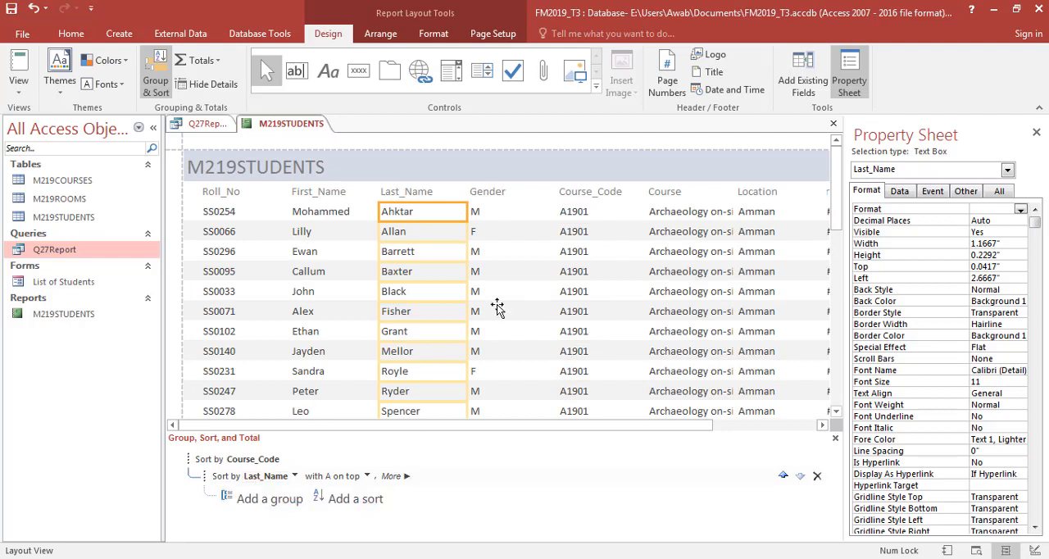
click(835, 438)
- Check the remaining question 27 requirements in the exam paper against the report in Layout View
key(alt+Tab)
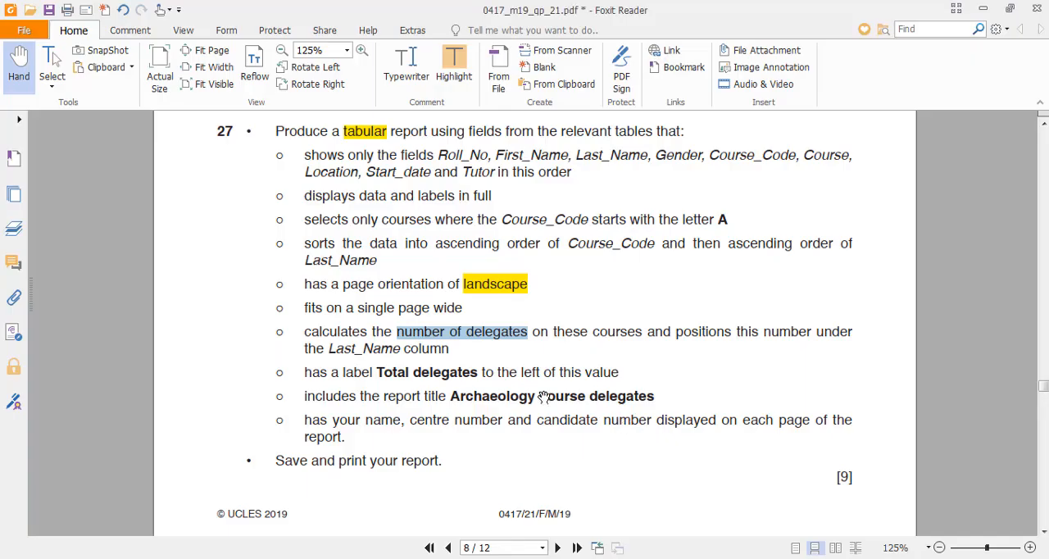
key(alt+Tab)
key(alt+Tab)
key(alt+Tab)
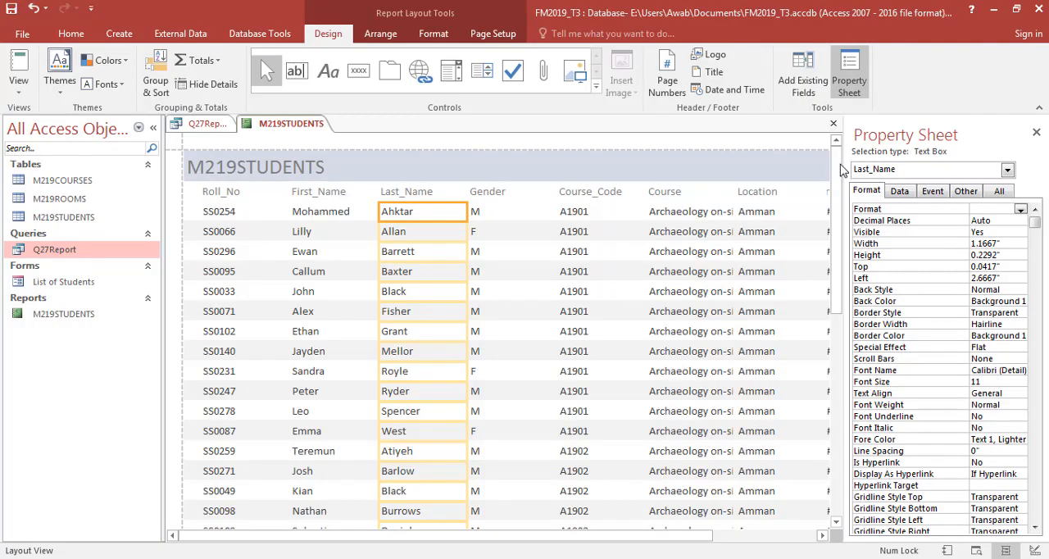
click(70, 34)
click(18, 82)
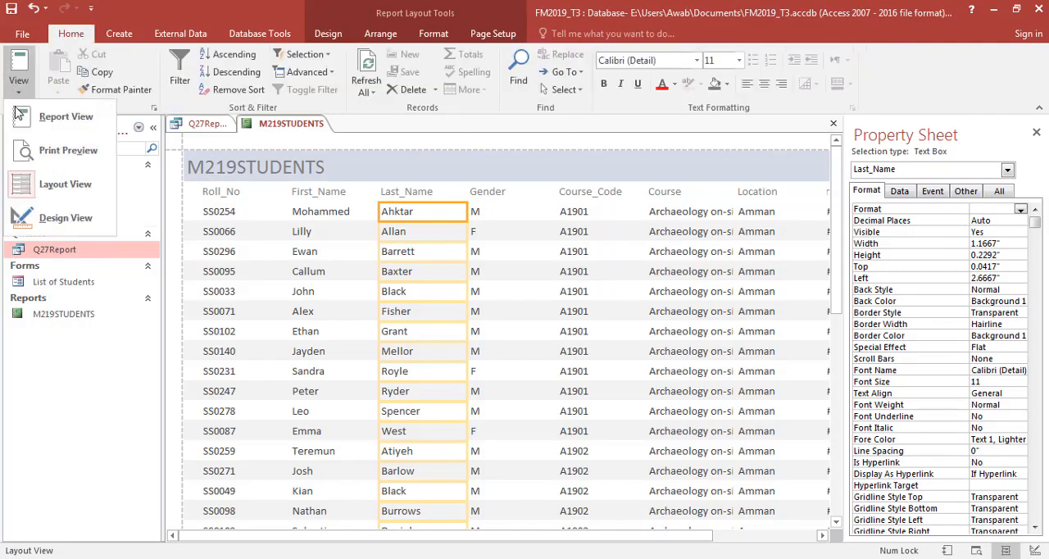
click(537, 291)
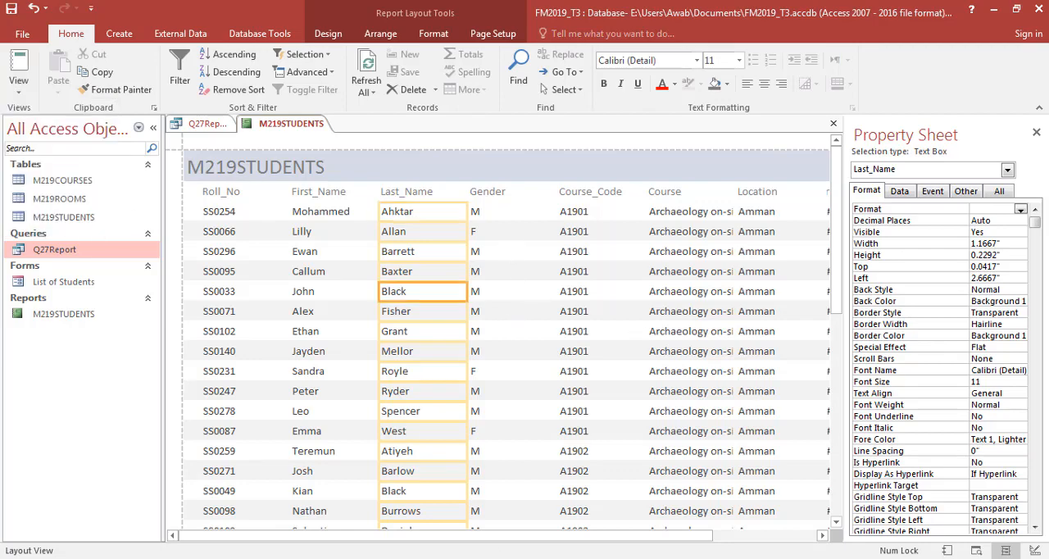
drag(505, 537, 485, 519)
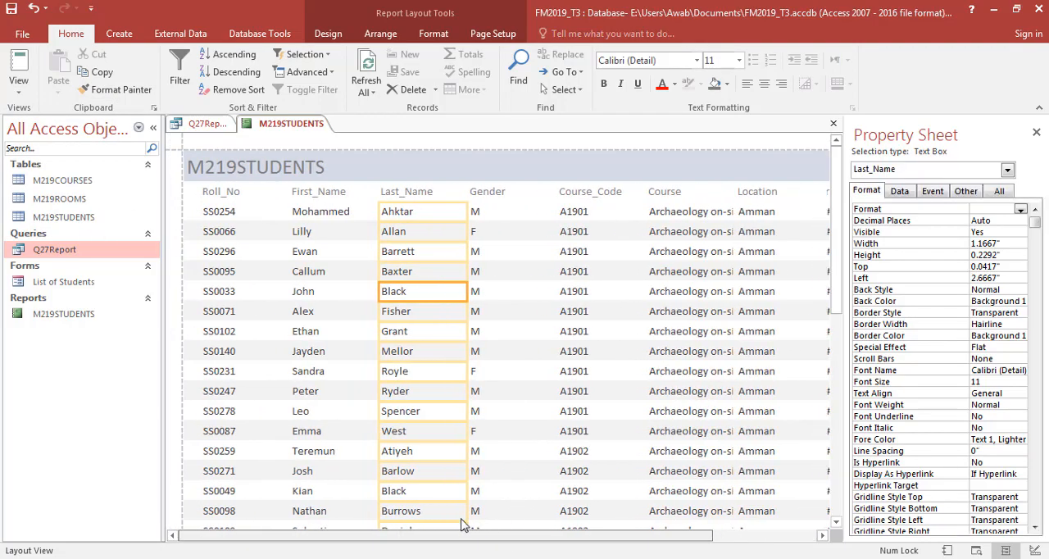
key(alt+Tab)
key(alt+Tab)
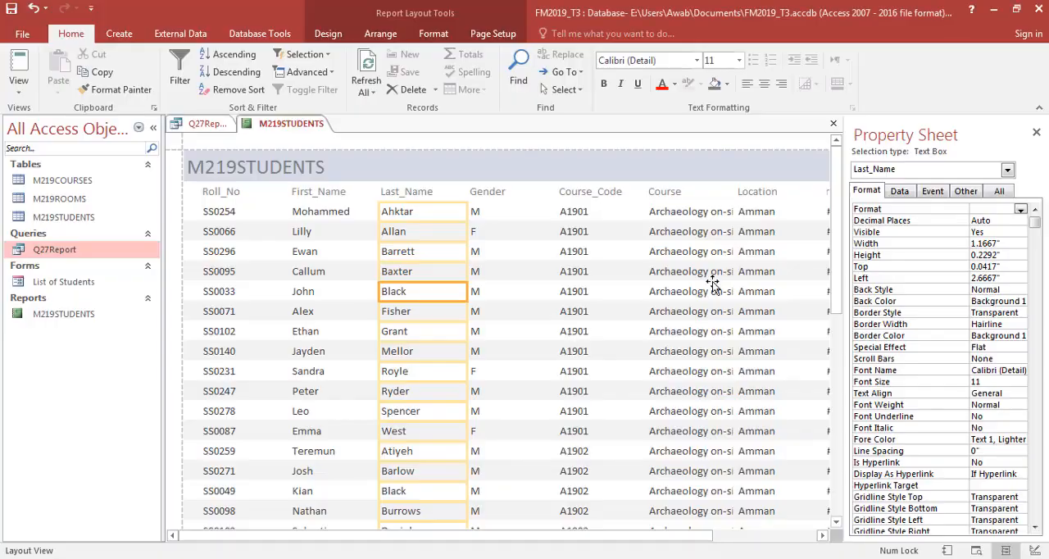
- Look through the report down to its last records and switch it to Design View
drag(836, 265, 831, 445)
click(18, 82)
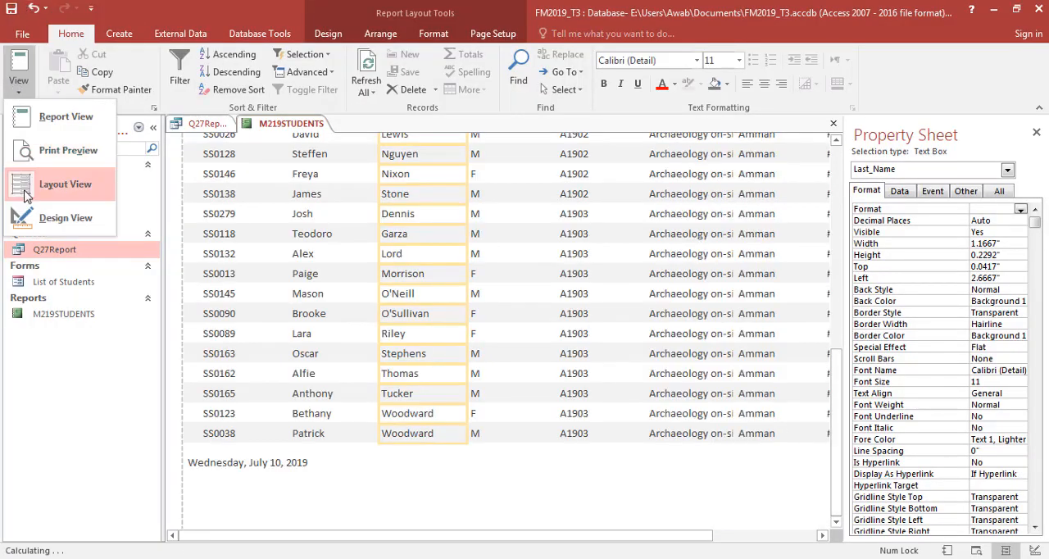
click(59, 218)
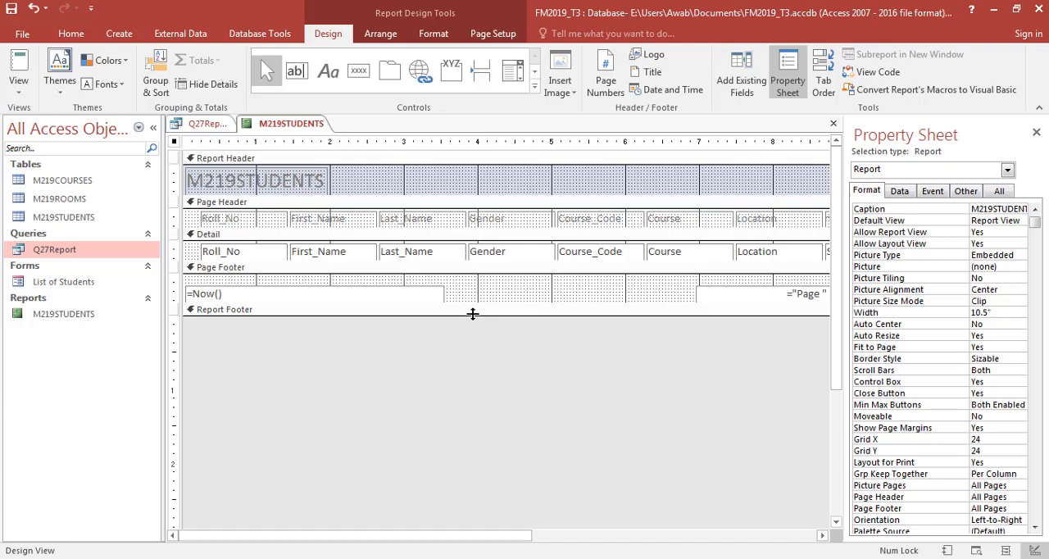
- Extend the Report Footer section to about 0.7 inch high, checking the delegate count requirement in the exam paper
drag(473, 315, 478, 367)
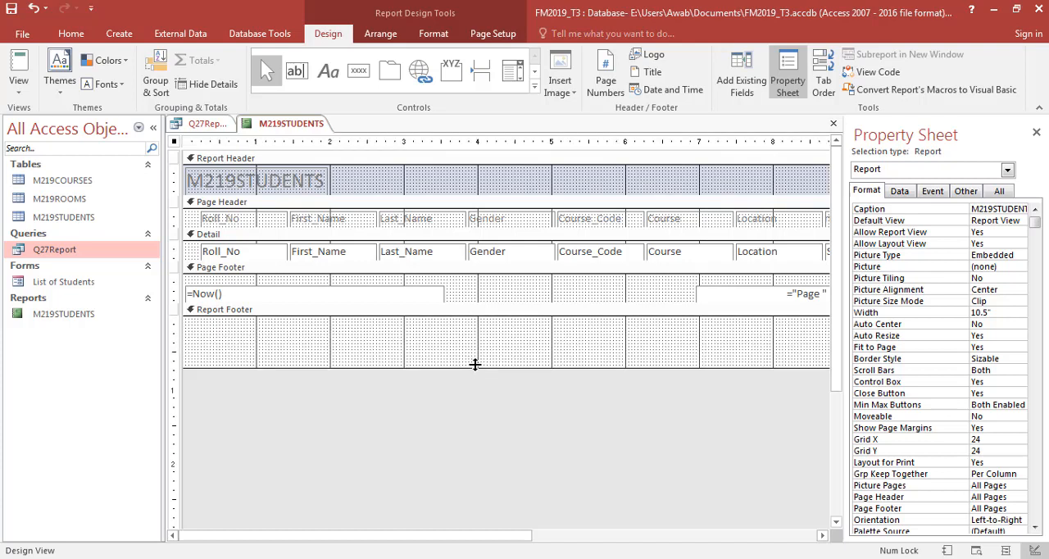
key(alt+Tab)
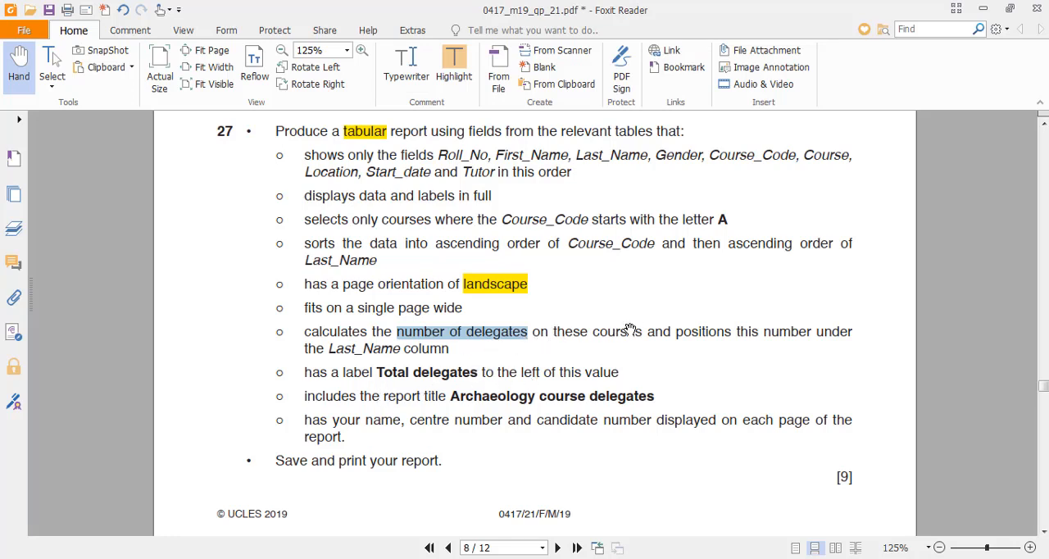
key(alt+Tab)
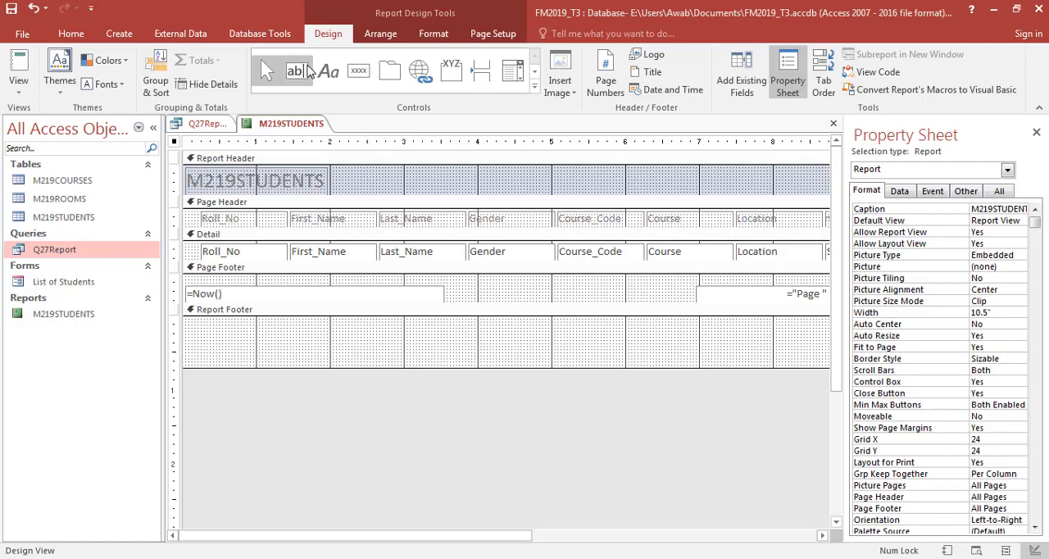
click(308, 72)
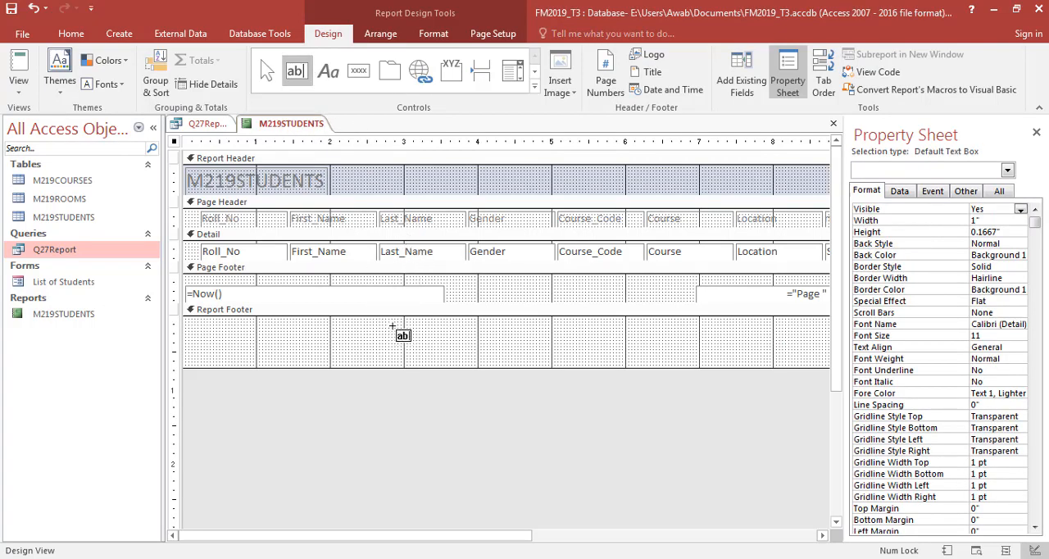
key(Escape)
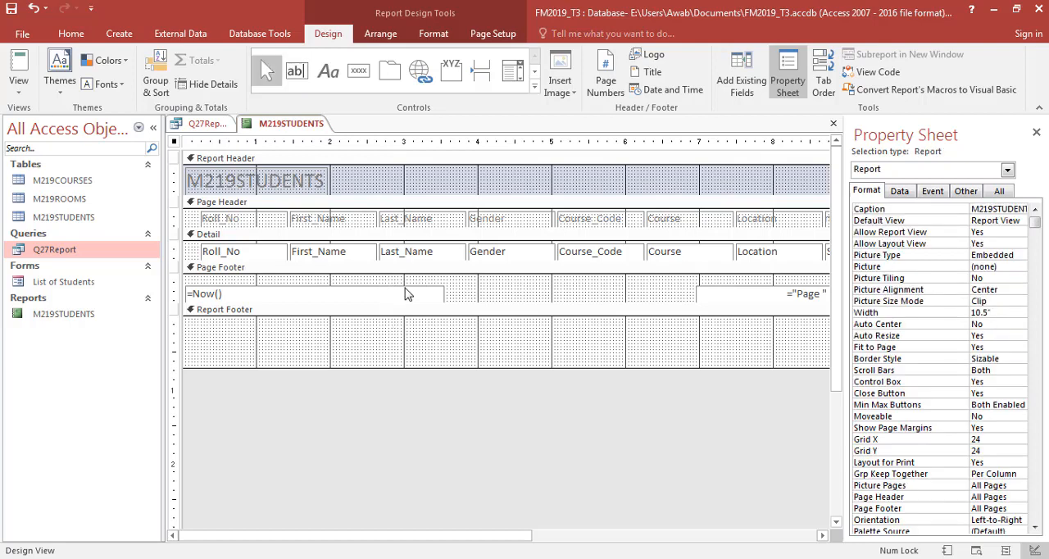
- Delete the date and page number controls from the Page Footer and shrink that section to a thin strip
click(402, 293)
key(Delete)
click(727, 292)
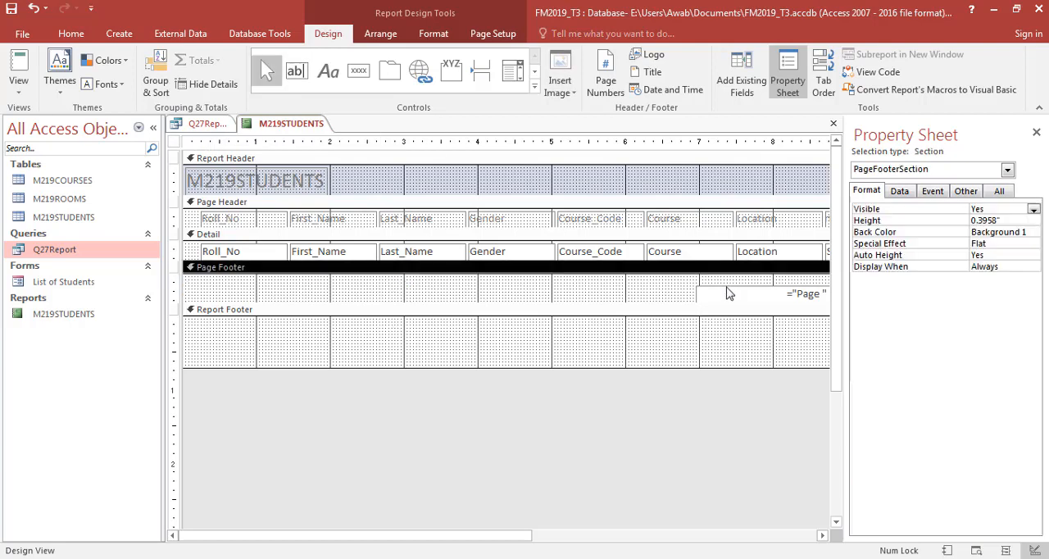
click(729, 293)
key(Delete)
drag(494, 299, 496, 277)
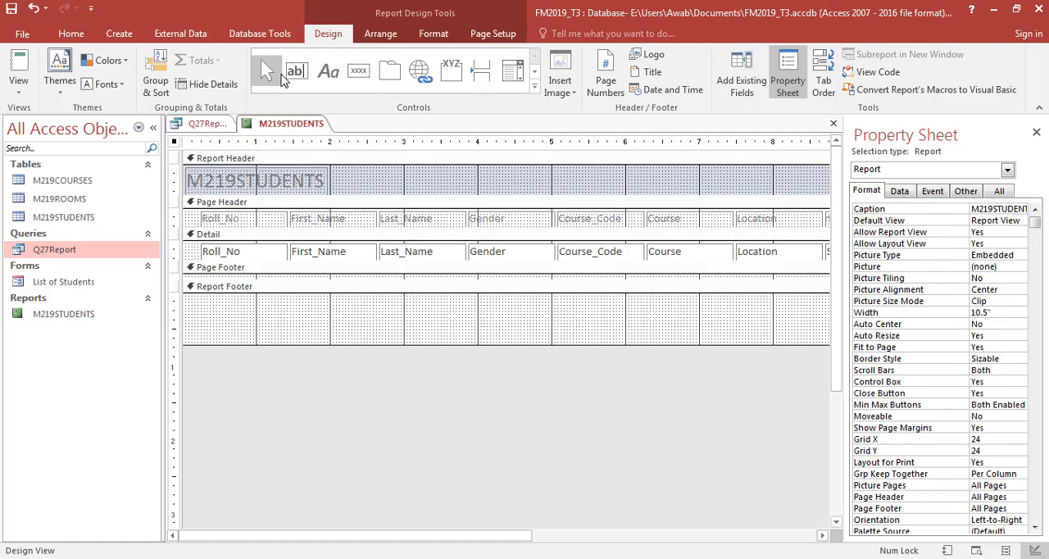
- Add a text box about 1.17 inches wide in the Report Footer beneath Last_Name, with the expression =count([Gender])
click(296, 72)
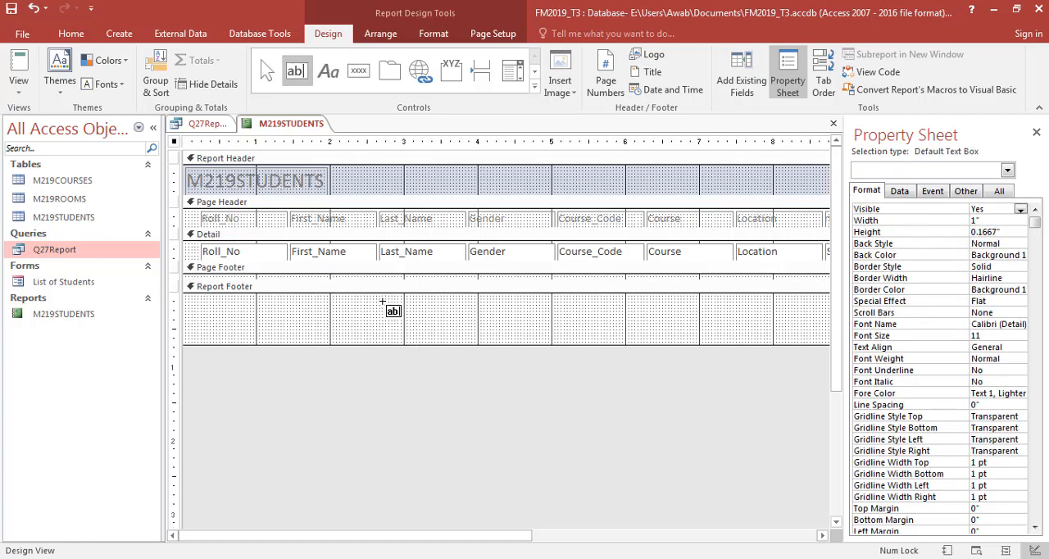
drag(383, 307, 469, 319)
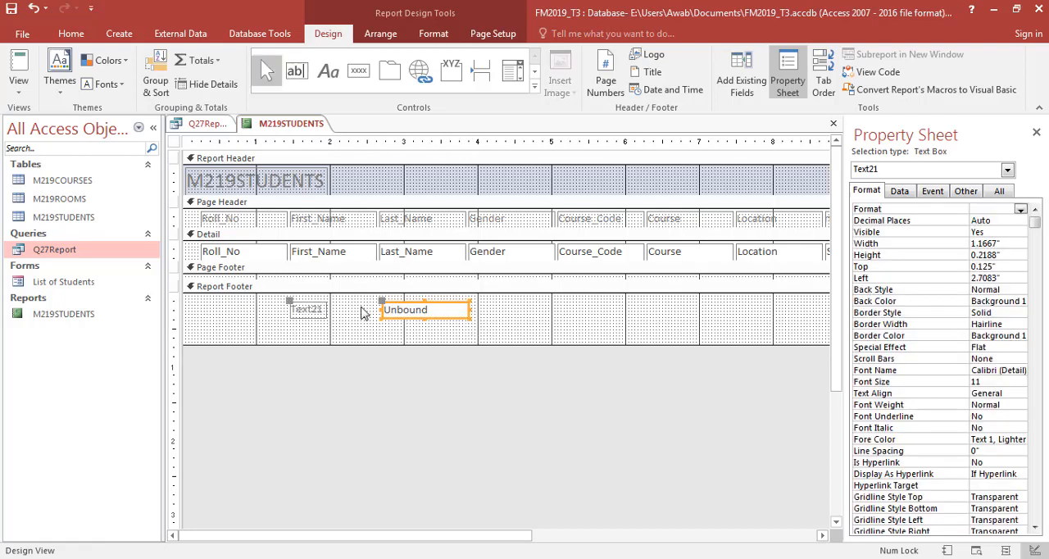
click(445, 311)
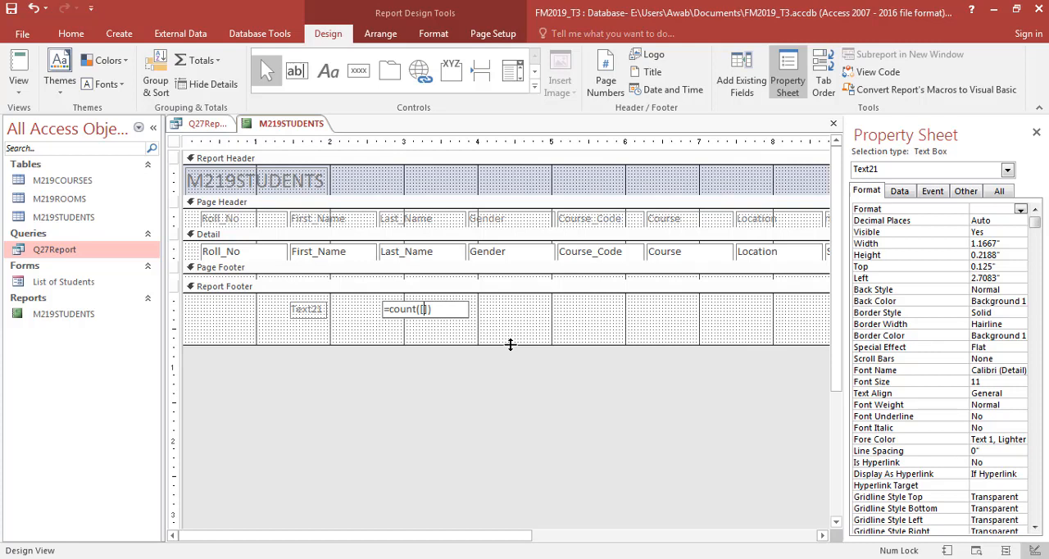
text(GEnder)
- Try an asterisk in place of [Gender] in the count expression, and undo the replacement
key(ctrl+shift+Left)
key(ctrl+shift+Left)
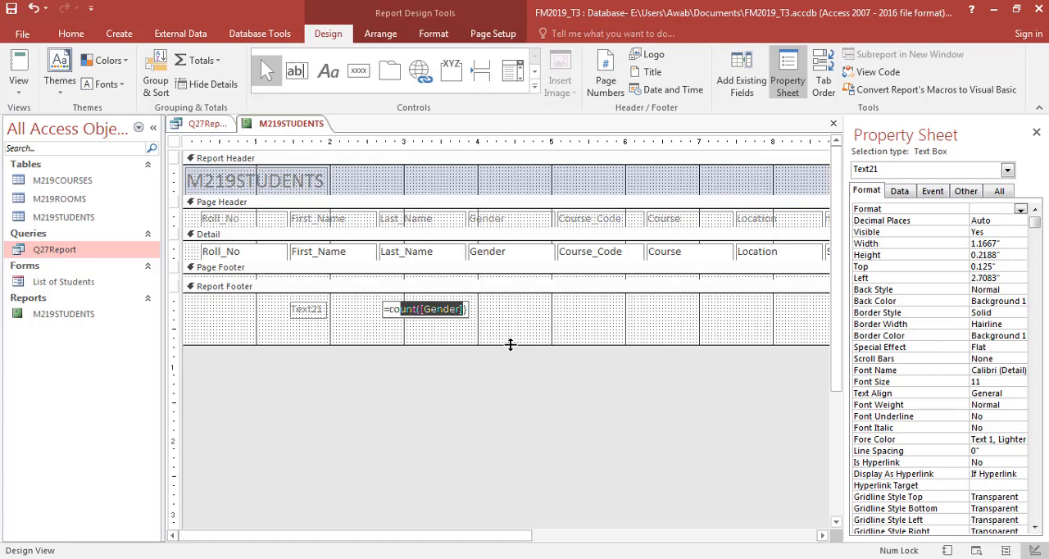
key(shift+Right)
key(shift+Right)
key(shift+Right)
key(shift+Right)
text(*)
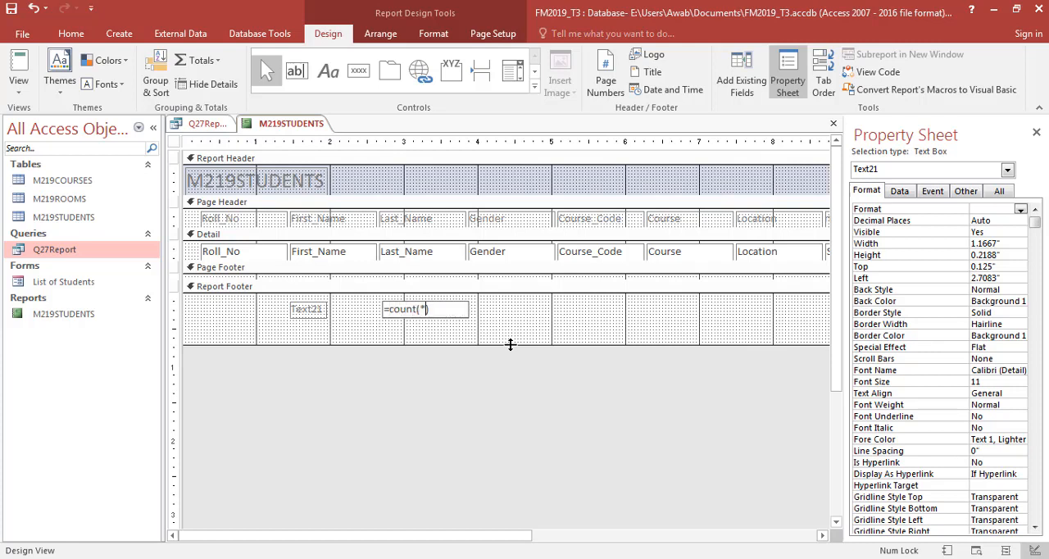
key(ctrl+z)
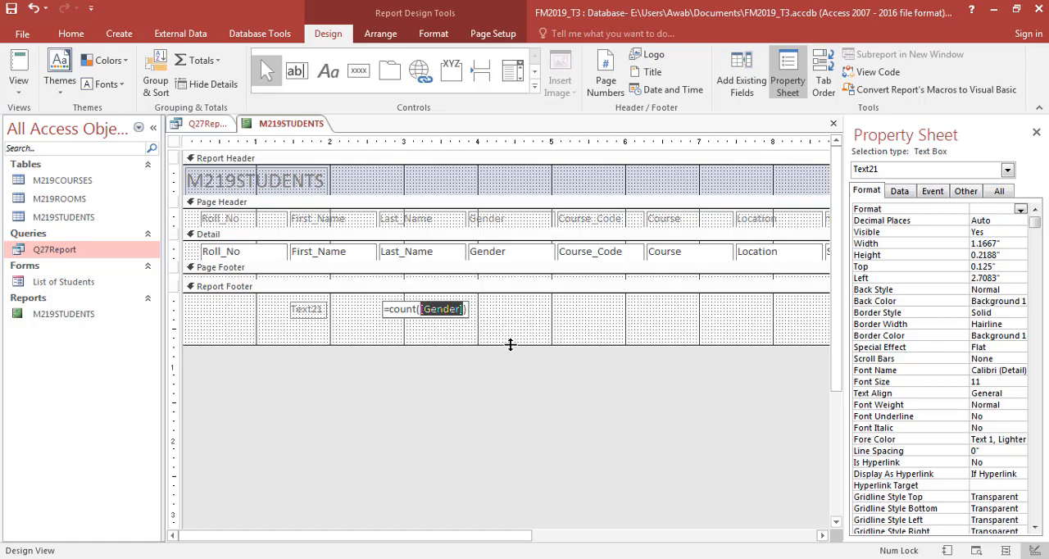
- Set the count box's label to Total Delegates, checking the required wording in the exam paper
click(311, 310)
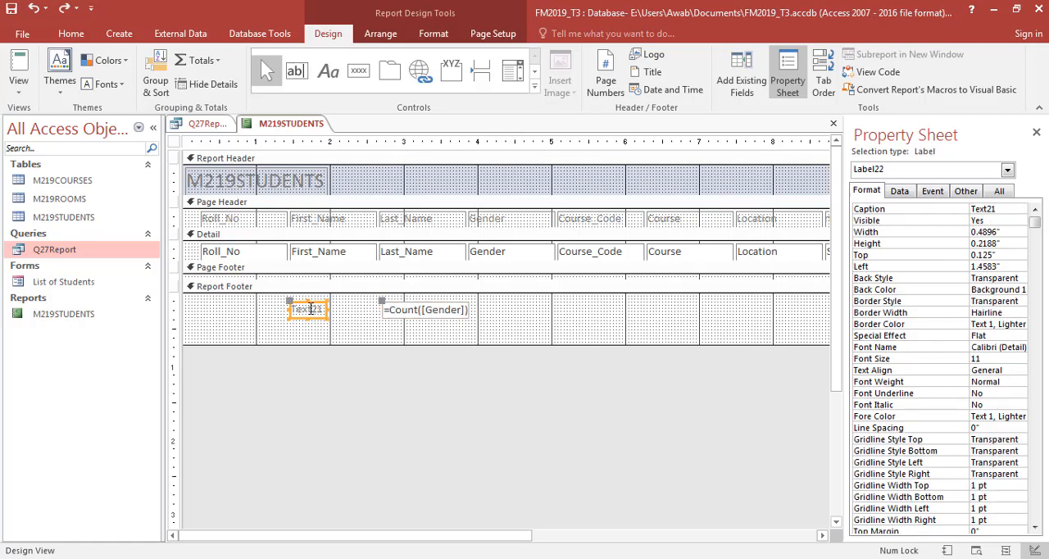
key(alt+Tab)
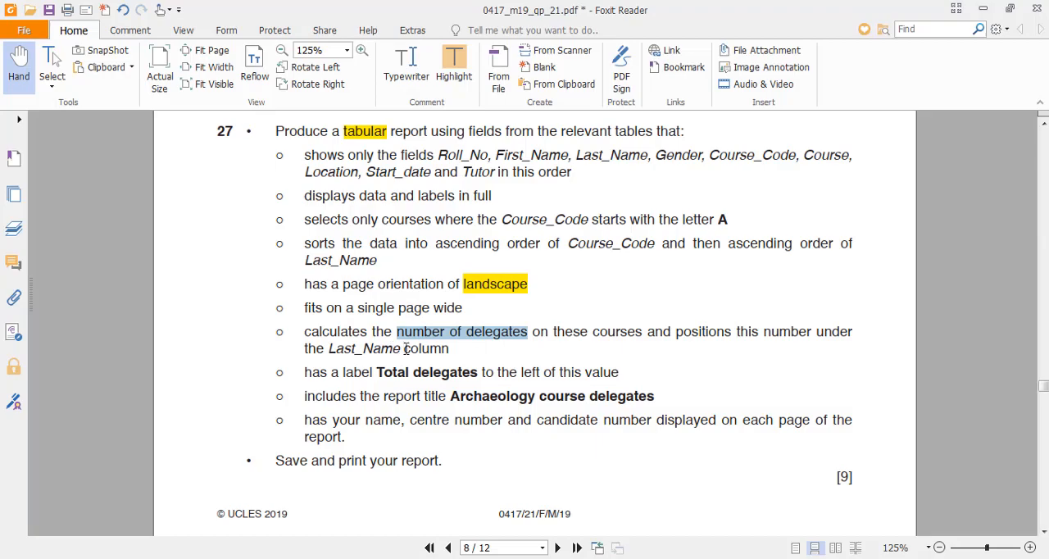
key(alt+Tab)
double_click(301, 307)
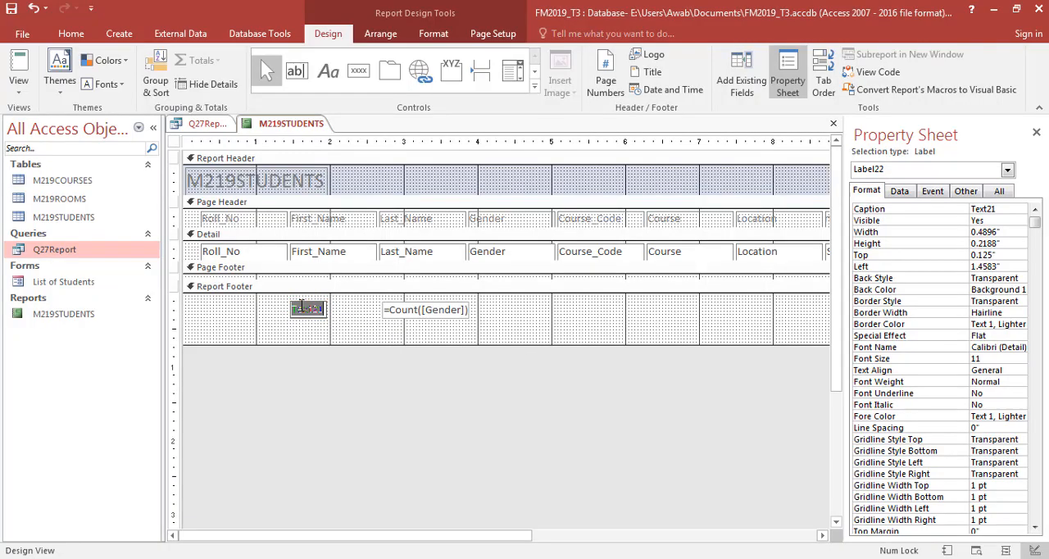
text(Total delegates)
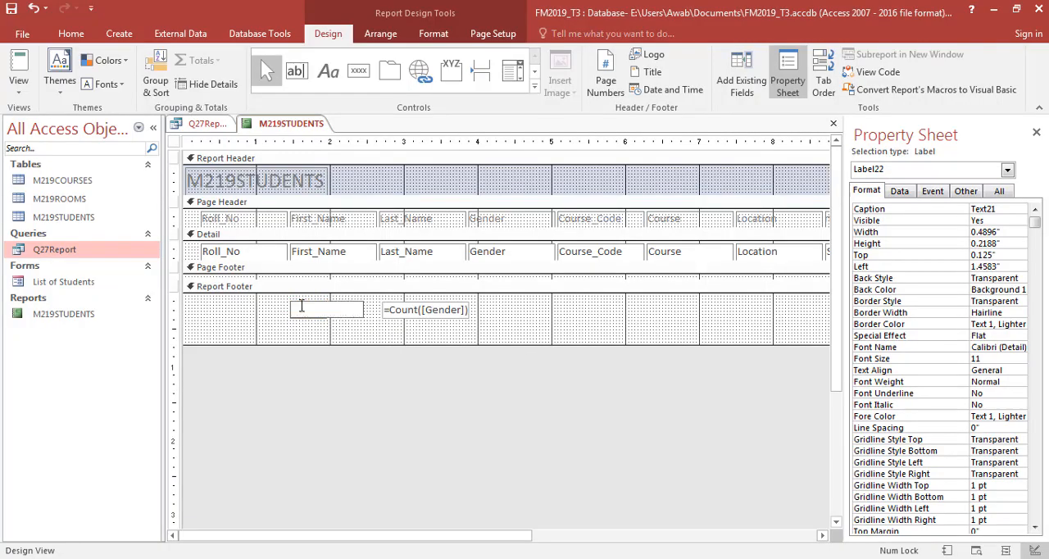
key(alt+Tab)
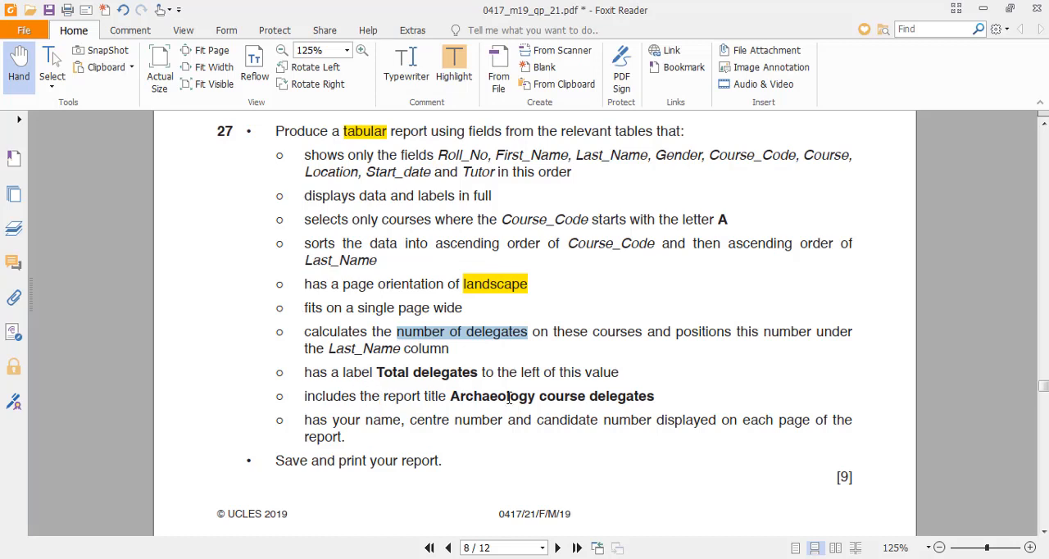
key(alt+Tab)
click(292, 185)
click(290, 184)
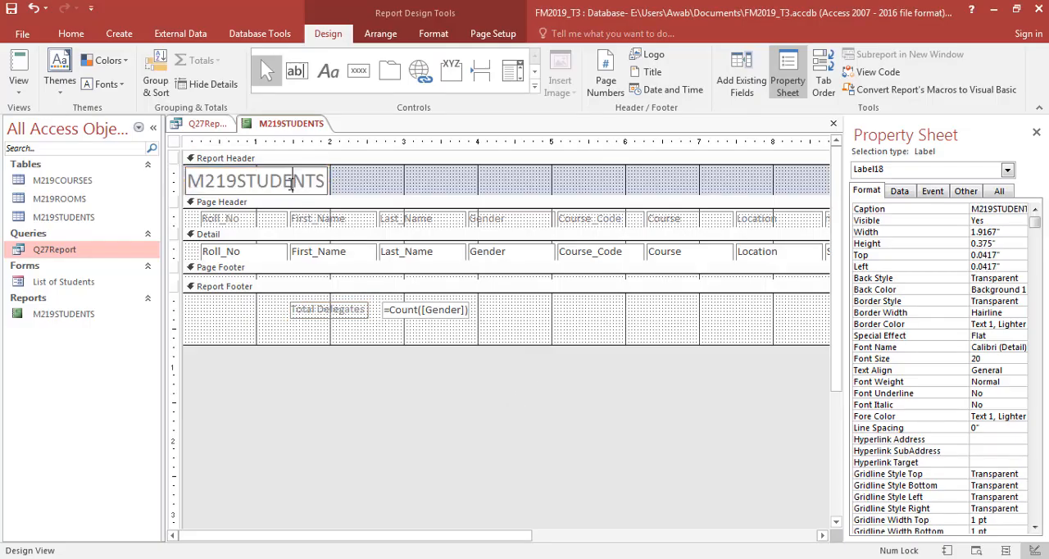
double_click(291, 184)
text(Aracheoogy)
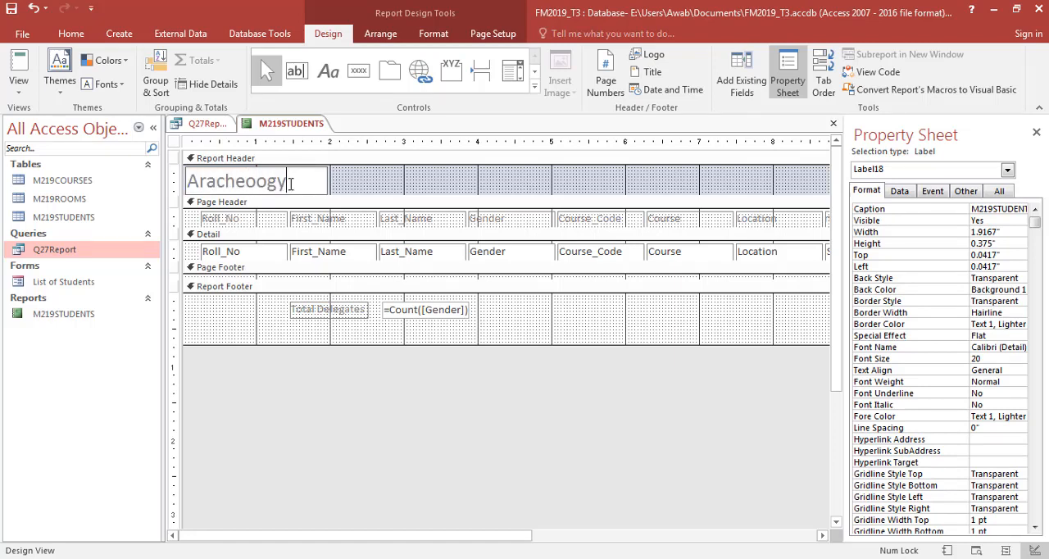
- Replace the report header title with Archaeology course delegates, copied from question 27 in the exam paper
key(alt+Tab)
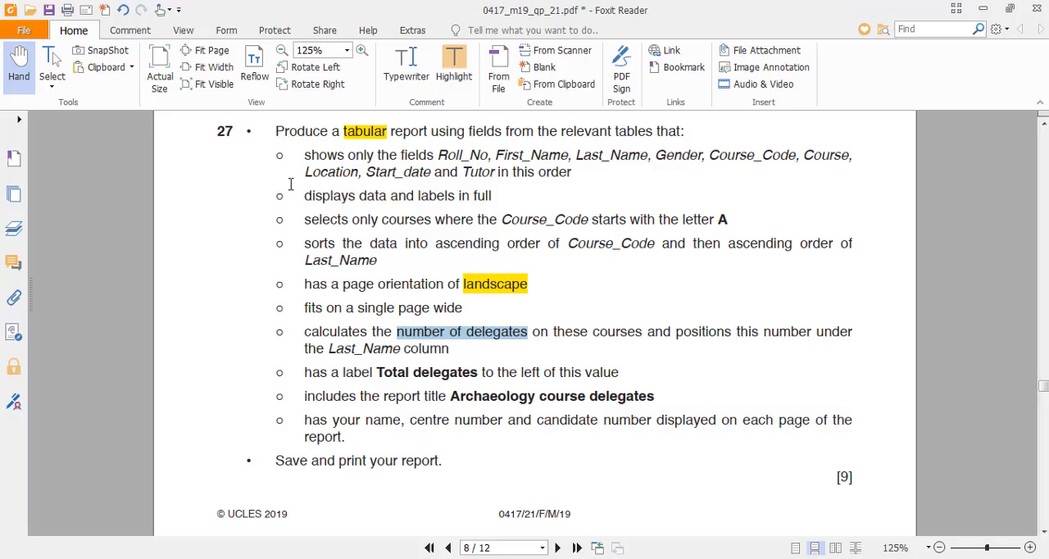
drag(453, 396, 666, 395)
key(alt+Tab)
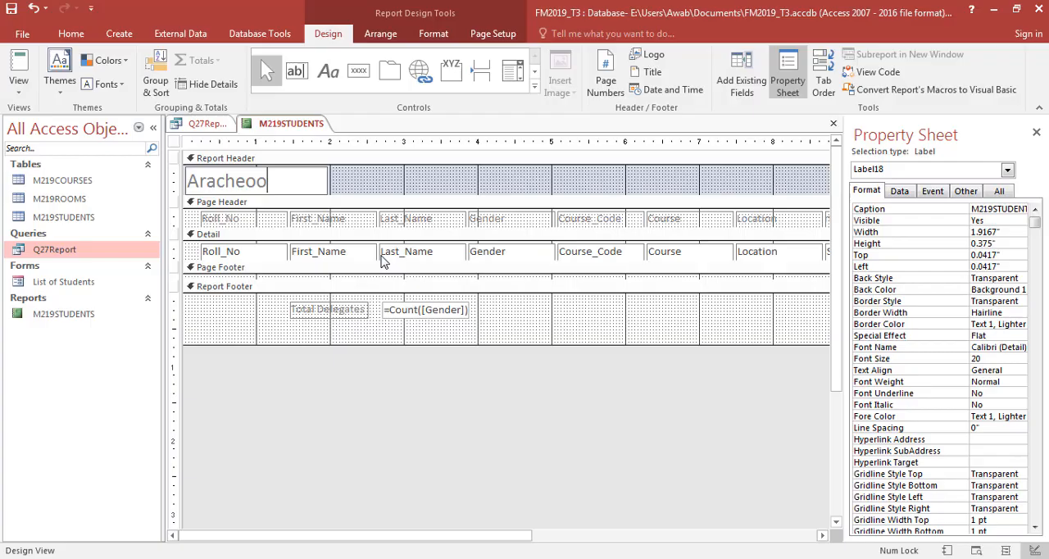
double_click(265, 180)
key(alt+Tab)
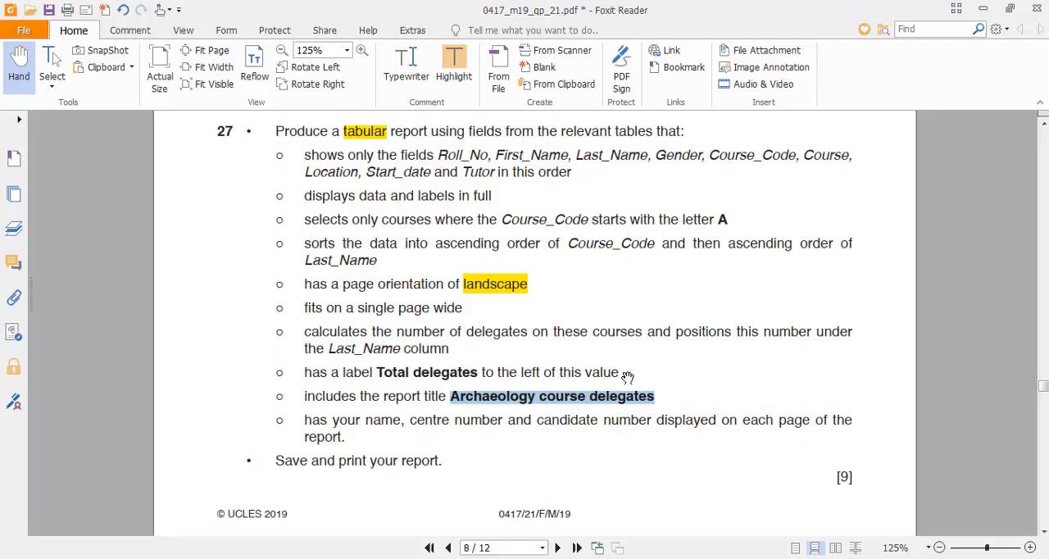
key(ctrl+c)
key(alt+Tab)
key(ctrl+v)
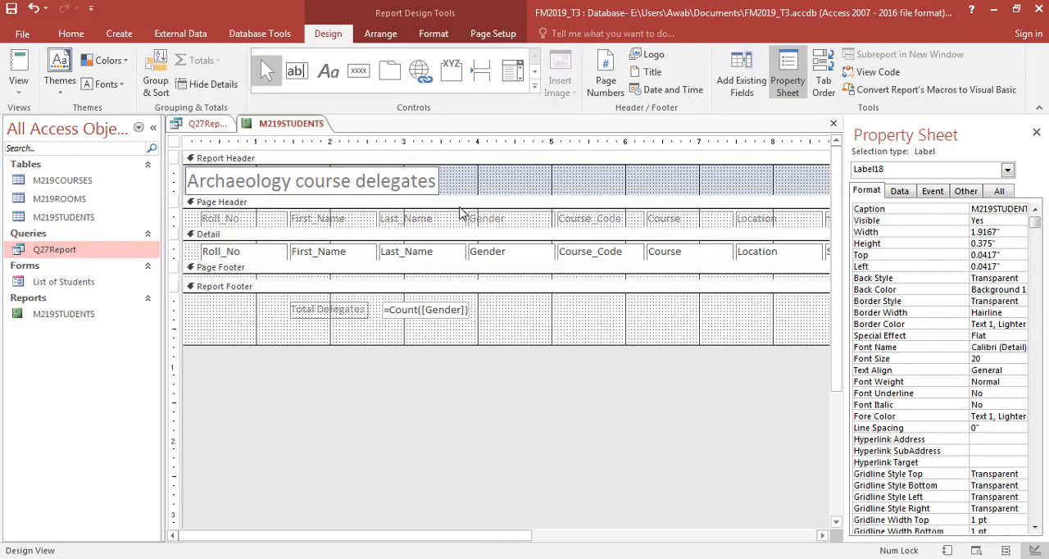
- Check the candidate details requirement in the exam paper and extend the Report Footer to just under 1 inch high
key(alt+Tab)
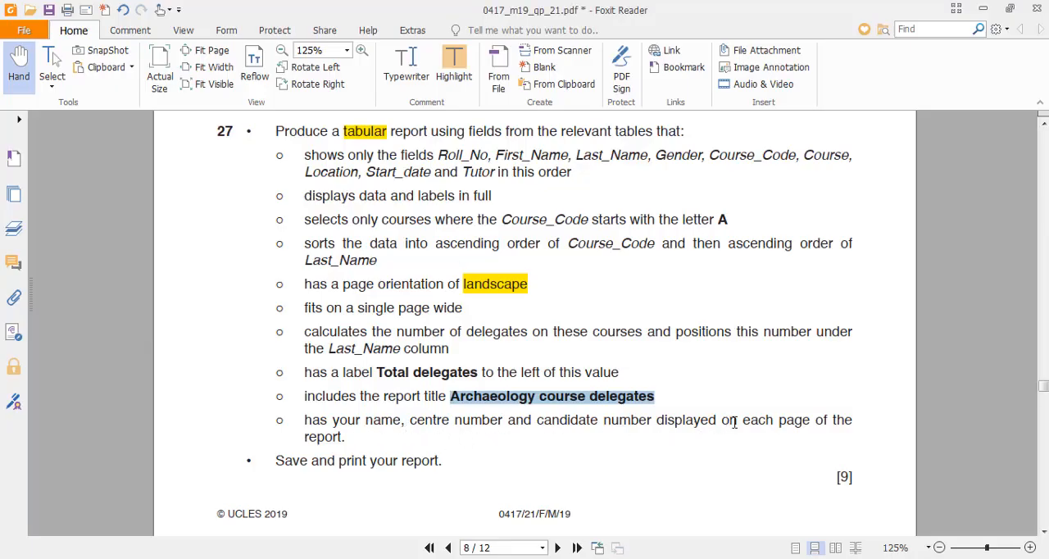
key(alt+Tab)
click(503, 422)
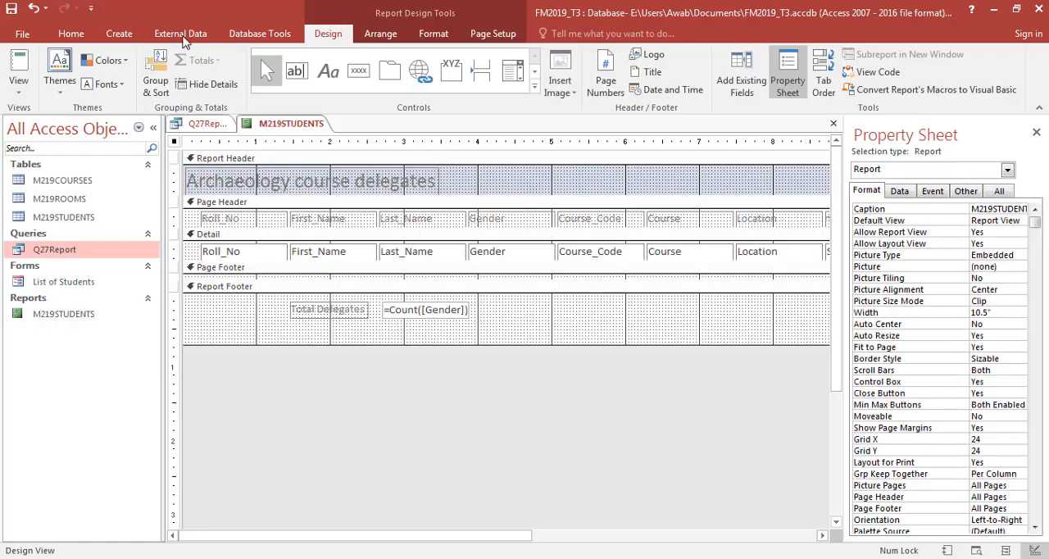
click(327, 73)
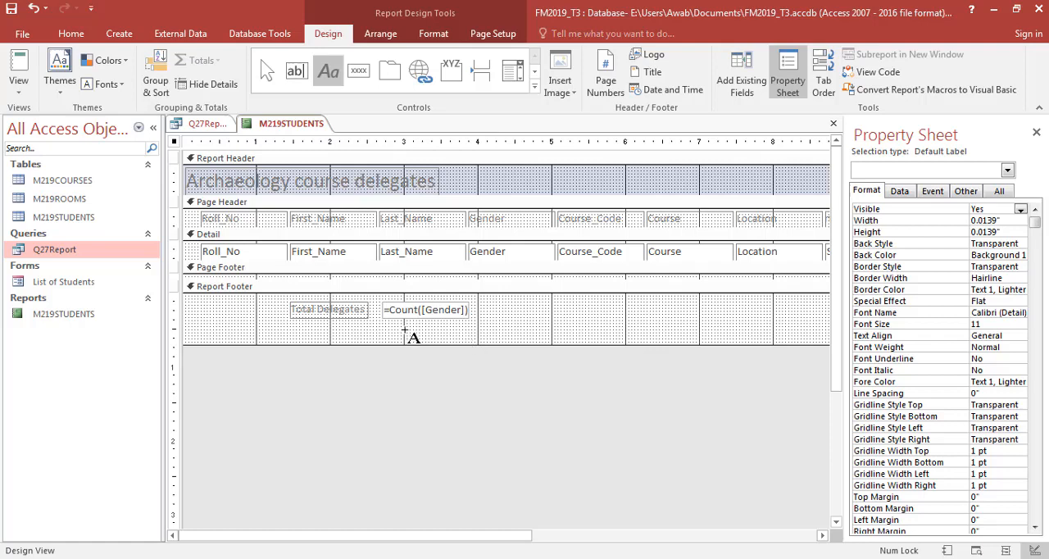
drag(404, 332, 661, 336)
drag(565, 345, 566, 363)
- Add a label about 2.5 inches wide below the count box containing the candidate's name, centre number and candidate number
click(329, 75)
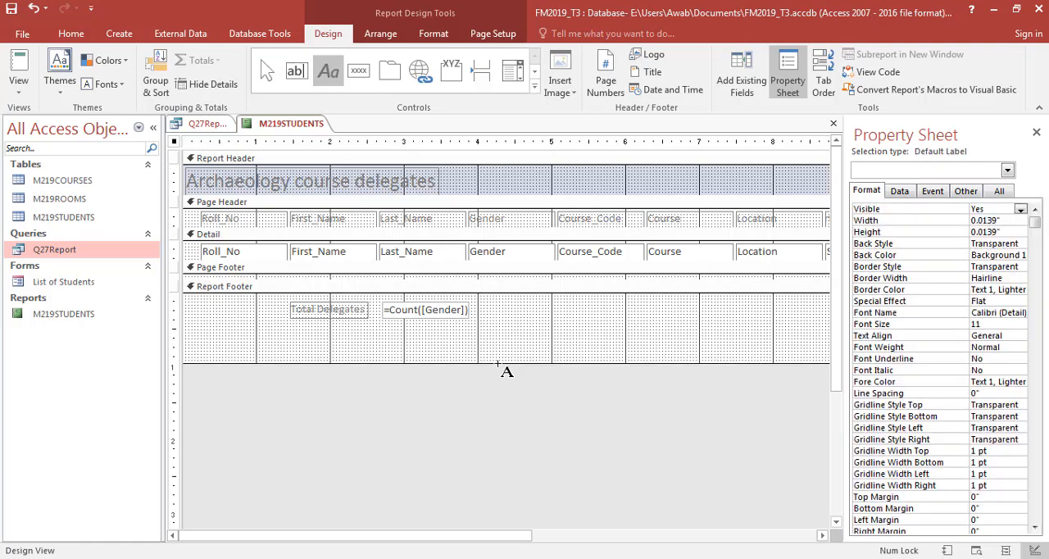
drag(470, 334, 654, 355)
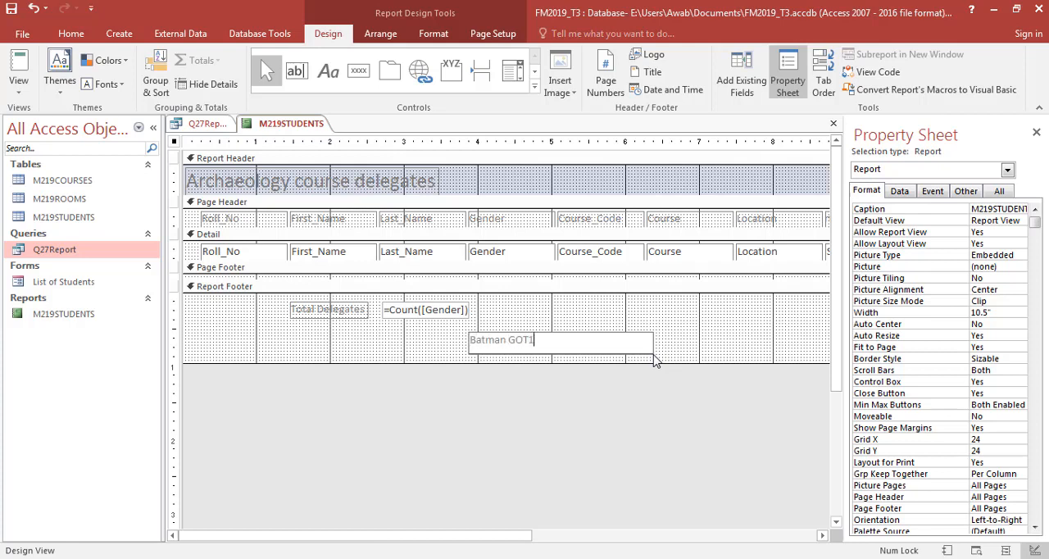
text(Batman GOT123 0003)
click(616, 399)
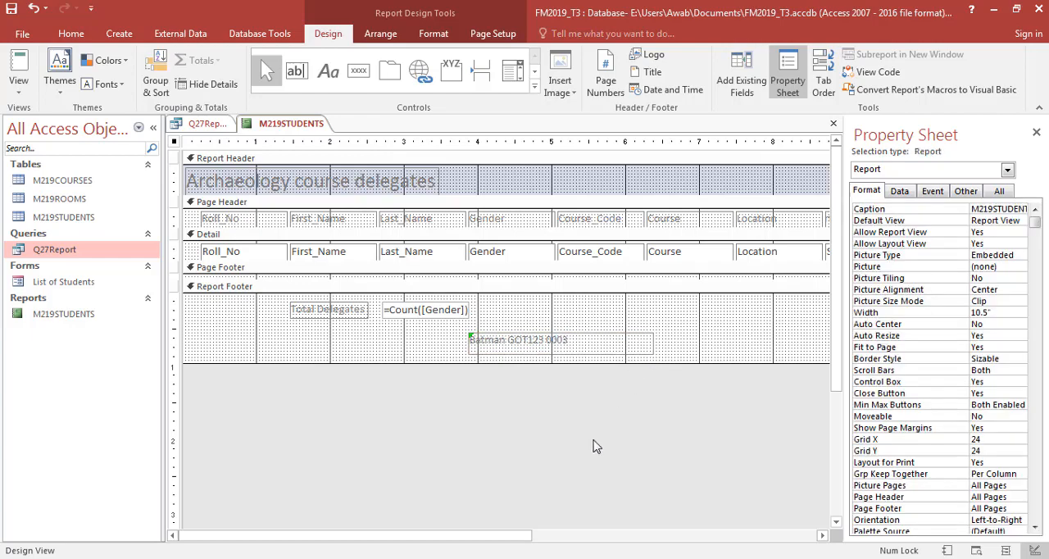
- Switch the report to Report View, examine the delegate total at its end and compare the report with the Q27Report query's records
drag(518, 539, 566, 533)
click(18, 69)
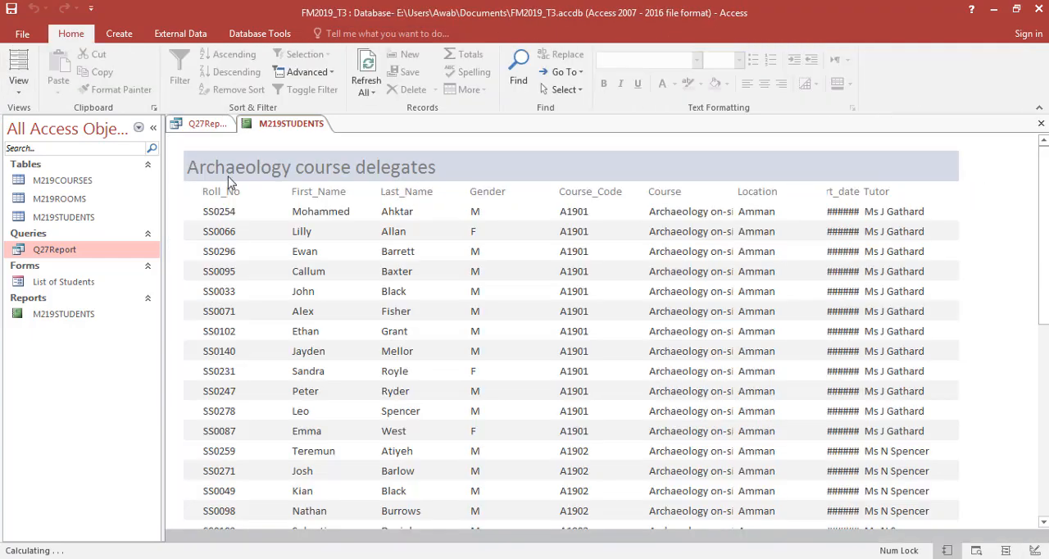
scroll(495, 469, down, 10)
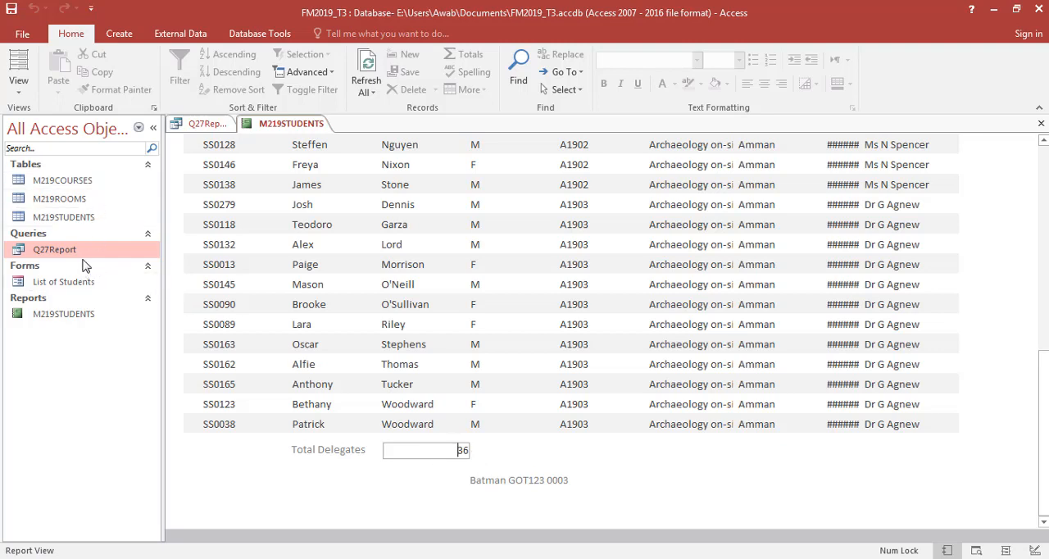
click(205, 127)
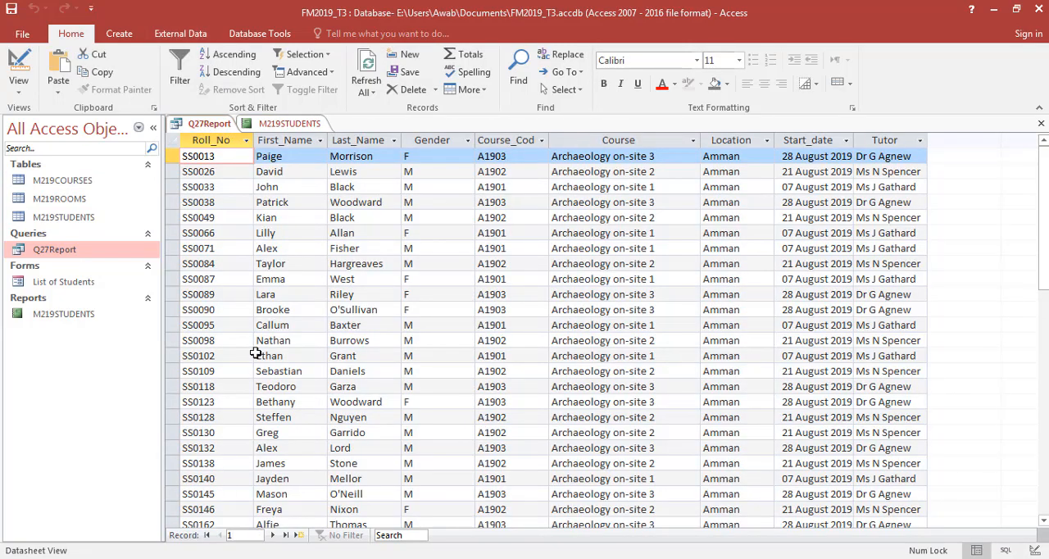
click(287, 123)
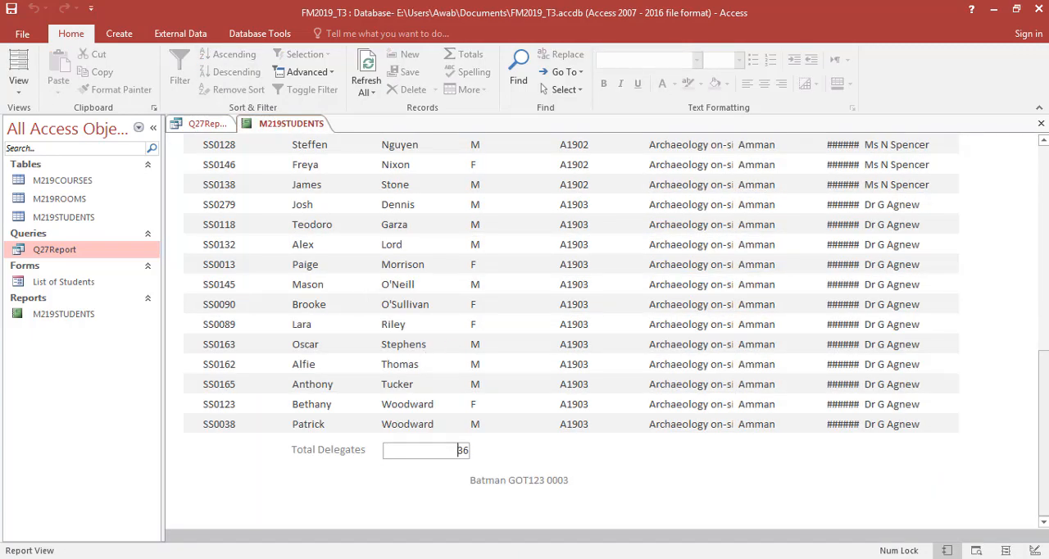
mouse_move(1045, 417)
mouse_down()
mouse_move(1044, 392)
mouse_move(1045, 425)
mouse_up()
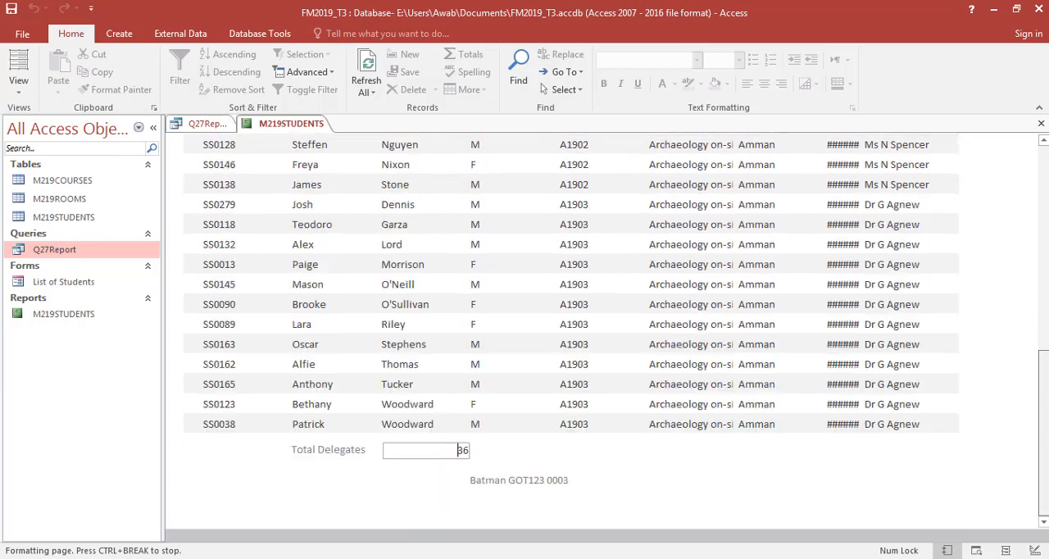
- Read the remaining question 27 requirements and the Evidence 11 instructions in the exam paper, comparing them with the report
click(503, 485)
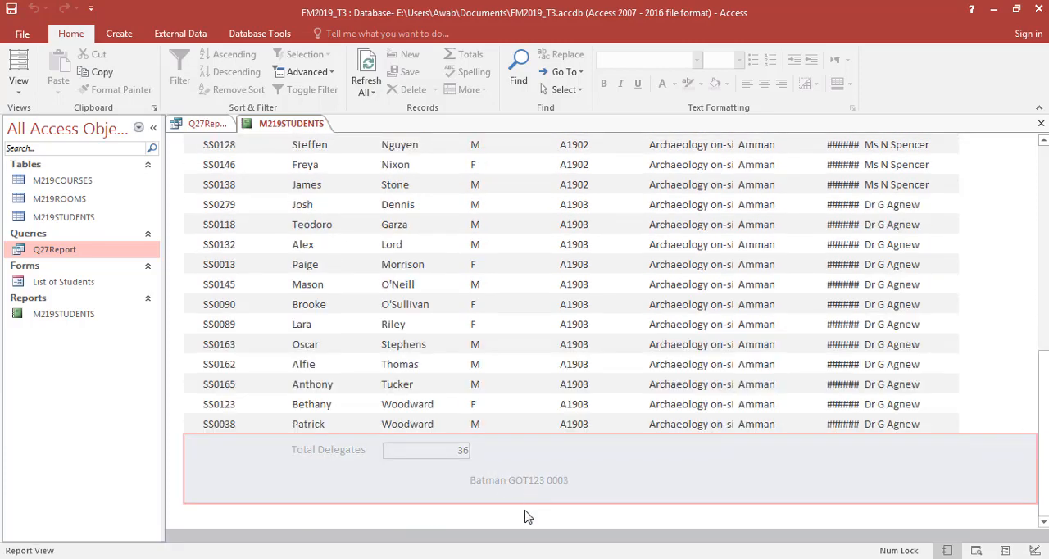
click(968, 341)
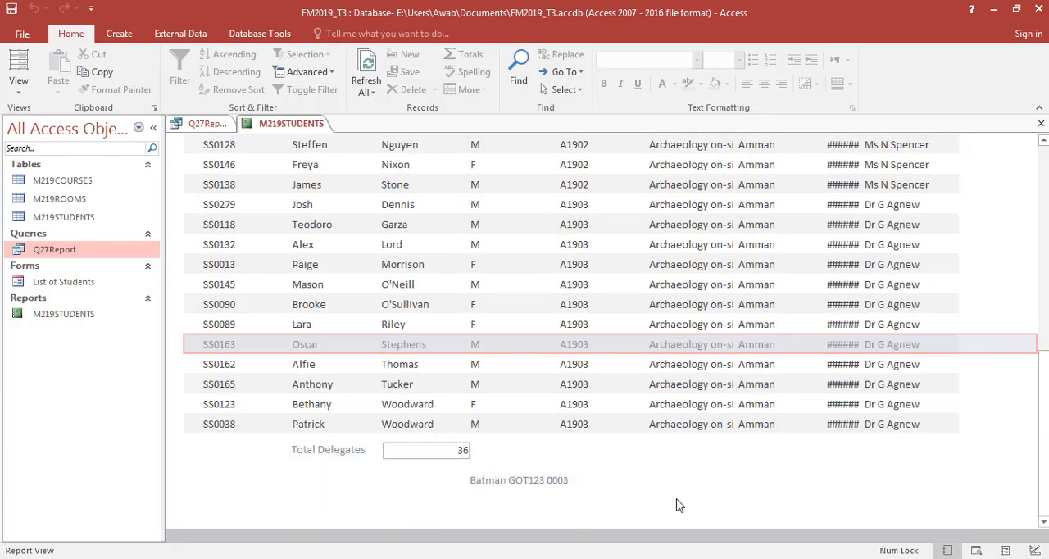
key(alt+Tab)
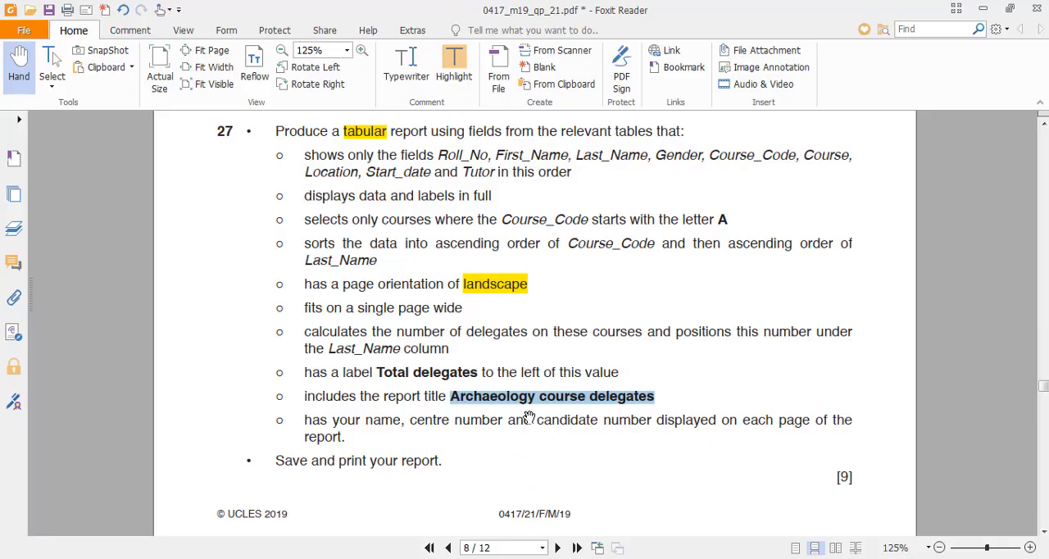
scroll(596, 458, down, 2)
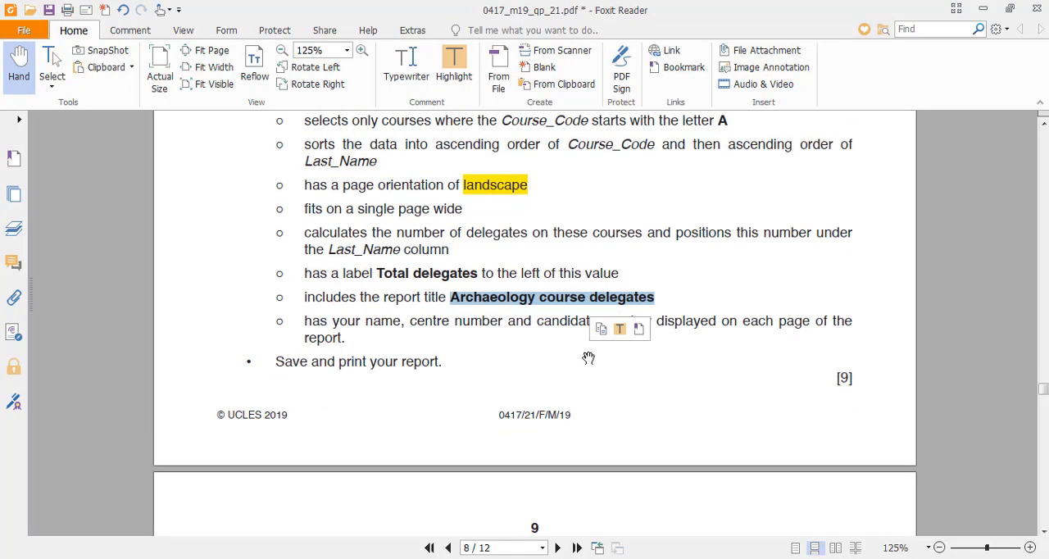
click(557, 424)
key(alt+Tab)
key(alt+Tab)
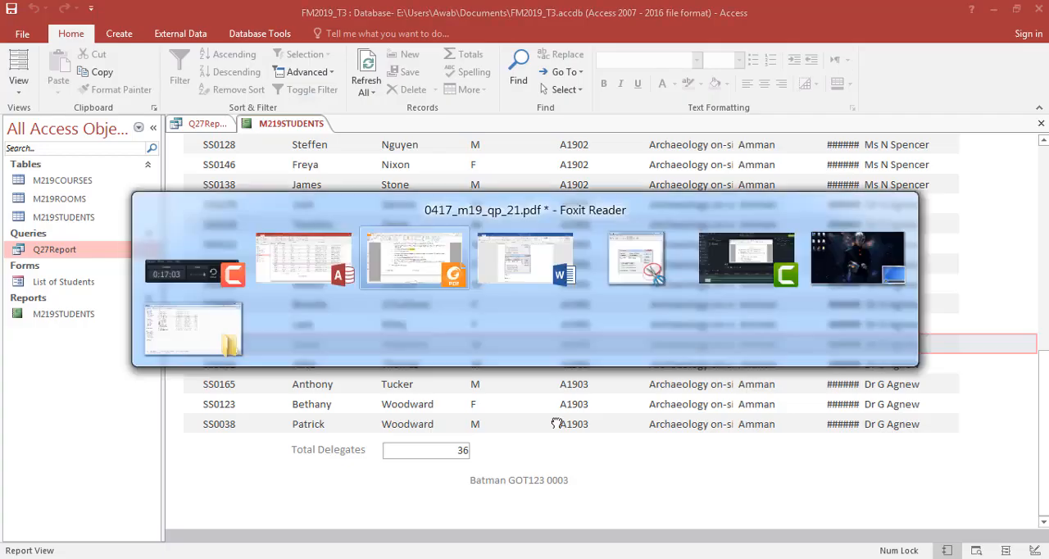
scroll(611, 406, down, 5)
scroll(611, 405, down, 1)
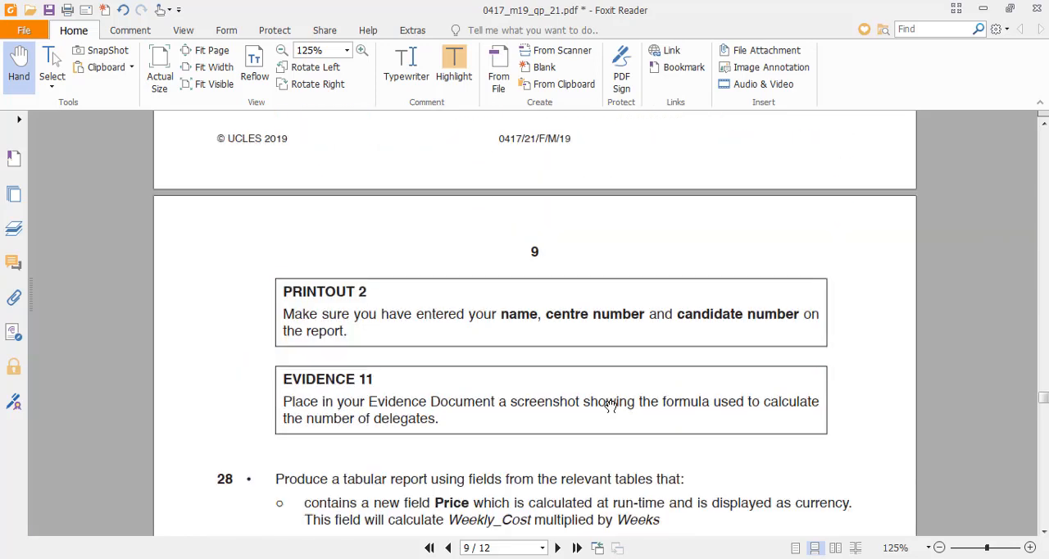
scroll(554, 386, down, 1)
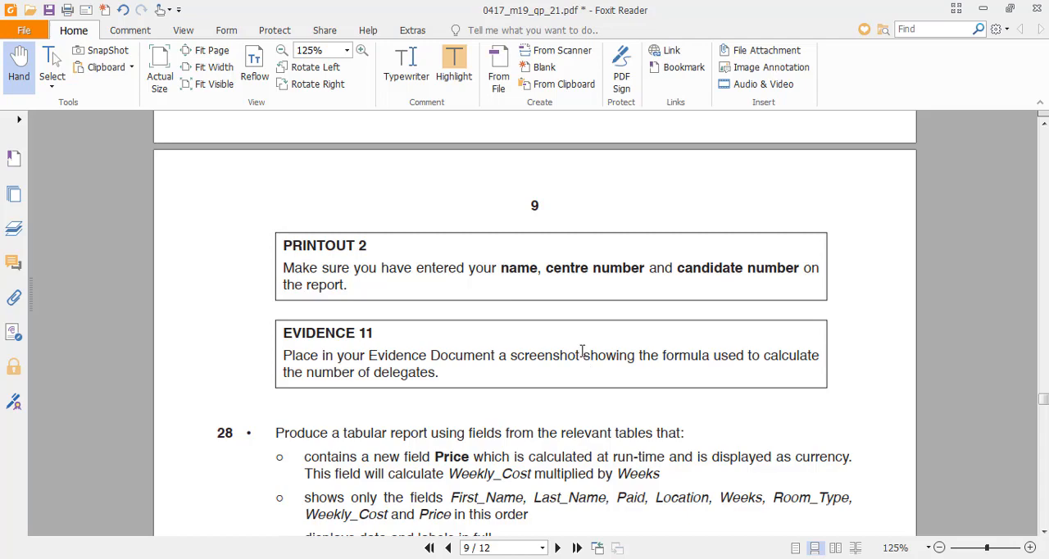
drag(583, 355, 595, 374)
- Switch the report in Access to Design View and snip its Detail and Report Footer sections, including the =Count([Gender]) formula
key(alt+Tab)
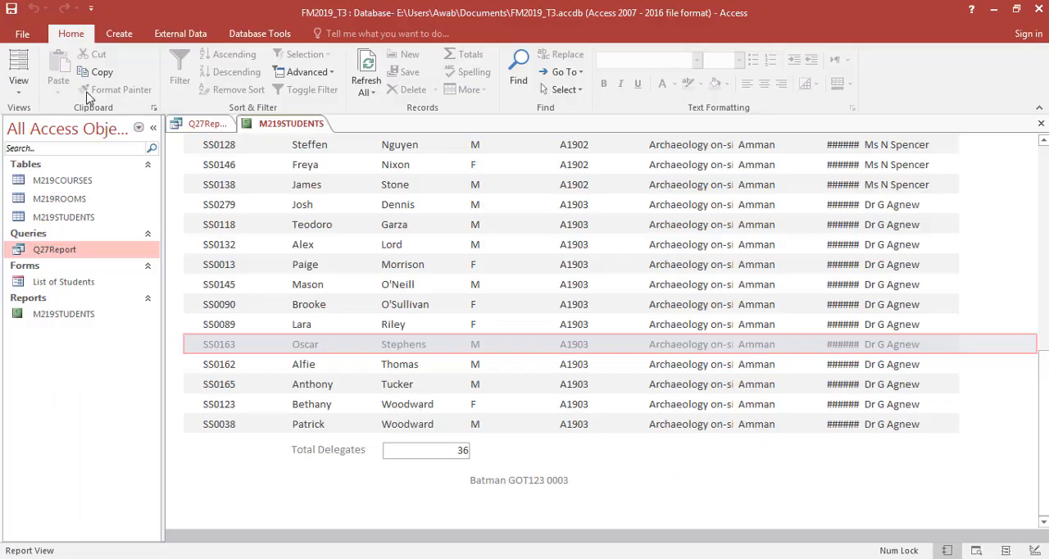
click(18, 86)
click(38, 207)
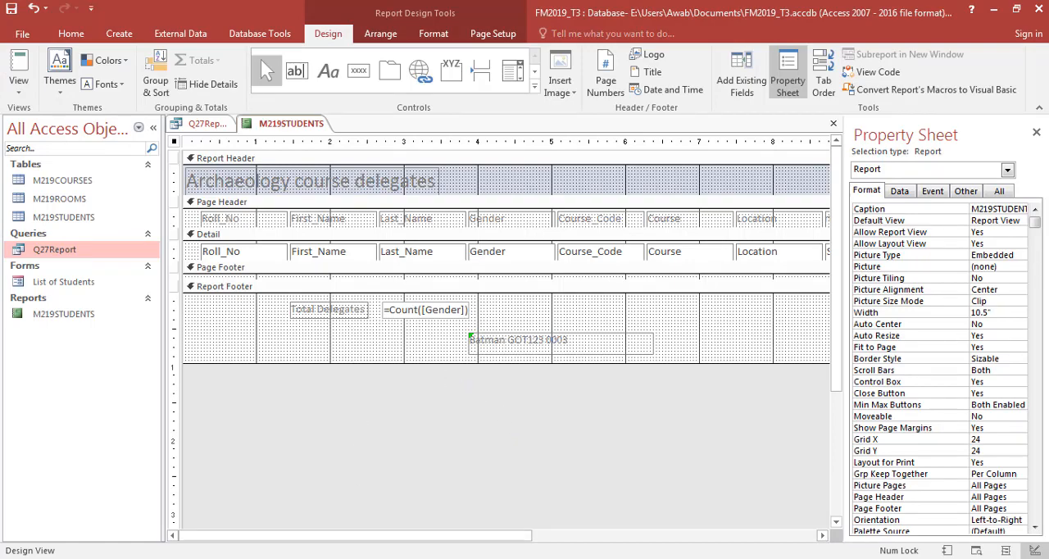
click(271, 558)
key(ctrl+n)
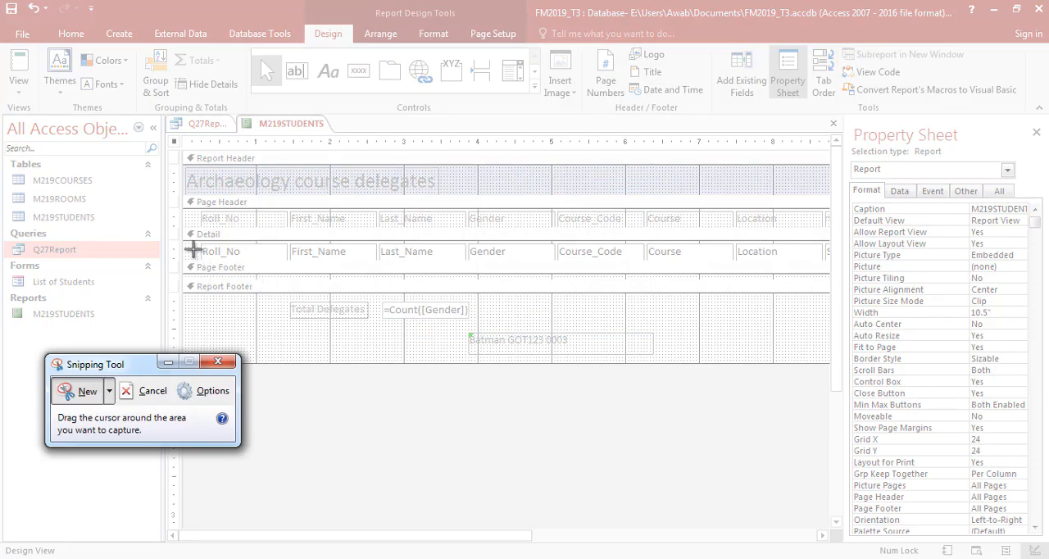
drag(194, 248, 671, 360)
- Paste the formula snip under Evidence 11 in the M219EVIDENCE0003 document in Word
click(318, 557)
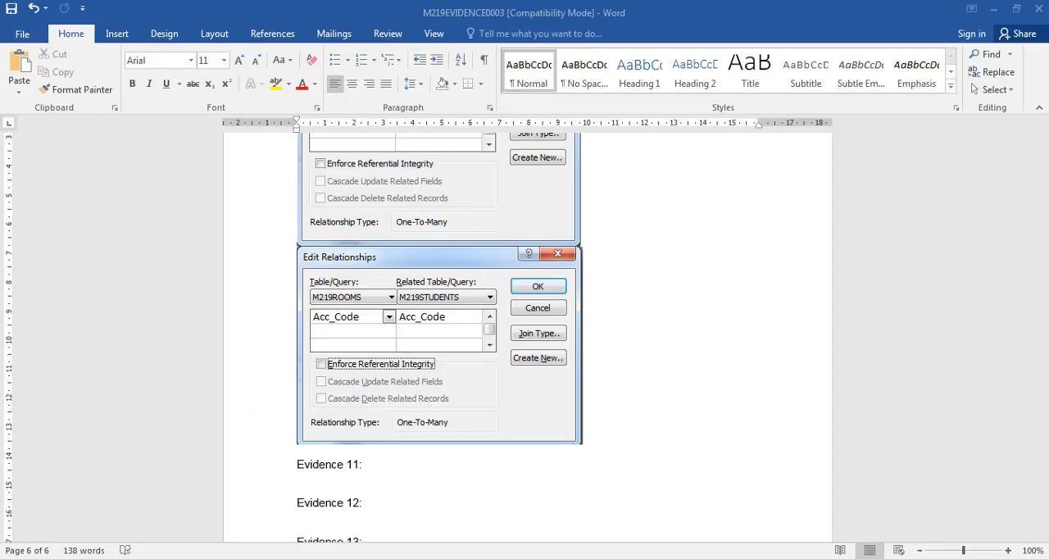
key(ctrl+v)
scroll(399, 457, down, 2)
scroll(399, 457, down, 1)
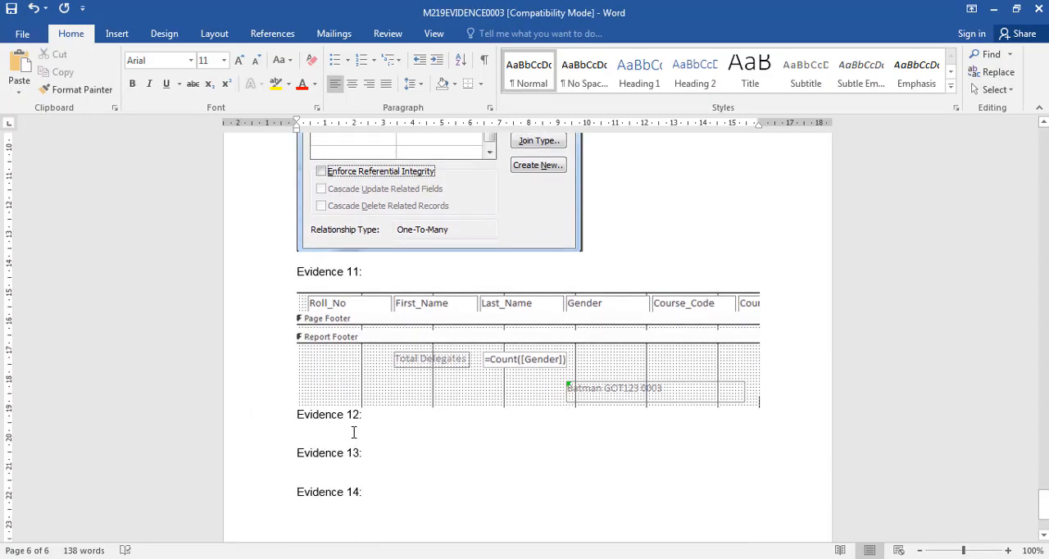
- In question 28 of the exam paper, highlight "tabular" and "new field Price which is calculated at run-time", saving the PDF
click(619, 556)
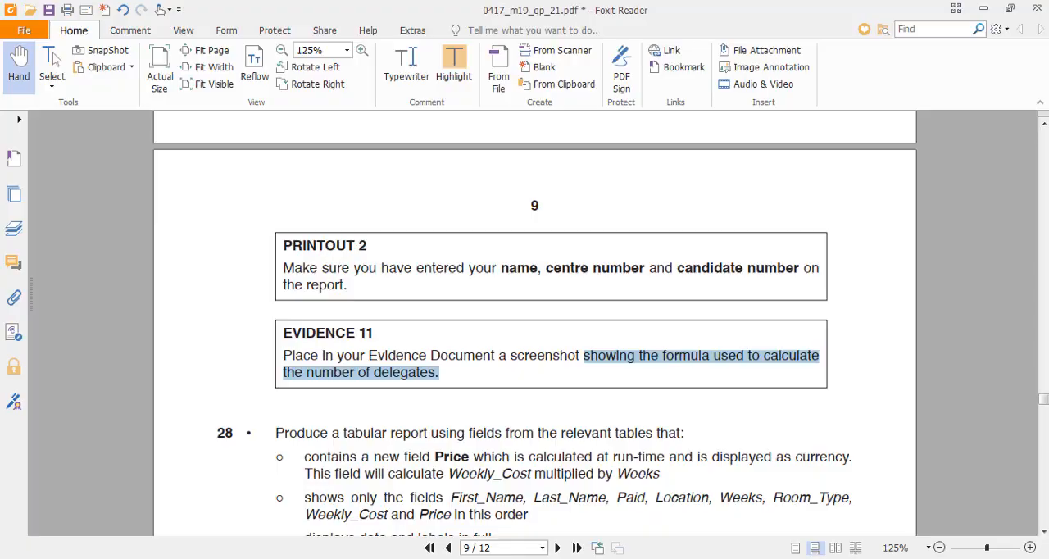
click(621, 557)
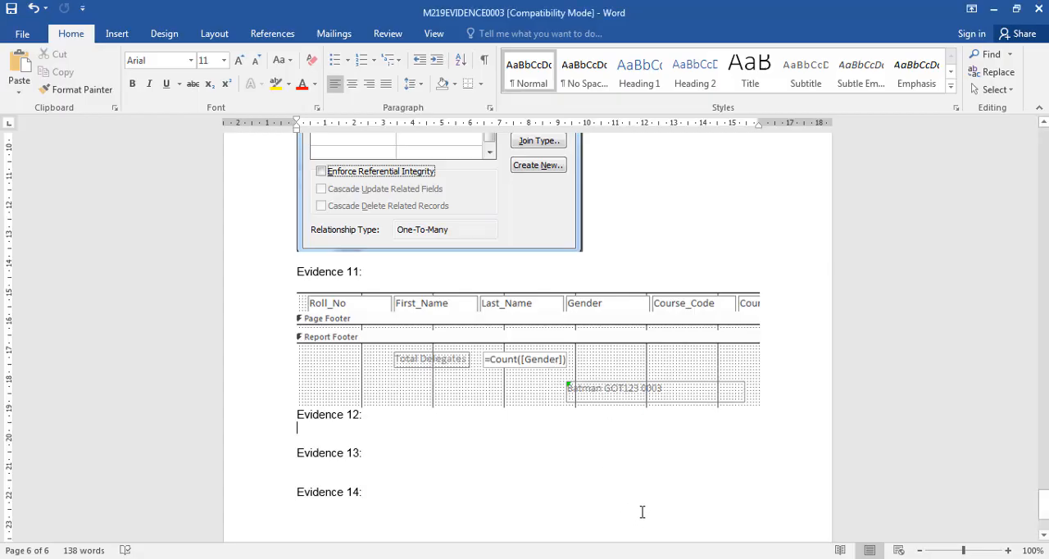
click(621, 558)
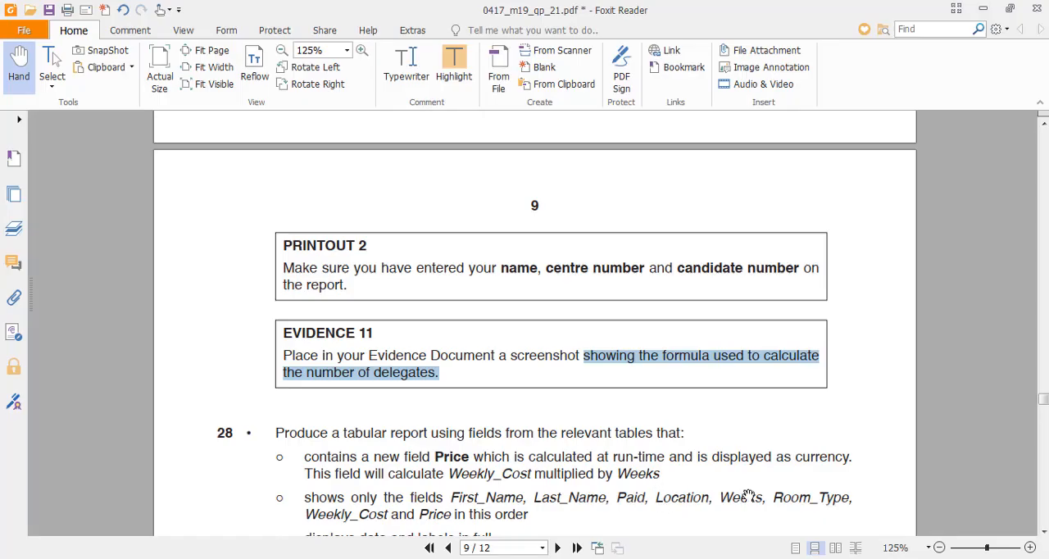
click(754, 557)
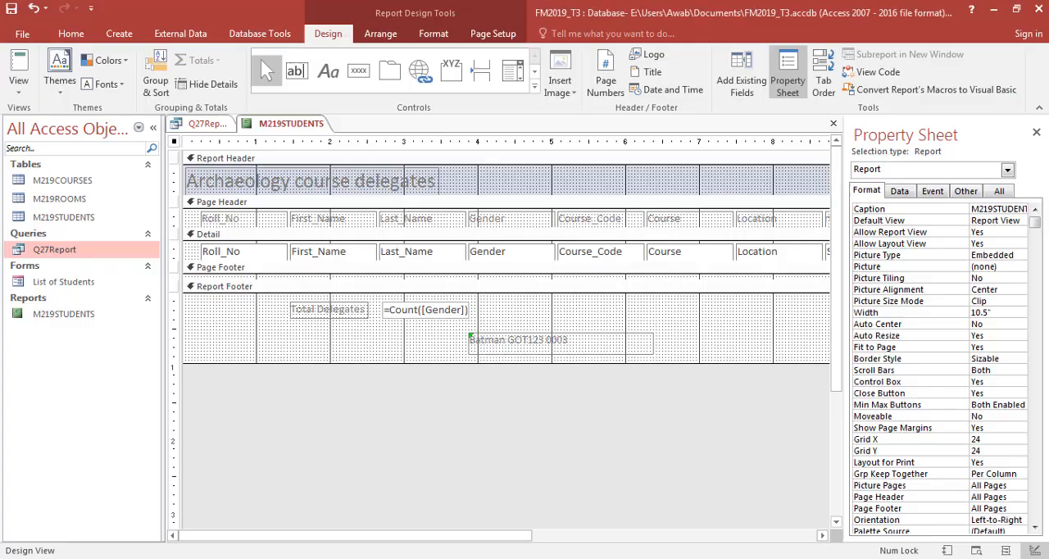
click(620, 558)
scroll(464, 414, down, 4)
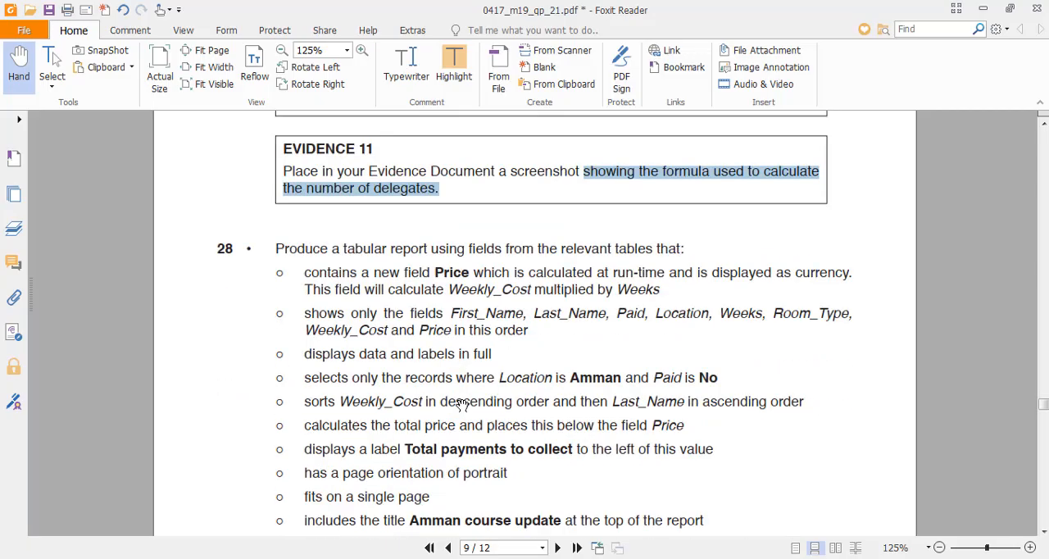
scroll(435, 377, down, 1)
double_click(361, 202)
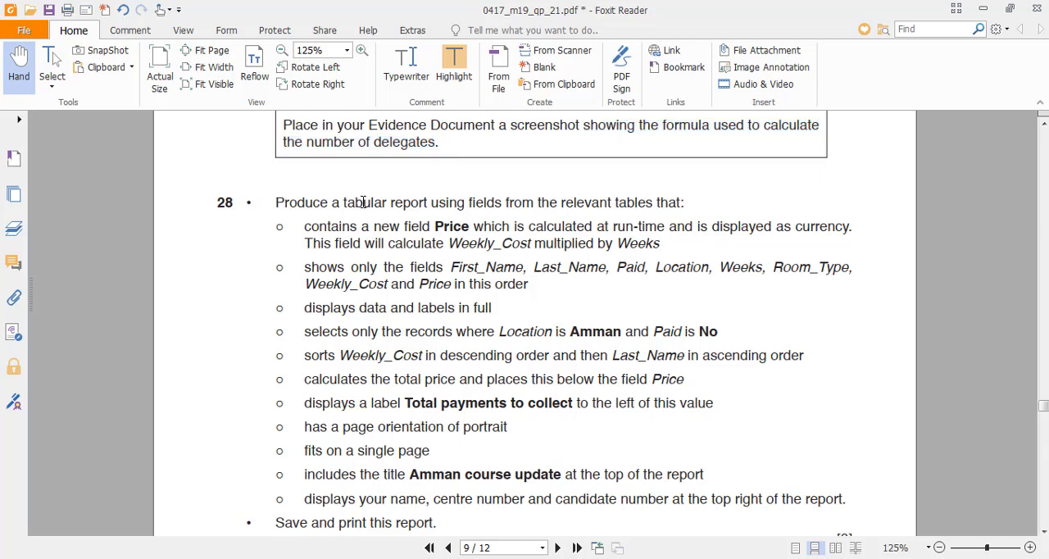
click(454, 66)
key(ctrl+s)
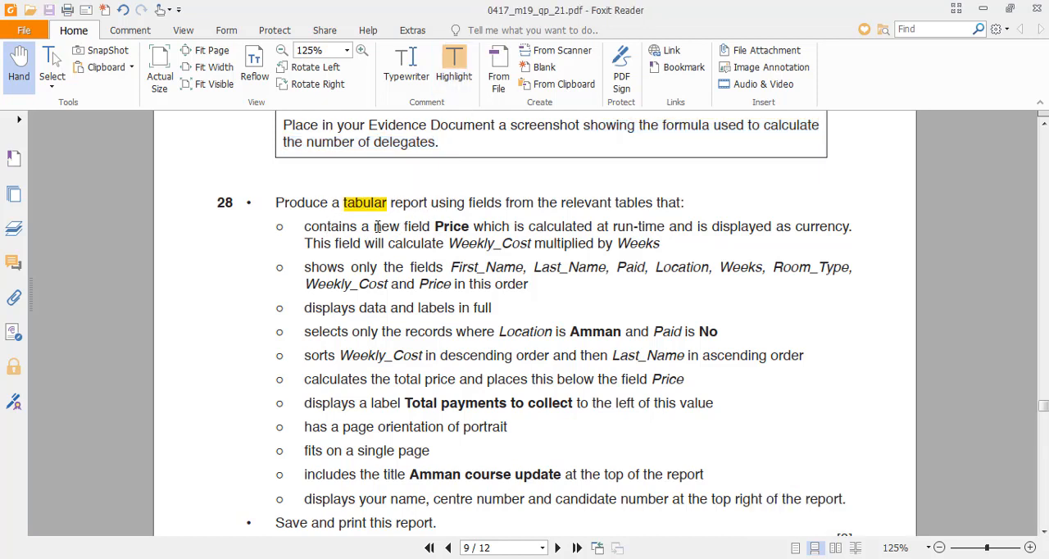
drag(375, 227, 666, 227)
click(454, 66)
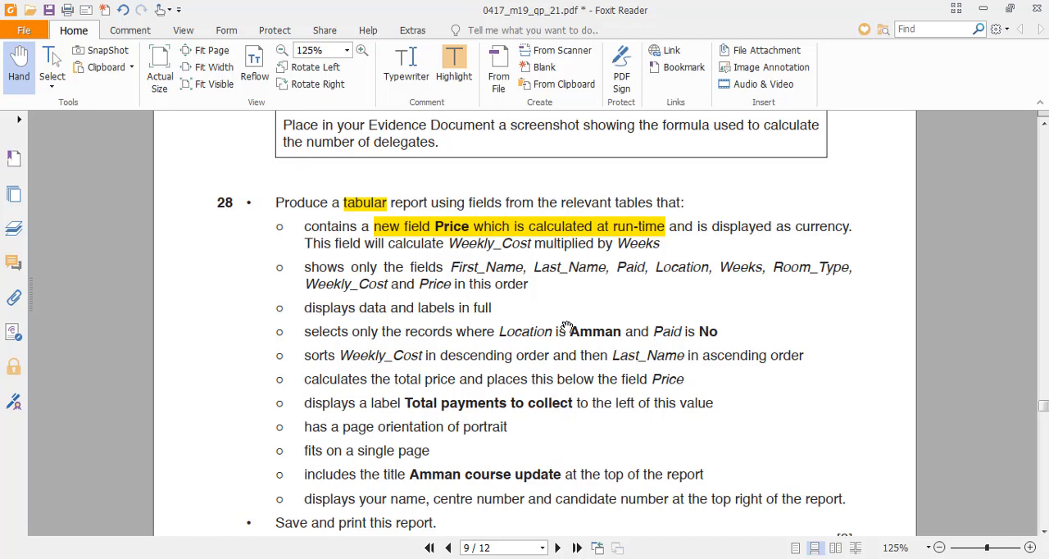
- Switch back to Access and close the M219STUDENTS report and the Q27Report query
key(alt+Tab)
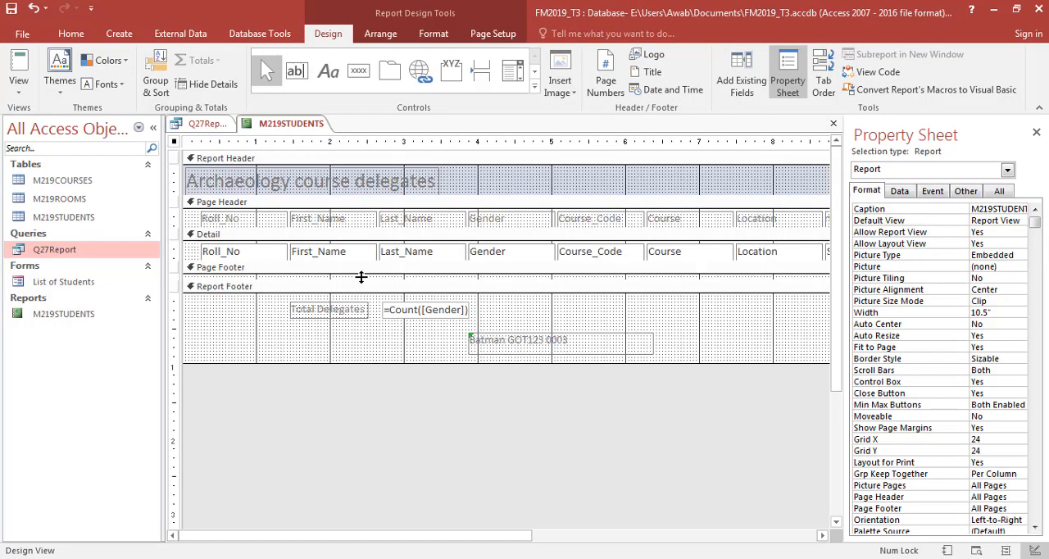
click(257, 126)
key(ctrl+w)
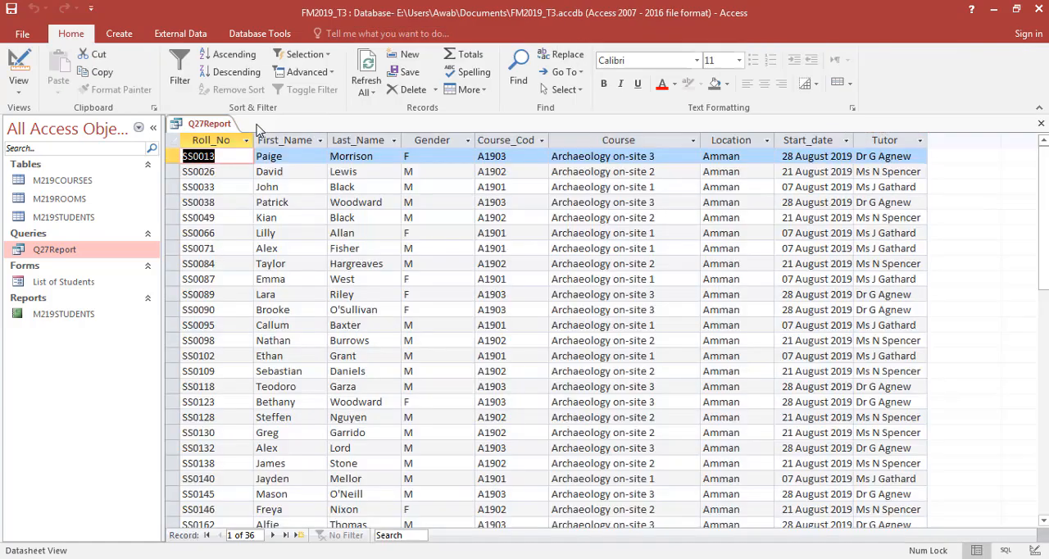
key(ctrl+w)
- Create a new query in Design View containing the M219COURSES, M219ROOMS and M219STUDENTS tables
click(120, 37)
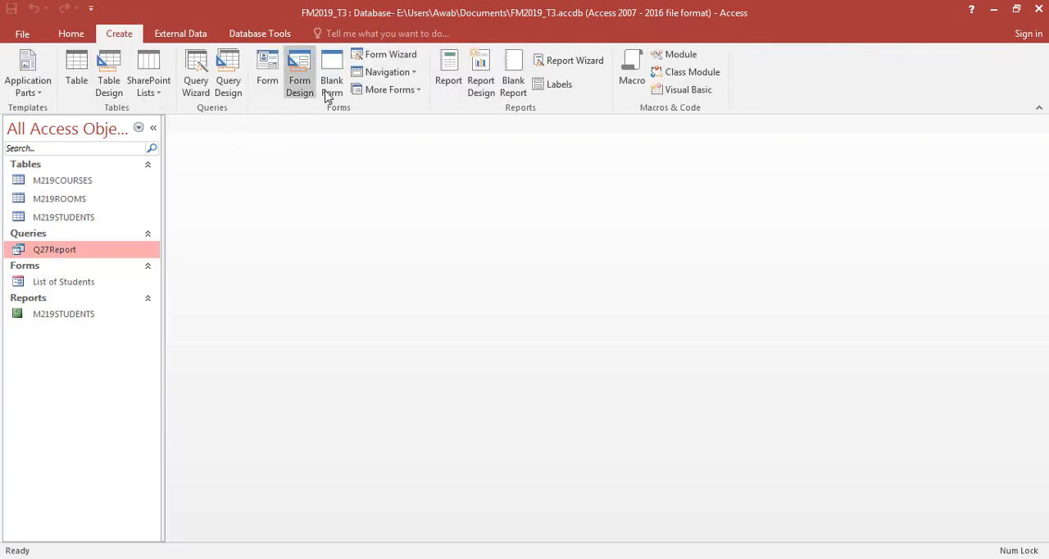
click(232, 96)
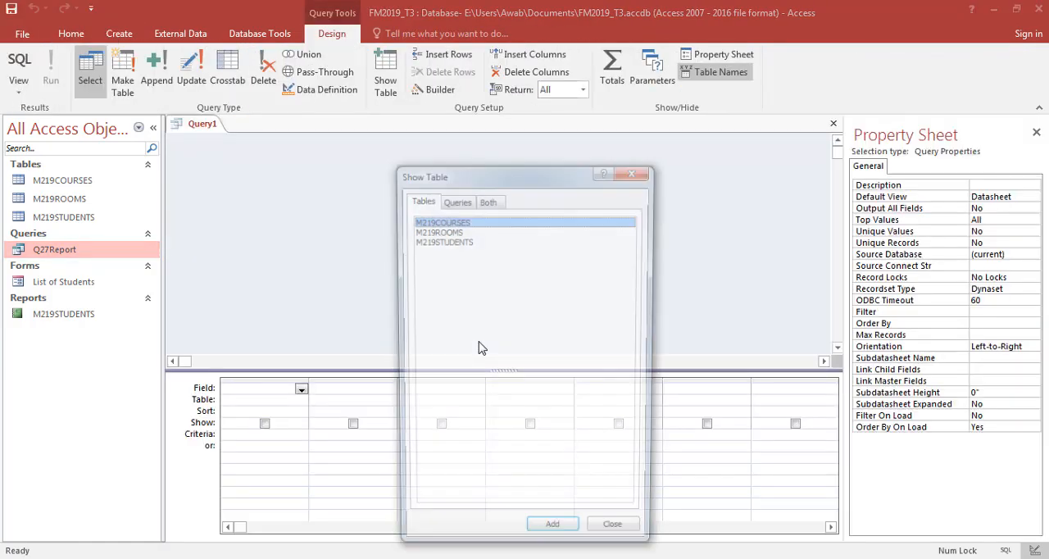
drag(481, 346, 485, 205)
click(564, 540)
click(619, 540)
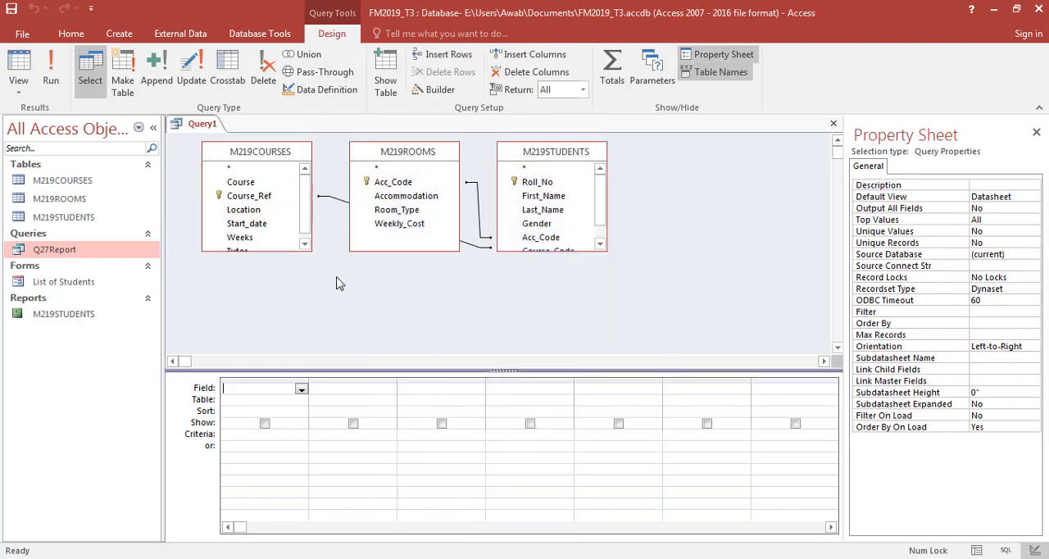
- Enlarge the M219COURSES and M219STUDENTS field lists to show every field, and position M219ROOMS between them
drag(314, 262, 348, 320)
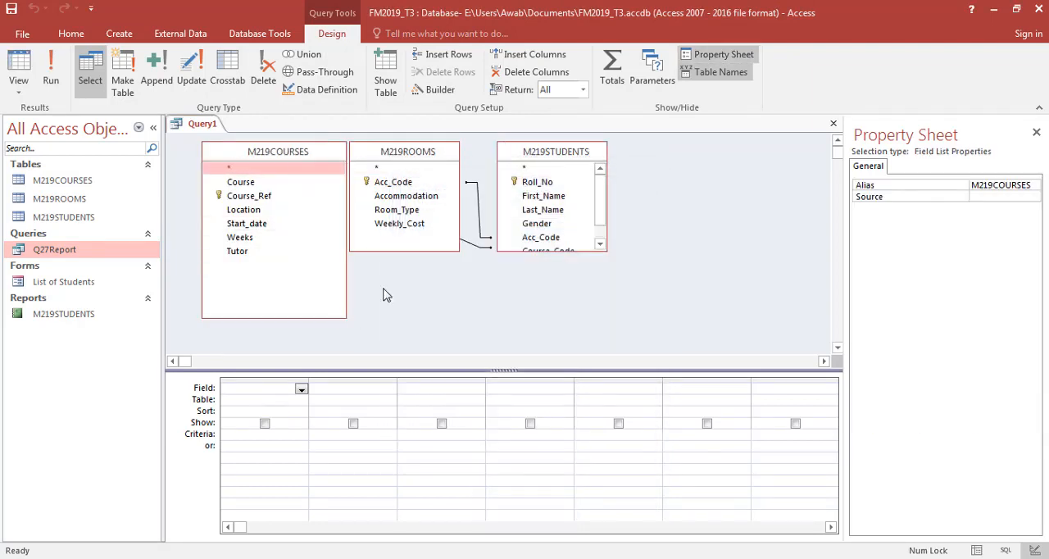
drag(565, 253, 566, 314)
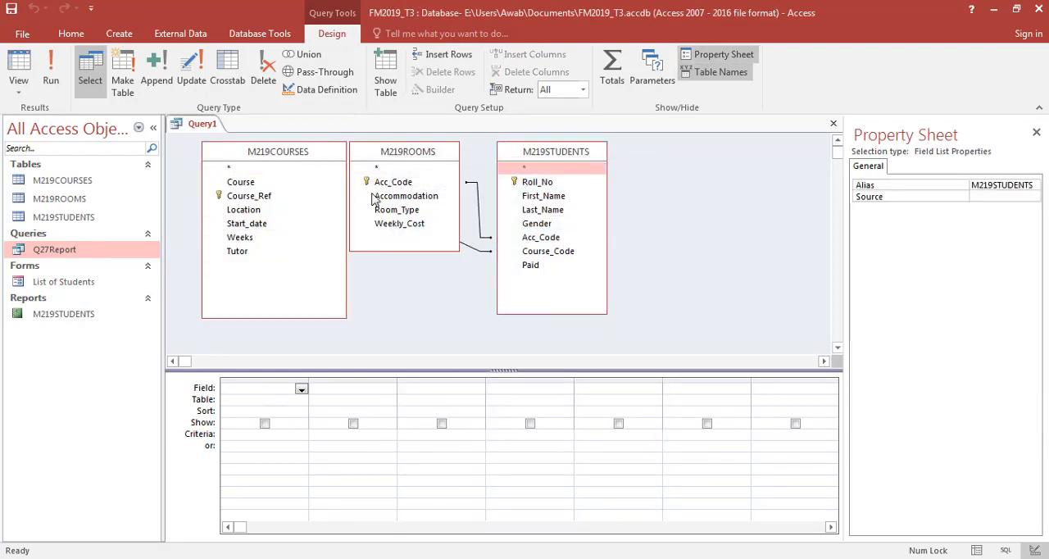
mouse_move(413, 158)
mouse_down()
mouse_move(443, 158)
mouse_move(429, 158)
mouse_up()
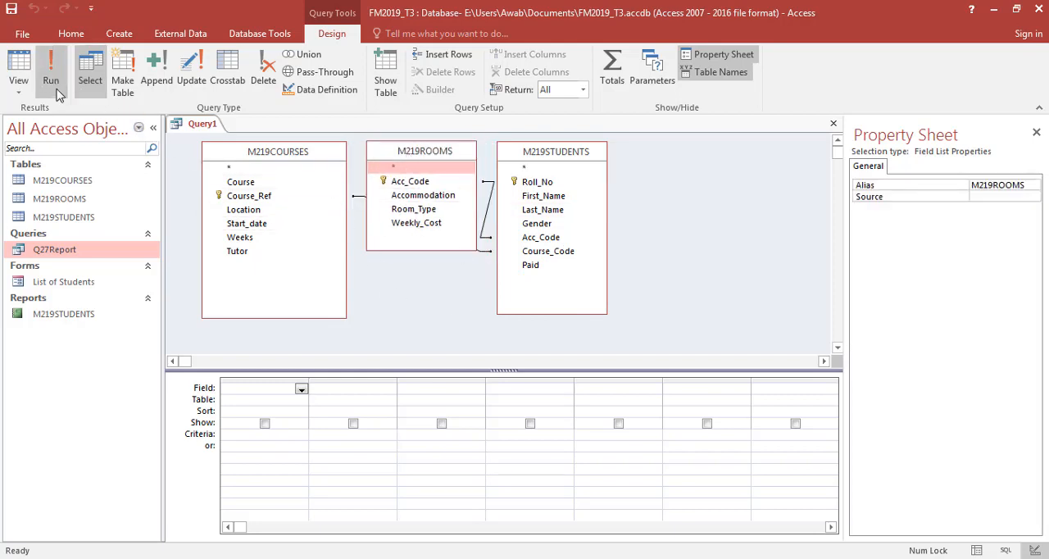
- Following question 28, add First_Name, Last_Name and Paid from M219STUDENTS and Location from M219COURSES to the query, in that order
key(alt+Tab)
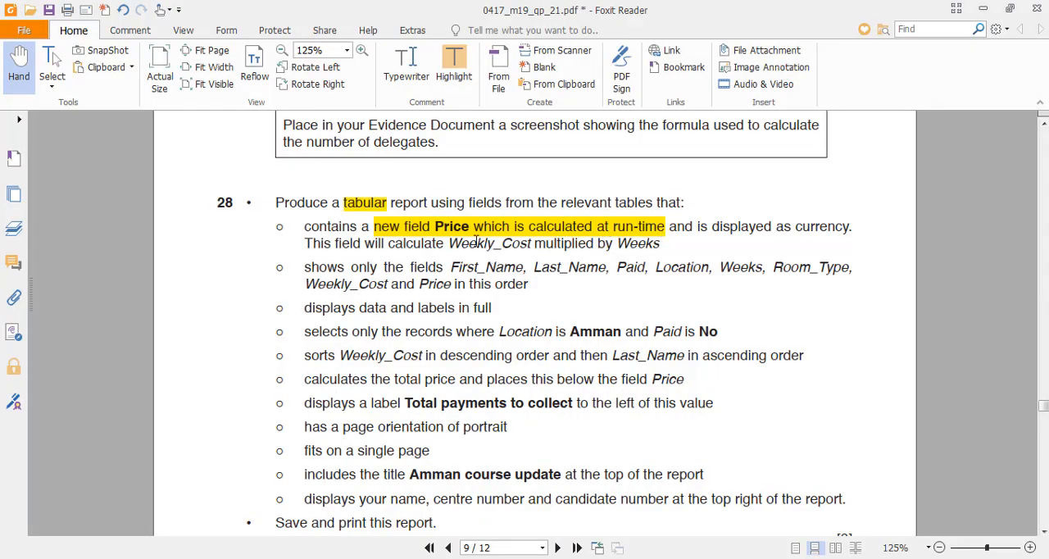
scroll(604, 304, down, 1)
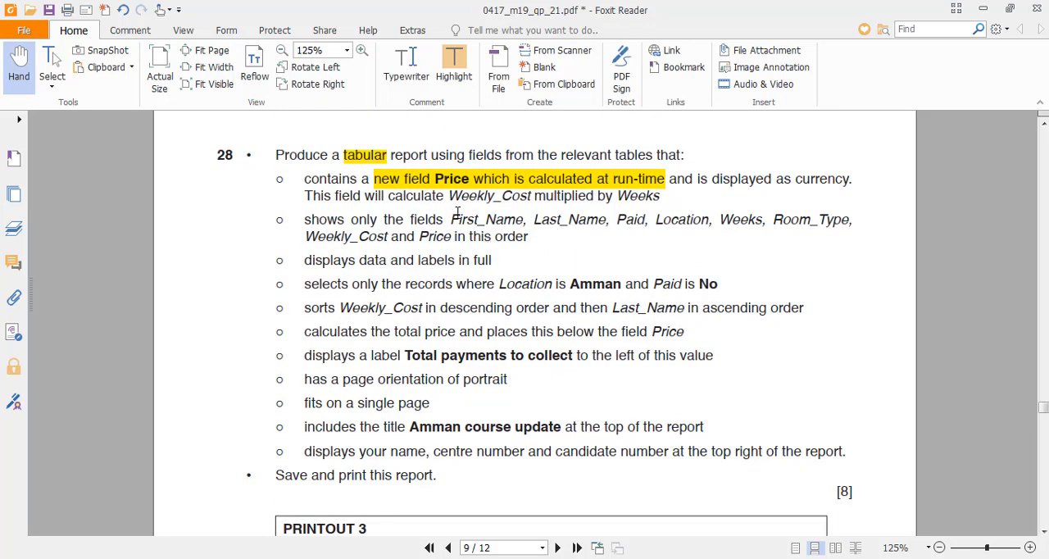
key(alt+Tab)
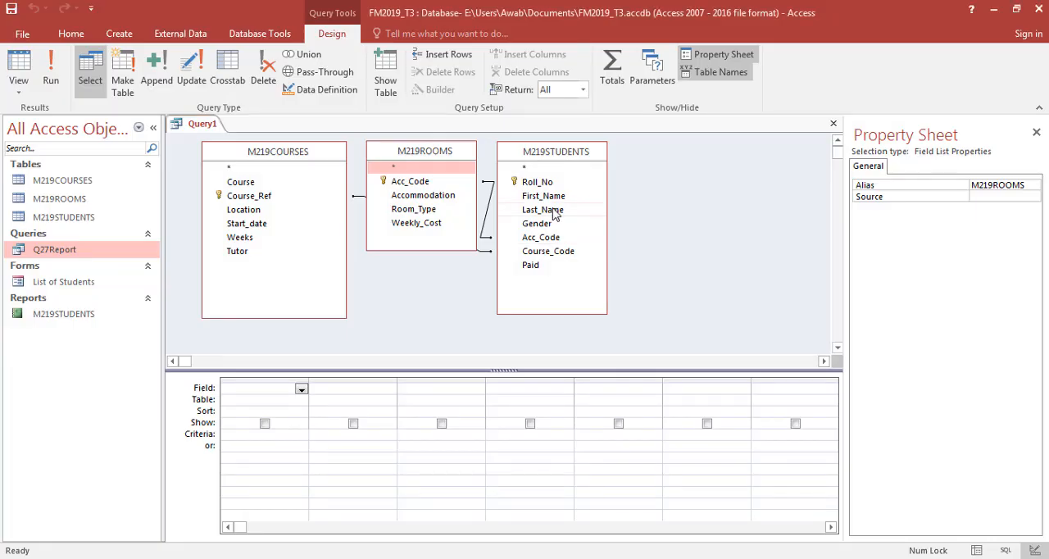
double_click(547, 197)
double_click(555, 212)
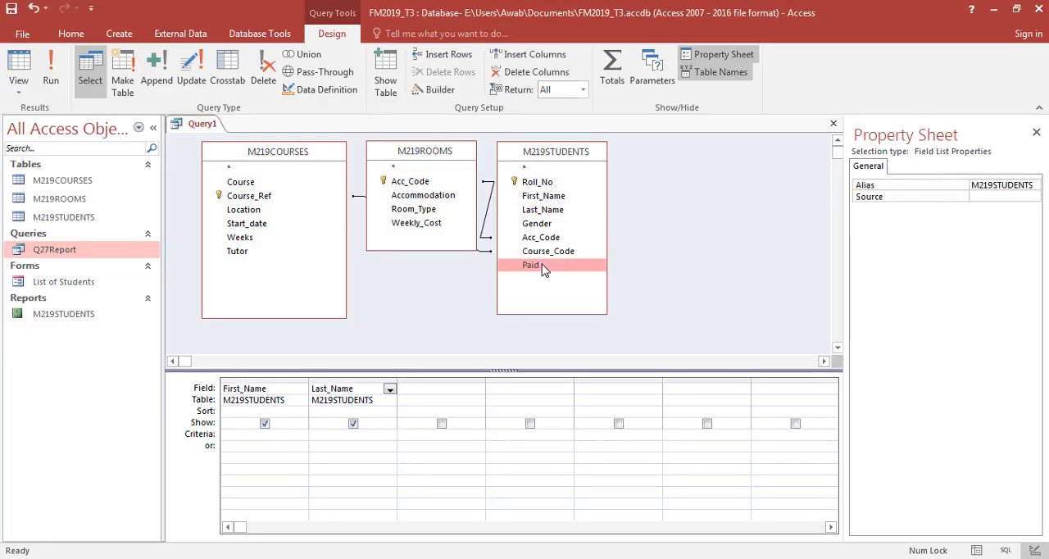
double_click(541, 265)
double_click(254, 211)
- Add Weeks from M219COURSES, followed by Room_Type and Weekly_Cost from M219ROOMS, checking the field order against question 28
key(alt+Tab)
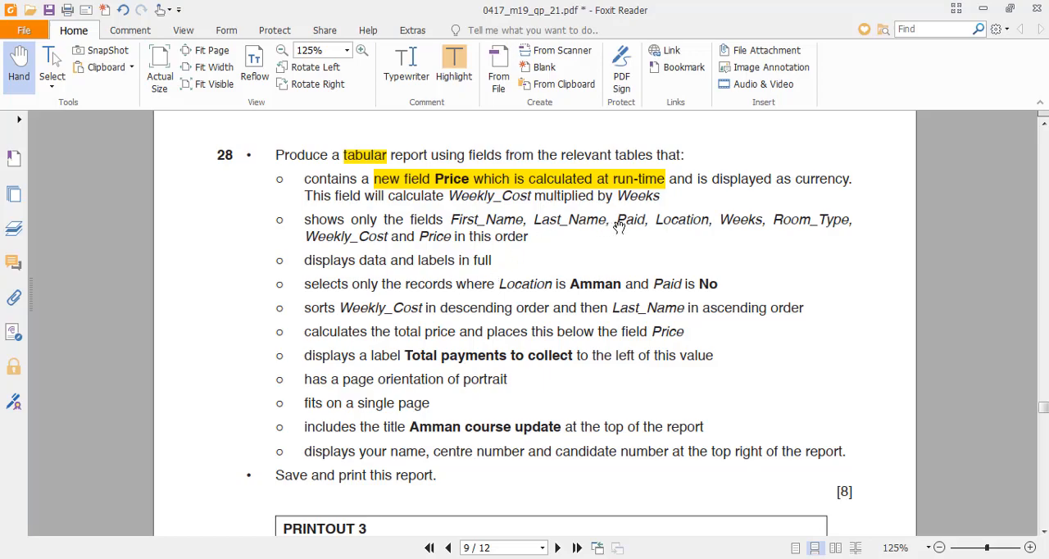
key(alt+Tab)
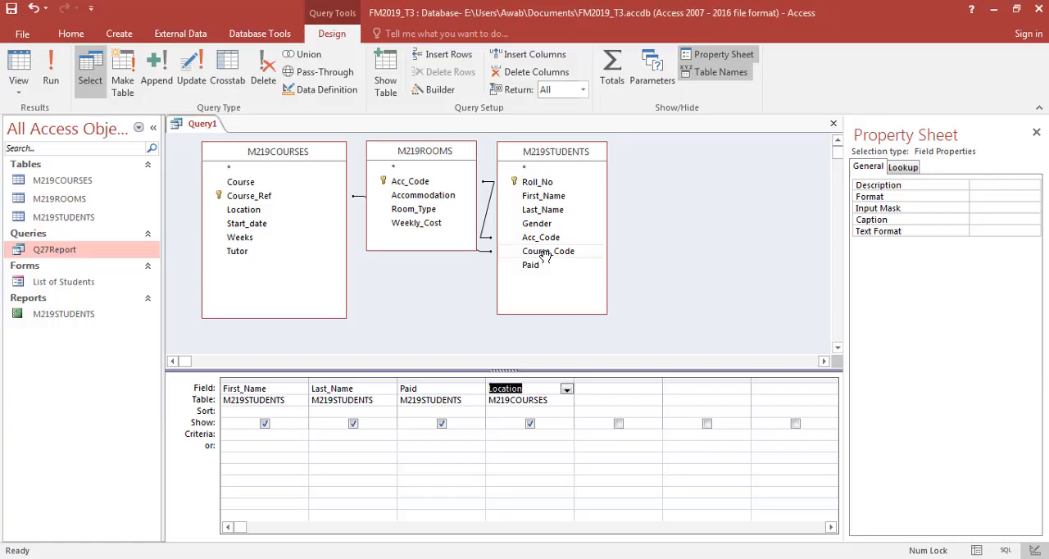
double_click(257, 240)
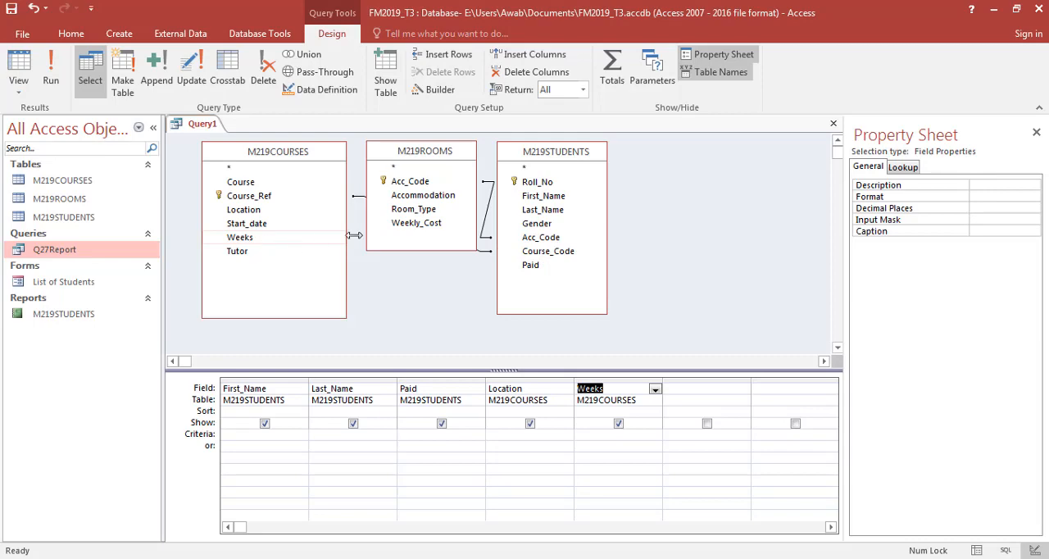
double_click(414, 209)
double_click(417, 223)
key(alt+Tab)
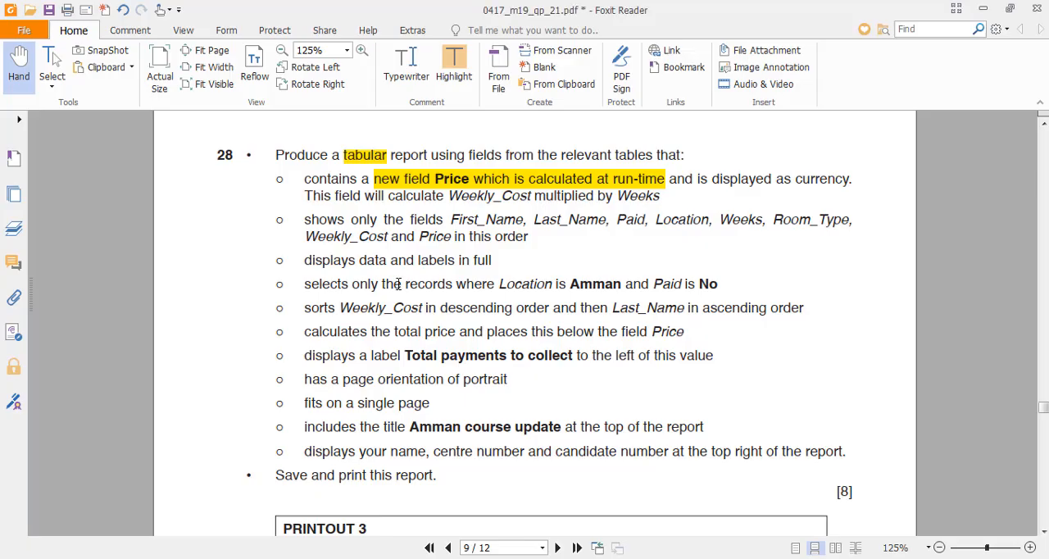
key(alt+Tab)
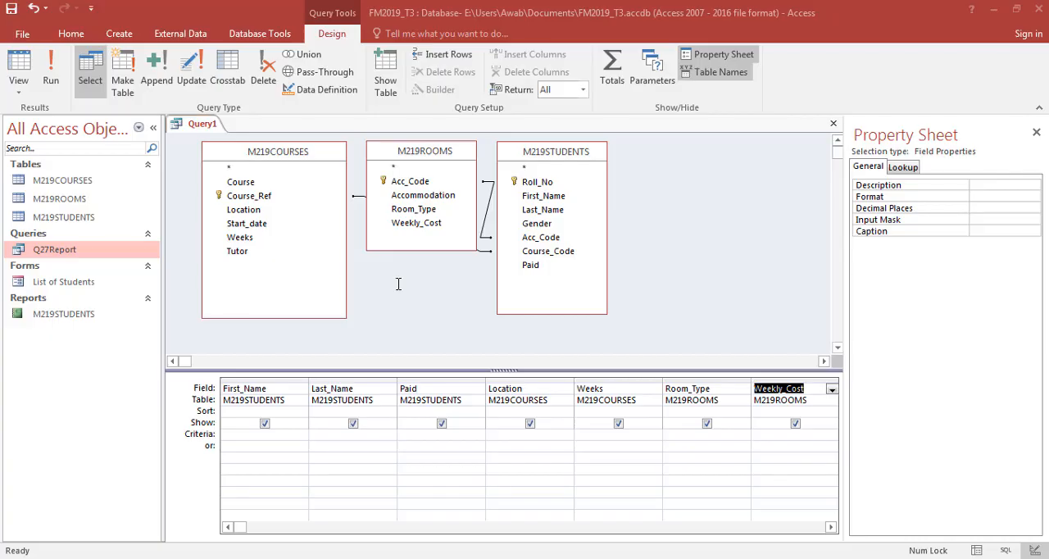
key(alt+Tab)
key(alt+Tab)
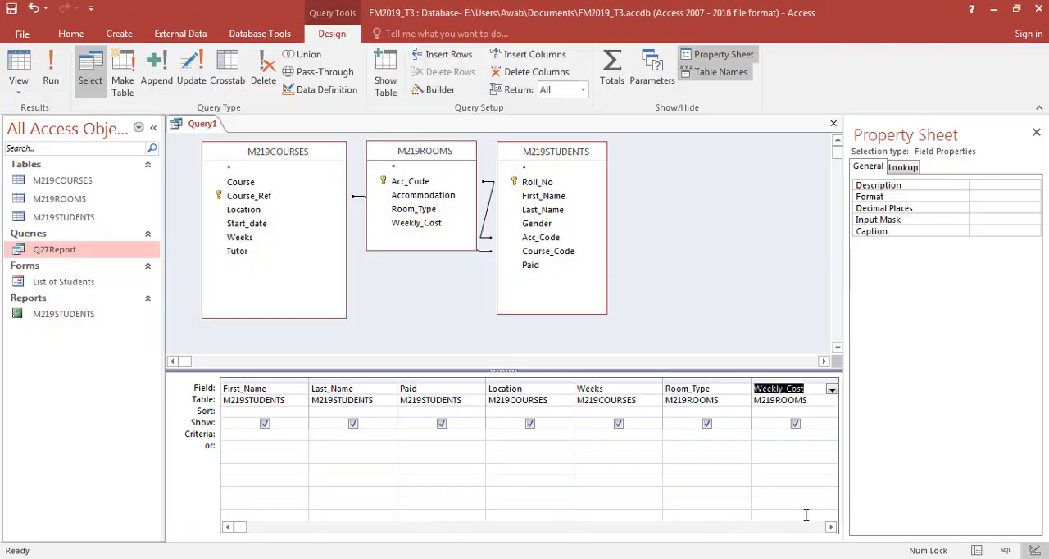
- Consult question 28's record selection and set the query criteria to Amman for Location and No for Paid
click(831, 527)
key(alt+Tab)
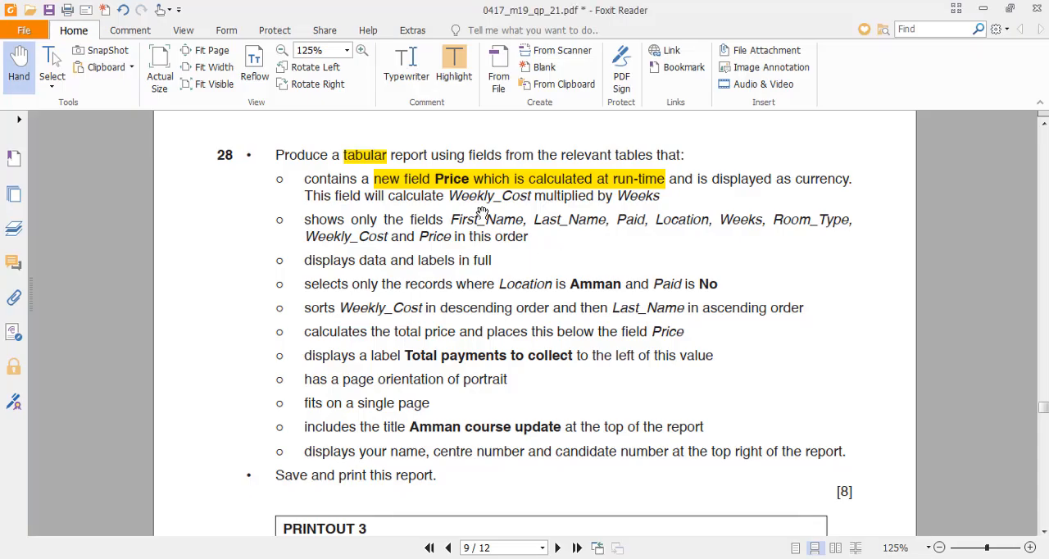
drag(664, 197, 448, 198)
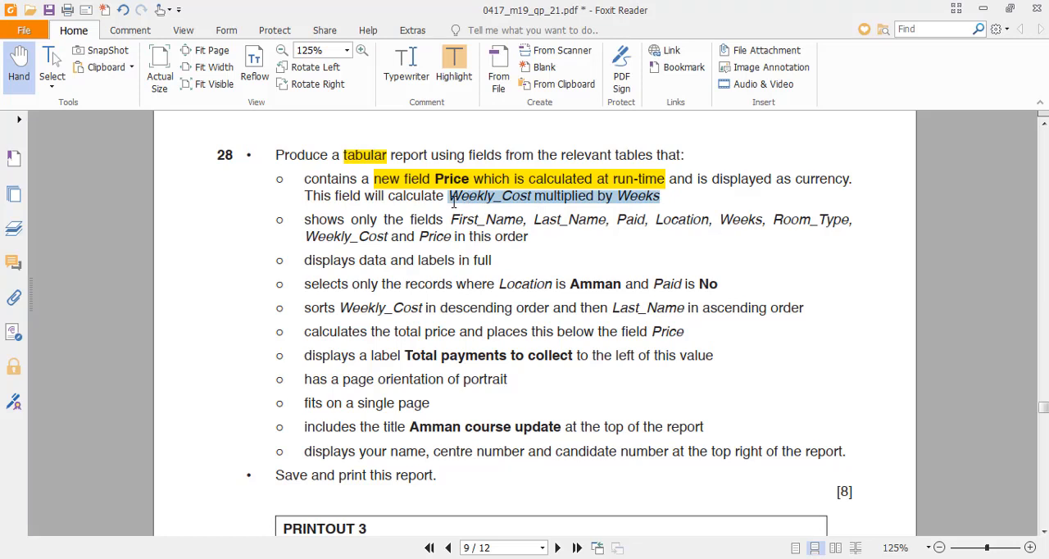
click(336, 255)
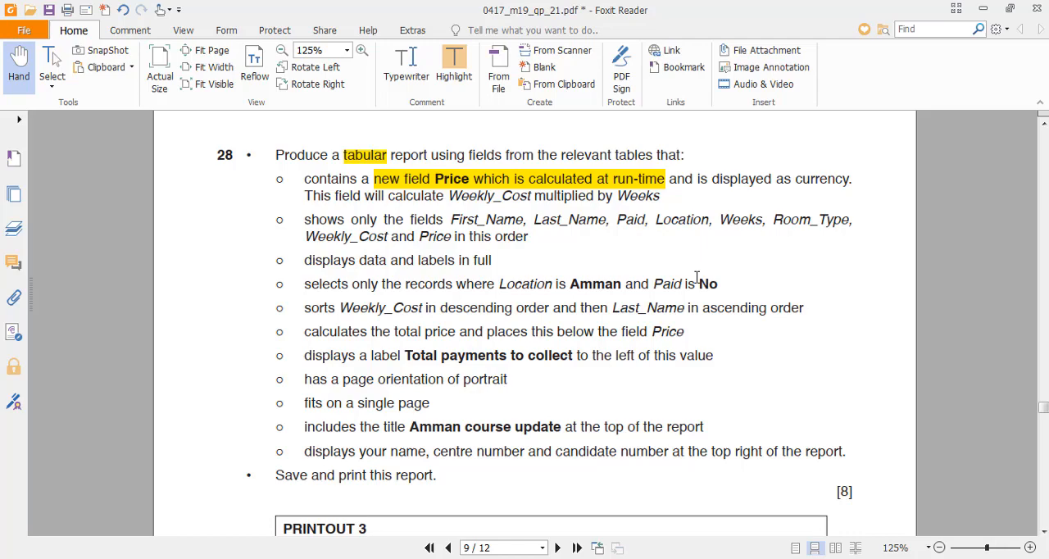
key(alt+Tab)
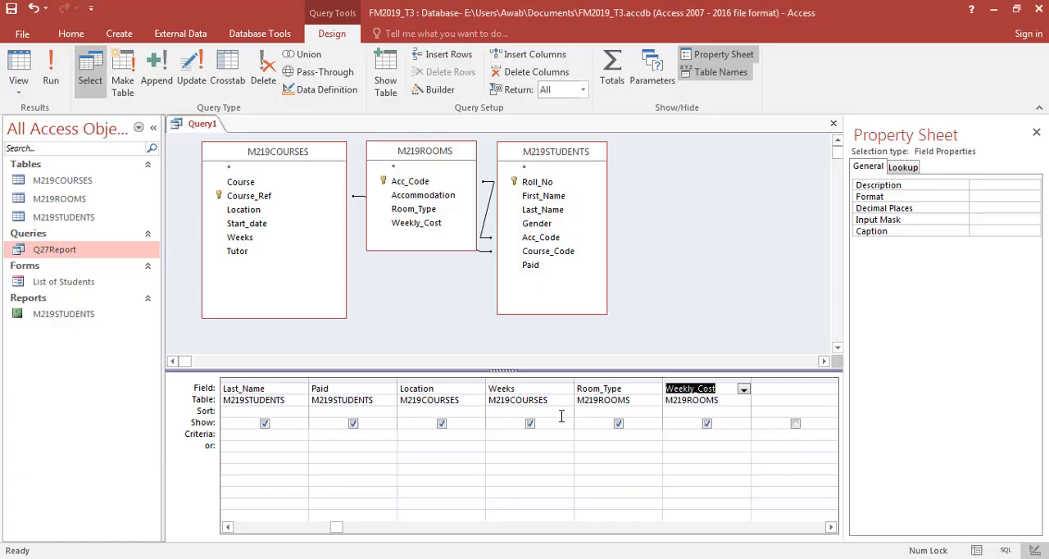
click(425, 434)
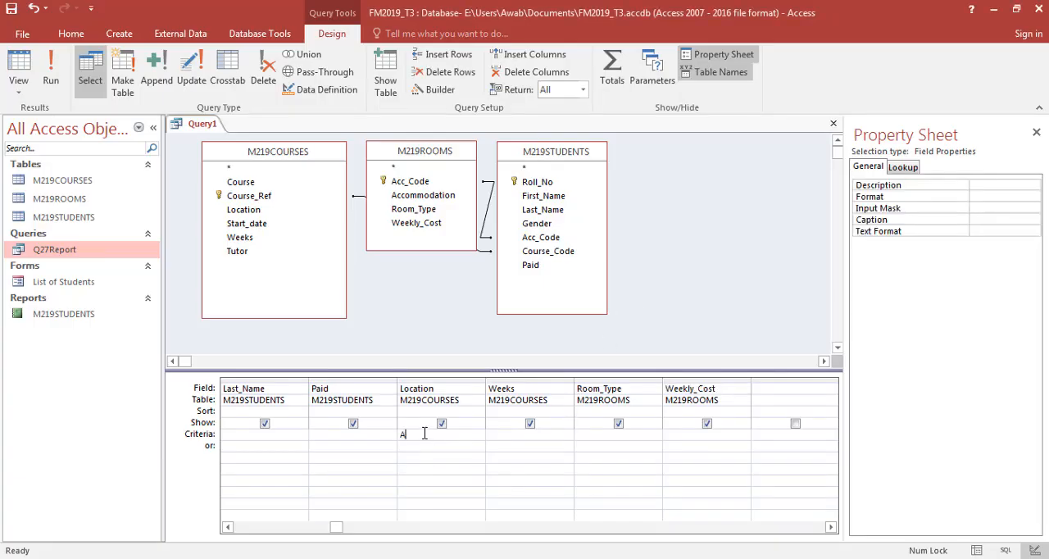
key(alt+Tab)
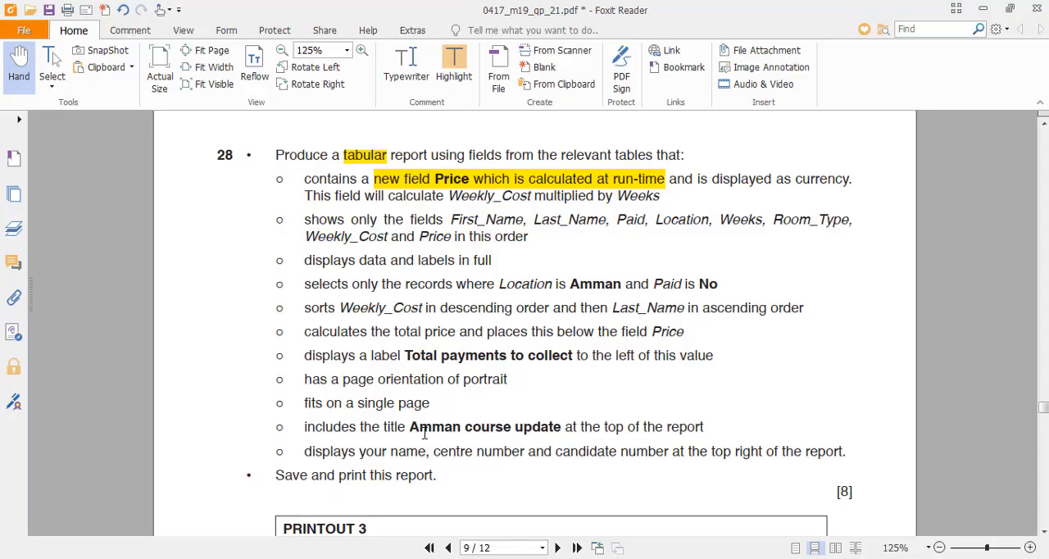
key(alt+Tab)
text(Amman)
key(shift+Tab)
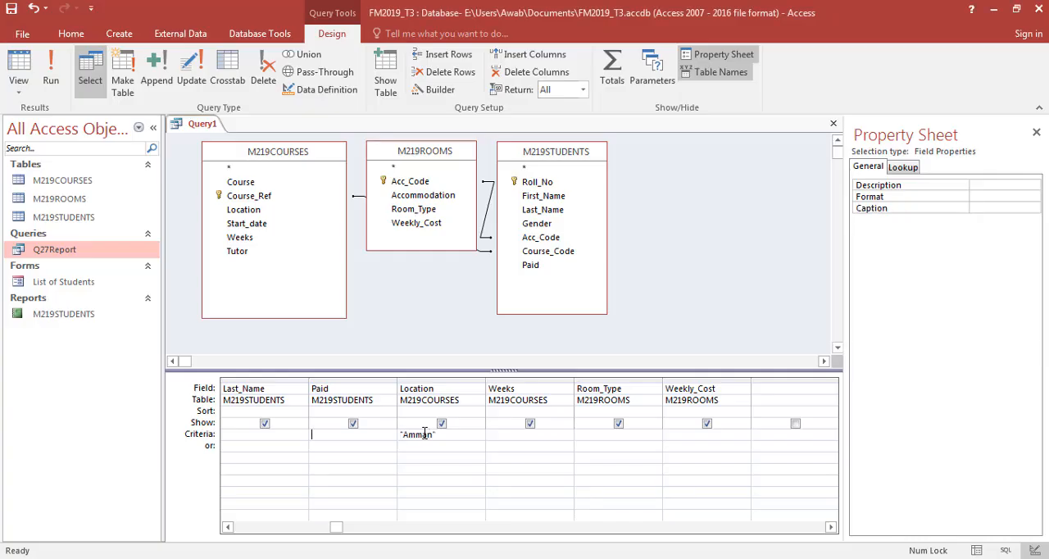
text(No)
key(Tab)
key(Tab)
key(Tab)
key(Tab)
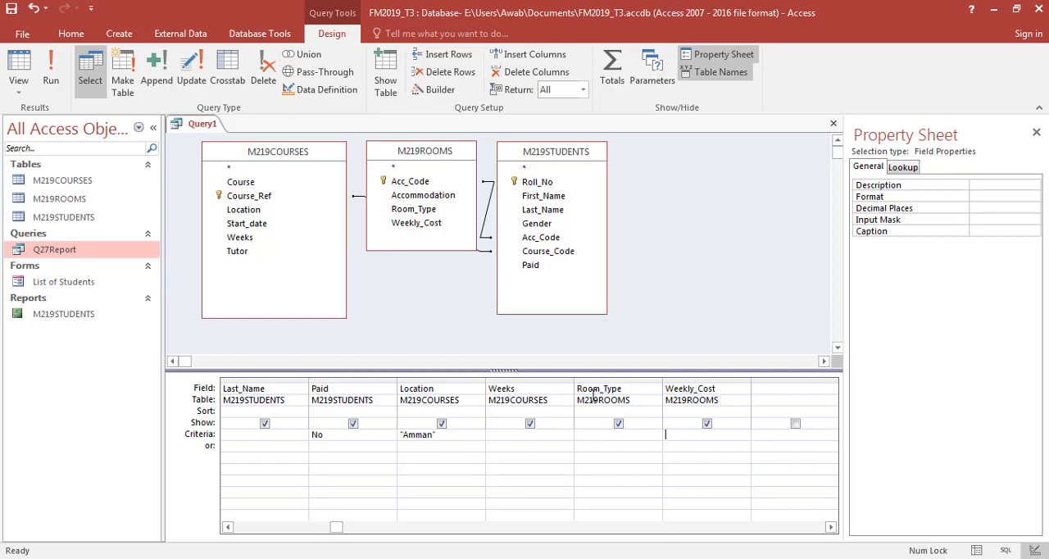
- Start a calculated field in the first empty query column with the expression outline Price: [] * [], consulting question 28
click(796, 389)
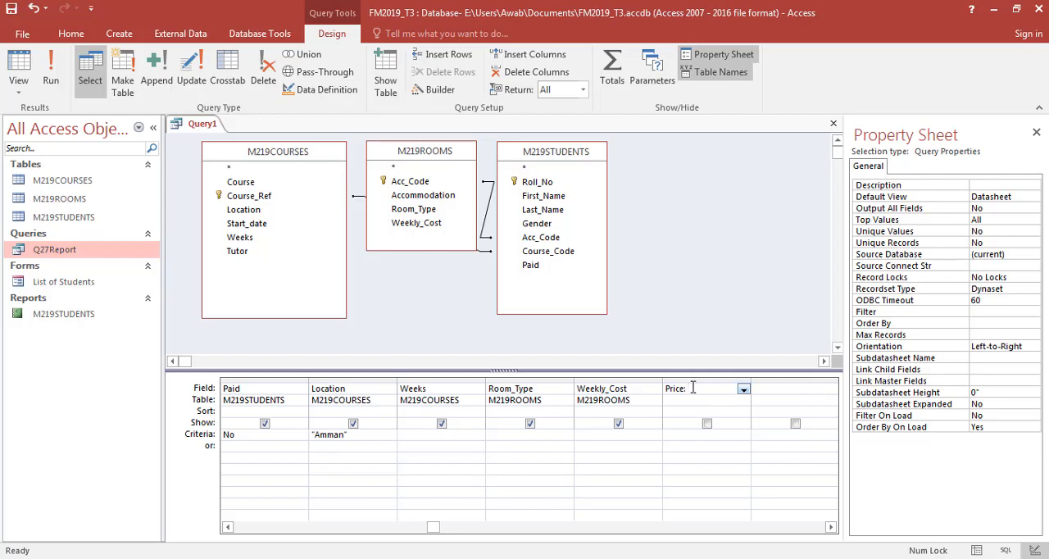
key(alt+Tab)
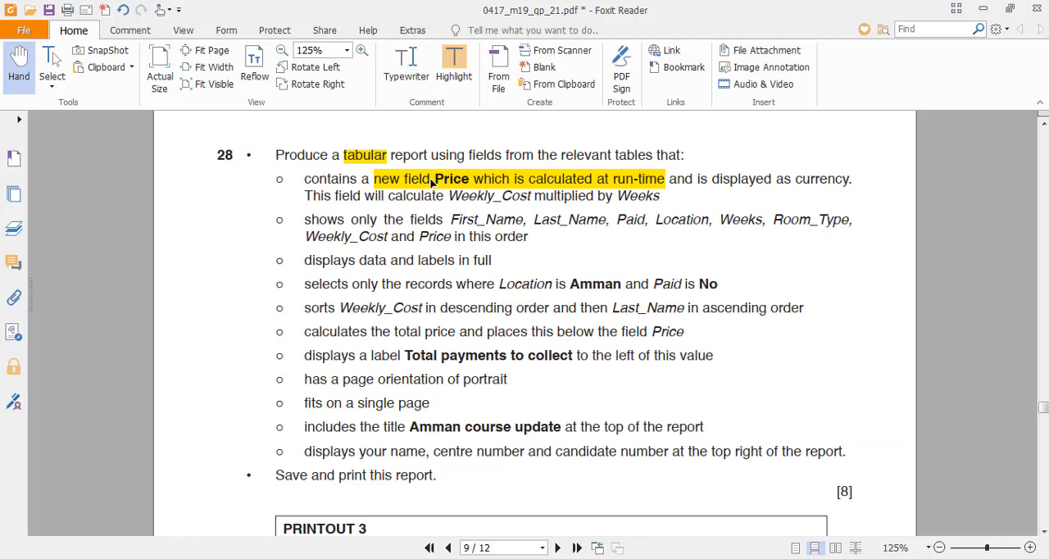
key(alt+Tab)
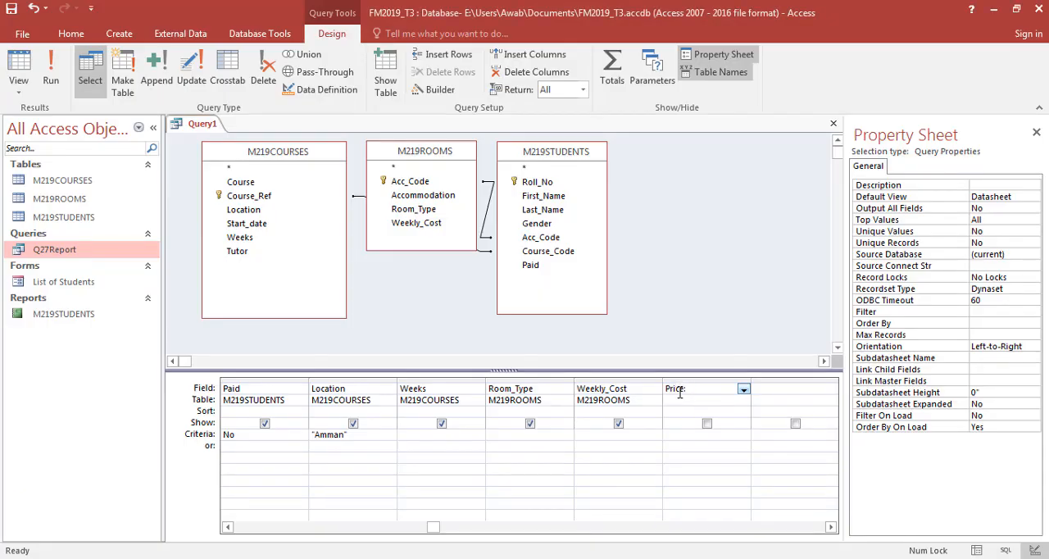
key(alt+Tab)
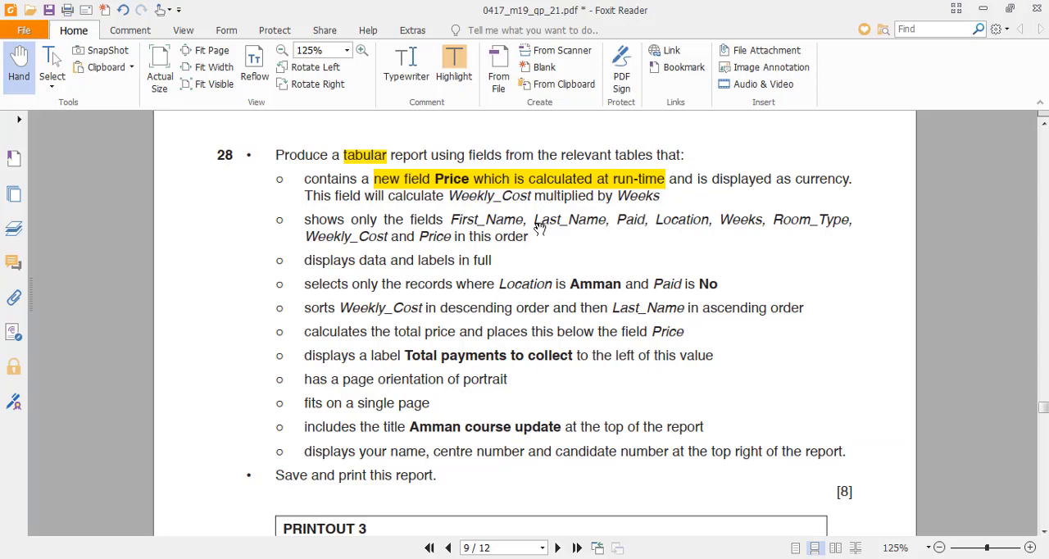
key(alt+Tab)
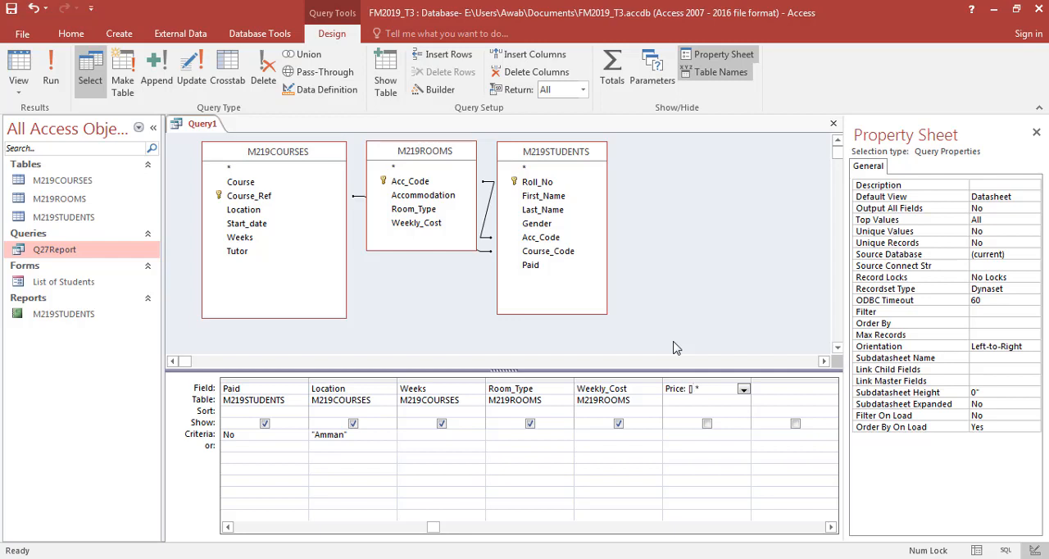
text([)
key(alt+Tab)
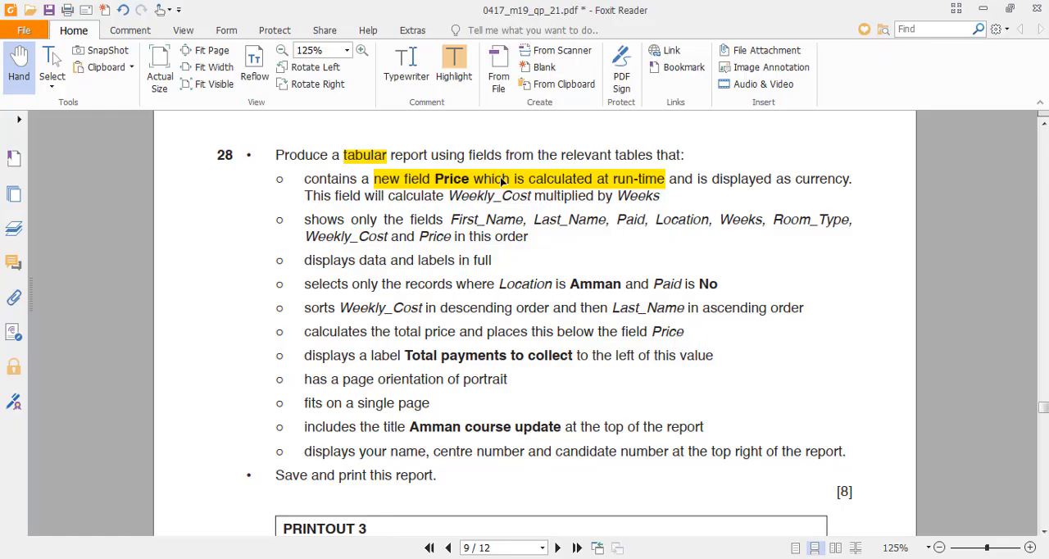
key(alt+Tab)
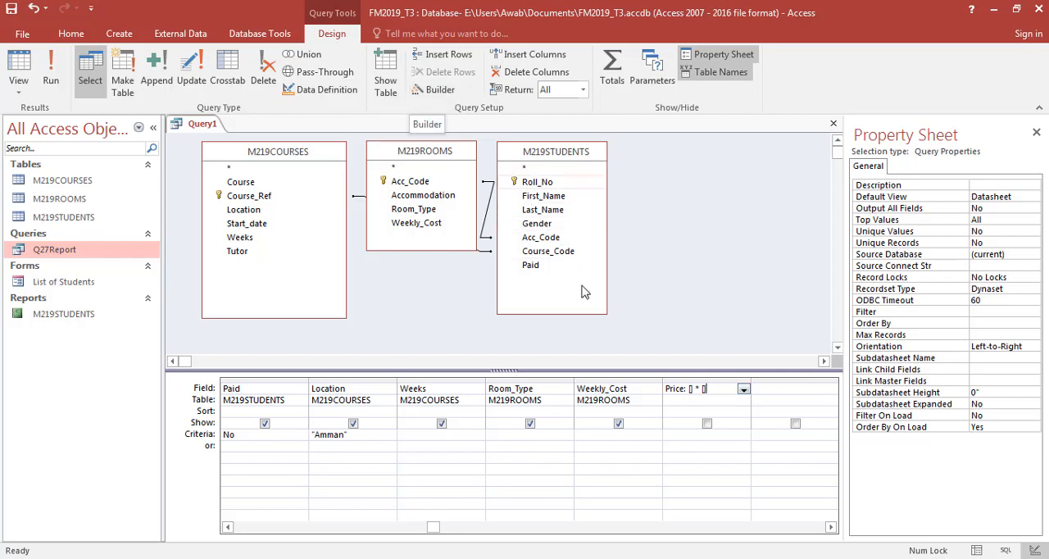
- Try out the Expression Builder for the Price field by inserting the built-in SQL Aggregate function Avg
click(436, 95)
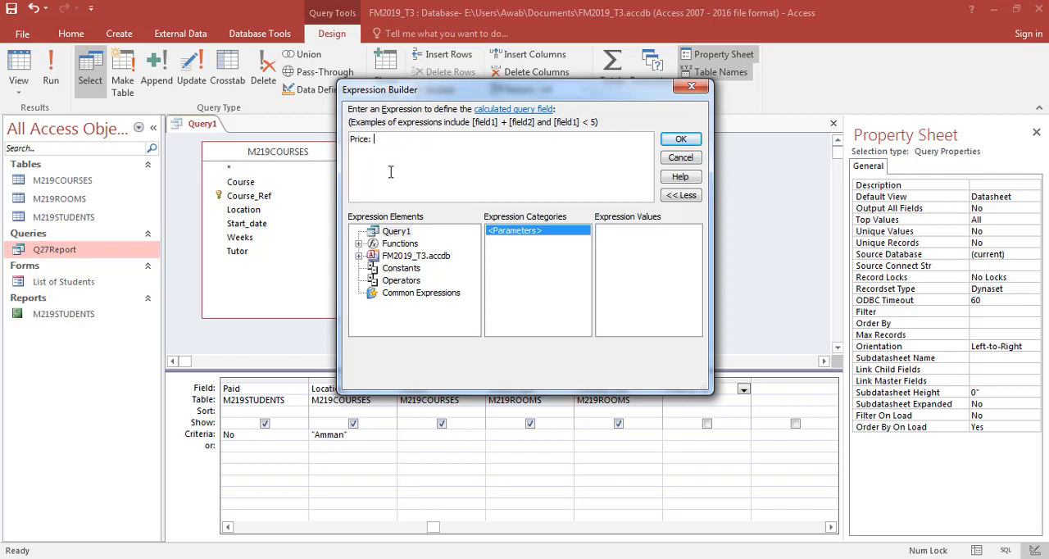
click(360, 244)
click(402, 257)
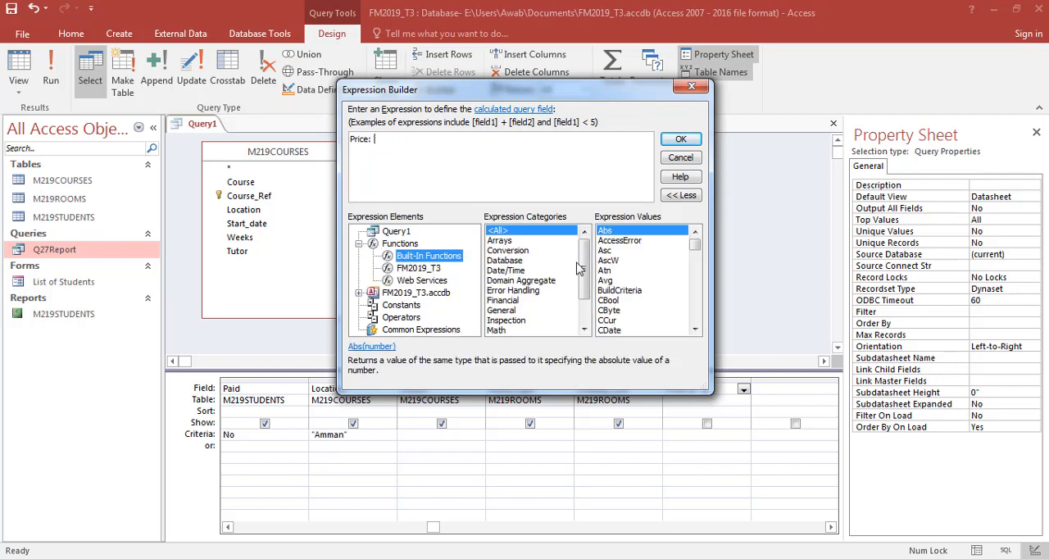
scroll(578, 268, down, 2)
click(518, 321)
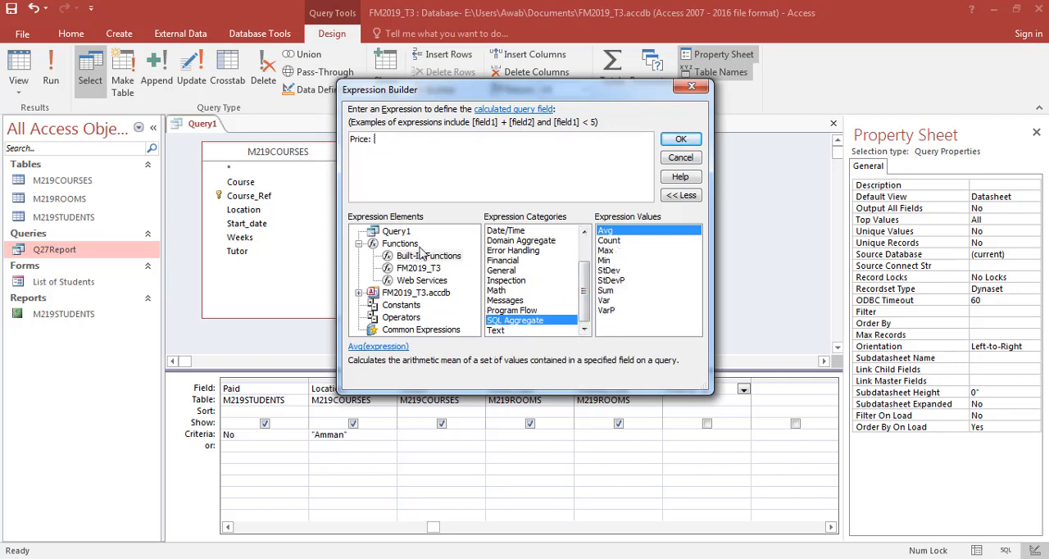
double_click(617, 232)
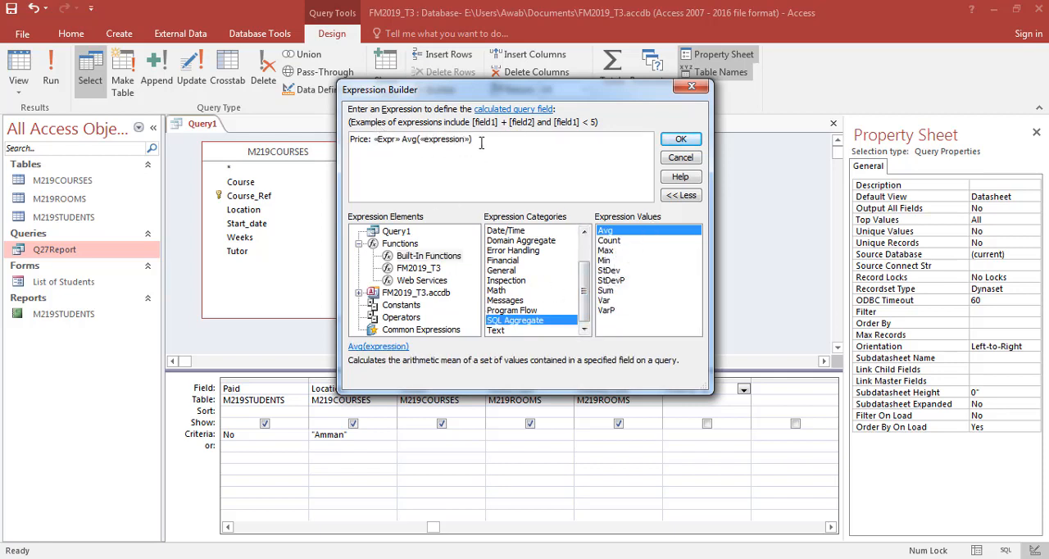
click(681, 140)
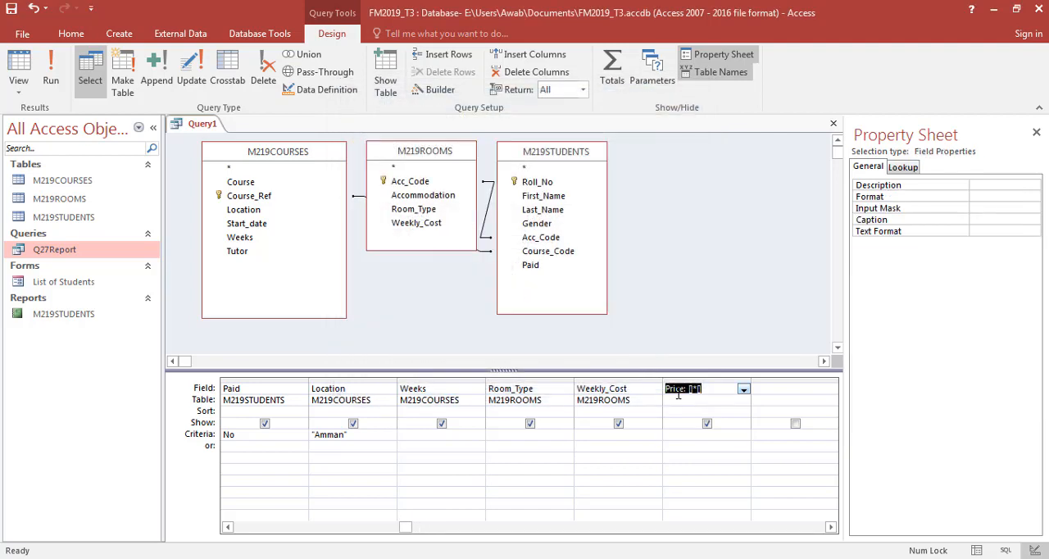
- Complete the calculated field as Price: [Weekly_Cost]*[Weeks]
click(688, 391)
text(Weekly_C)
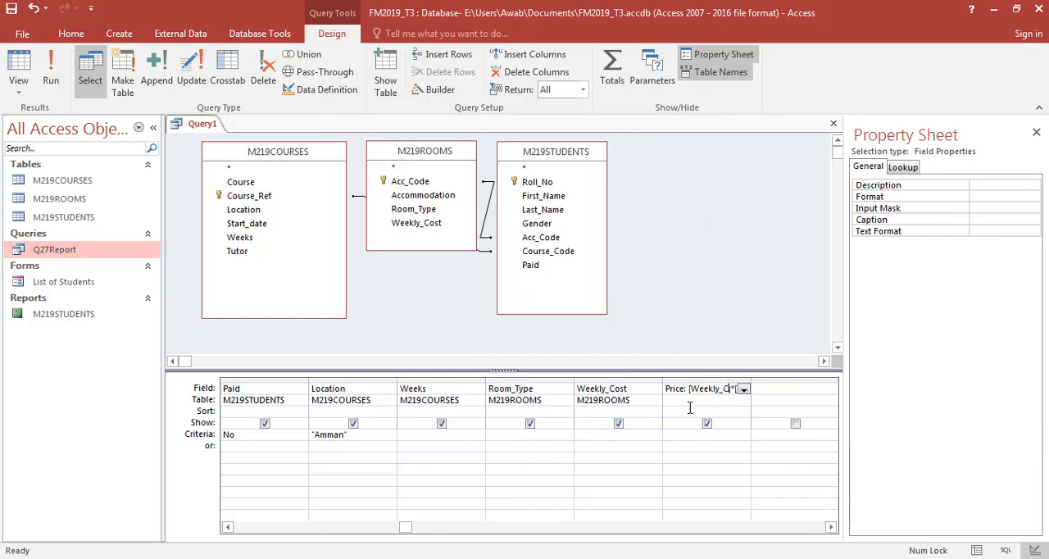
text(ost]*[Weeks)
- Review question 28's sorting requirement, and run the query to check its Paid, Location and Price values
key(alt+Tab)
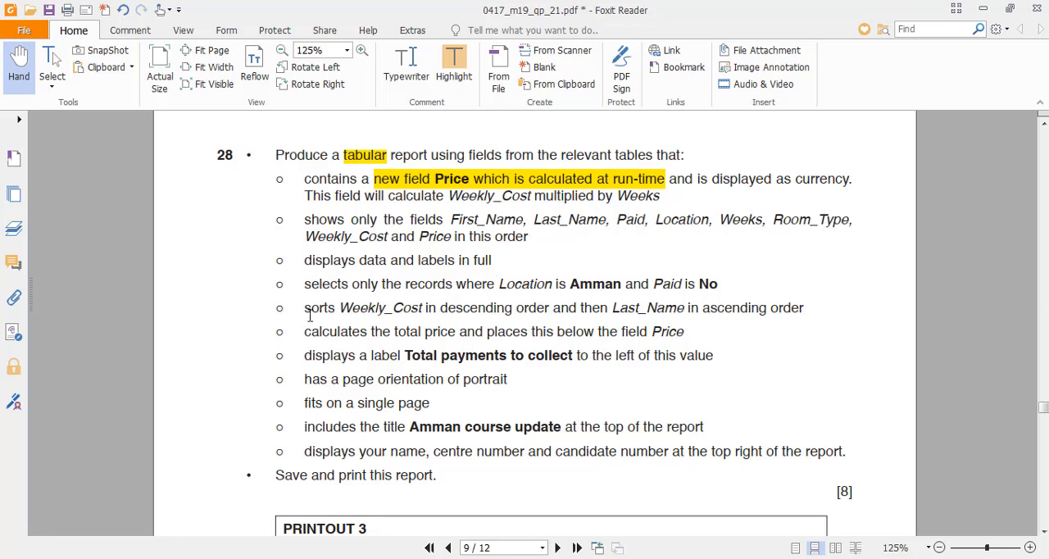
drag(308, 308, 723, 315)
click(426, 330)
key(alt+Tab)
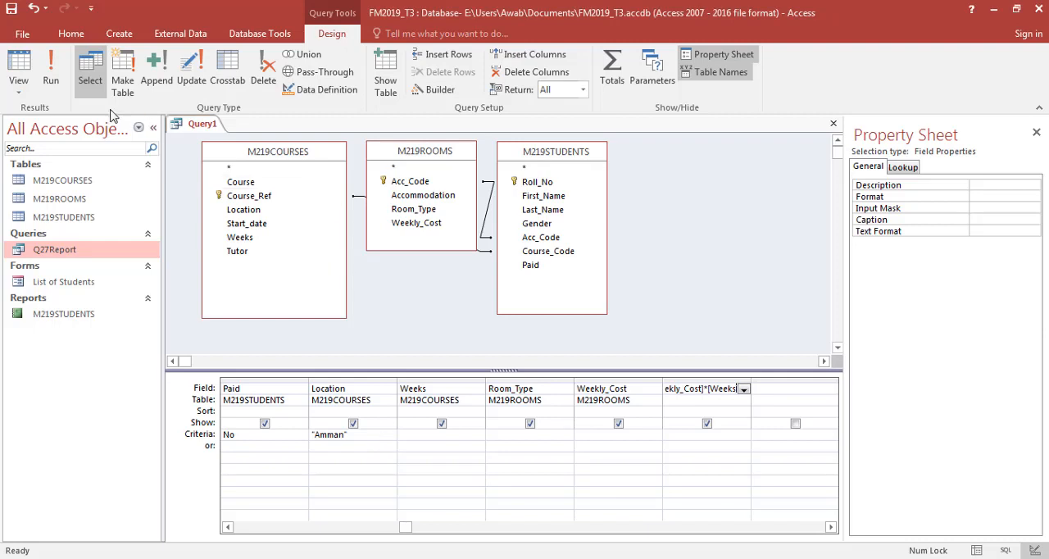
click(49, 82)
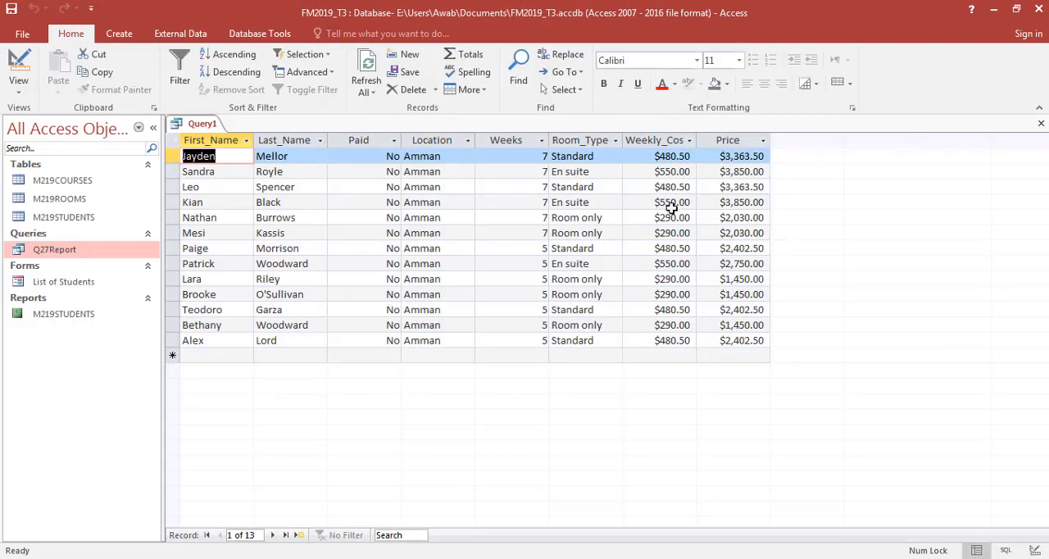
key(ctrl+s)
click(593, 227)
click(363, 159)
click(459, 166)
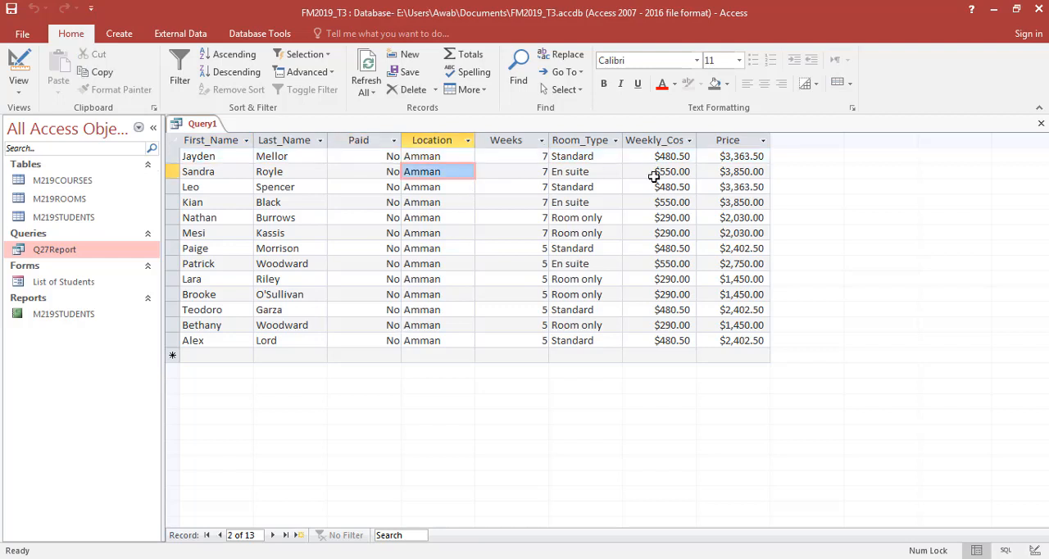
- Check the calculated Price values against question 28, and save the query as Q28Report
click(722, 157)
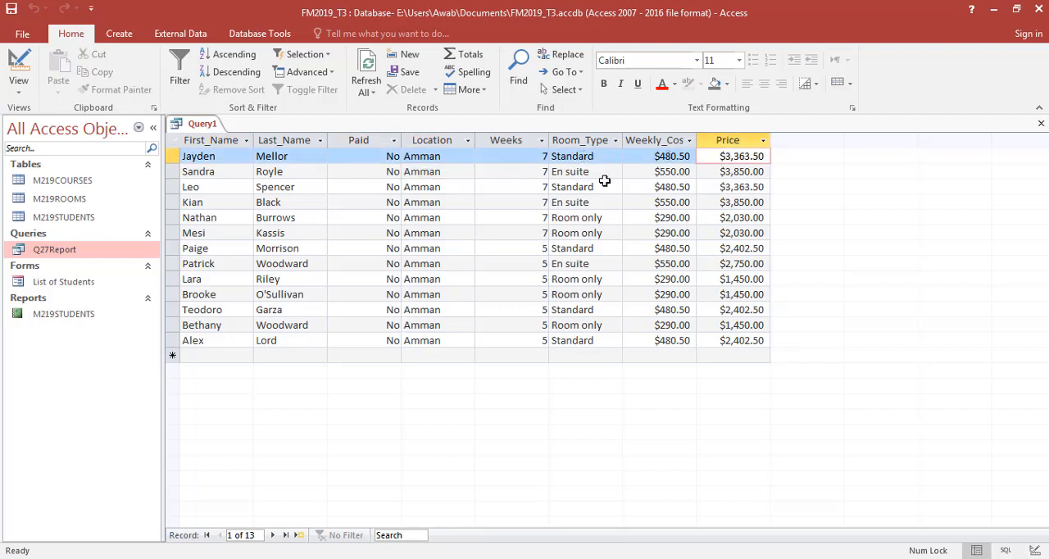
key(alt+Tab)
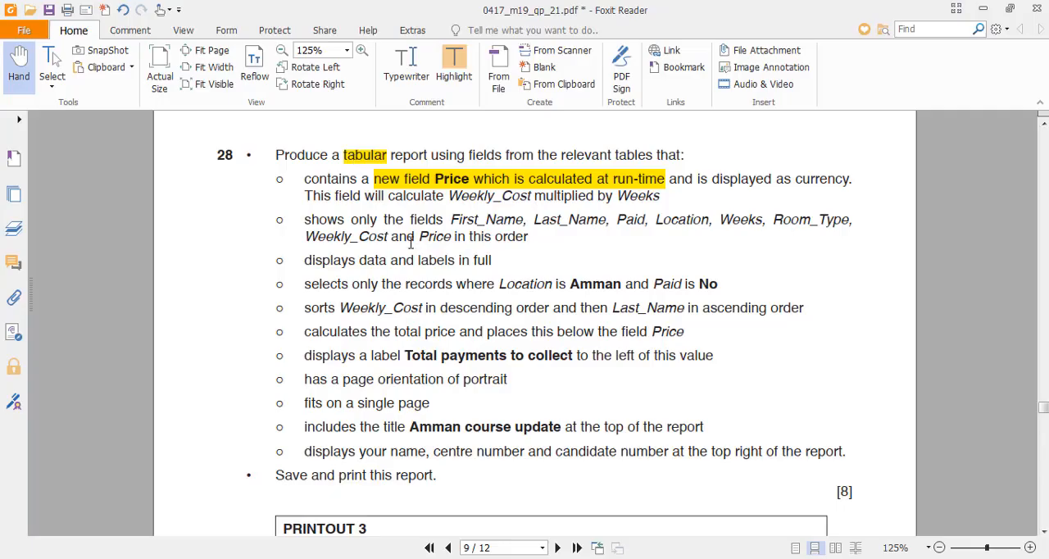
key(alt+Tab)
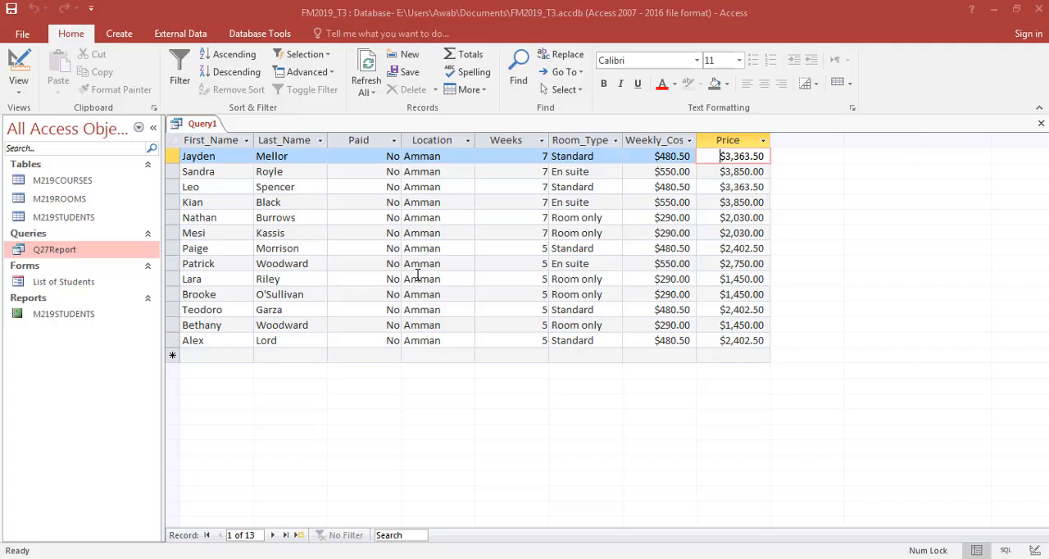
key(ctrl+s)
text(Q)
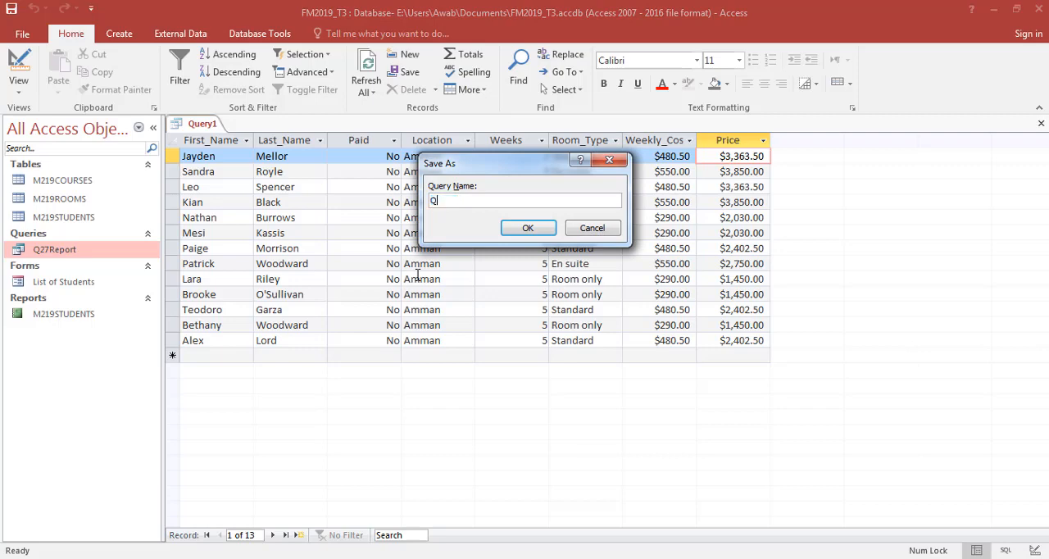
text(28Report)
key(Return)
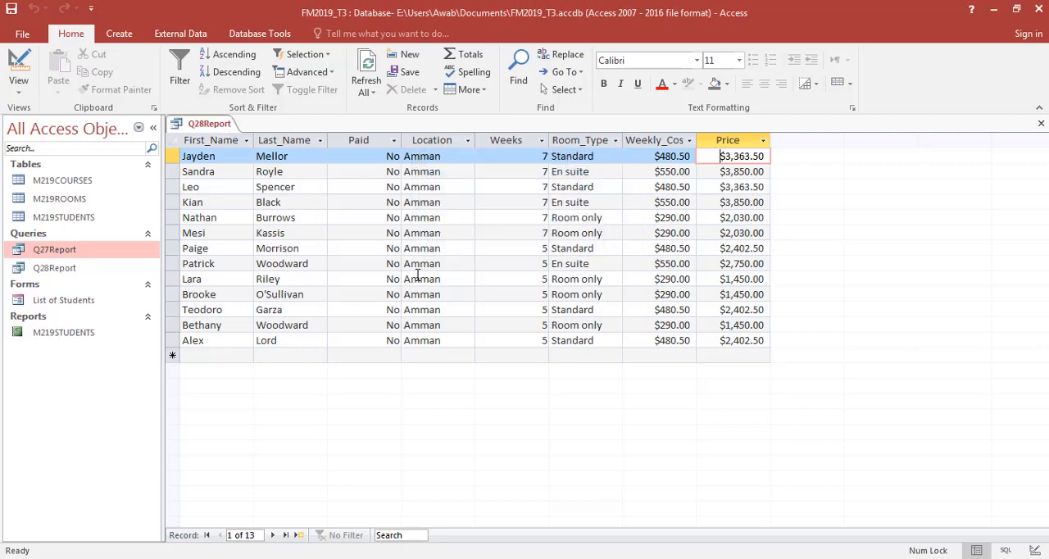
- Review question 28's total price requirement, and start a Report Wizard report containing all fields of the Q28Report query
key(alt+Tab)
key(alt+Tab)
key(alt+Tab)
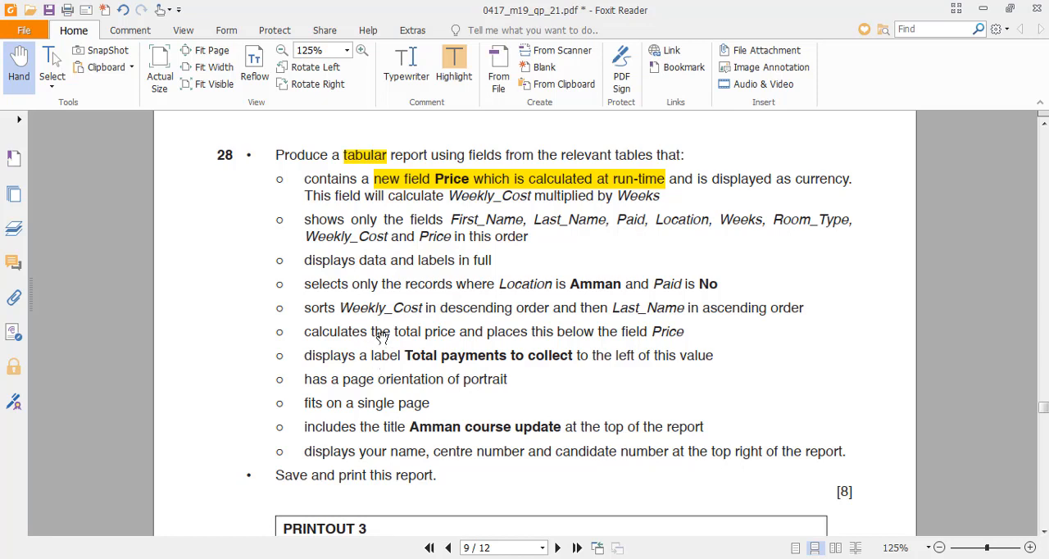
drag(381, 332, 684, 333)
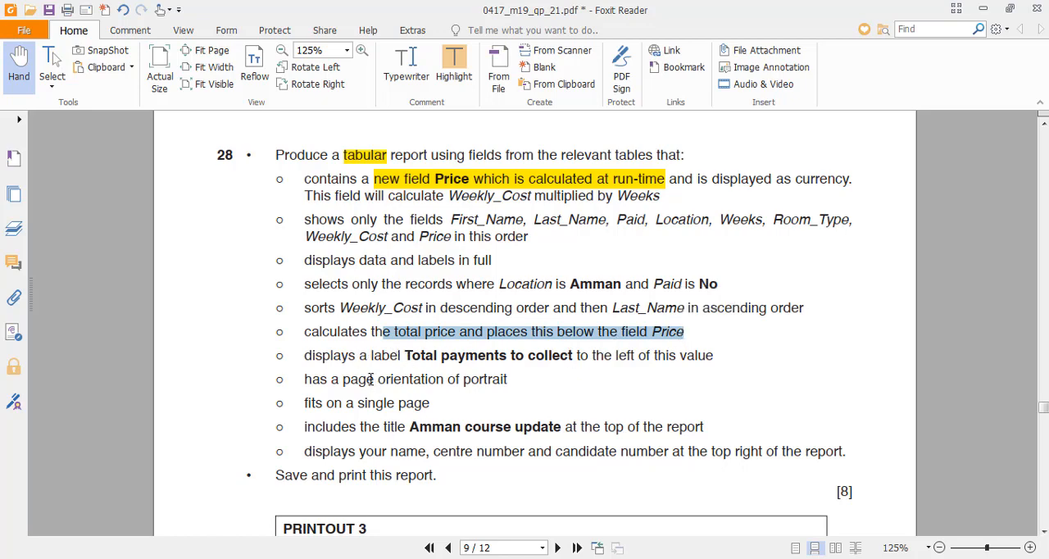
key(alt+Tab)
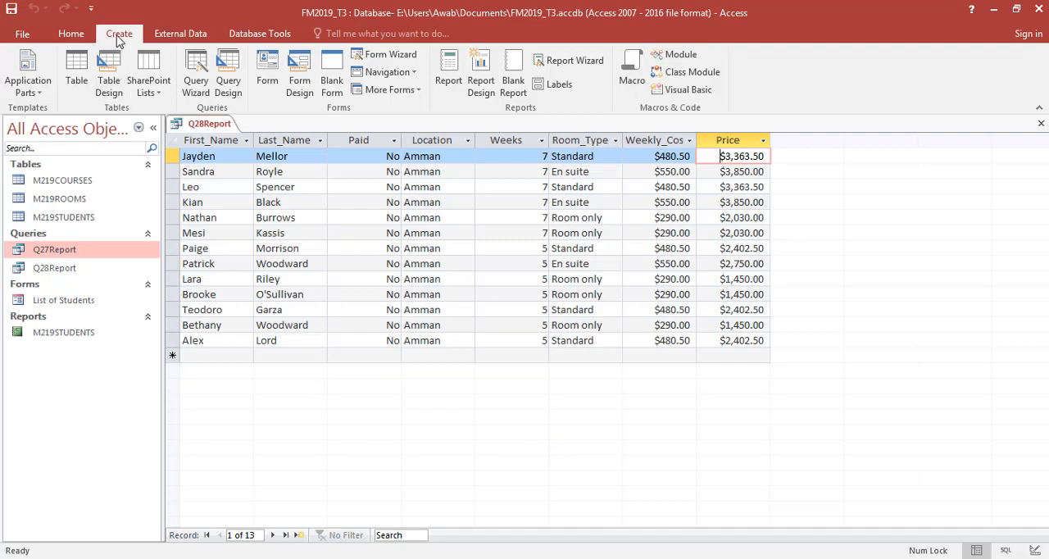
click(574, 61)
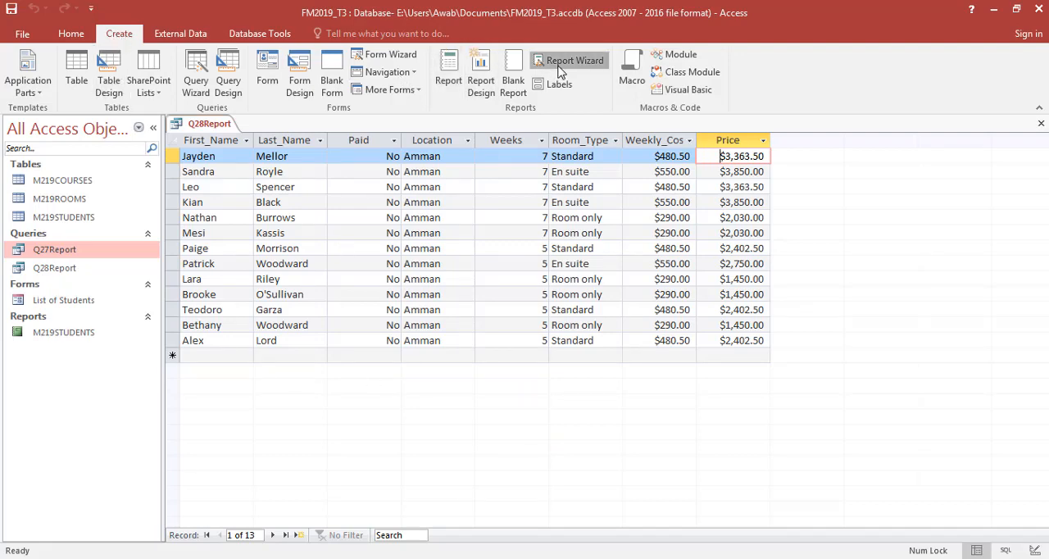
click(542, 202)
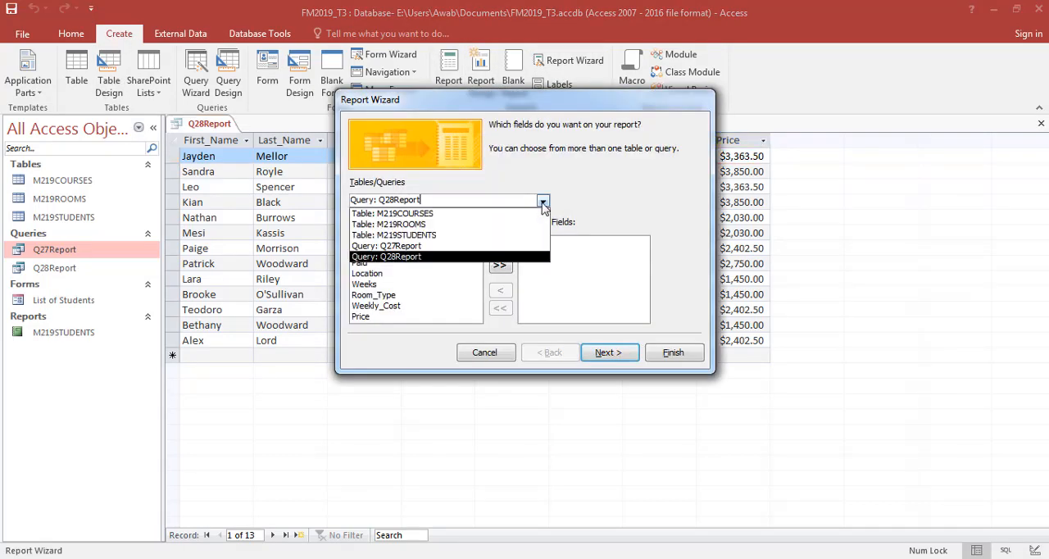
click(540, 205)
click(499, 265)
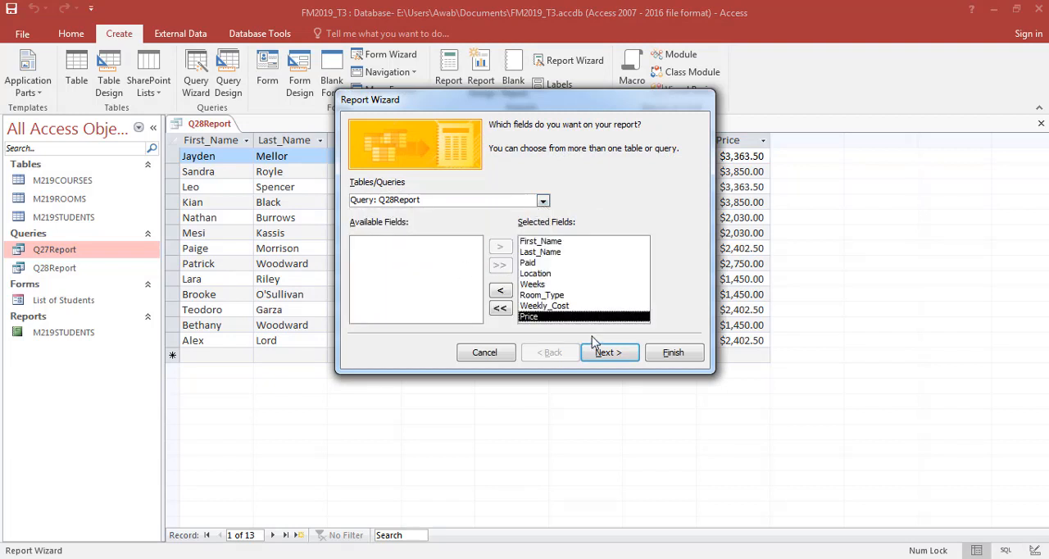
- Create the report without grouping or sorting, in Tabular layout and Portrait orientation as question 28 requires, keeping the title Q28Report
click(601, 353)
click(601, 353)
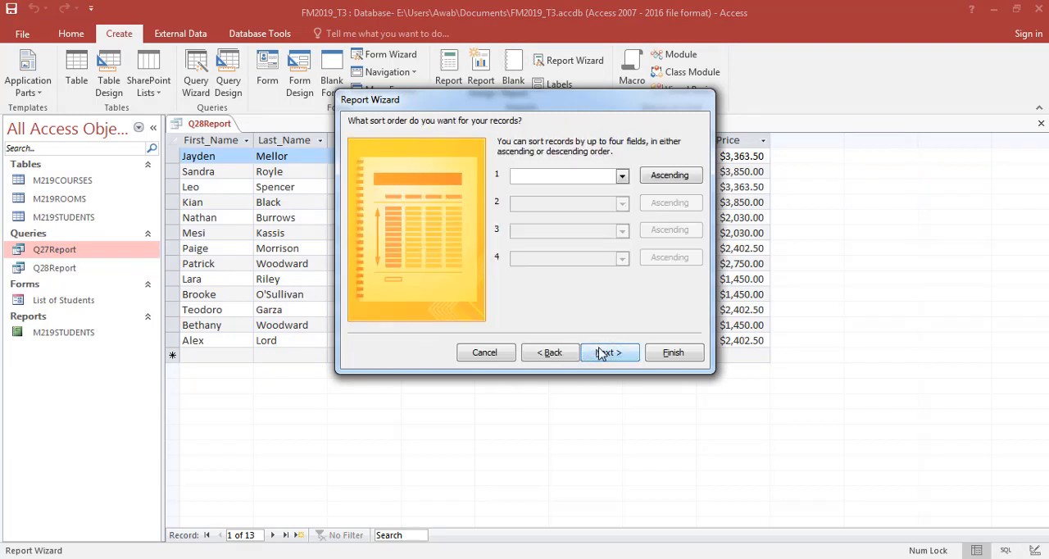
click(601, 352)
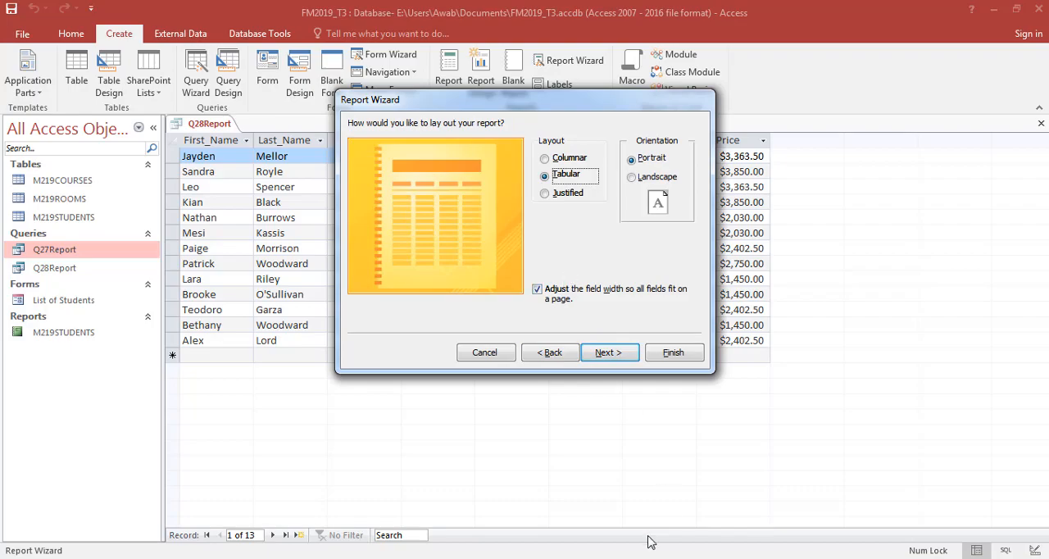
key(alt+Tab)
key(alt+Tab)
key(alt+Tab)
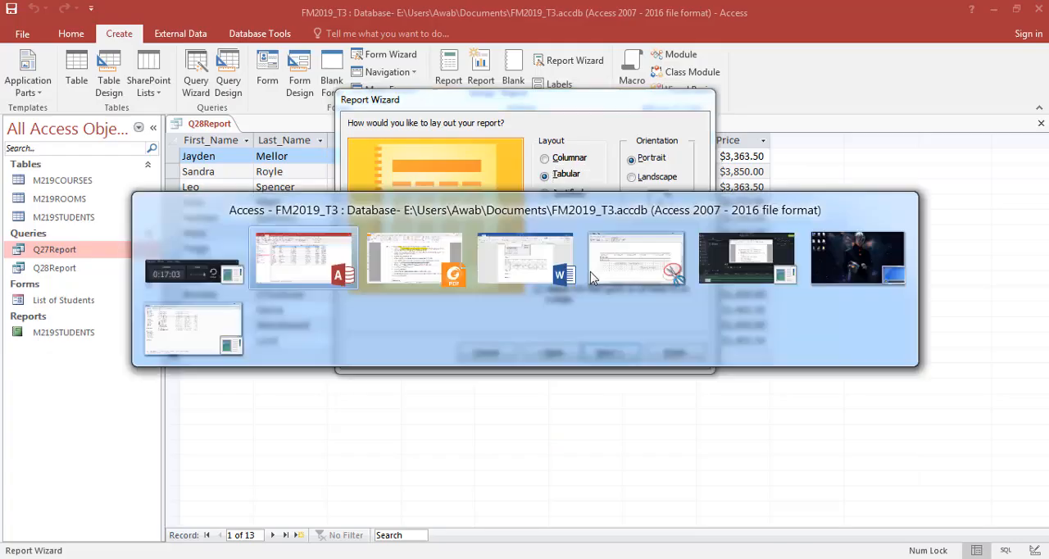
key(alt+Tab)
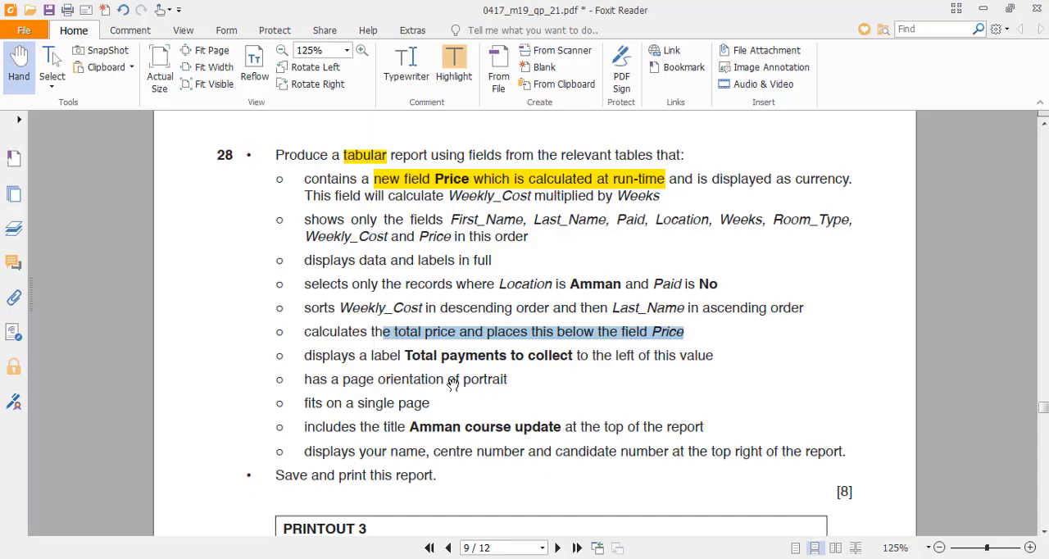
key(alt+Tab)
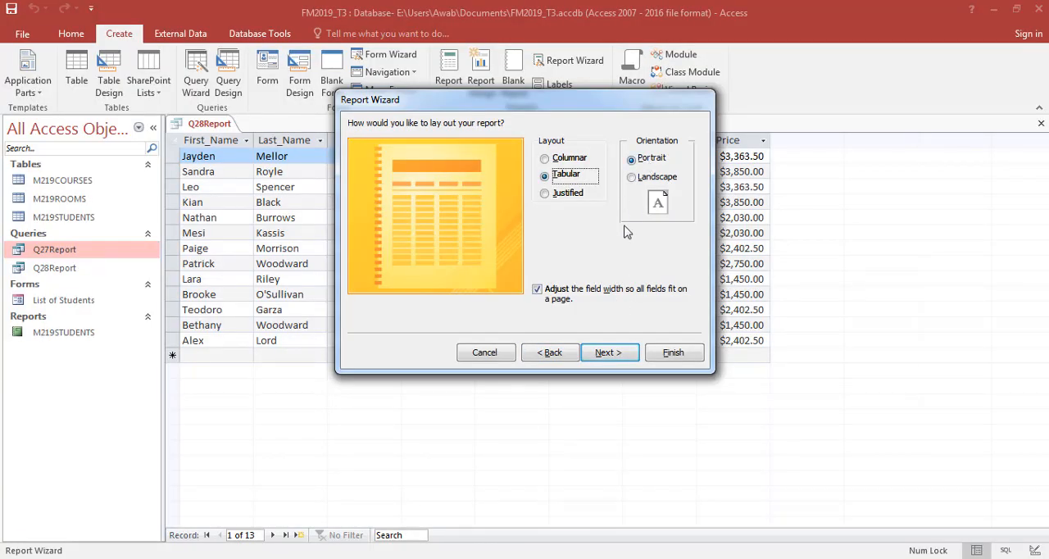
click(610, 358)
click(672, 357)
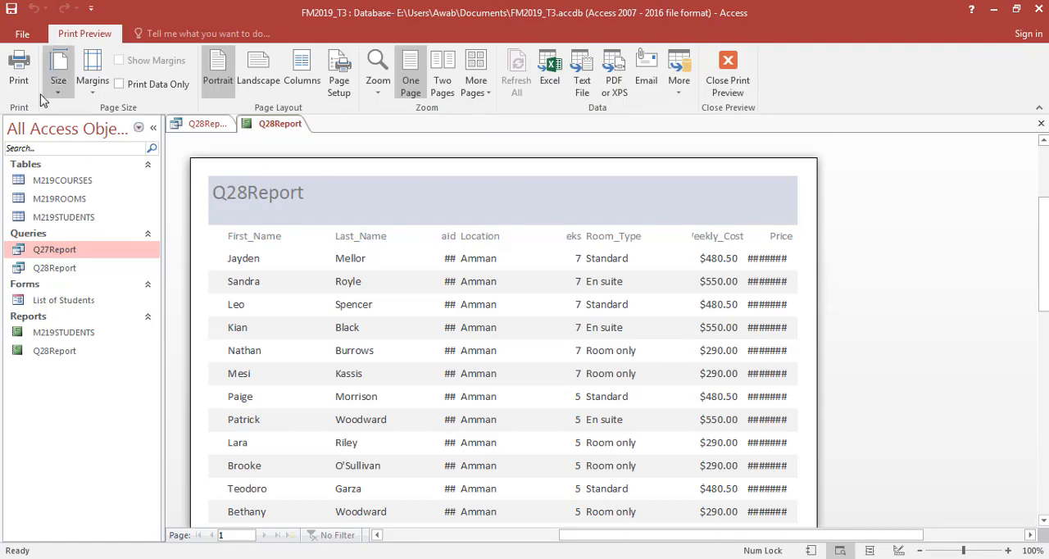
- Close the print preview, show the report in Layout View, and narrow the First_Name values to about 0.97 inches
click(725, 77)
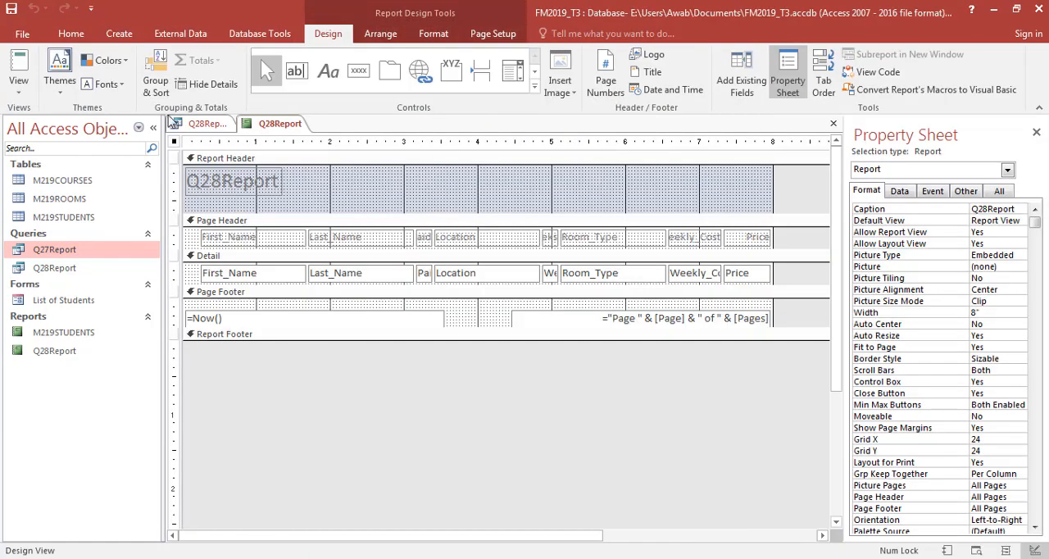
click(19, 90)
click(62, 184)
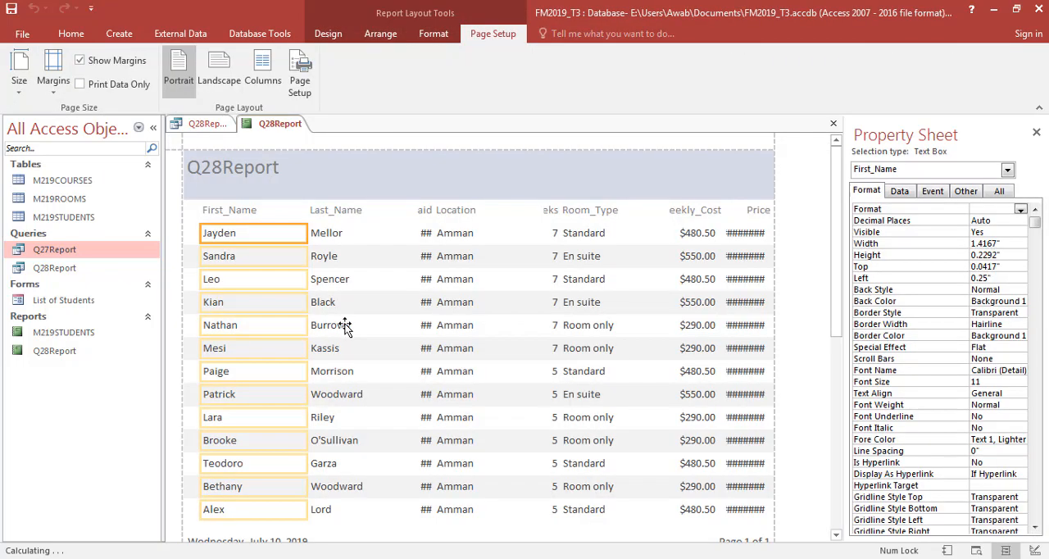
drag(306, 234, 274, 234)
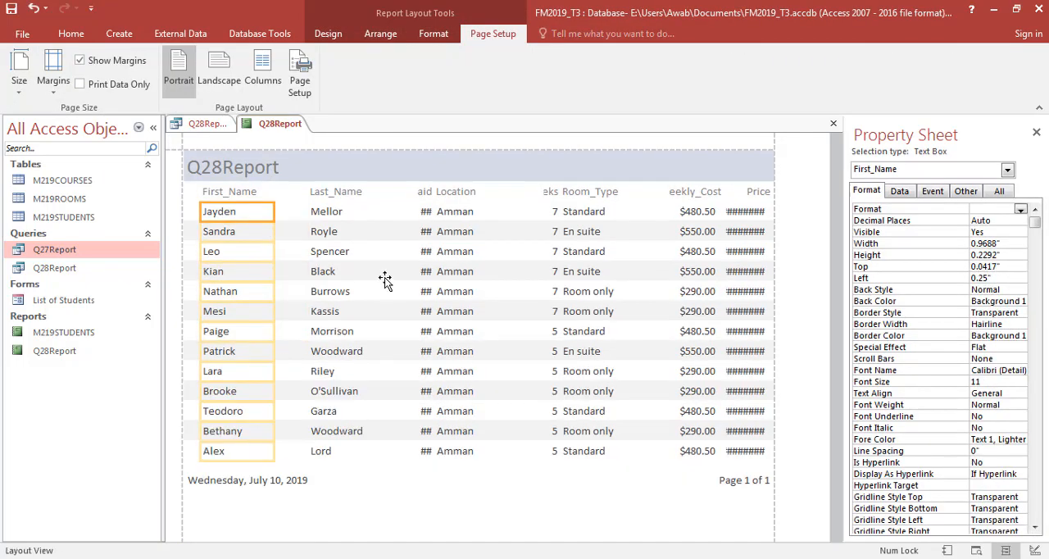
- Widen the Paid values to about 0.57 inches and their label to about 0.41 inches, and shift both away from Location
click(416, 248)
click(421, 212)
click(422, 196)
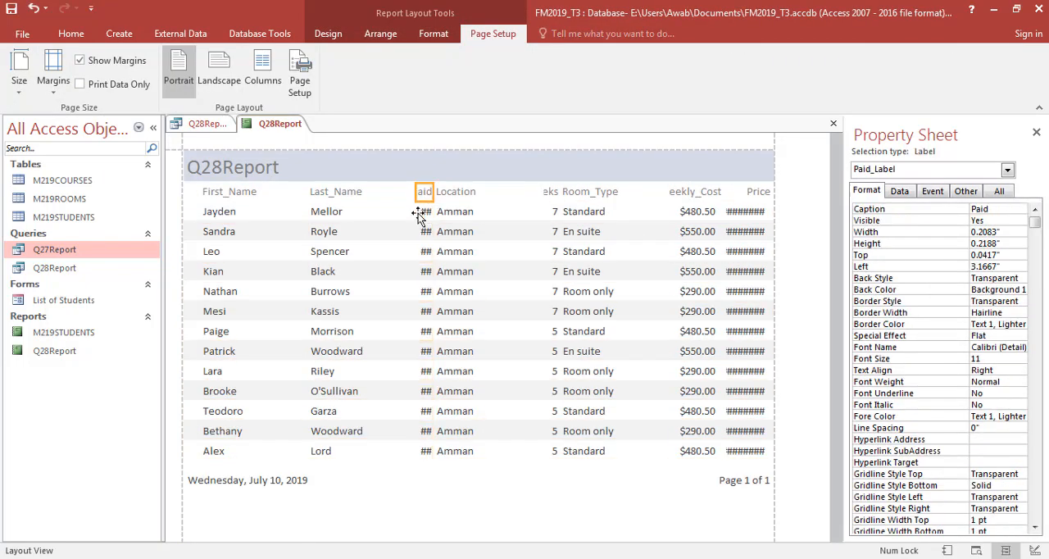
click(418, 215)
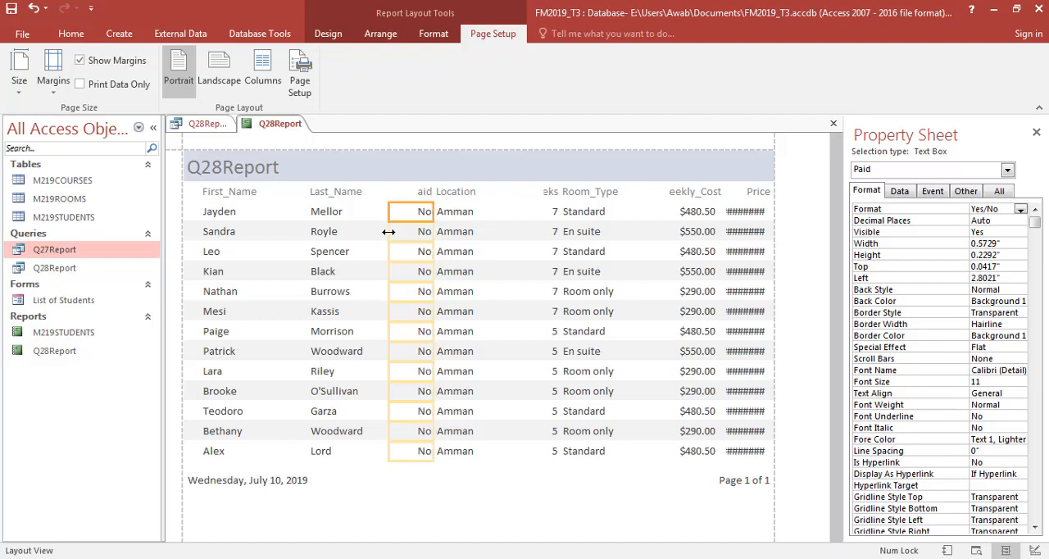
click(418, 194)
drag(418, 194, 391, 194)
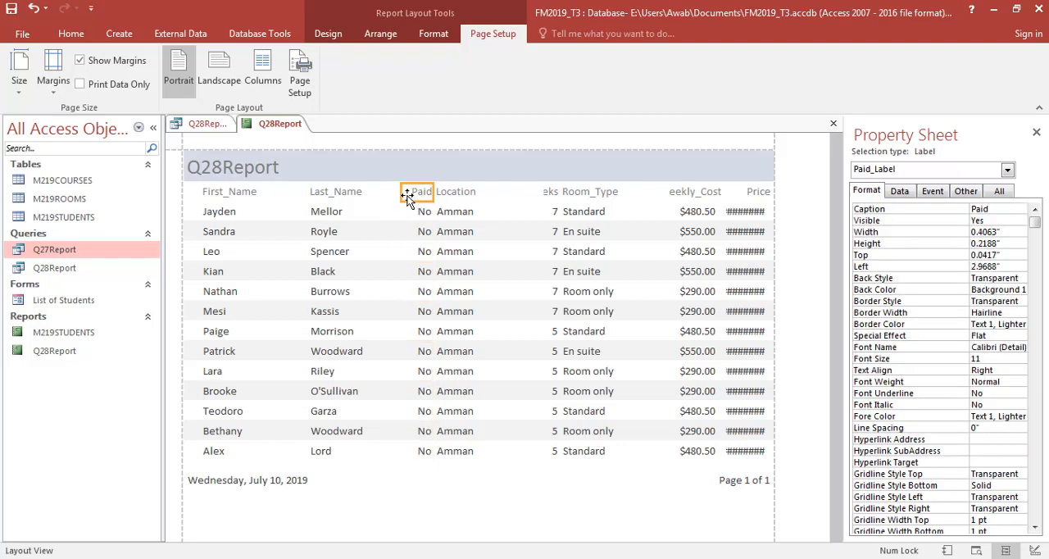
click(415, 230)
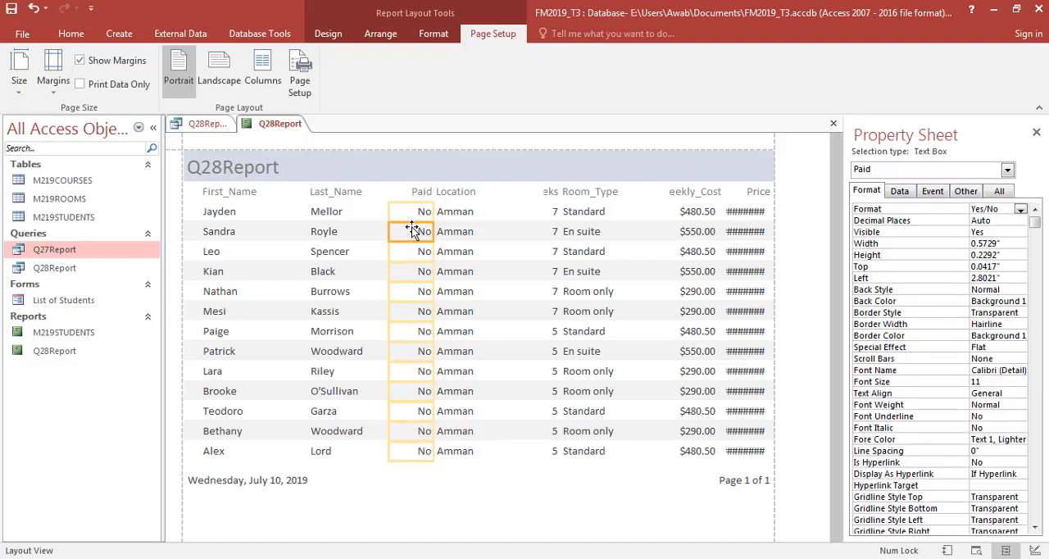
shift+click(418, 189)
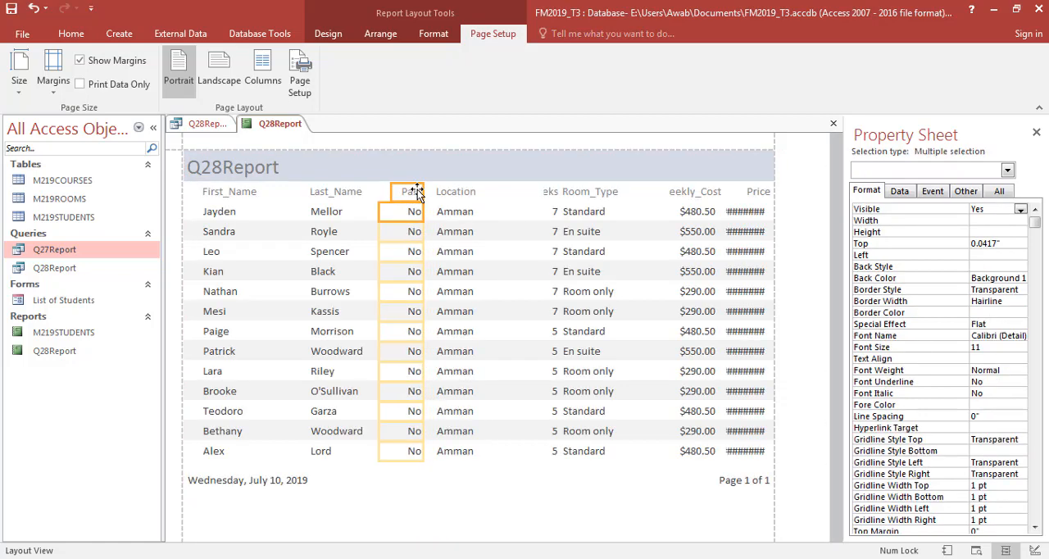
- Widen the Weeks label to show its full text, and shift the label and its values away from Room_Type
click(546, 193)
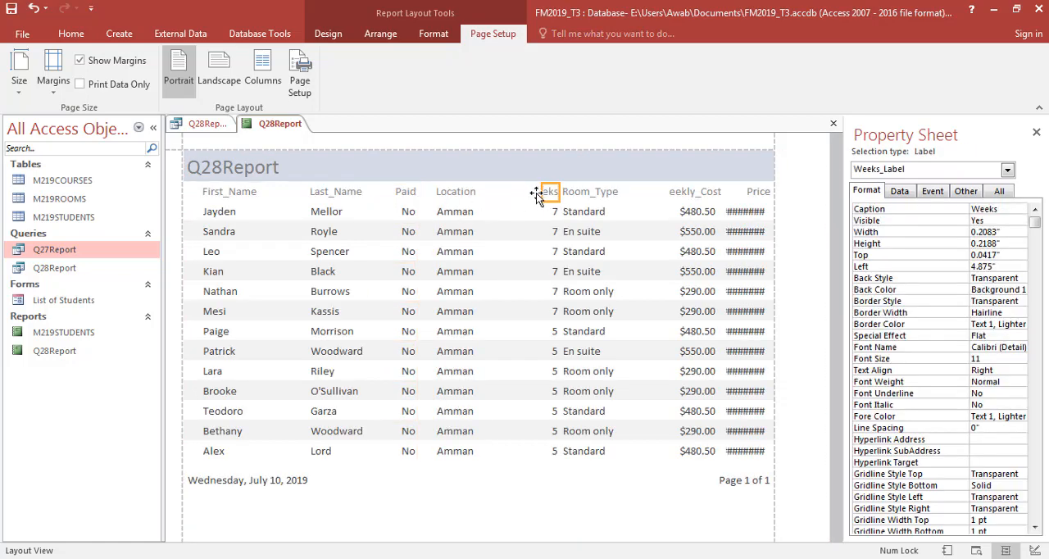
drag(537, 195, 527, 193)
drag(528, 191, 517, 192)
click(546, 213)
shift+click(547, 193)
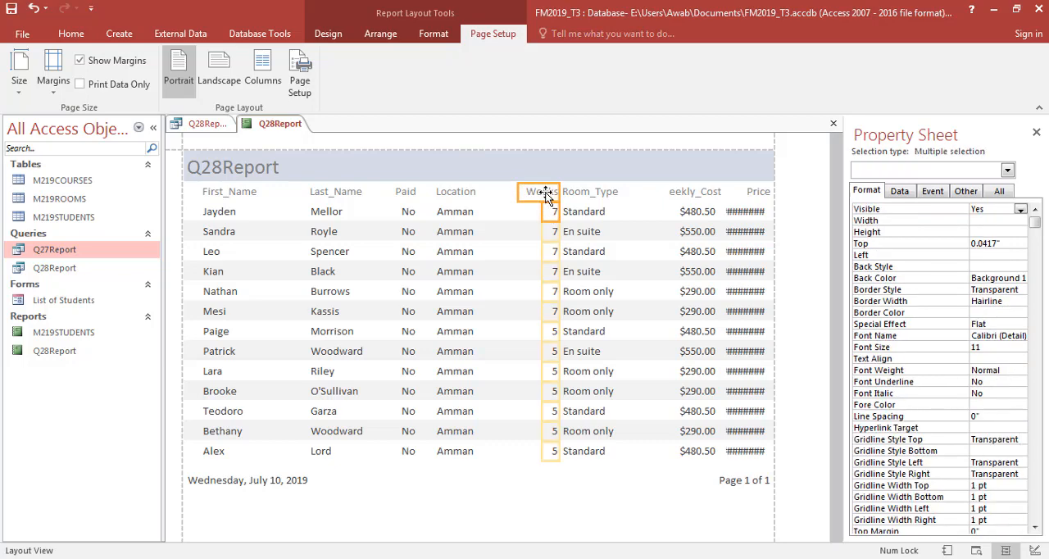
key(Left)
key(Left)
key(Left)
key(Left)
key(Left)
key(Left)
key(Left)
key(Left)
key(Left)
key(Left)
key(Left)
key(Left)
key(Right)
key(Right)
key(Right)
key(Right)
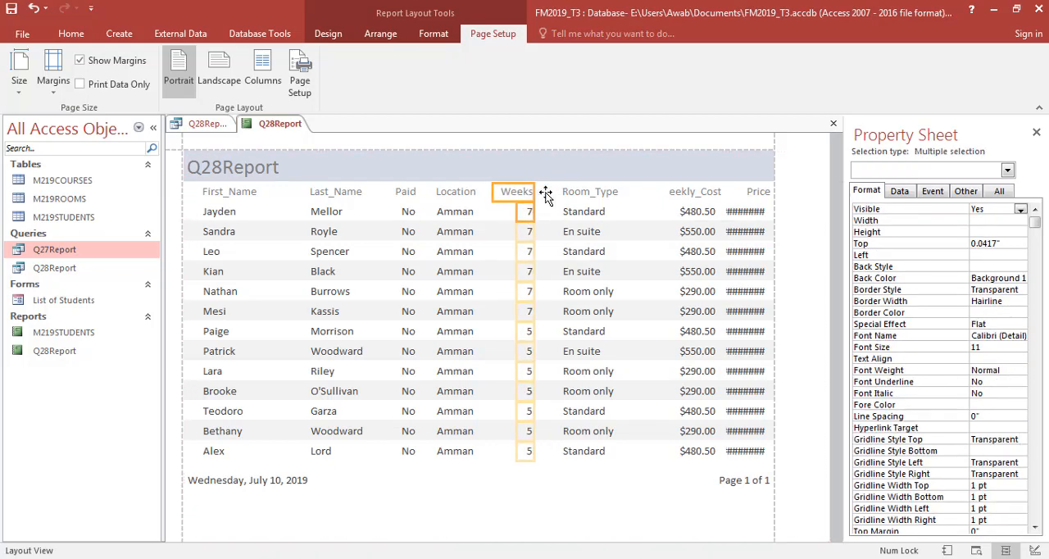
- Widen the Weekly_Cost label to show its full text, and shift it with its values away from Price
click(671, 195)
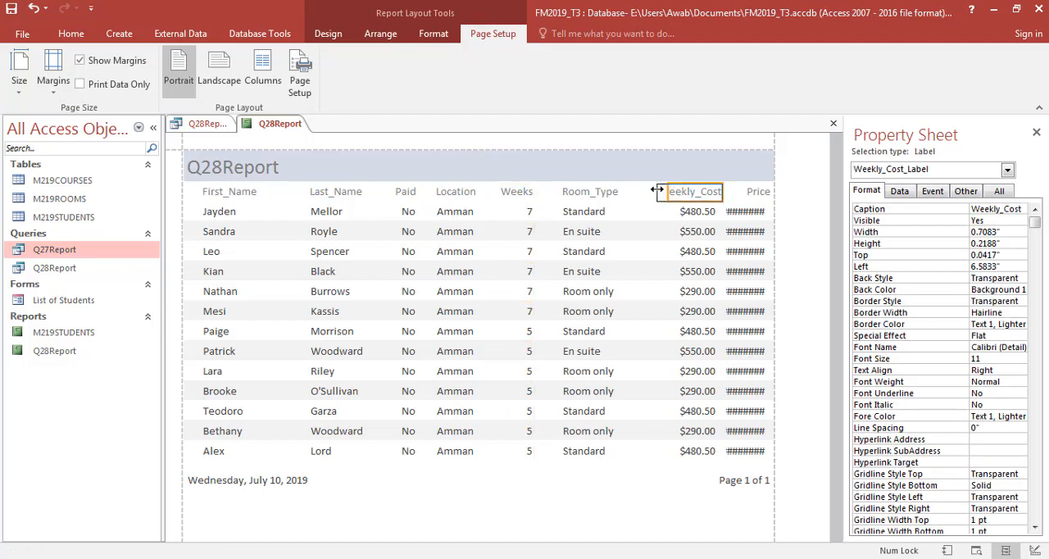
click(696, 230)
shift+click(694, 195)
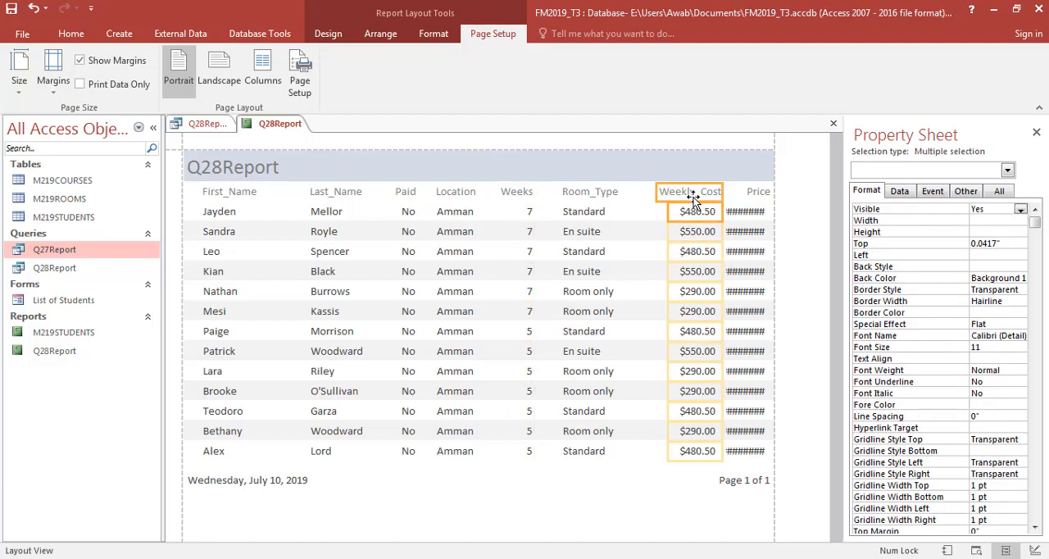
key(Left)
key(Left)
key(Left)
key(Left)
key(Left)
key(Left)
key(Left)
key(Left)
key(Left)
key(Left)
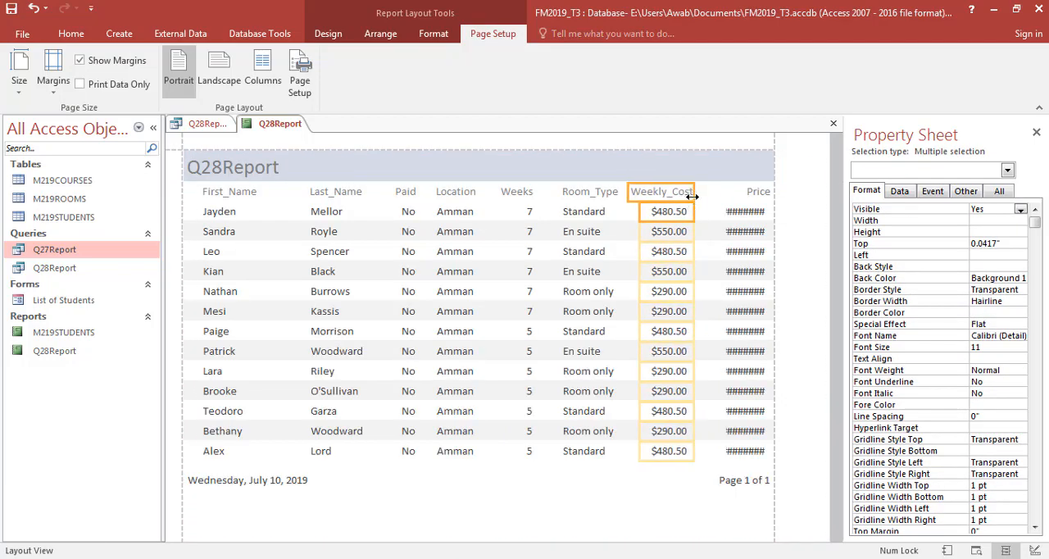
- Widen the Price values to about 0.82 inches to show the full amounts, and nudge the Price label toward Weekly_Cost
click(736, 219)
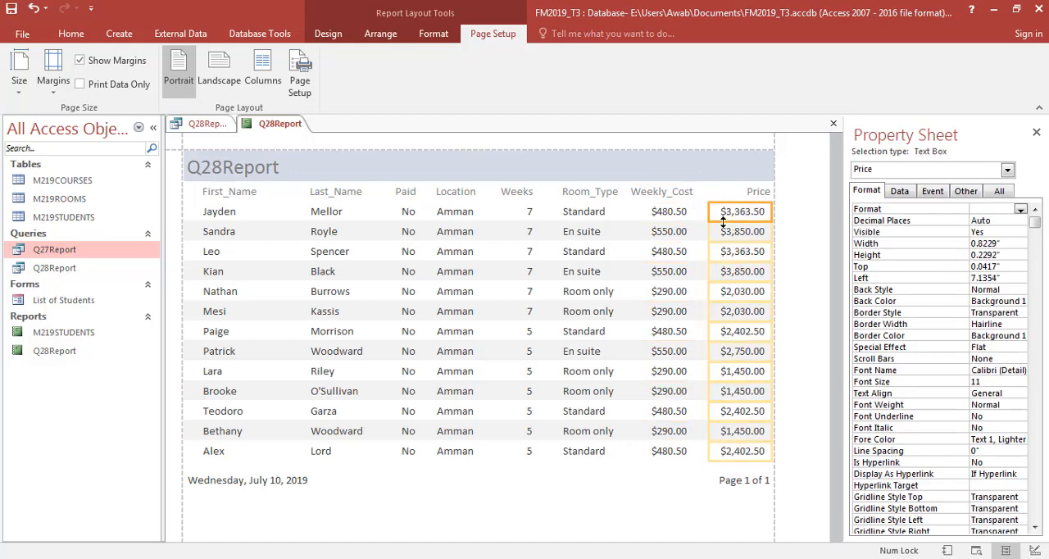
click(764, 191)
key(Left)
key(Left)
key(Left)
key(Left)
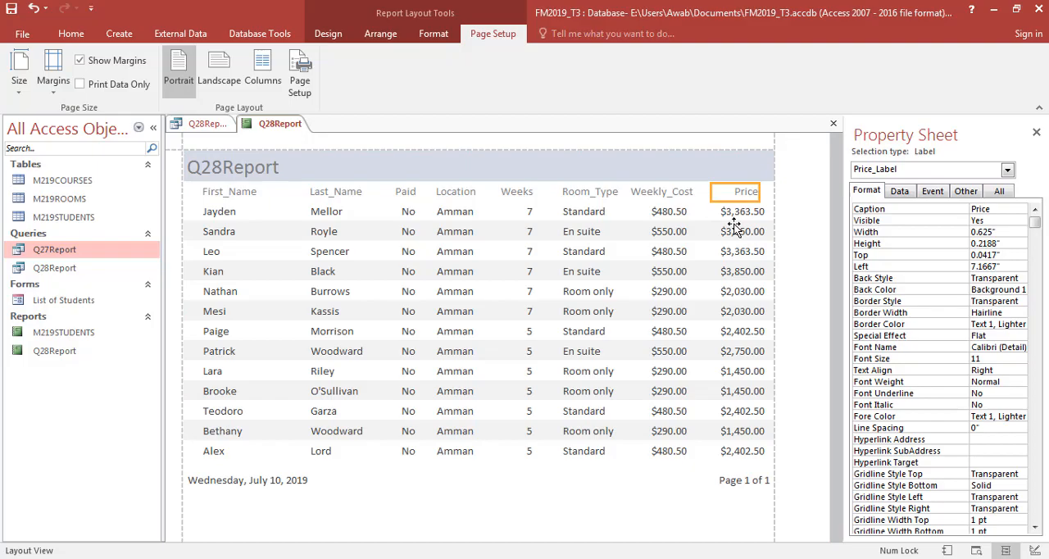
- Check the sorting requirement in the question paper, and sort the report's records by Weekly_Cost in descending order
key(alt+Tab)
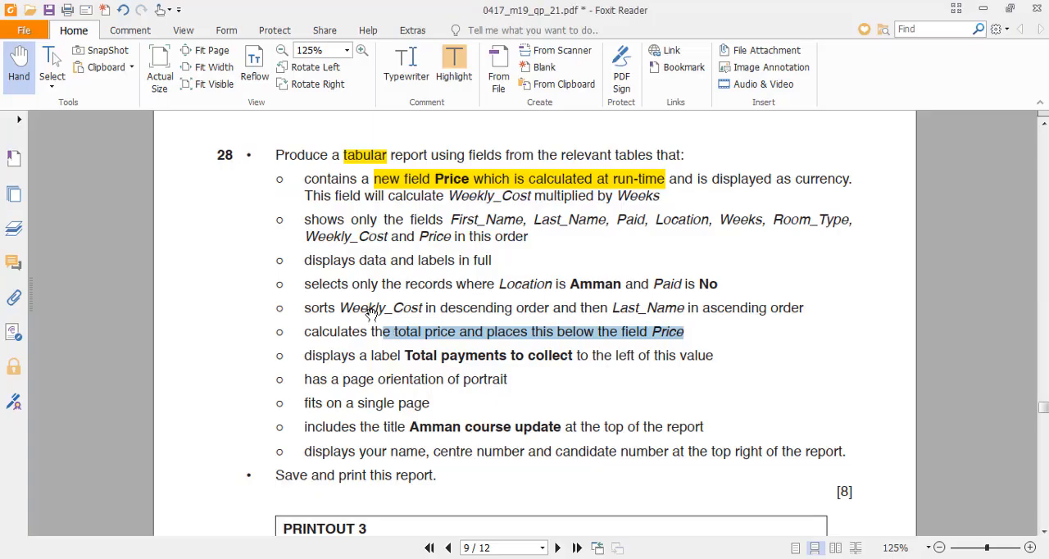
drag(343, 308, 432, 308)
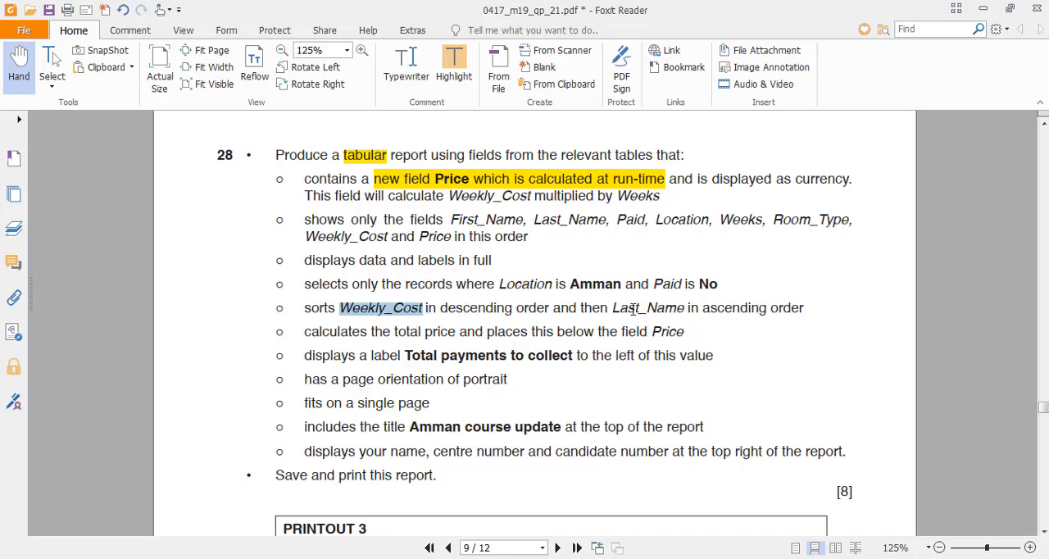
key(alt+Tab)
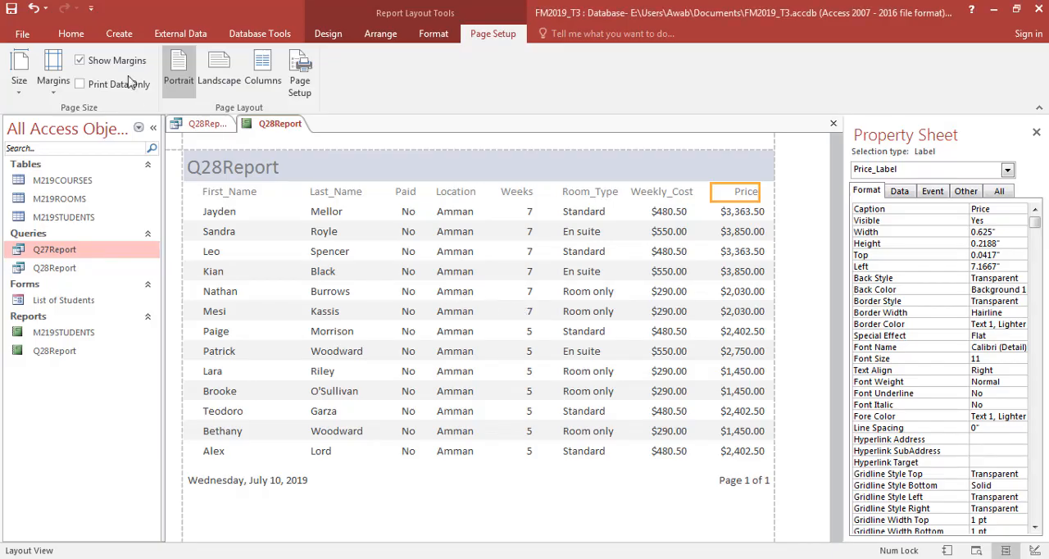
click(70, 33)
click(19, 88)
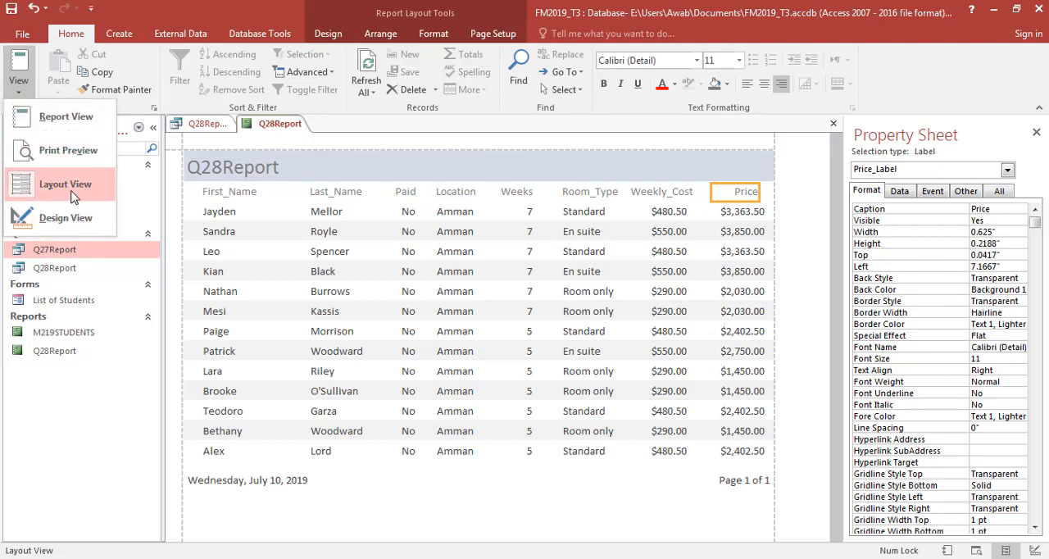
click(72, 197)
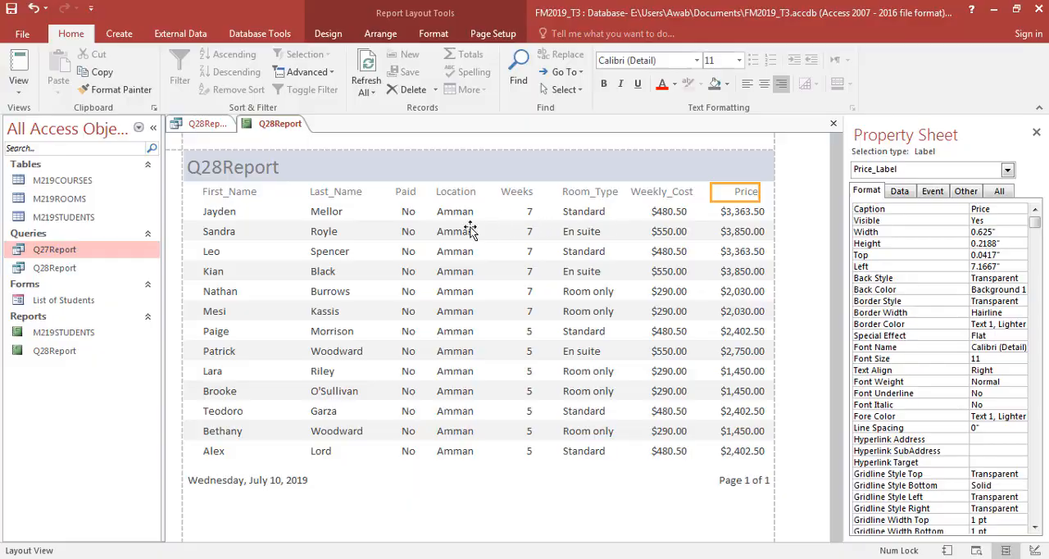
key(alt+Tab)
key(alt+Tab)
click(679, 214)
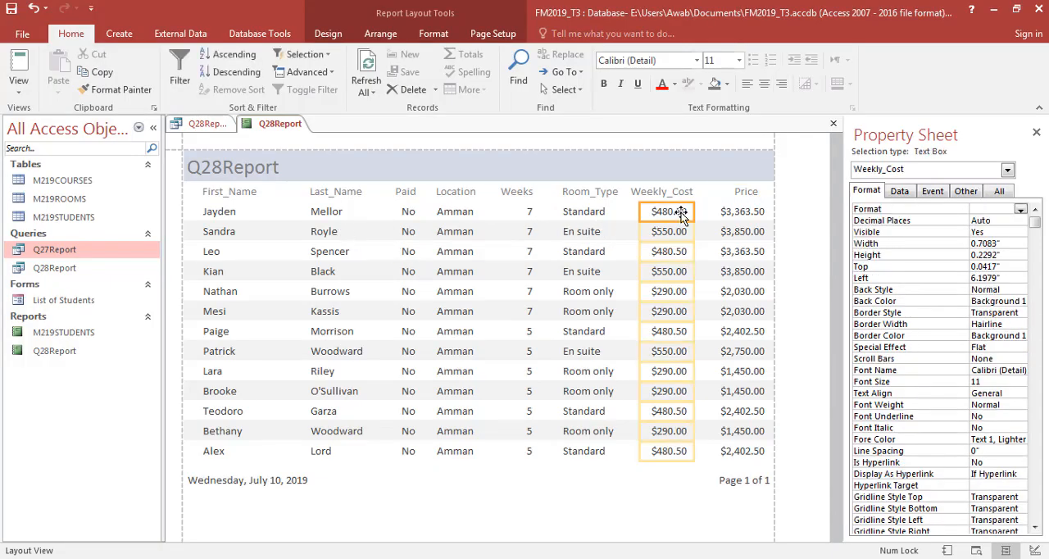
click(236, 72)
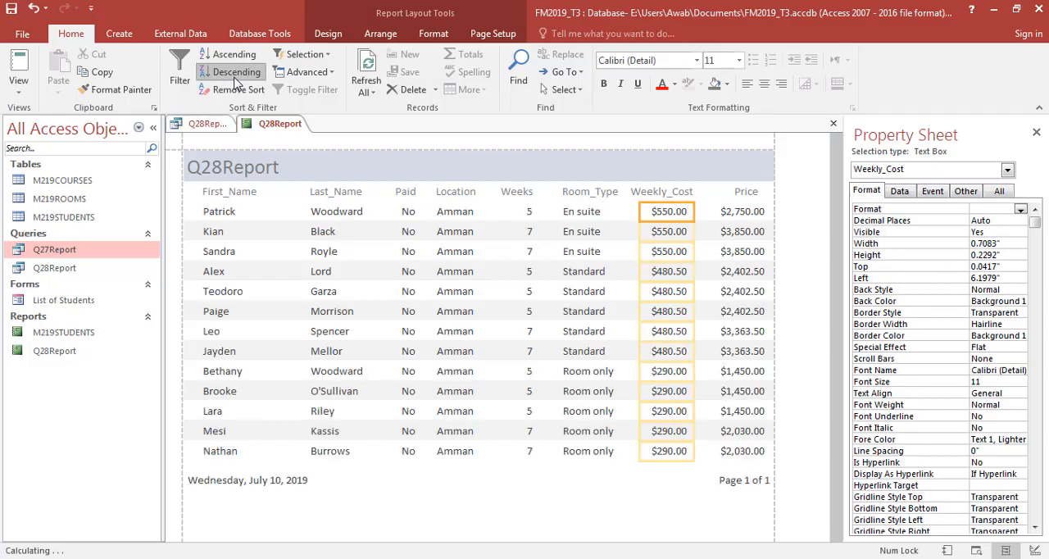
- Recheck the second sort field in the question paper, and sort the report by Last_Name in ascending order
key(alt+Tab)
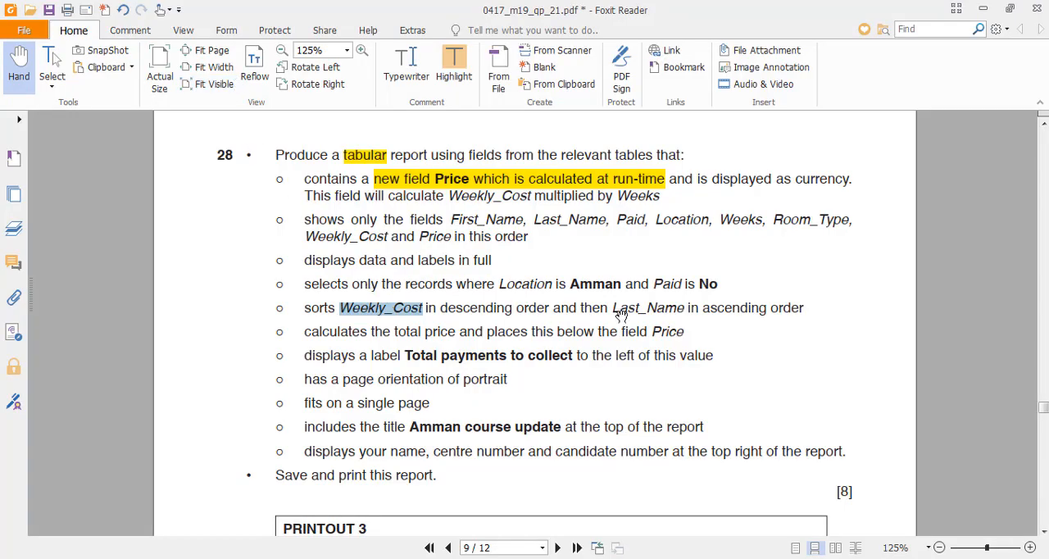
key(alt+Tab)
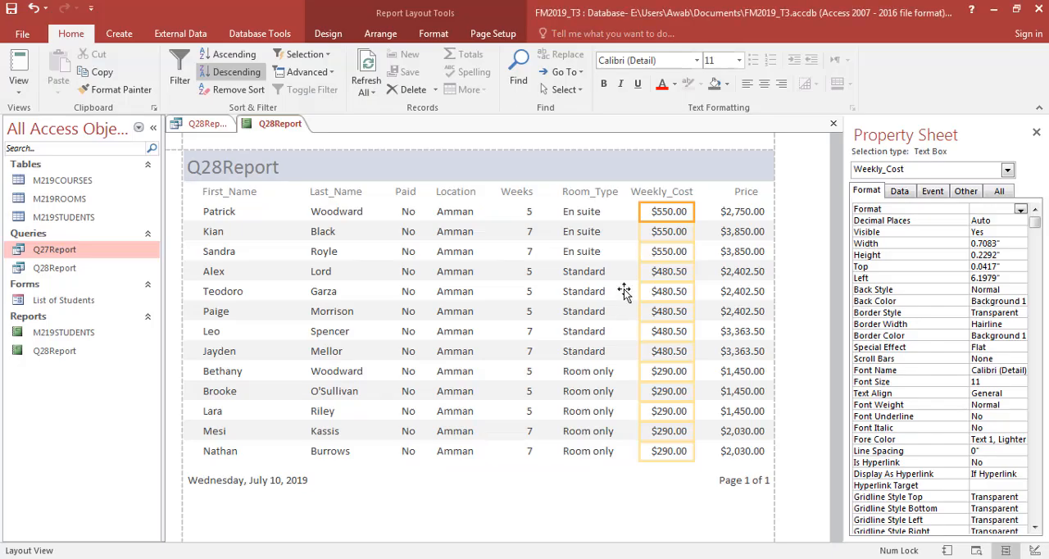
click(335, 216)
click(233, 54)
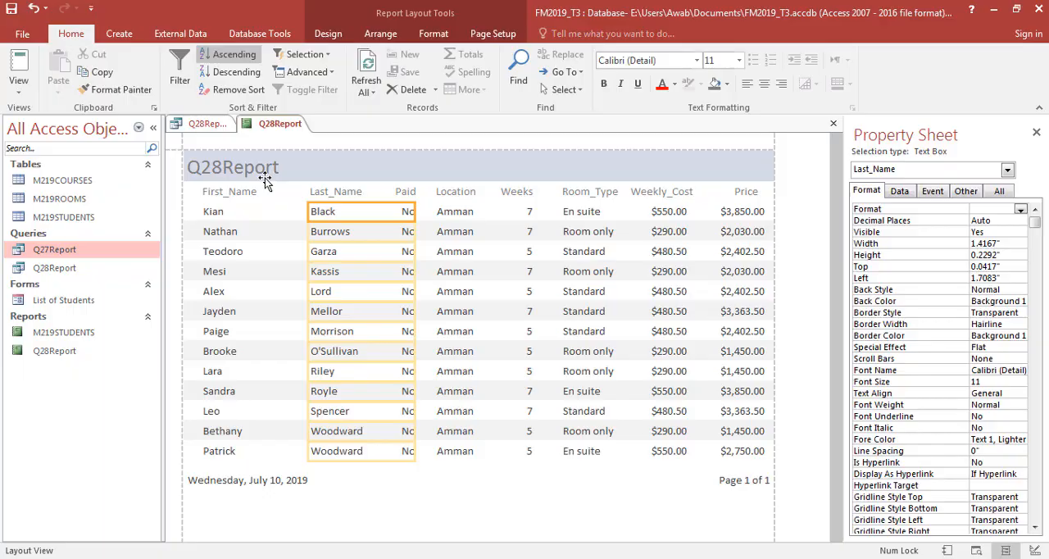
- Switch the report to Design View and extend the Report Footer section to about 0.9 inches high
key(alt+Tab)
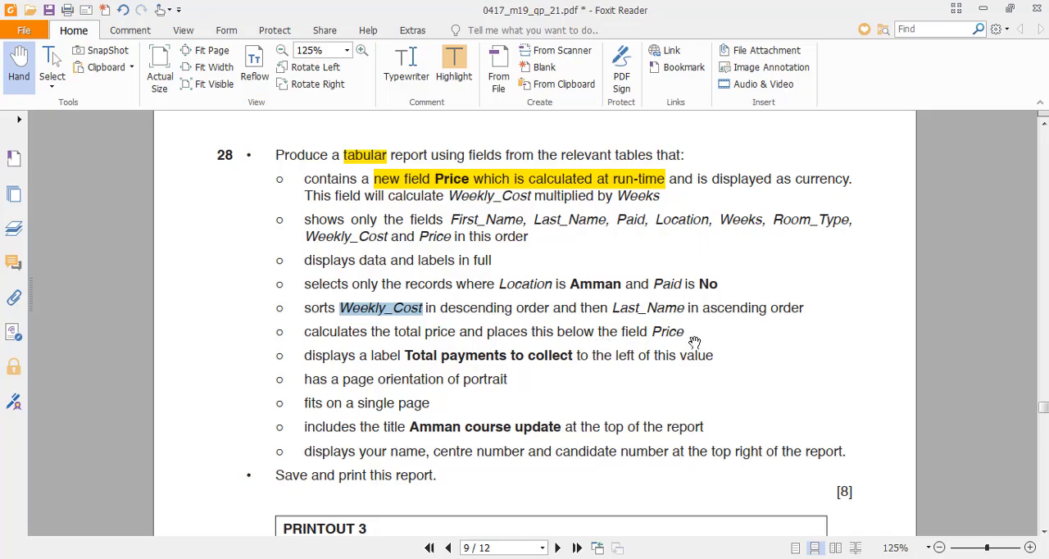
key(alt+Tab)
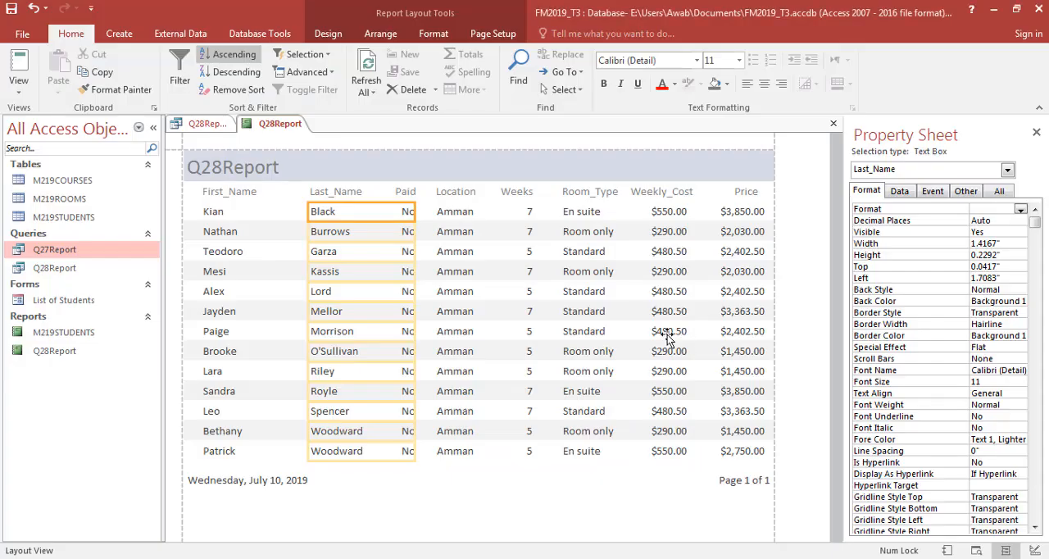
click(12, 93)
click(49, 218)
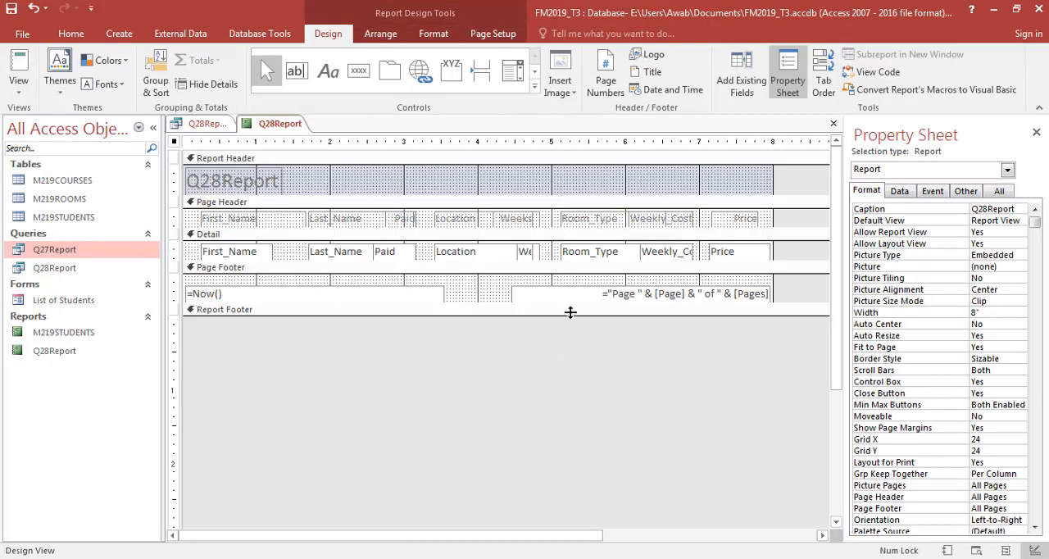
drag(571, 314, 571, 381)
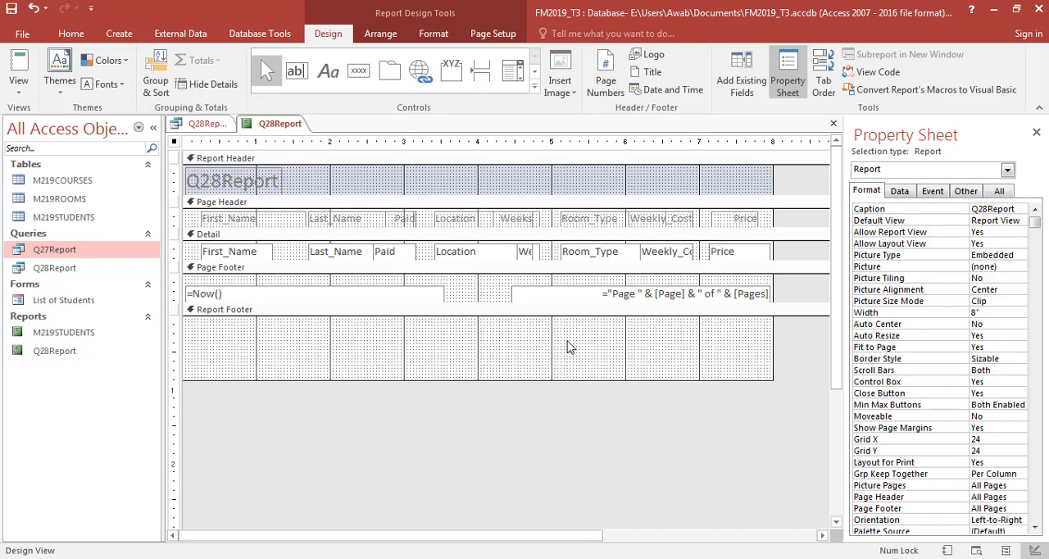
- Delete the page number and date controls from the Page Footer and shrink that section to a thin strip
click(610, 289)
key(Delete)
click(370, 290)
key(Delete)
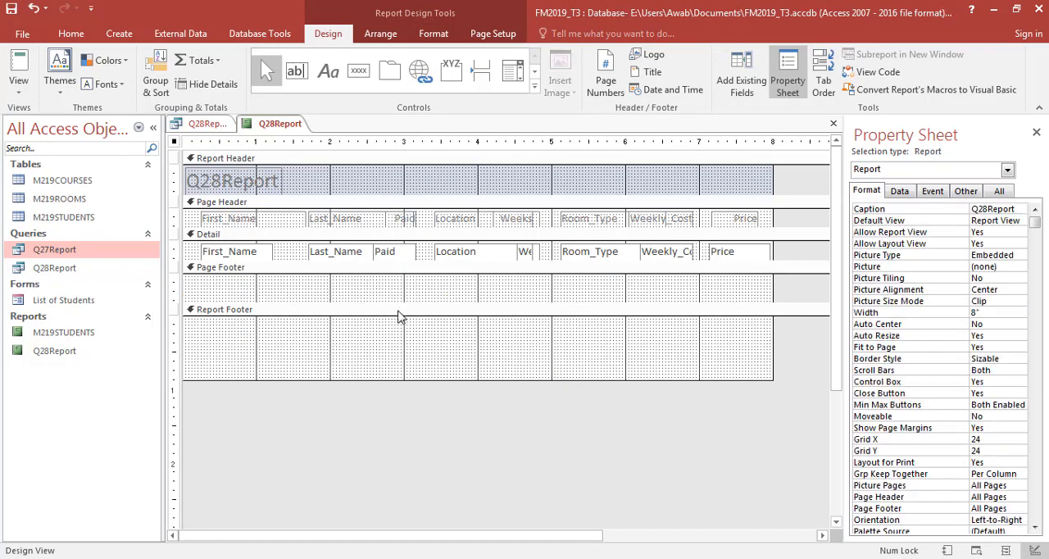
drag(412, 301, 415, 278)
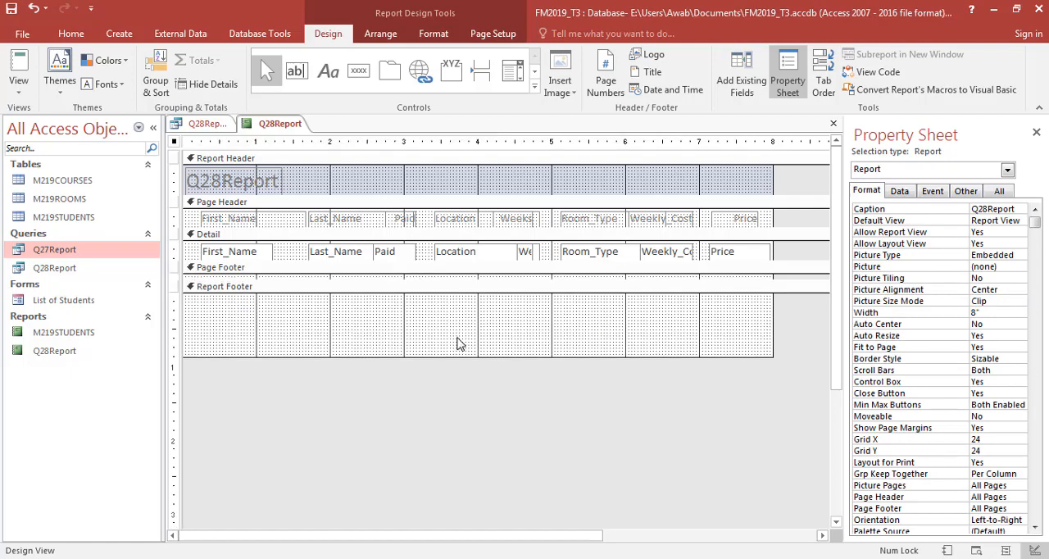
- Add a text box about 0.88 inches wide to the Report Footer, directly beneath the Price field
key(alt+Tab)
key(alt+Tab)
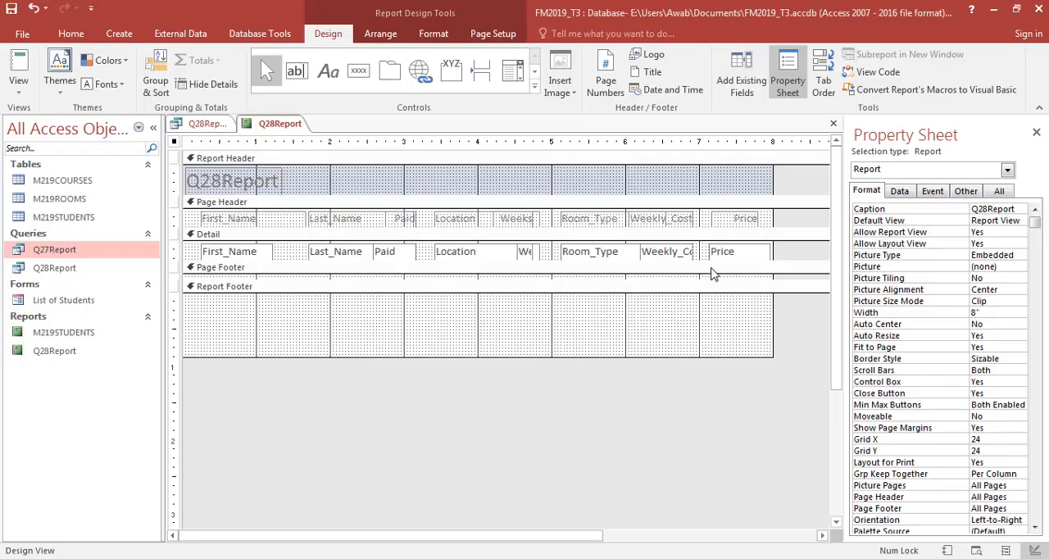
click(295, 73)
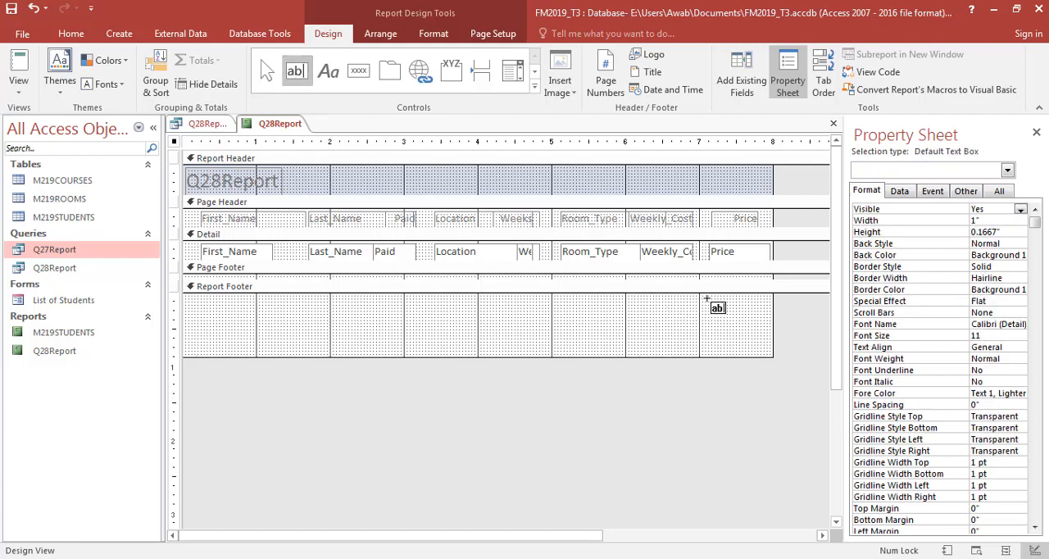
drag(703, 297, 767, 313)
- Change the new text box's label to "Total Payments to Collect", checking the wording in the question paper
click(630, 303)
key(alt+Tab)
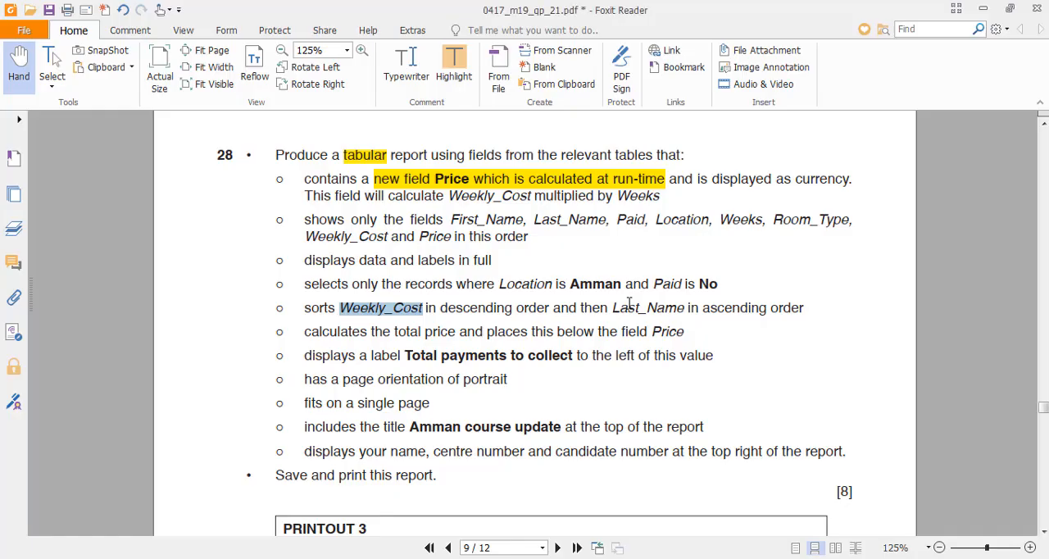
key(alt+Tab)
double_click(629, 303)
text(T)
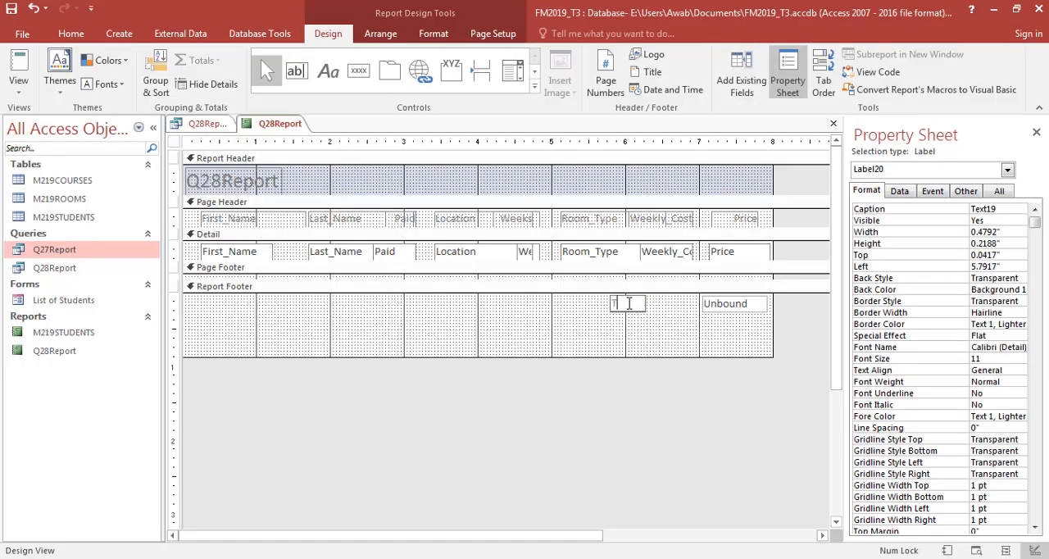
text(otal Payments to)
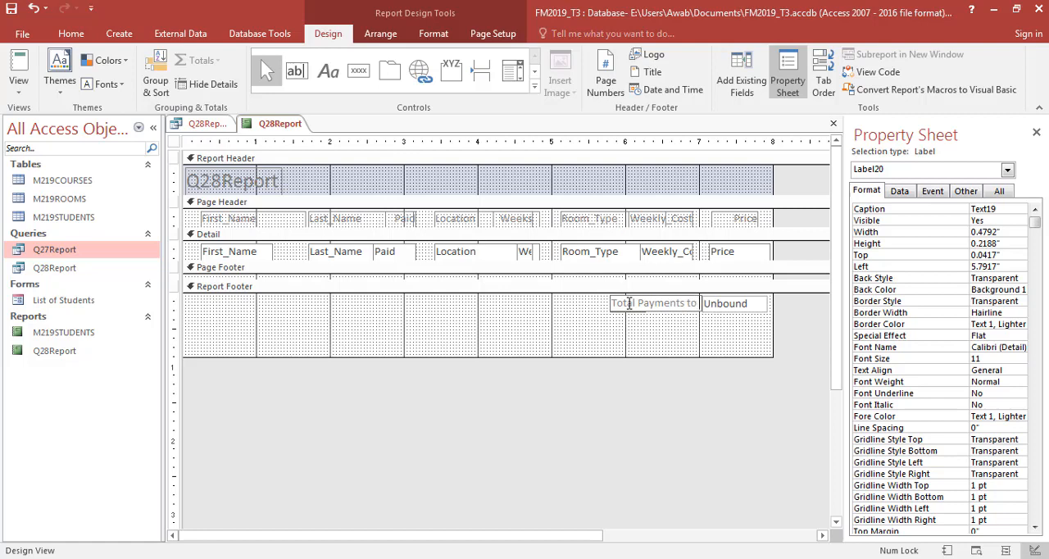
text( Collect)
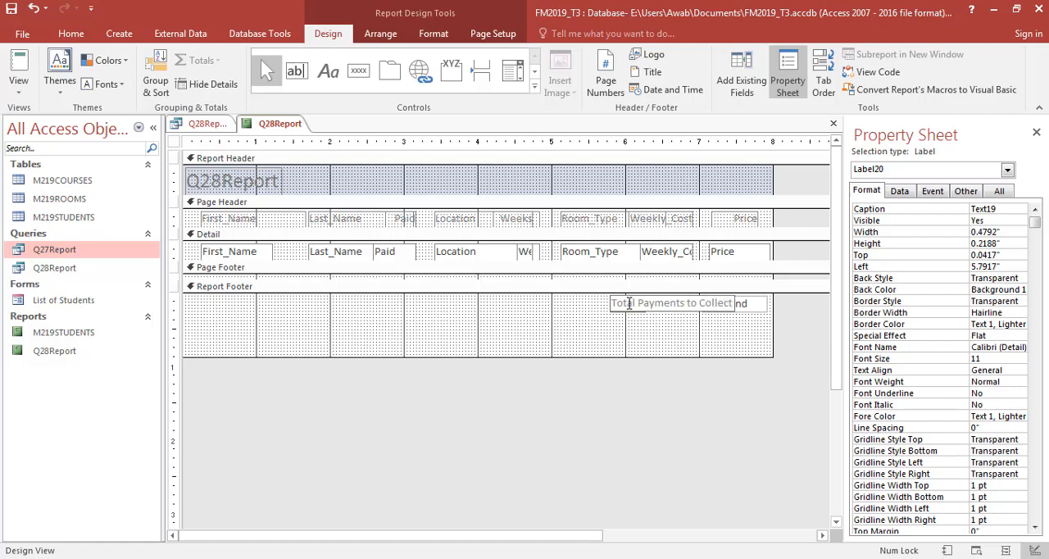
click(627, 352)
- Try to shift the Total Payments to Collect label clear of the text box in the Report Footer
click(647, 311)
key(Left)
key(Left)
key(Left)
key(Left)
key(Left)
key(Left)
key(Left)
key(Left)
key(Left)
key(Left)
key(Left)
key(Left)
key(Left)
key(Left)
key(Left)
key(Left)
key(Left)
key(Left)
key(Left)
key(Left)
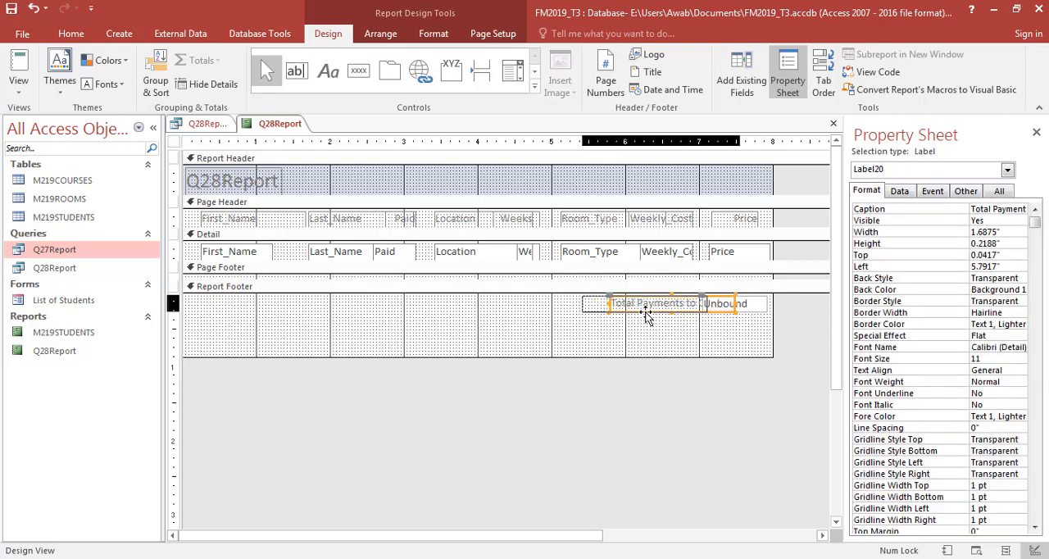
click(675, 310)
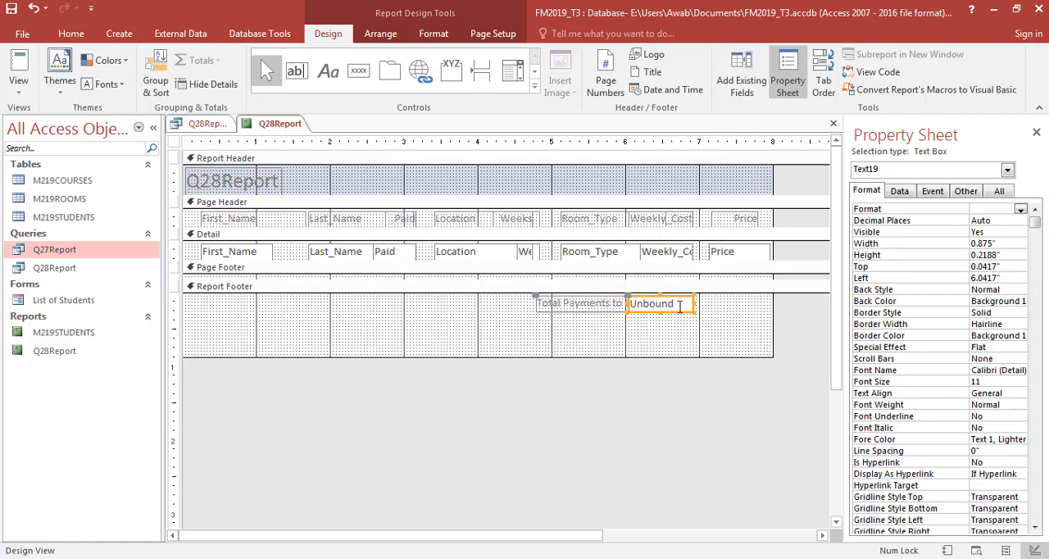
- Move the footer text box and its label back so the box sits beneath Price, and narrow the label to about 0.92 inches
click(684, 298)
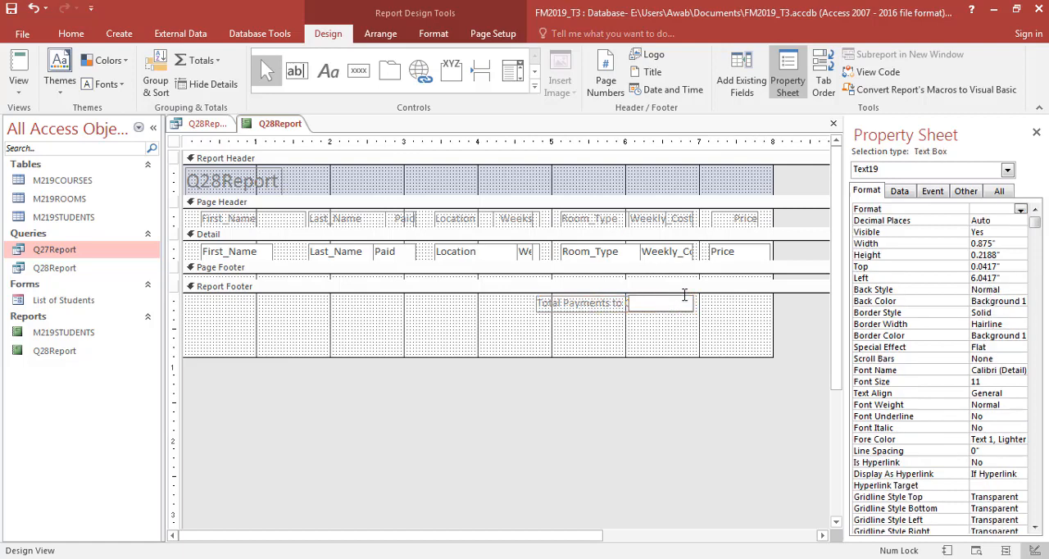
drag(687, 296, 764, 297)
click(687, 329)
click(679, 309)
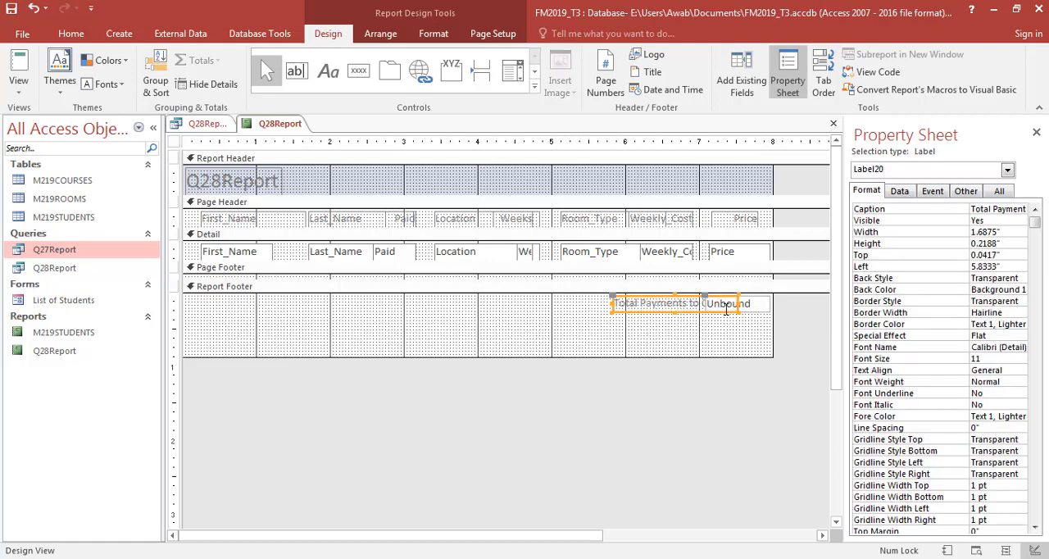
drag(738, 304, 677, 304)
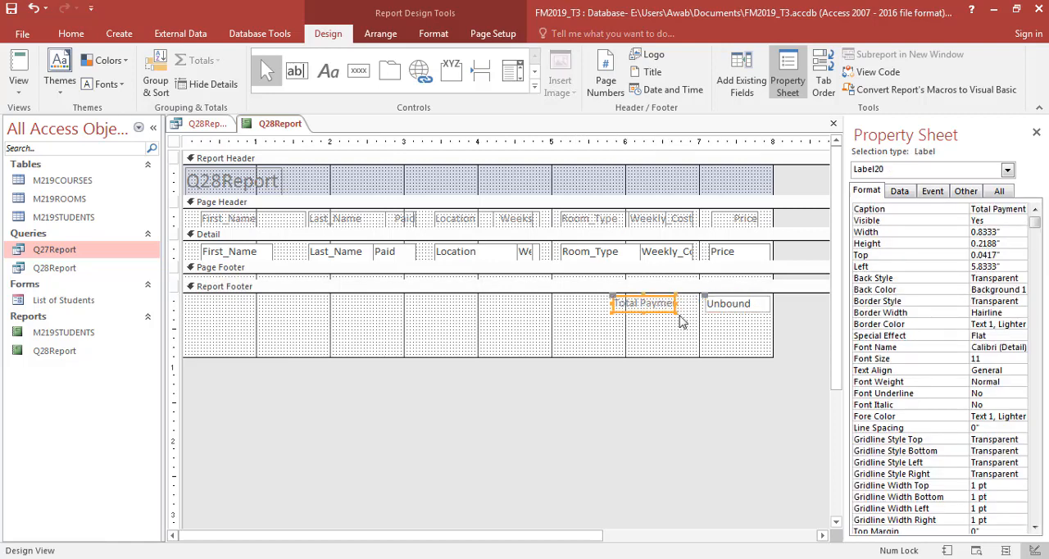
- Look up the required title in the question paper and change the report header title to "Amman Course Update"
key(alt+Tab)
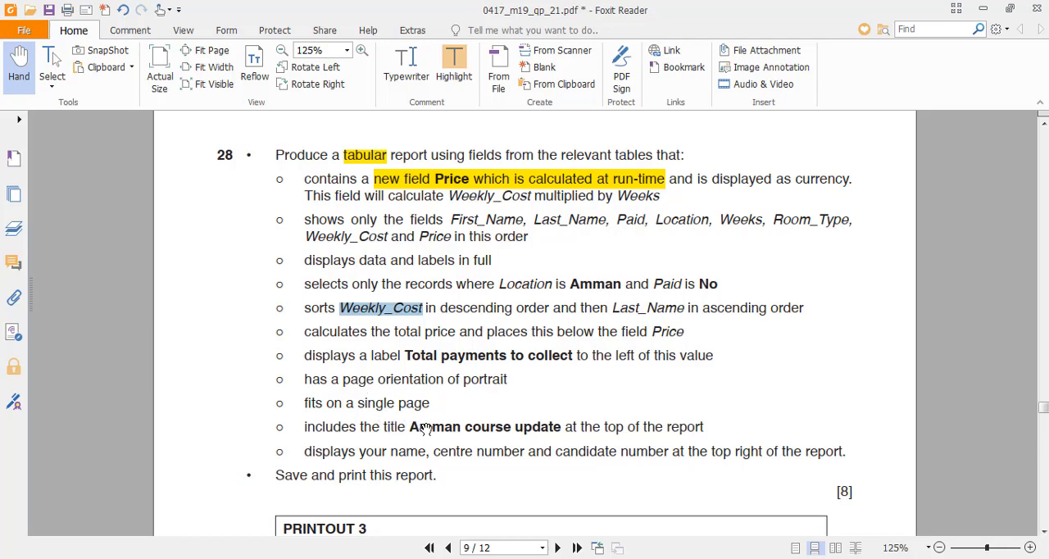
key(alt+Tab)
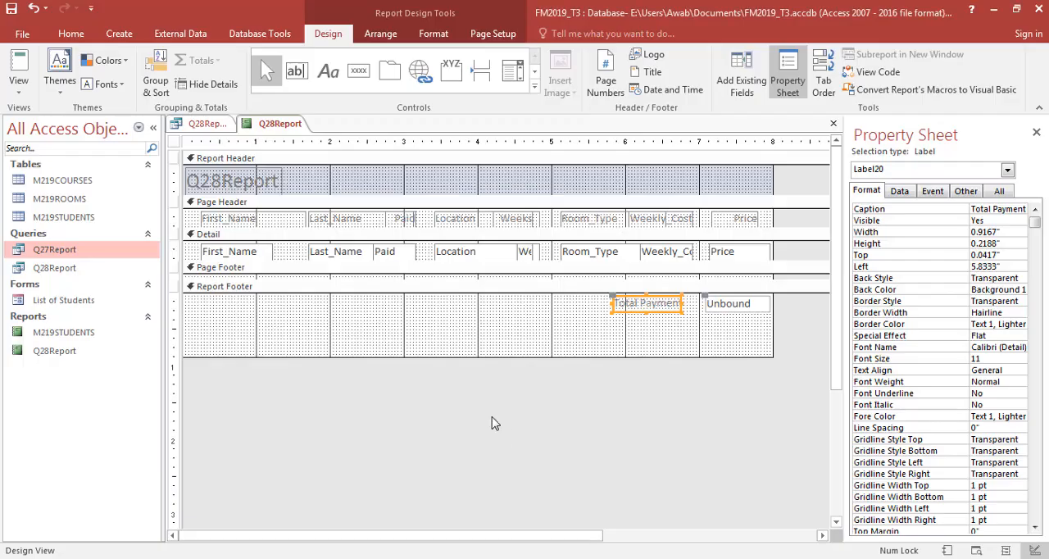
click(258, 184)
double_click(256, 183)
text(Am)
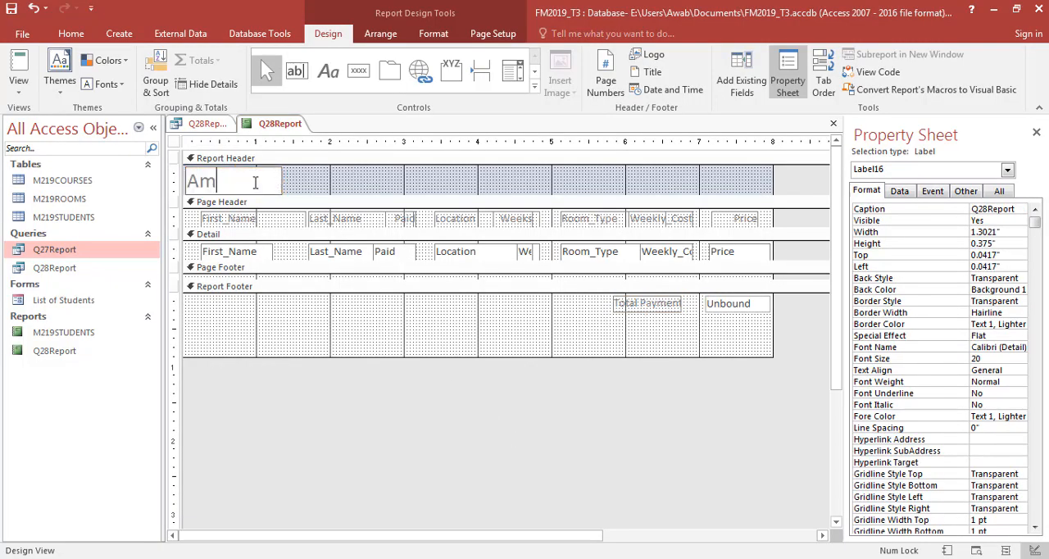
text(manCourse Update)
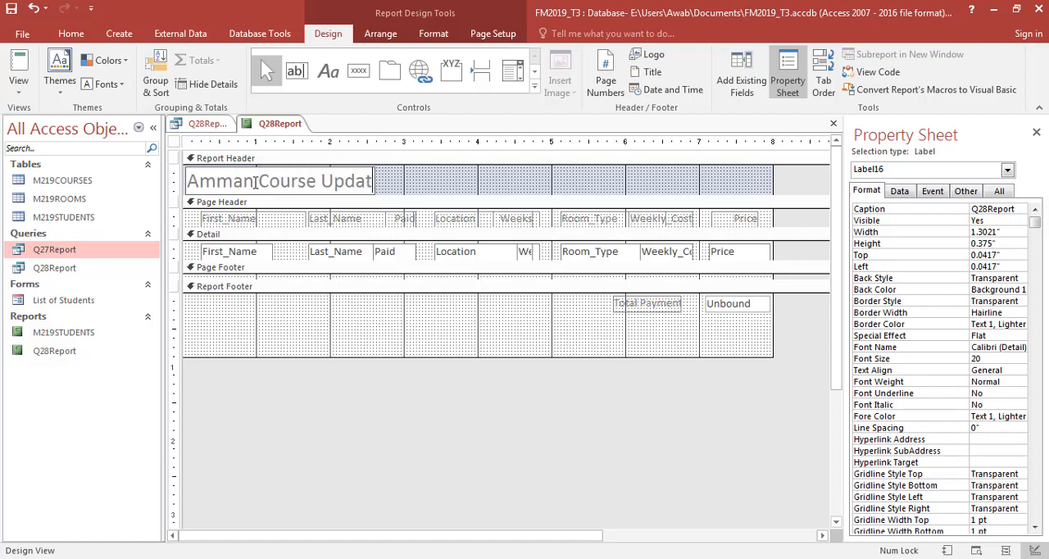
- Make the Report Footer text box beneath Price calculate the total price with the expression =Sum([Price])
click(755, 304)
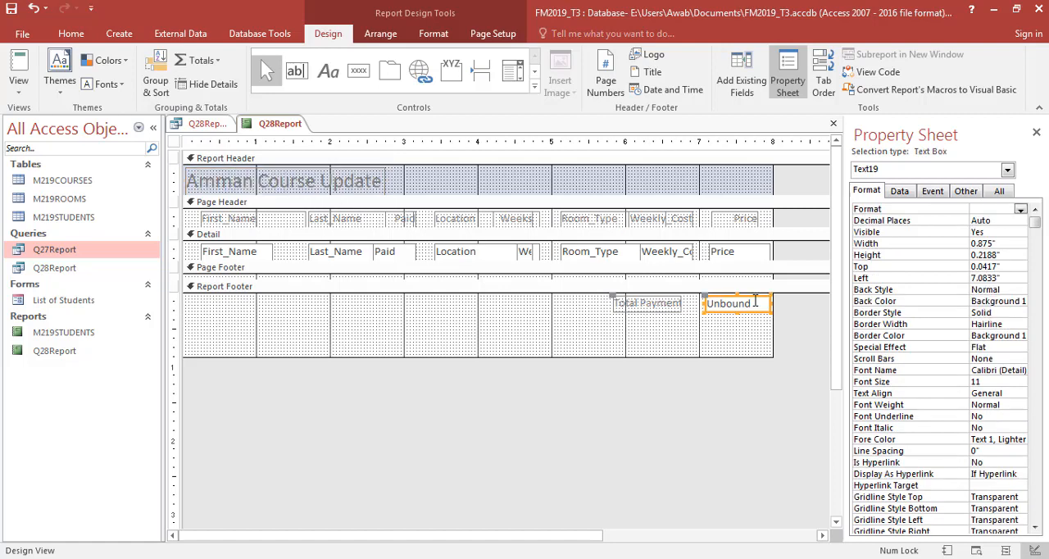
click(755, 303)
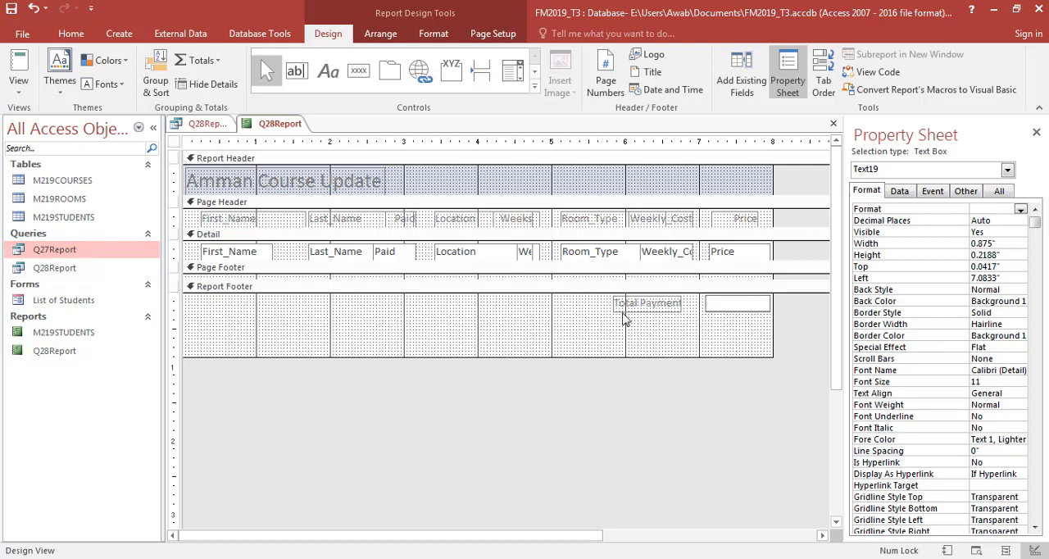
click(898, 194)
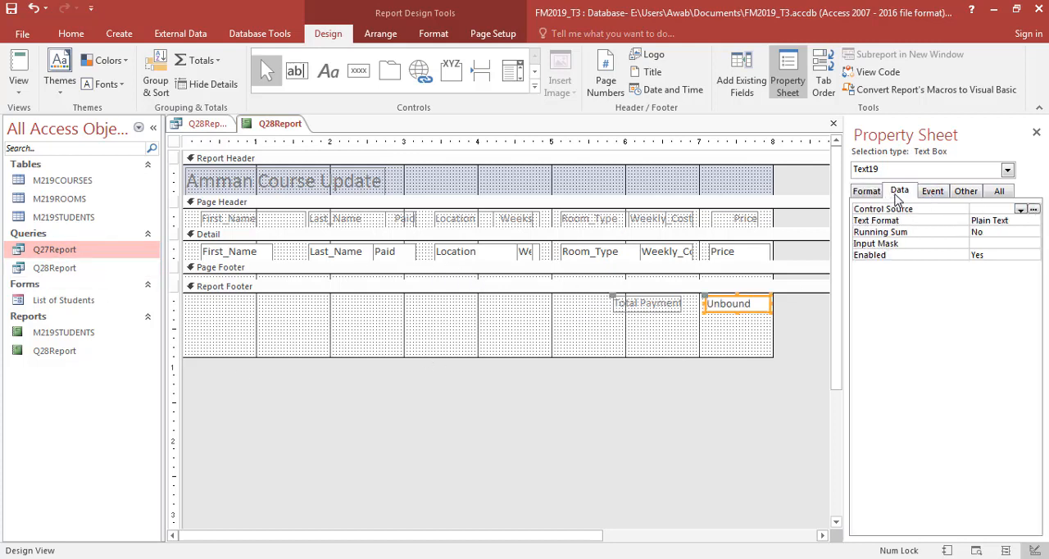
click(1034, 209)
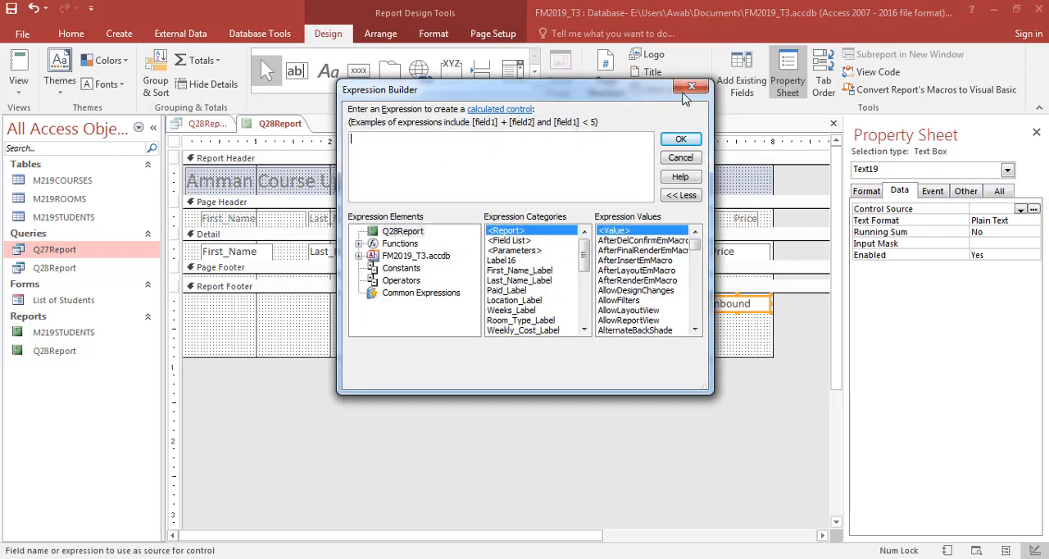
click(400, 243)
click(359, 244)
click(414, 256)
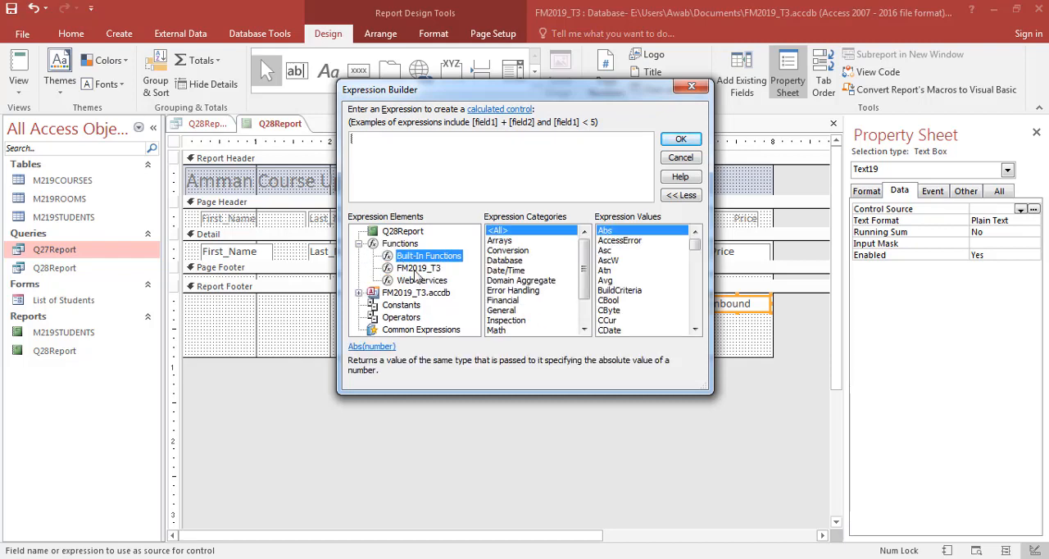
scroll(576, 264, down, 2)
click(533, 320)
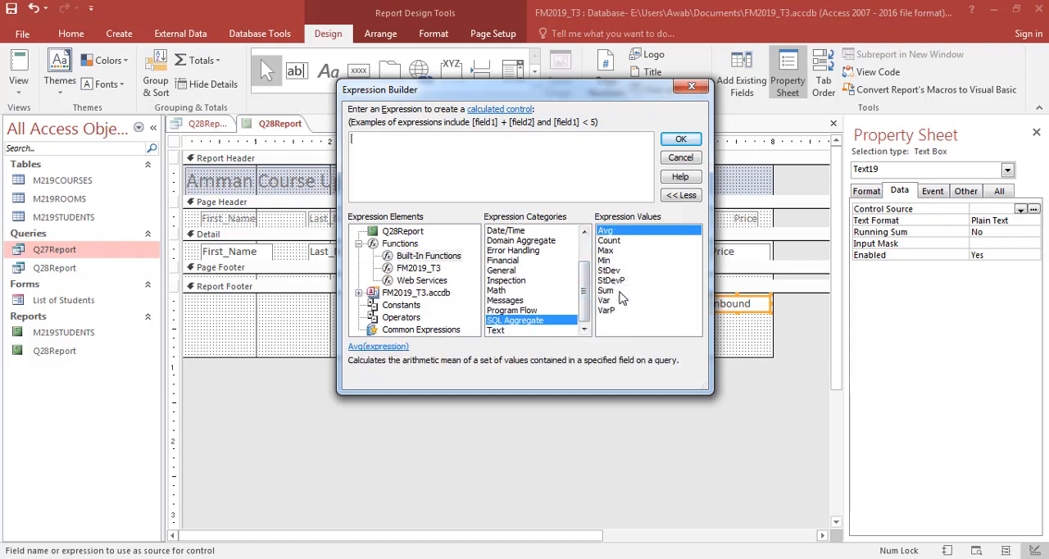
click(531, 292)
click(526, 282)
click(679, 161)
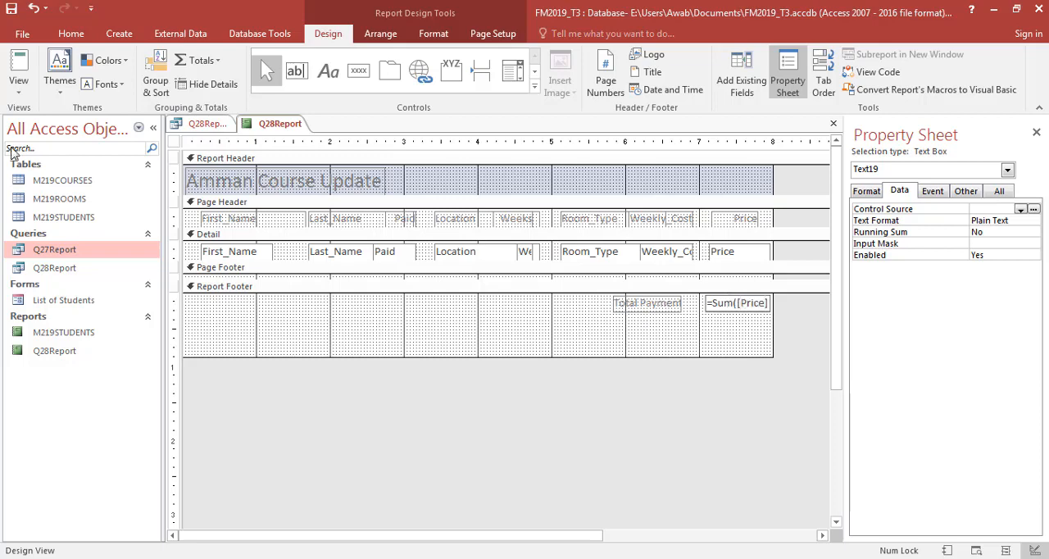
- Preview the price total in Report View and check question 28's remaining requirements in the question paper
click(18, 65)
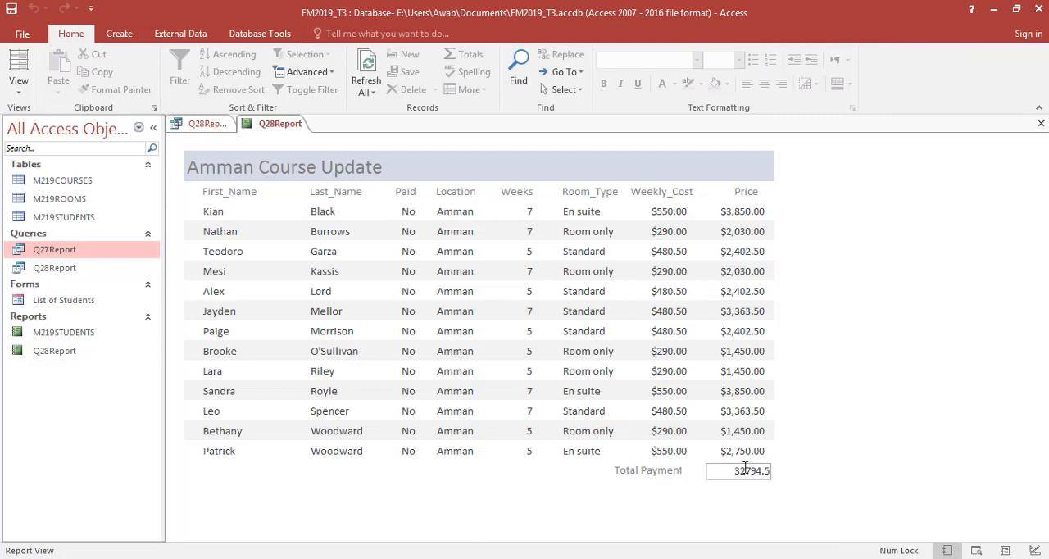
click(688, 502)
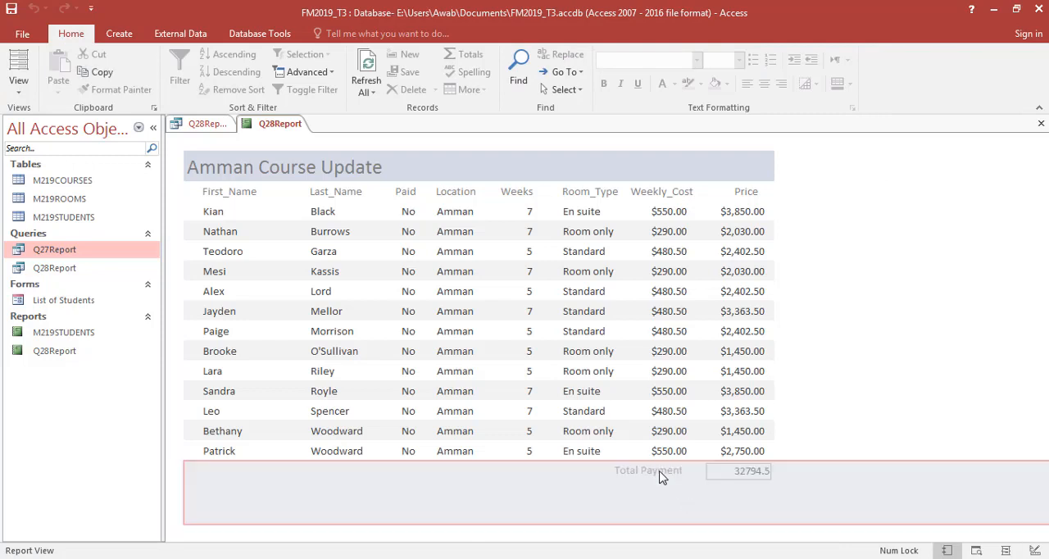
click(808, 426)
key(alt+Tab)
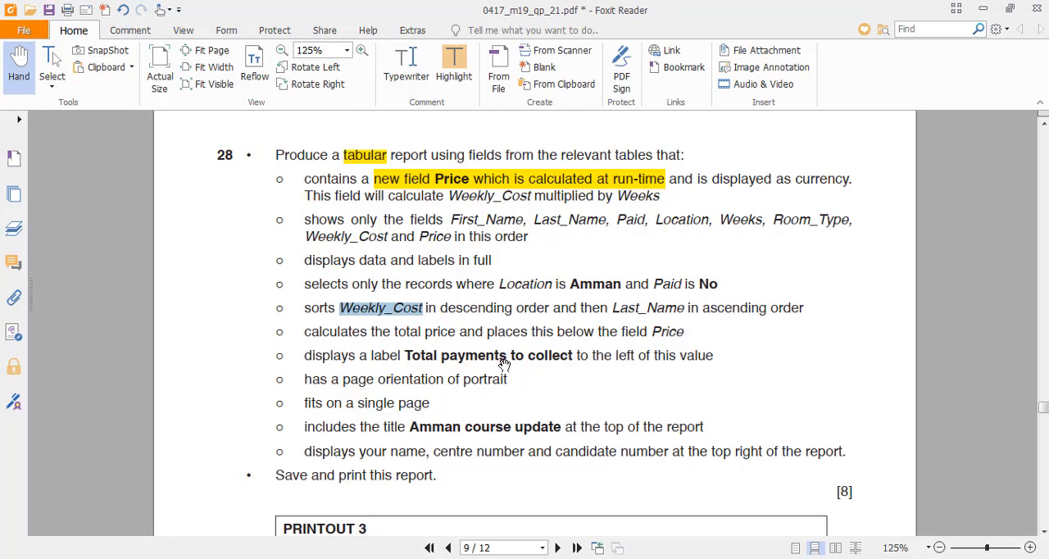
drag(281, 381, 269, 316)
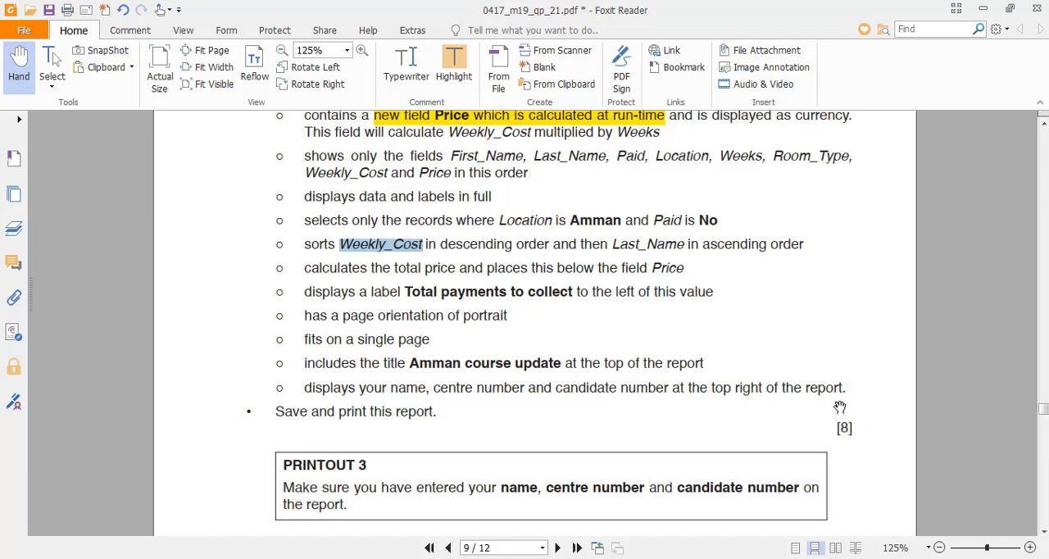
key(alt+Tab)
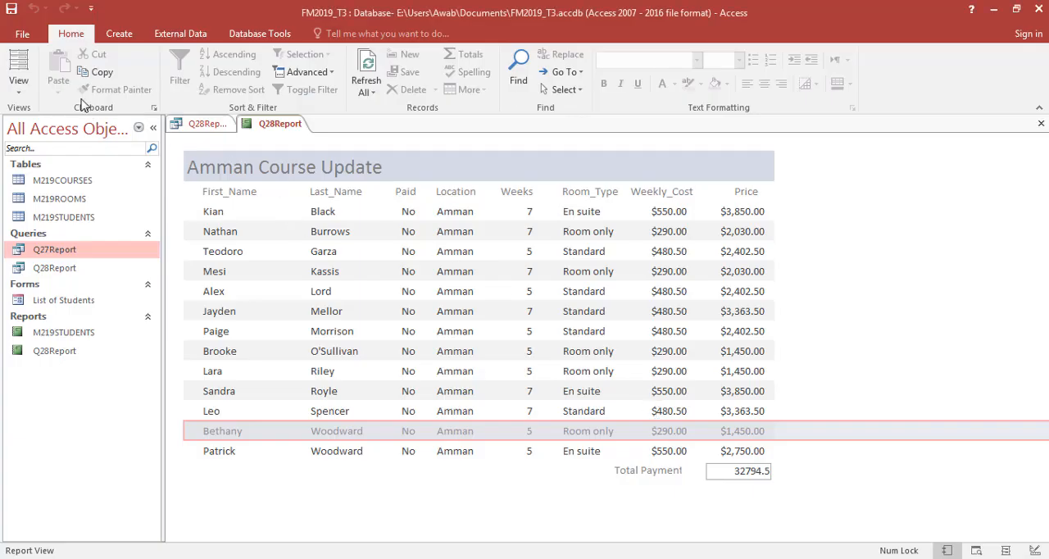
- Add a label about 2.7 inches wide at the right of the Report Header containing the candidate's name, centre number and candidate number
click(18, 86)
click(41, 215)
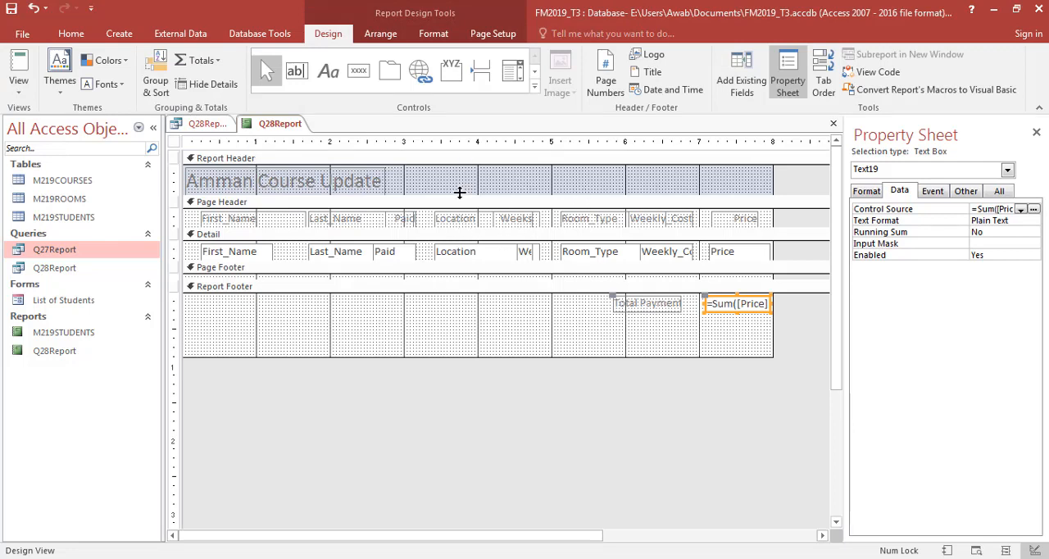
key(alt+Tab)
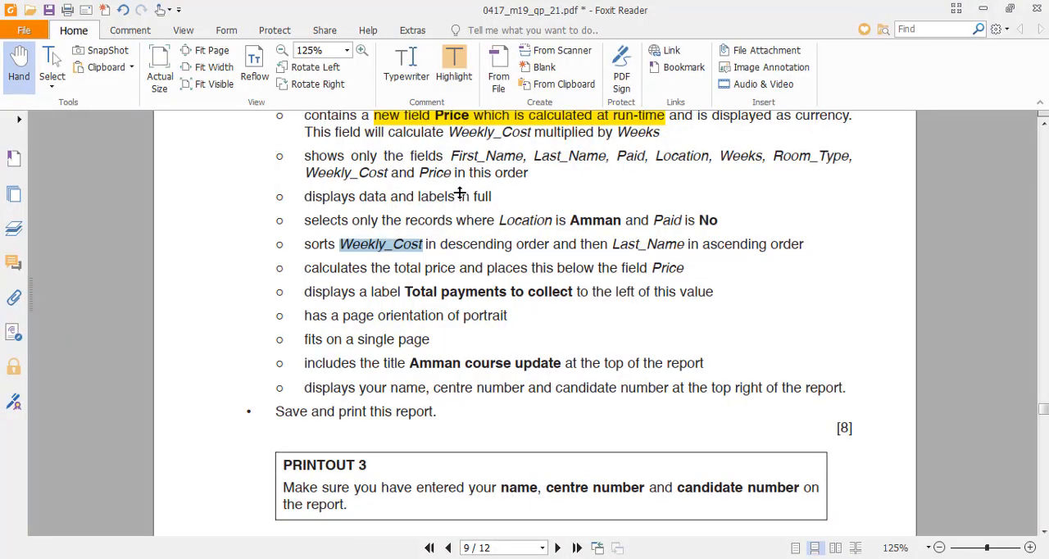
key(alt+Tab)
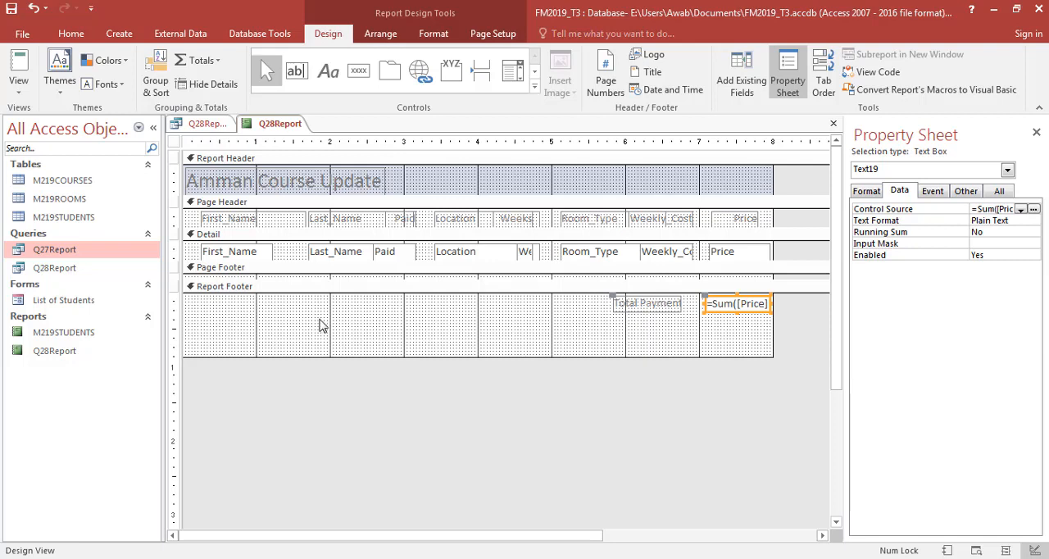
click(327, 72)
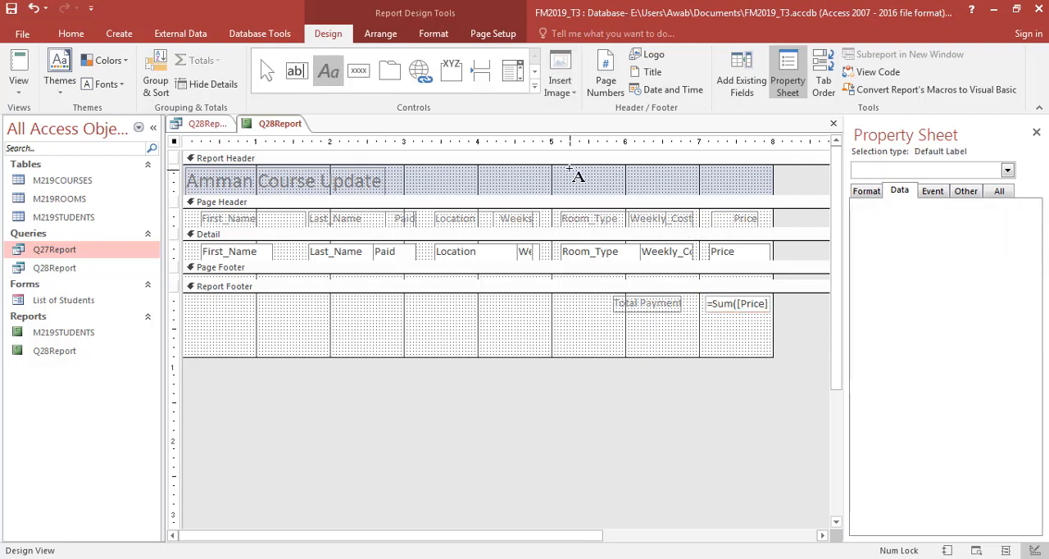
drag(571, 169, 767, 185)
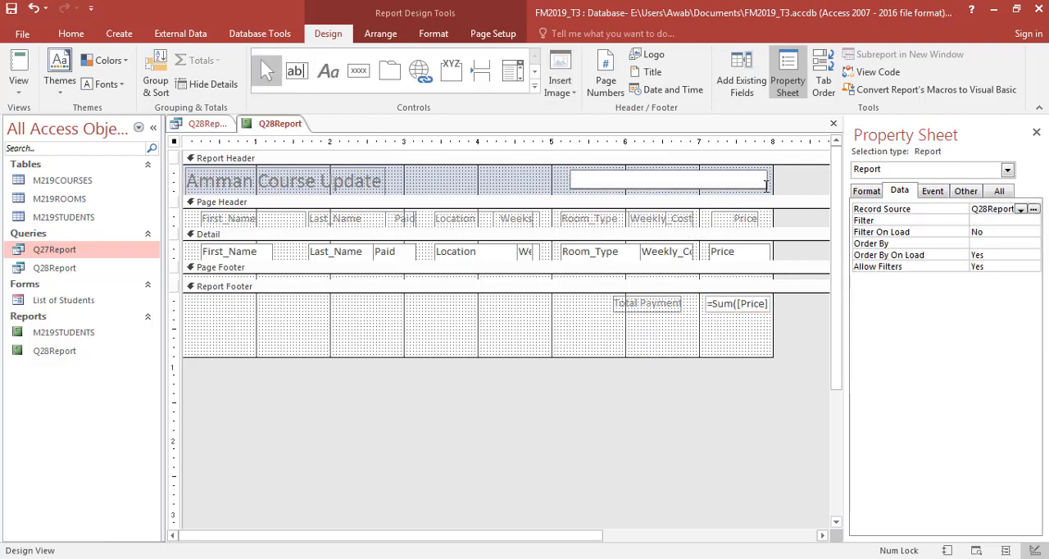
text(BA)
key(BackSpace)
text(atman GOT123 0003)
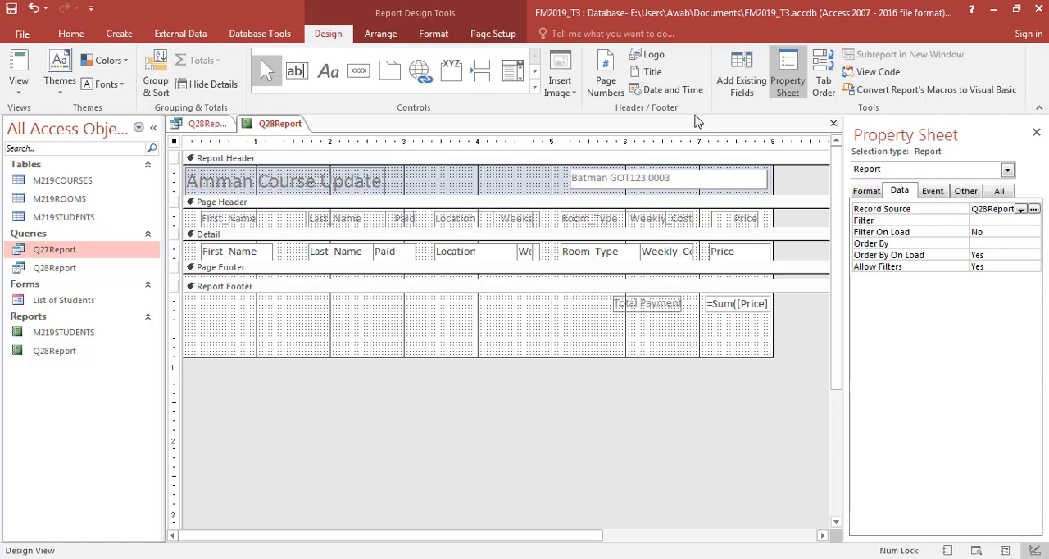
click(585, 402)
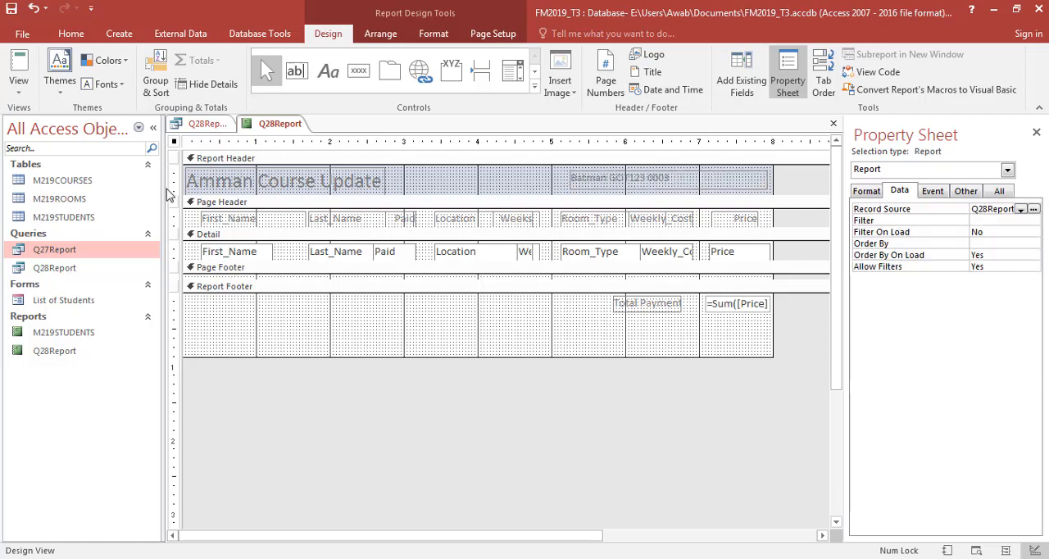
- Preview the report with its header details and read on in the question paper to Task 4, question 29
click(30, 65)
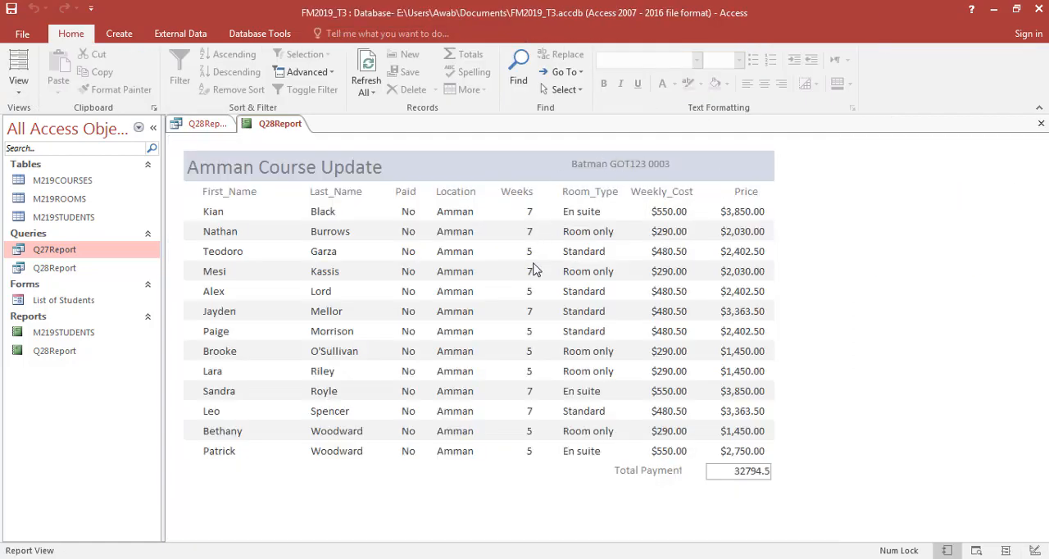
key(alt+Tab)
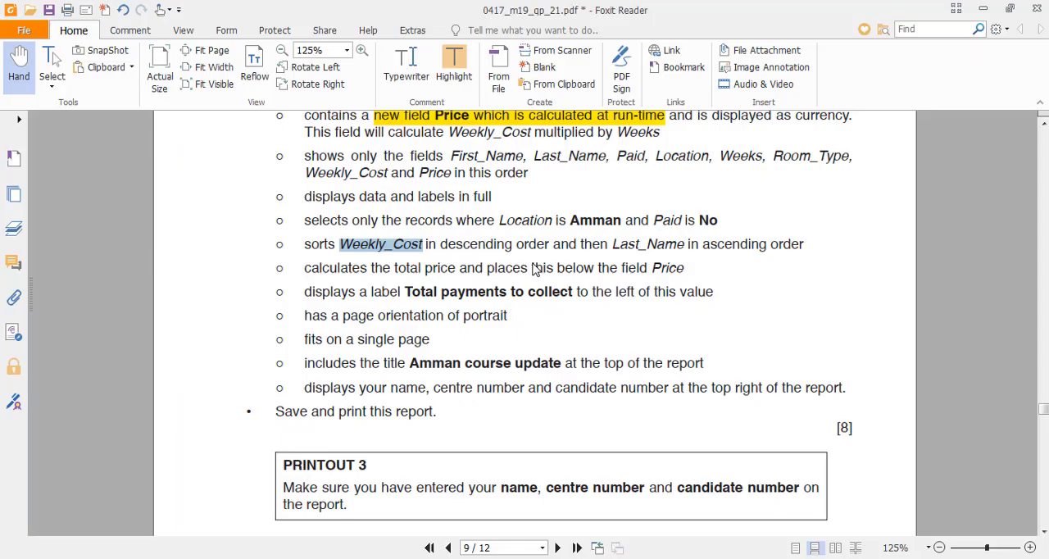
scroll(534, 269, down, 3)
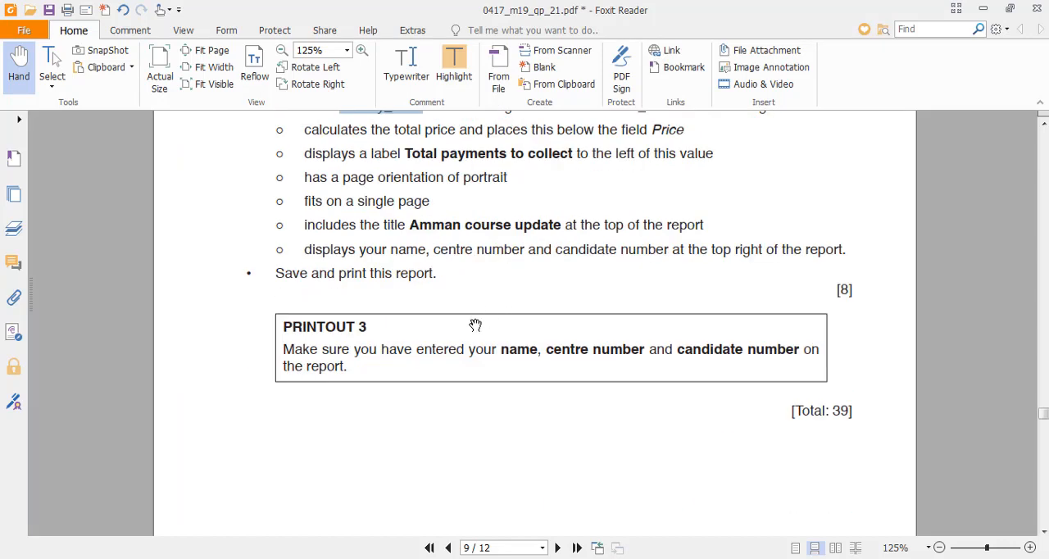
scroll(263, 373, down, 12)
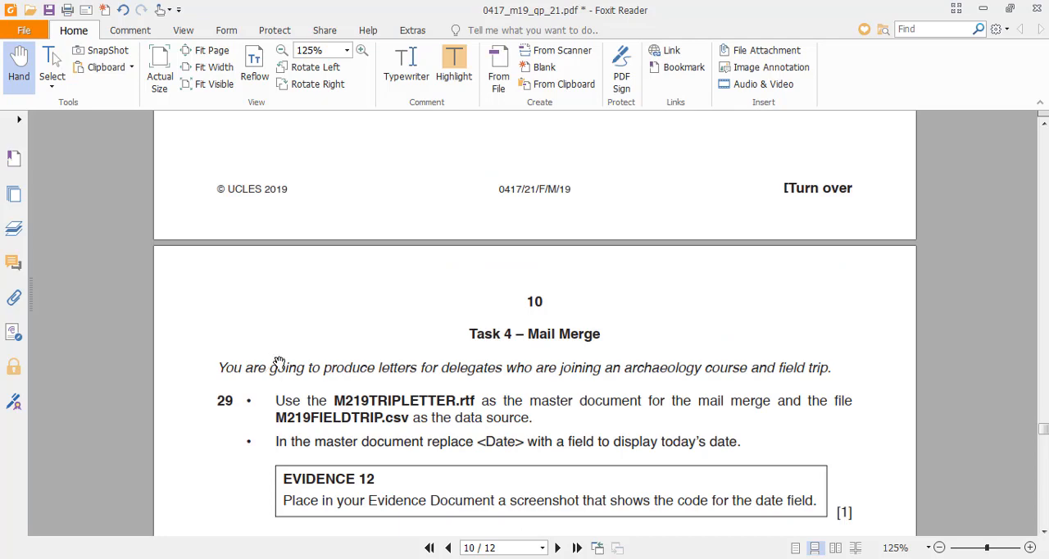
scroll(280, 363, down, 2)
drag(1045, 433, 1044, 434)
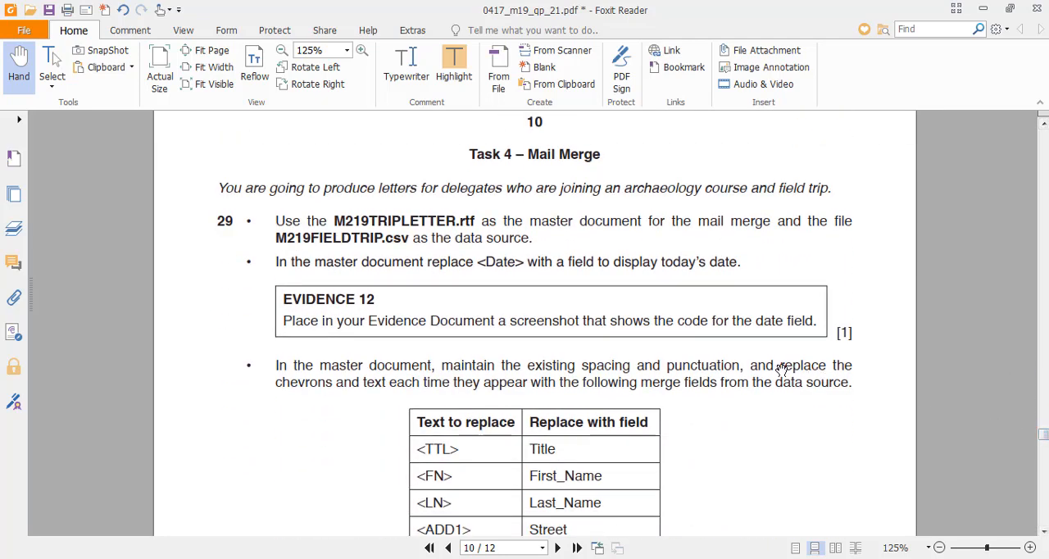